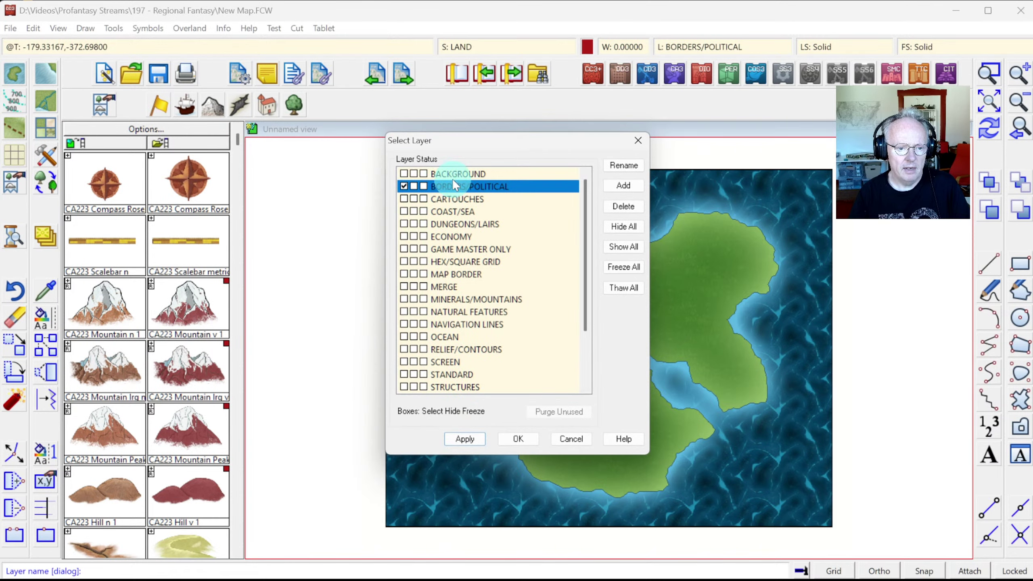
Step: Select the entity on the BACKGROUND layer for a property change and set its fill style to Solid
{"action": "left_click", "coordinate": [455, 175]}
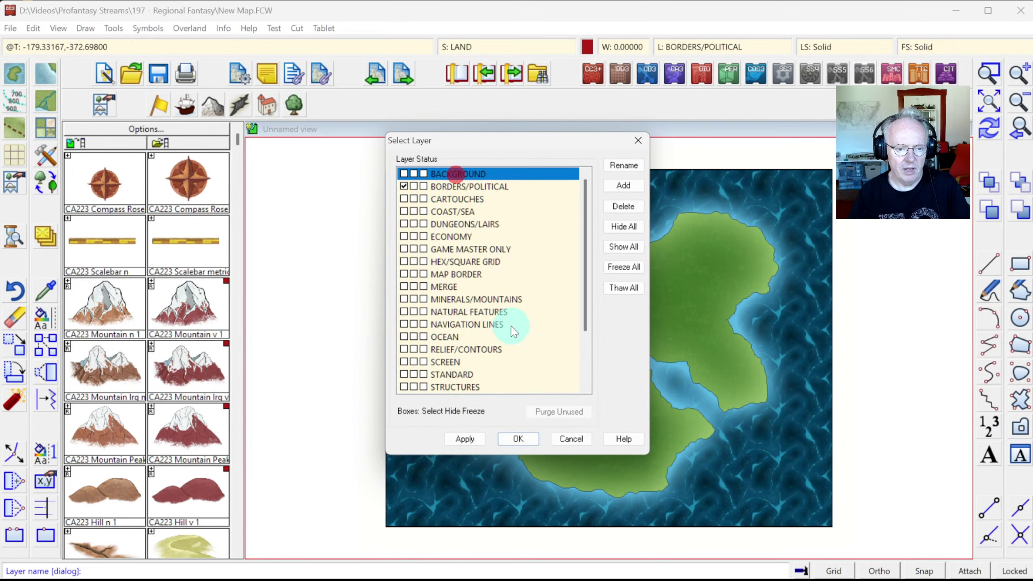
{"action": "left_click", "coordinate": [518, 439]}
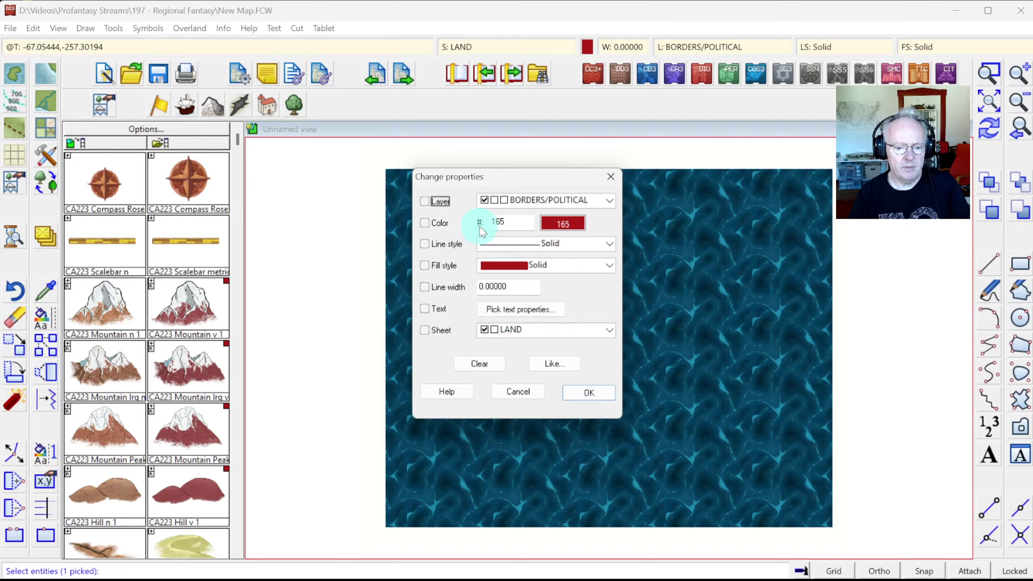
{"action": "left_click", "coordinate": [432, 266]}
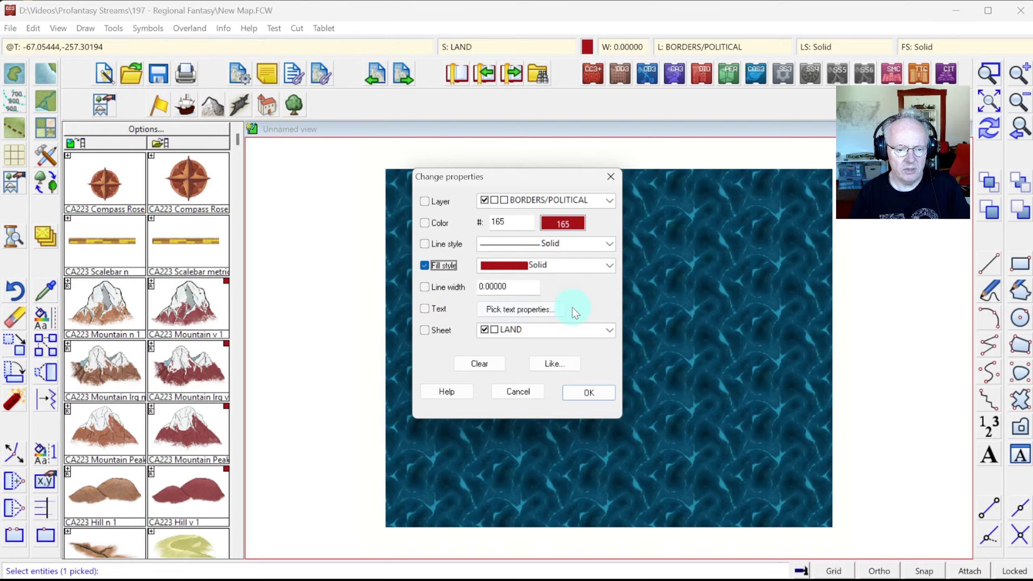
{"action": "left_click", "coordinate": [608, 265]}
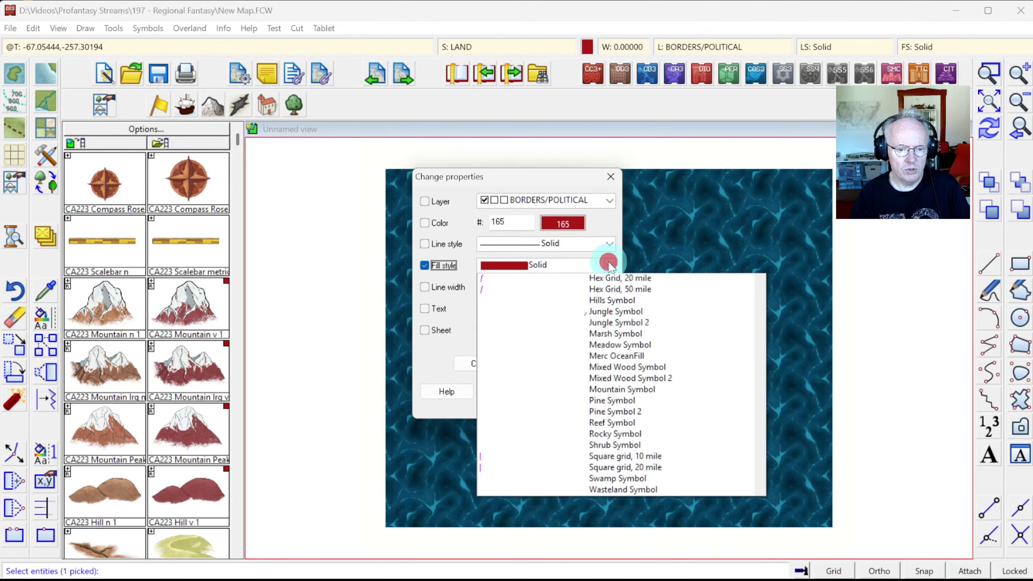
{"action": "left_click_drag", "start_coordinate": [761, 306], "coordinate": [763, 385]}
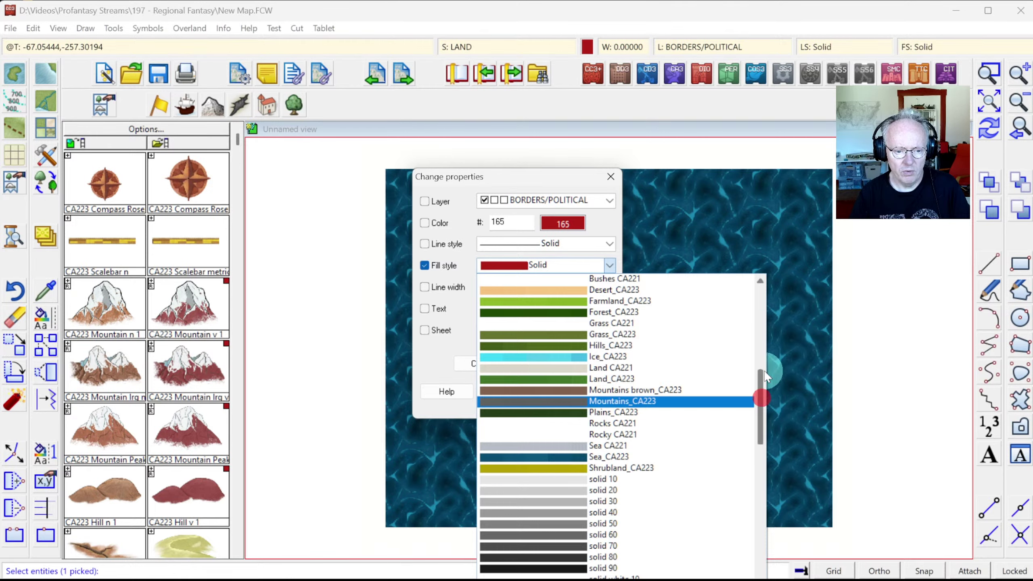
{"action": "left_click_drag", "start_coordinate": [762, 397], "coordinate": [759, 300]}
{"action": "left_click", "coordinate": [604, 228]}
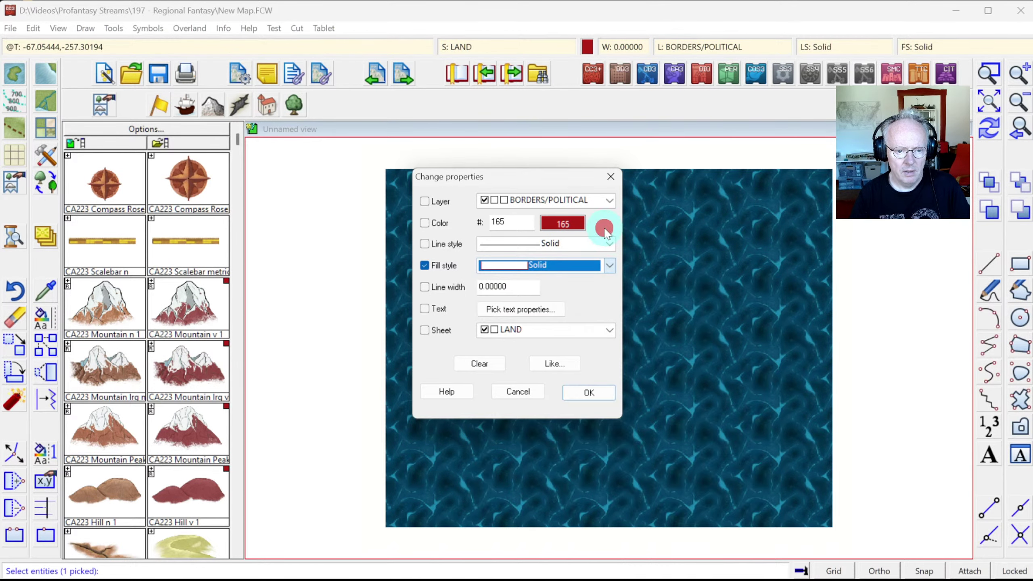
Step: Change the background's color to light blue number 76, apply the new properties and redraw the map
{"action": "left_click", "coordinate": [566, 228]}
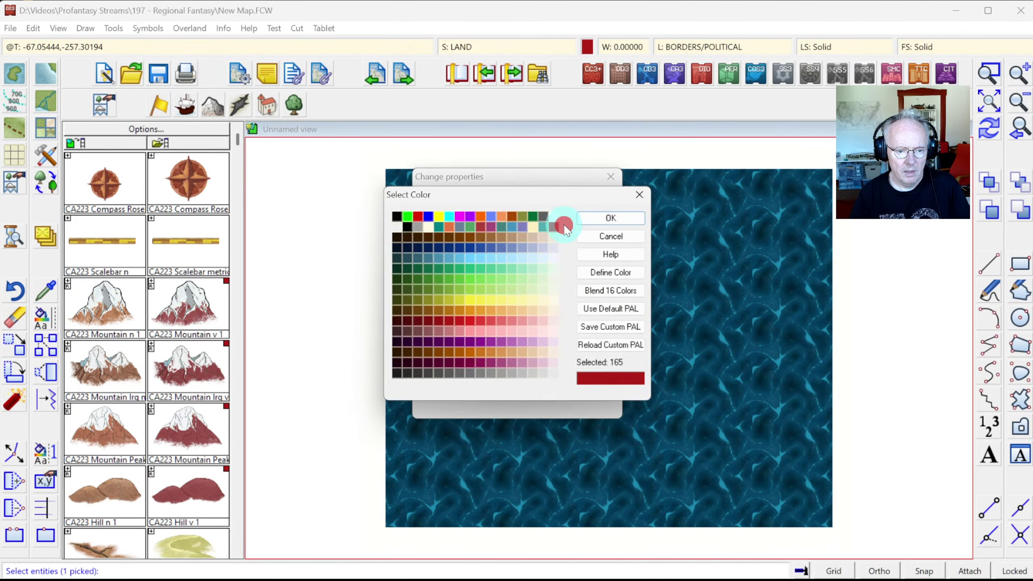
{"action": "left_click", "coordinate": [438, 256]}
{"action": "left_click", "coordinate": [464, 257]}
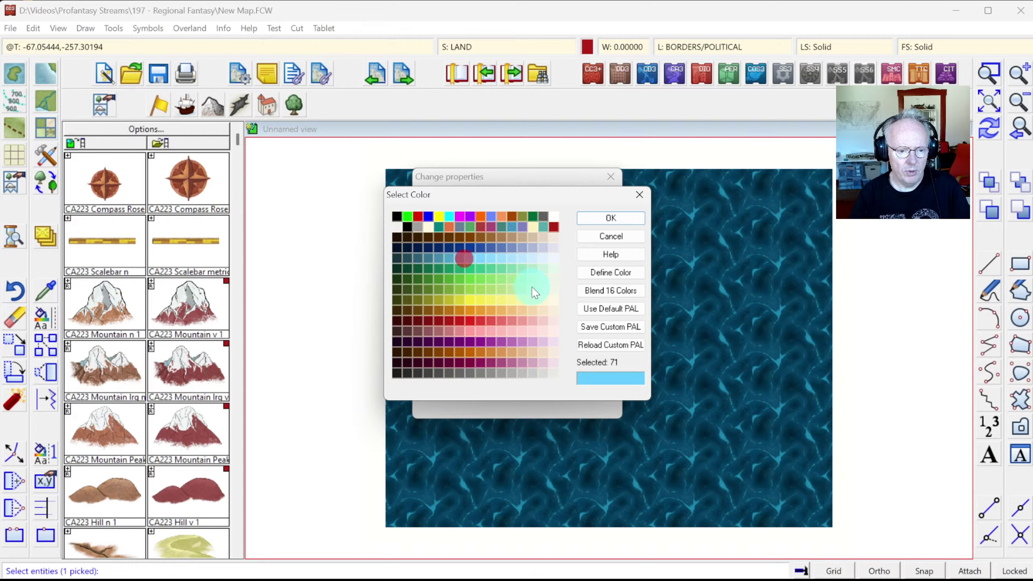
{"action": "left_click", "coordinate": [523, 258]}
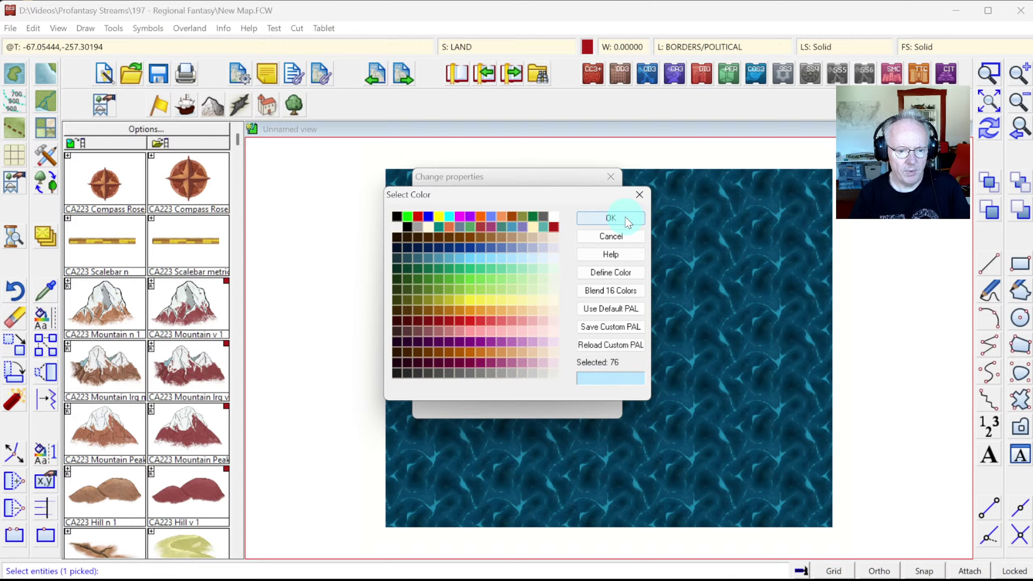
{"action": "left_click", "coordinate": [541, 248]}
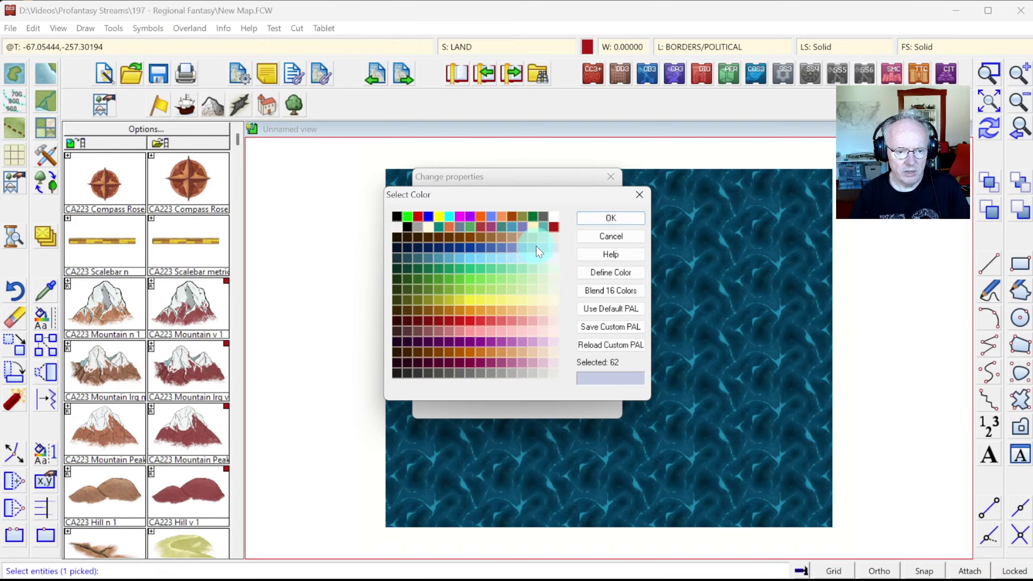
{"action": "left_click", "coordinate": [531, 259]}
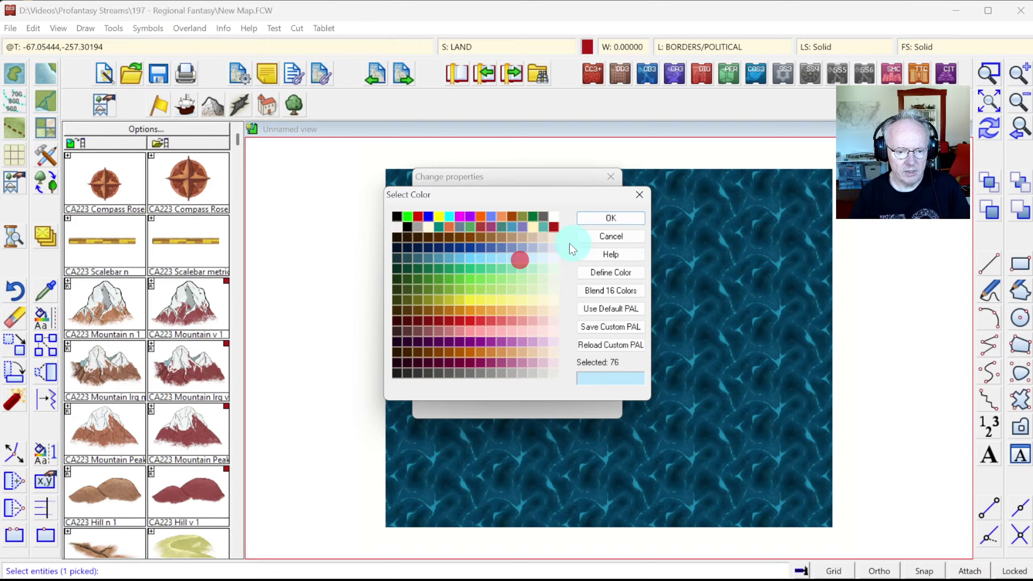
{"action": "left_click", "coordinate": [598, 217]}
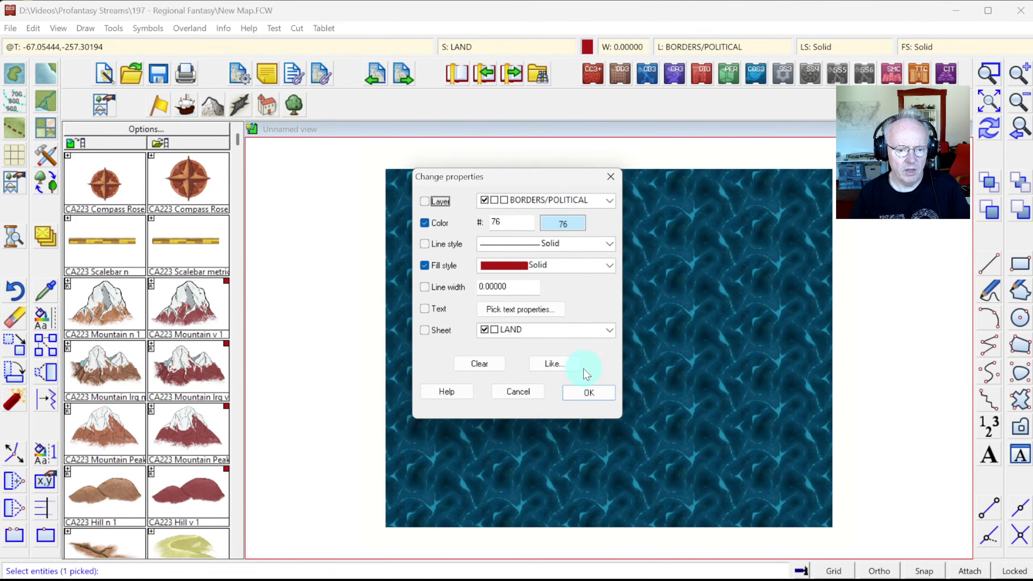
{"action": "left_click", "coordinate": [579, 391]}
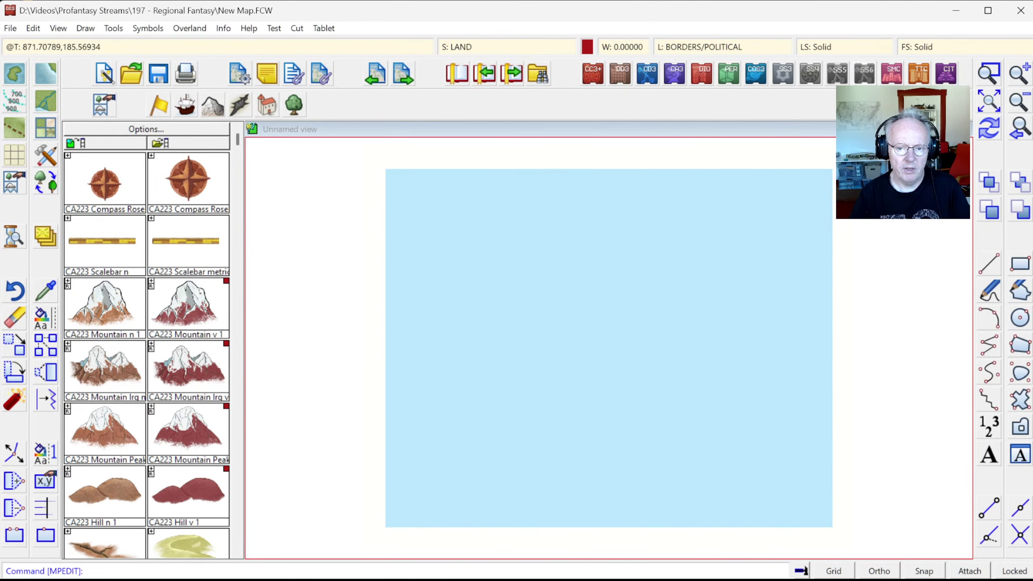
{"action": "left_click", "coordinate": [988, 130]}
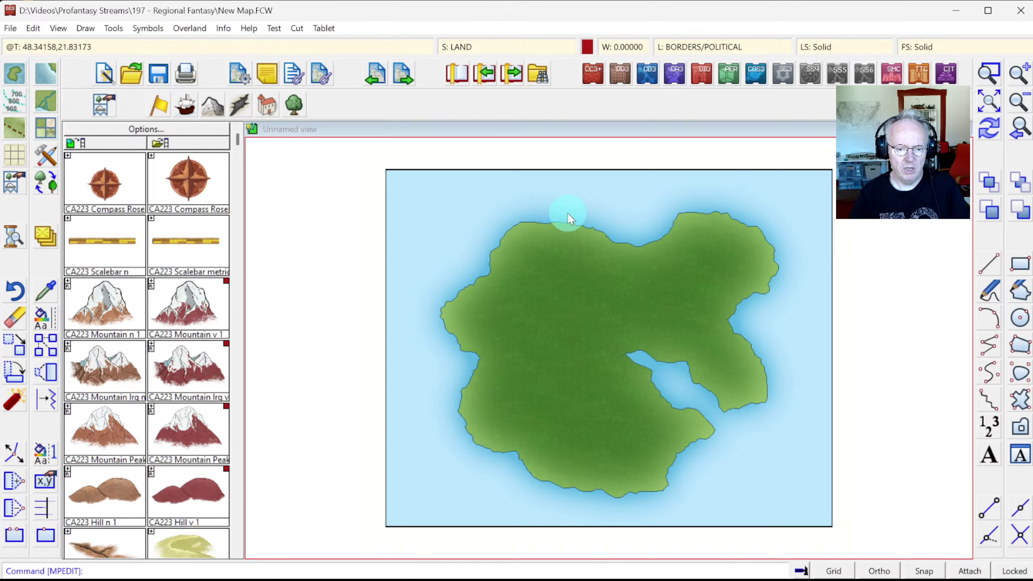
Step: Change the color of the first Glow effect on the LAND sheet to the darker blue, palette color 68
{"action": "left_click", "coordinate": [476, 47]}
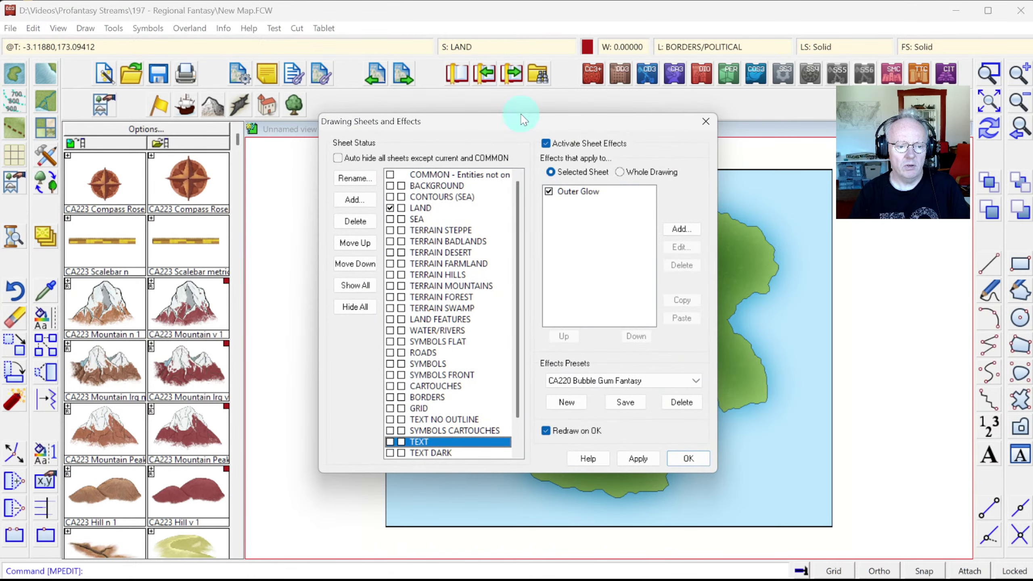
{"action": "left_click", "coordinate": [427, 208]}
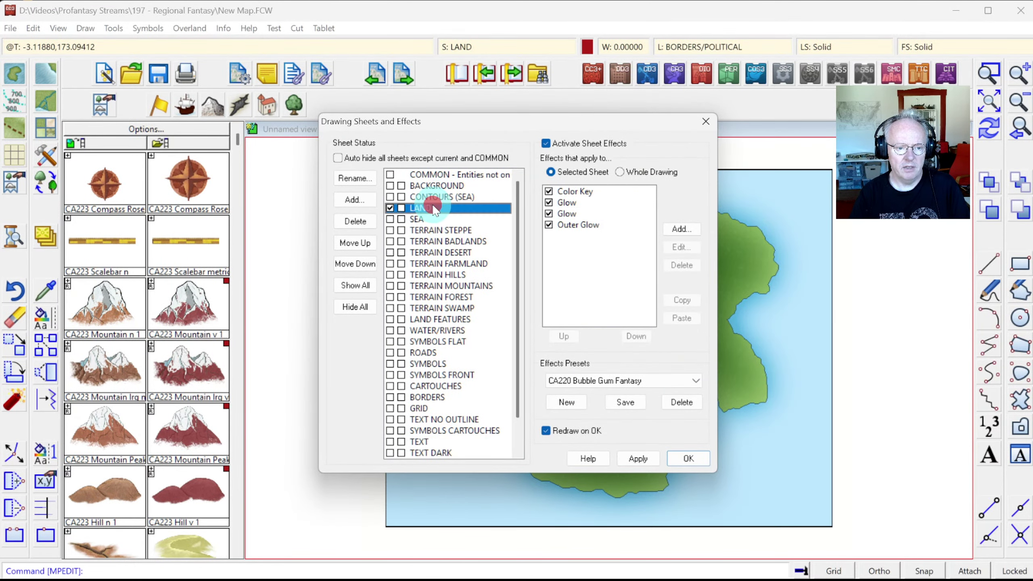
{"action": "left_click", "coordinate": [565, 202]}
{"action": "left_click", "coordinate": [683, 247]}
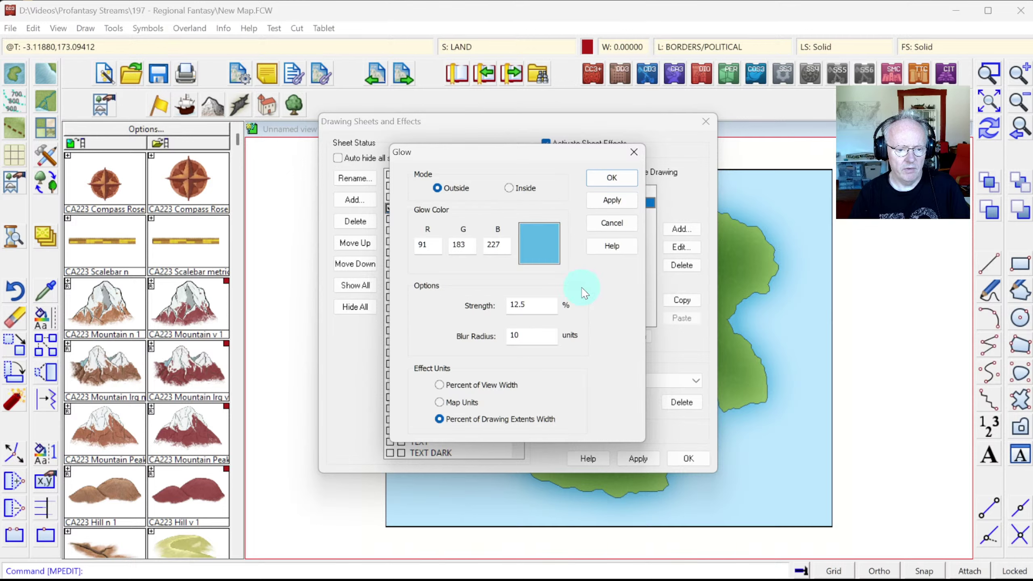
{"action": "left_click", "coordinate": [537, 240]}
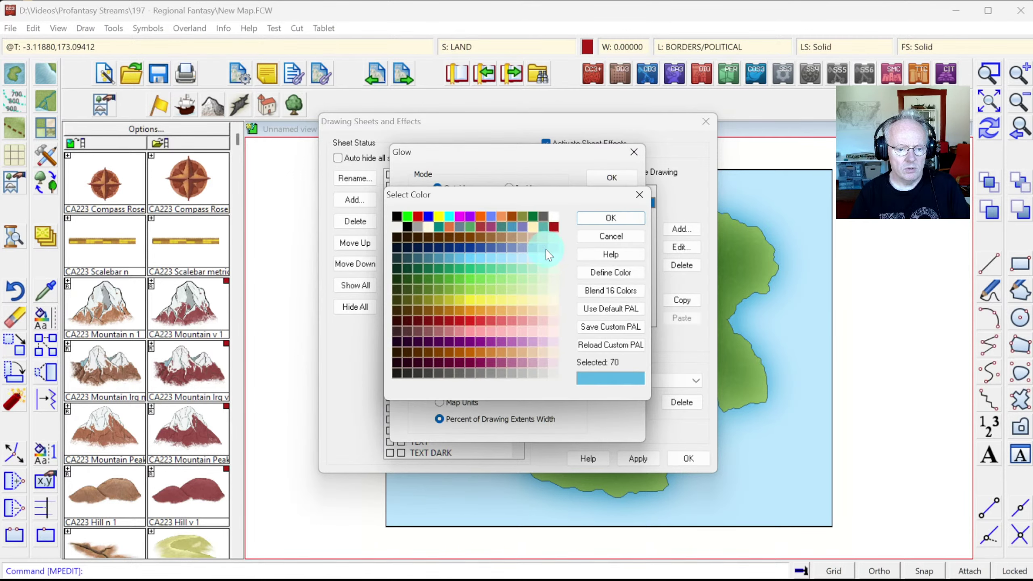
{"action": "left_click", "coordinate": [452, 261]}
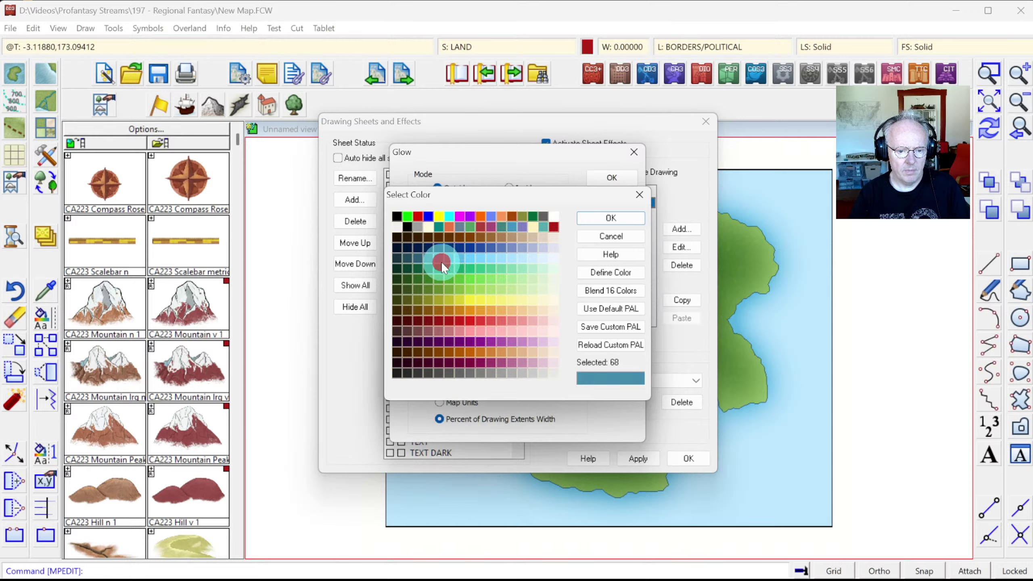
{"action": "left_click", "coordinate": [607, 219]}
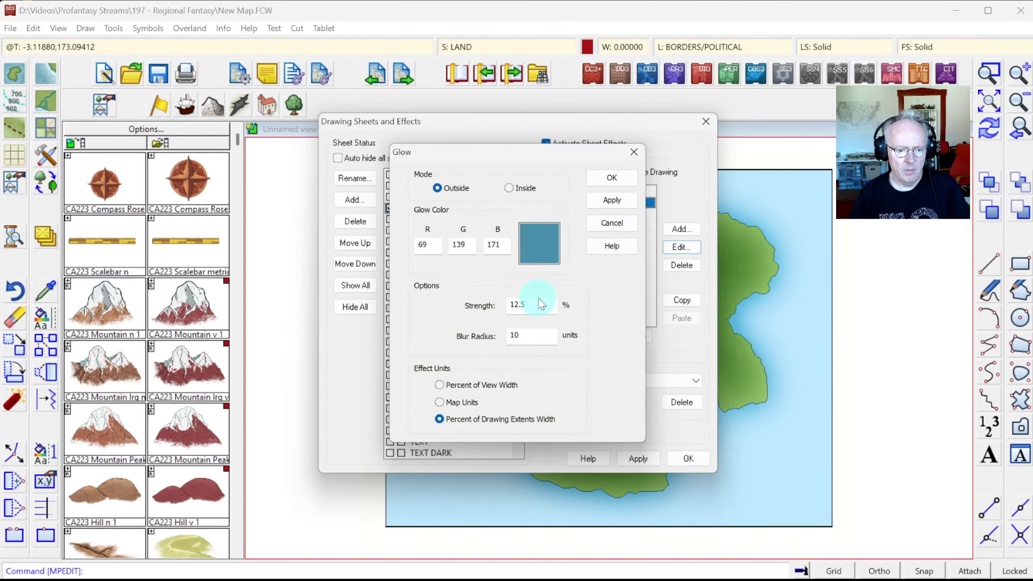
Step: Set the LAND sheet glow's blur radius to 5 units and apply the sheet effects to the map
{"action": "double_click", "coordinate": [531, 334]}
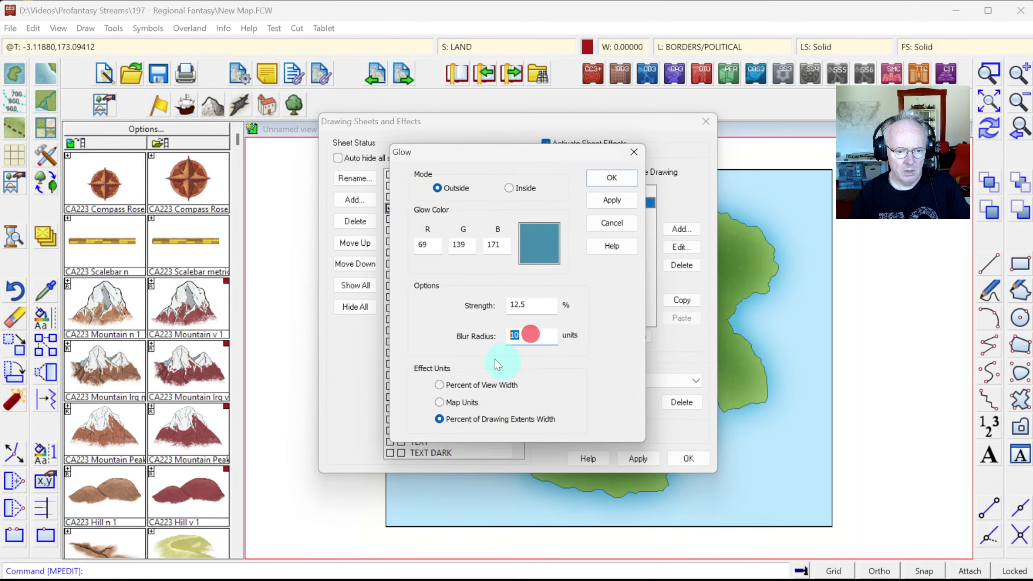
{"action": "left_click", "coordinate": [609, 201]}
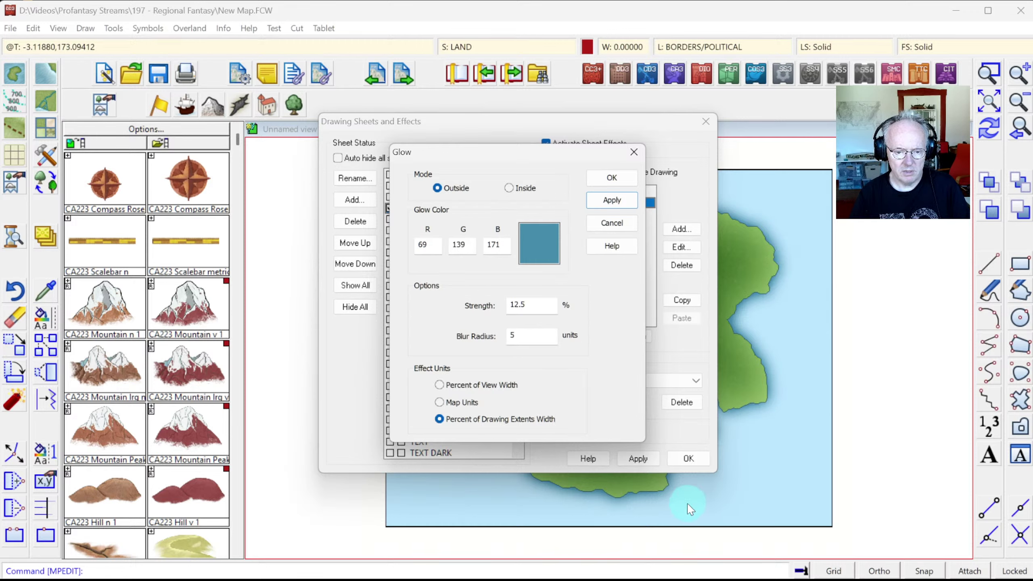
{"action": "left_click", "coordinate": [602, 179]}
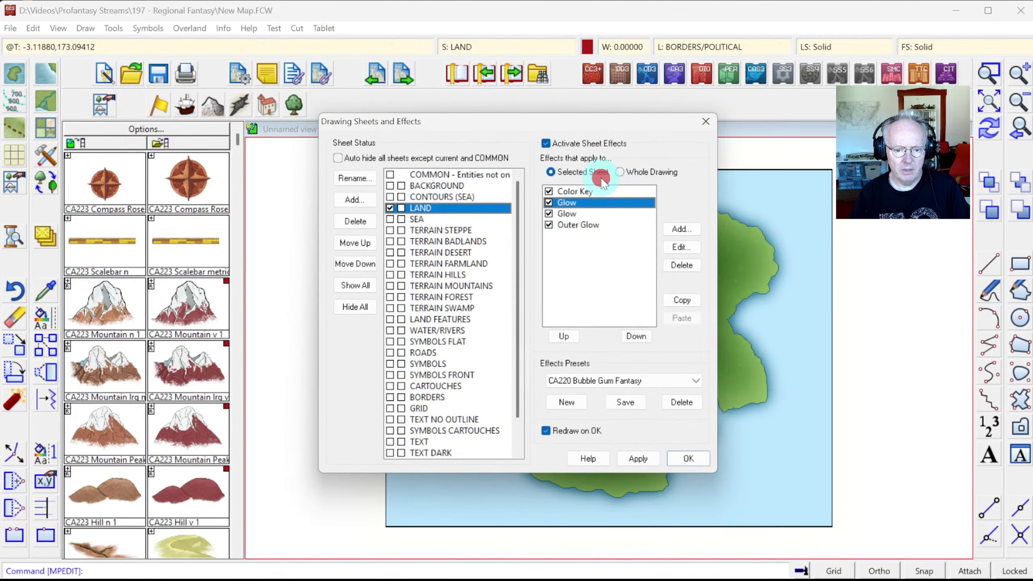
{"action": "left_click", "coordinate": [688, 458]}
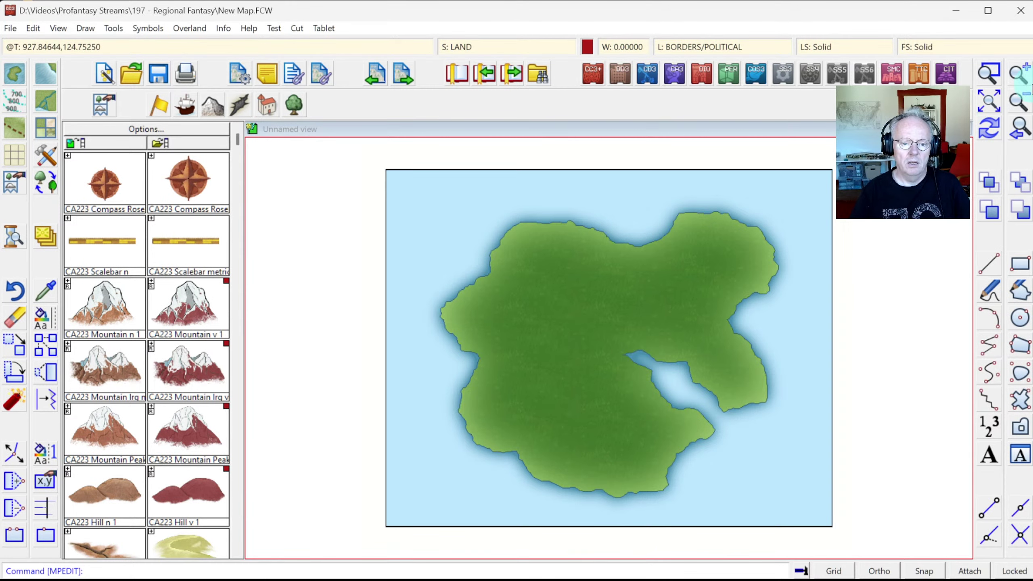
{"action": "left_click", "coordinate": [990, 74]}
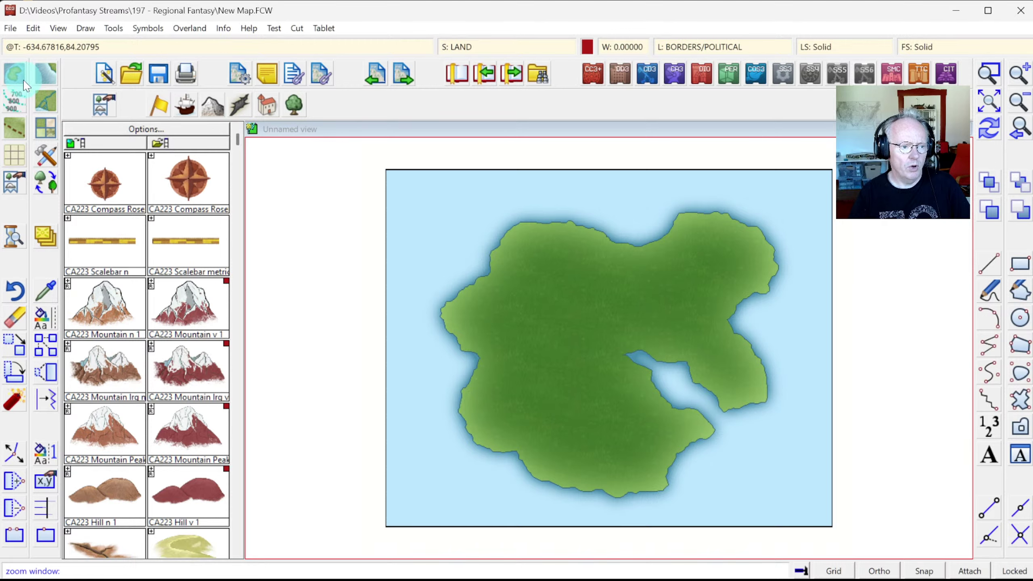
{"action": "right_click", "coordinate": [468, 207]}
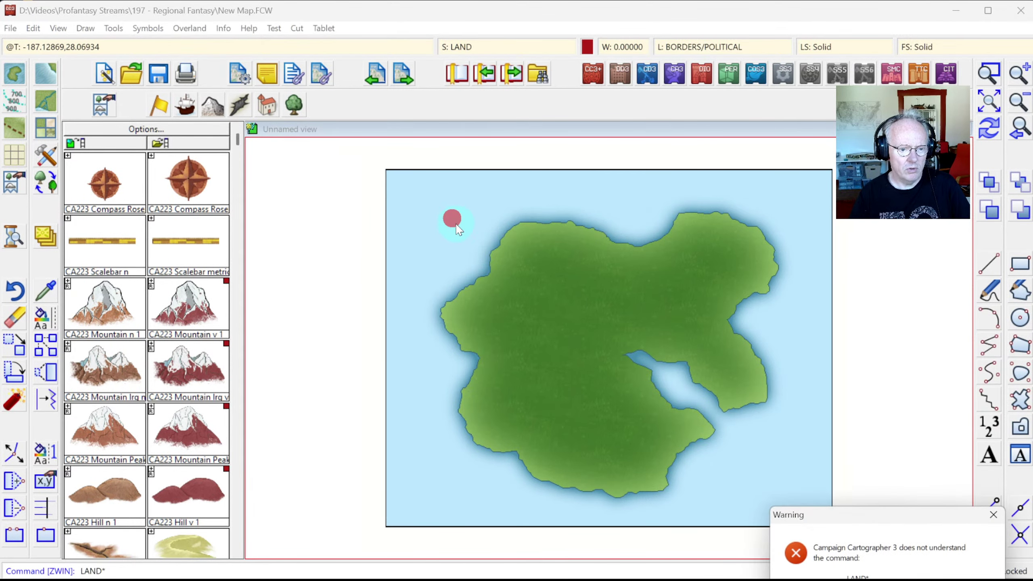
{"action": "key", "text": "Return"}
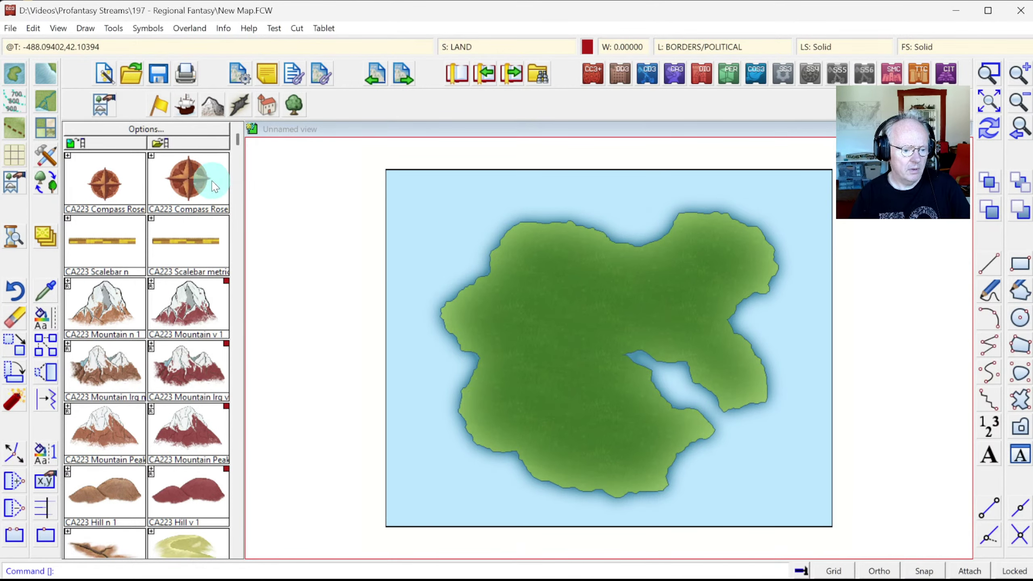
Step: Draw an elongated fractal land island in the sea just off the main landmass's northwest coast
{"action": "left_click", "coordinate": [46, 106]}
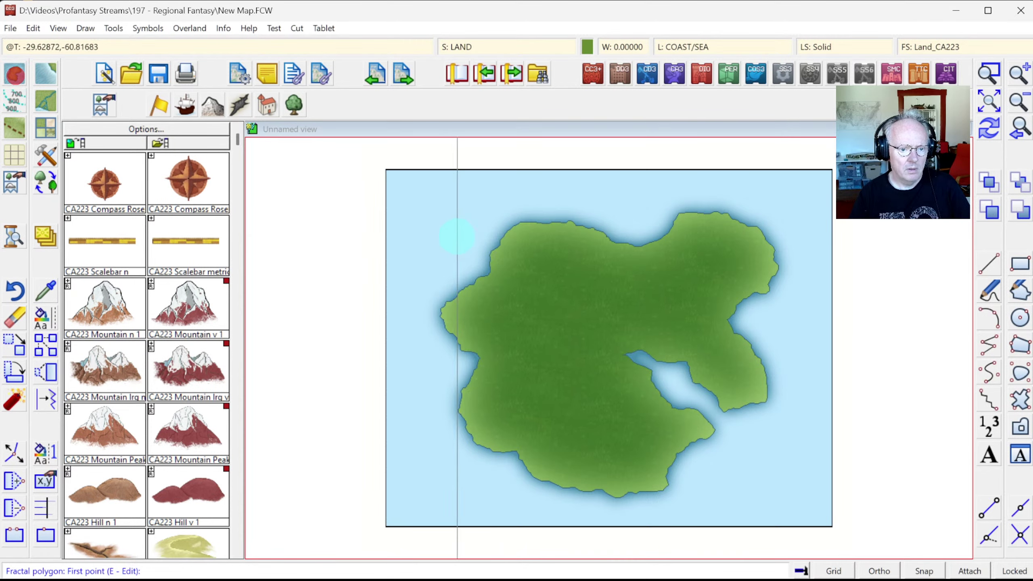
{"action": "left_click", "coordinate": [453, 229]}
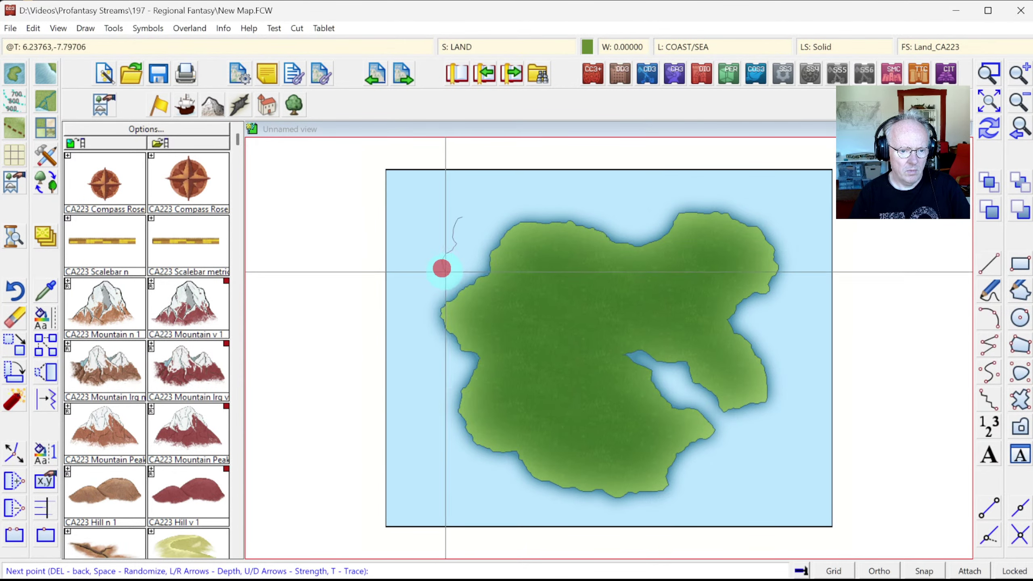
{"action": "left_click", "coordinate": [479, 231]}
{"action": "left_click", "coordinate": [491, 212]}
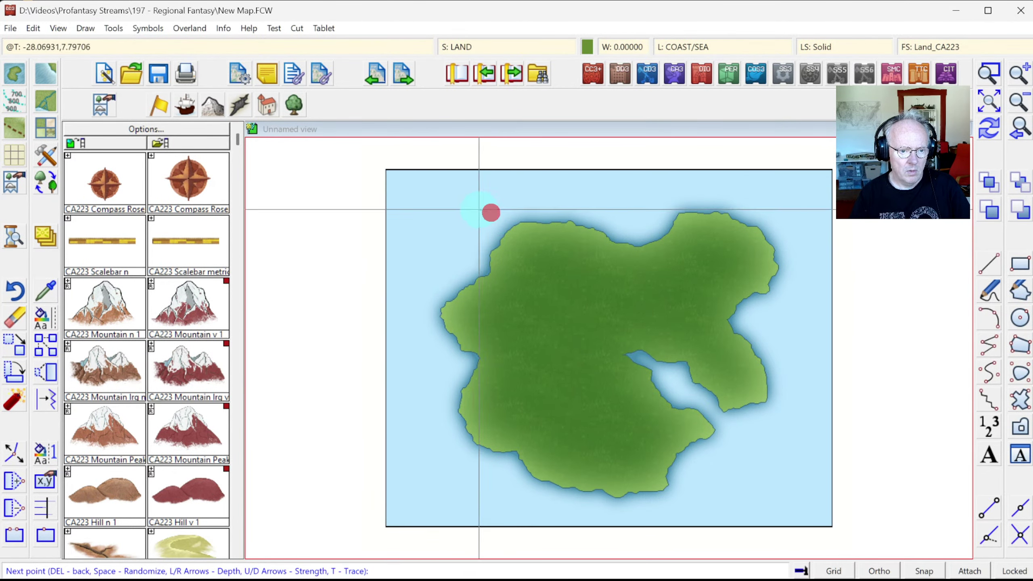
{"action": "right_click", "coordinate": [473, 210]}
Step: Draw a small fractal land island in the sea north of the main landmass's northern bay
{"action": "left_click", "coordinate": [645, 187]}
{"action": "left_click", "coordinate": [639, 197]}
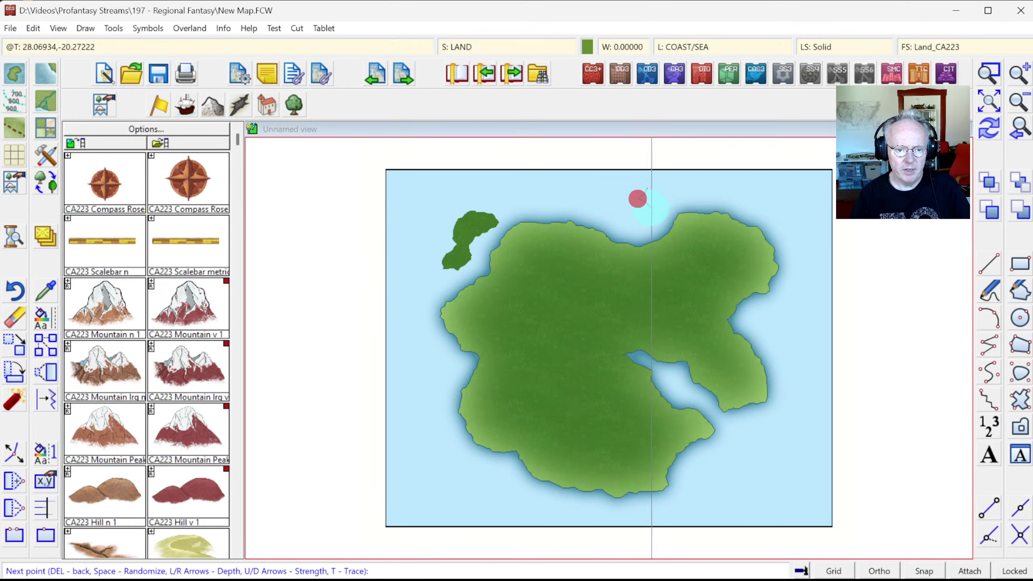
{"action": "left_click", "coordinate": [666, 204]}
{"action": "left_click", "coordinate": [669, 192]}
{"action": "right_click", "coordinate": [668, 191]}
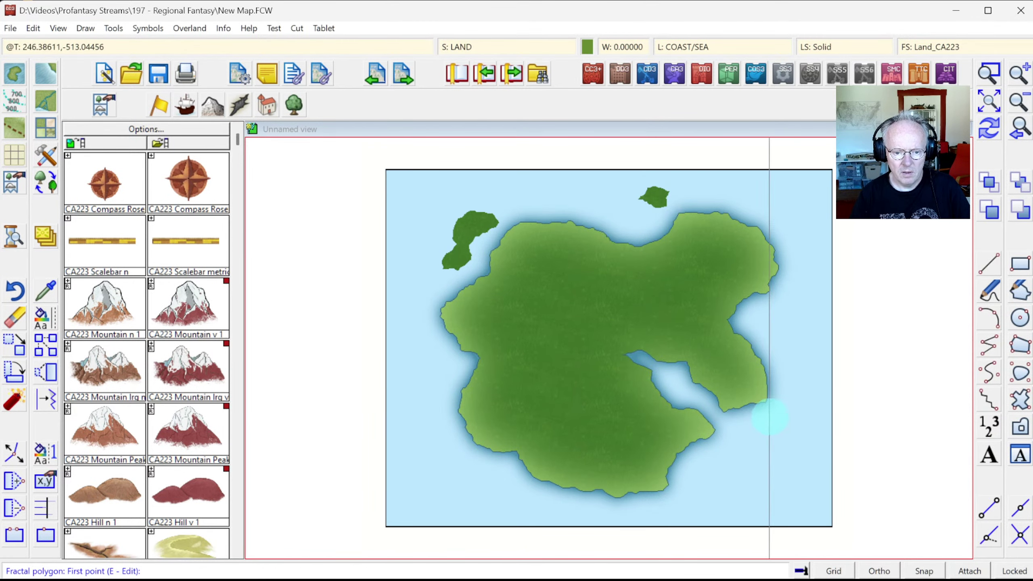
Step: Draw a tiny fractal land island just south of the main landmass's eastern peninsula
{"action": "left_click", "coordinate": [767, 419]}
{"action": "left_click", "coordinate": [767, 432]}
{"action": "left_click", "coordinate": [779, 427]}
{"action": "right_click", "coordinate": [779, 424]}
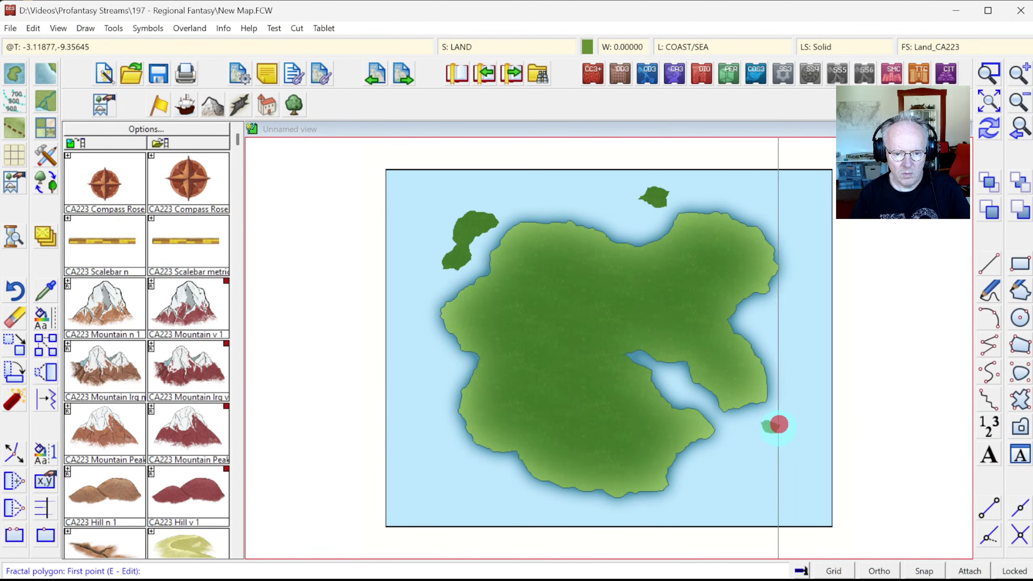
Step: Draw a small fractal land island close to the southeast coast of the main landmass
{"action": "left_click", "coordinate": [690, 472]}
{"action": "left_click", "coordinate": [682, 477]}
{"action": "left_click", "coordinate": [685, 484]}
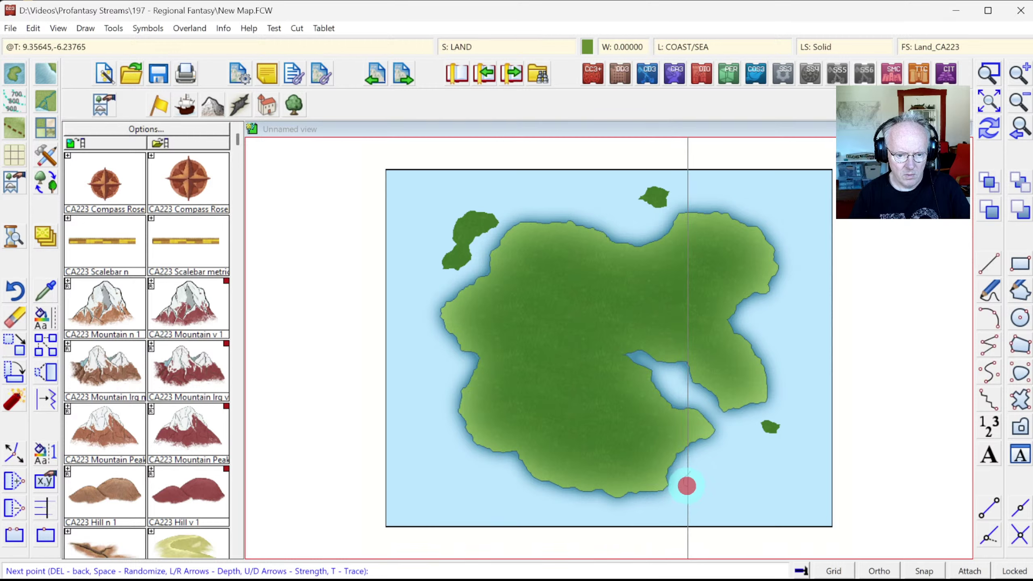
{"action": "left_click", "coordinate": [696, 484]}
{"action": "left_click", "coordinate": [706, 474]}
{"action": "right_click", "coordinate": [707, 473]}
Step: Draw a tiny fractal land island between the southeastern headland and the small island south of it
{"action": "left_click", "coordinate": [718, 457]}
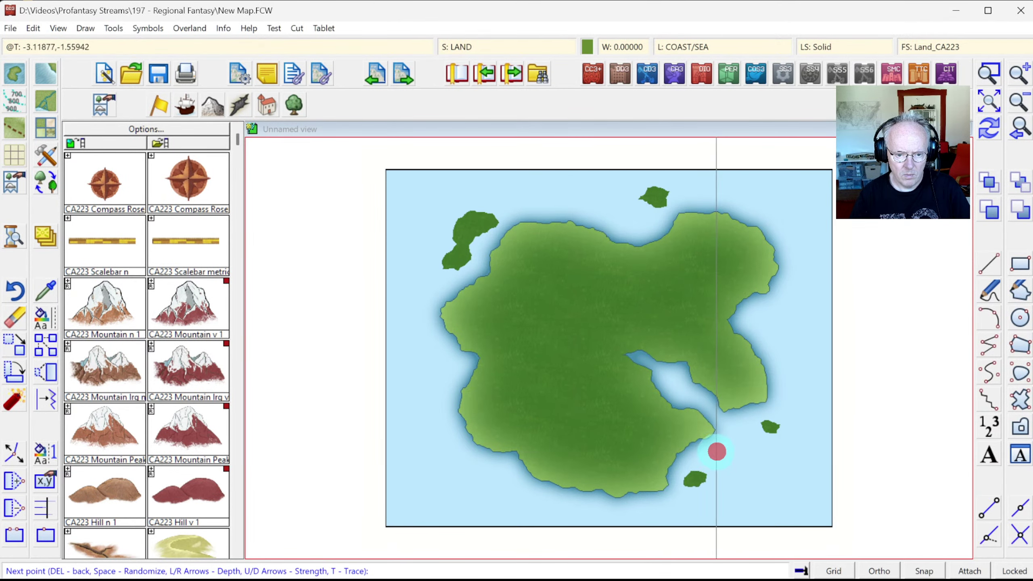
{"action": "right_click", "coordinate": [723, 459]}
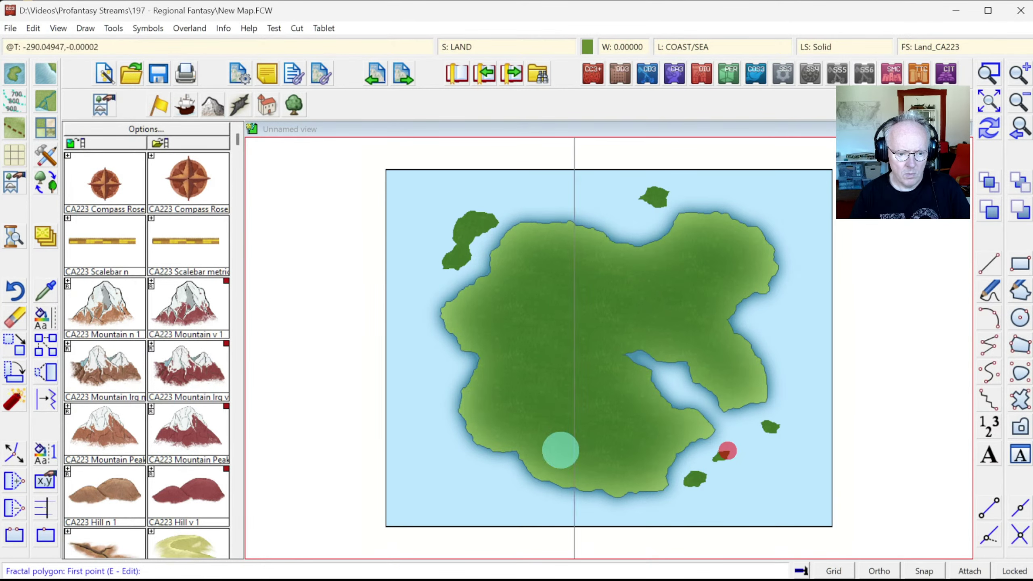
Step: Draw a larger irregular fractal land island in the sea off the main landmass's southwest coast
{"action": "left_click", "coordinate": [445, 448]}
{"action": "left_click", "coordinate": [471, 469]}
{"action": "left_click", "coordinate": [501, 468]}
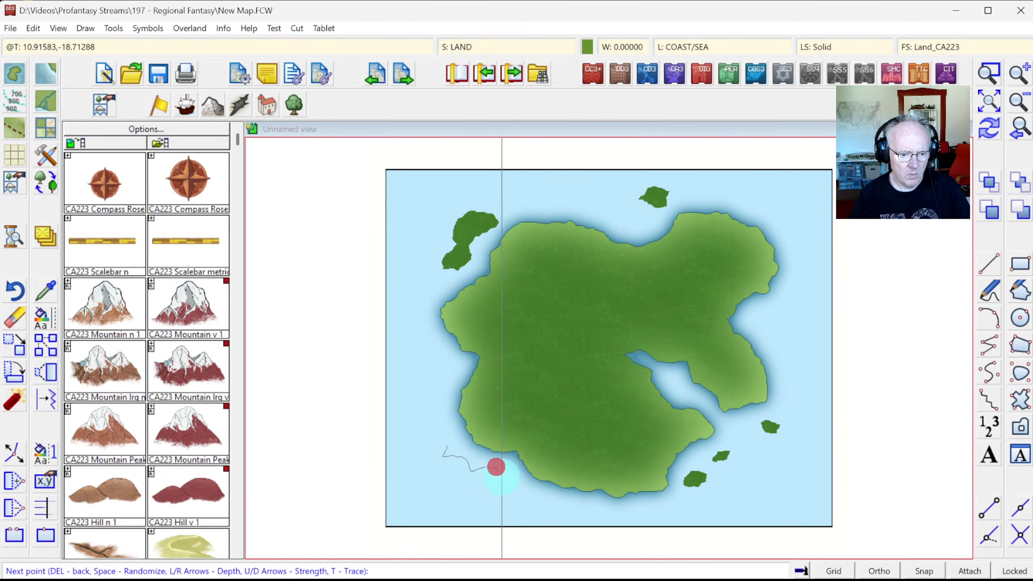
{"action": "left_click", "coordinate": [504, 484]}
{"action": "left_click", "coordinate": [456, 493]}
{"action": "left_click", "coordinate": [422, 494]}
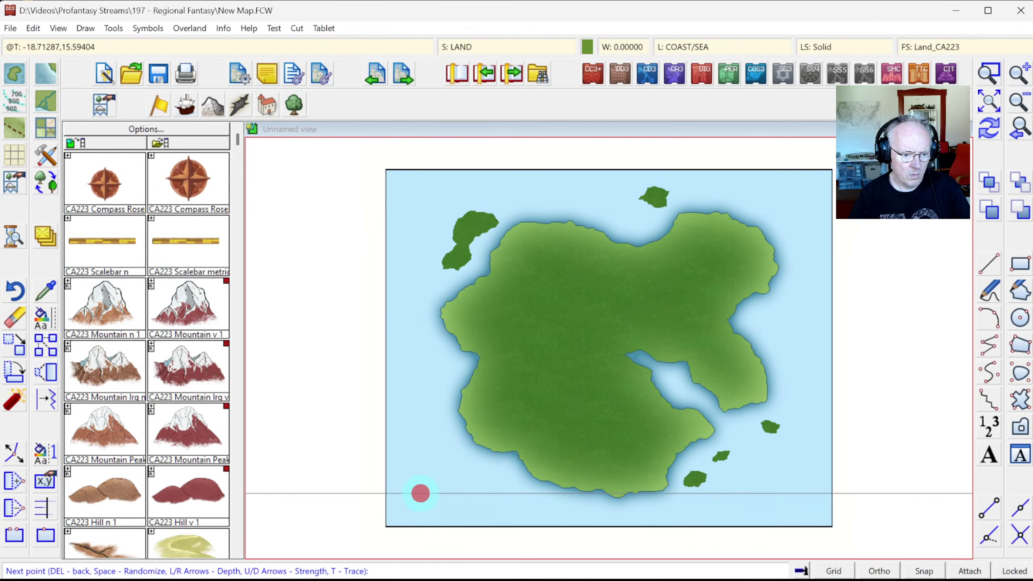
{"action": "right_click", "coordinate": [439, 446]}
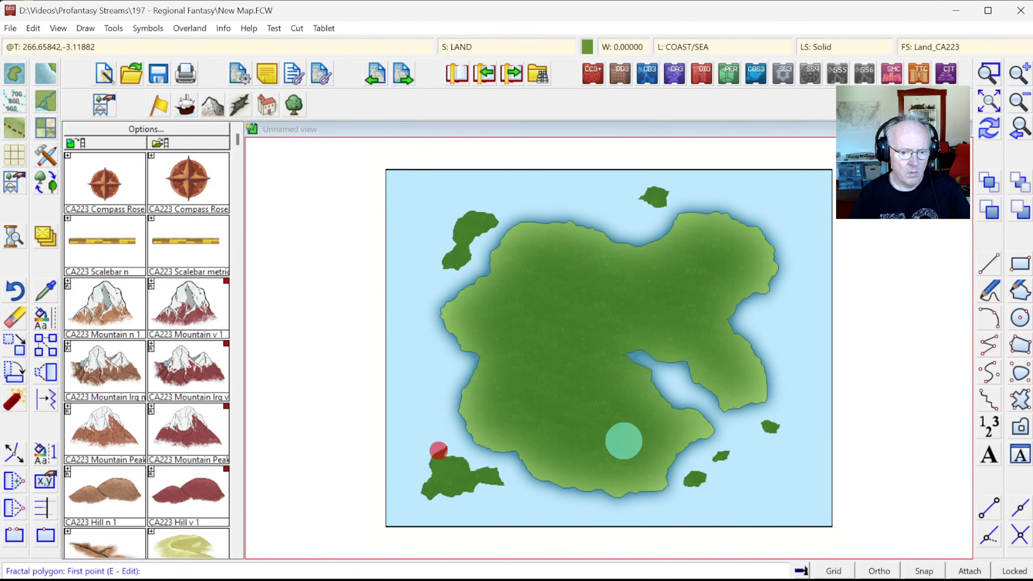
Step: Draw a small fractal land island just off the northeast coast and redraw the map to render the new islands' effects
{"action": "mouse_move", "coordinate": [793, 281]}
{"action": "left_mouse_down"}
{"action": "mouse_move", "coordinate": [783, 288]}
{"action": "mouse_move", "coordinate": [805, 288]}
{"action": "mouse_move", "coordinate": [802, 276]}
{"action": "left_mouse_up"}
{"action": "right_click", "coordinate": [803, 275]}
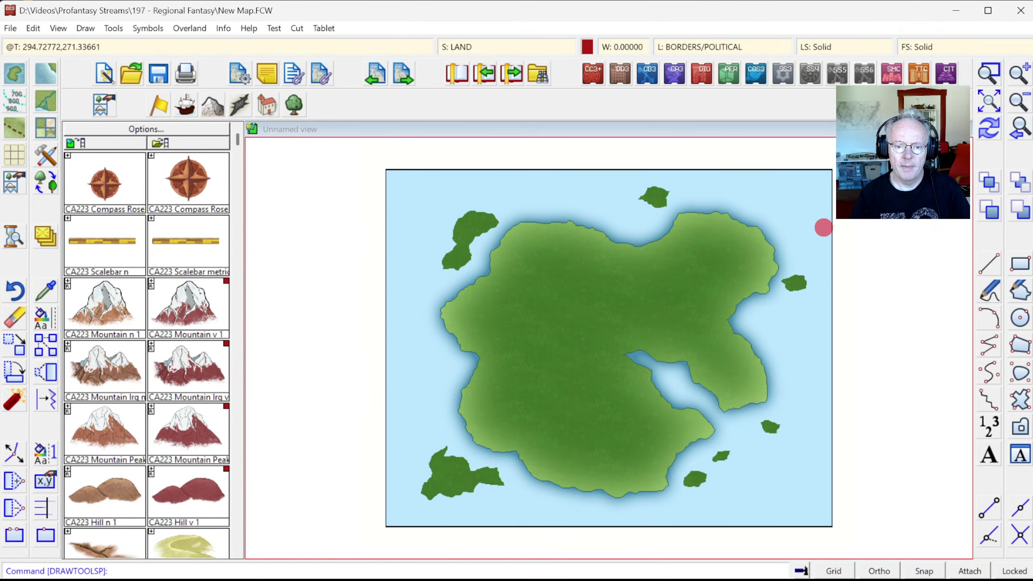
{"action": "left_click", "coordinate": [989, 130]}
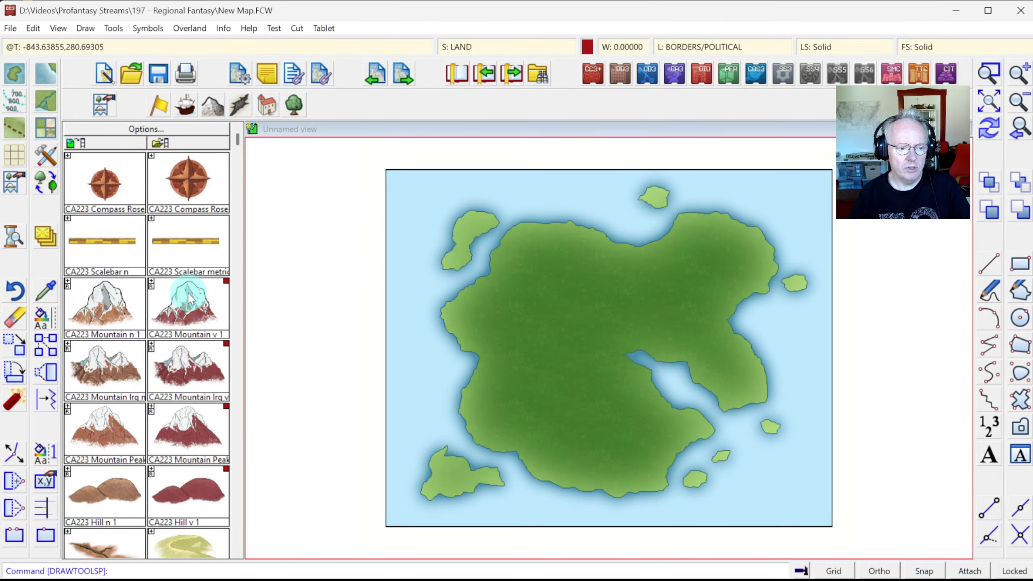
Step: Set the current drawing colour to medium grey, colour 248, for the varicolor symbols
{"action": "left_click", "coordinate": [585, 47]}
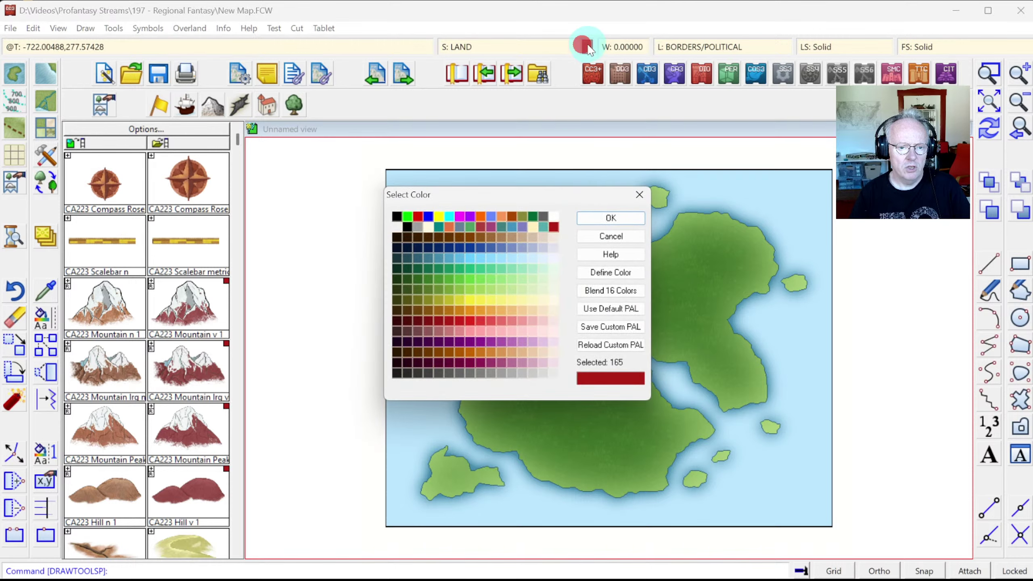
{"action": "left_click", "coordinate": [481, 373]}
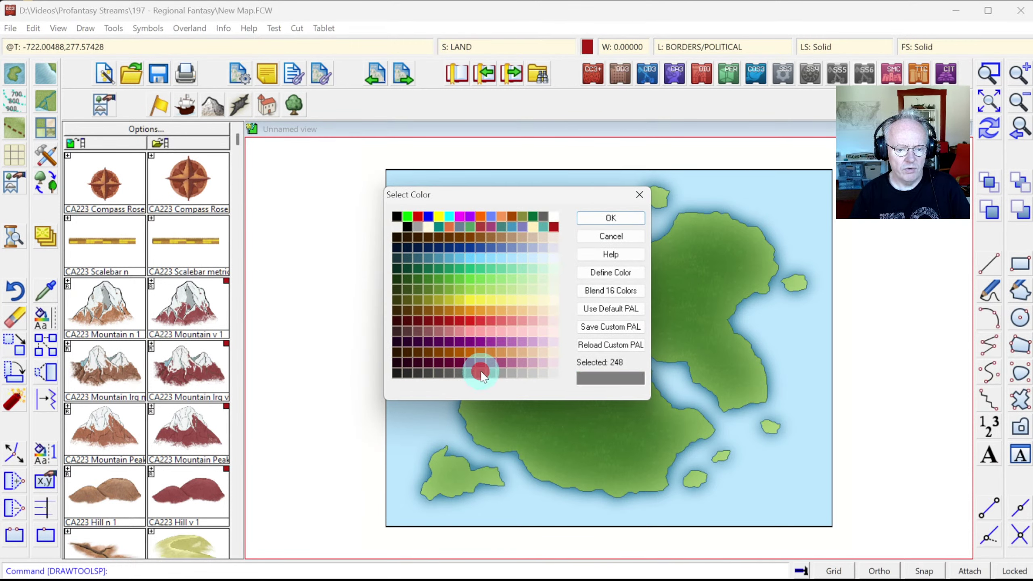
{"action": "left_click", "coordinate": [600, 219]}
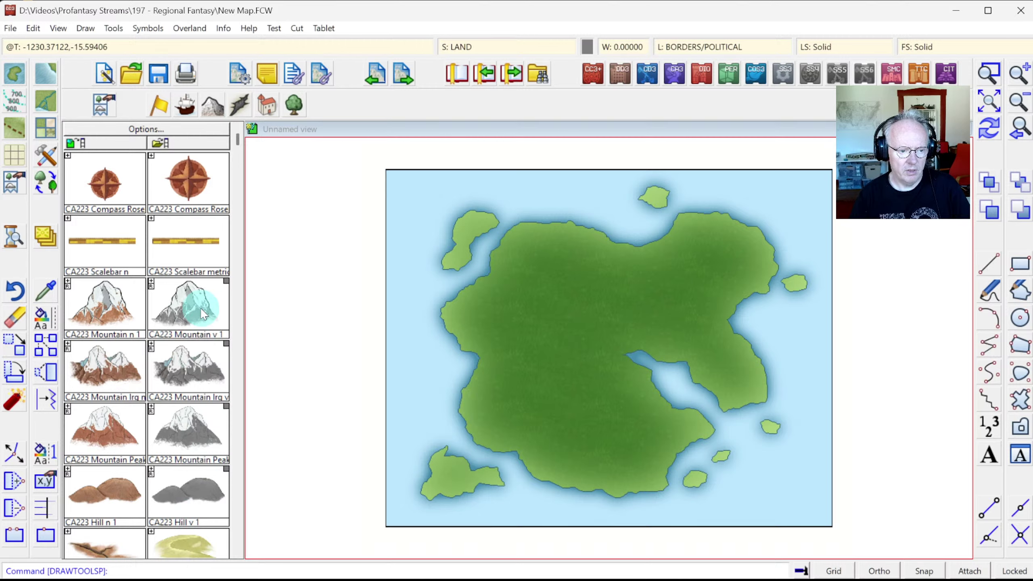
Step: Place a chain of overlapping grey CA223 Mountain v 1 symbols running southwest through the landmass's northwest
{"action": "left_click", "coordinate": [191, 321]}
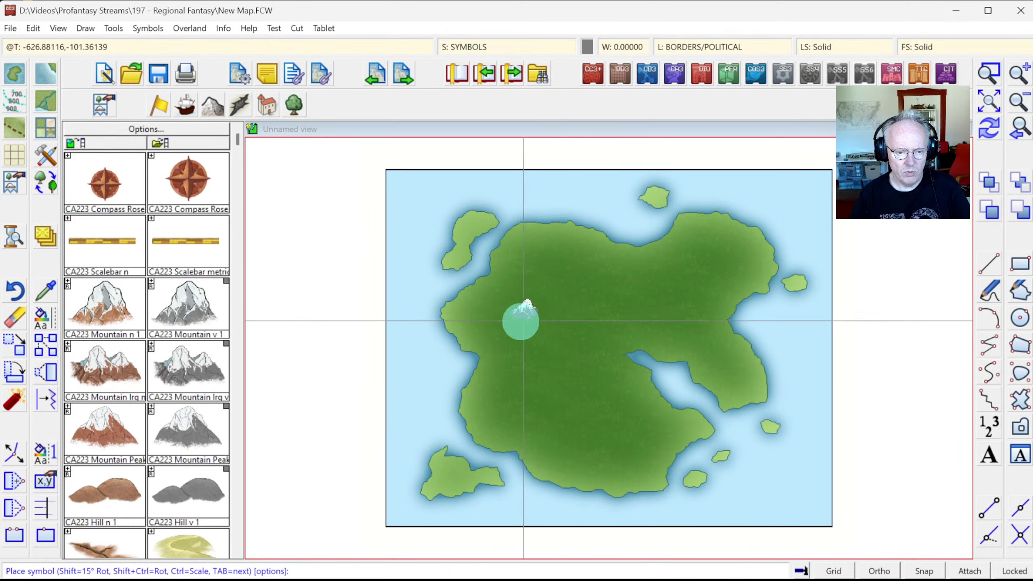
{"action": "left_click", "coordinate": [554, 261]}
{"action": "left_click", "coordinate": [537, 267]}
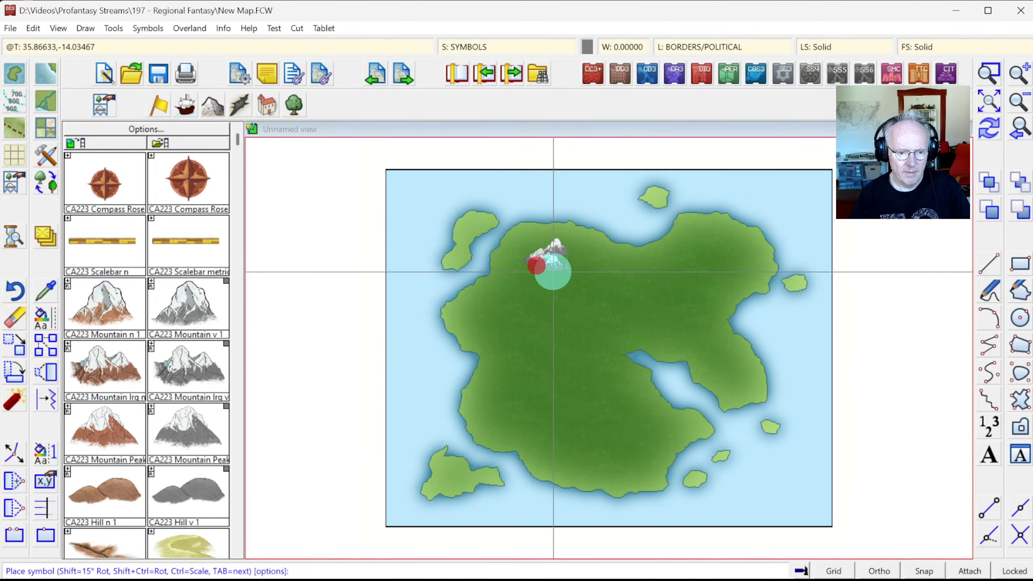
{"action": "left_click", "coordinate": [551, 268]}
{"action": "left_click", "coordinate": [539, 272]}
{"action": "left_click", "coordinate": [537, 278]}
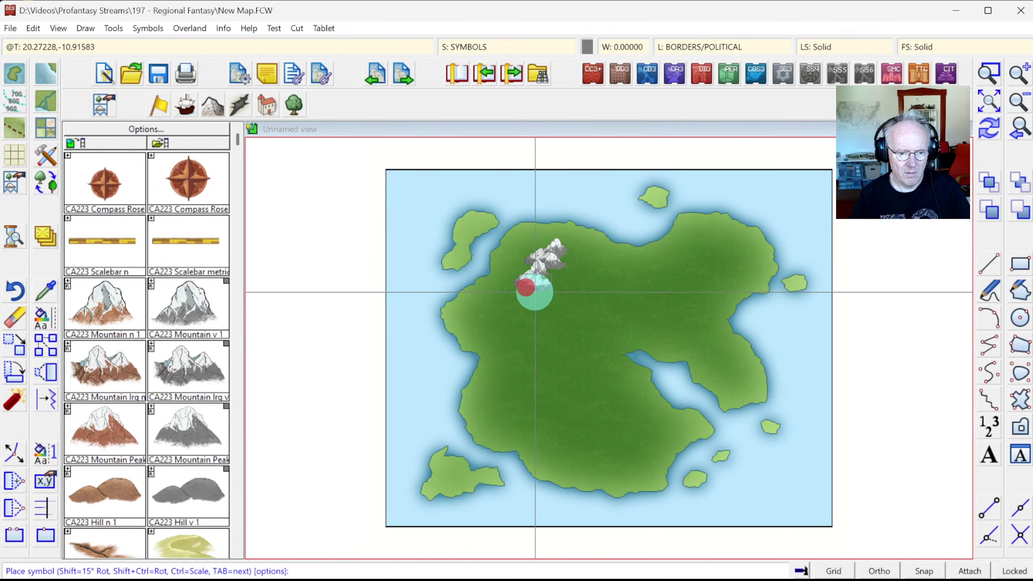
{"action": "left_click", "coordinate": [535, 289]}
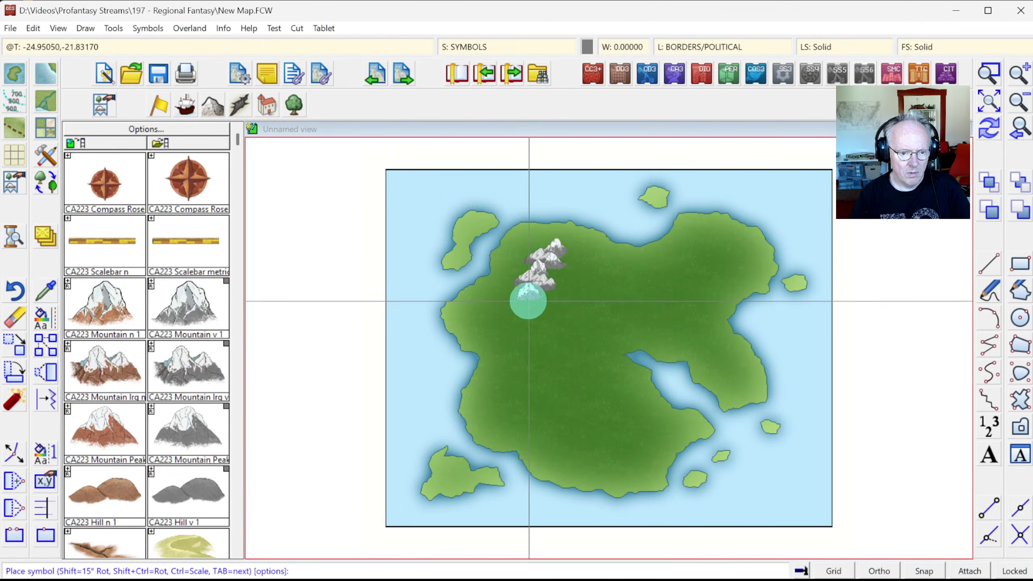
{"action": "left_click", "coordinate": [526, 297]}
{"action": "left_click", "coordinate": [512, 307]}
Step: Preview the brown and grey large mountain variants and place one CA223 Mountain lrg v 1 south of the mountain range
{"action": "left_click", "coordinate": [193, 390]}
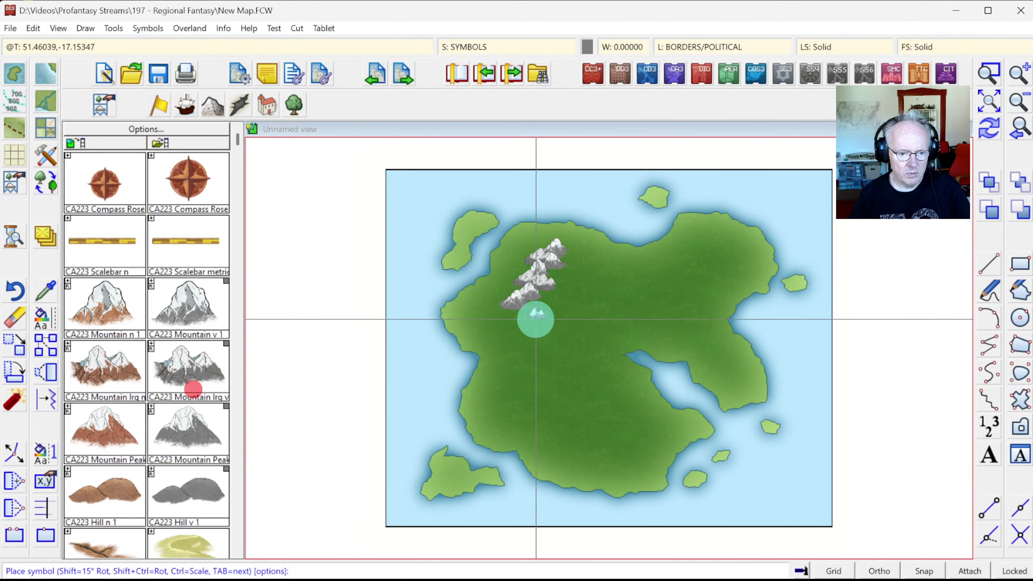
{"action": "left_click", "coordinate": [202, 375]}
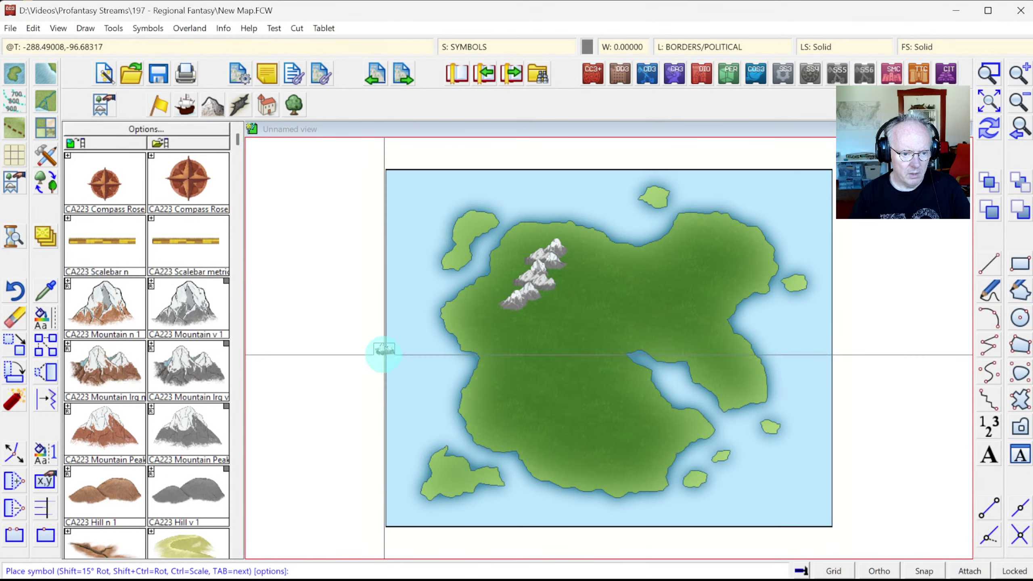
{"action": "left_click", "coordinate": [177, 365]}
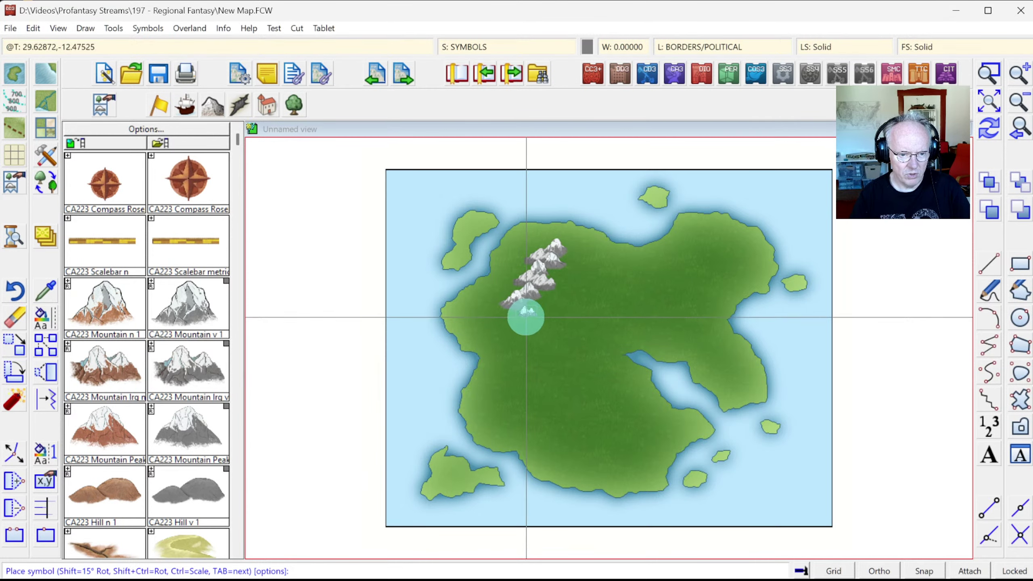
{"action": "left_click", "coordinate": [131, 358]}
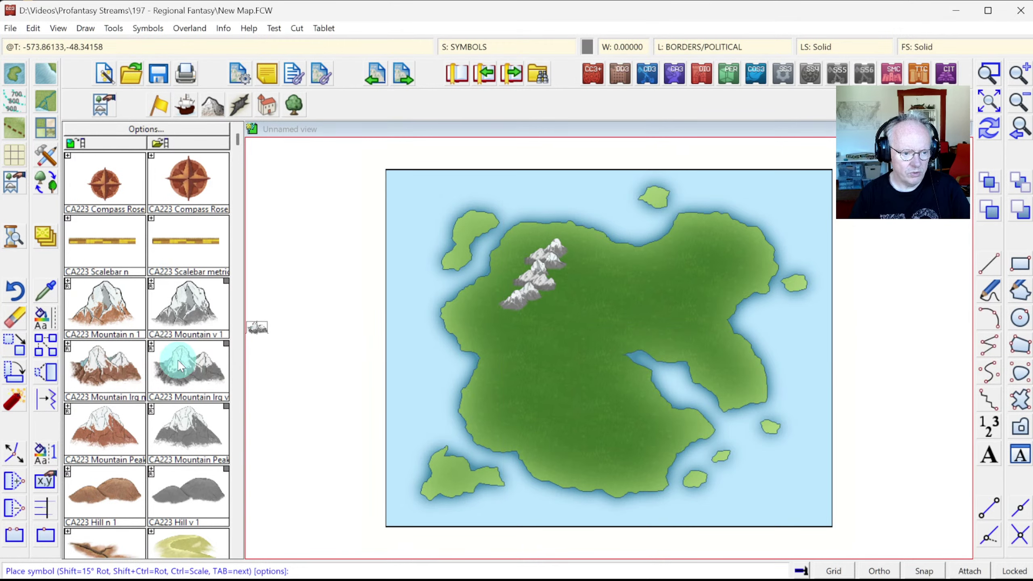
{"action": "left_click", "coordinate": [130, 369]}
{"action": "key", "text": "Tab"}
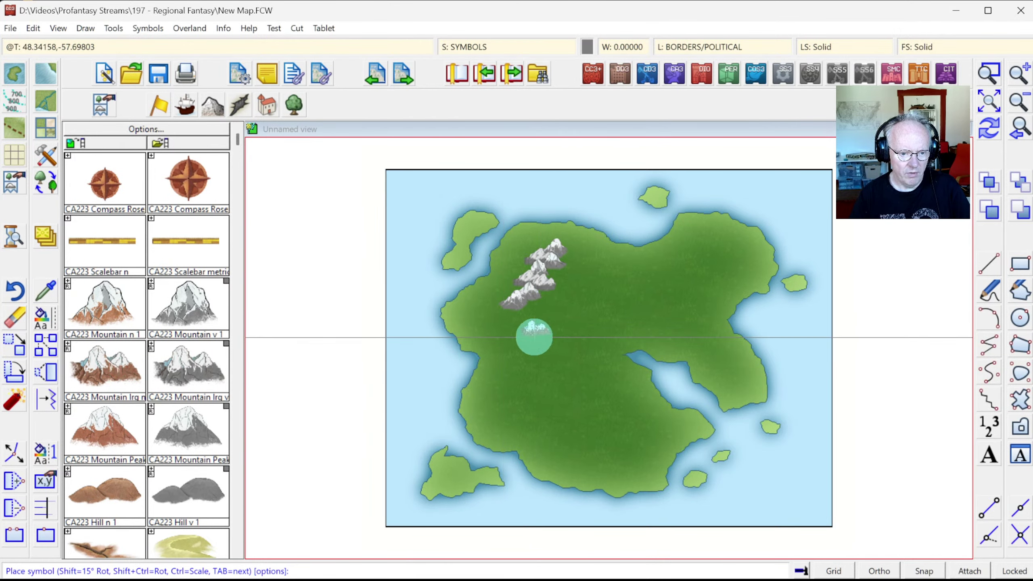
{"action": "left_click", "coordinate": [186, 362]}
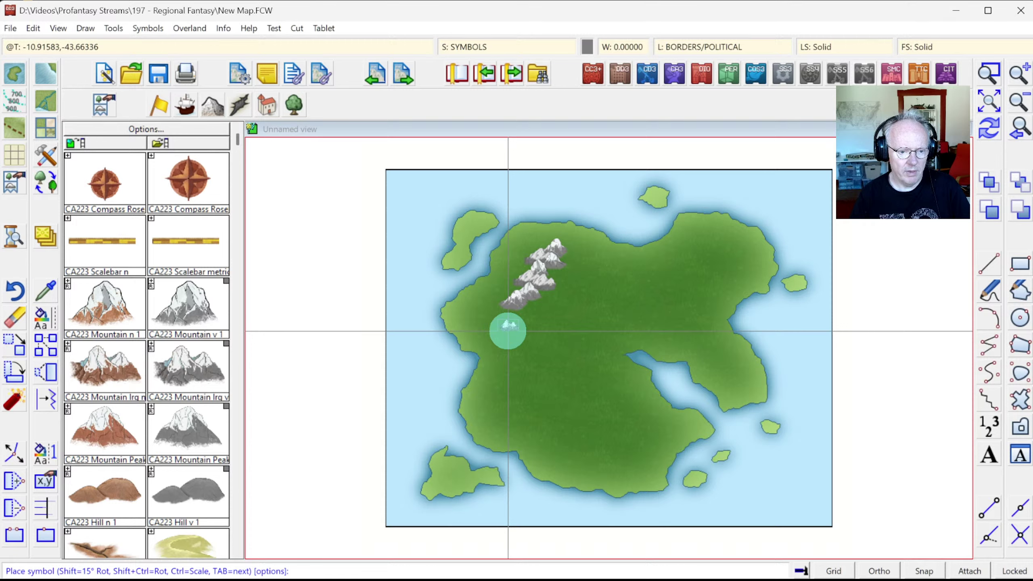
{"action": "left_click", "coordinate": [511, 341]}
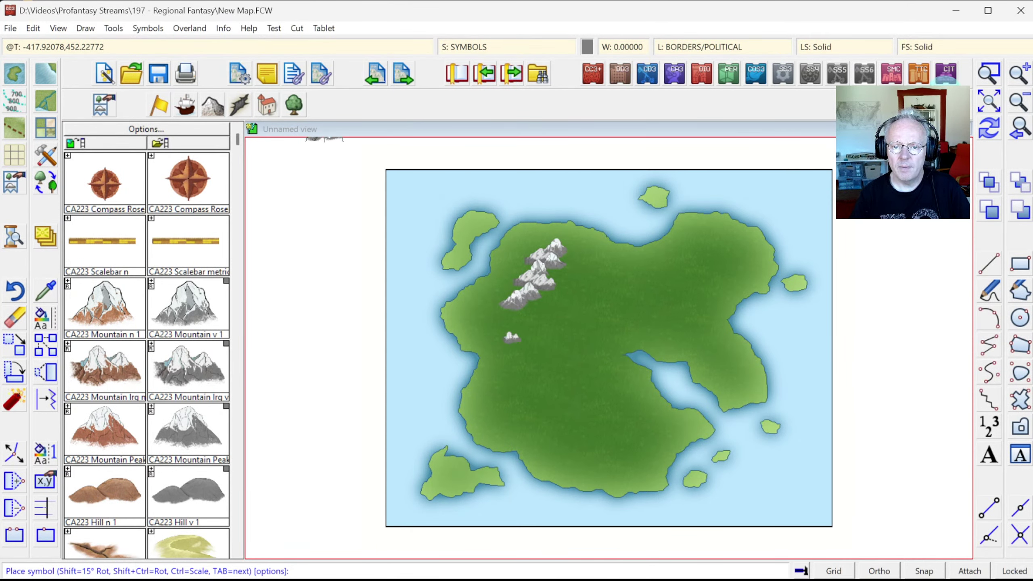
Step: List the properties of the large mountain symbol just placed to identify its name and scale
{"action": "left_click", "coordinate": [548, 360]}
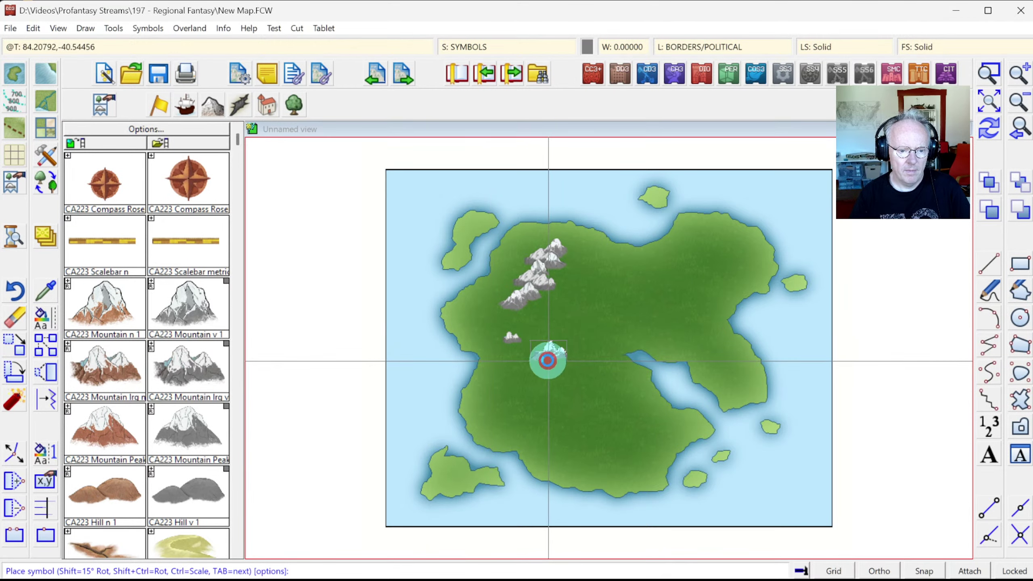
{"action": "scroll", "coordinate": [506, 300], "scroll_direction": "up", "scroll_amount": 5}
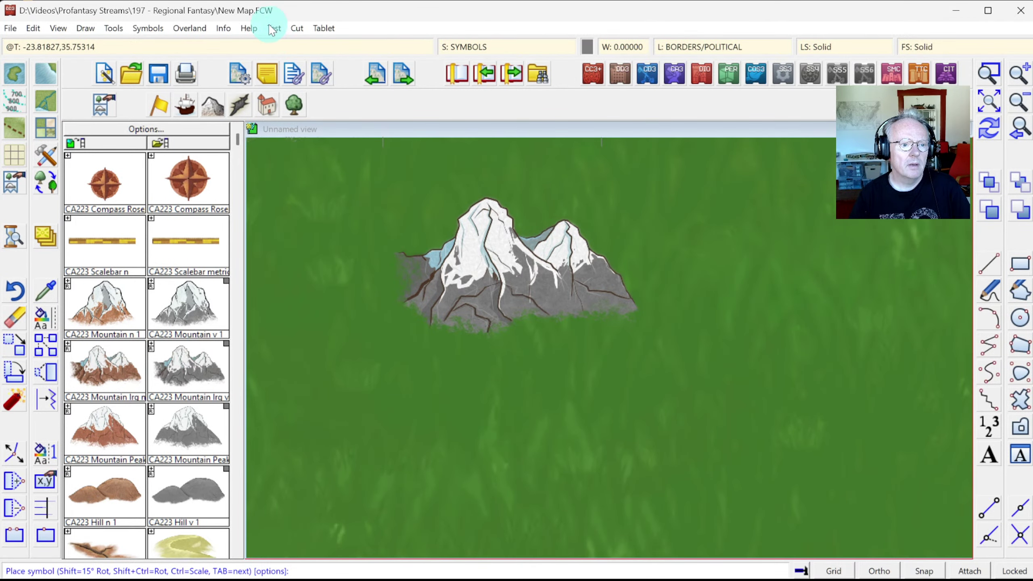
{"action": "left_click", "coordinate": [223, 28]}
{"action": "left_click", "coordinate": [240, 43]}
{"action": "left_click", "coordinate": [437, 207]}
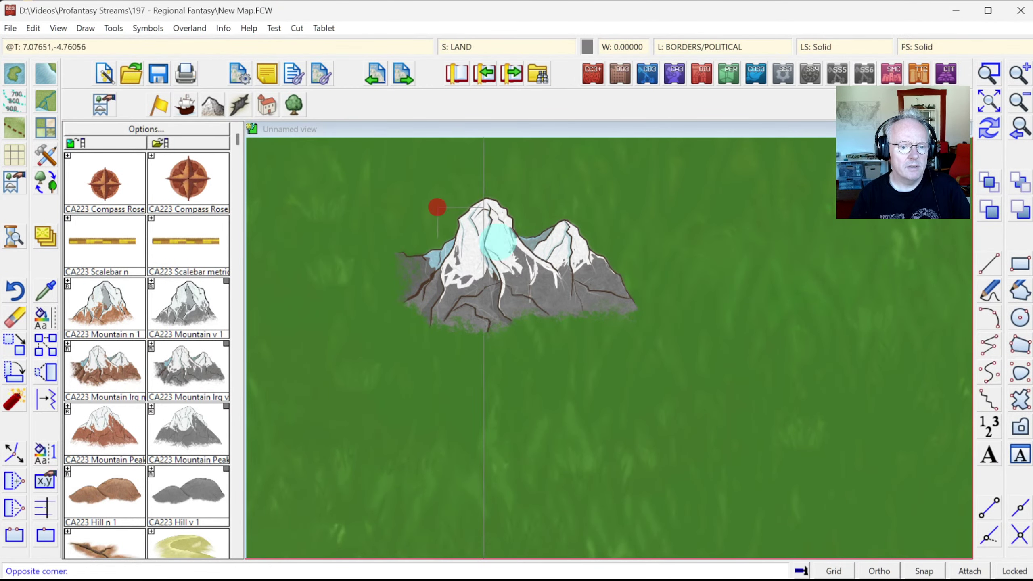
{"action": "left_click", "coordinate": [497, 243]}
{"action": "left_click", "coordinate": [527, 265]}
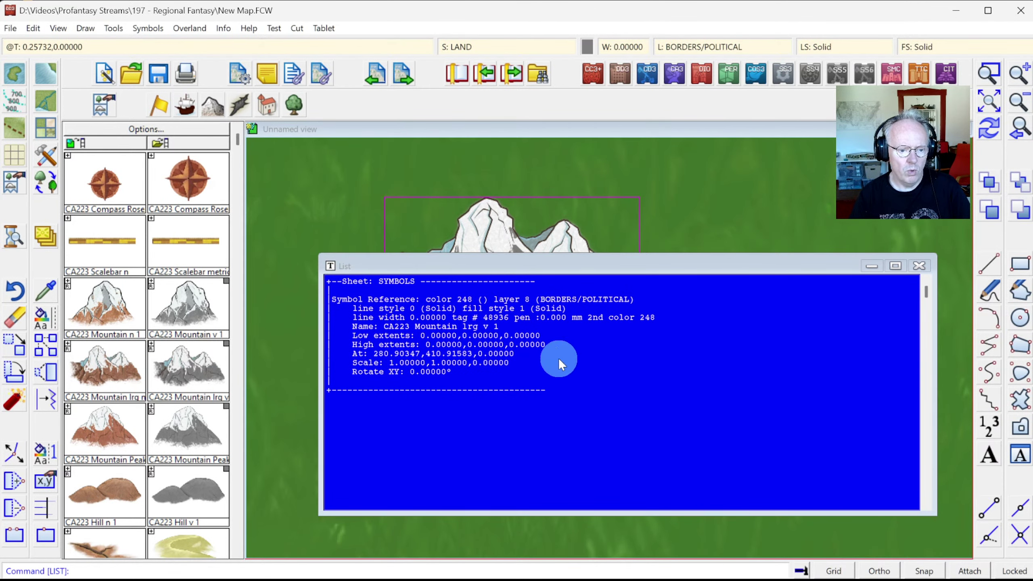
Step: Scale up the CA223 Mountain lrg v 1 symbol definition in the Symbol Manager
{"action": "left_click", "coordinate": [518, 216]}
{"action": "left_click", "coordinate": [180, 27]}
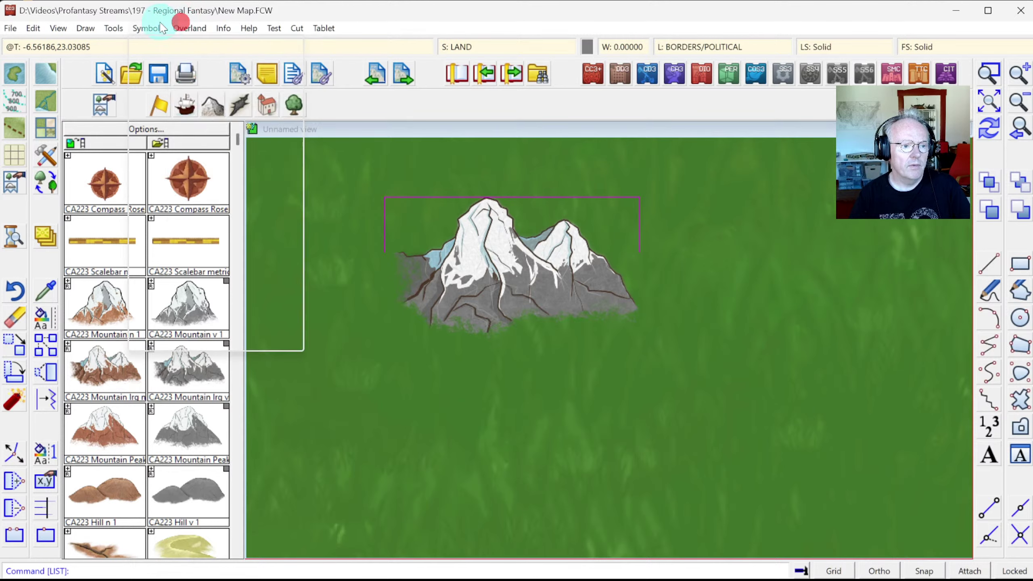
{"action": "mouse_move", "coordinate": [147, 28]}
{"action": "left_click", "coordinate": [158, 47]}
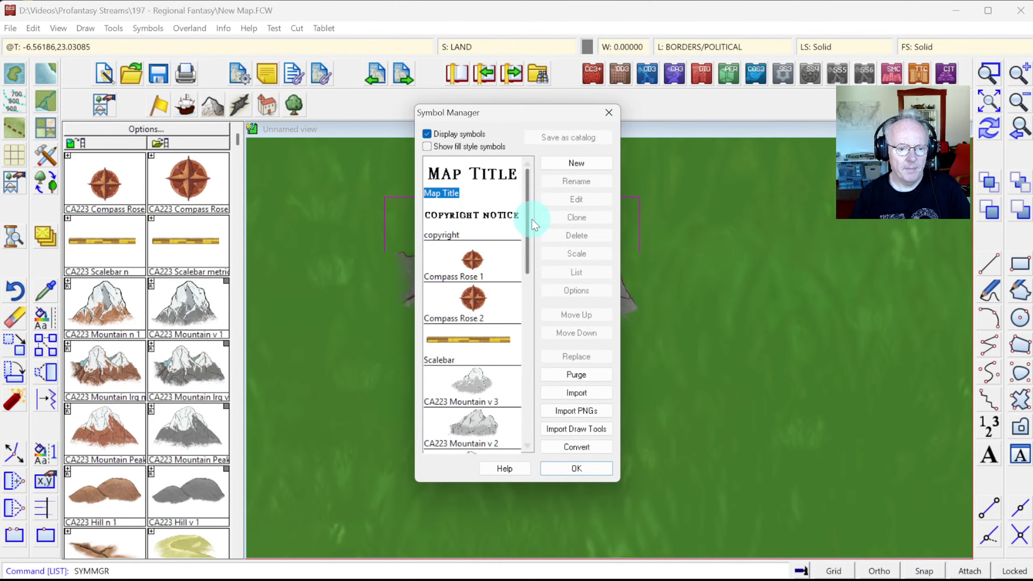
{"action": "left_click_drag", "start_coordinate": [526, 213], "coordinate": [539, 296]}
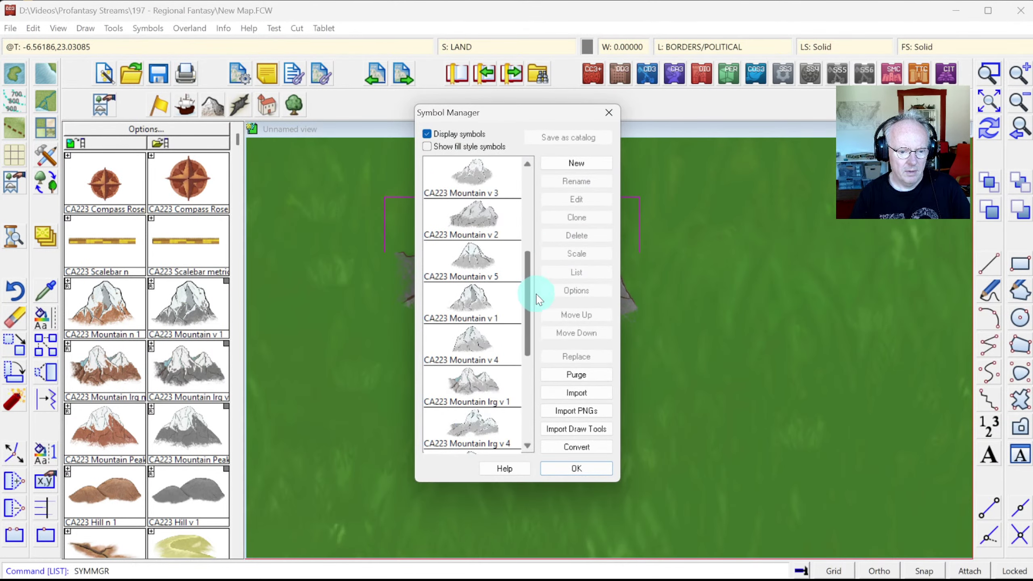
{"action": "left_click", "coordinate": [490, 403]}
{"action": "left_click", "coordinate": [554, 352]}
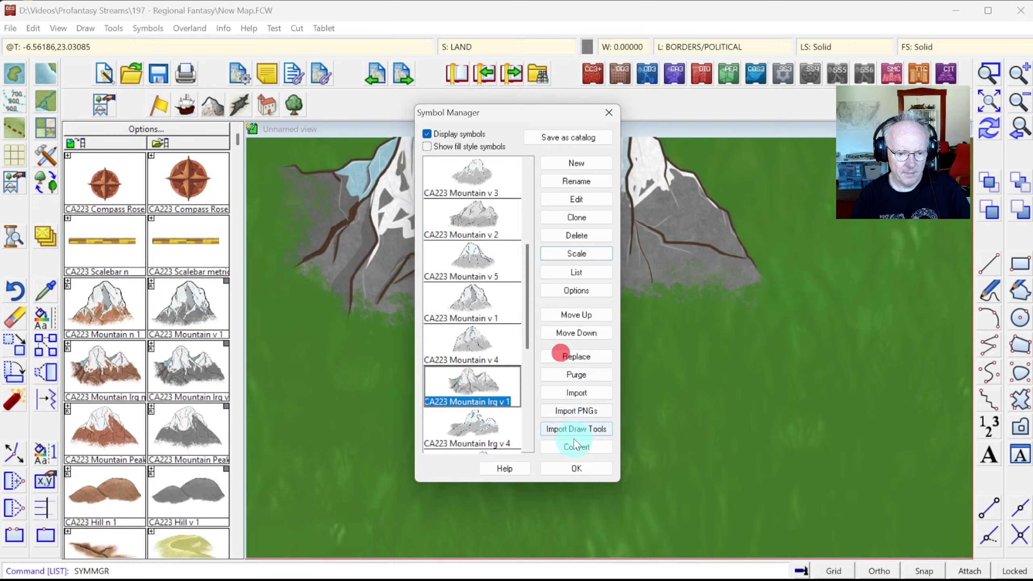
{"action": "left_click", "coordinate": [572, 466]}
Step: Erase the single large test mountain south of the mountain range
{"action": "left_click", "coordinate": [1018, 129]}
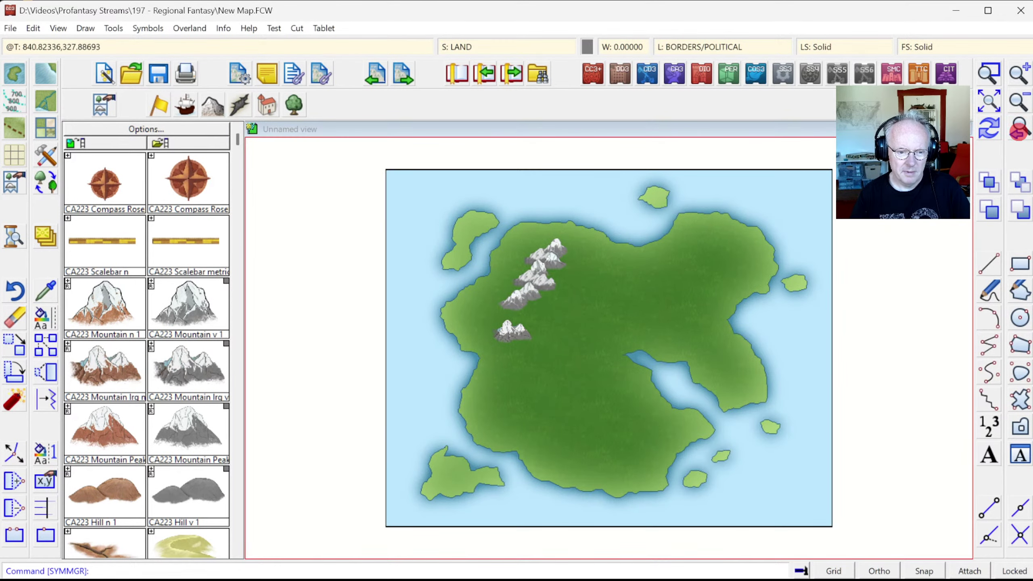
{"action": "left_click", "coordinate": [14, 348]}
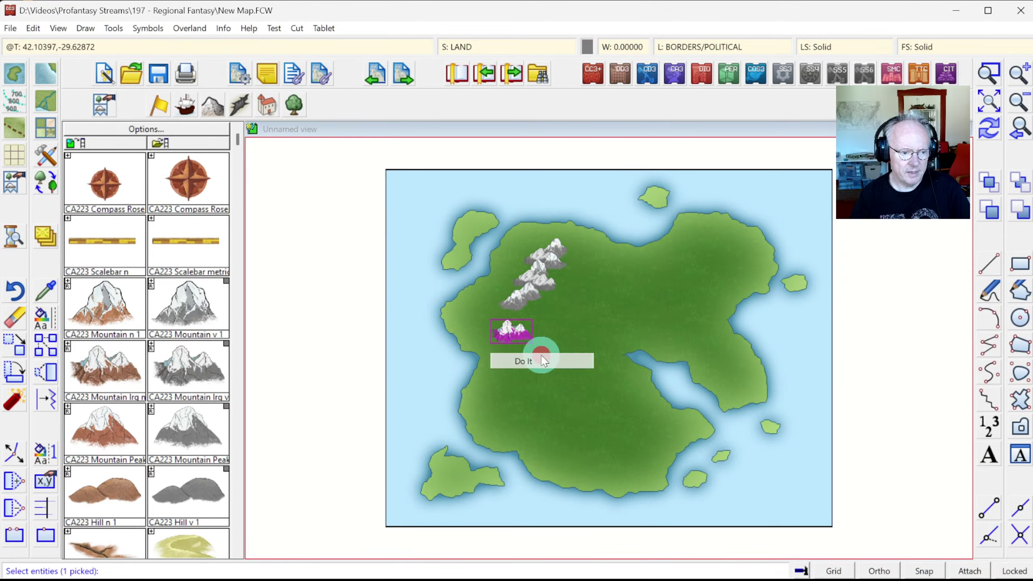
{"action": "left_click", "coordinate": [541, 360]}
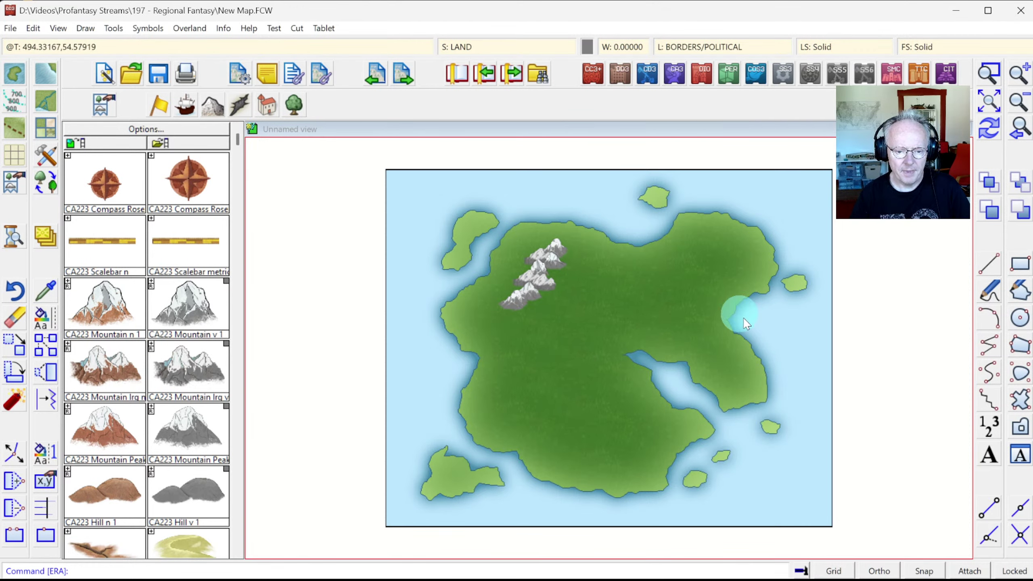
Step: Extend the mountain range toward the south-southeast with overlapping grey CA223 Mountain lrg v 1 symbols
{"action": "left_click", "coordinate": [184, 367]}
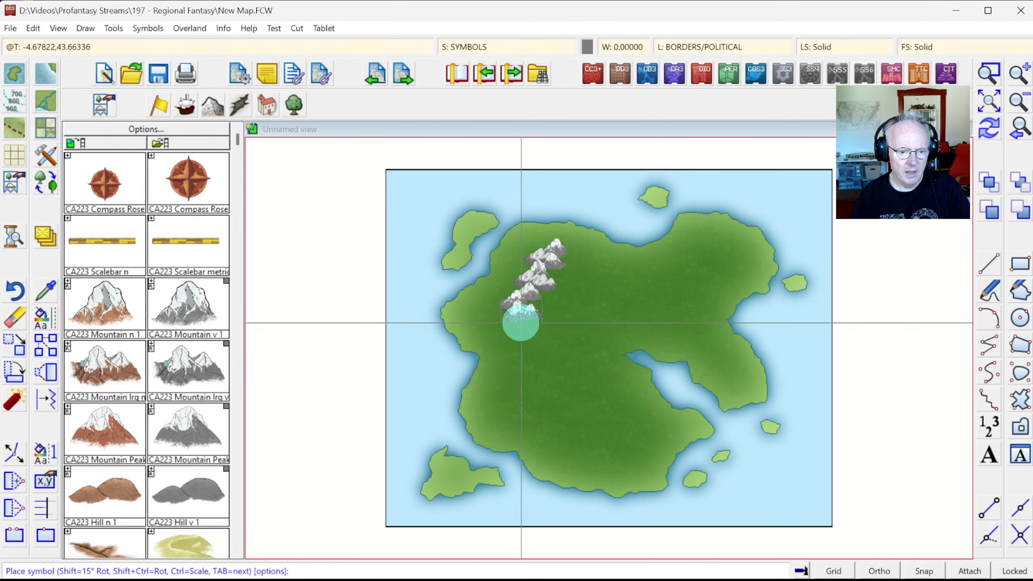
{"action": "left_click", "coordinate": [524, 323]}
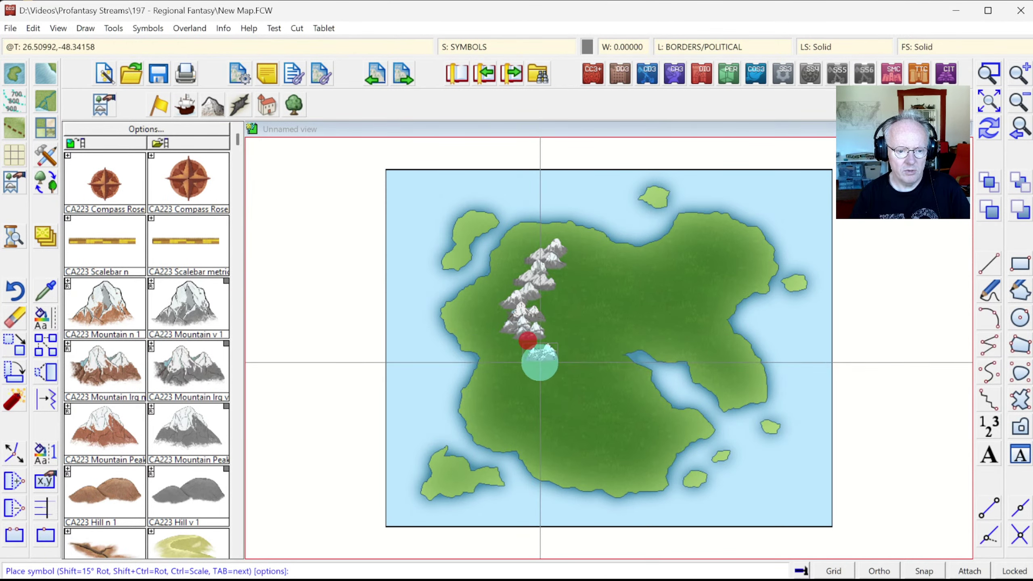
{"action": "left_click", "coordinate": [533, 347]}
Step: Extend the southern end of the mountain range with overlapping grey CA223 Mountain v 1 symbols
{"action": "left_click", "coordinate": [166, 307]}
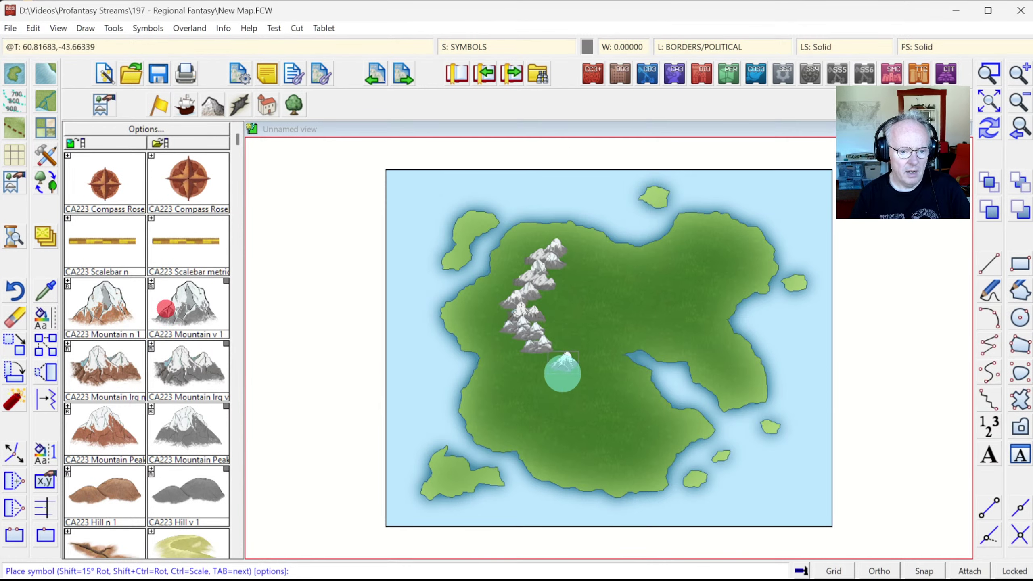
{"action": "left_click", "coordinate": [530, 364]}
{"action": "left_click", "coordinate": [516, 369]}
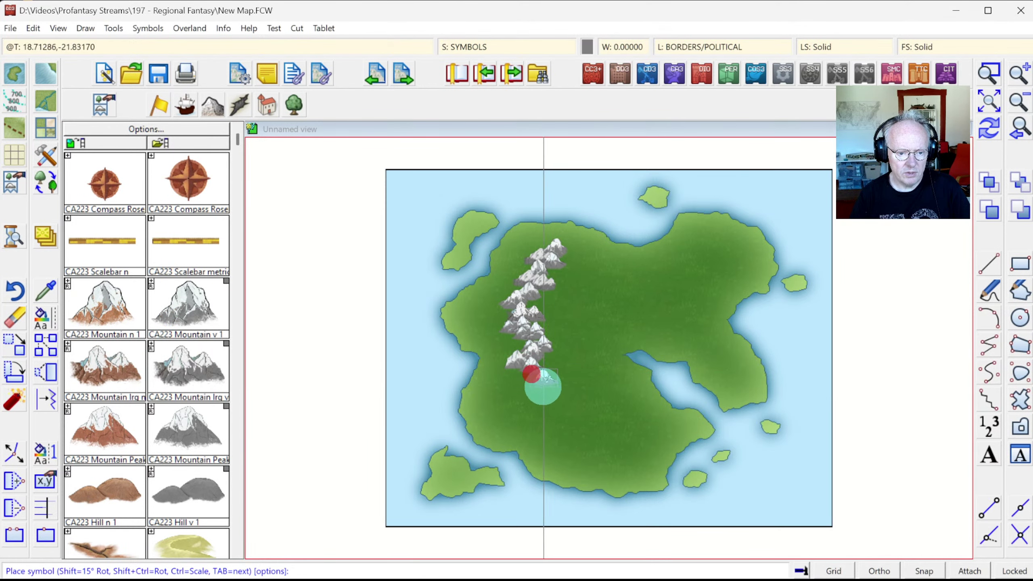
{"action": "left_click", "coordinate": [536, 385]}
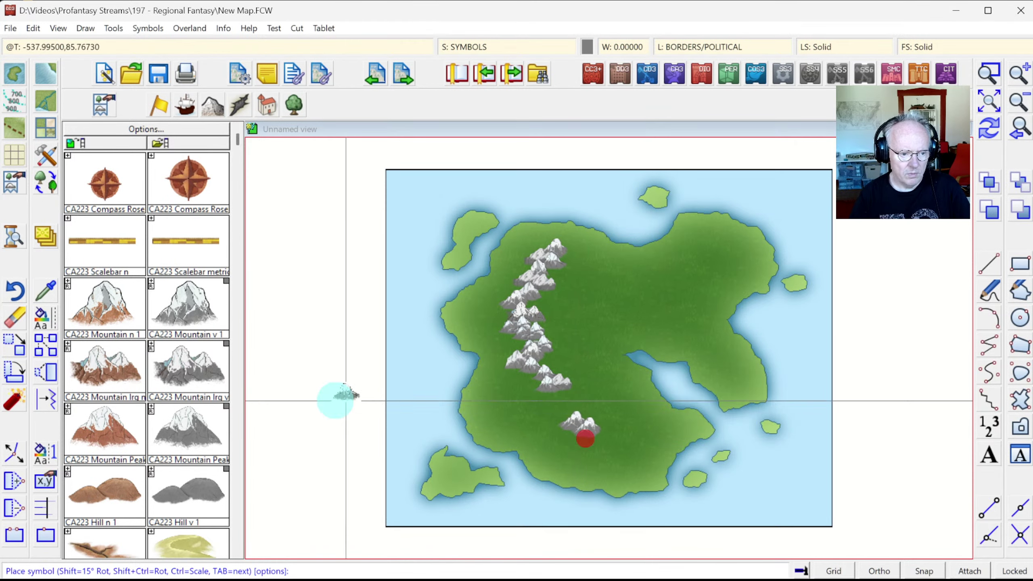
Step: Build a short second range in the southeast of the landmass with grey CA223 Mountain Peak and CA223 Mountain v 1 symbols
{"action": "left_click", "coordinate": [206, 427]}
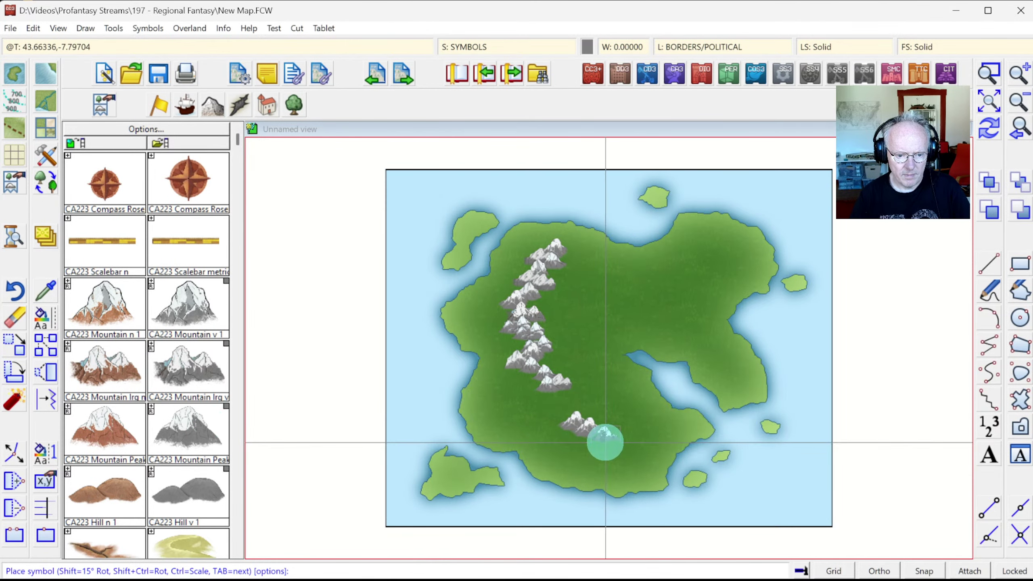
{"action": "left_click", "coordinate": [605, 436]}
{"action": "left_click", "coordinate": [197, 324]}
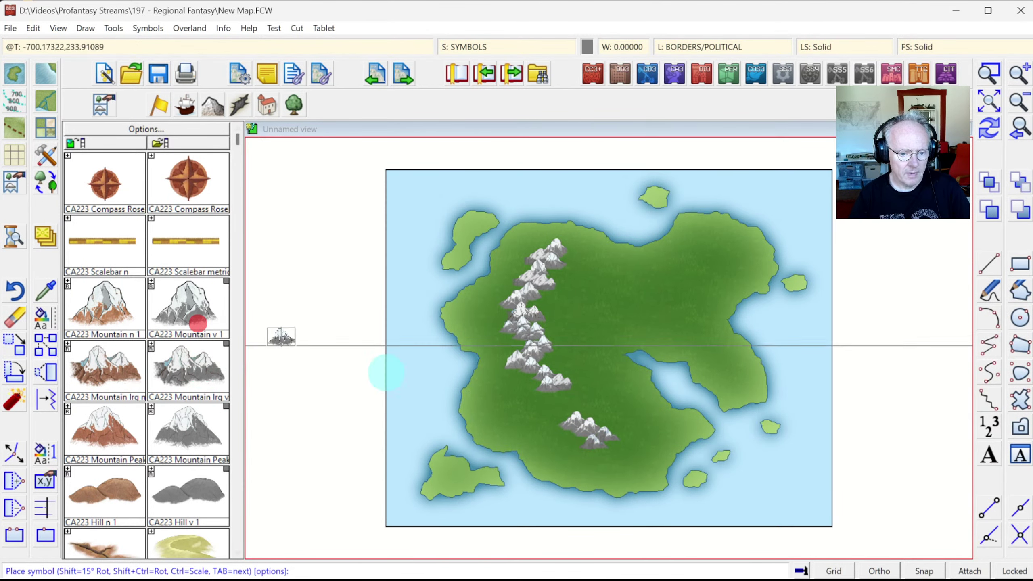
{"action": "left_click", "coordinate": [605, 454]}
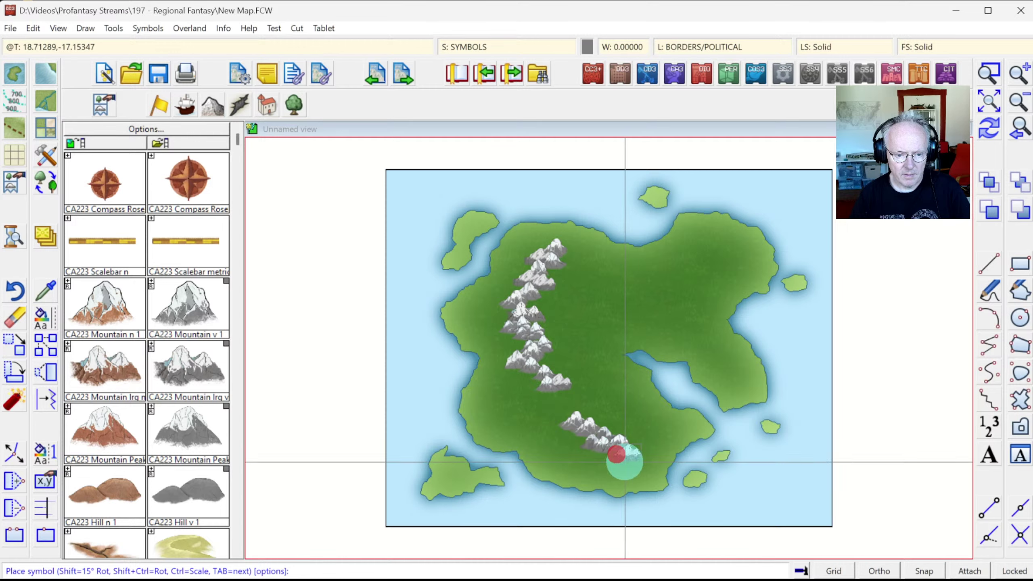
{"action": "left_click", "coordinate": [628, 456]}
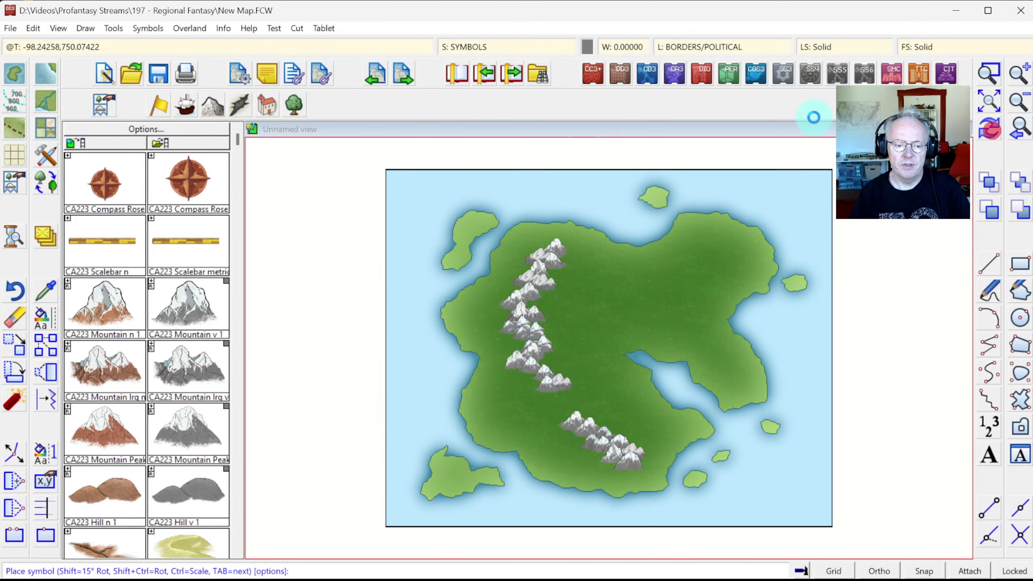
Step: Refresh the symbol catalog to the mountains and hills set, with the map view framing both mountain ranges
{"action": "left_click", "coordinate": [991, 77]}
{"action": "left_click", "coordinate": [437, 215]}
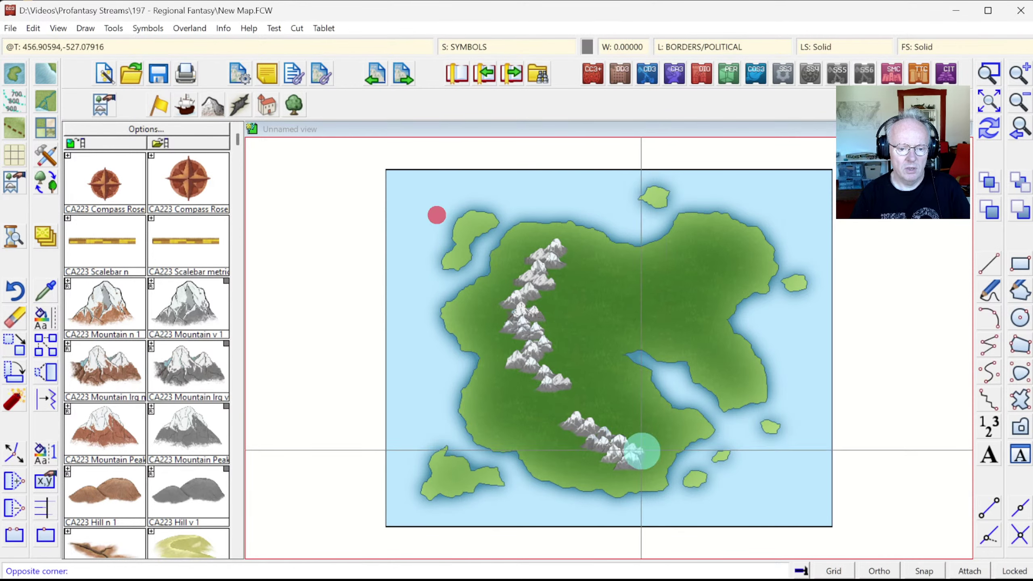
{"action": "left_click", "coordinate": [691, 501]}
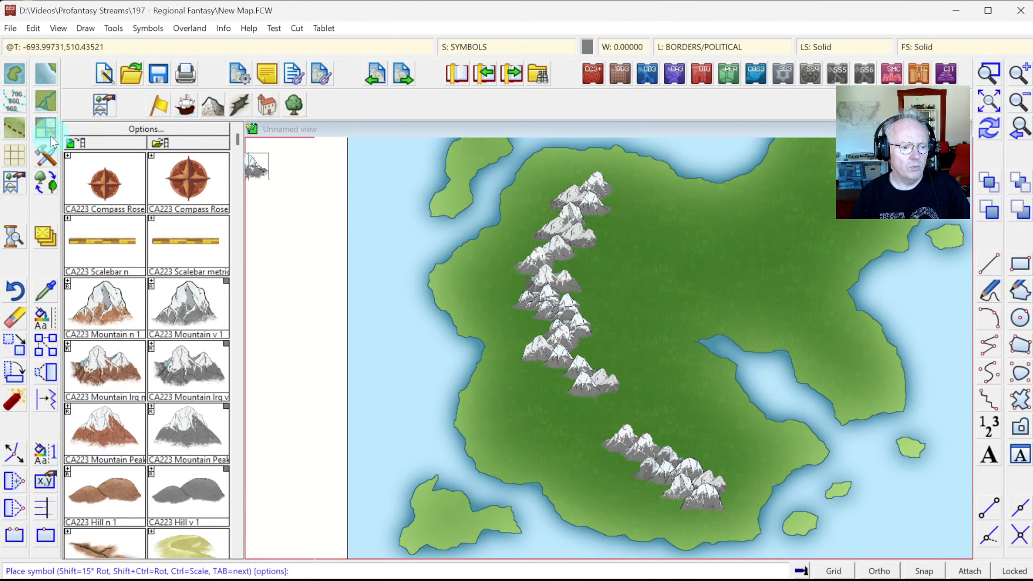
{"action": "left_click", "coordinate": [235, 509]}
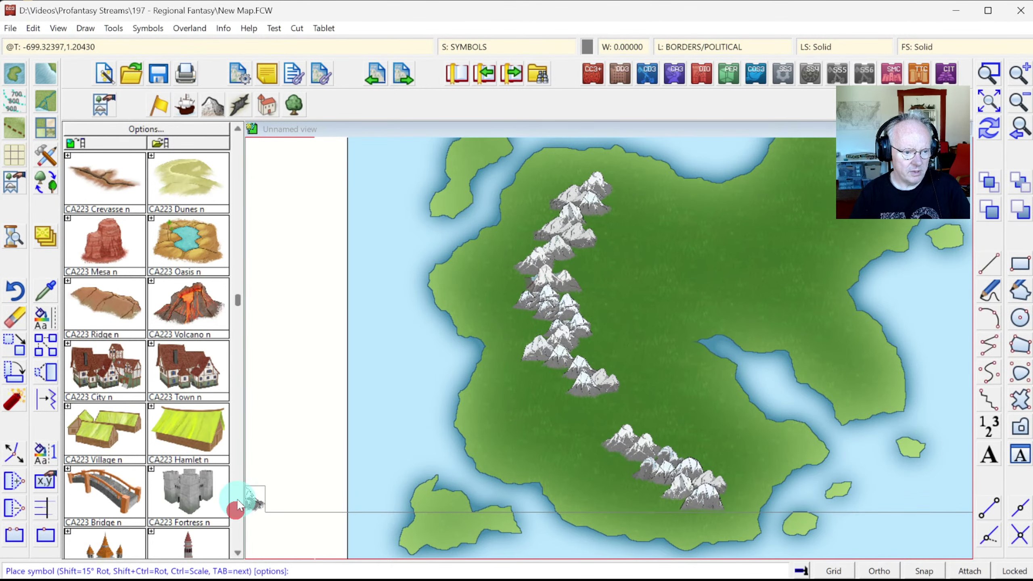
{"action": "left_click", "coordinate": [213, 102]}
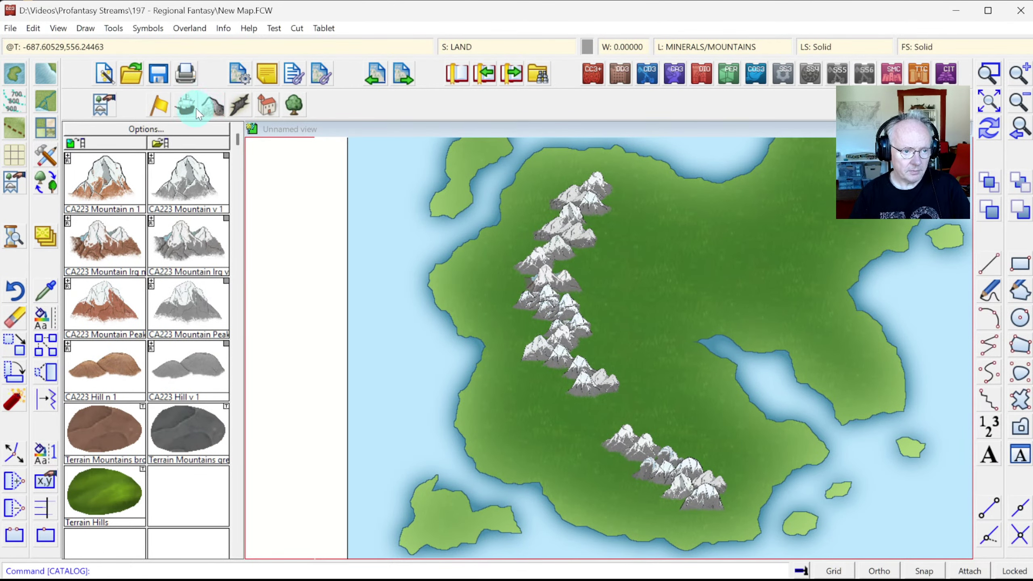
{"action": "left_click", "coordinate": [203, 379]}
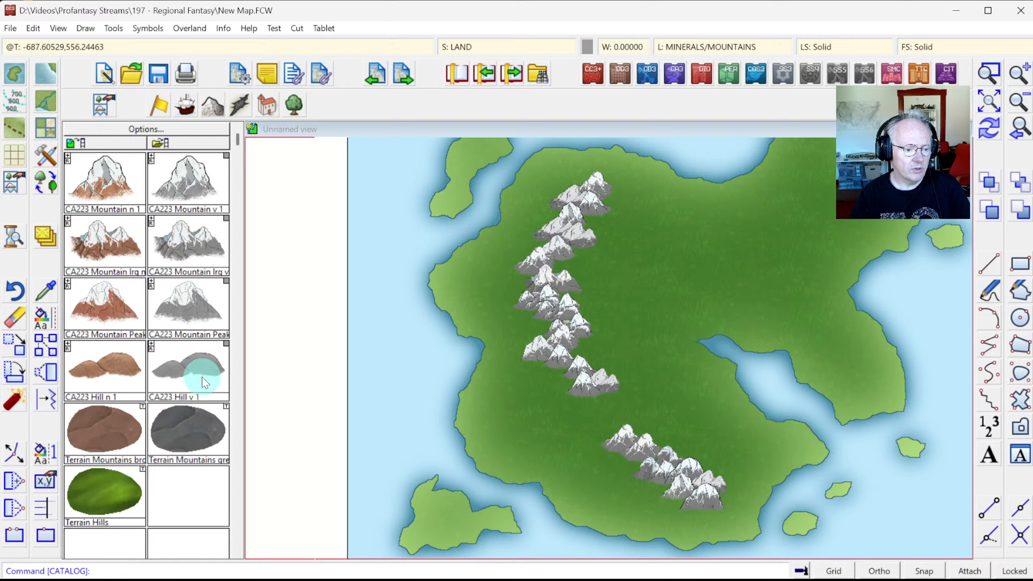
Step: Draw a smooth grey Terrain Mountains polygon closely around the long western mountain range
{"action": "left_click", "coordinate": [189, 439]}
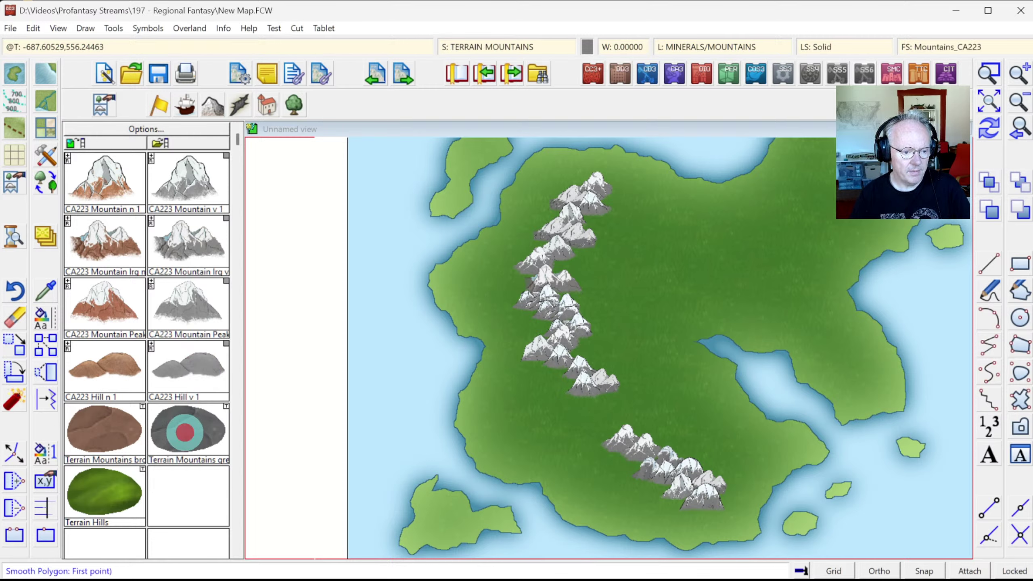
{"action": "left_click", "coordinate": [574, 176]}
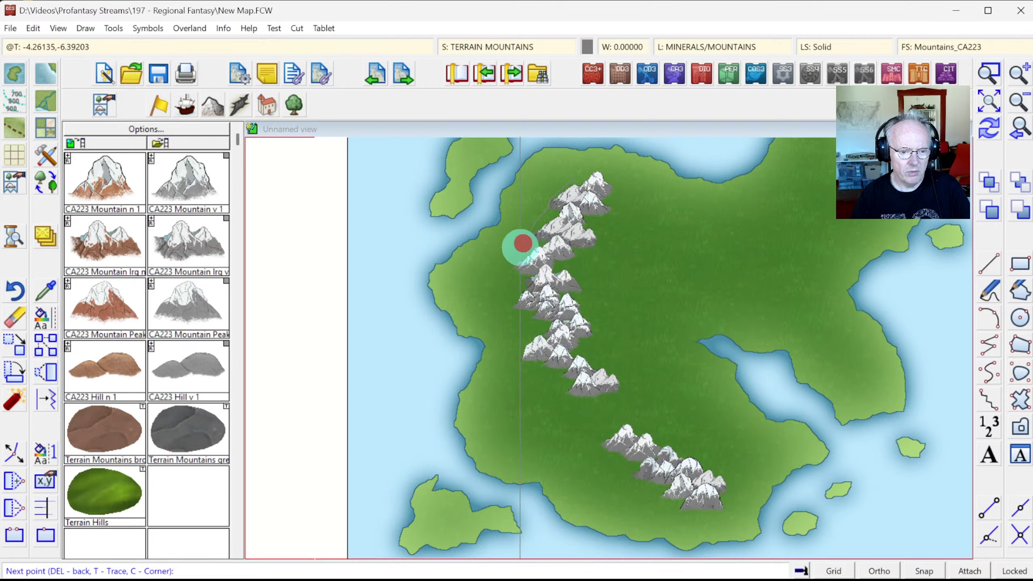
{"action": "left_click", "coordinate": [505, 301]}
{"action": "left_click", "coordinate": [524, 319]}
{"action": "left_click", "coordinate": [521, 332]}
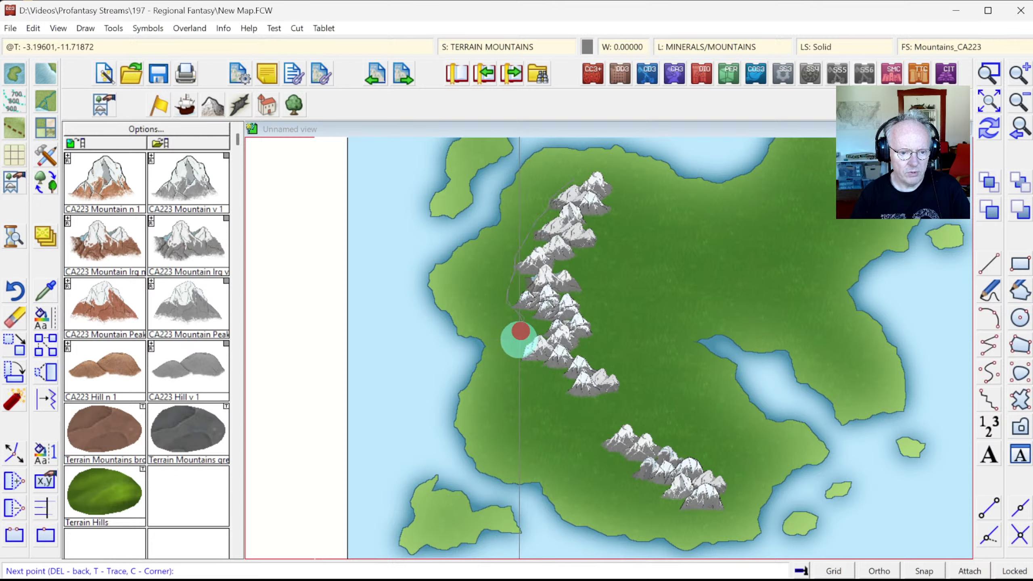
{"action": "left_click", "coordinate": [517, 349]}
{"action": "left_click", "coordinate": [521, 361]}
{"action": "left_click", "coordinate": [555, 374]}
{"action": "left_click", "coordinate": [567, 399]}
{"action": "left_click", "coordinate": [610, 407]}
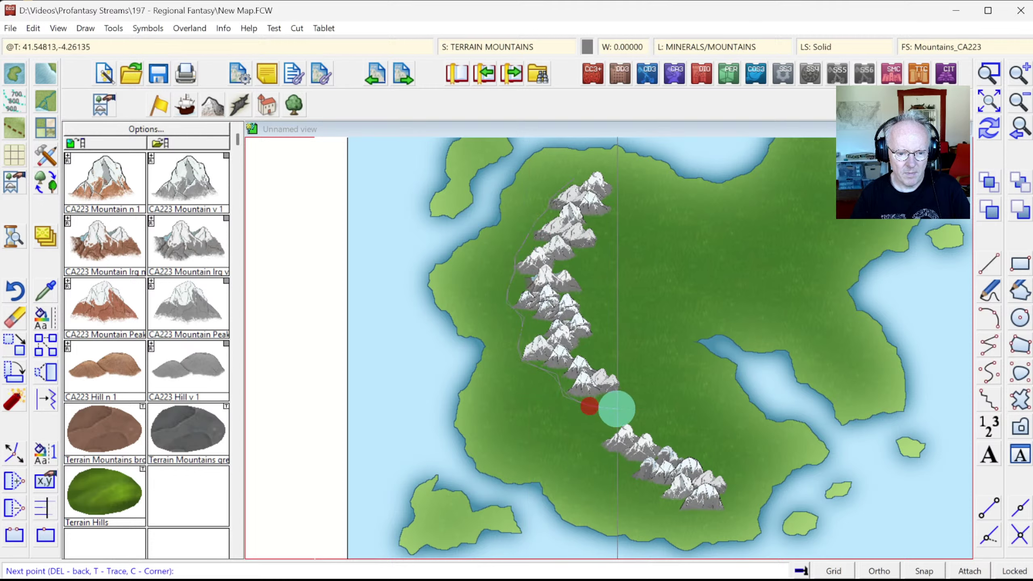
{"action": "left_click", "coordinate": [626, 390]}
{"action": "left_click", "coordinate": [601, 358]}
{"action": "left_click", "coordinate": [604, 337]}
{"action": "left_click", "coordinate": [586, 304]}
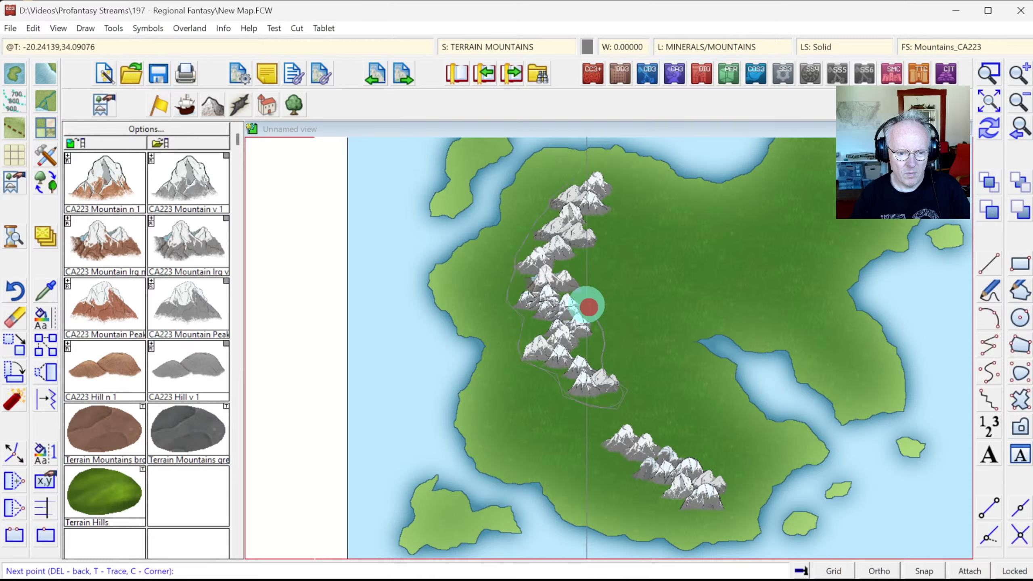
{"action": "left_click", "coordinate": [579, 272]}
{"action": "left_click", "coordinate": [601, 242]}
{"action": "left_click", "coordinate": [618, 199]}
{"action": "left_click", "coordinate": [617, 179]}
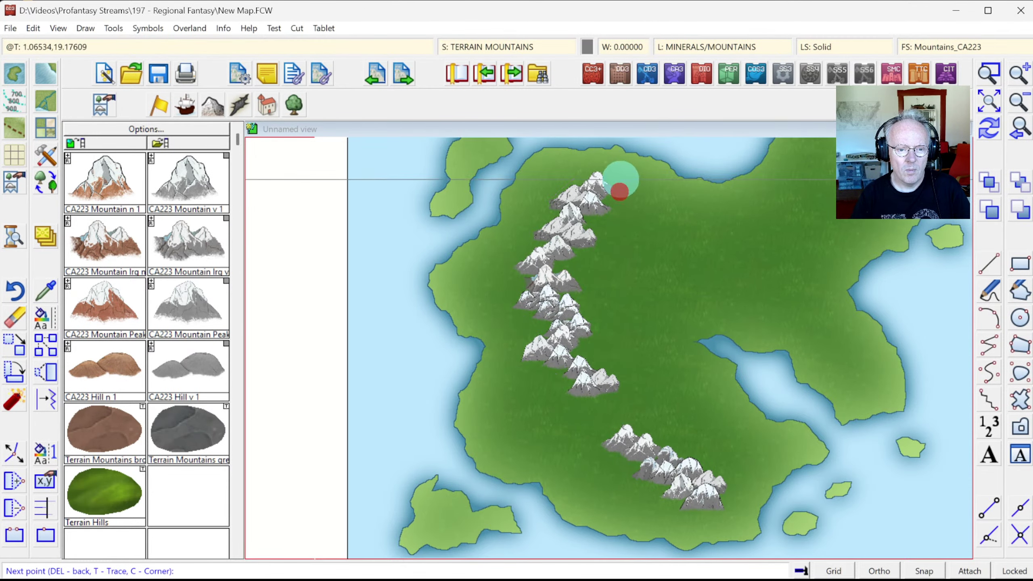
{"action": "left_click", "coordinate": [601, 172]}
{"action": "right_click", "coordinate": [602, 176]}
Step: Draw a second grey Terrain Mountains polygon around the short southeastern range and redraw the map
{"action": "left_click", "coordinate": [606, 424]}
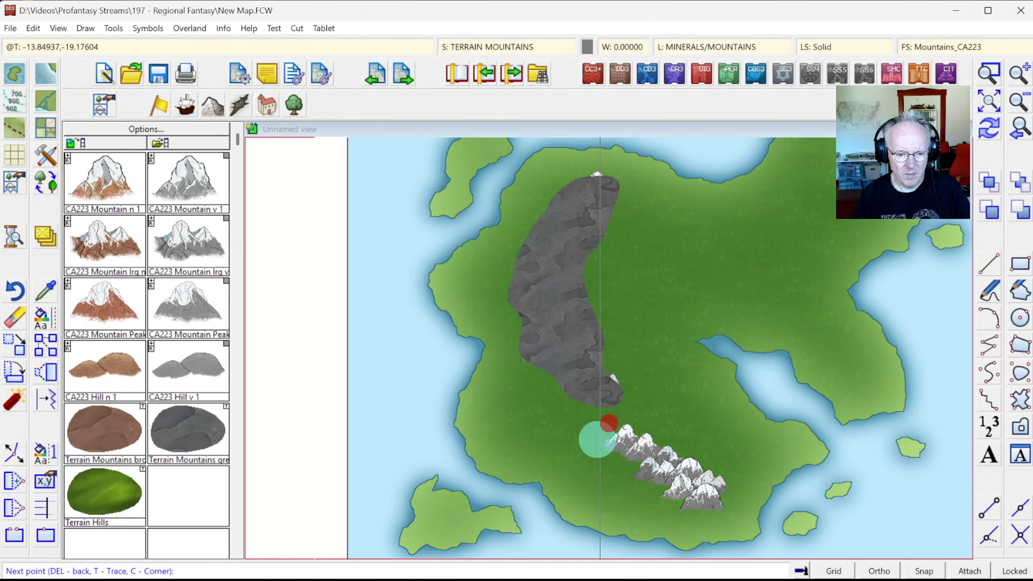
{"action": "left_click", "coordinate": [595, 445]}
{"action": "left_click", "coordinate": [622, 473]}
{"action": "left_click", "coordinate": [640, 490]}
{"action": "left_click", "coordinate": [687, 512]}
{"action": "left_click", "coordinate": [732, 500]}
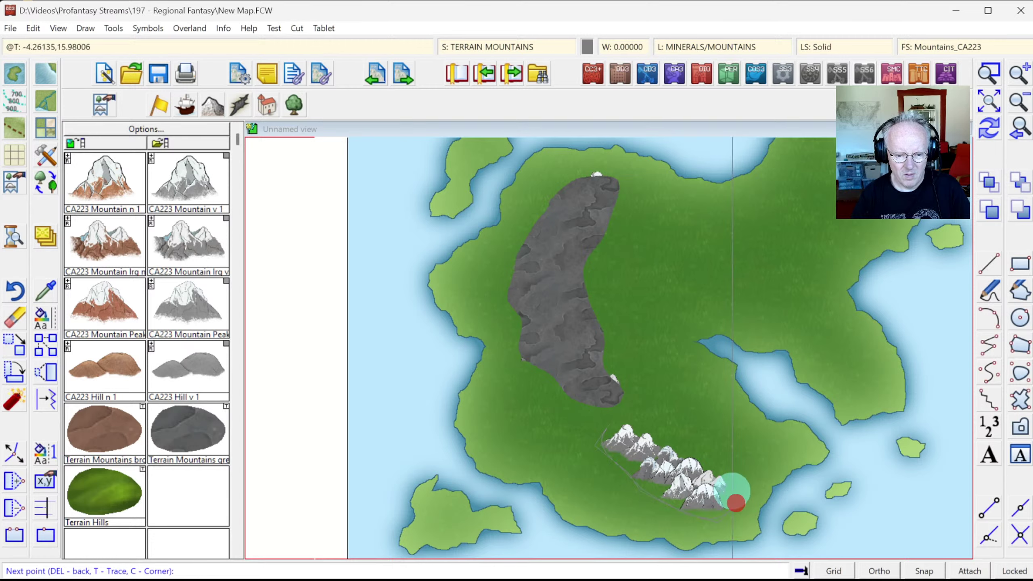
{"action": "left_click", "coordinate": [691, 458]}
{"action": "left_click", "coordinate": [654, 438]}
{"action": "right_click", "coordinate": [654, 437]}
{"action": "right_click", "coordinate": [681, 438]}
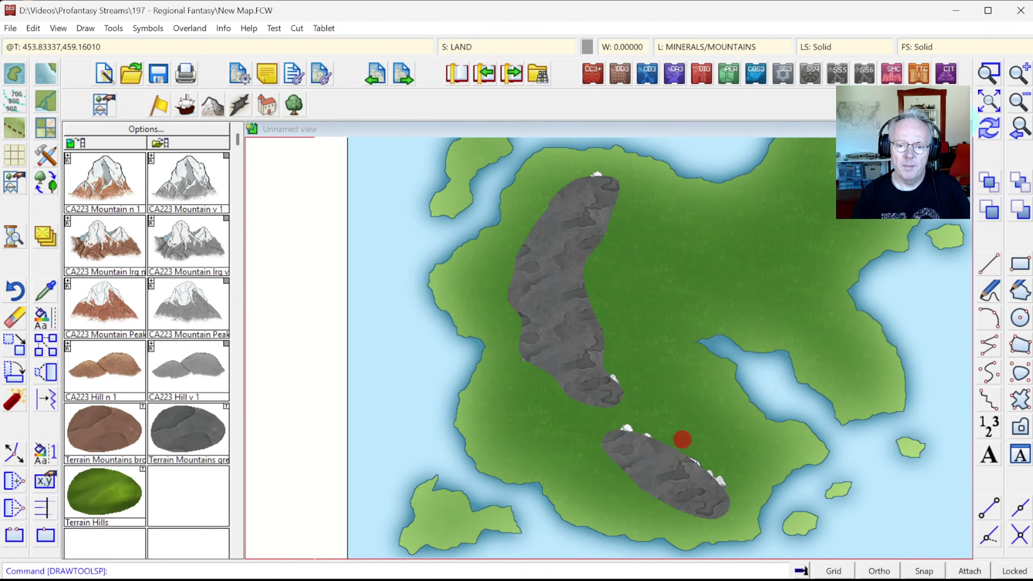
{"action": "left_click", "coordinate": [986, 133]}
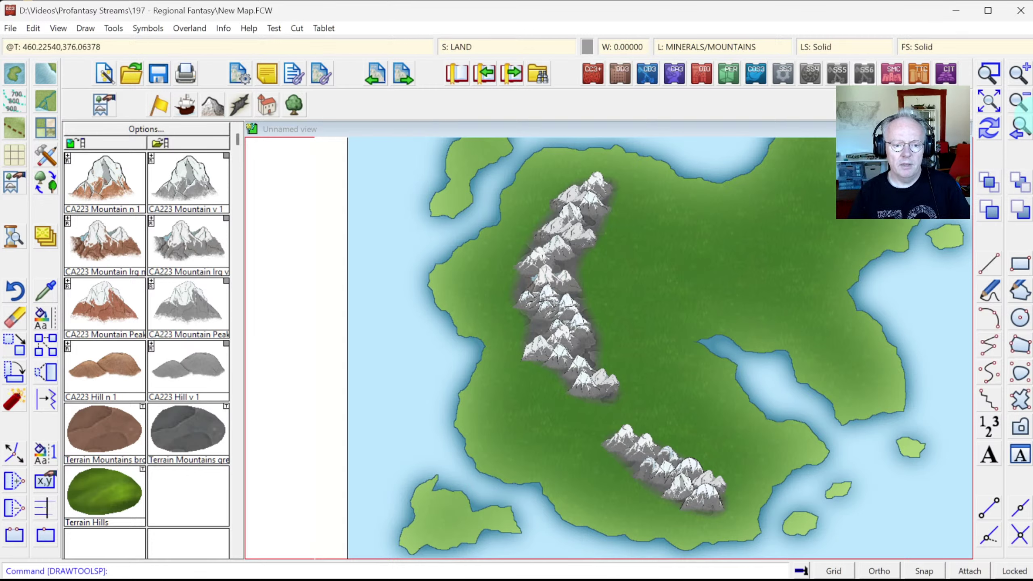
Step: Place brown CA223 Hill n 1 symbols in overlapping groups along the eastern foot of the long mountain range
{"action": "left_click", "coordinate": [992, 76]}
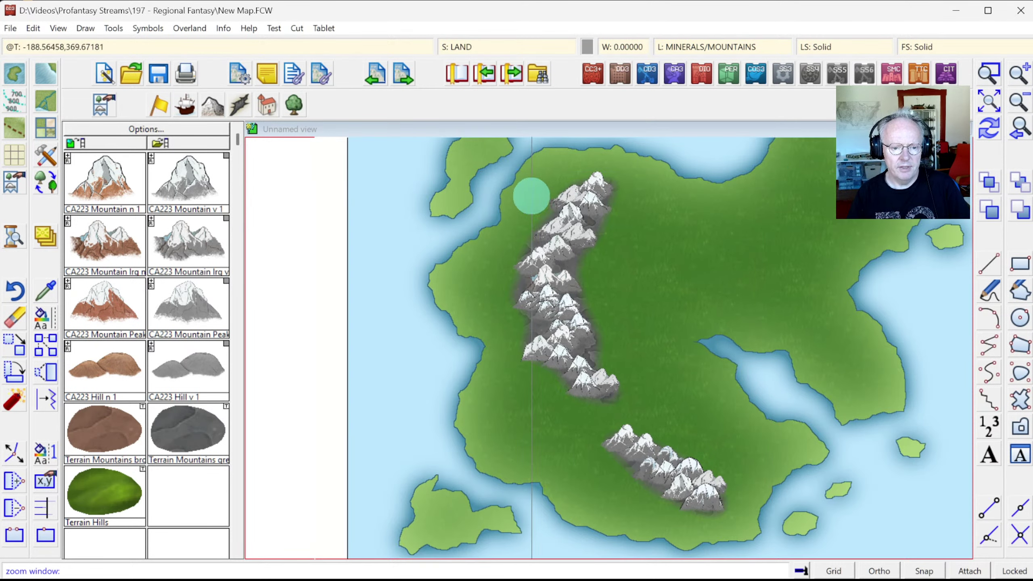
{"action": "left_click", "coordinate": [522, 181]}
{"action": "left_click", "coordinate": [692, 406]}
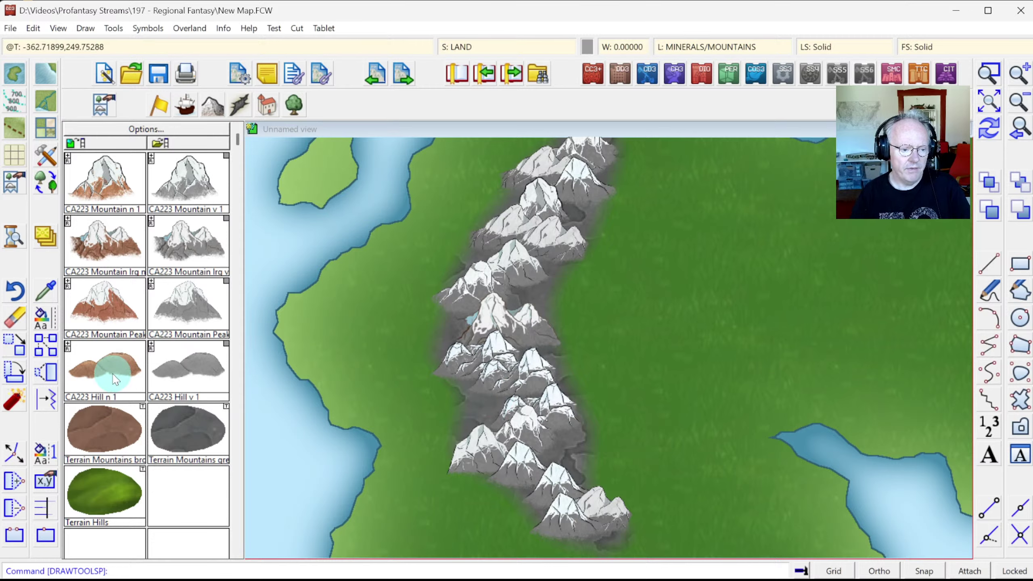
{"action": "left_click", "coordinate": [92, 363]}
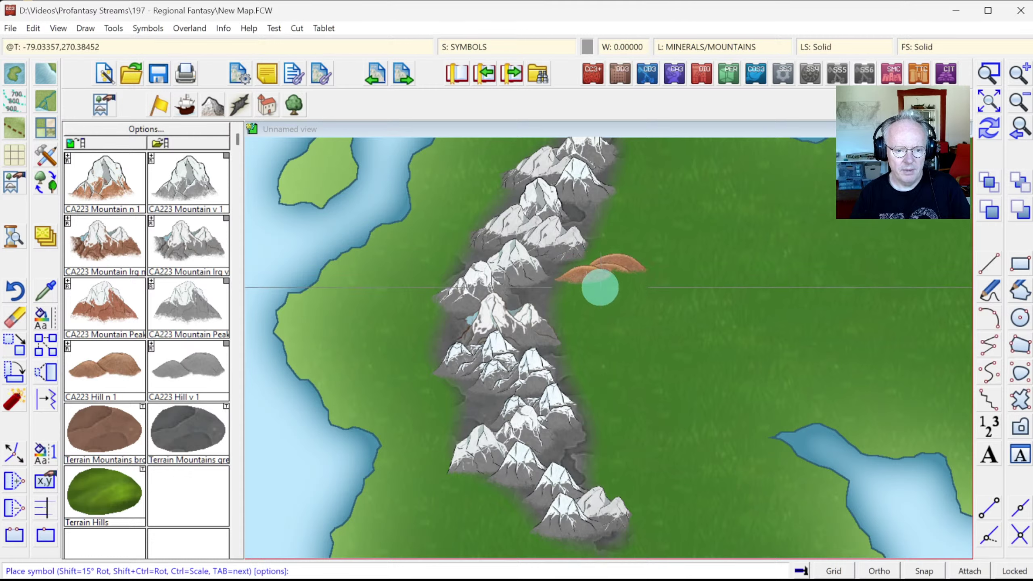
{"action": "left_click", "coordinate": [596, 277]}
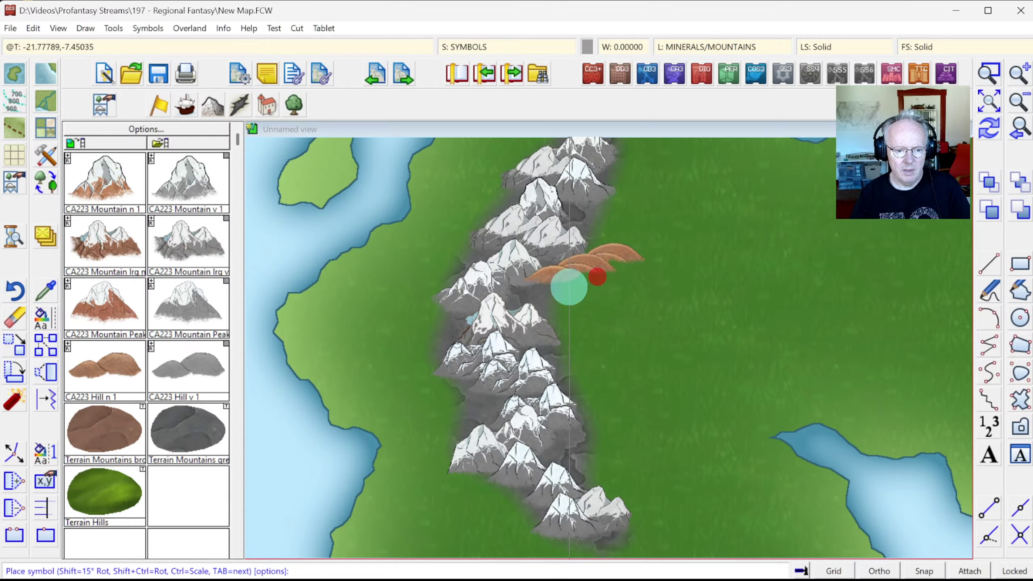
{"action": "left_click", "coordinate": [555, 301]}
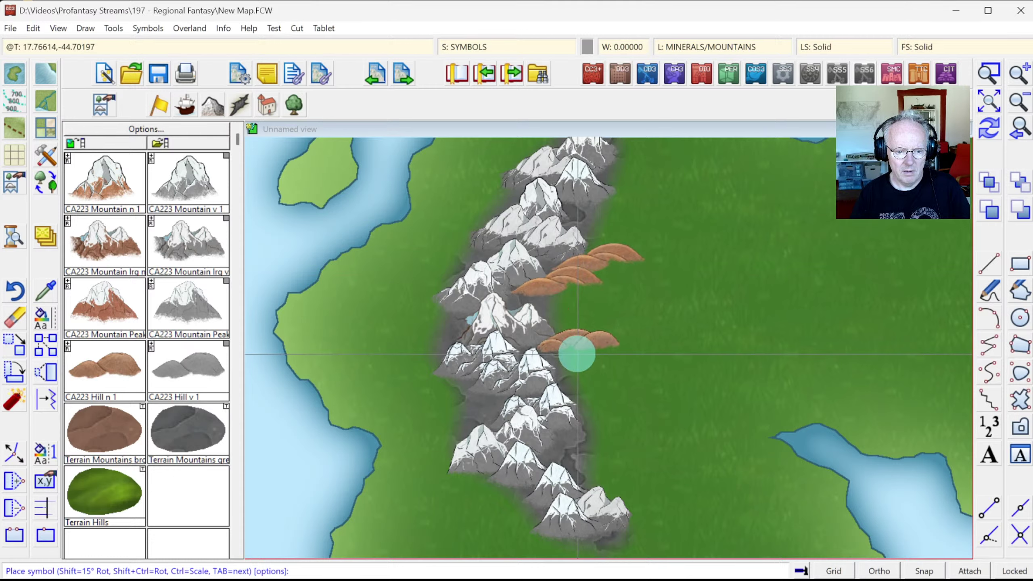
{"action": "left_click", "coordinate": [576, 353]}
{"action": "left_click", "coordinate": [595, 383]}
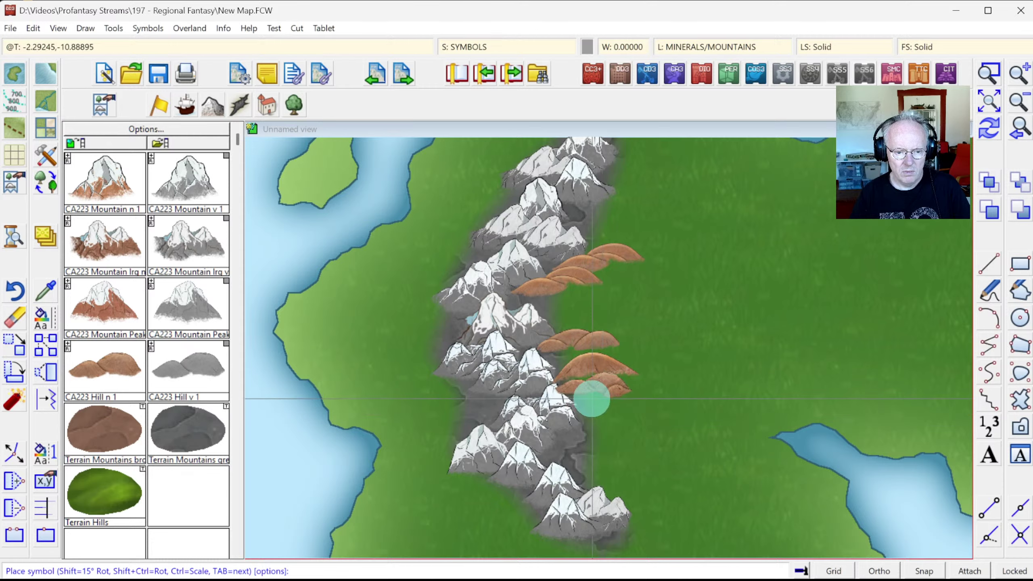
{"action": "left_click", "coordinate": [591, 396]}
{"action": "left_click", "coordinate": [605, 453]}
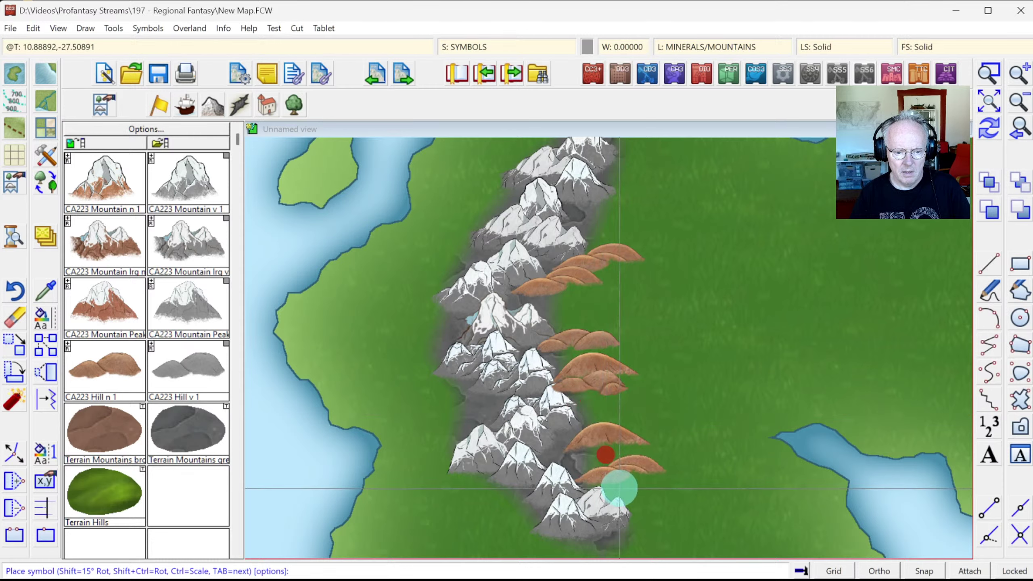
{"action": "left_click", "coordinate": [581, 475]}
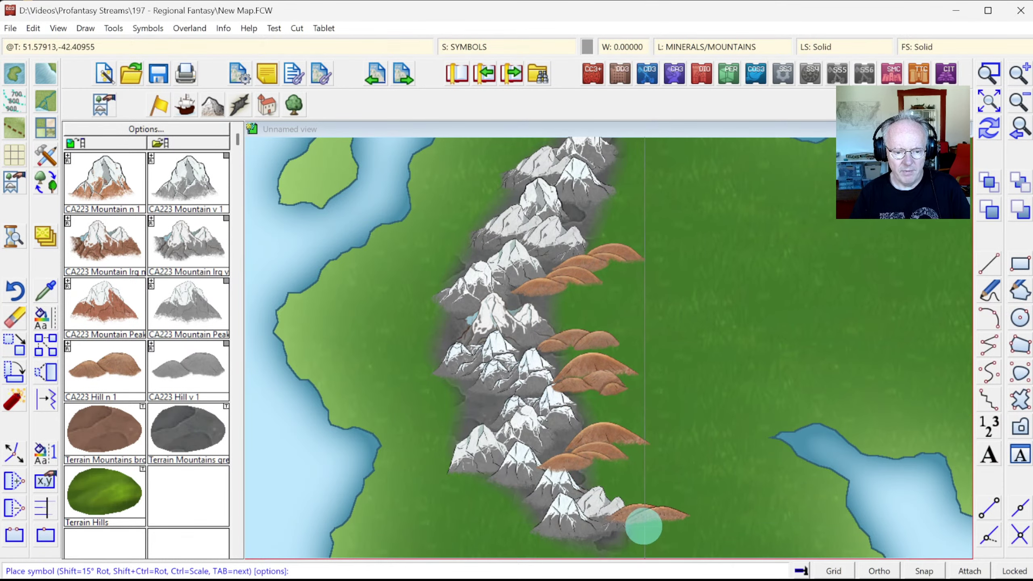
{"action": "left_click", "coordinate": [651, 541]}
{"action": "left_click", "coordinate": [606, 552]}
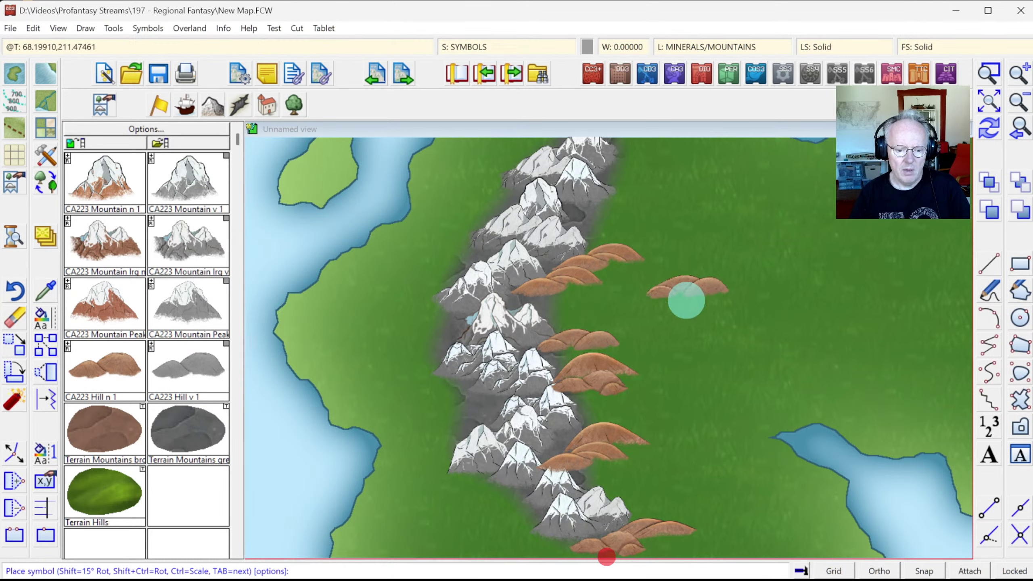
{"action": "left_click", "coordinate": [611, 212]}
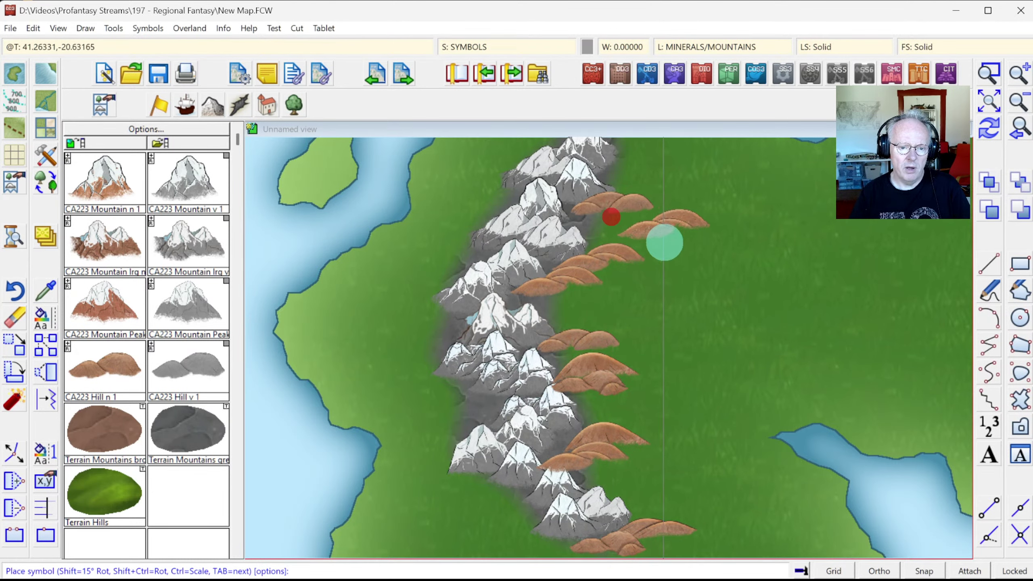
{"action": "left_click", "coordinate": [585, 303]}
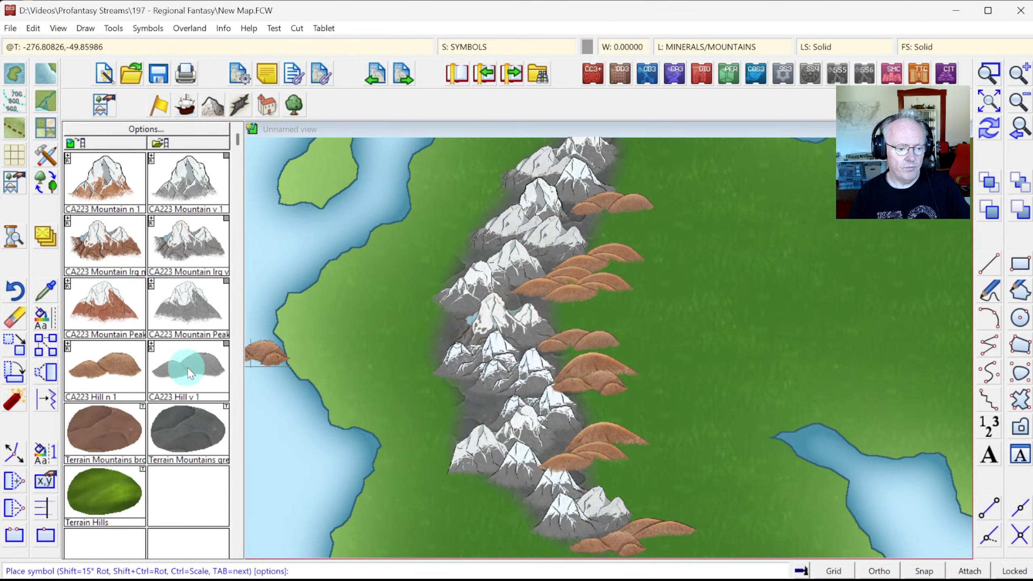
Step: Expand the CA223 Hill n 1 group in the catalog and preview its individual variants from Hill n 1 to Hill n 6
{"action": "left_click", "coordinate": [68, 344]}
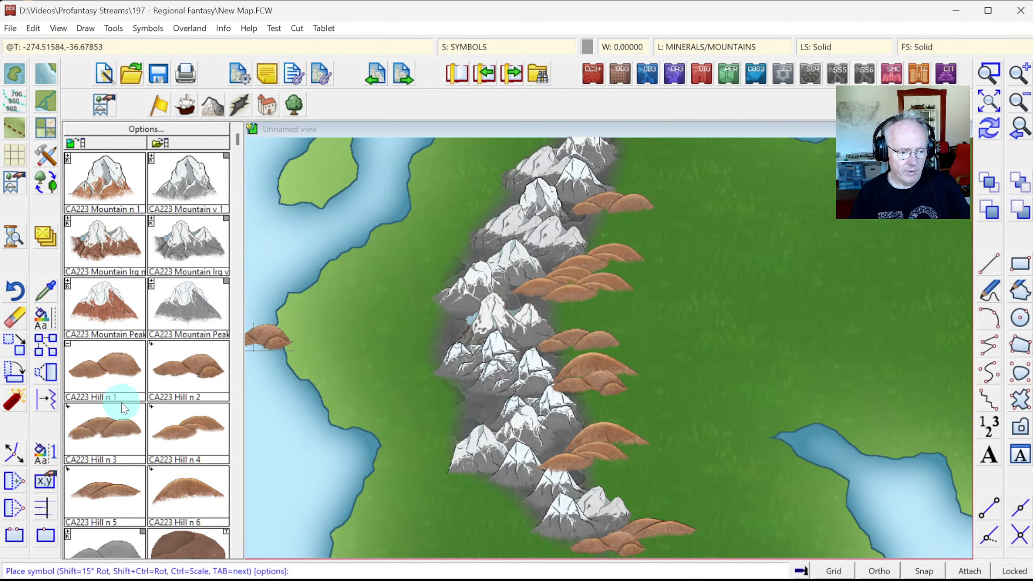
{"action": "left_click", "coordinate": [102, 370]}
{"action": "left_click", "coordinate": [205, 369]}
{"action": "left_click", "coordinate": [93, 434]}
{"action": "left_click", "coordinate": [213, 435]}
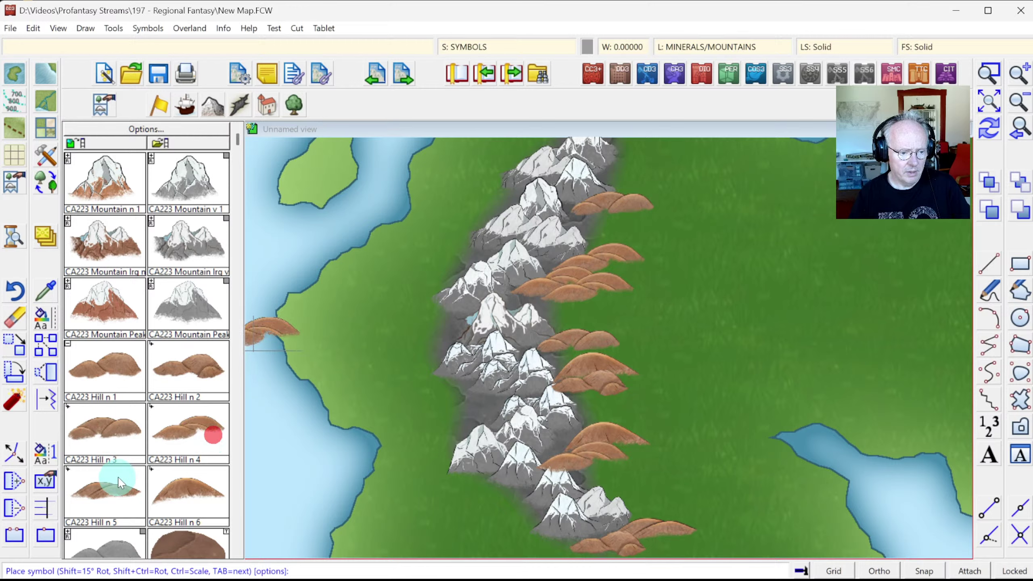
{"action": "left_click", "coordinate": [118, 482]}
{"action": "left_click", "coordinate": [179, 489]}
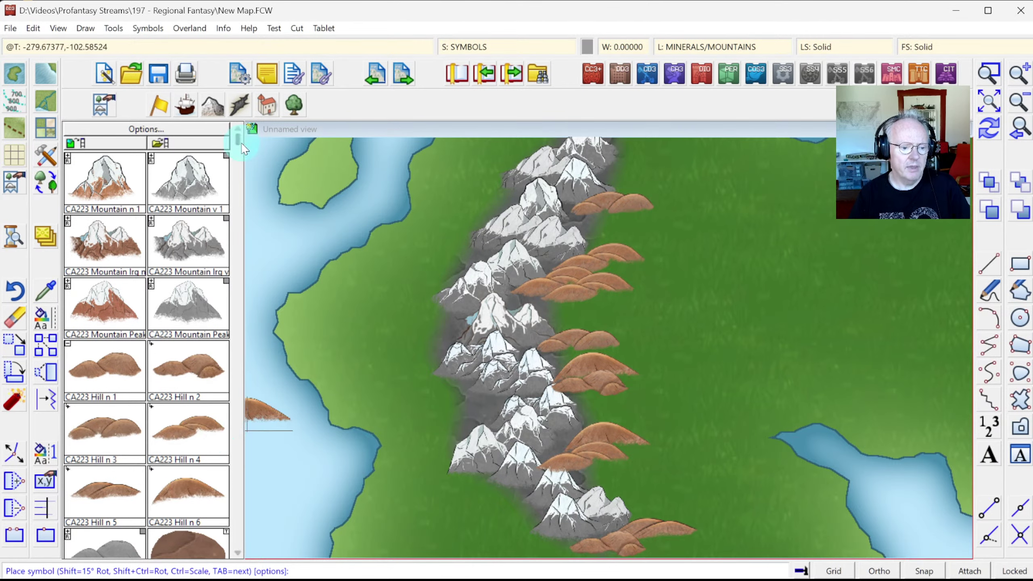
Step: Scale the six brown hill symbol definitions, CA223 Hill n 1 to n 6, by 0.75 in the Symbol Manager
{"action": "left_click", "coordinate": [147, 28]}
{"action": "left_click", "coordinate": [162, 42]}
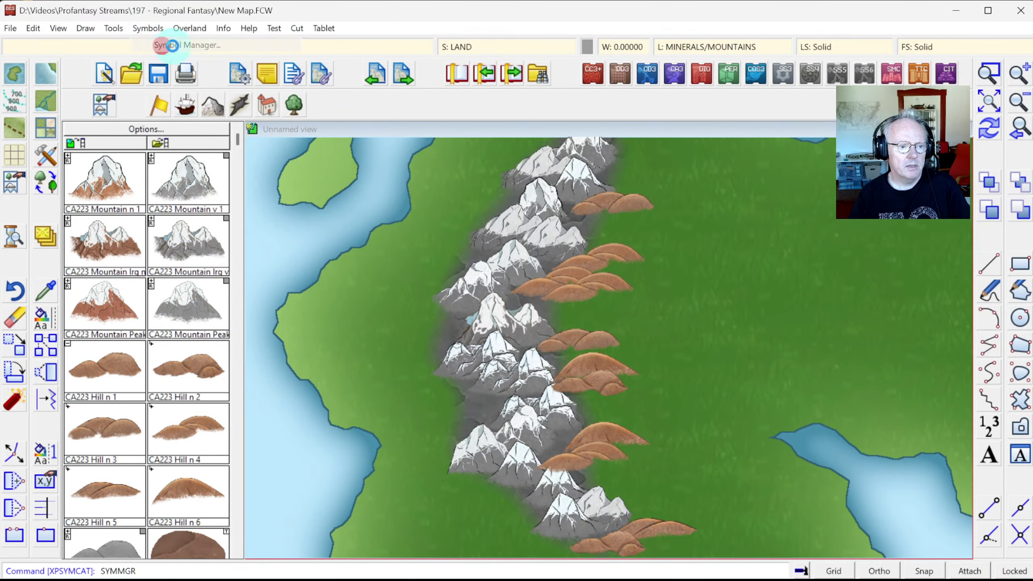
{"action": "scroll", "coordinate": [528, 202], "scroll_direction": "down", "scroll_amount": 10}
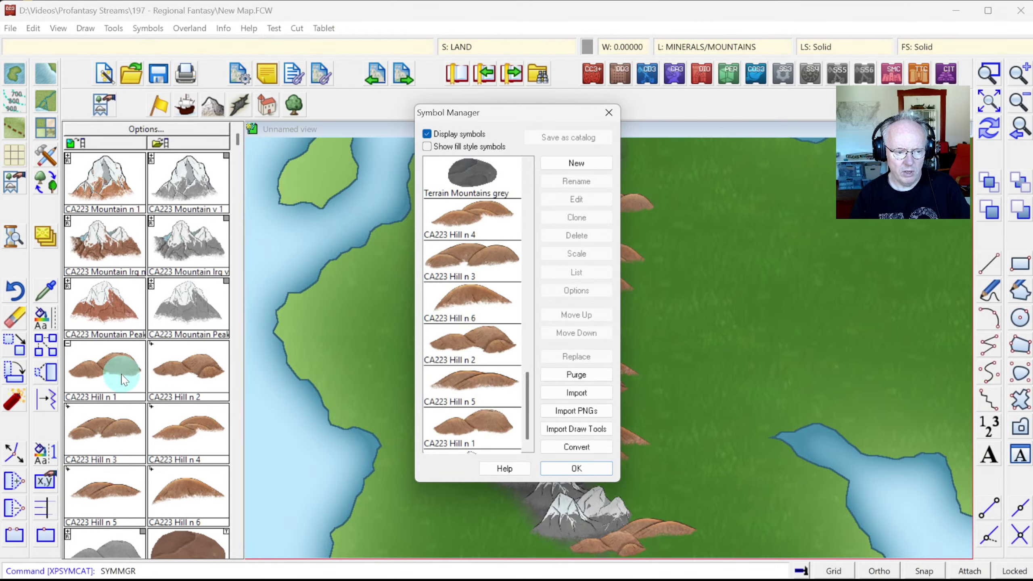
{"action": "left_click", "coordinate": [478, 232]}
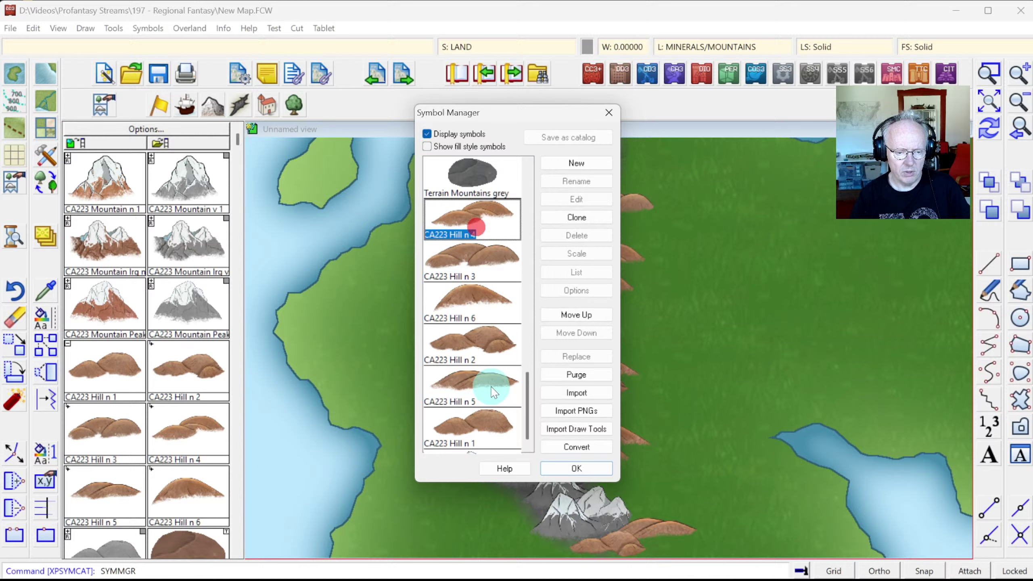
{"action": "left_click", "coordinate": [497, 417], "text": "shift"}
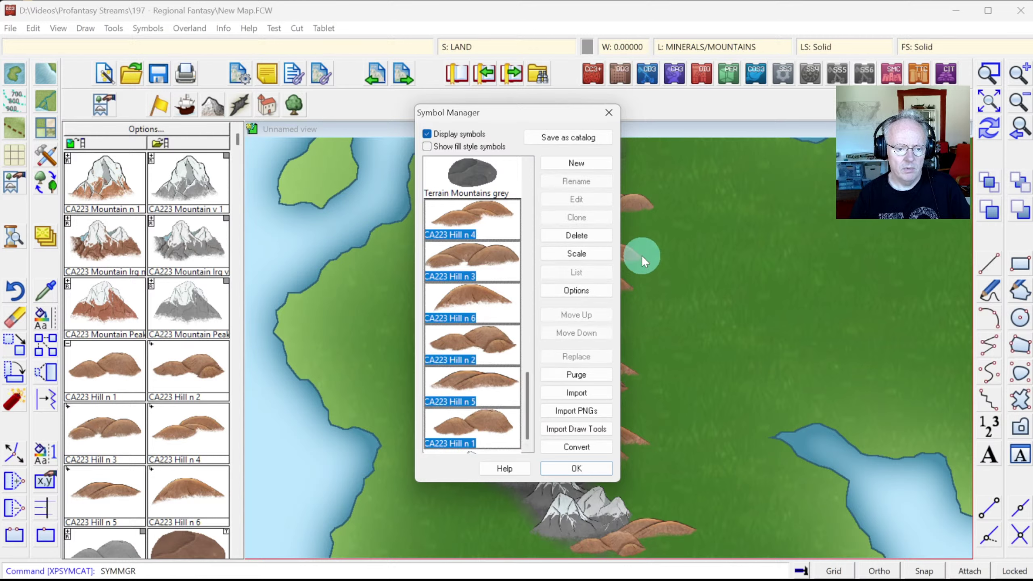
{"action": "left_click", "coordinate": [577, 254]}
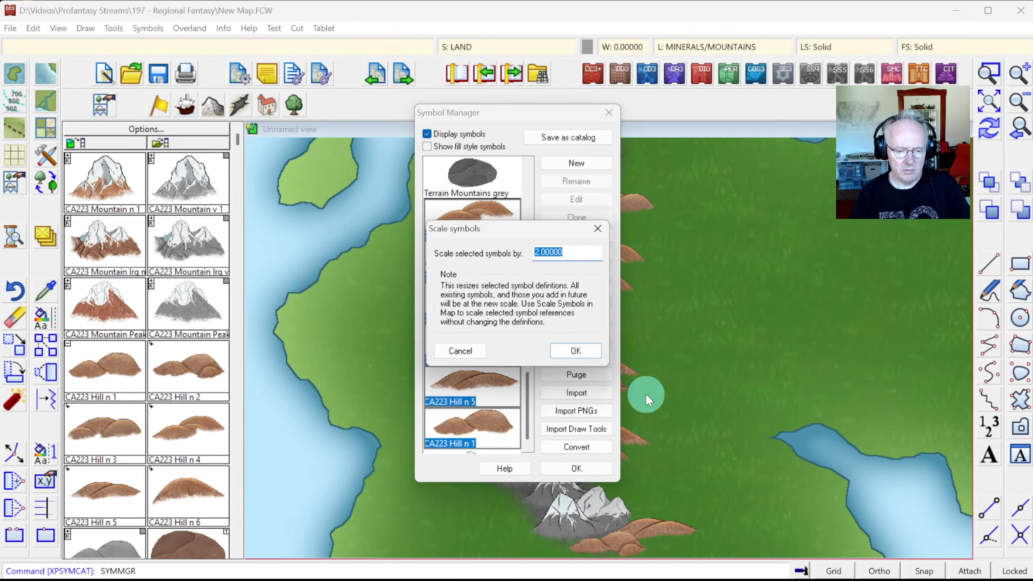
{"action": "type", "text": ".75"}
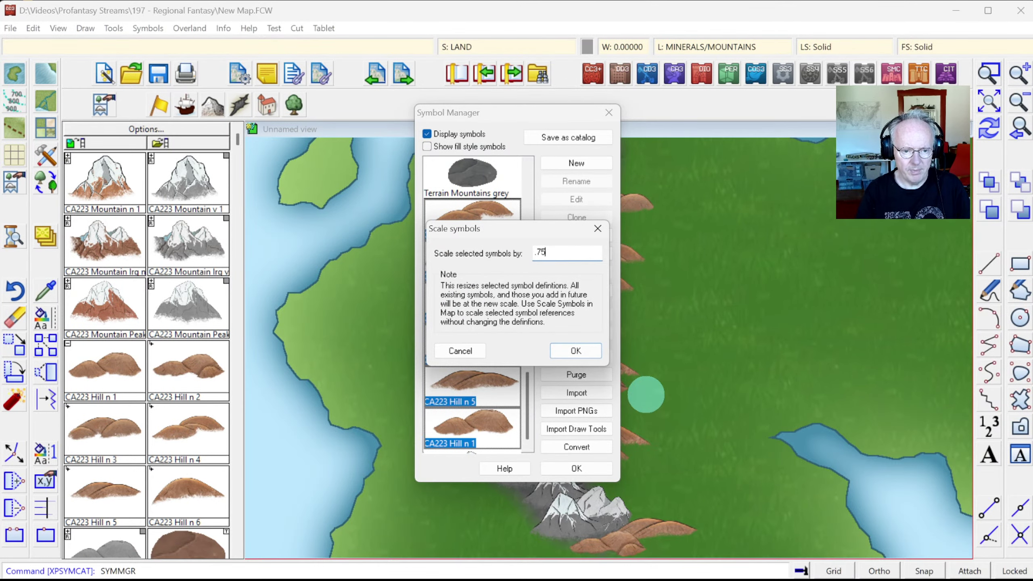
{"action": "key", "text": "Return"}
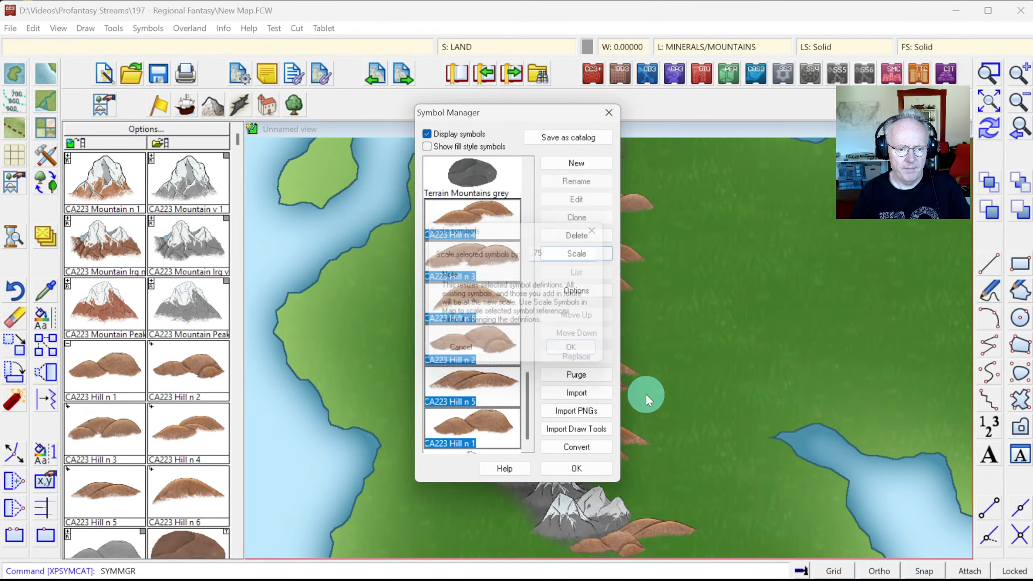
{"action": "left_click", "coordinate": [575, 466]}
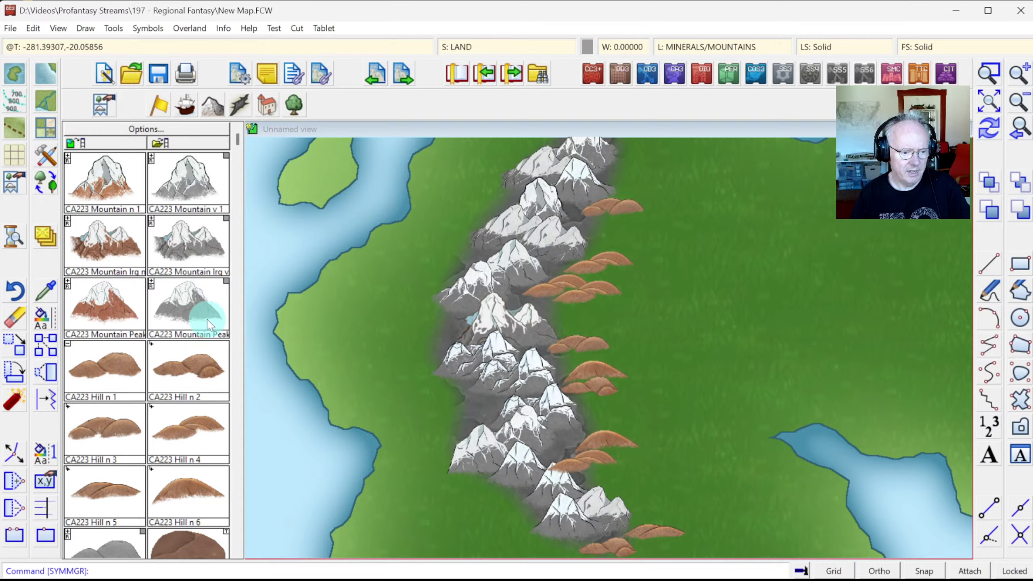
Step: Collapse the hill group and fill the gaps along the long range's eastern foot with more CA223 Hill n 1 symbols
{"action": "left_click", "coordinate": [70, 347]}
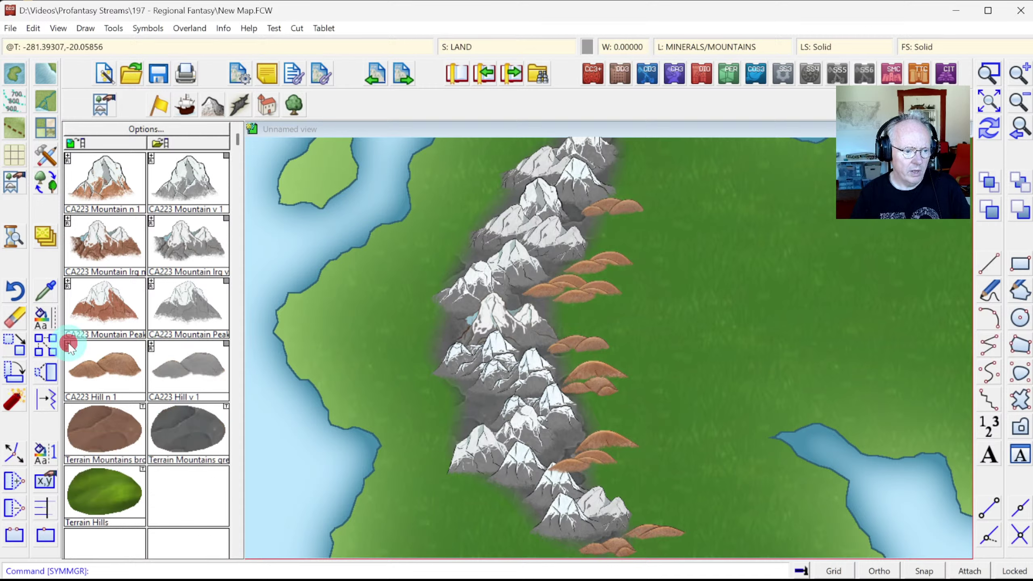
{"action": "left_click", "coordinate": [112, 368]}
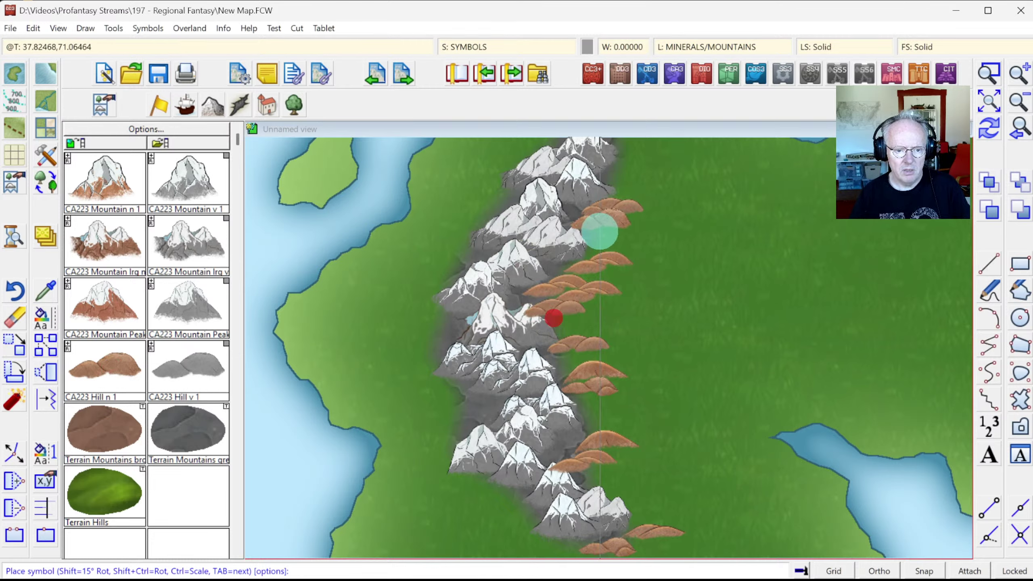
{"action": "left_click", "coordinate": [583, 226]}
{"action": "left_click", "coordinate": [635, 183]}
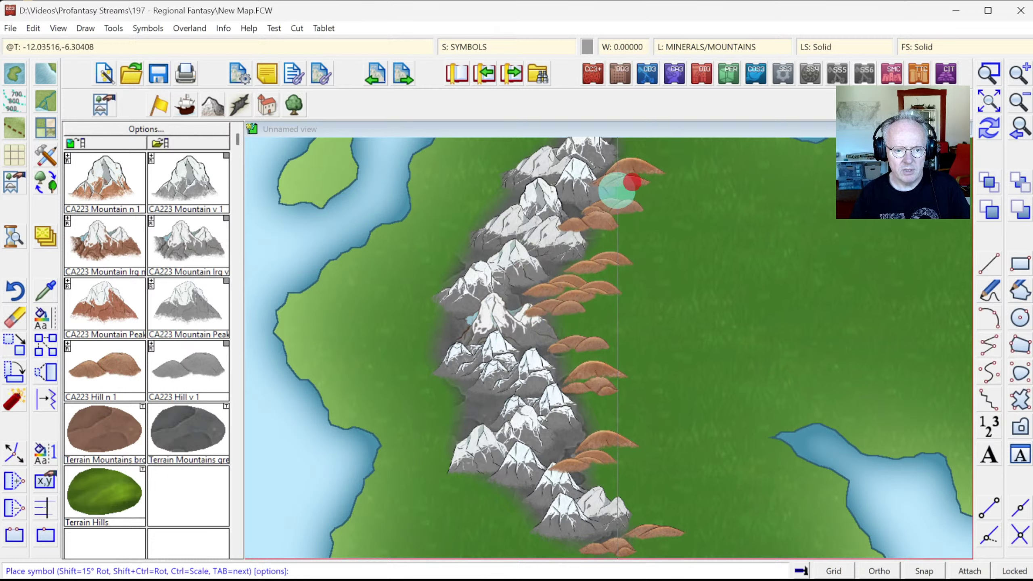
{"action": "left_click", "coordinate": [620, 201]}
{"action": "left_click", "coordinate": [556, 331]}
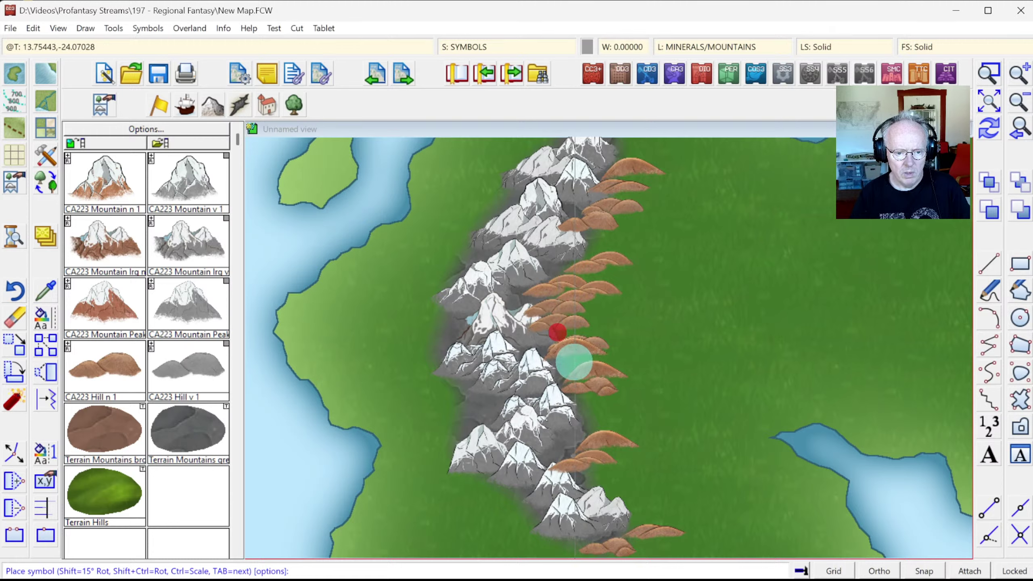
{"action": "left_click", "coordinate": [618, 365]}
{"action": "left_click", "coordinate": [605, 412]}
{"action": "left_click", "coordinate": [589, 429]}
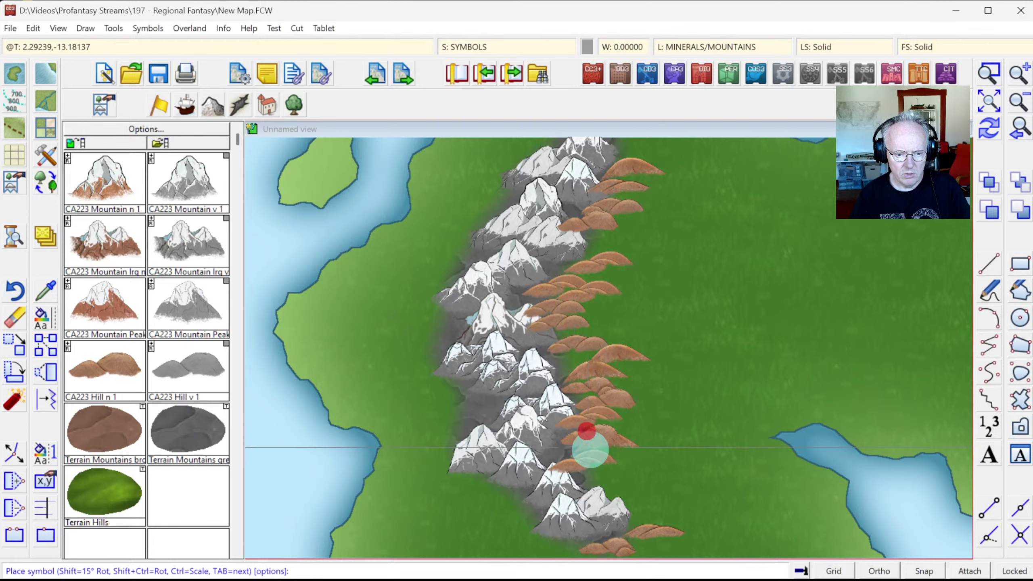
{"action": "left_click", "coordinate": [616, 474]}
{"action": "left_click", "coordinate": [630, 509]}
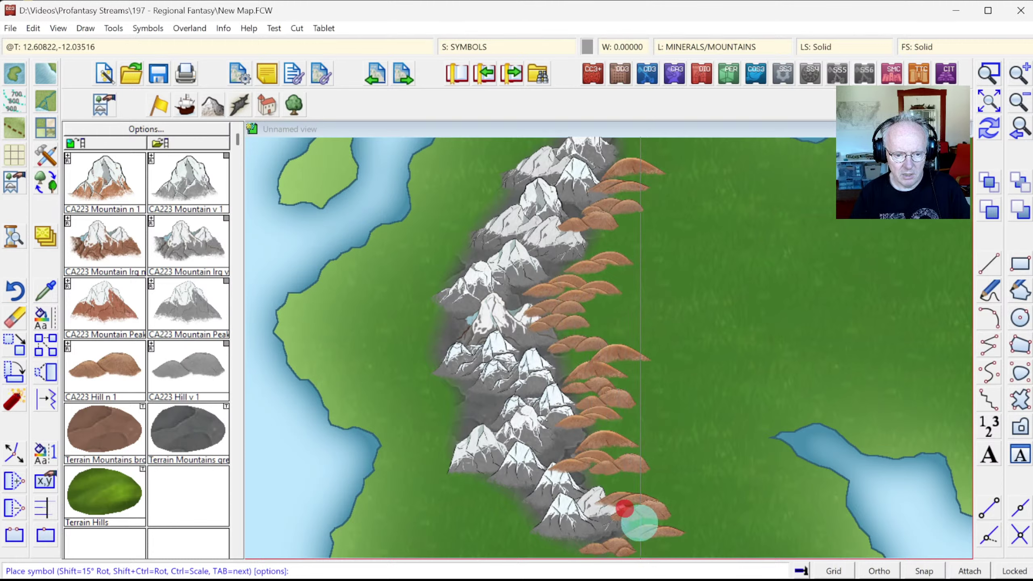
{"action": "left_click", "coordinate": [651, 525]}
{"action": "left_click", "coordinate": [692, 538]}
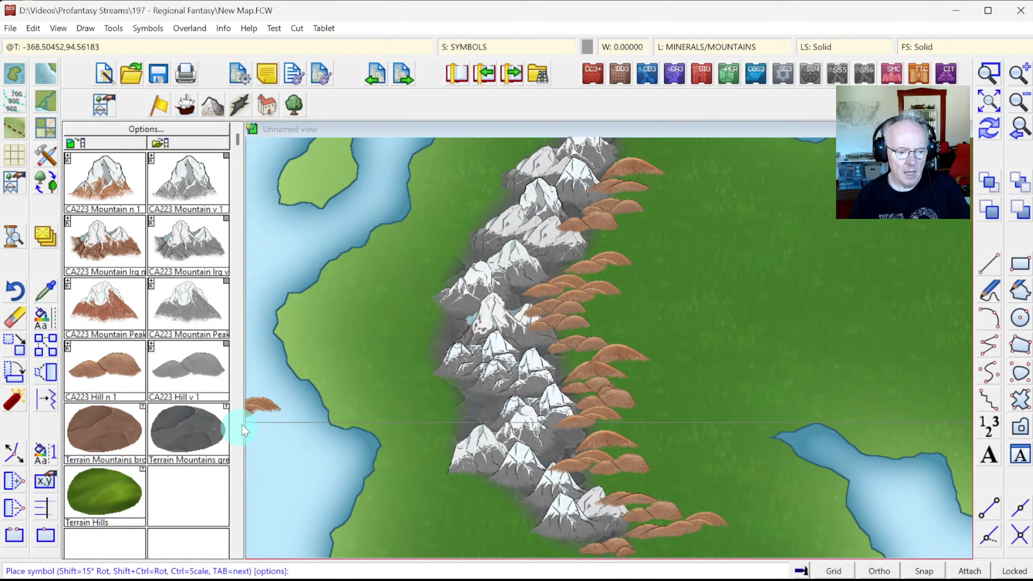
Step: Draw a smooth brown Terrain Mountains polygon around the hills along the eastern foot of the long range and redraw the map
{"action": "left_click", "coordinate": [95, 441]}
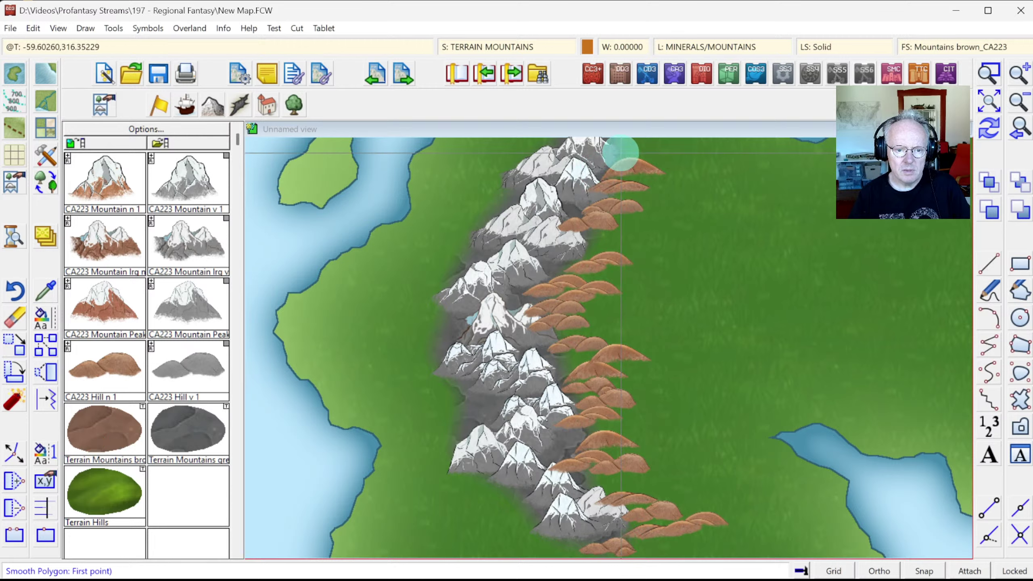
{"action": "left_click", "coordinate": [620, 152]}
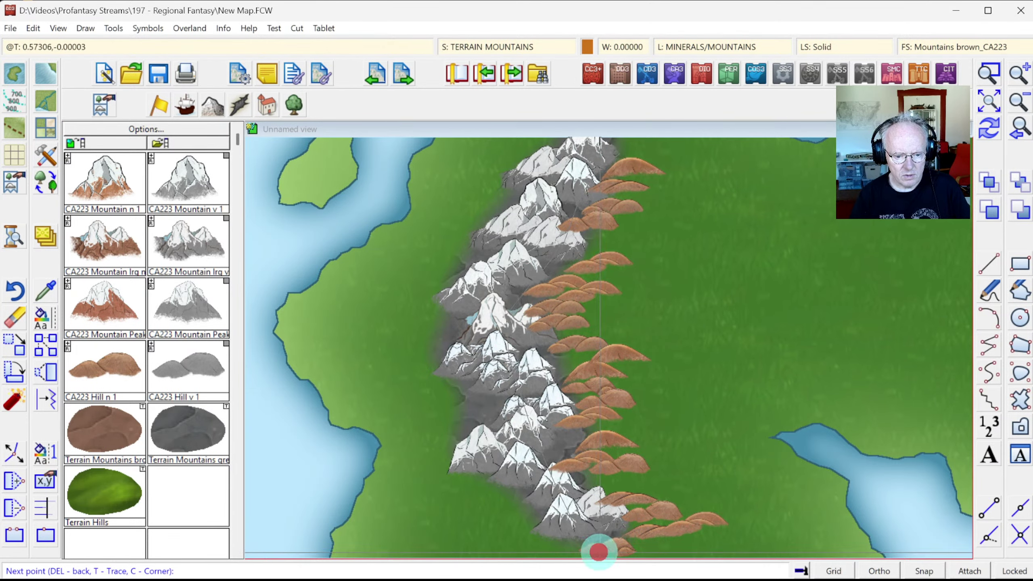
{"action": "left_click", "coordinate": [690, 556]}
{"action": "left_click", "coordinate": [725, 530]}
{"action": "left_click", "coordinate": [712, 504]}
{"action": "left_click", "coordinate": [665, 486]}
{"action": "left_click", "coordinate": [655, 441]}
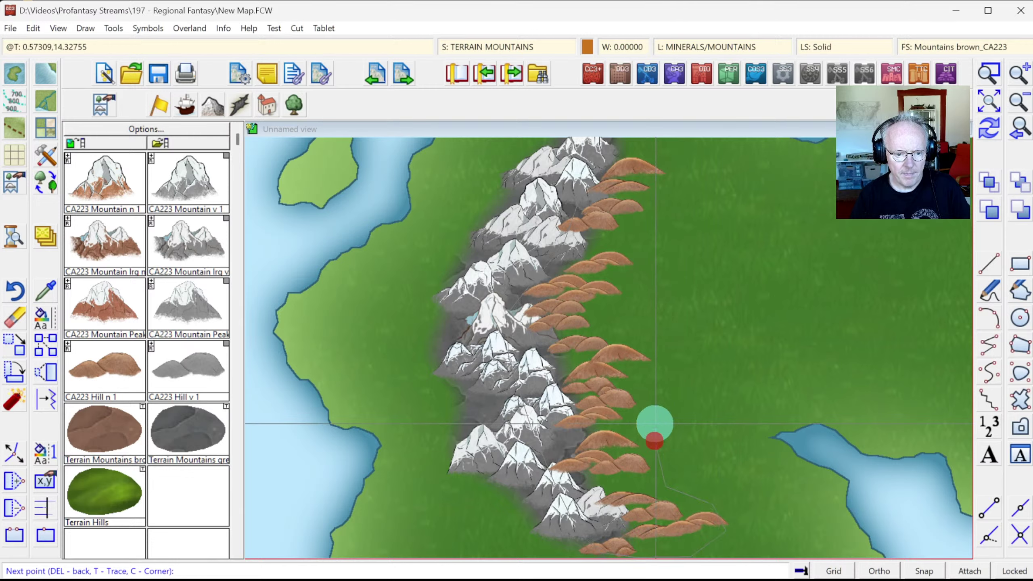
{"action": "left_click", "coordinate": [646, 396]}
{"action": "left_click", "coordinate": [656, 359]}
{"action": "left_click", "coordinate": [636, 337]}
{"action": "left_click", "coordinate": [615, 292]}
{"action": "left_click", "coordinate": [637, 231]}
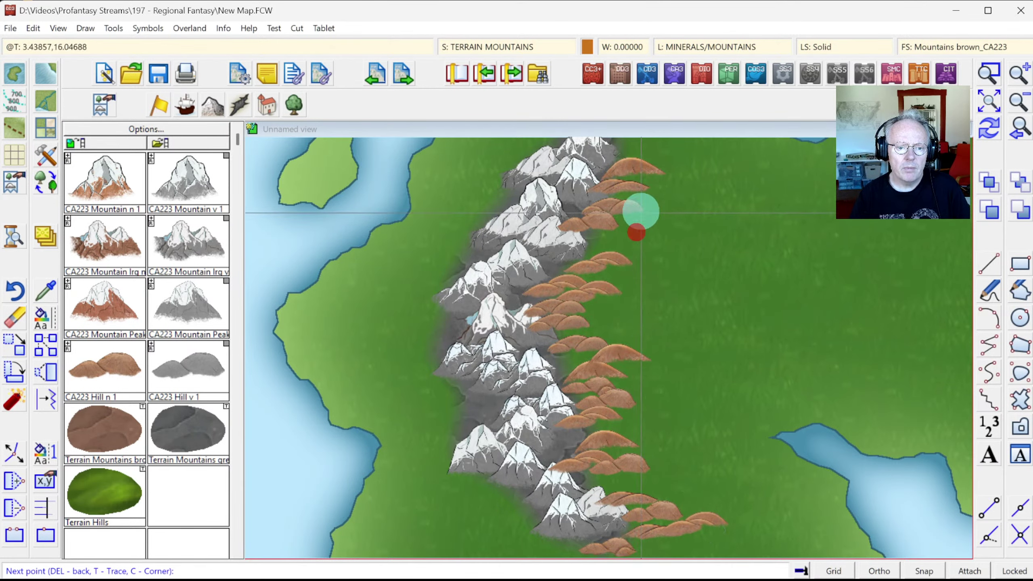
{"action": "left_click", "coordinate": [655, 178]}
{"action": "left_click", "coordinate": [634, 150]}
{"action": "right_click", "coordinate": [664, 174]}
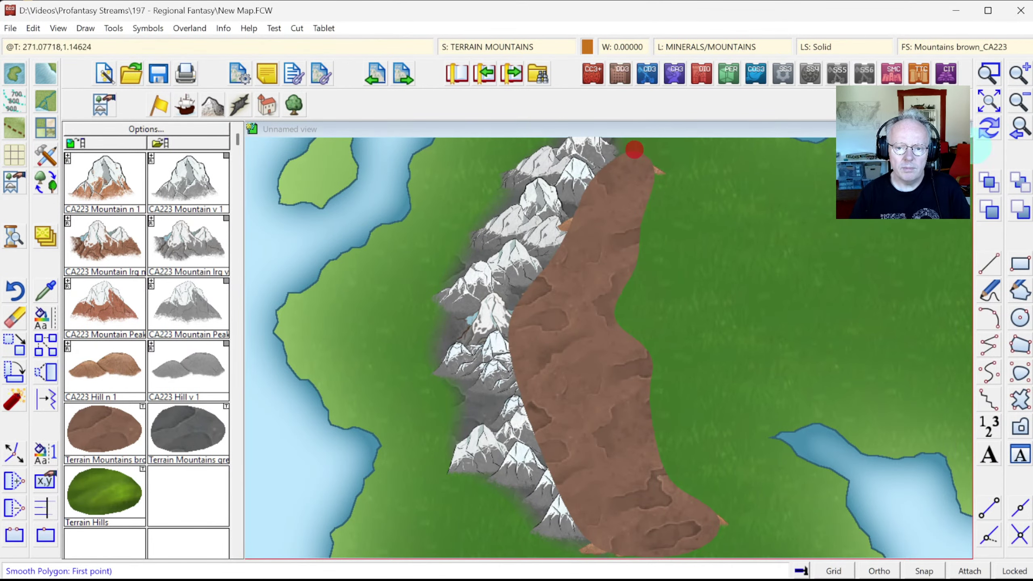
{"action": "left_click", "coordinate": [989, 129]}
{"action": "right_click", "coordinate": [705, 239]}
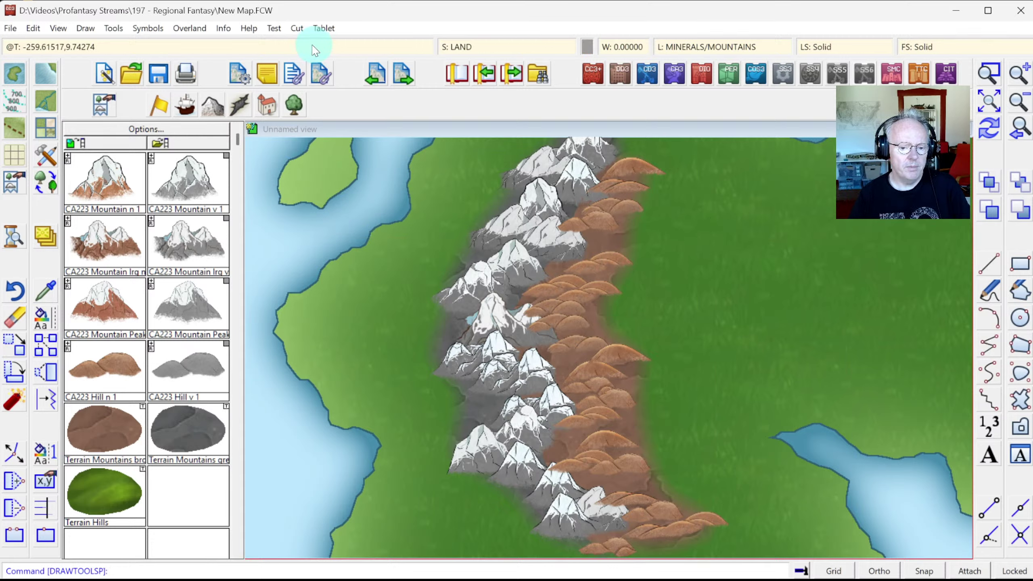
Step: Sort all symbols in the map so the mountains and hills overlap in the correct order
{"action": "left_click", "coordinate": [149, 28]}
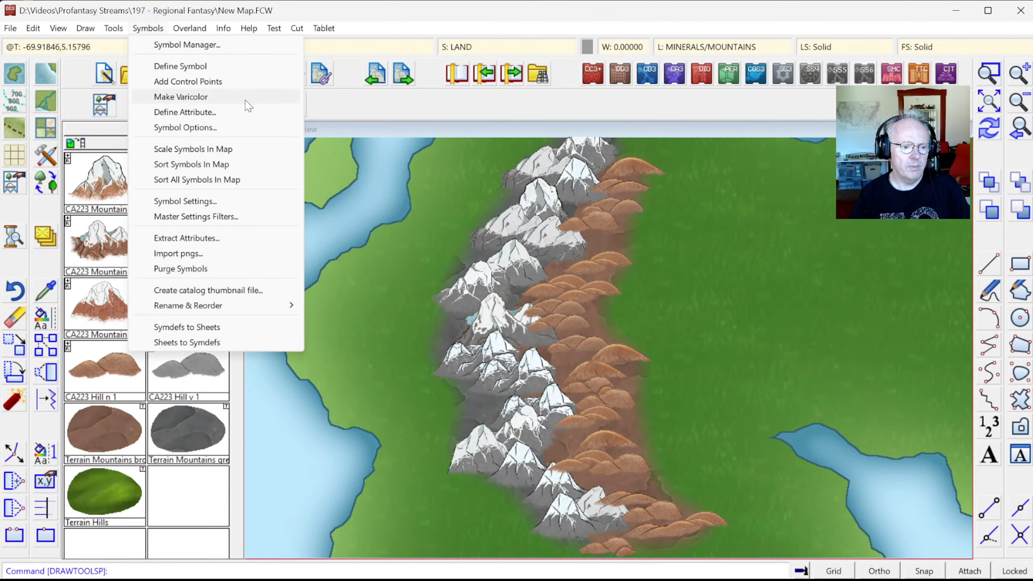
{"action": "left_click", "coordinate": [182, 185]}
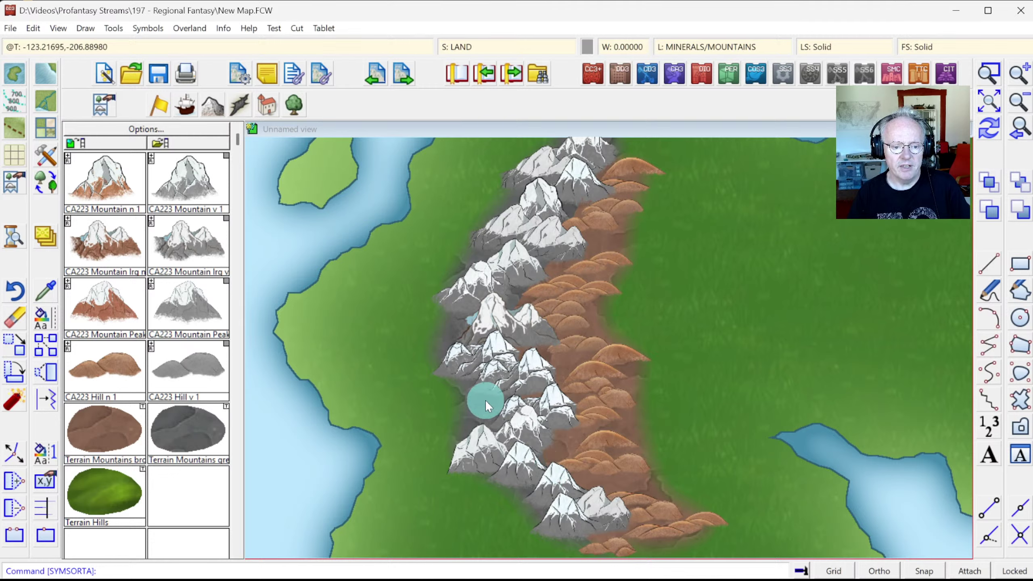
{"action": "left_click", "coordinate": [147, 29]}
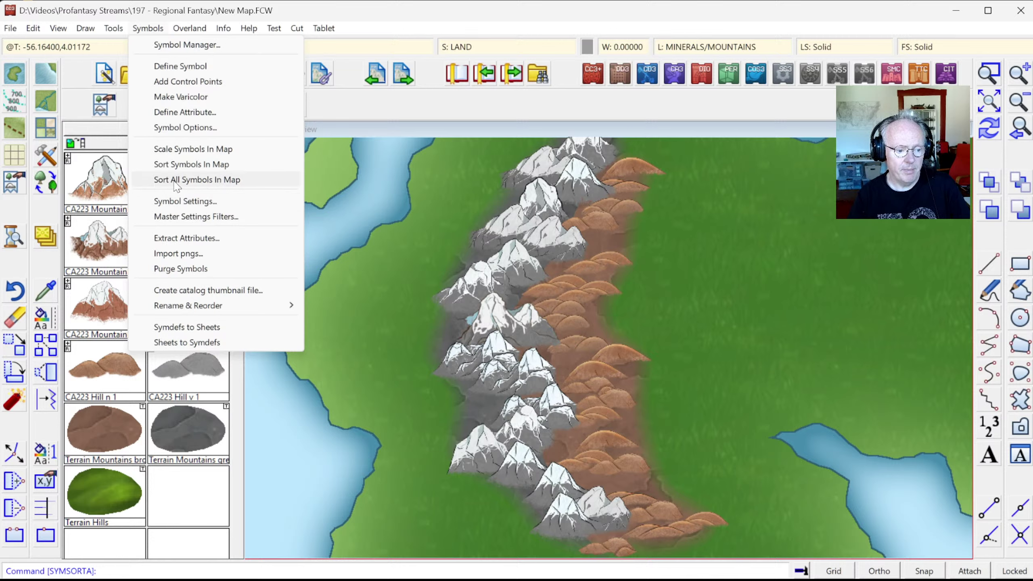
{"action": "mouse_move", "coordinate": [246, 29]}
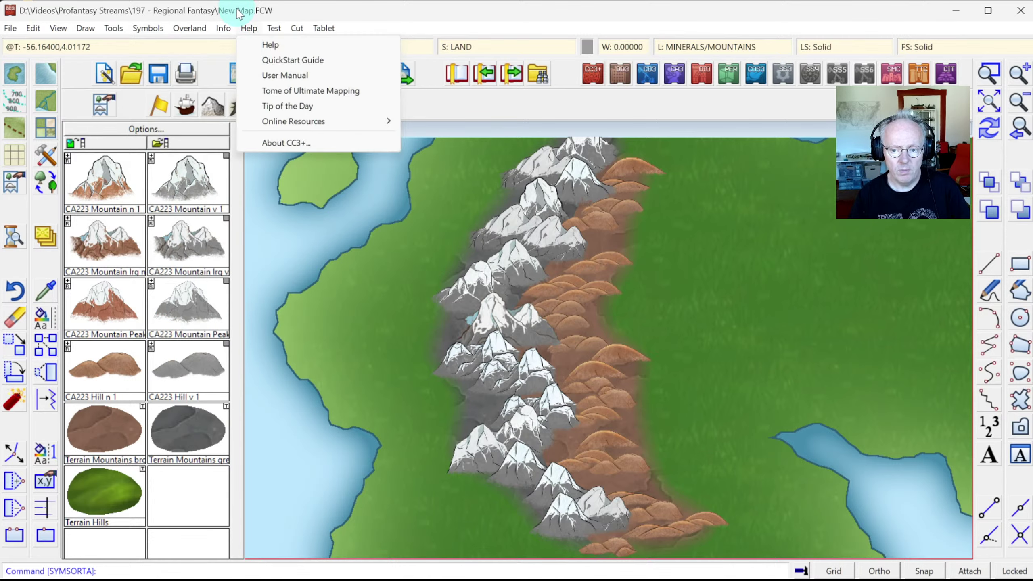
{"action": "left_click", "coordinate": [238, 10]}
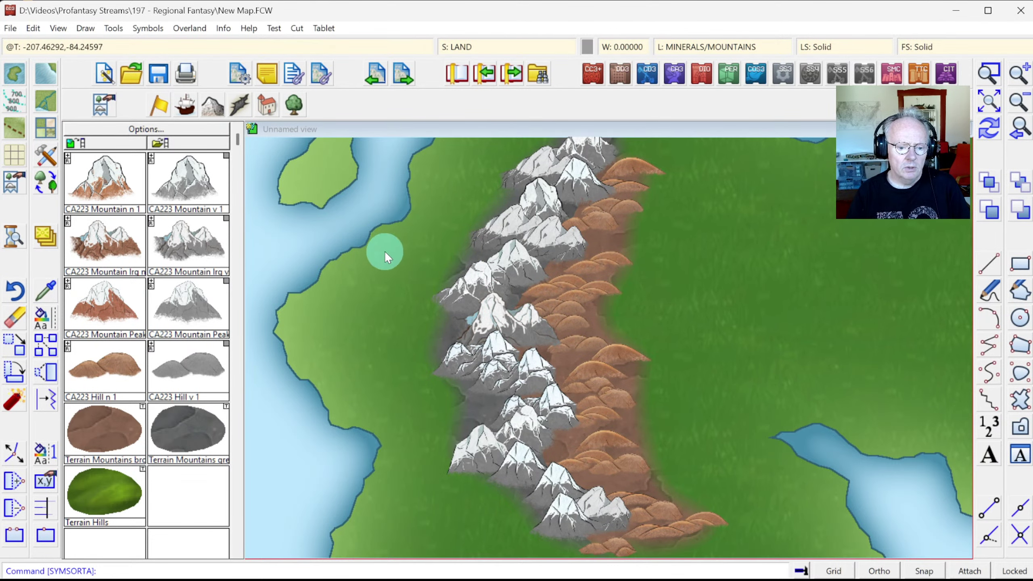
Step: Make TERRAIN MOUNTAINS the current sheet and hide all other sheets to examine the grey and brown terrain polygons
{"action": "left_click", "coordinate": [495, 53]}
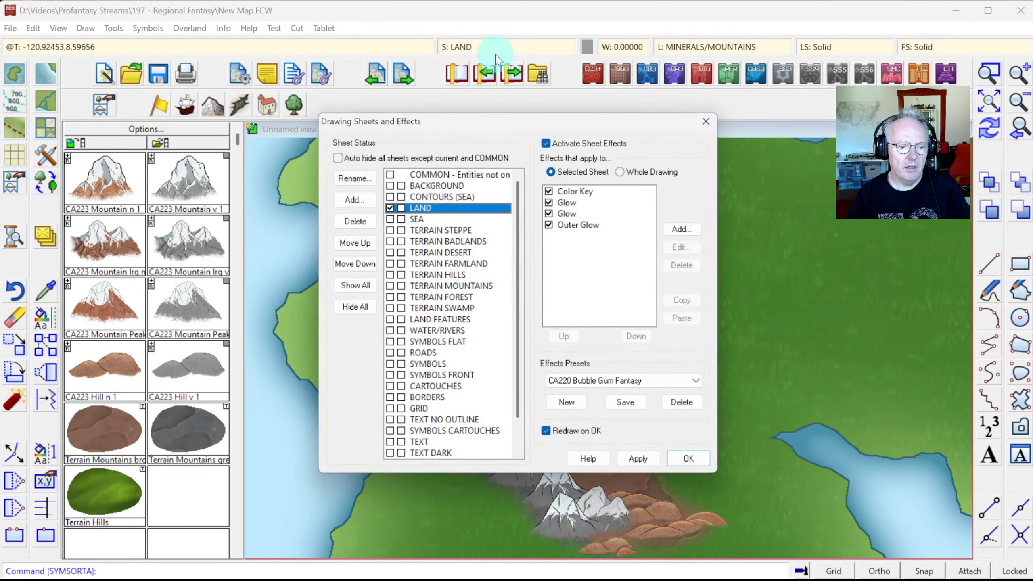
{"action": "left_click", "coordinate": [390, 286]}
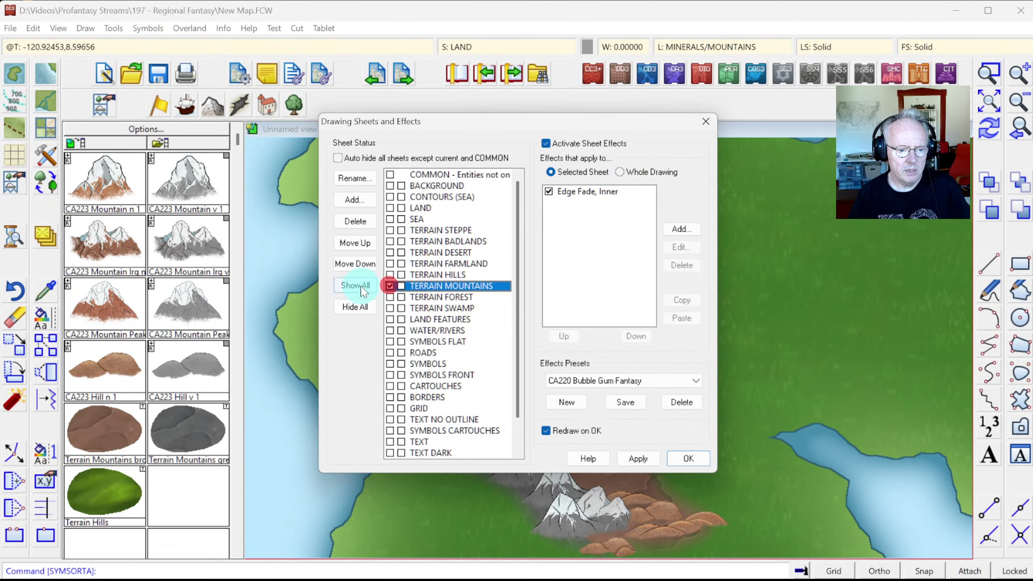
{"action": "left_click", "coordinate": [355, 307]}
{"action": "left_click", "coordinate": [684, 454]}
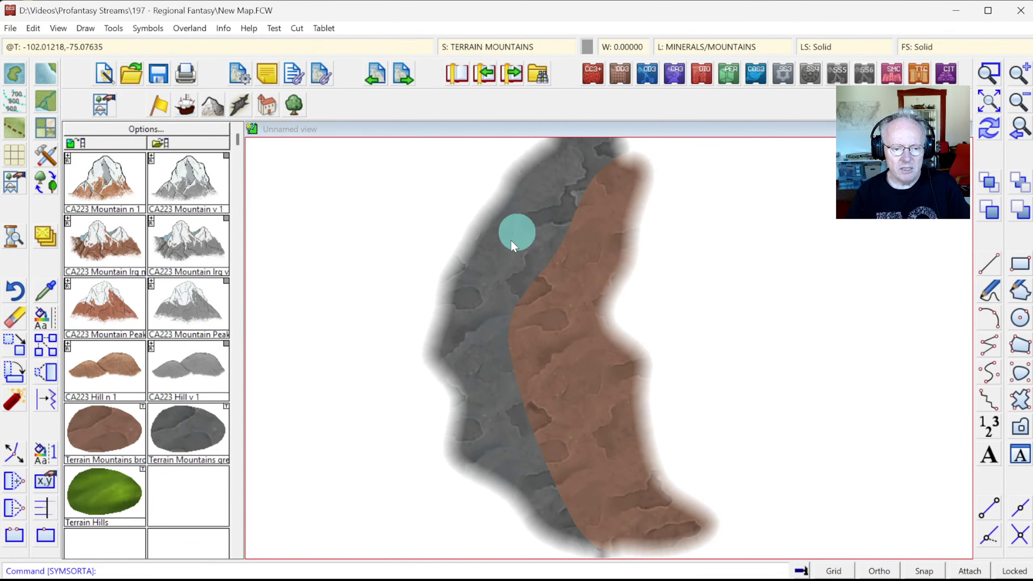
Step: Show all hidden drawing sheets again
{"action": "left_click", "coordinate": [476, 42]}
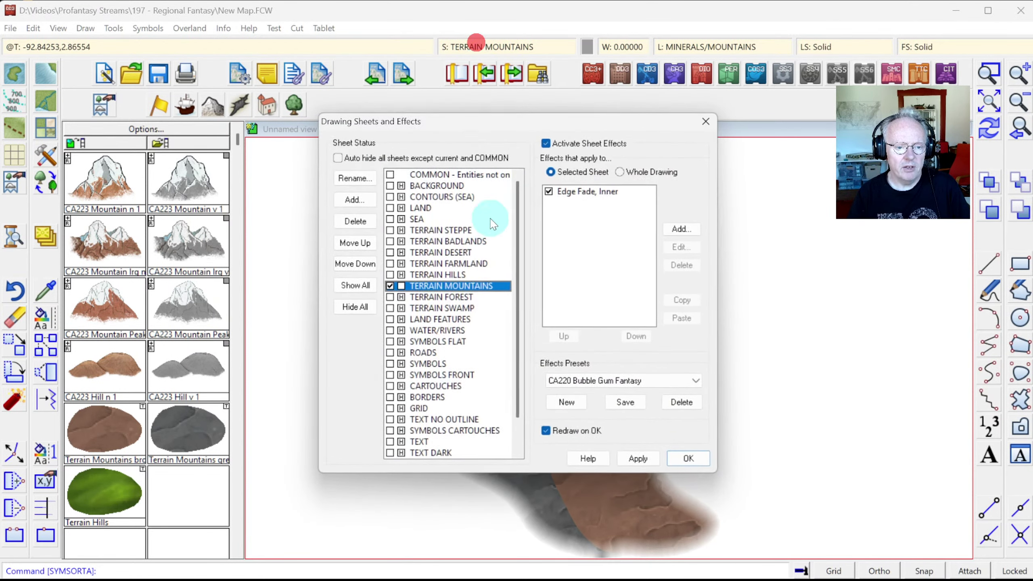
{"action": "left_click", "coordinate": [355, 285]}
{"action": "left_click", "coordinate": [685, 455]}
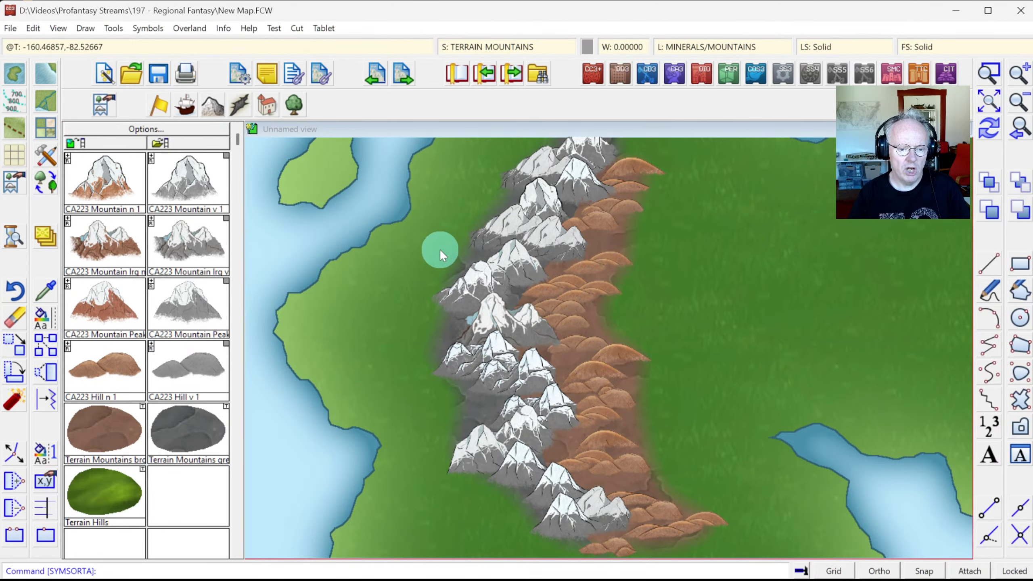
Step: Add a new drawing sheet named TERRAIN MOUNTAINS 2 directly after TERRAIN MOUNTAINS and make it current
{"action": "left_click", "coordinate": [496, 44]}
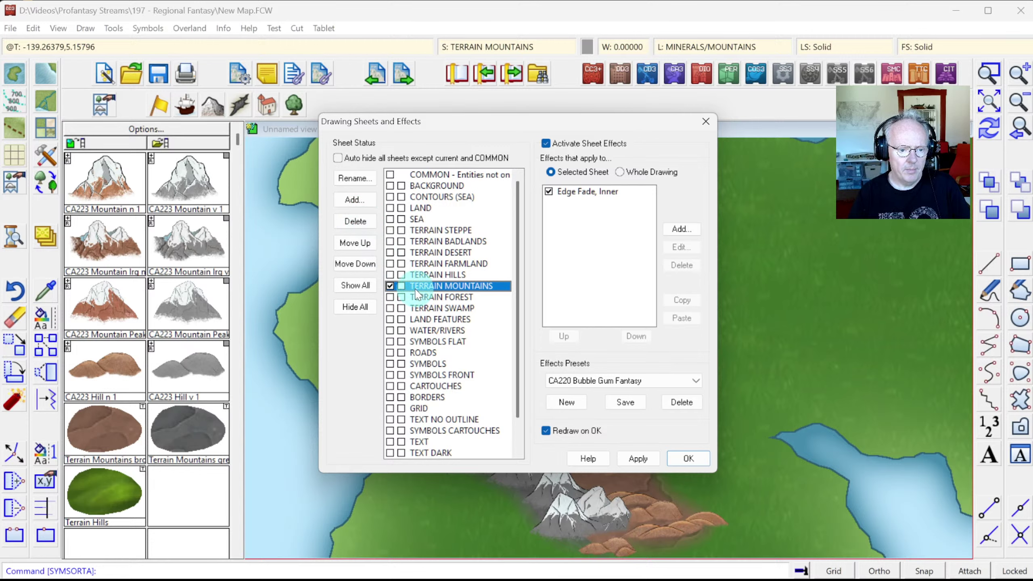
{"action": "left_click", "coordinate": [358, 200]}
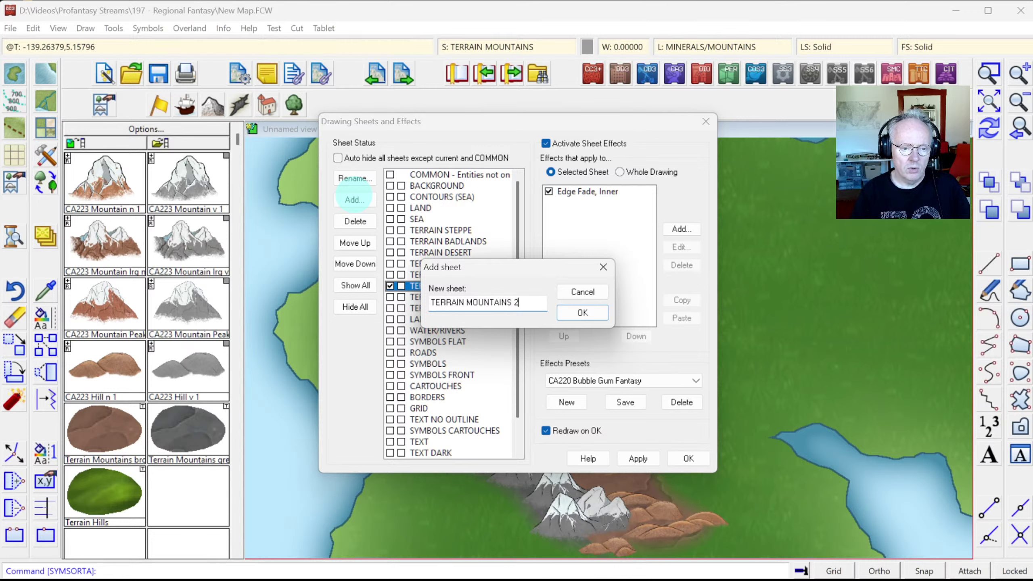
{"action": "key", "text": "Return"}
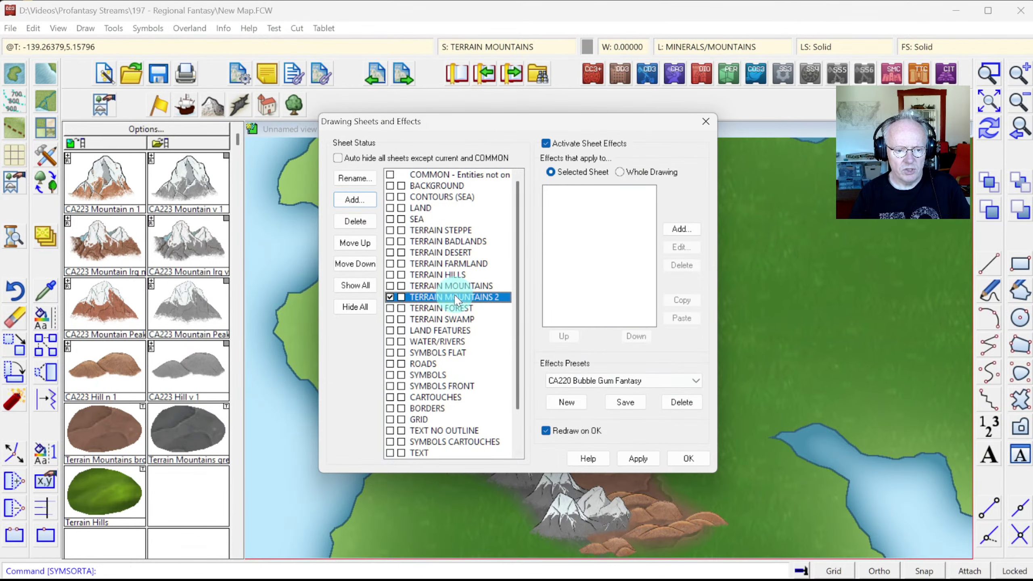
{"action": "left_click", "coordinate": [691, 459]}
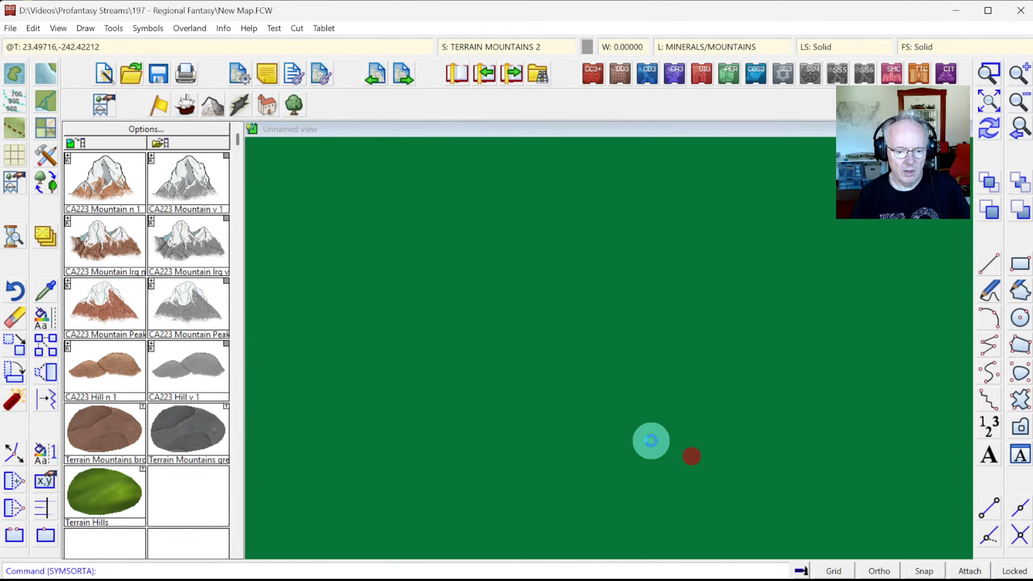
Step: Move the brown terrain polygon along the long range's eastern foot to the TERRAIN MOUNTAINS 2 sheet
{"action": "right_click", "coordinate": [45, 237]}
{"action": "left_click", "coordinate": [93, 360]}
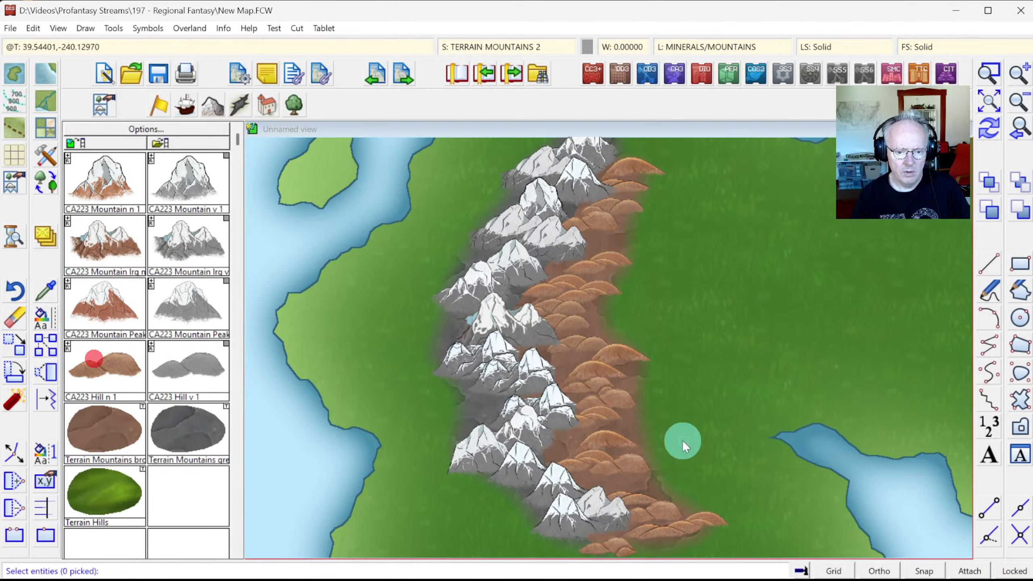
{"action": "left_click", "coordinate": [652, 434]}
{"action": "right_click", "coordinate": [745, 365]}
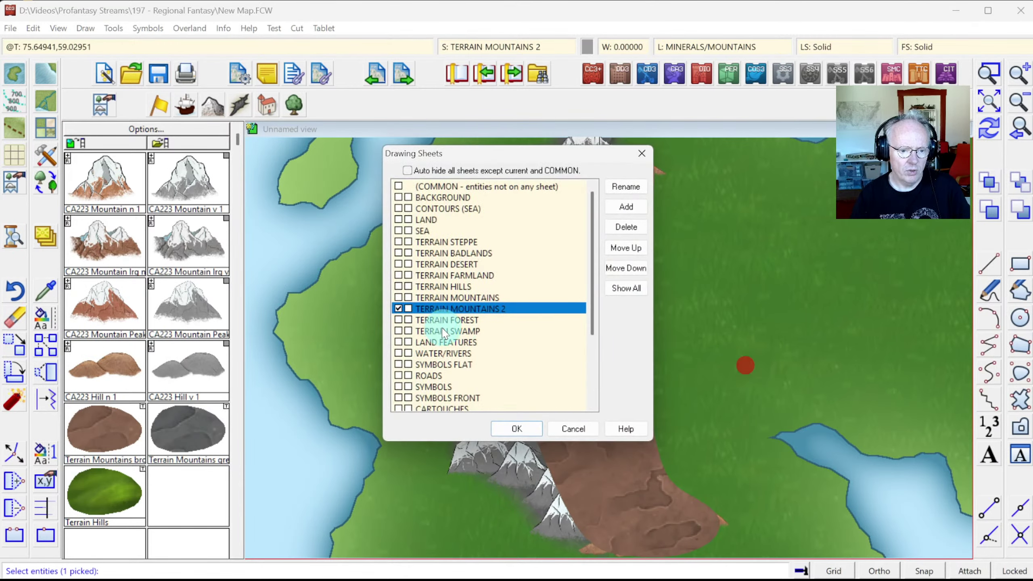
{"action": "left_click", "coordinate": [517, 429]}
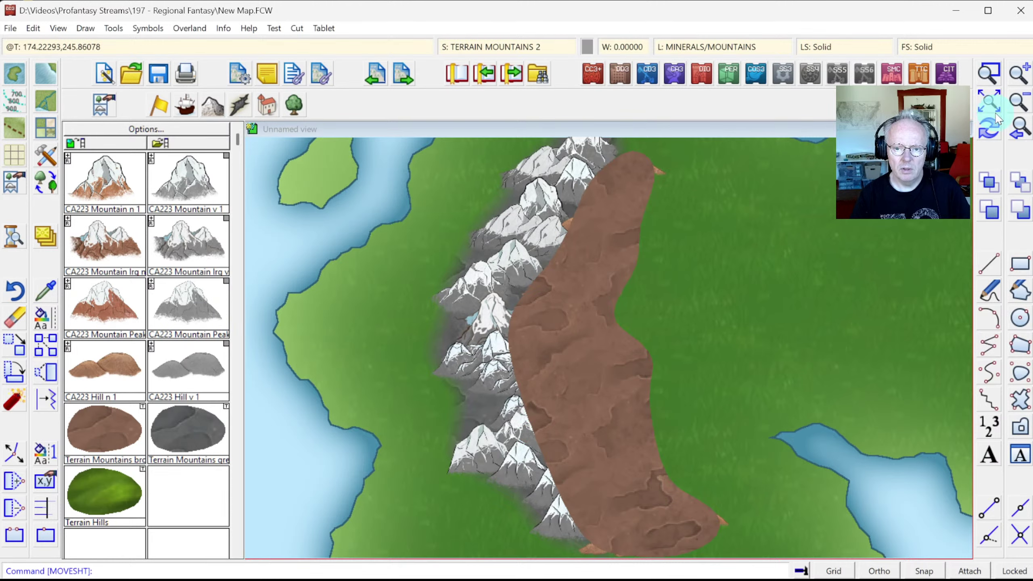
Step: Copy the Edge Fade, Inner effect from the TERRAIN MOUNTAINS sheet to TERRAIN MOUNTAINS 2 and redraw the map
{"action": "left_click", "coordinate": [491, 49]}
{"action": "left_click", "coordinate": [452, 286]}
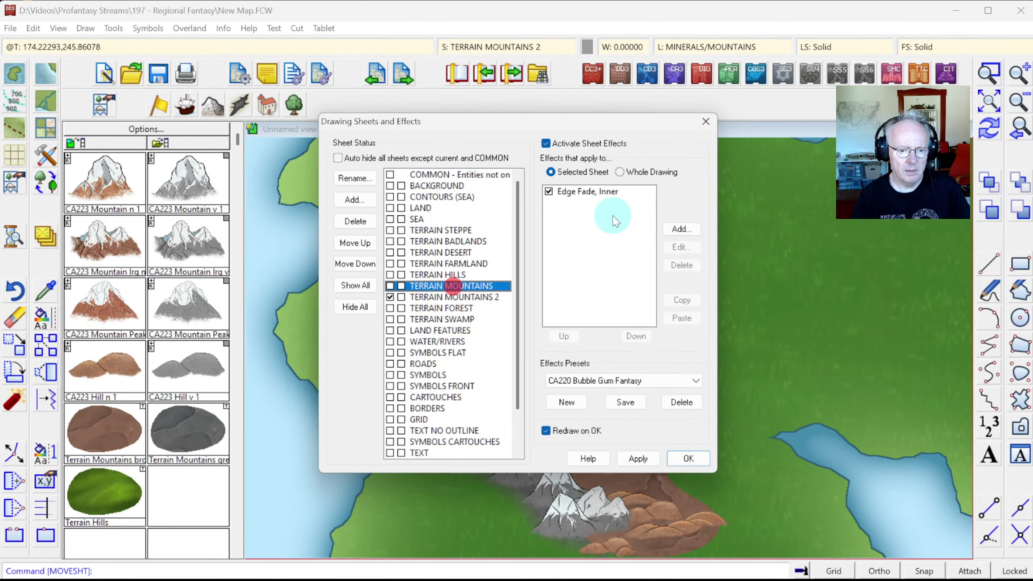
{"action": "left_click", "coordinate": [584, 192]}
{"action": "left_click", "coordinate": [682, 298]}
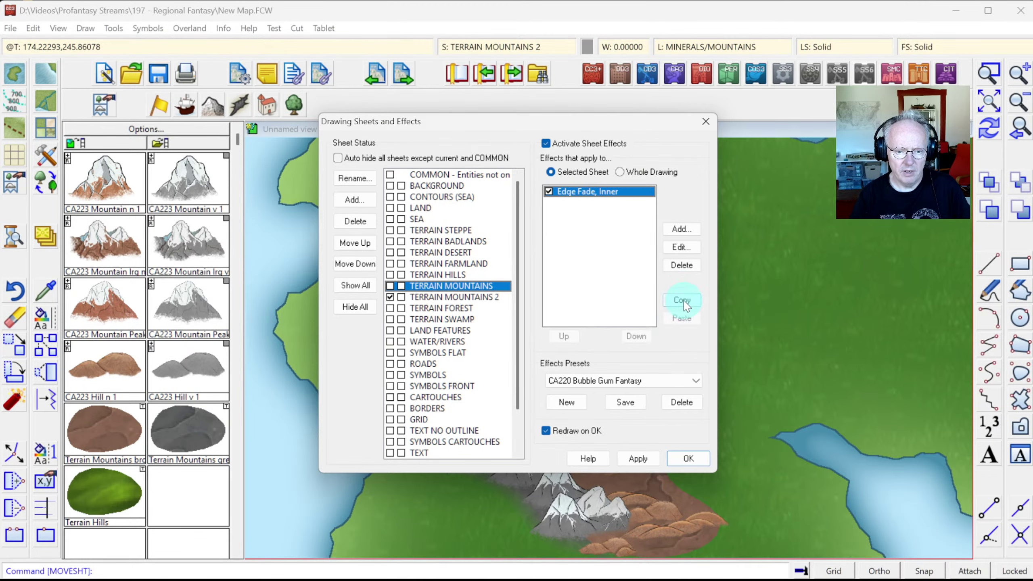
{"action": "left_click", "coordinate": [495, 296]}
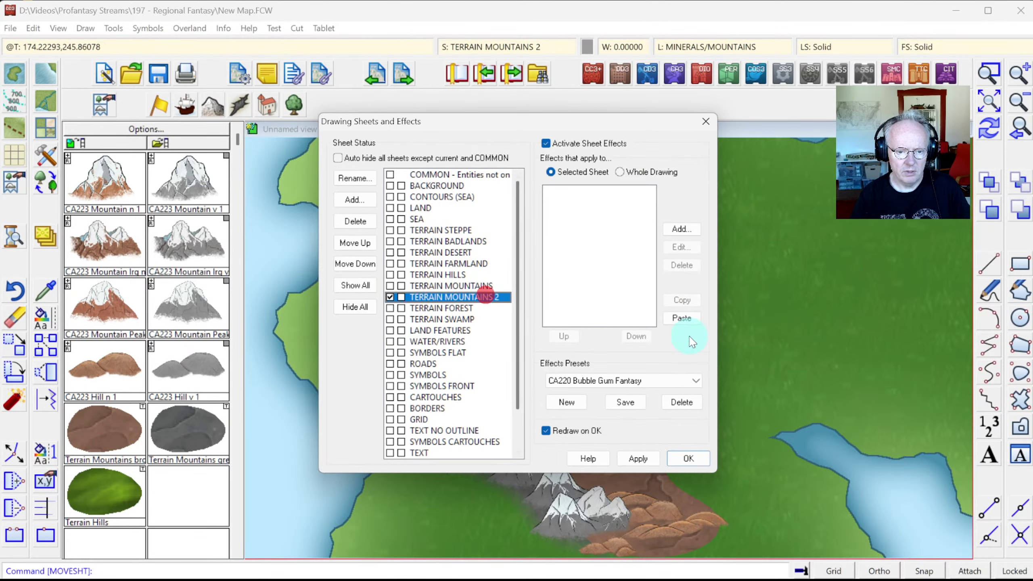
{"action": "left_click", "coordinate": [683, 319]}
{"action": "left_click", "coordinate": [685, 457]}
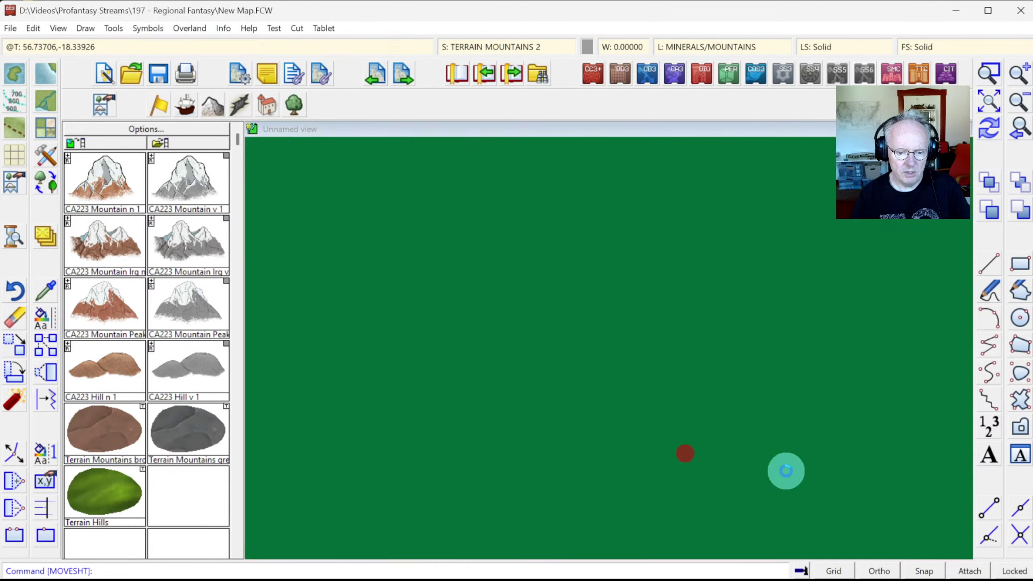
Step: Hide all sheets except TERRAIN MOUNTAINS and TERRAIN MOUNTAINS 2 to examine how the grey and brown terrain blend
{"action": "left_click", "coordinate": [516, 39]}
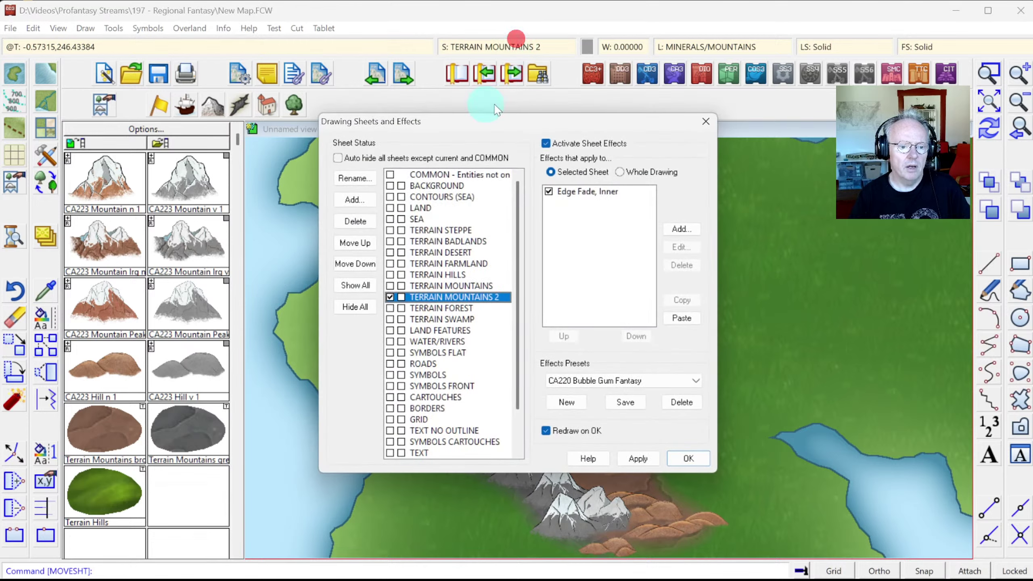
{"action": "left_click", "coordinate": [355, 285]}
{"action": "left_click", "coordinate": [364, 309]}
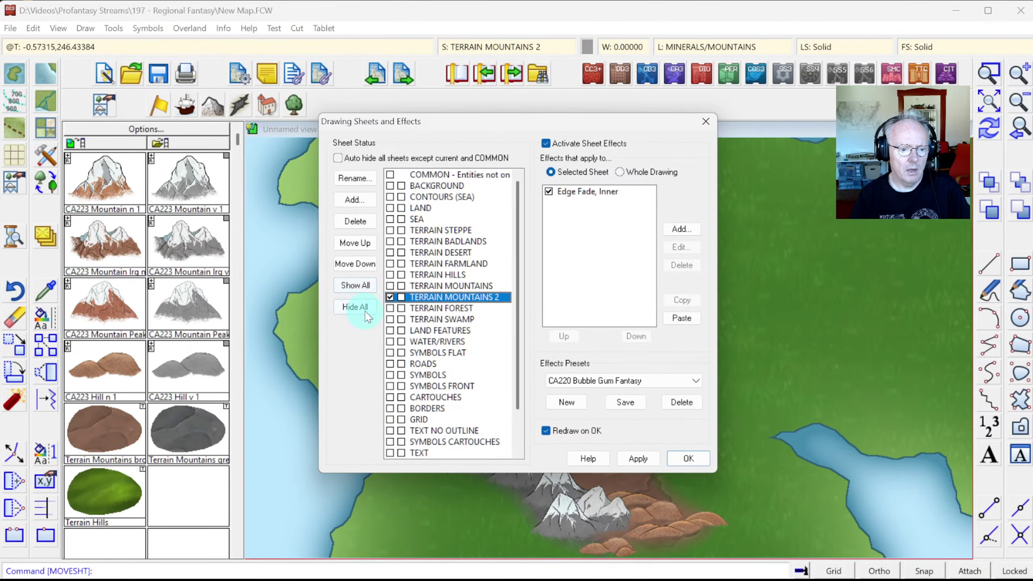
{"action": "left_click", "coordinate": [397, 286]}
{"action": "left_click", "coordinate": [688, 456]}
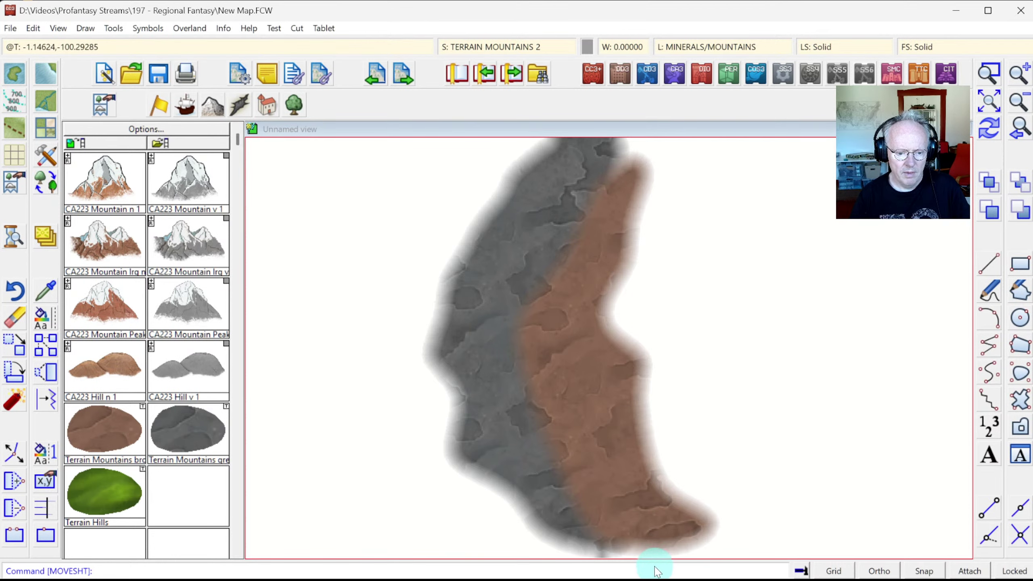
Step: Make all hidden sheets visible again and redraw the full map
{"action": "left_click", "coordinate": [497, 41]}
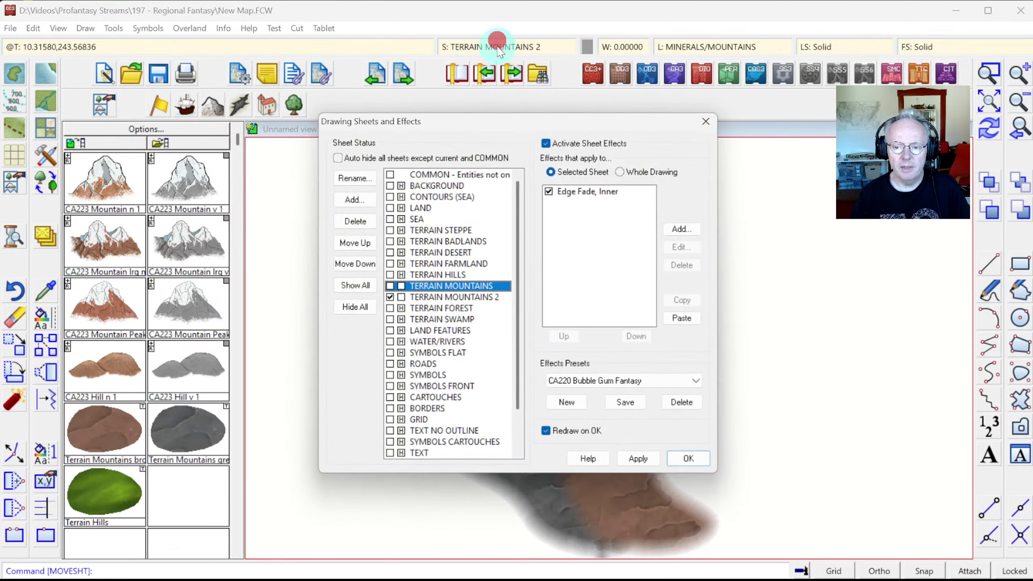
{"action": "left_click", "coordinate": [353, 285]}
{"action": "left_click", "coordinate": [687, 457]}
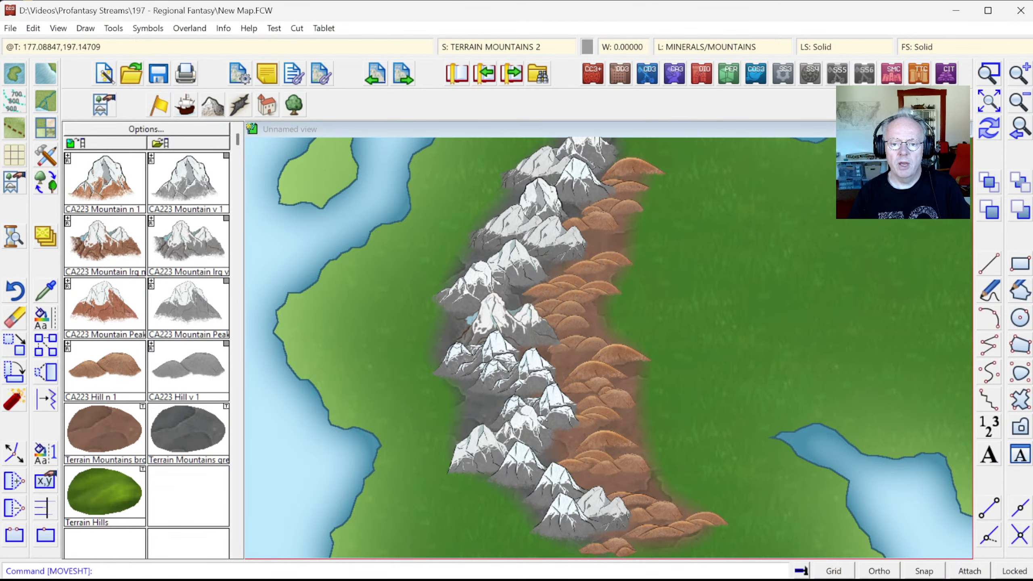
Step: Place a brown hill symbol at the outer eastern end of the hills beside the short southern range
{"action": "left_click", "coordinate": [989, 101]}
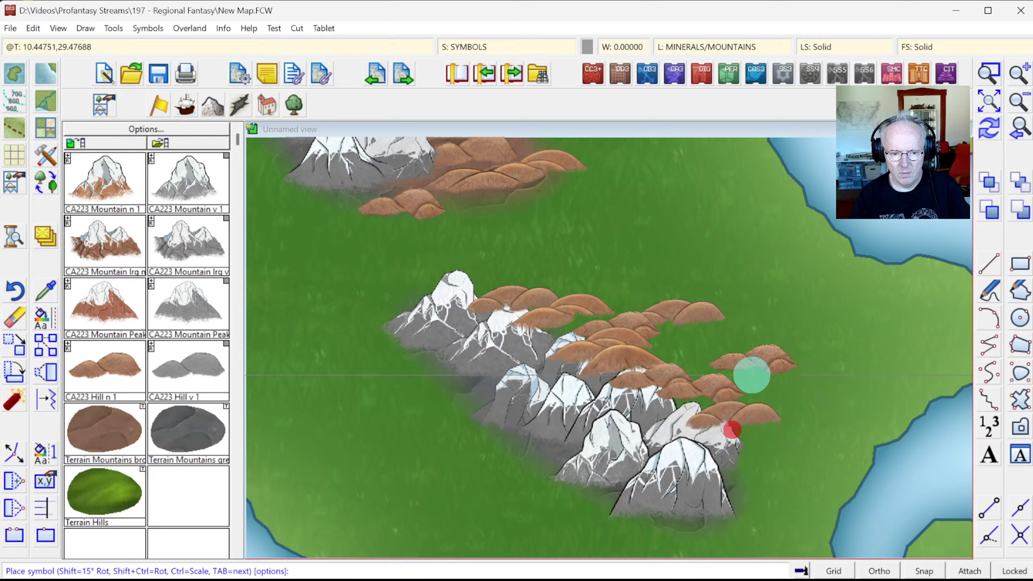
{"action": "left_click", "coordinate": [733, 348]}
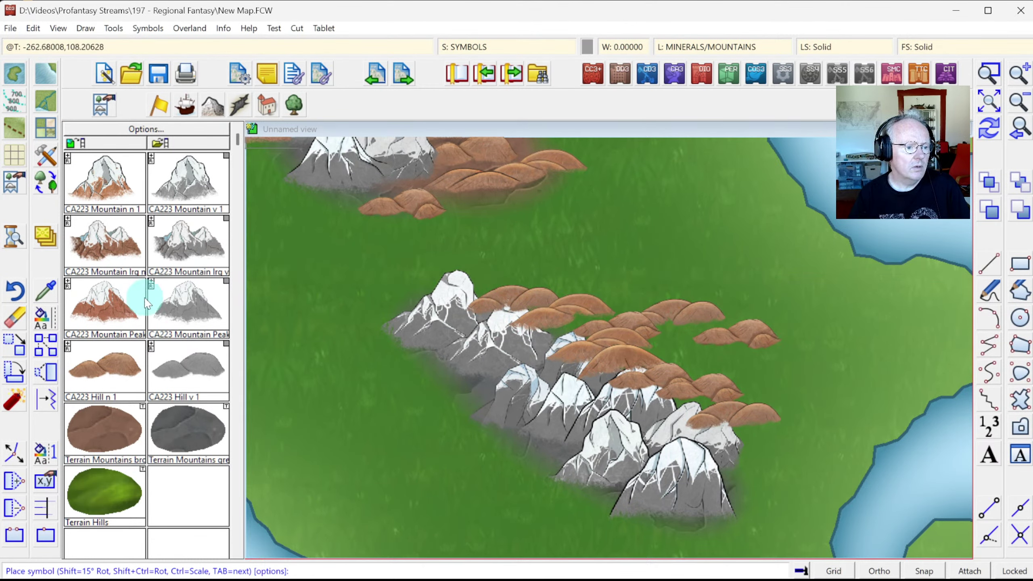
Step: Draw a smooth brown Terrain Mountains polygon around the hills along the north-eastern side of the short southern range
{"action": "left_click", "coordinate": [101, 429]}
{"action": "left_click", "coordinate": [489, 281]}
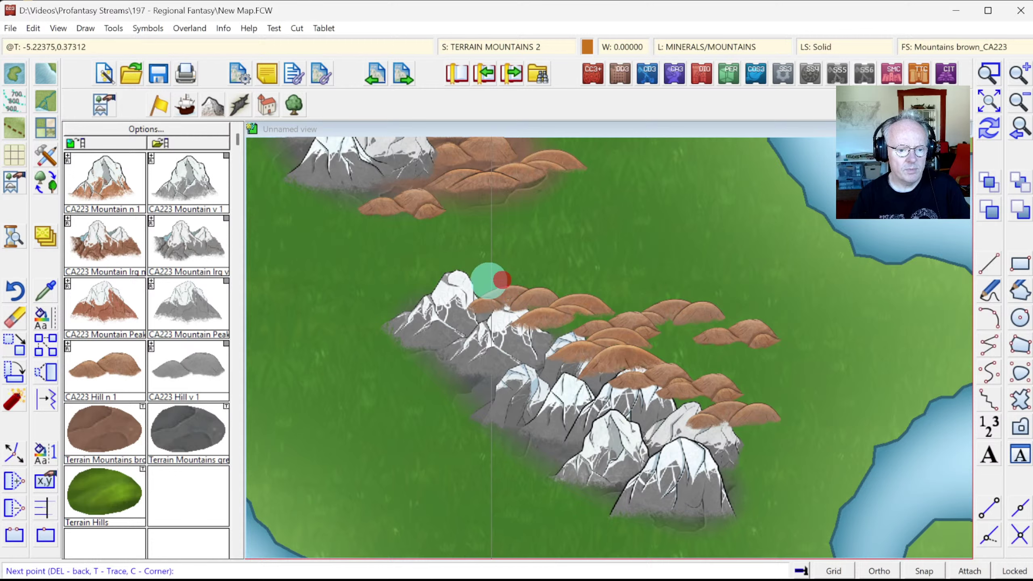
{"action": "left_click", "coordinate": [468, 311]}
{"action": "left_click", "coordinate": [581, 392]}
{"action": "left_click", "coordinate": [702, 443]}
{"action": "left_click", "coordinate": [764, 438]}
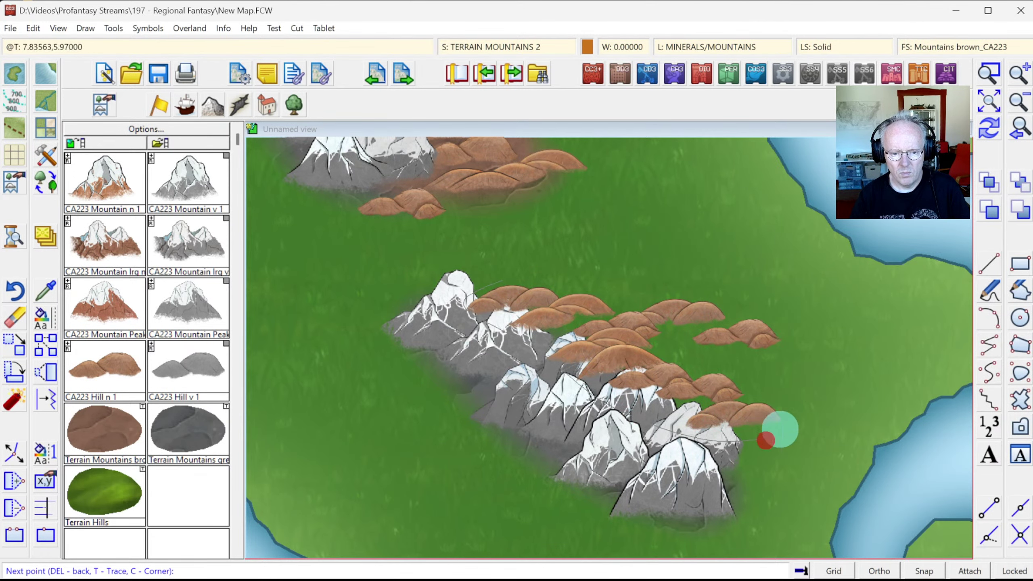
{"action": "left_click", "coordinate": [777, 337]}
{"action": "left_click", "coordinate": [657, 306]}
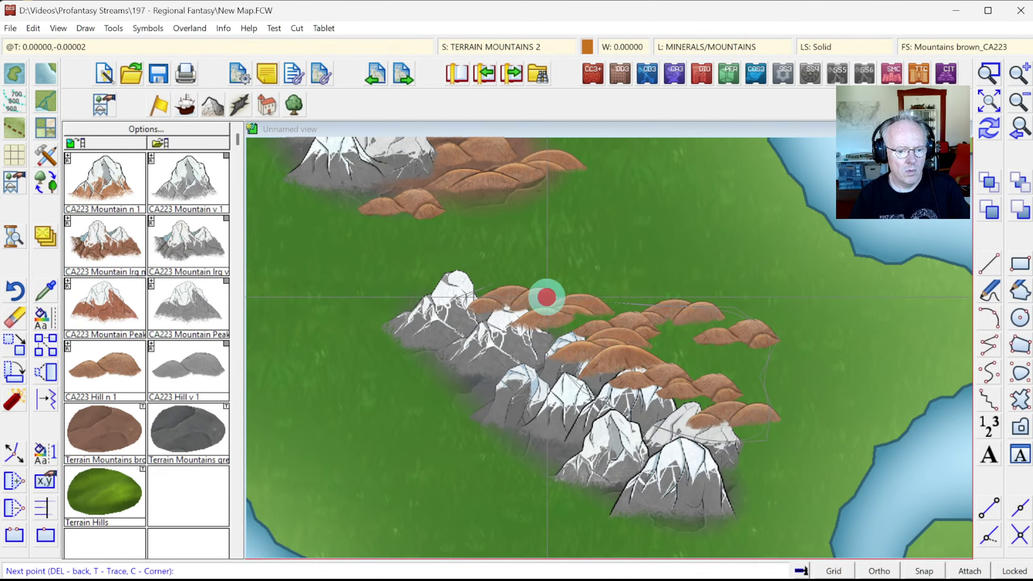
{"action": "left_click", "coordinate": [546, 295]}
{"action": "right_click", "coordinate": [546, 295]}
Step: Sort all symbols in the map so the southern range's mountains and hills overlap correctly
{"action": "left_click", "coordinate": [146, 27]}
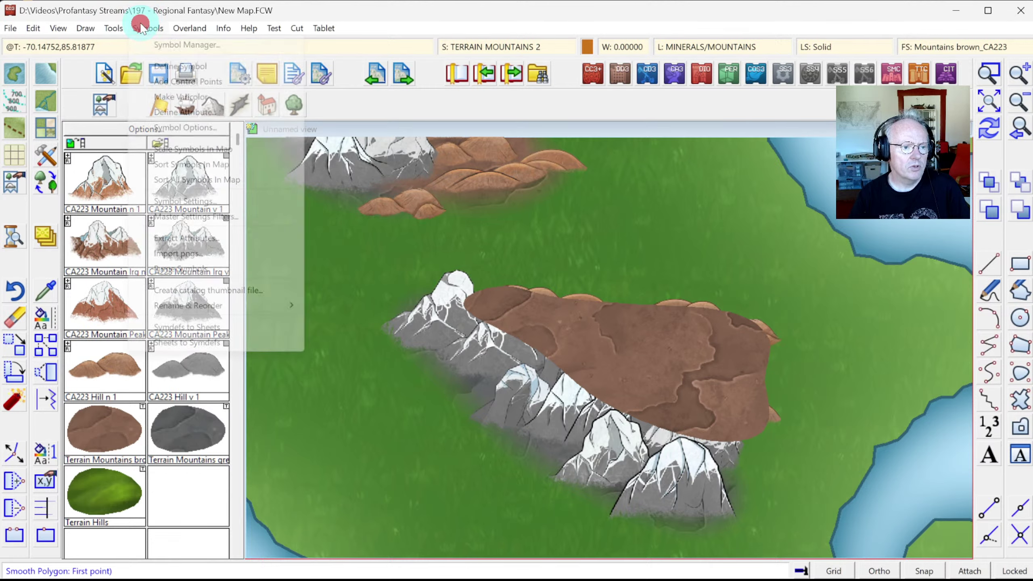
{"action": "left_click", "coordinate": [186, 179]}
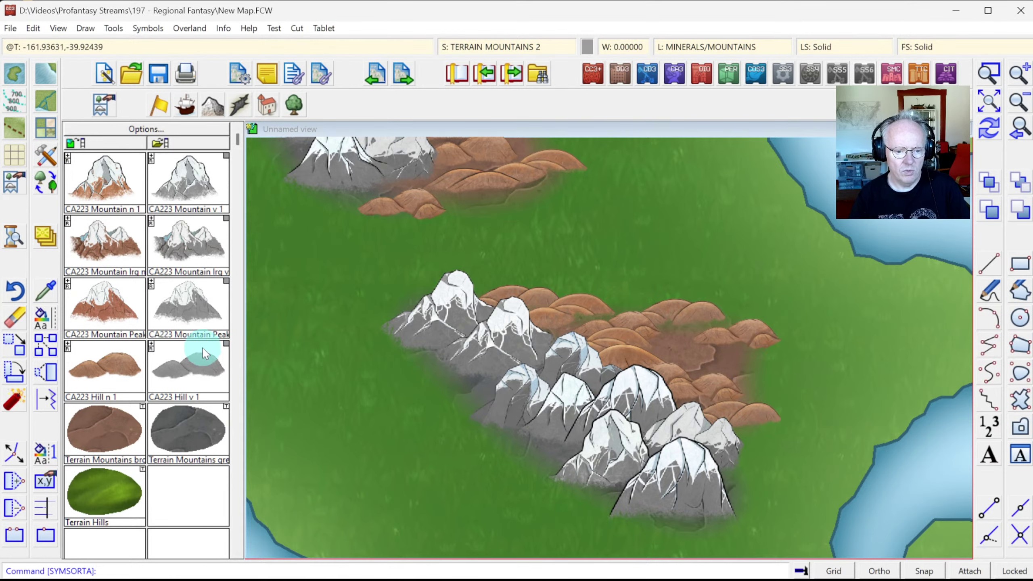
Step: Set the current colour to dark green, number 99, for the varicolor mountain and hill symbols
{"action": "left_click", "coordinate": [989, 102]}
{"action": "left_click", "coordinate": [989, 73]}
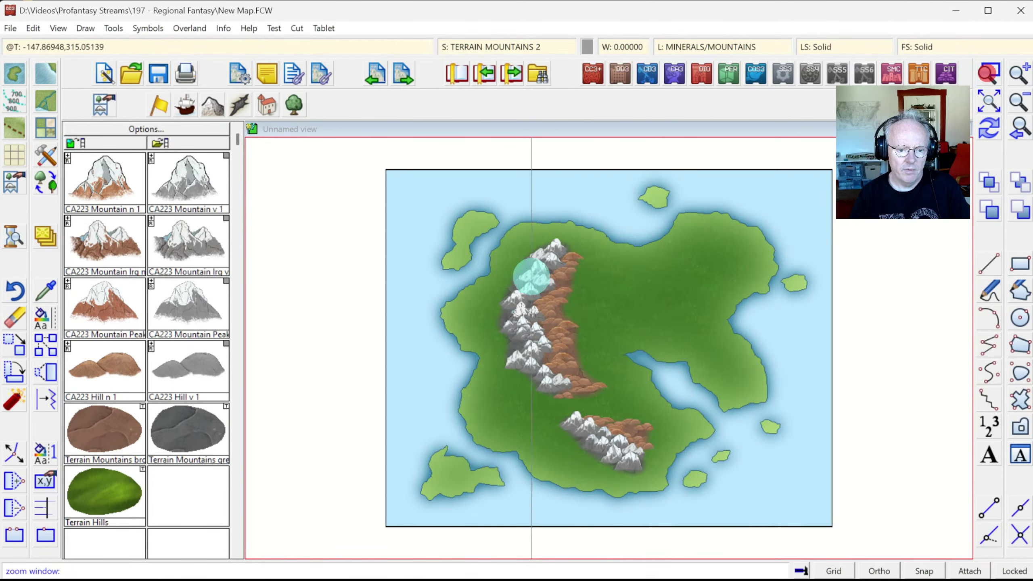
{"action": "left_click", "coordinate": [454, 240]}
{"action": "left_click", "coordinate": [670, 489]}
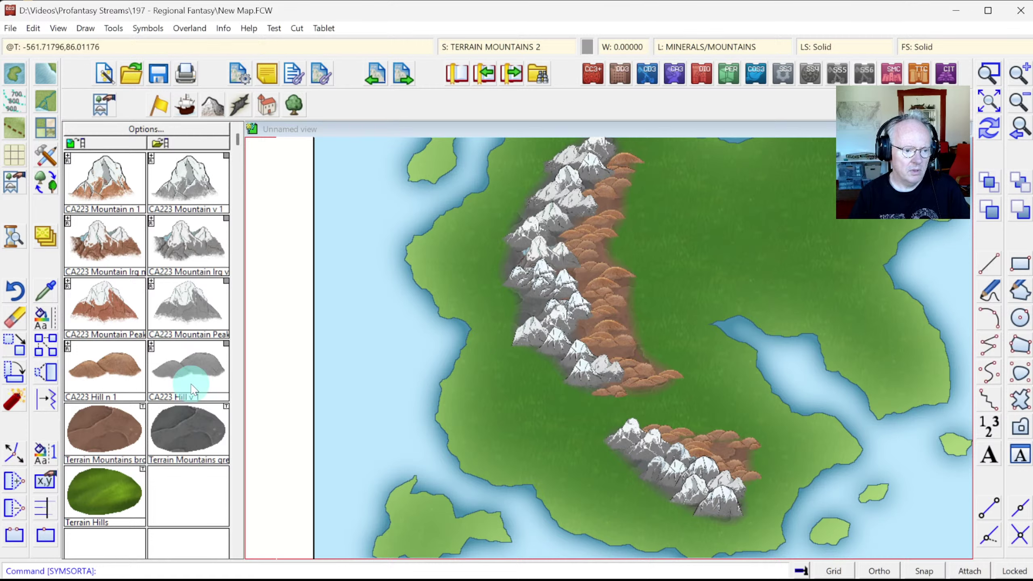
{"action": "left_click", "coordinate": [239, 161]}
{"action": "left_click", "coordinate": [236, 161]}
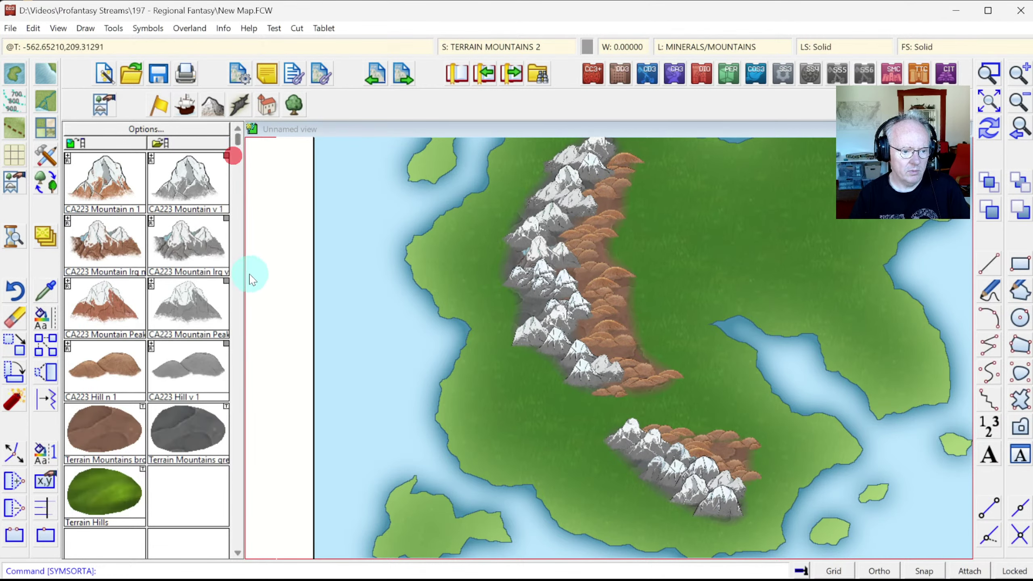
{"action": "left_click", "coordinate": [588, 48]}
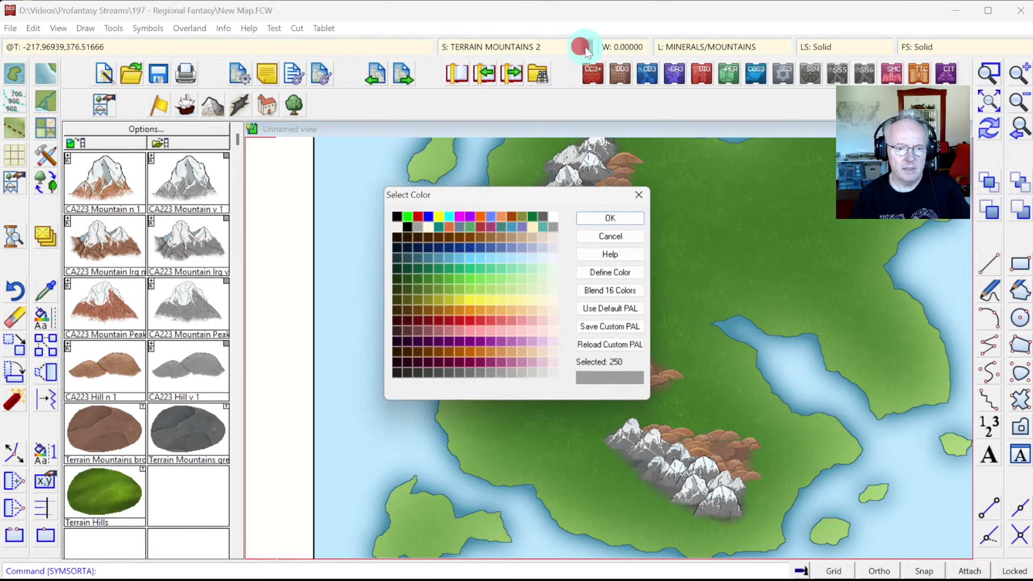
{"action": "left_click", "coordinate": [429, 278]}
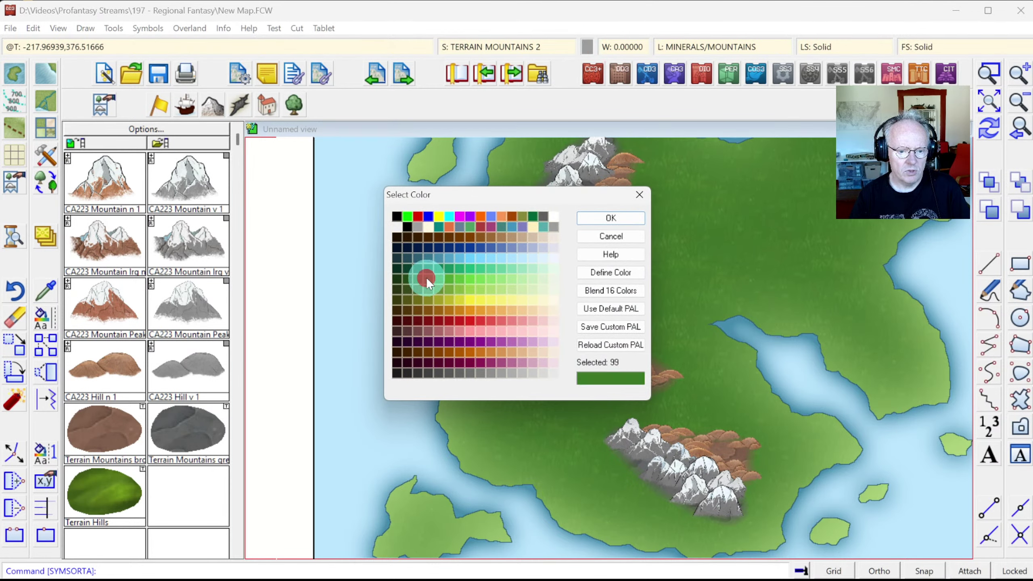
{"action": "left_click", "coordinate": [603, 220]}
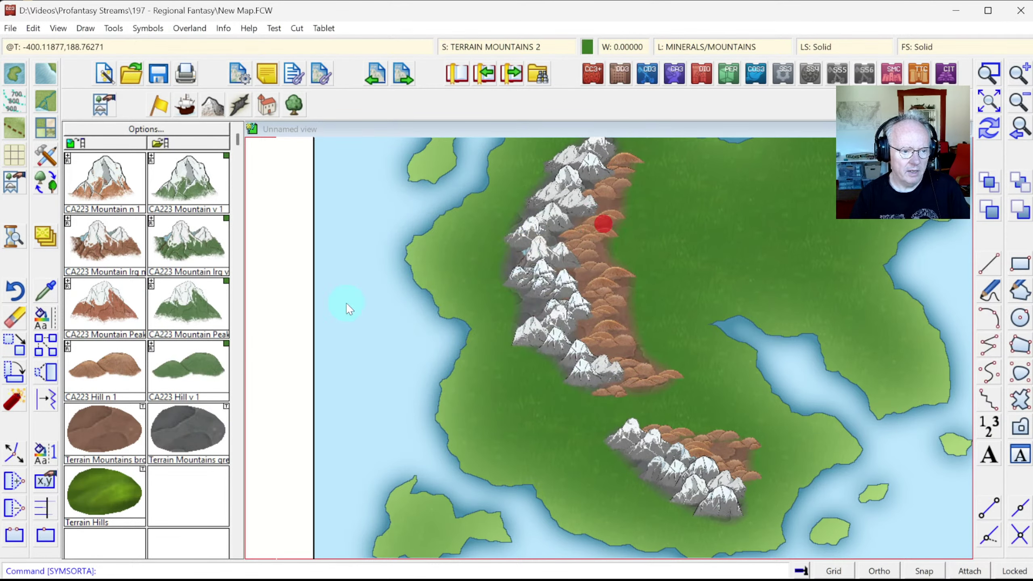
Step: Place three green CA223 Hill v 1 symbols along the south-western flank of the long mountain range
{"action": "left_click", "coordinate": [197, 371]}
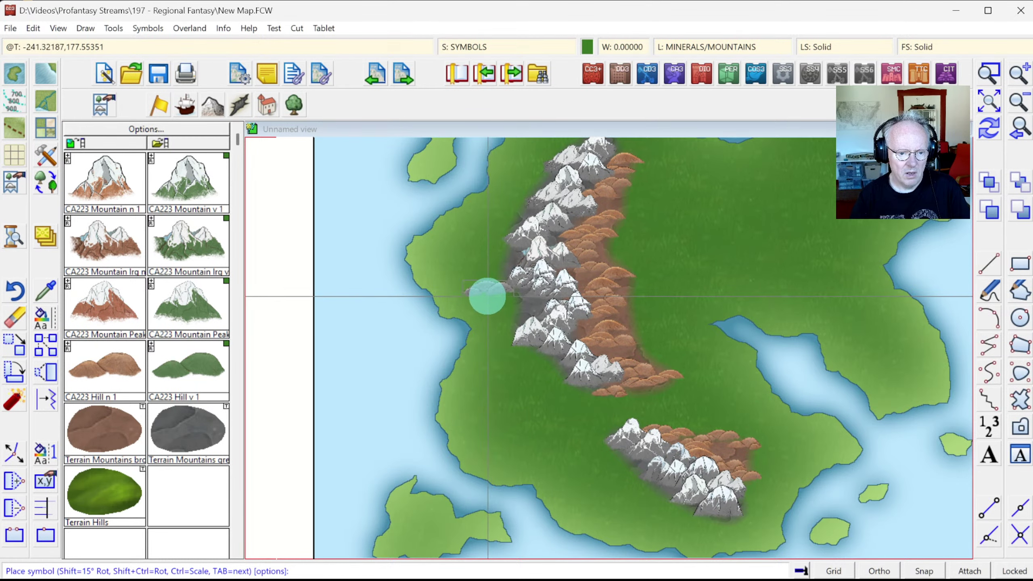
{"action": "left_click", "coordinate": [489, 297]}
{"action": "left_click", "coordinate": [506, 357]}
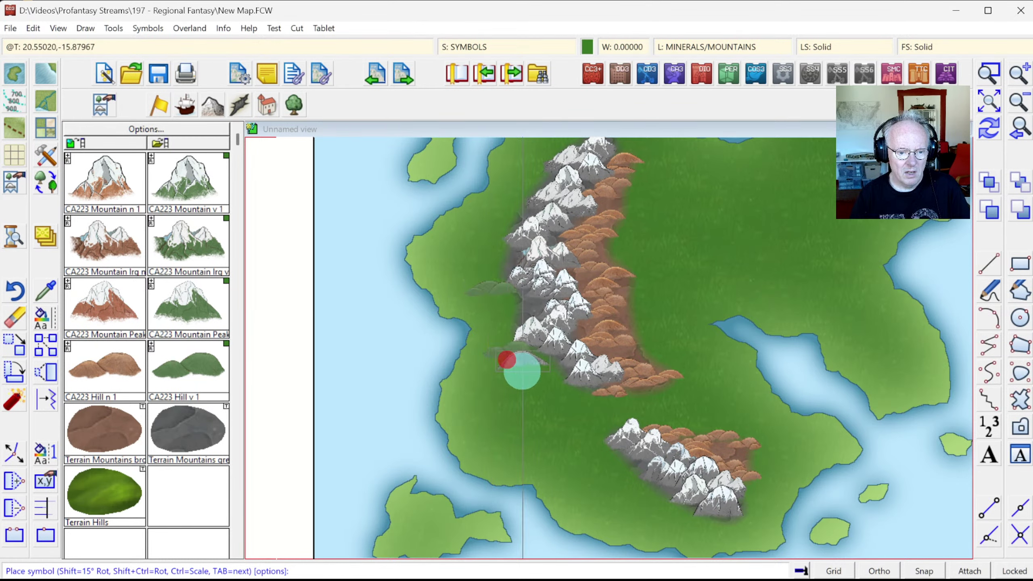
{"action": "left_click", "coordinate": [568, 404]}
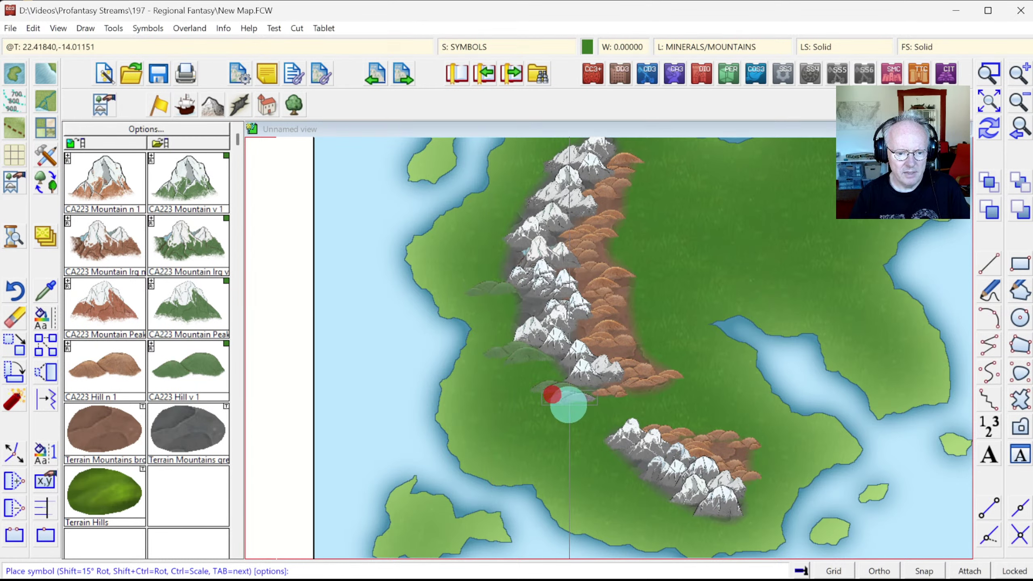
Step: Place a row of green hill symbols along the south-western side of the short southern range
{"action": "left_click", "coordinate": [613, 473]}
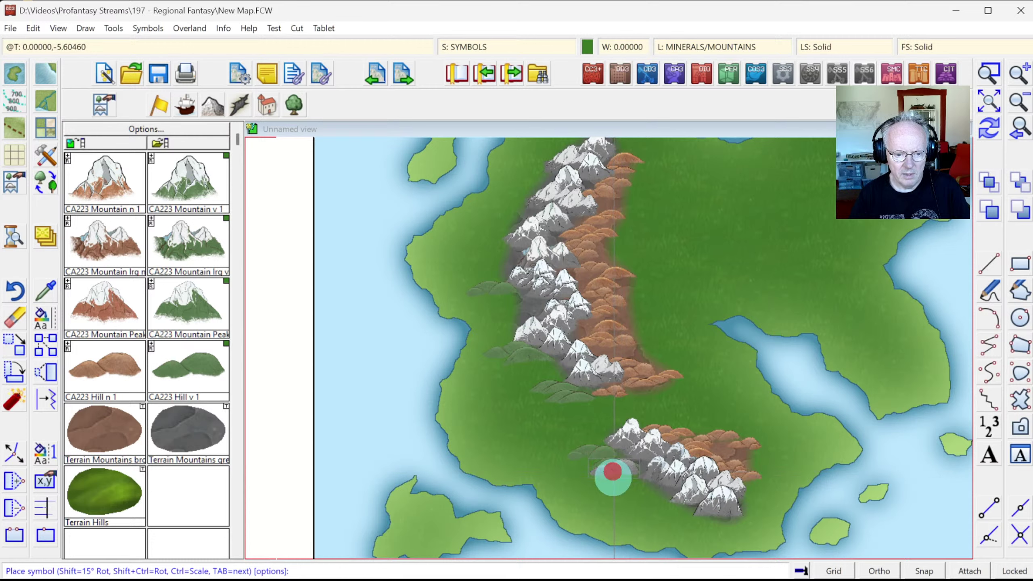
{"action": "left_click", "coordinate": [632, 487]}
{"action": "left_click", "coordinate": [661, 507]}
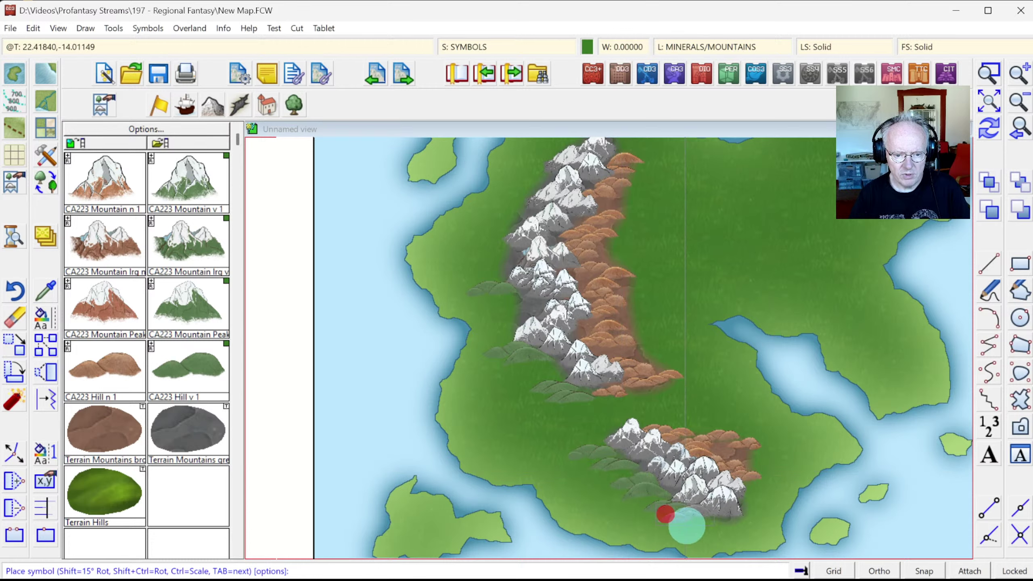
{"action": "left_click", "coordinate": [693, 528]}
{"action": "left_click", "coordinate": [734, 535]}
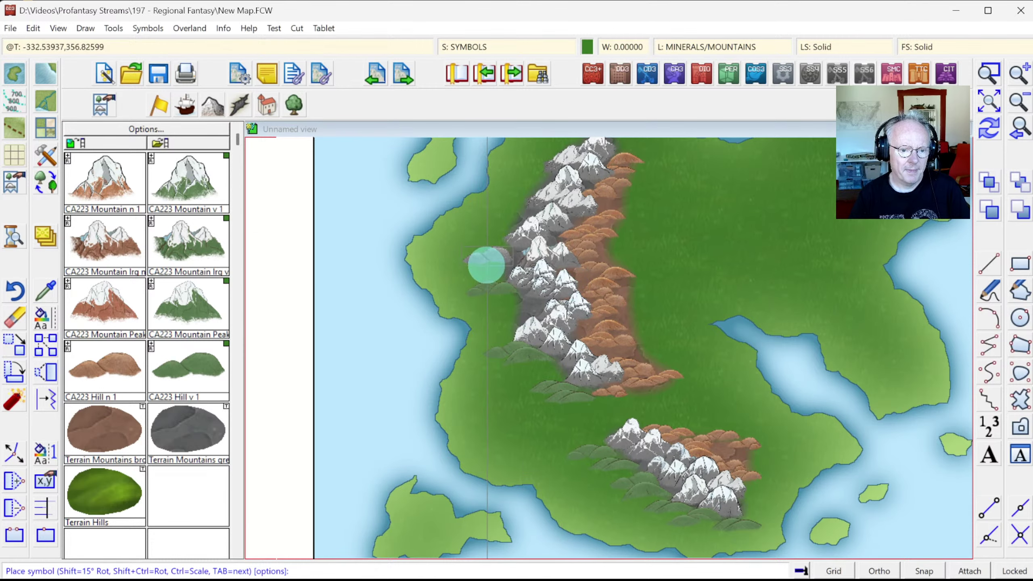
Step: Add four green hill symbols along the north-western flank of the long mountain range
{"action": "left_click", "coordinate": [489, 253]}
{"action": "left_click", "coordinate": [469, 253]}
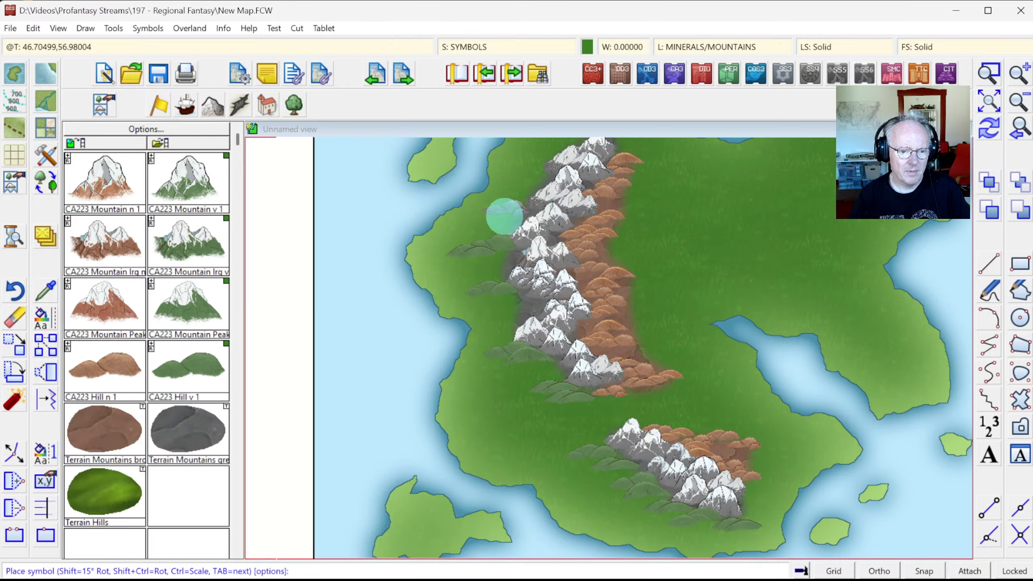
{"action": "left_click", "coordinate": [511, 210]}
{"action": "left_click", "coordinate": [526, 168]}
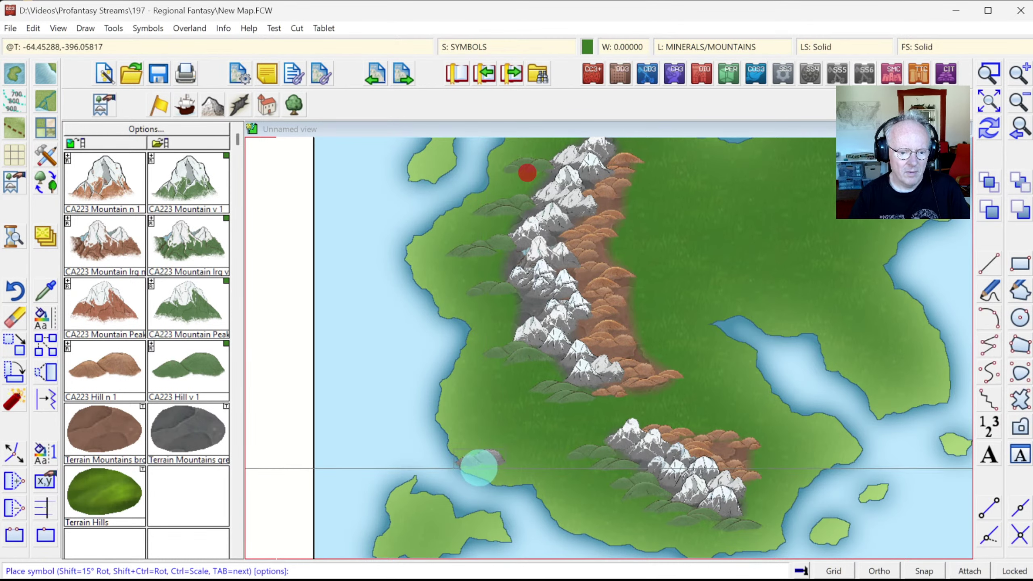
Step: Scatter five more green hill symbols on the lowlands near the western and southern coasts
{"action": "left_click", "coordinate": [506, 465]}
{"action": "left_click", "coordinate": [470, 420]}
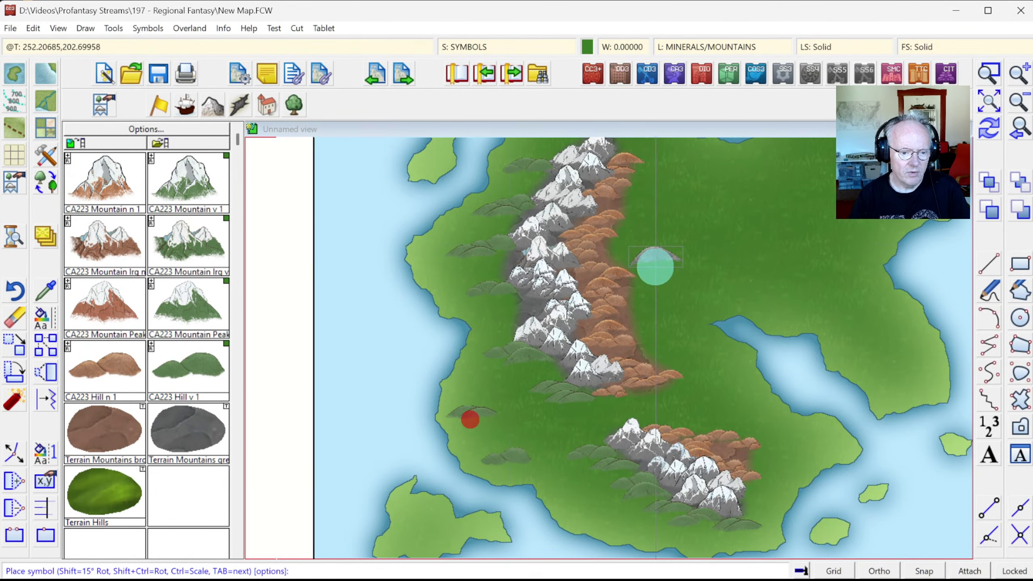
{"action": "left_click", "coordinate": [444, 267]}
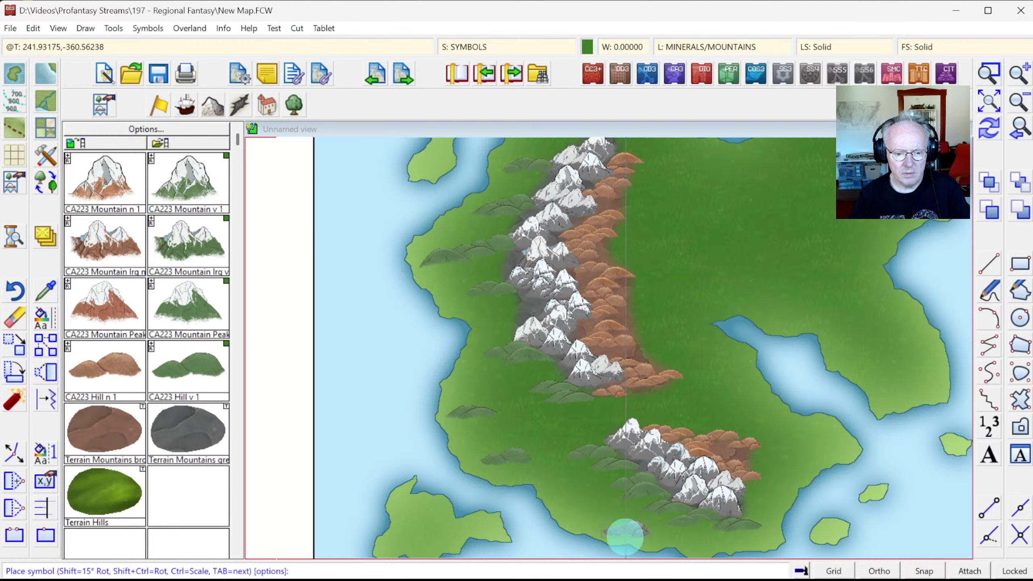
{"action": "left_click", "coordinate": [610, 526]}
{"action": "left_click", "coordinate": [710, 547]}
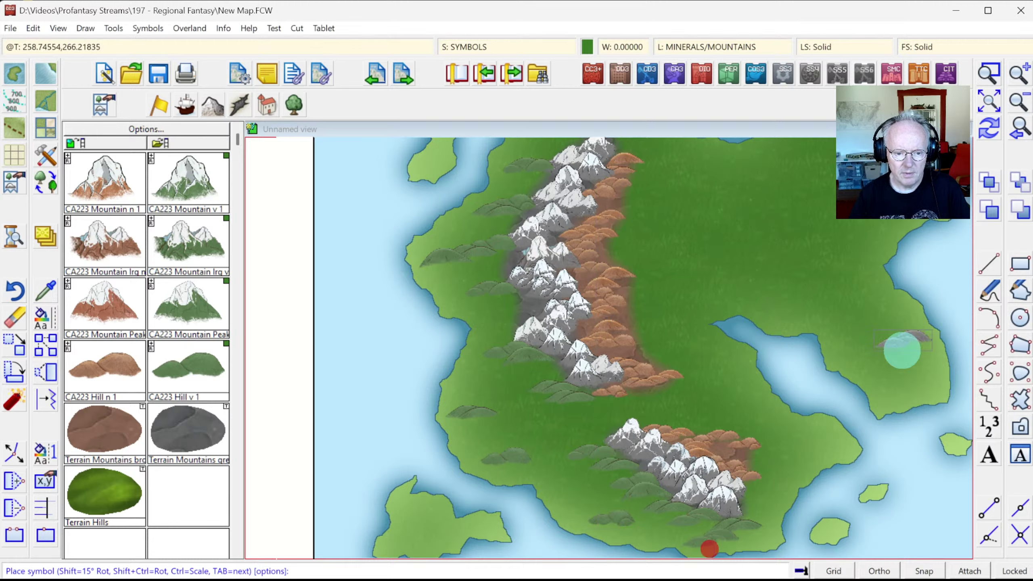
{"action": "left_click", "coordinate": [985, 133]}
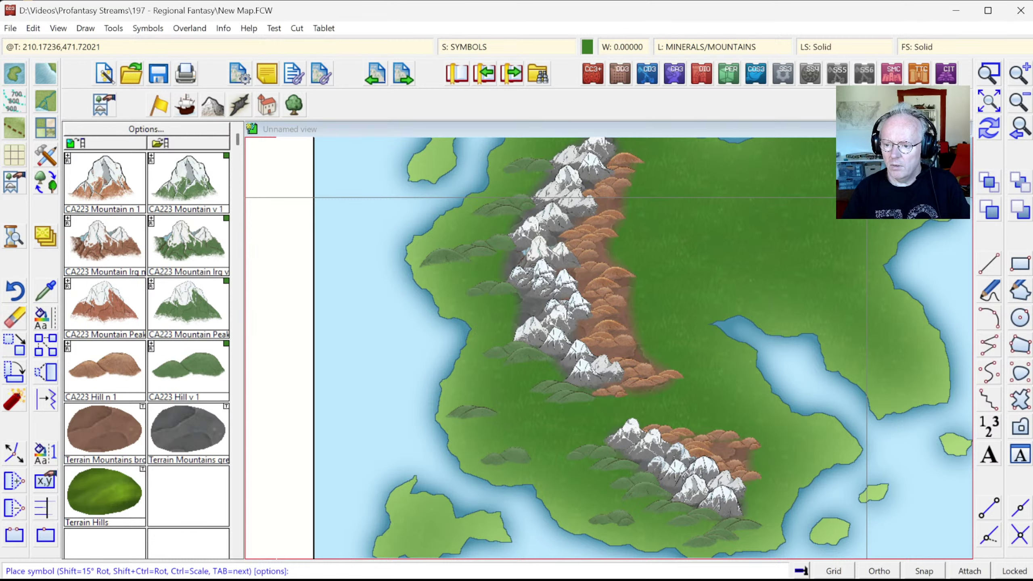
{"action": "key", "text": "Escape"}
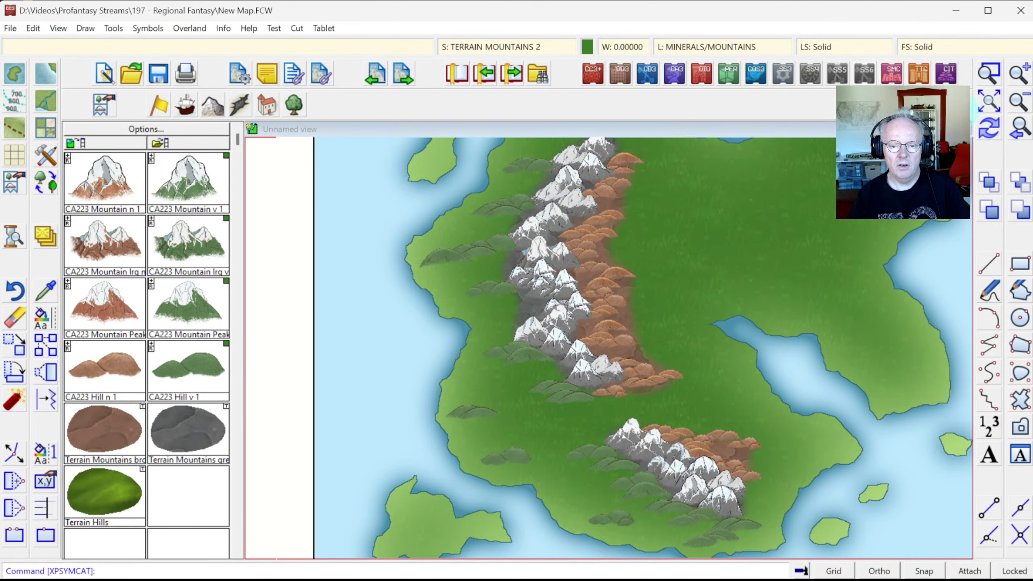
Step: Draw a winding River, Default path from the northern peak of the long range past the brown hills to the tip of the south-eastern inlet
{"action": "left_click", "coordinate": [990, 104]}
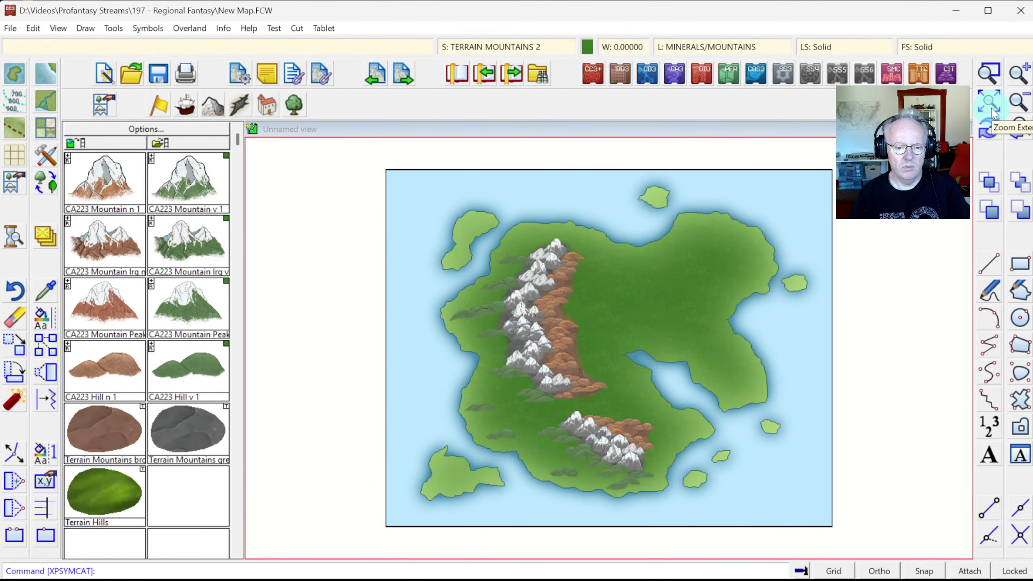
{"action": "left_click", "coordinate": [990, 74]}
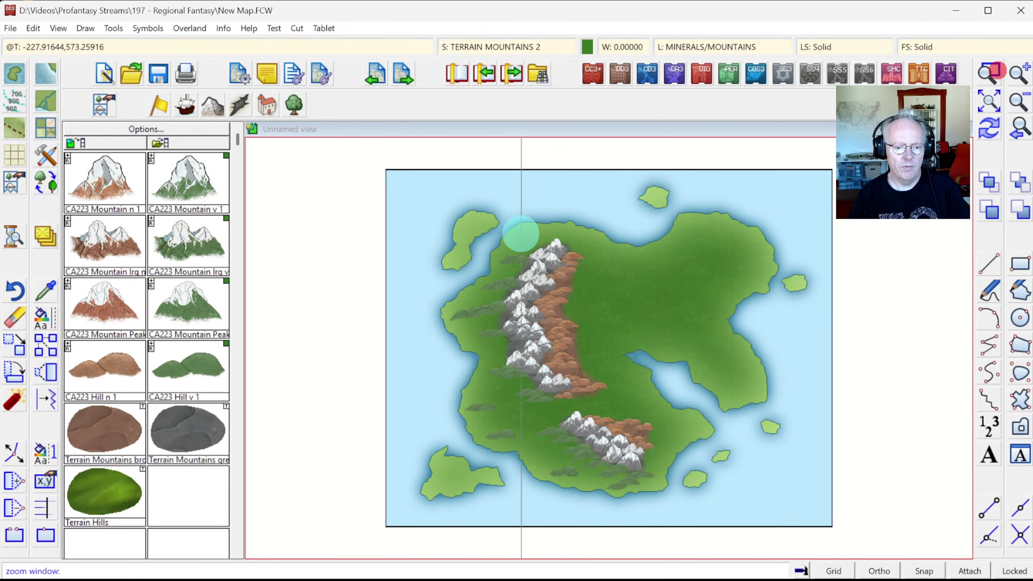
{"action": "left_click", "coordinate": [496, 222]}
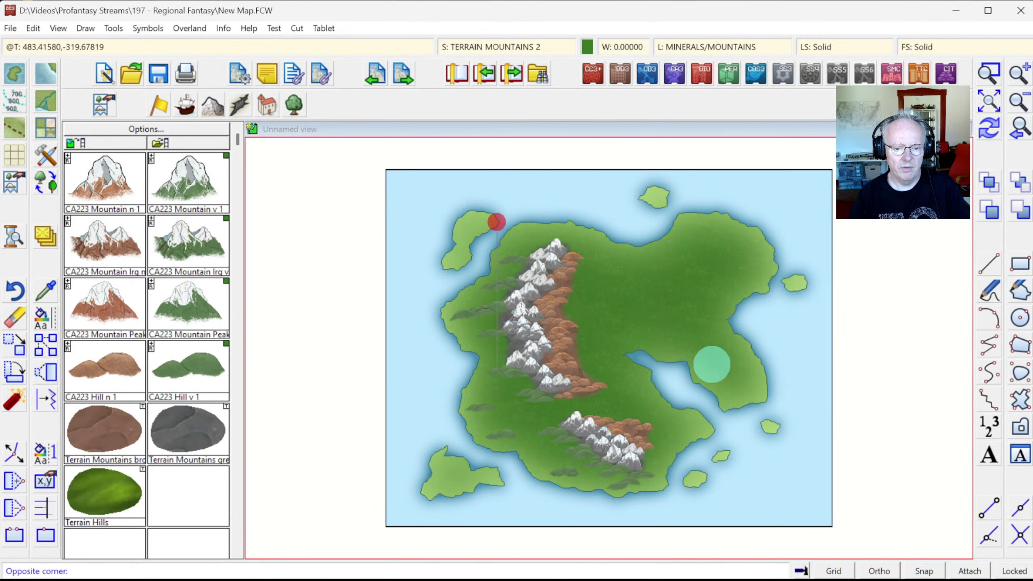
{"action": "left_click", "coordinate": [768, 406]}
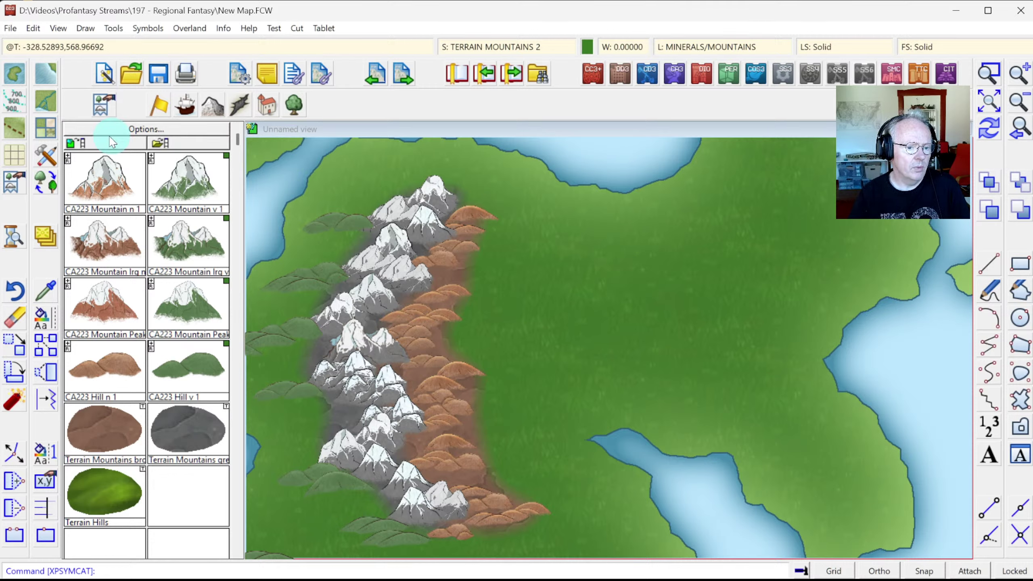
{"action": "left_click", "coordinate": [47, 100]}
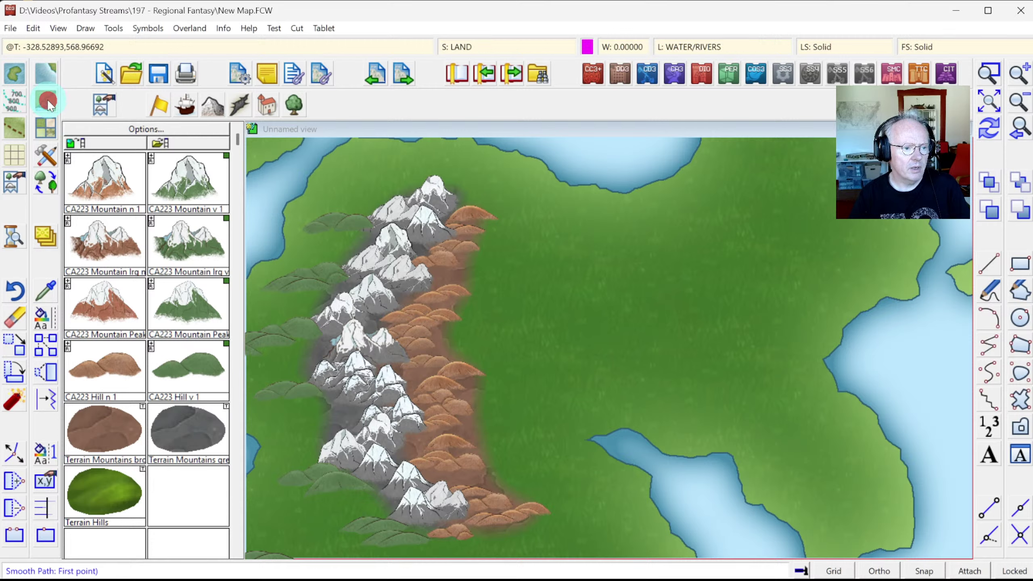
{"action": "right_click", "coordinate": [47, 101]}
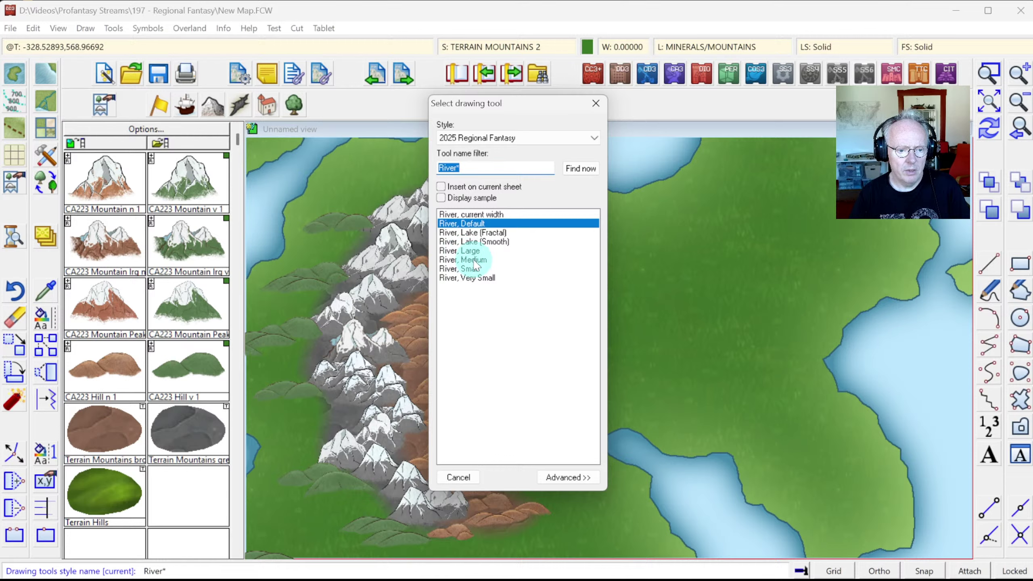
{"action": "double_click", "coordinate": [470, 224]}
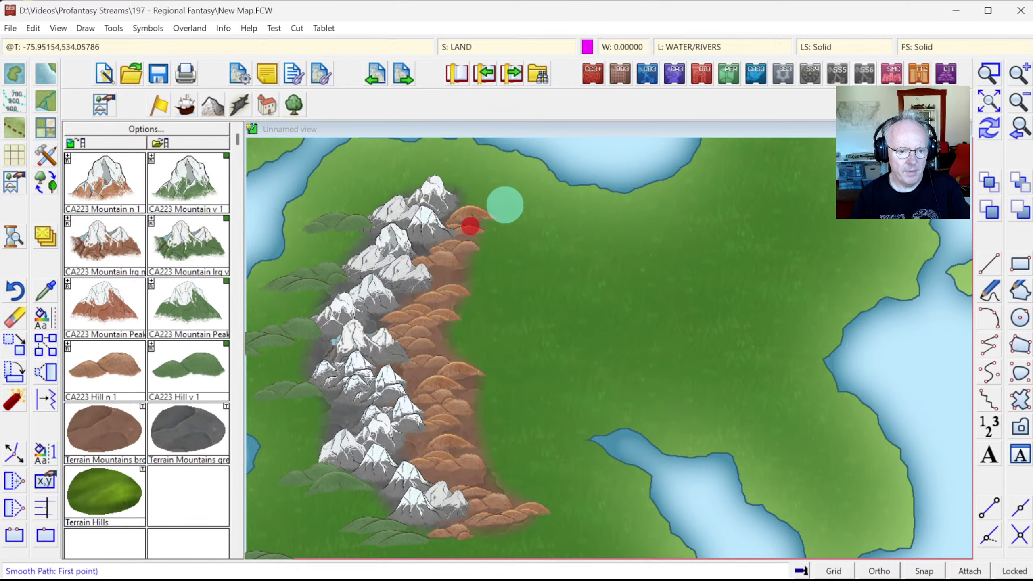
{"action": "left_click", "coordinate": [445, 196]}
{"action": "left_click", "coordinate": [482, 185]}
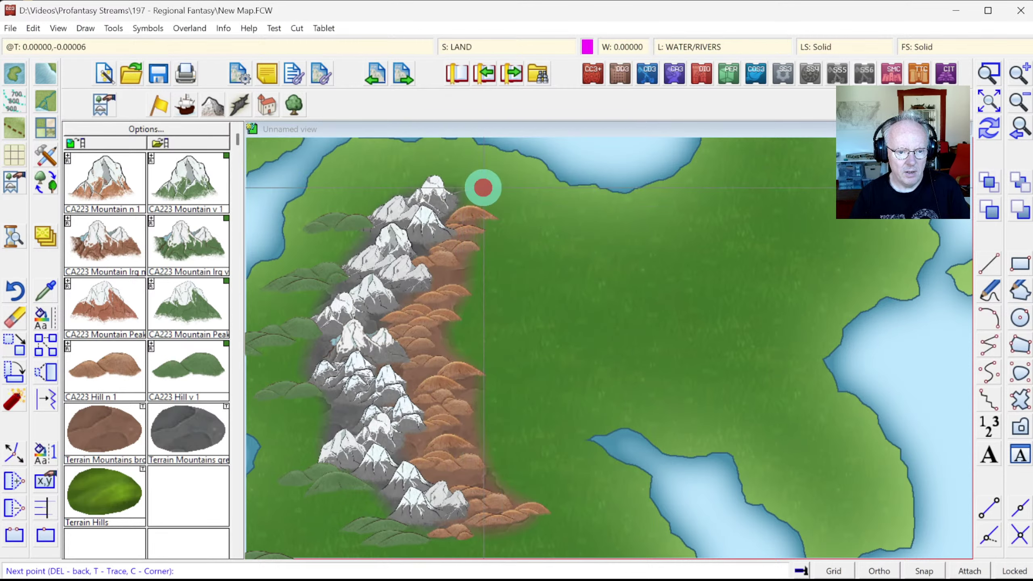
{"action": "left_click", "coordinate": [503, 199]}
{"action": "left_click", "coordinate": [521, 229]}
{"action": "left_click", "coordinate": [517, 256]}
{"action": "left_click", "coordinate": [505, 286]}
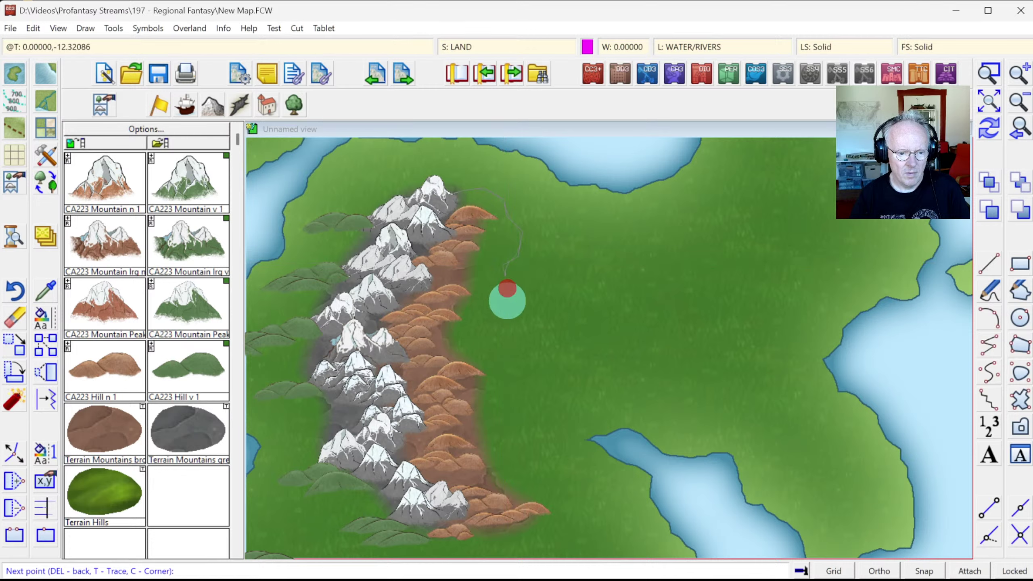
{"action": "left_click", "coordinate": [500, 311]}
{"action": "left_click", "coordinate": [484, 333]}
{"action": "left_click", "coordinate": [546, 393]}
{"action": "left_click", "coordinate": [536, 421]}
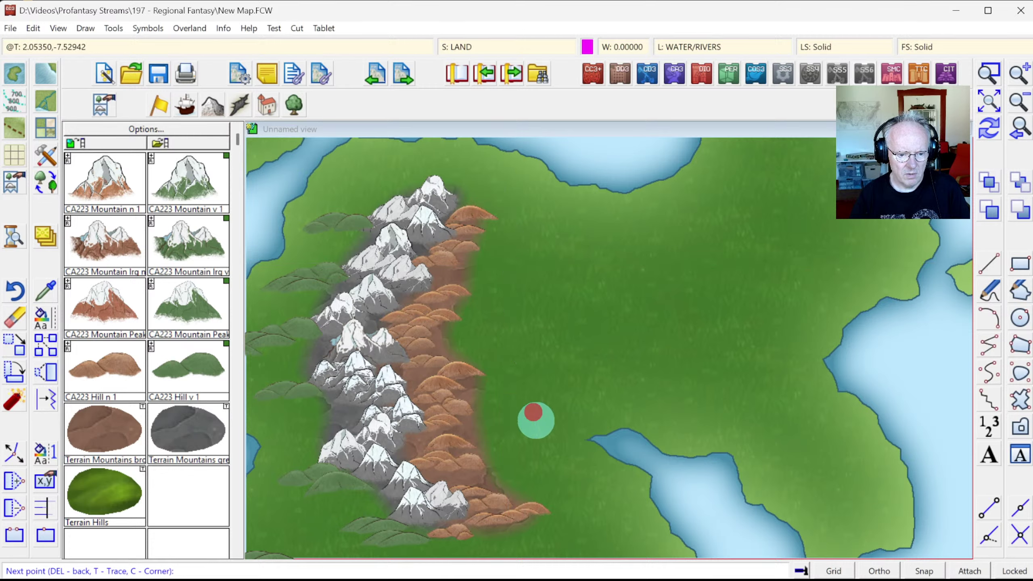
{"action": "left_click", "coordinate": [575, 440]}
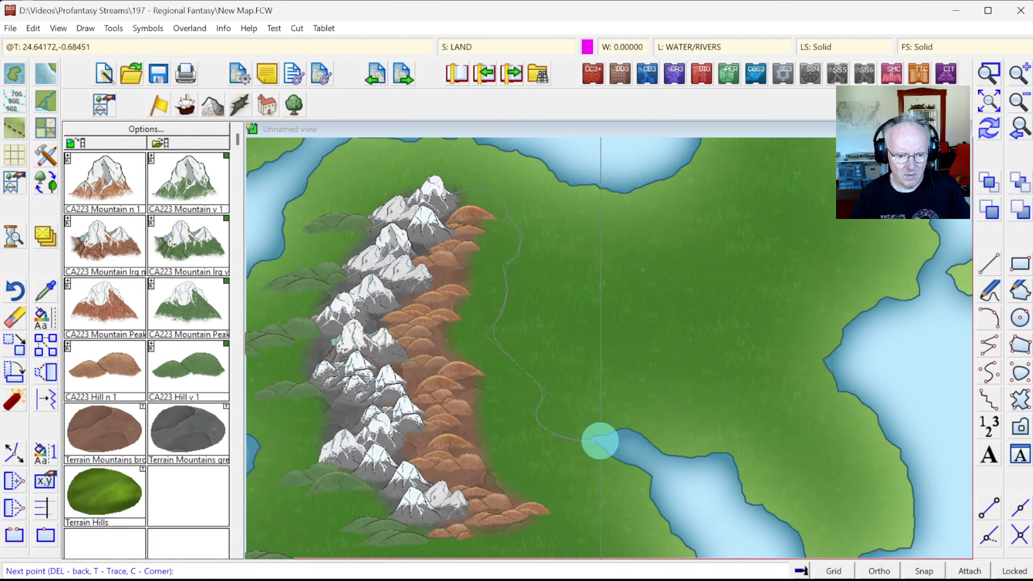
{"action": "left_click", "coordinate": [600, 440]}
{"action": "right_click", "coordinate": [600, 440]}
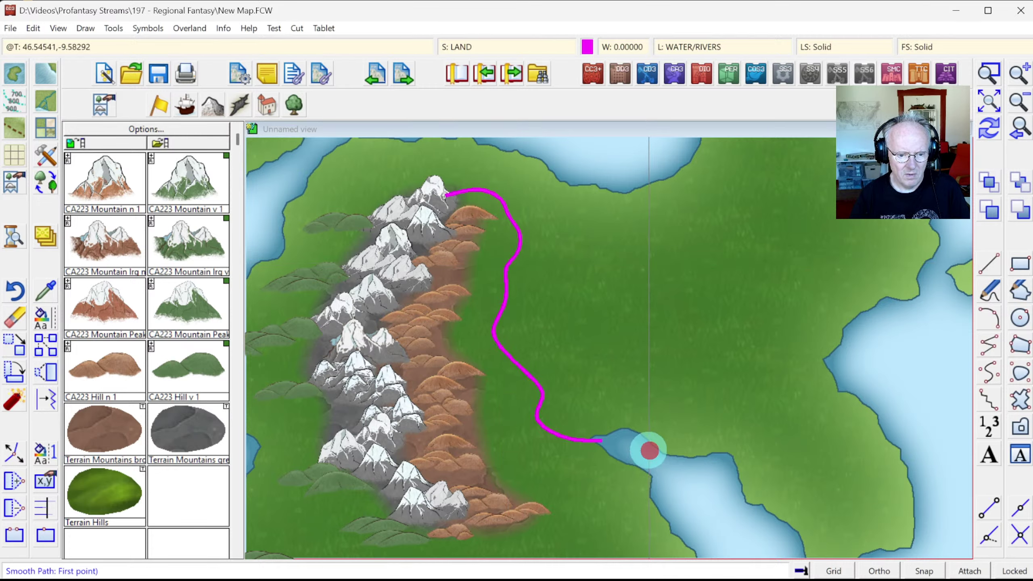
{"action": "left_click", "coordinate": [988, 130]}
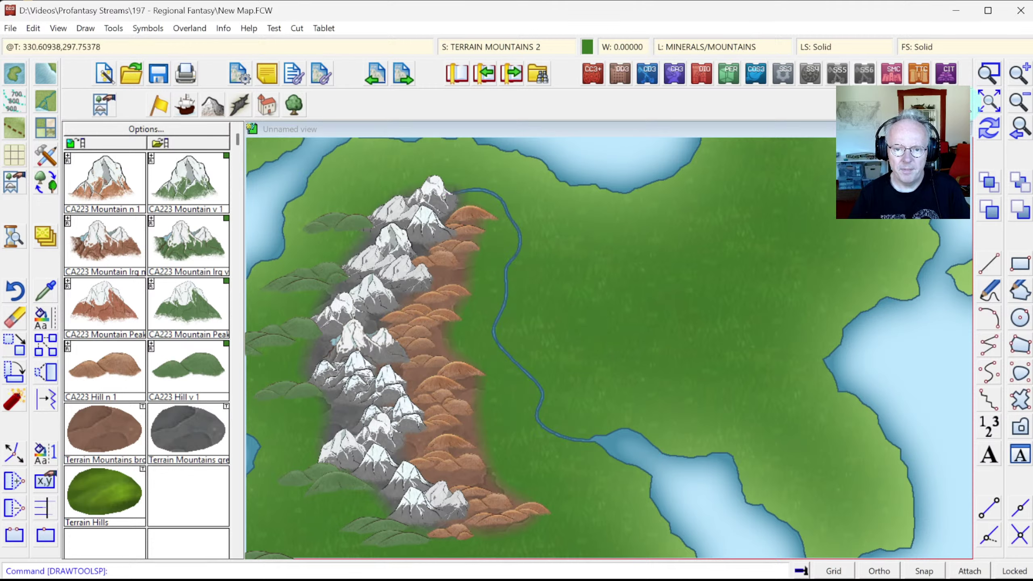
Step: Inspect where the river meets the inlet, copy the river's properties as current and change its line width to 3
{"action": "left_click", "coordinate": [537, 417]}
{"action": "left_click", "coordinate": [639, 487]}
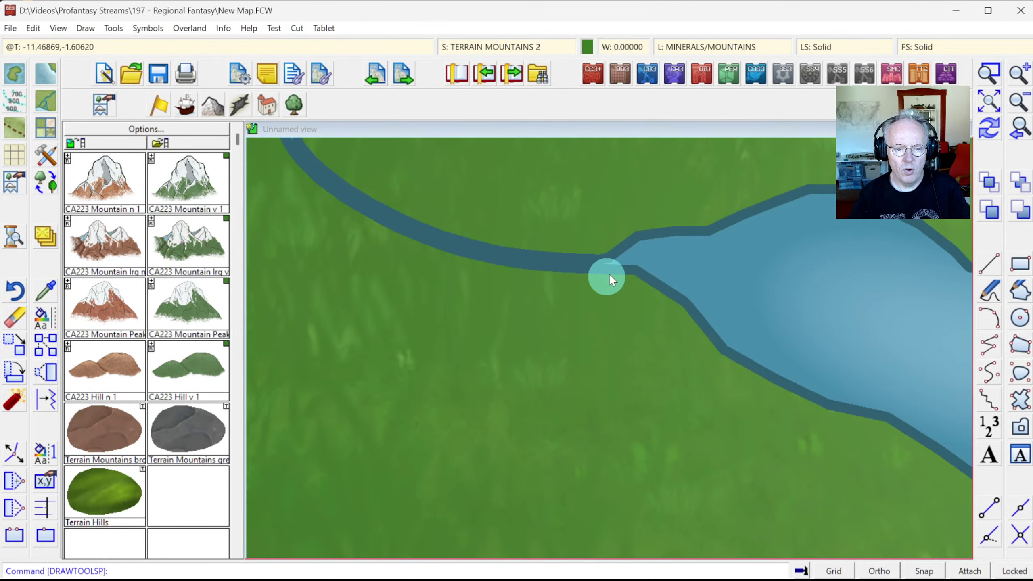
{"action": "left_click", "coordinate": [1013, 129]}
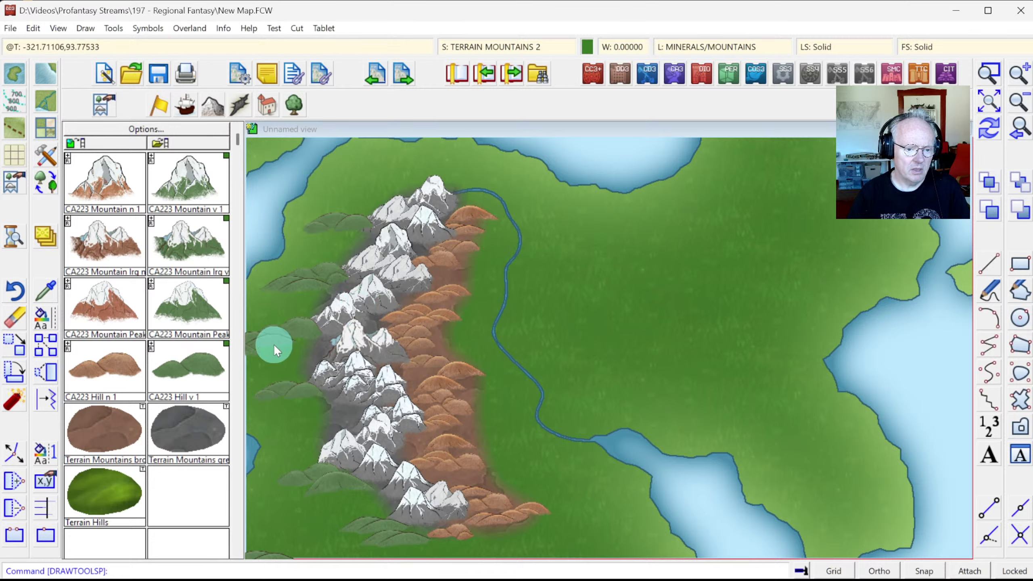
{"action": "left_click", "coordinate": [44, 296]}
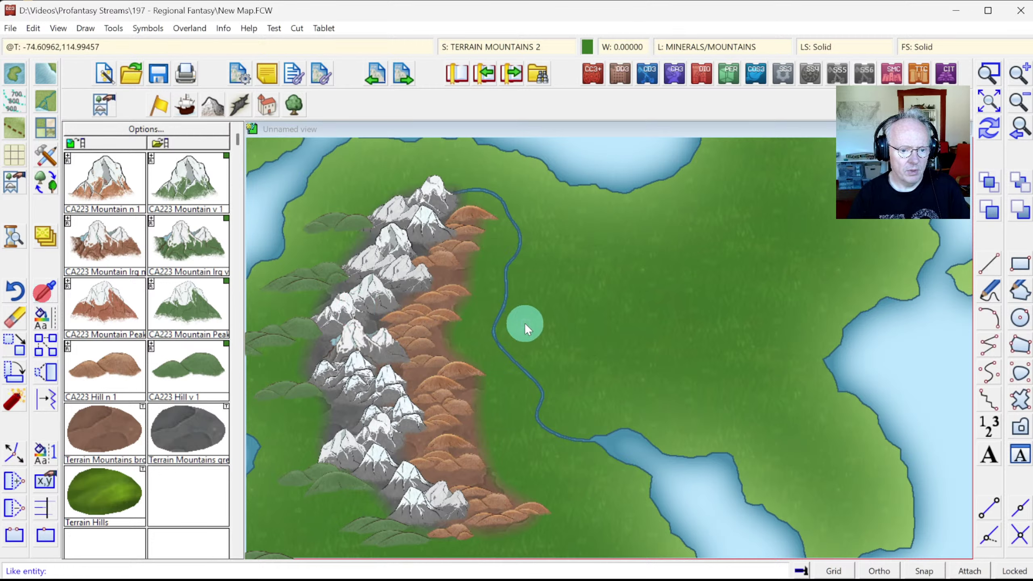
{"action": "left_click", "coordinate": [500, 315]}
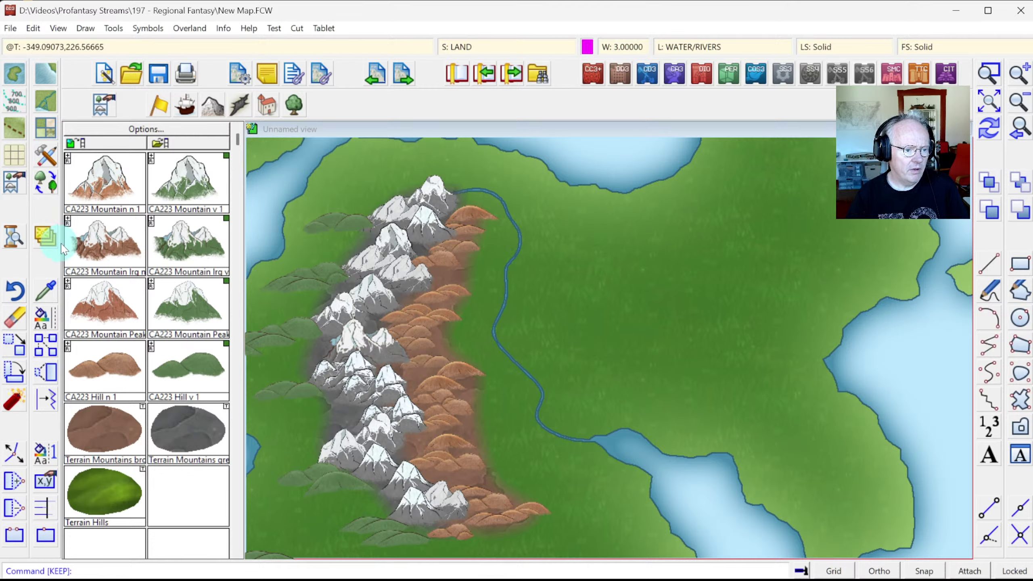
{"action": "right_click", "coordinate": [47, 320]}
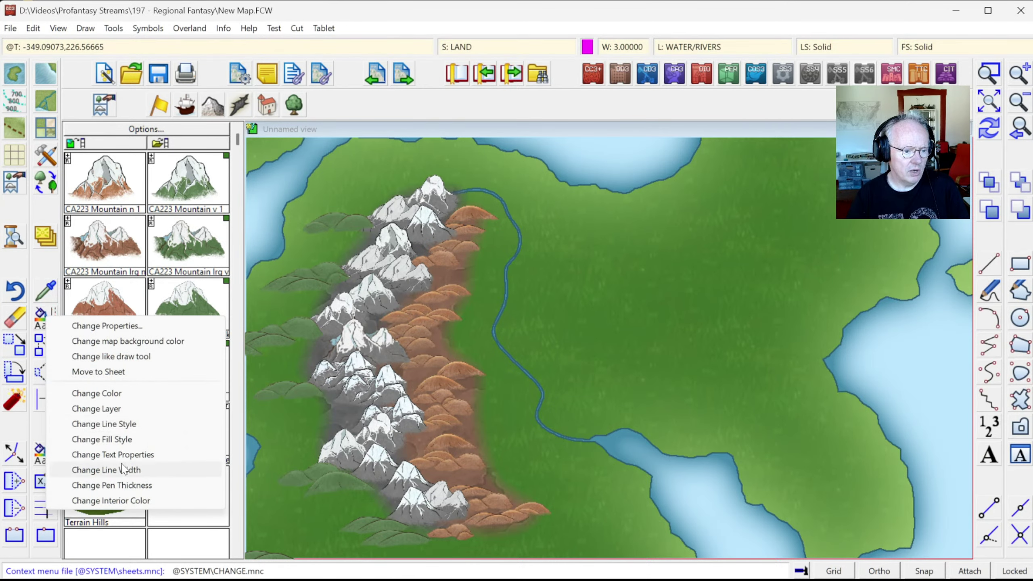
{"action": "left_click", "coordinate": [131, 471]}
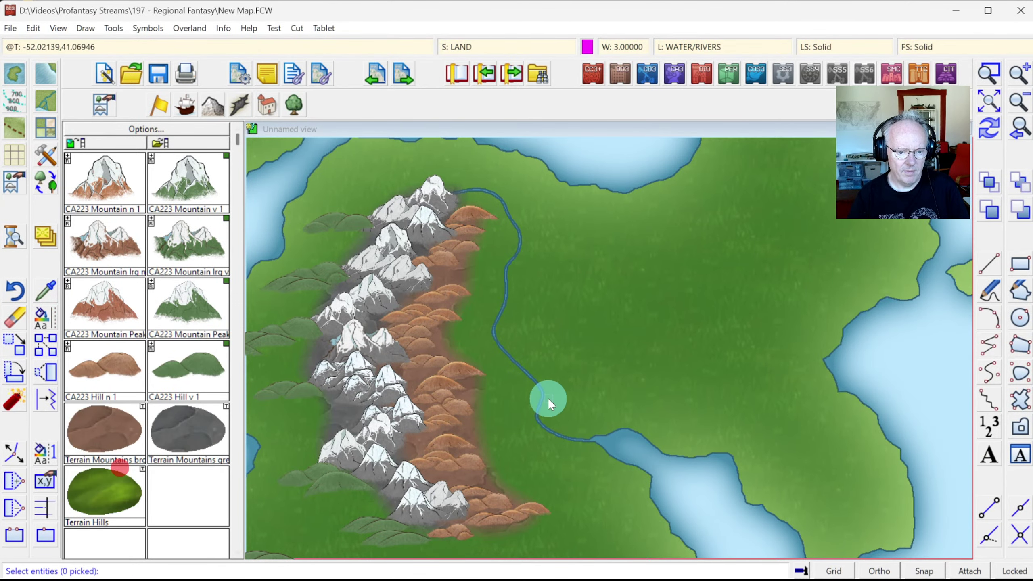
{"action": "right_click", "coordinate": [589, 363]}
{"action": "key", "text": "Return"}
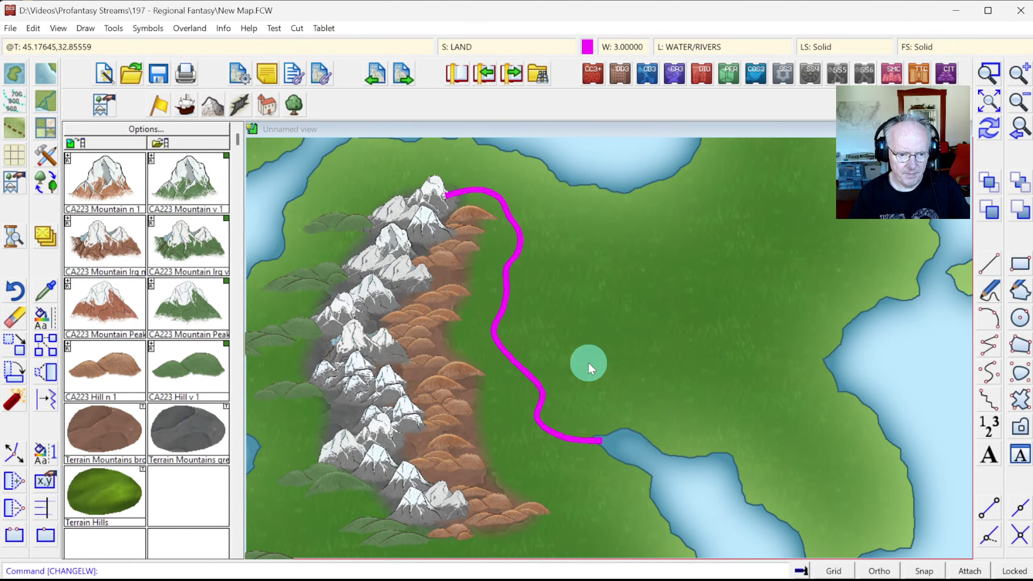
{"action": "left_click", "coordinate": [988, 123]}
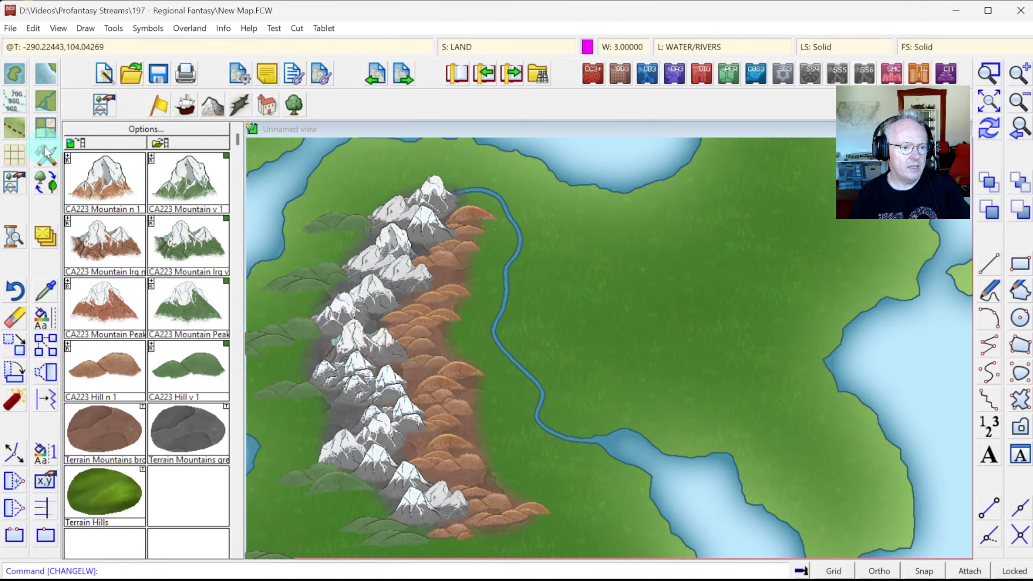
Step: Draw a River, current width path with line width 5 from the north-eastern lowlands down to the tip of the south-eastern inlet
{"action": "left_click", "coordinate": [52, 101]}
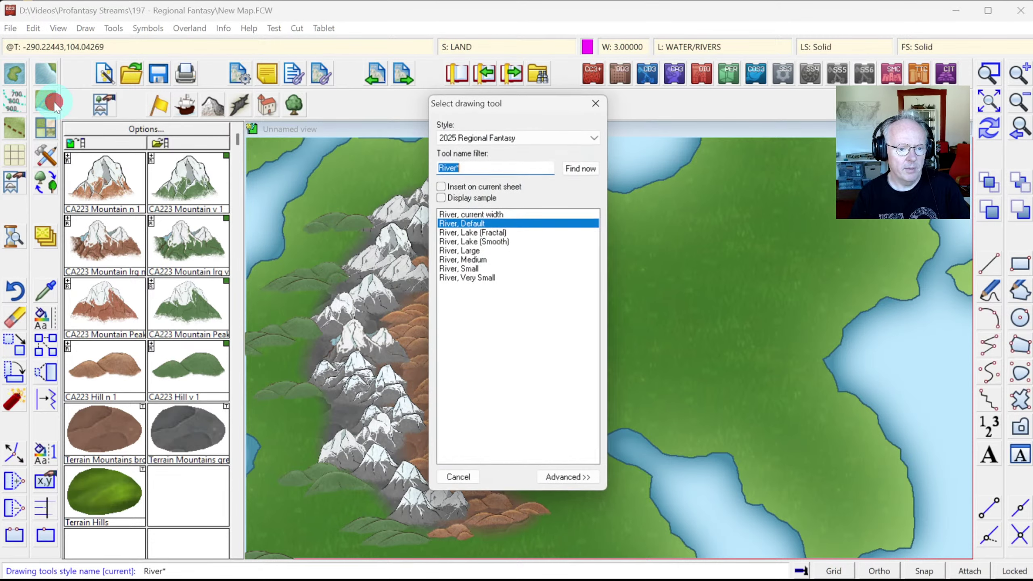
{"action": "double_click", "coordinate": [468, 214]}
{"action": "left_click", "coordinate": [628, 47]}
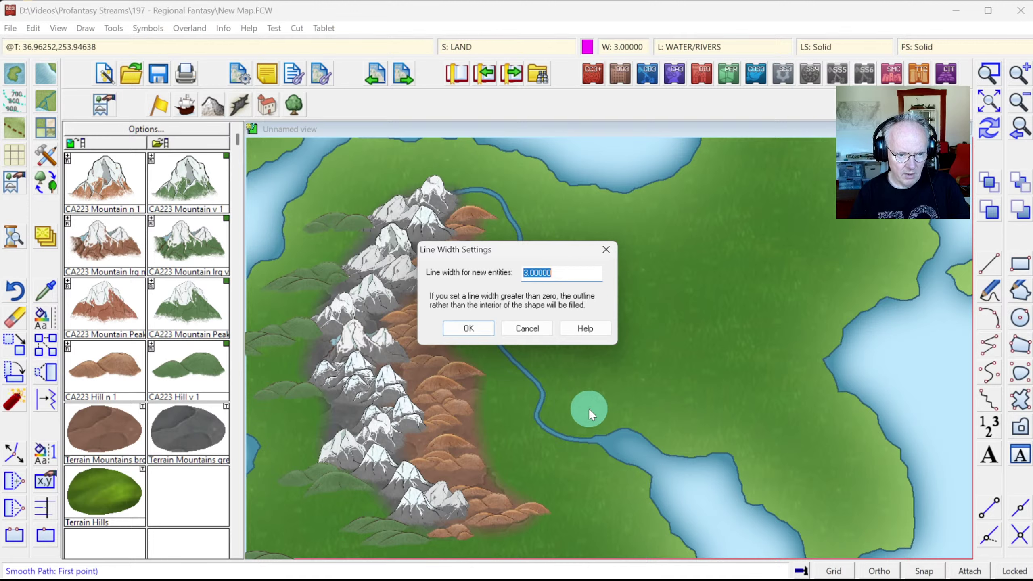
{"action": "type", "text": "5"}
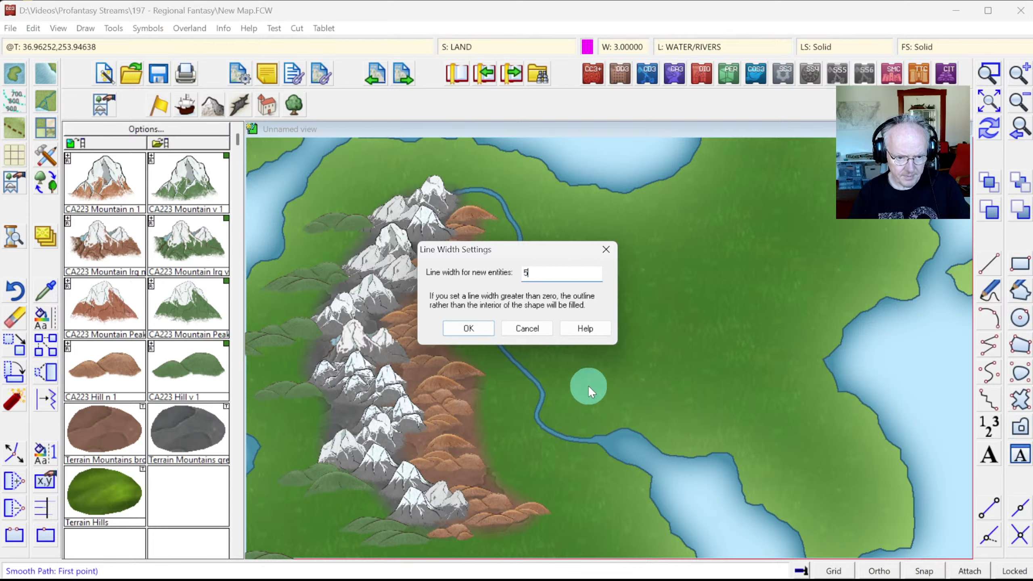
{"action": "left_click", "coordinate": [487, 326]}
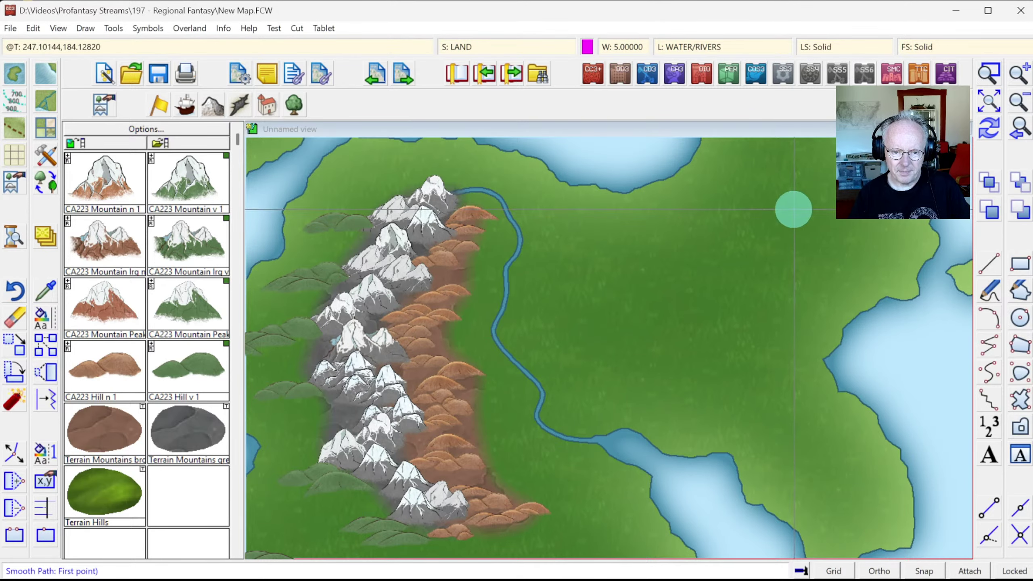
{"action": "mouse_move", "coordinate": [793, 211]}
{"action": "left_mouse_down"}
{"action": "mouse_move", "coordinate": [735, 250]}
{"action": "mouse_move", "coordinate": [733, 297]}
{"action": "mouse_move", "coordinate": [701, 313]}
{"action": "mouse_move", "coordinate": [709, 358]}
{"action": "mouse_move", "coordinate": [695, 381]}
{"action": "mouse_move", "coordinate": [643, 384]}
{"action": "mouse_move", "coordinate": [628, 433]}
{"action": "left_mouse_up"}
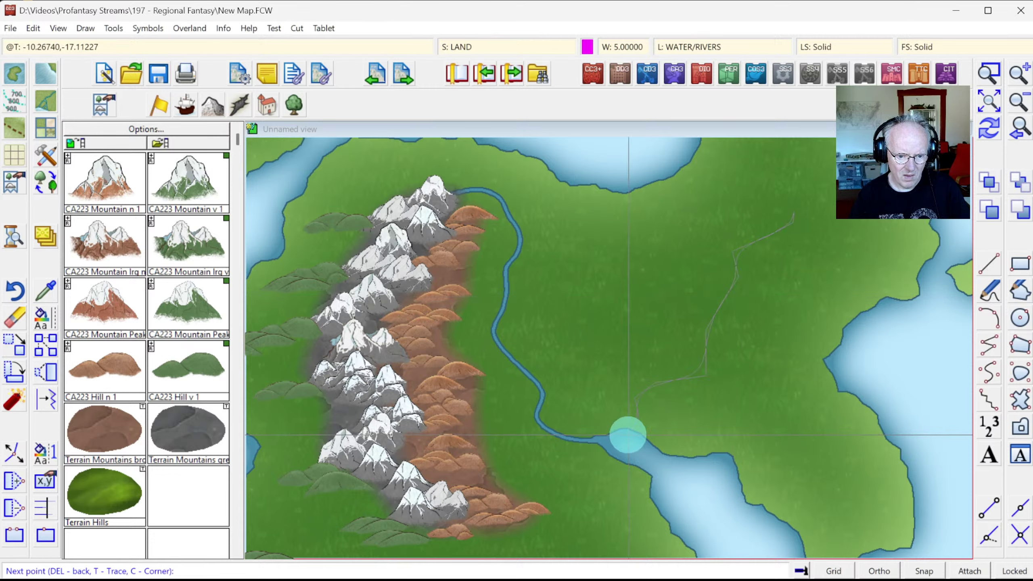
{"action": "right_click", "coordinate": [627, 433]}
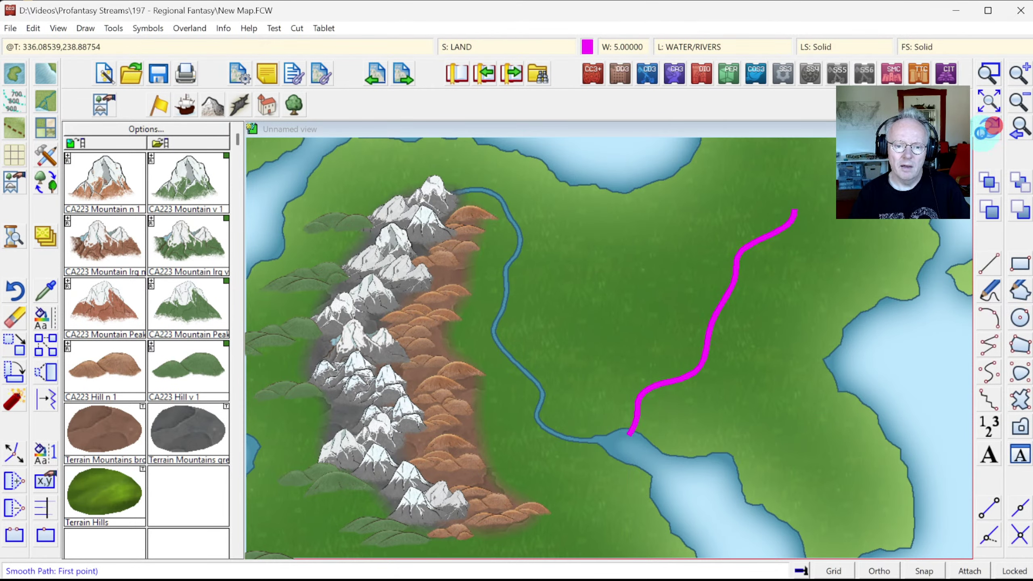
{"action": "left_click", "coordinate": [989, 129]}
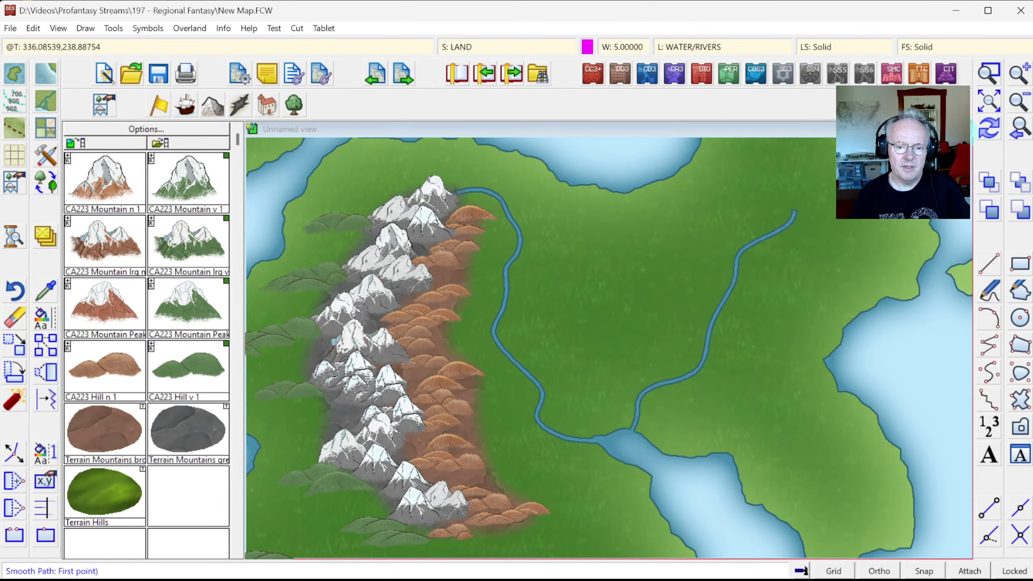
Step: Draw a small River, Lake (Smooth) shape over the northern source of the new eastern river
{"action": "left_click", "coordinate": [45, 108]}
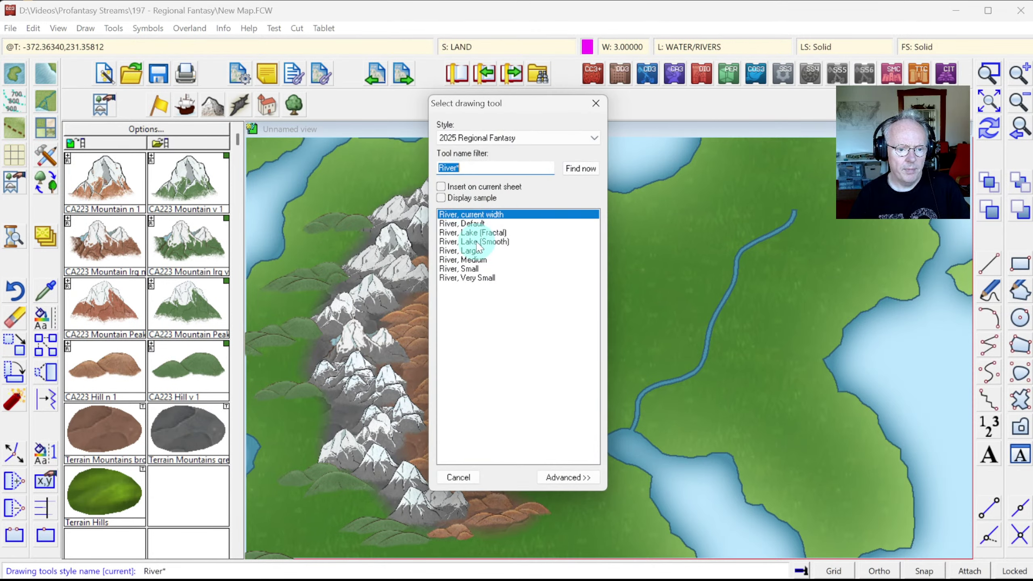
{"action": "double_click", "coordinate": [470, 242]}
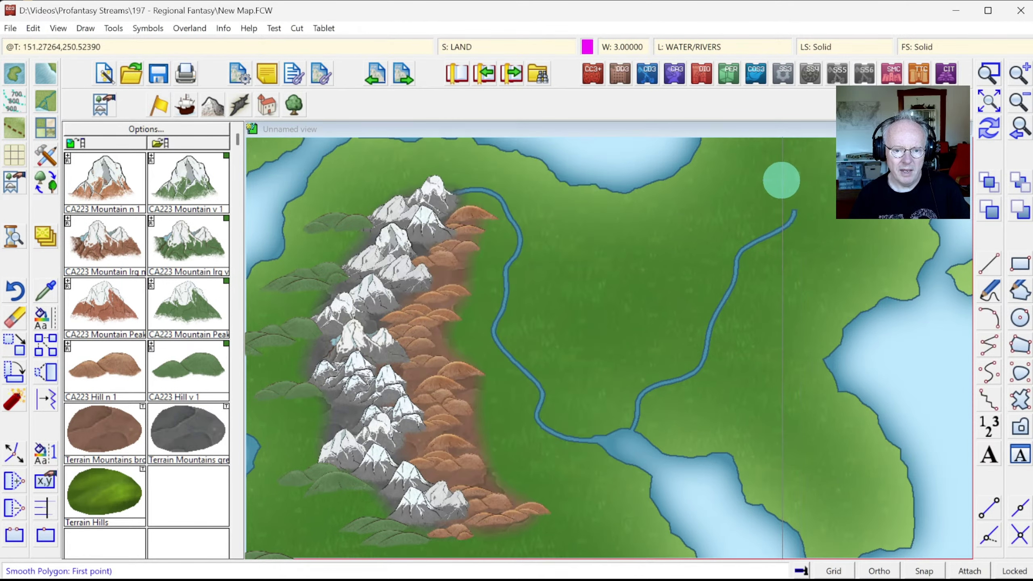
{"action": "left_click", "coordinate": [777, 185]}
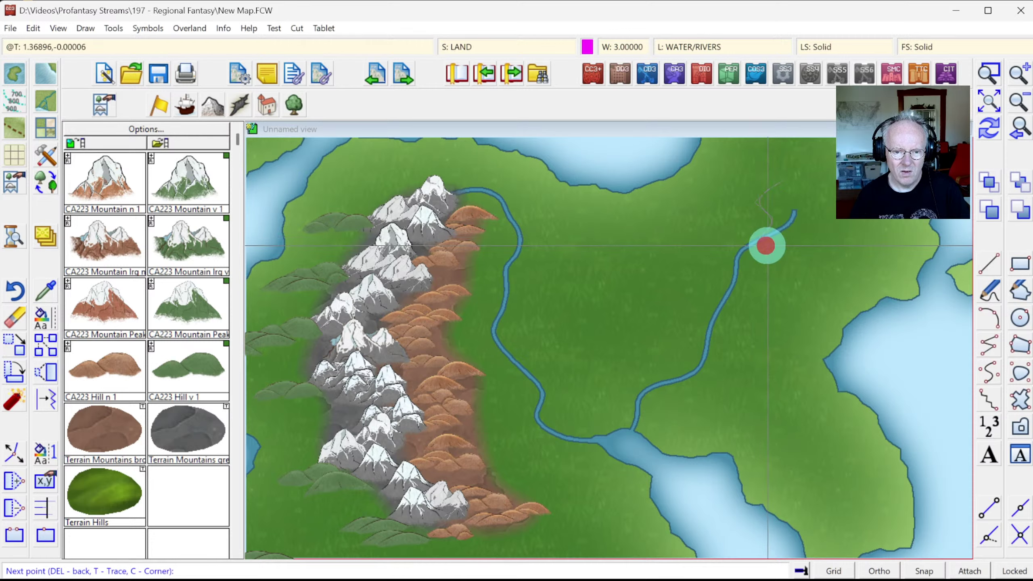
{"action": "left_click", "coordinate": [764, 242]}
{"action": "left_click", "coordinate": [823, 201]}
{"action": "left_click", "coordinate": [807, 185]}
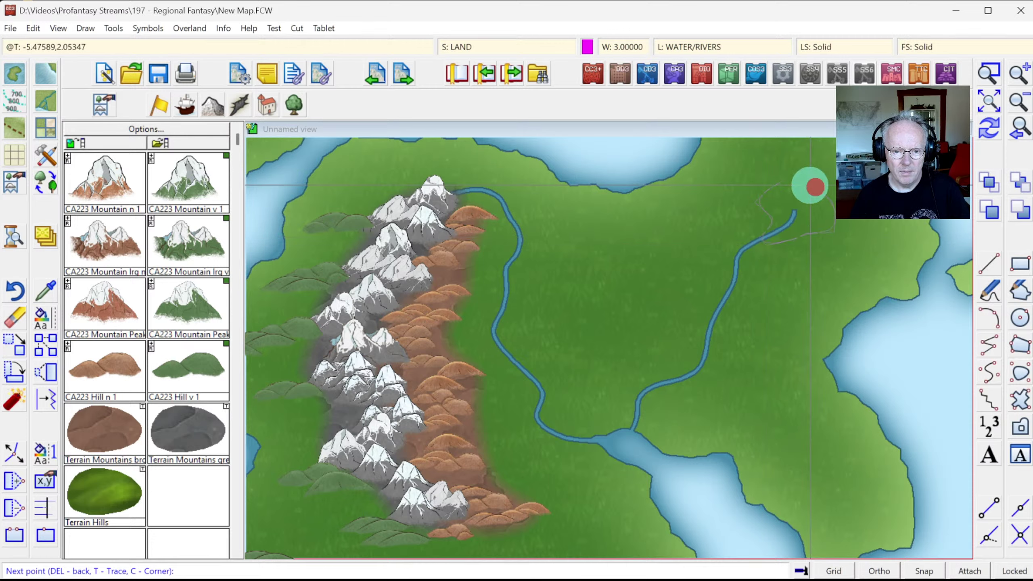
{"action": "right_click", "coordinate": [809, 186]}
{"action": "left_click", "coordinate": [991, 127]}
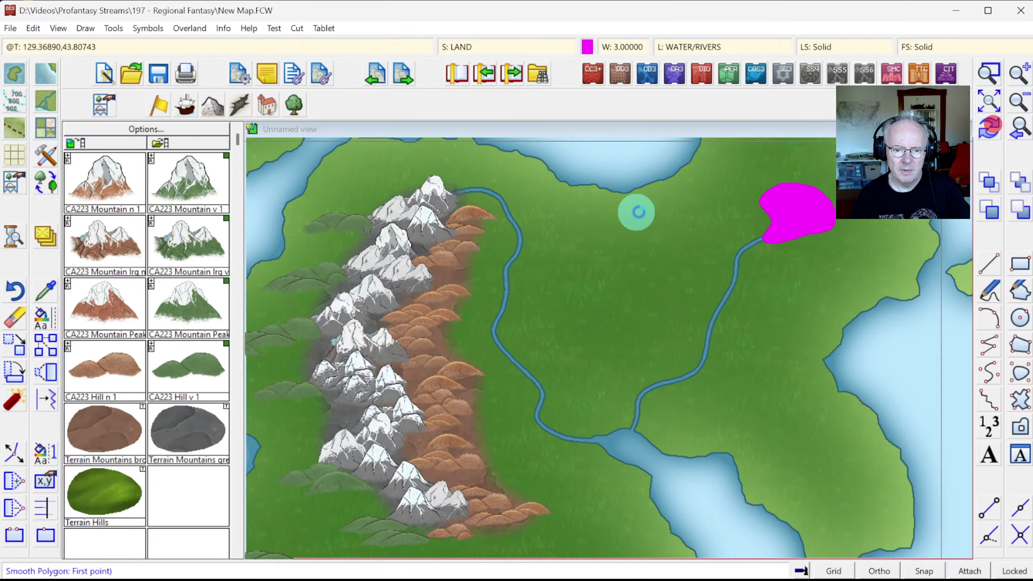
{"action": "right_click", "coordinate": [473, 239]}
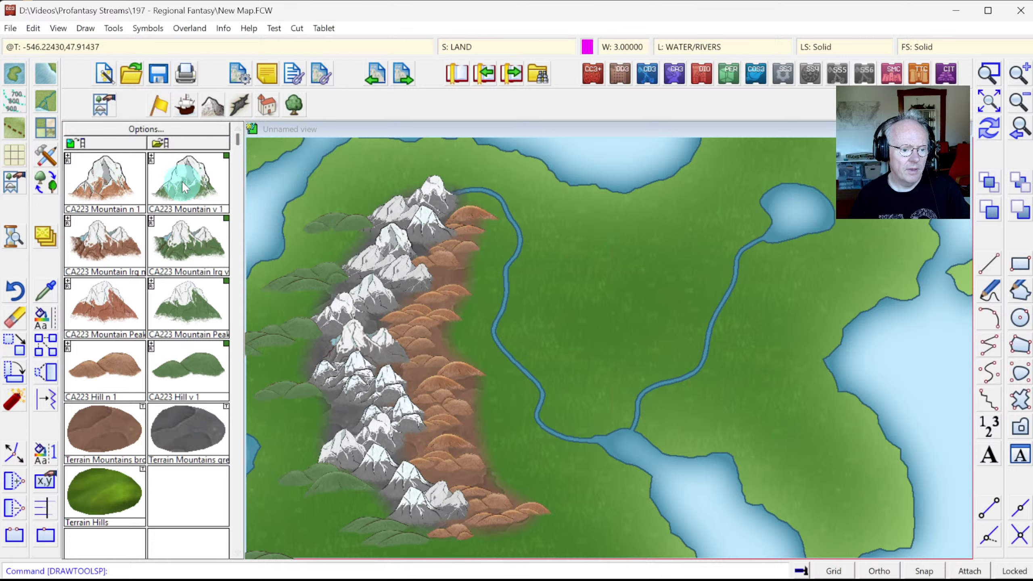
Step: Copy a green hill's properties as current and place seven CA223 Hill v symbols around the north-eastern lake
{"action": "left_click", "coordinate": [38, 292]}
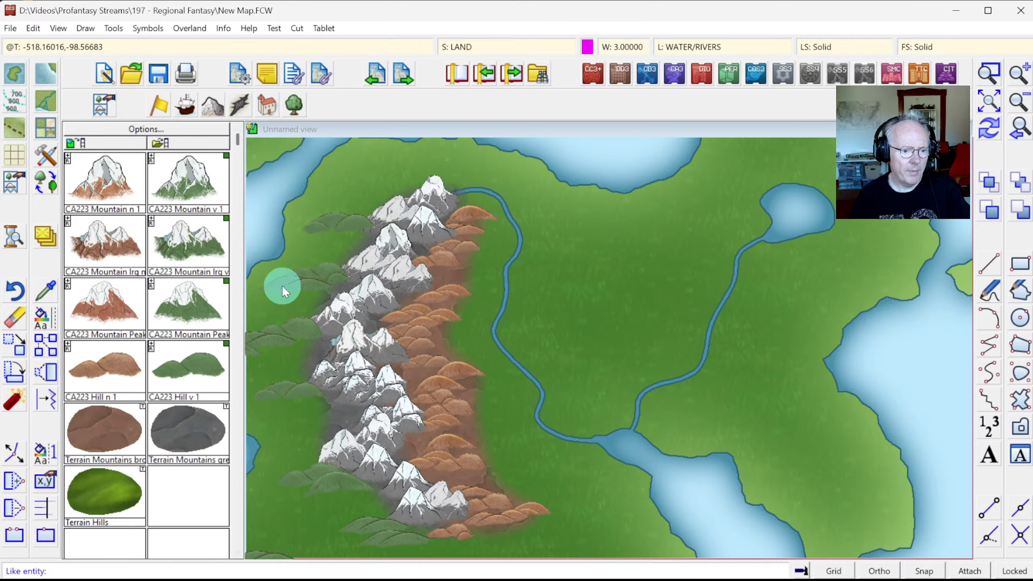
{"action": "left_click", "coordinate": [279, 278]}
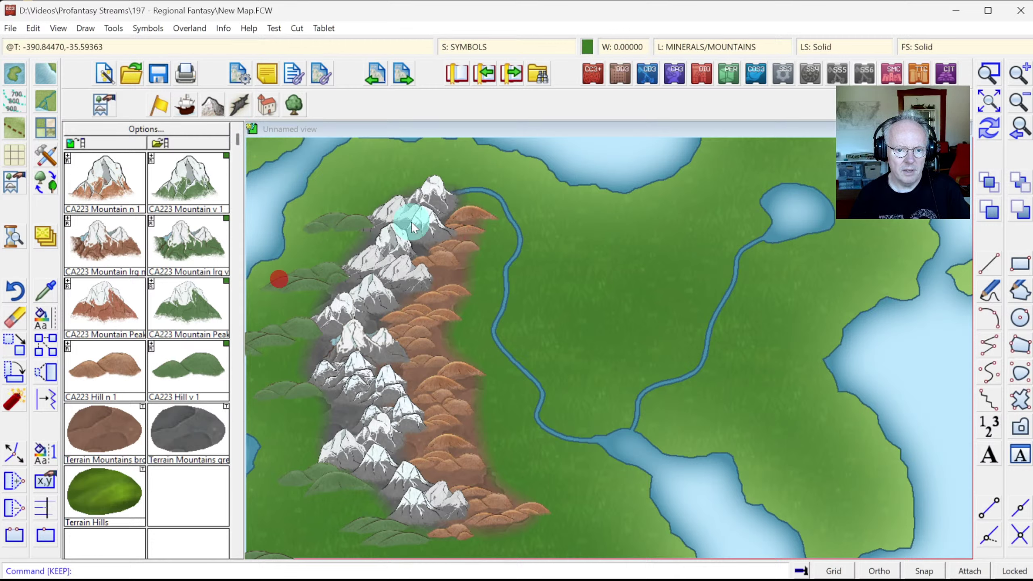
{"action": "left_click", "coordinate": [181, 371]}
{"action": "left_click", "coordinate": [791, 180]}
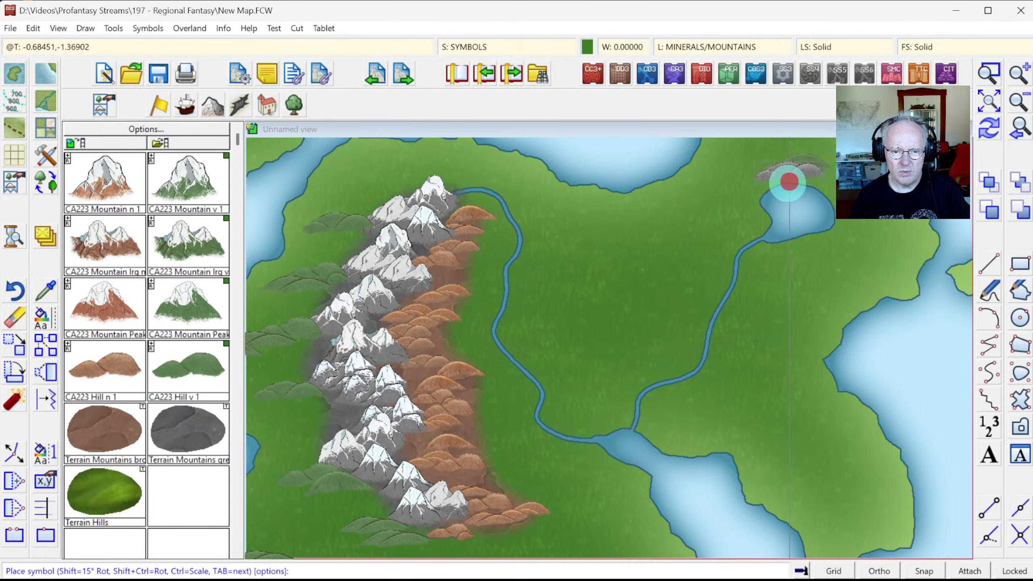
{"action": "left_click", "coordinate": [745, 191]}
{"action": "left_click", "coordinate": [730, 232]}
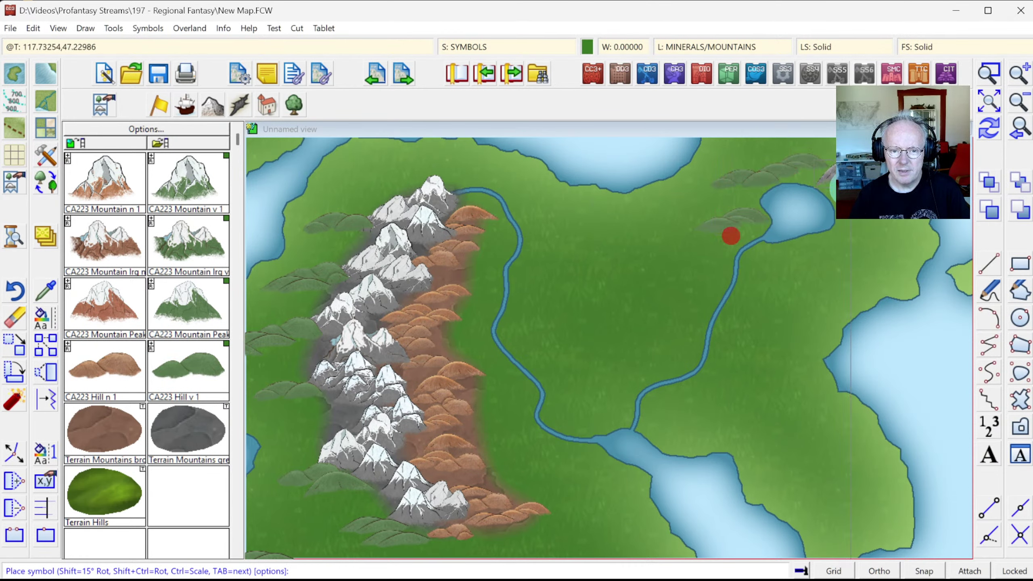
{"action": "left_click", "coordinate": [834, 186]}
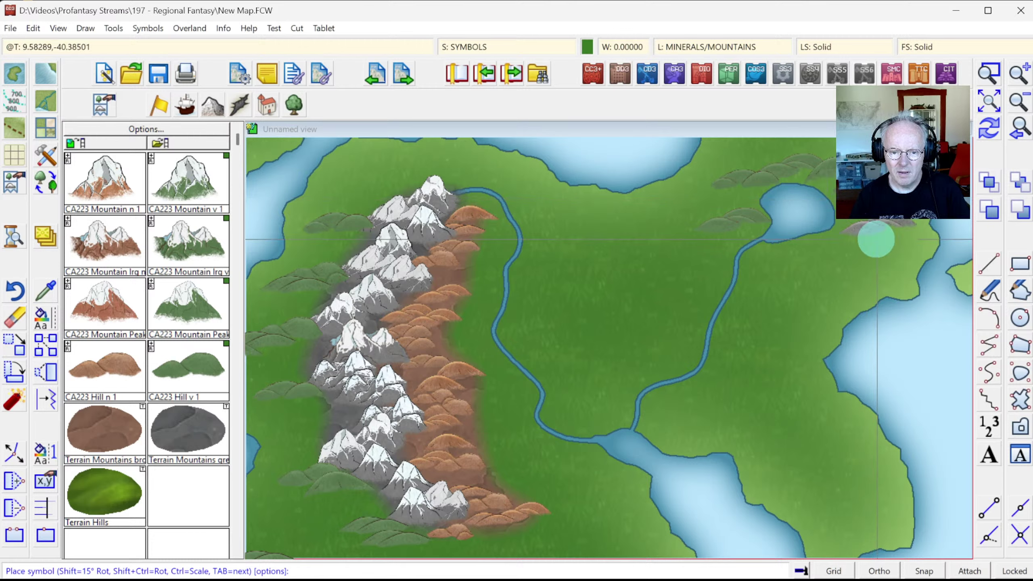
{"action": "left_click", "coordinate": [869, 235]}
{"action": "left_click", "coordinate": [829, 253]}
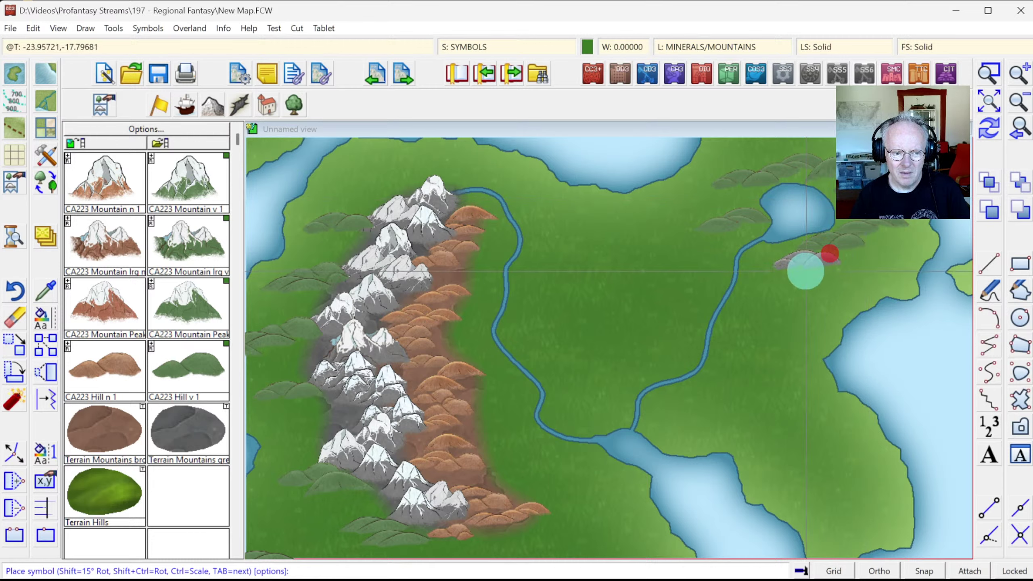
{"action": "left_click", "coordinate": [787, 267]}
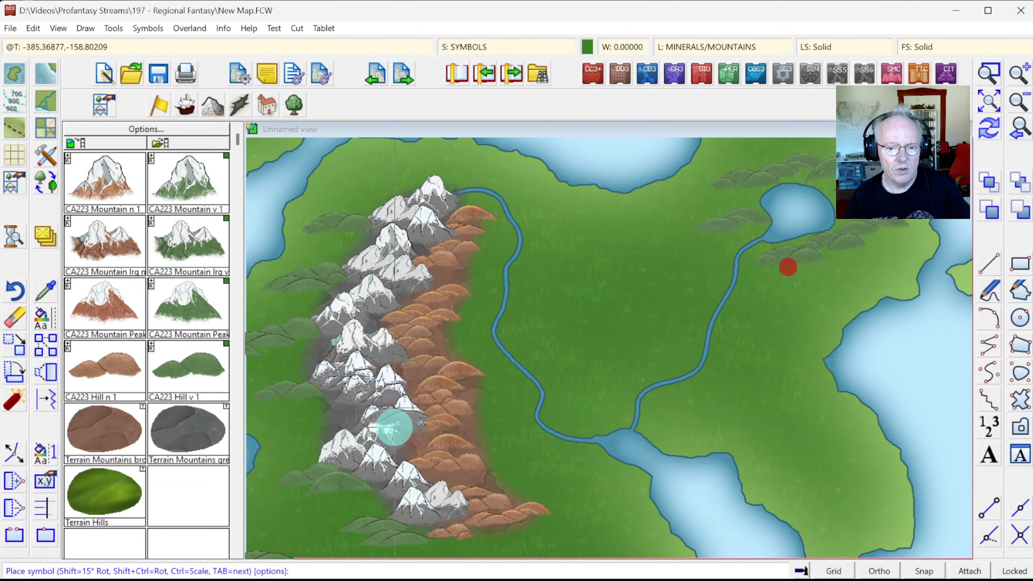
{"action": "right_click", "coordinate": [391, 423]}
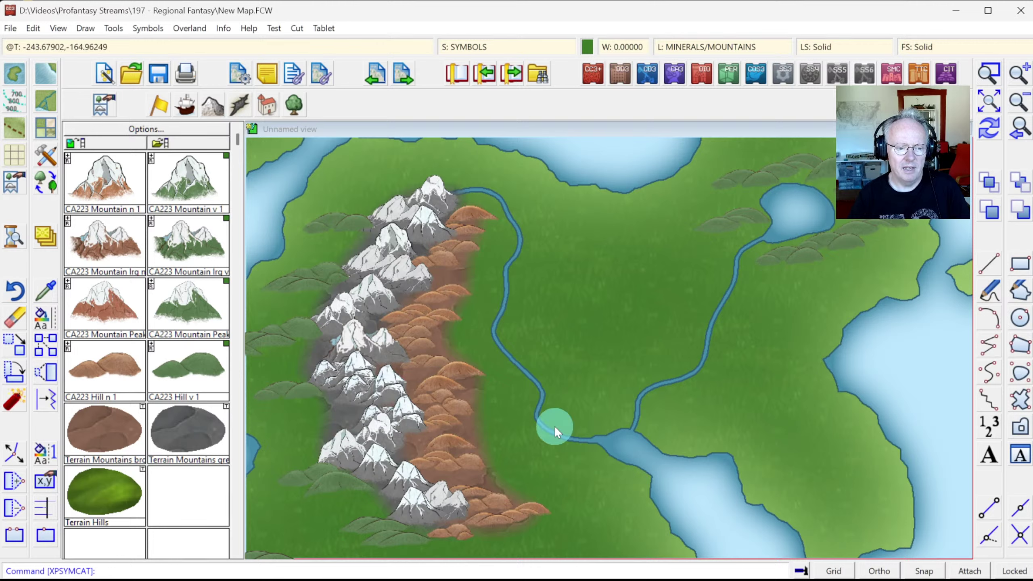
Step: Scale the six CA223 Hill v symbol definitions by 0.75 in the Symbol Manager
{"action": "left_click", "coordinate": [151, 28]}
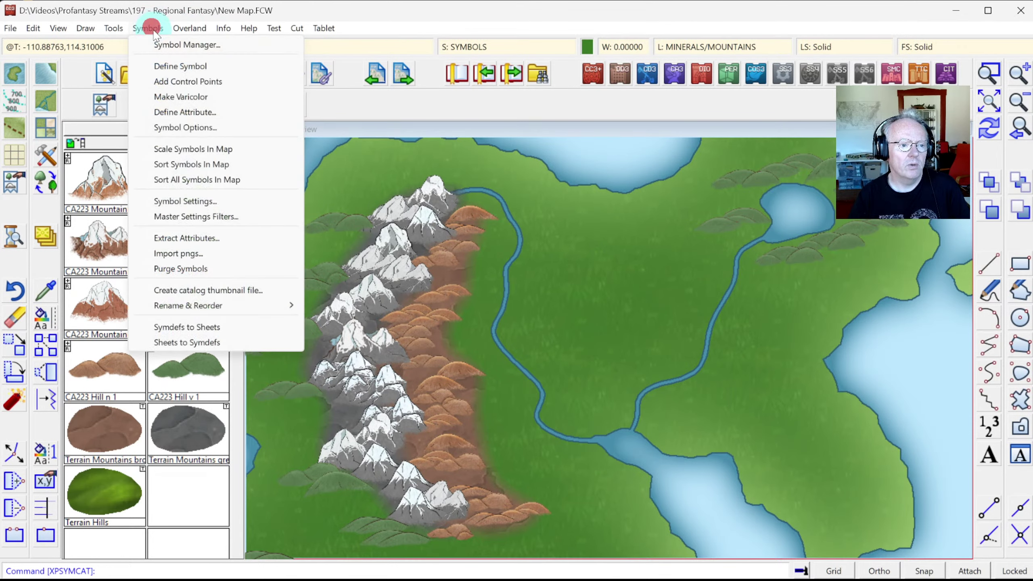
{"action": "left_click", "coordinate": [161, 45]}
{"action": "left_click_drag", "start_coordinate": [528, 187], "coordinate": [549, 392]}
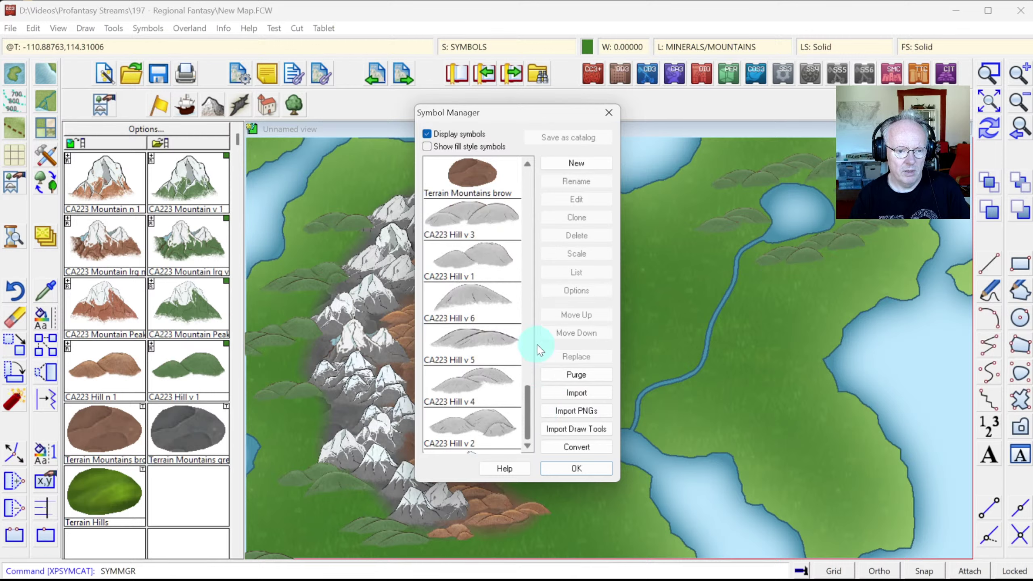
{"action": "left_click", "coordinate": [492, 215]}
{"action": "left_click", "coordinate": [492, 425], "text": "shift"}
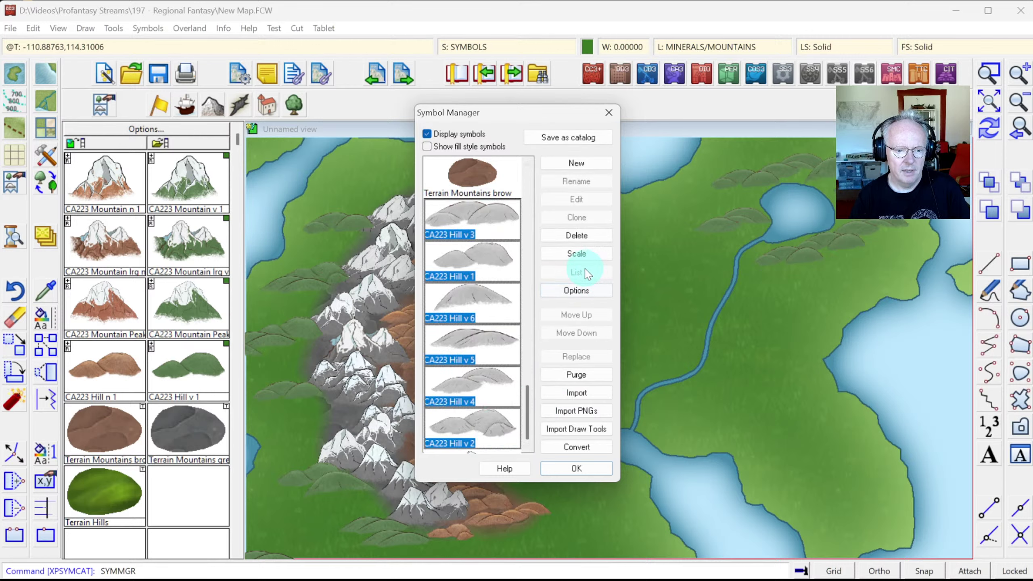
{"action": "left_click", "coordinate": [577, 253]}
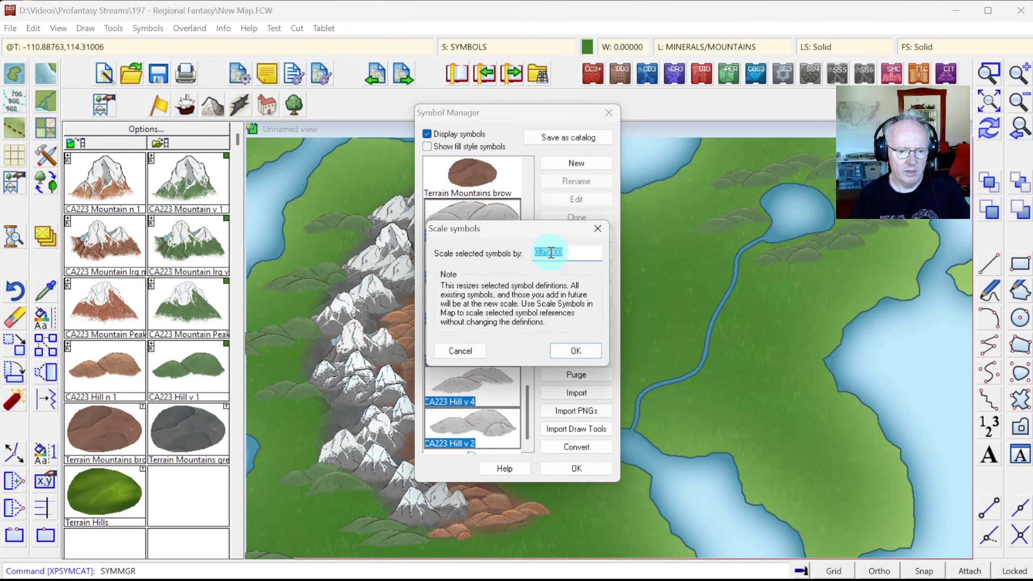
{"action": "left_click", "coordinate": [579, 349]}
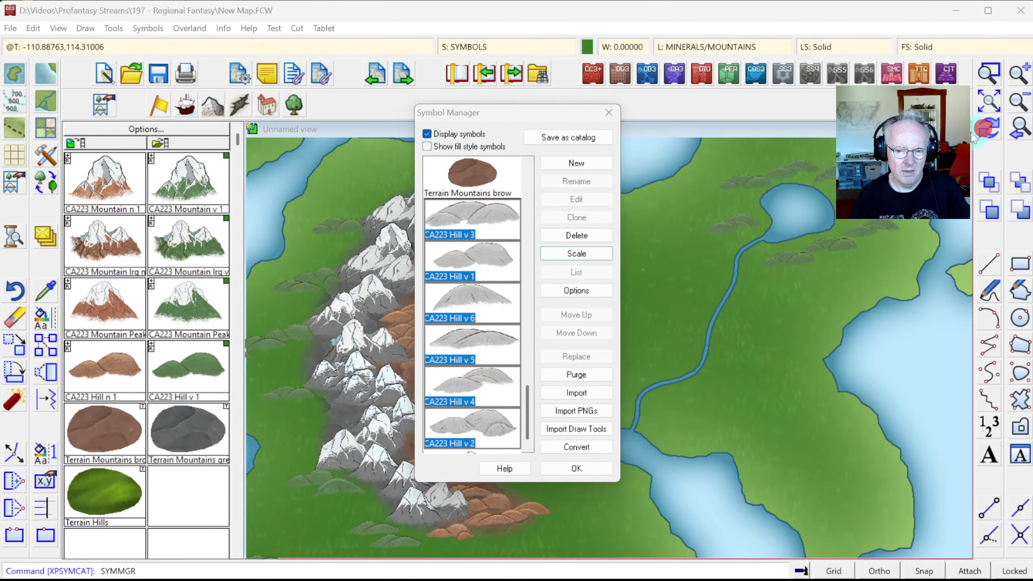
{"action": "left_click", "coordinate": [572, 469]}
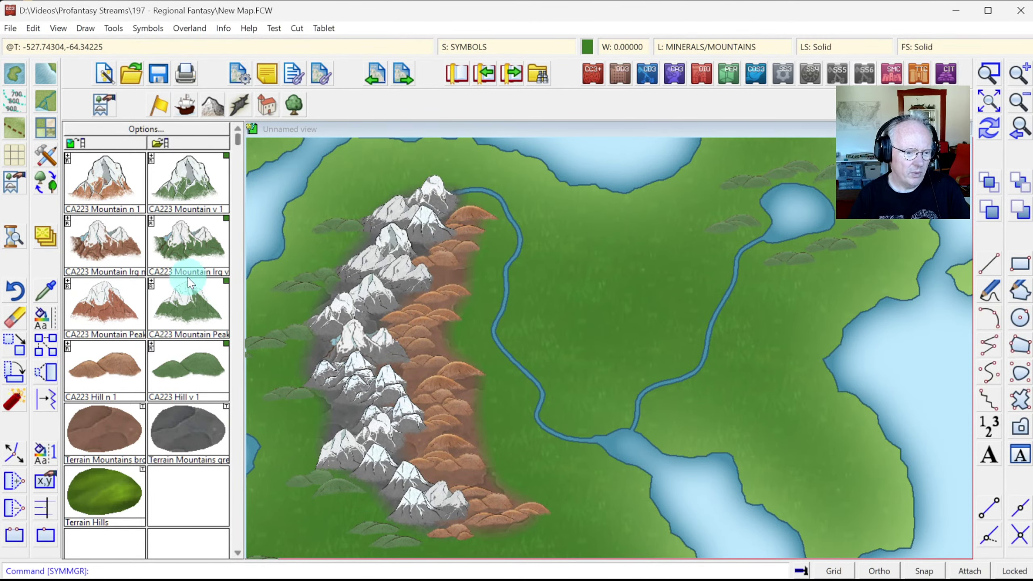
Step: Add five of the rescaled green hill symbols along the western and south-western flank of the long mountain range
{"action": "left_click", "coordinate": [180, 358]}
{"action": "left_click", "coordinate": [313, 410]}
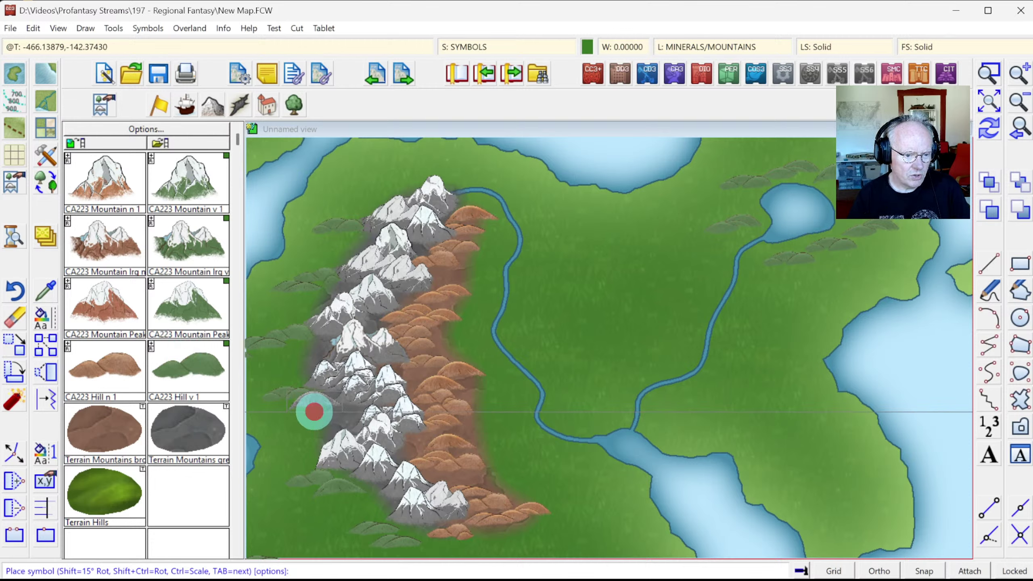
{"action": "left_click", "coordinate": [289, 303]}
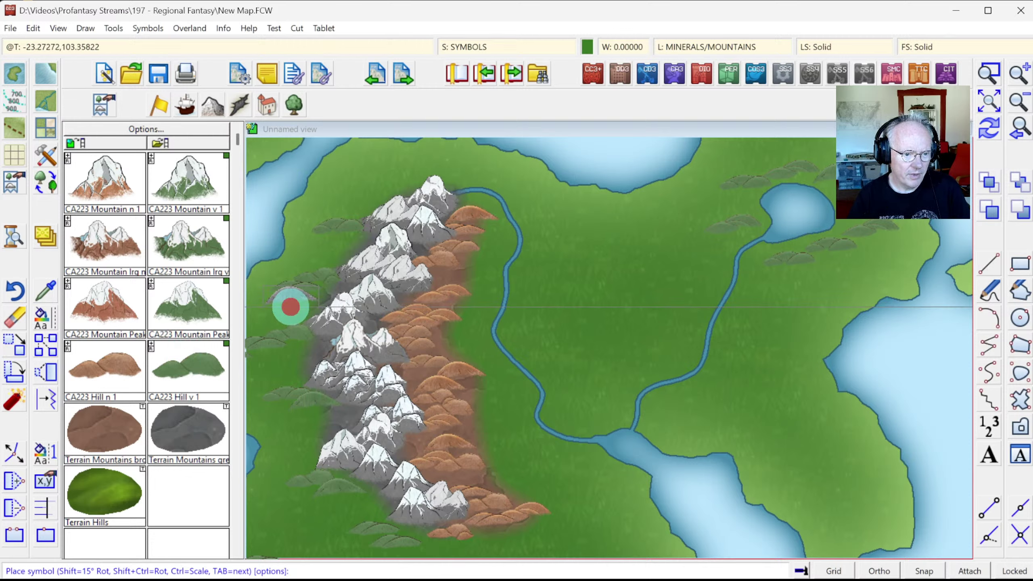
{"action": "left_click", "coordinate": [347, 247]}
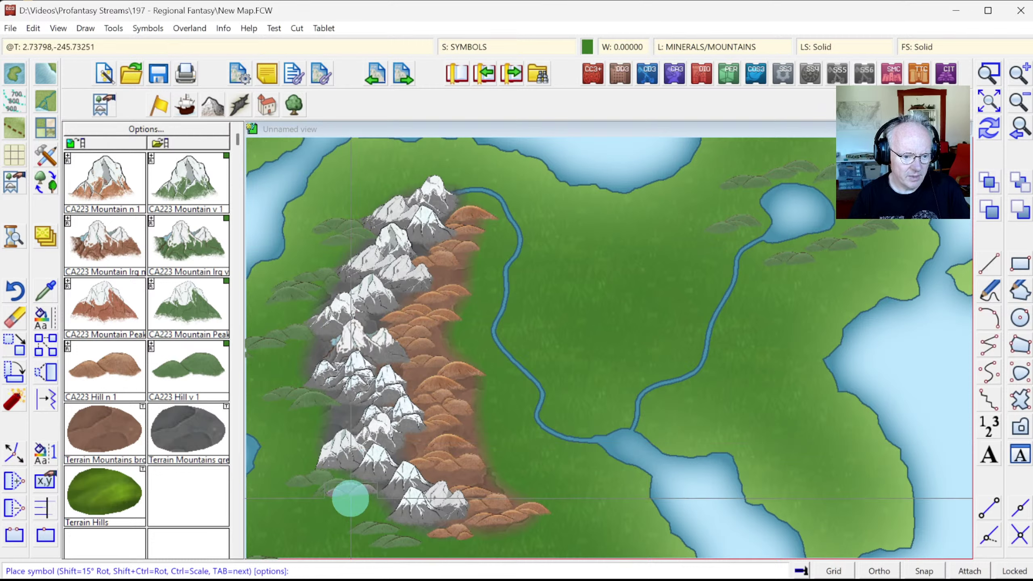
{"action": "left_click", "coordinate": [352, 501]}
{"action": "left_click", "coordinate": [333, 546]}
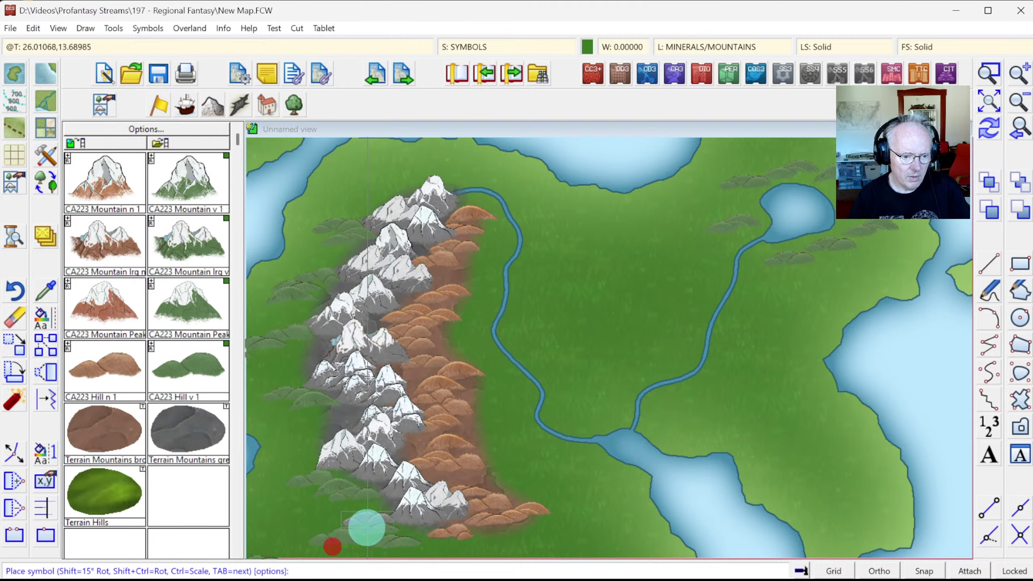
Step: Extend the hill groups around the north-eastern lake with five more green hill symbols
{"action": "left_click", "coordinate": [812, 270]}
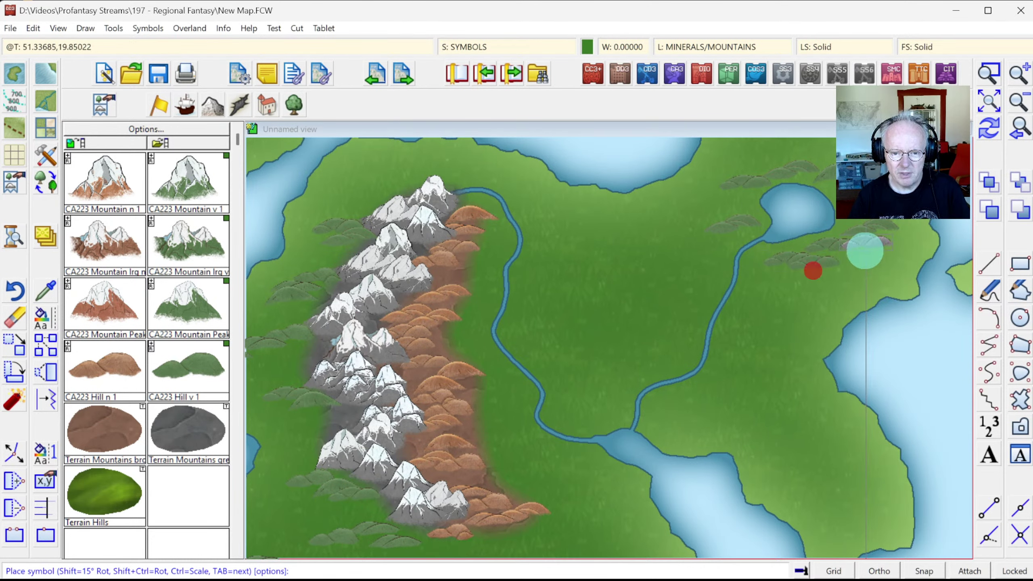
{"action": "left_click", "coordinate": [864, 245]}
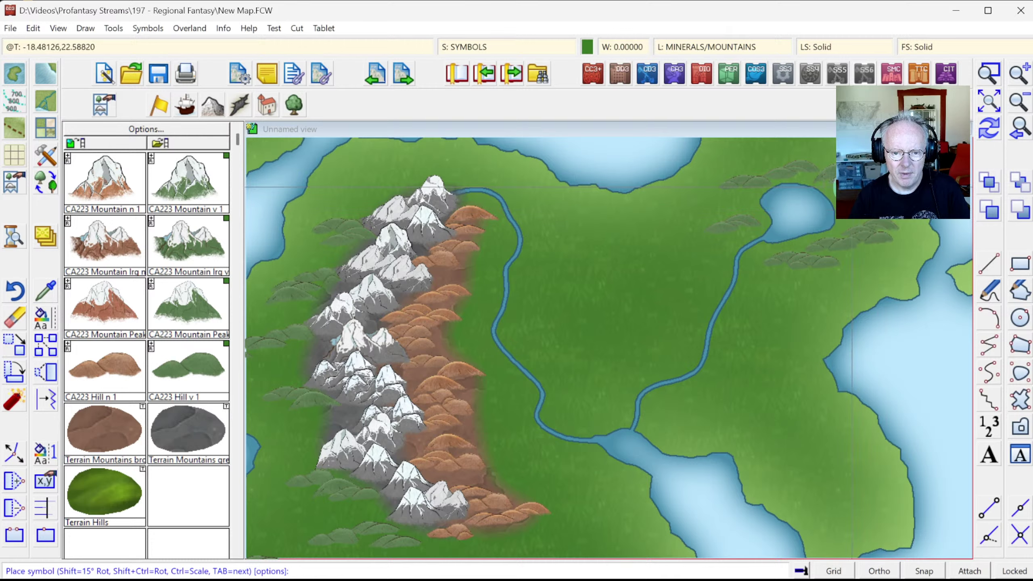
{"action": "left_click", "coordinate": [811, 177]}
{"action": "left_click", "coordinate": [708, 201]}
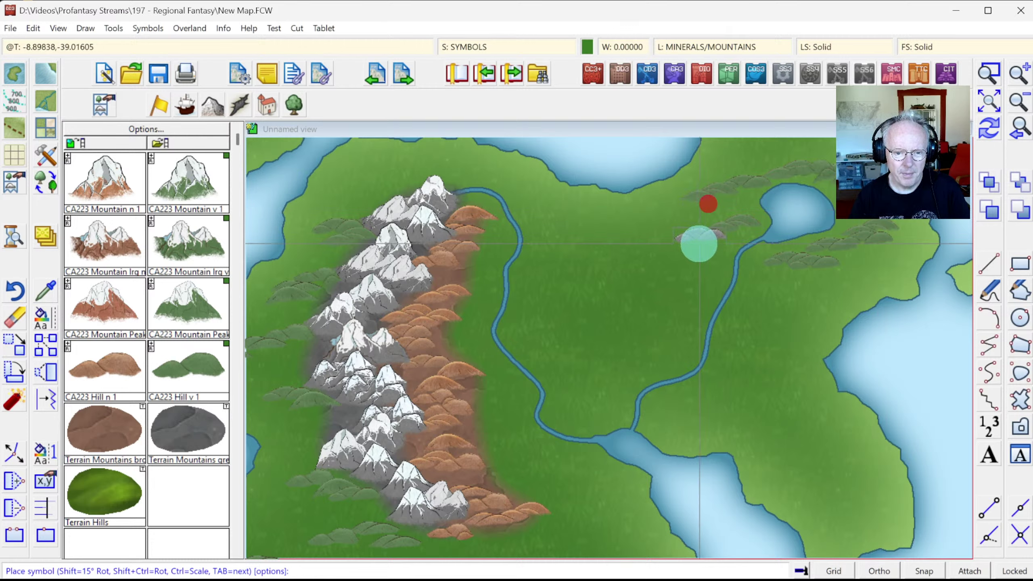
{"action": "left_click", "coordinate": [697, 243]}
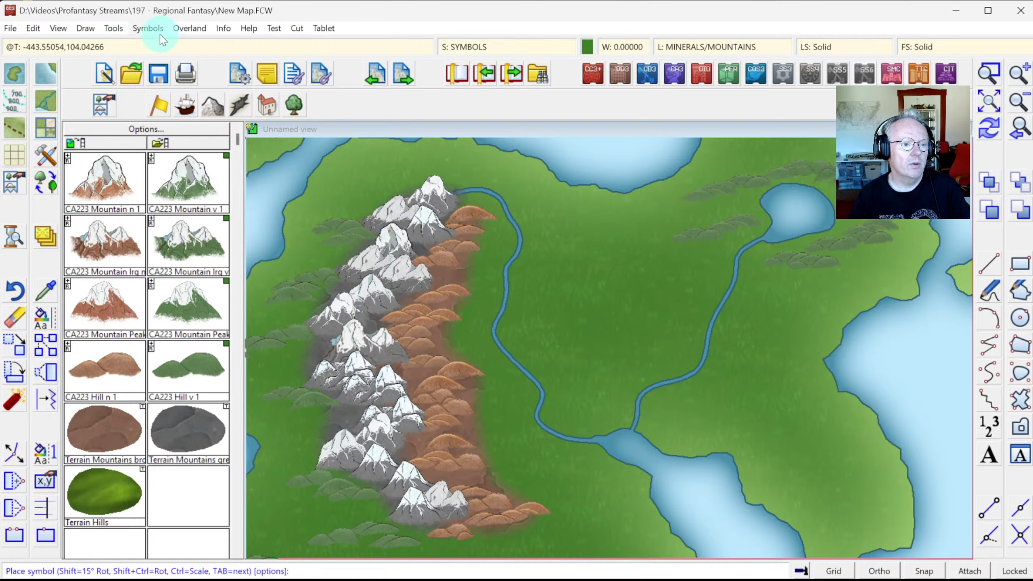
Step: Sort all symbols in the map so they overlap in the proper order
{"action": "left_click", "coordinate": [147, 28]}
{"action": "left_click", "coordinate": [190, 182]}
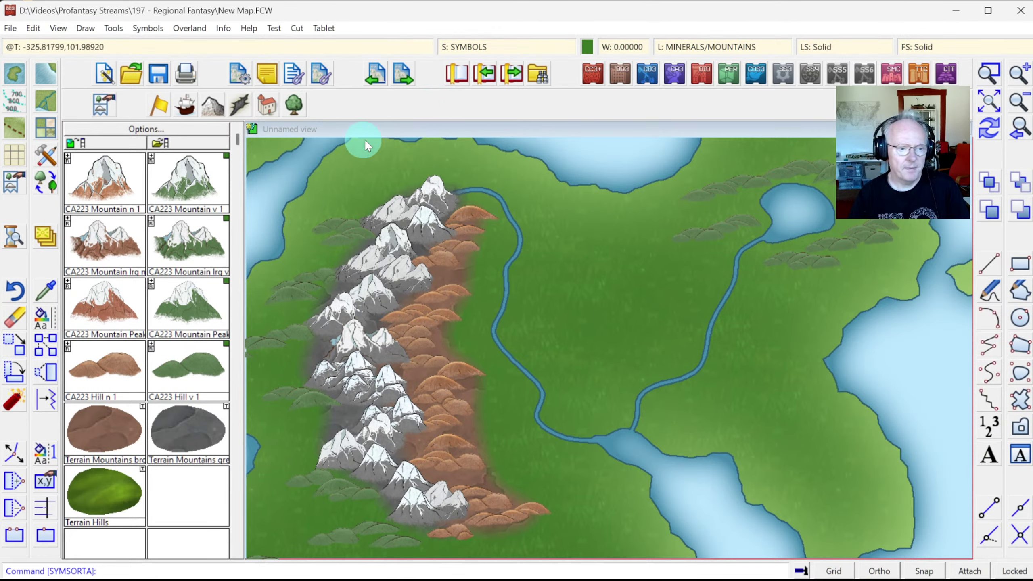
Step: Load the structure symbols and preview CA223 City n at about half scale beside the long mountain range's foothills
{"action": "left_click", "coordinate": [271, 105]}
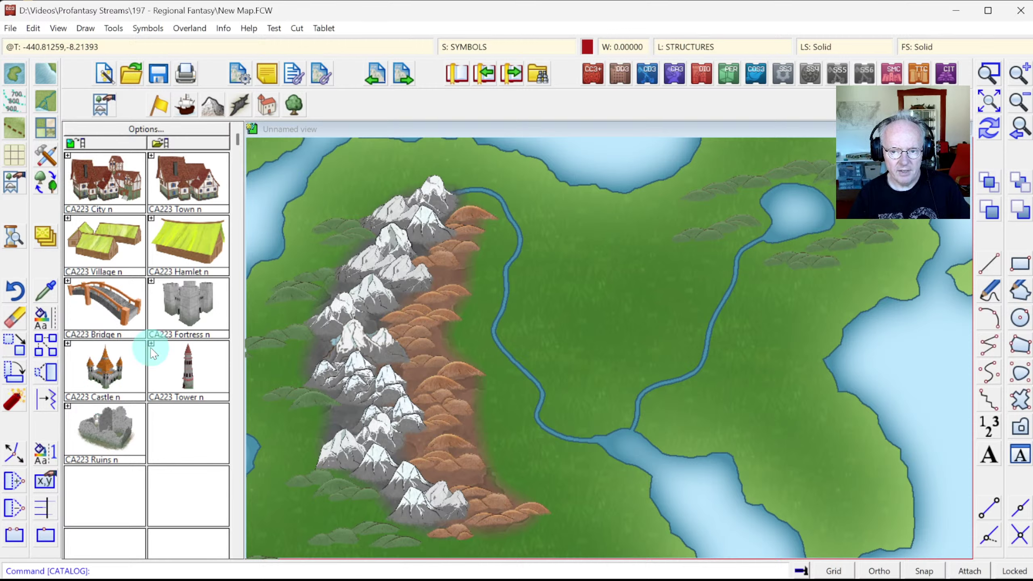
{"action": "left_click", "coordinate": [101, 186]}
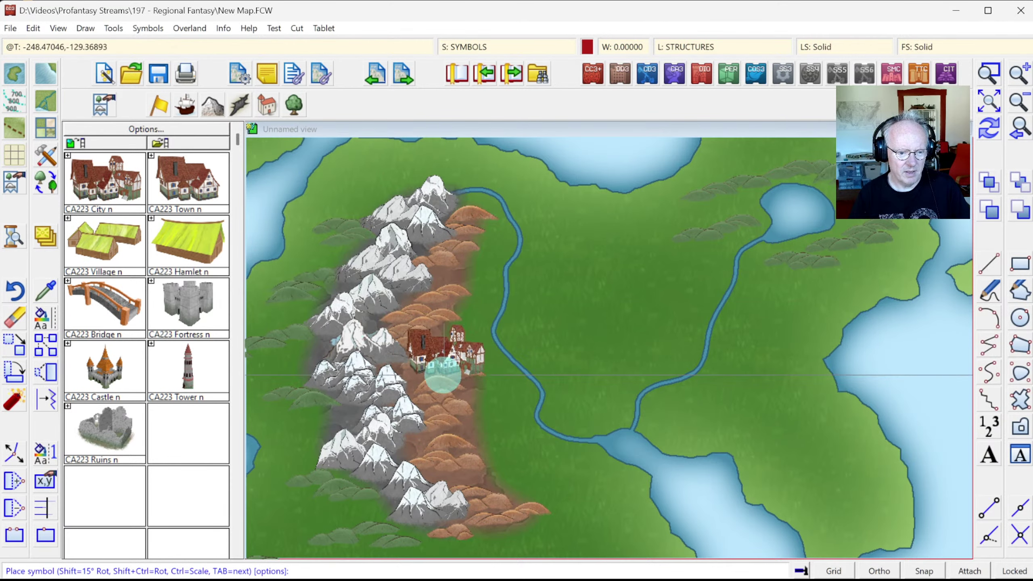
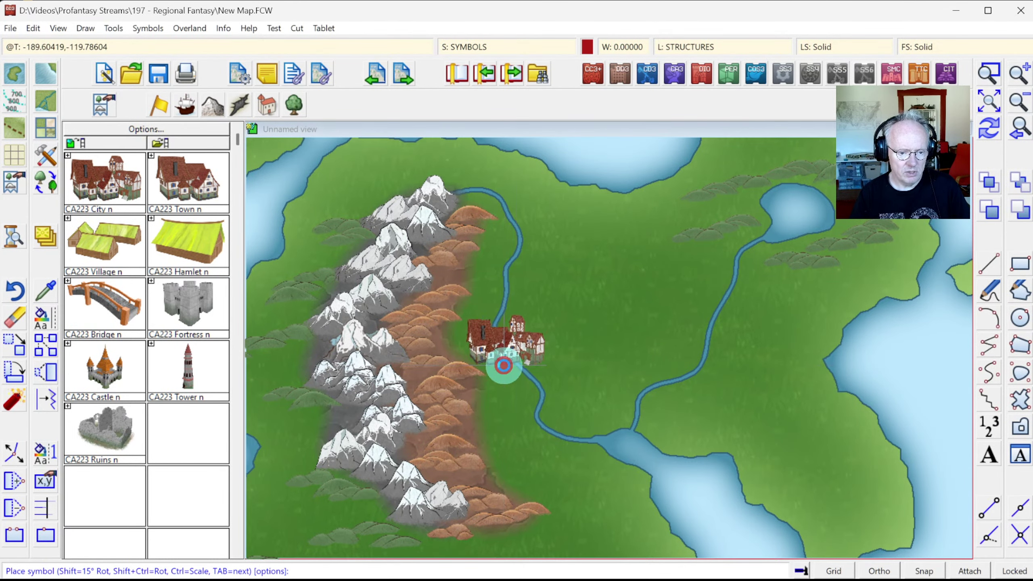
{"action": "right_click", "coordinate": [503, 365]}
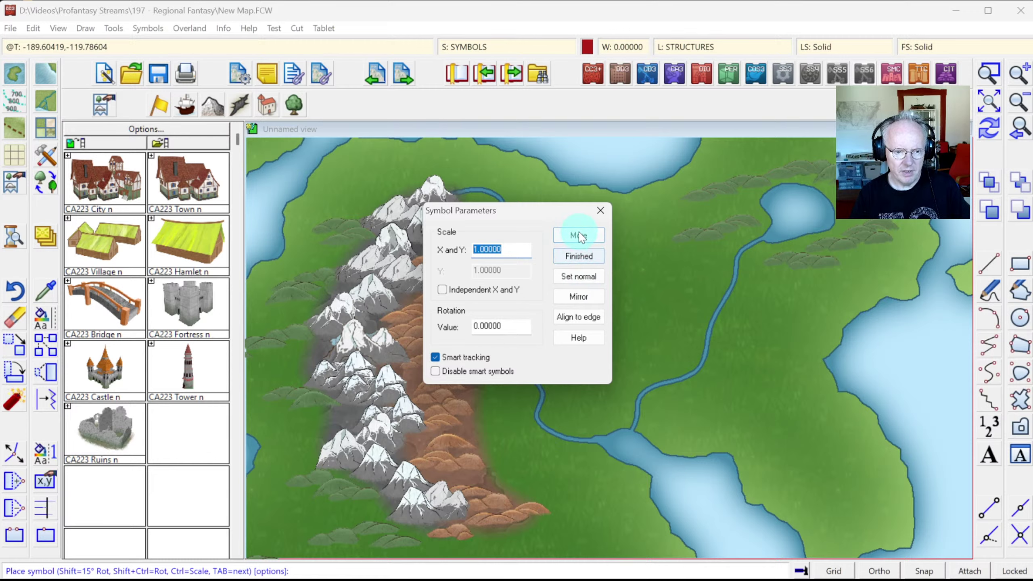
{"action": "left_click", "coordinate": [581, 256]}
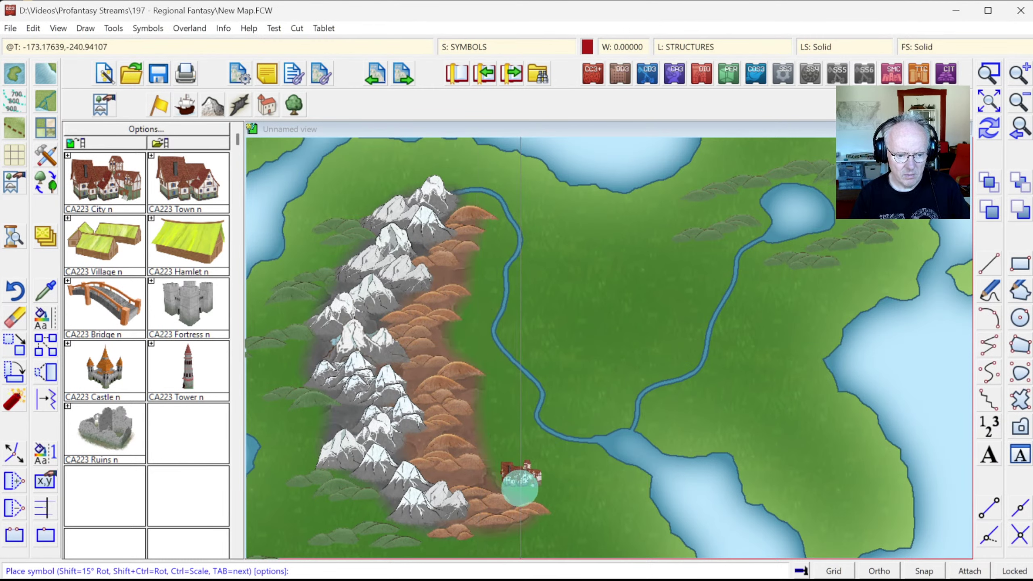
{"action": "left_click", "coordinate": [996, 77]}
{"action": "left_click", "coordinate": [411, 321]}
{"action": "left_click", "coordinate": [561, 425]}
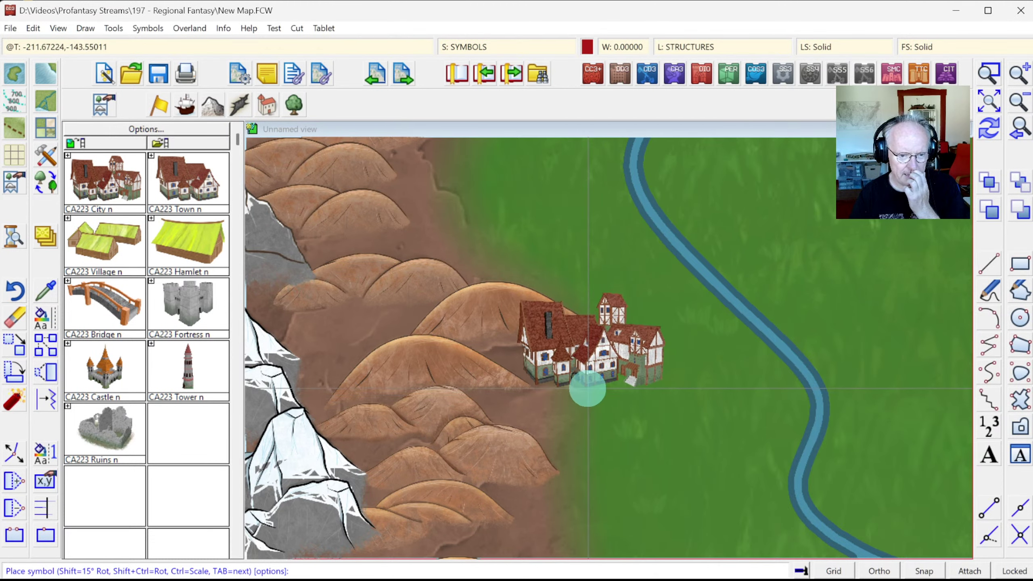
Step: Reset the symbol placement scale to normal (1.0) and select CA223 City n again
{"action": "right_click", "coordinate": [588, 387]}
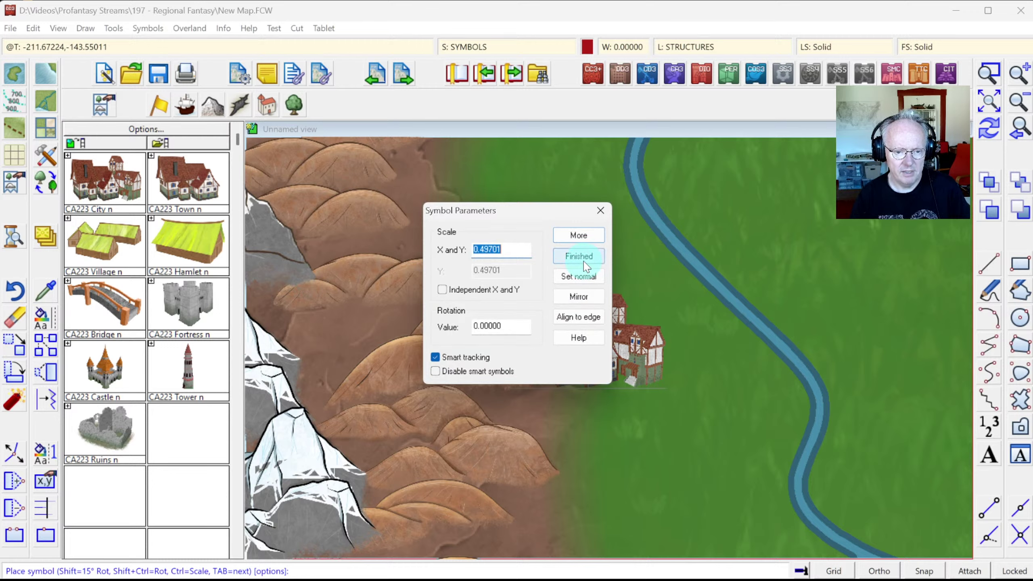
{"action": "left_click", "coordinate": [575, 279]}
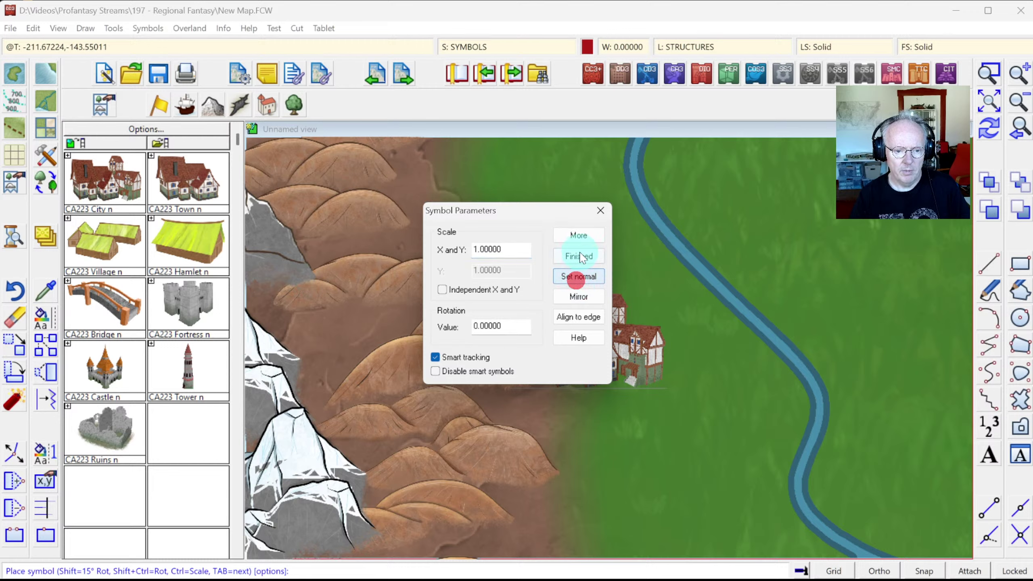
{"action": "left_click", "coordinate": [577, 236]}
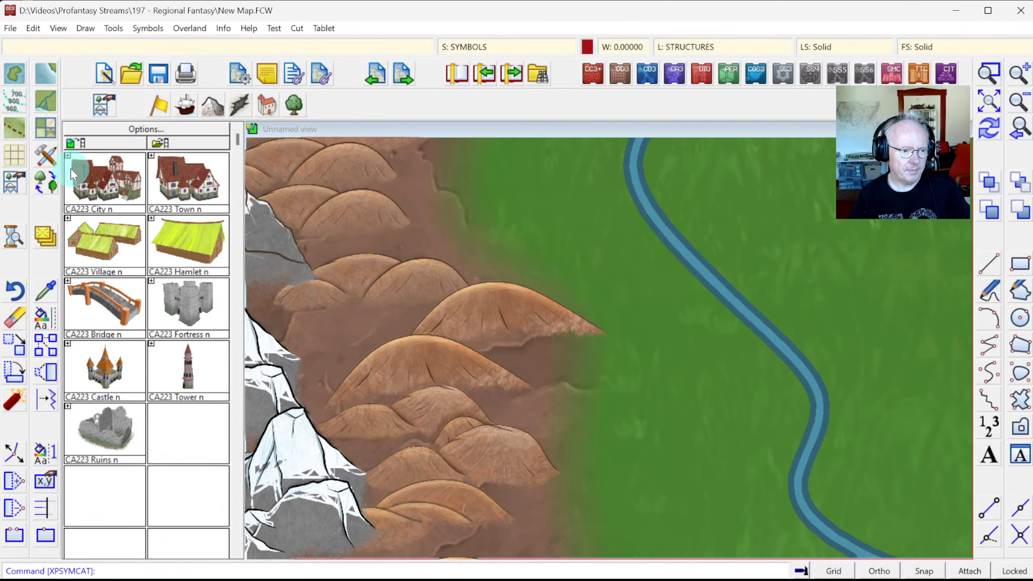
{"action": "left_click", "coordinate": [71, 161]}
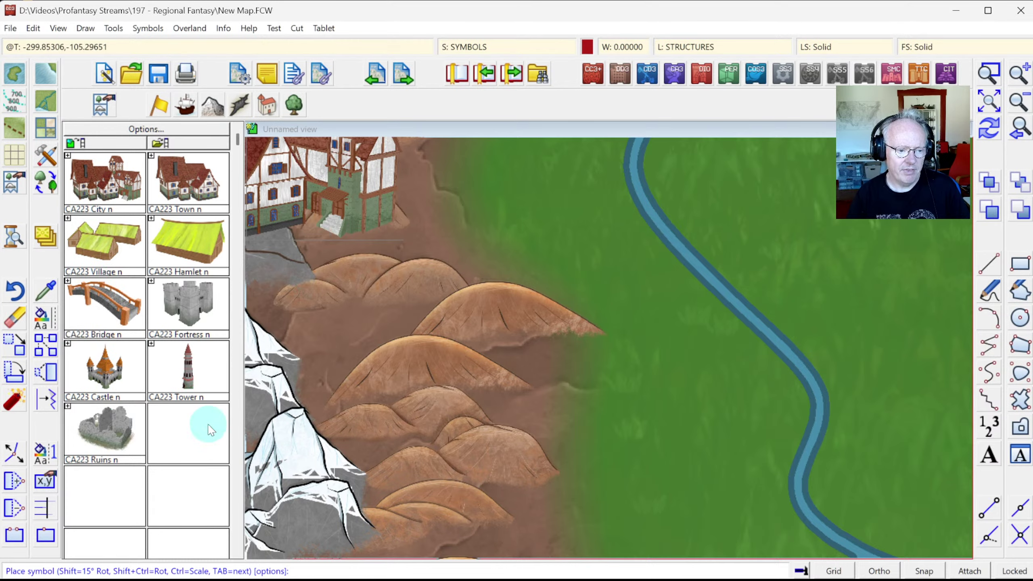
Step: Start an import of symbol definitions in the Symbol Manager
{"action": "left_click", "coordinate": [148, 28]}
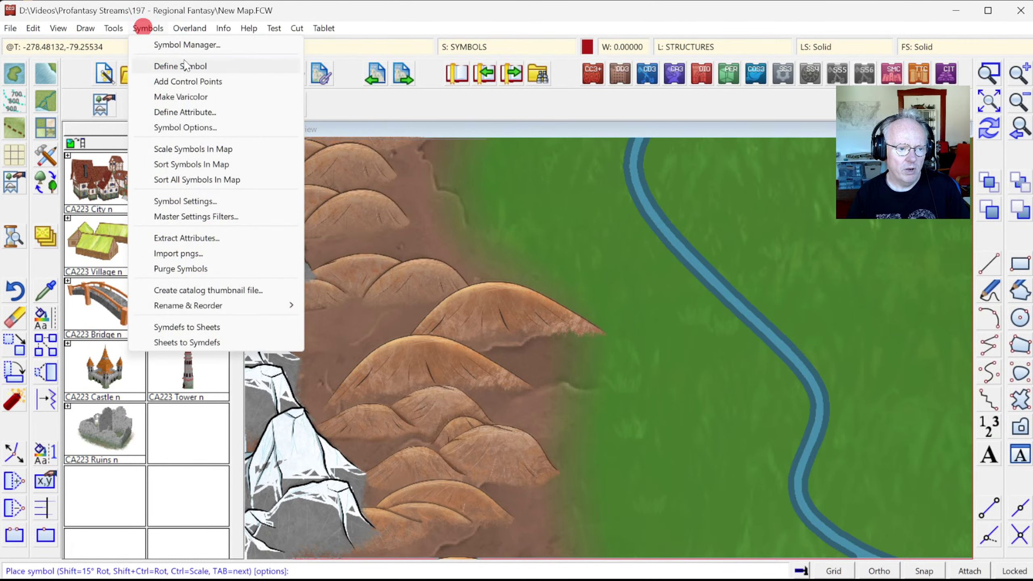
{"action": "left_click", "coordinate": [163, 45]}
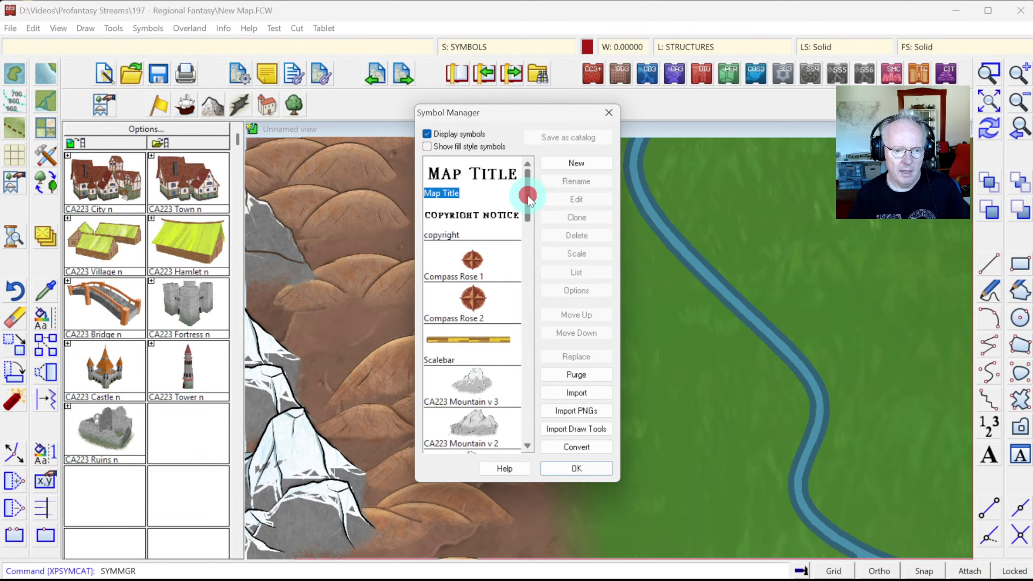
{"action": "left_click_drag", "start_coordinate": [527, 196], "coordinate": [584, 391]}
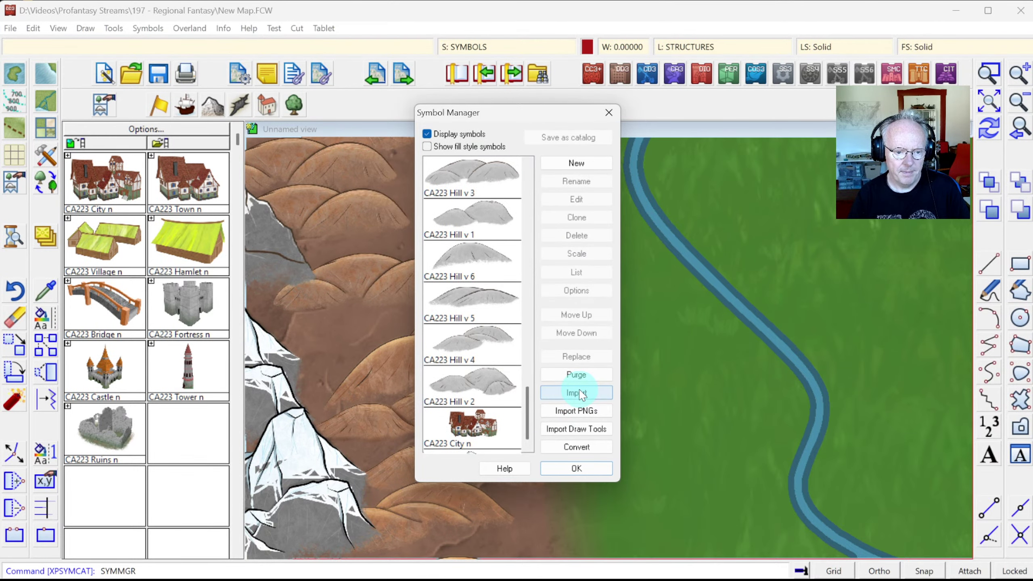
{"action": "left_click", "coordinate": [581, 392]}
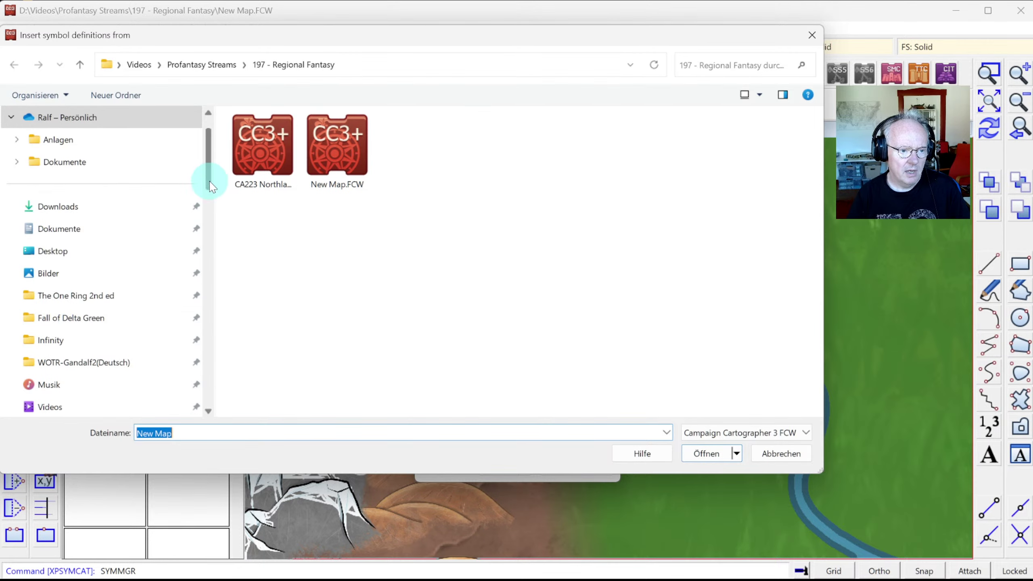
Step: Browse to the 2025 Regional Fantasy folder under D:\ProgramData\CC3Plus\Symbols\Maps
{"action": "left_click_drag", "start_coordinate": [208, 178], "coordinate": [219, 369]}
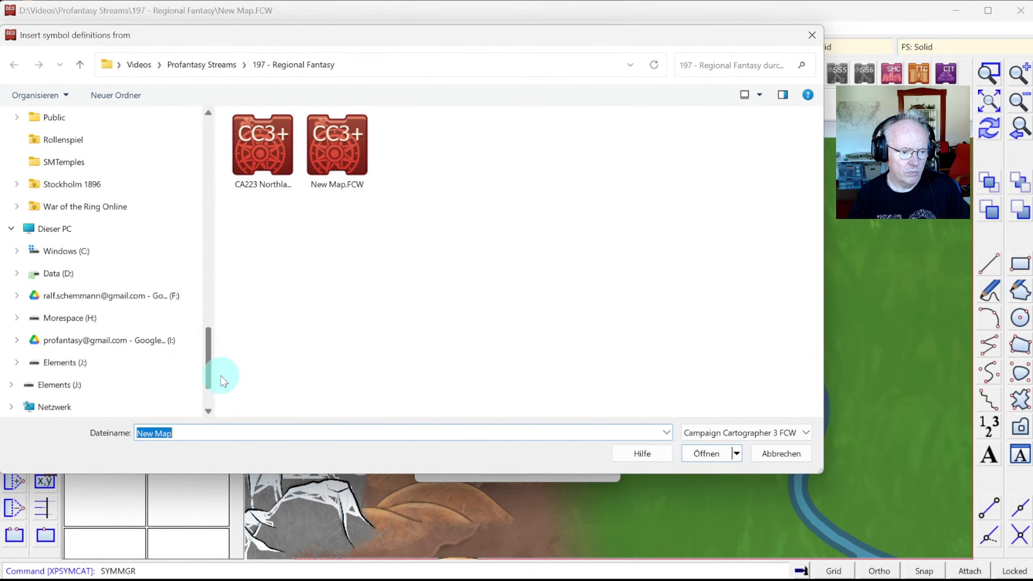
{"action": "left_click", "coordinate": [53, 271]}
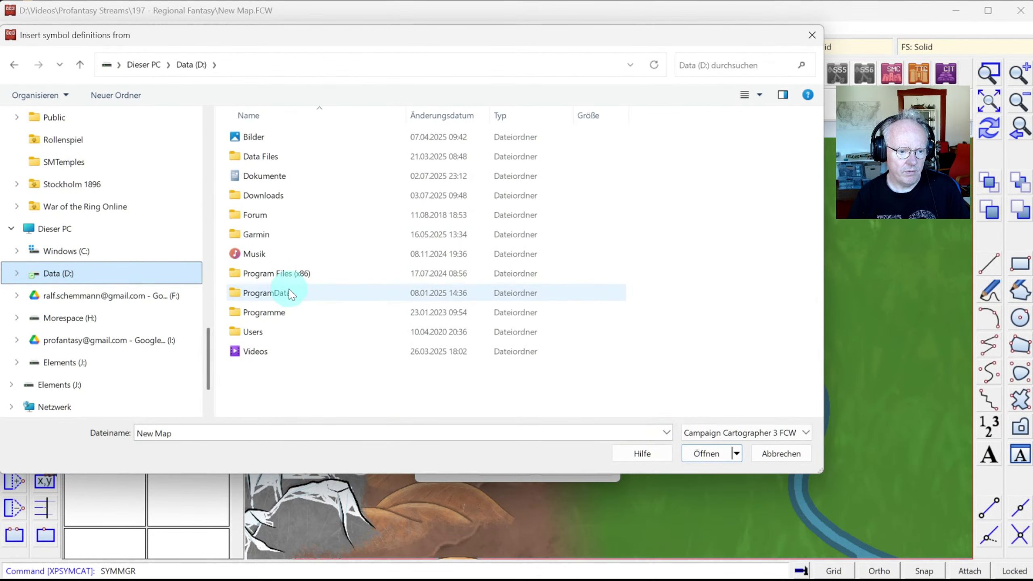
{"action": "double_click", "coordinate": [281, 291]}
{"action": "double_click", "coordinate": [275, 156]}
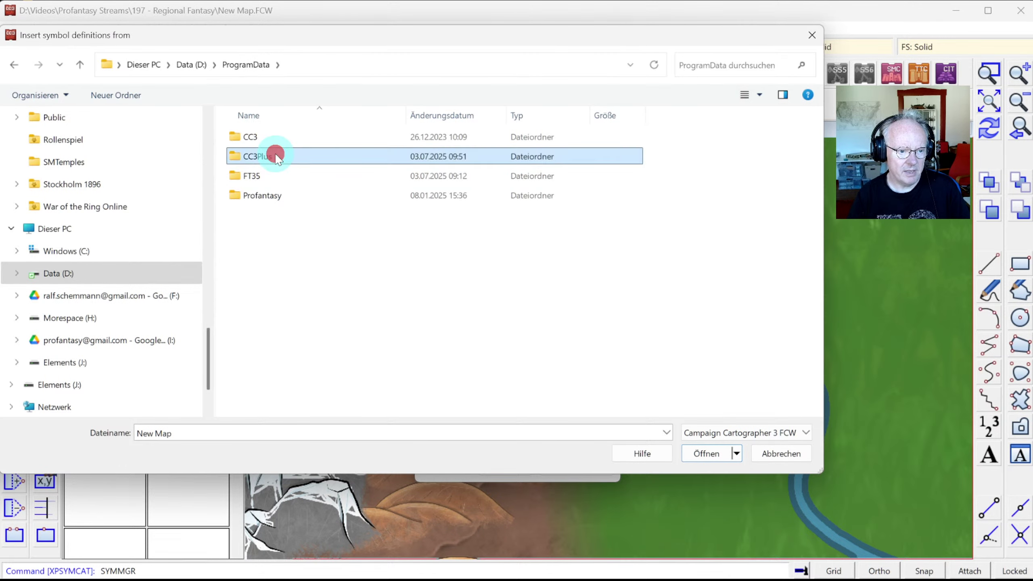
{"action": "scroll", "coordinate": [279, 370], "scroll_direction": "down", "scroll_amount": 4}
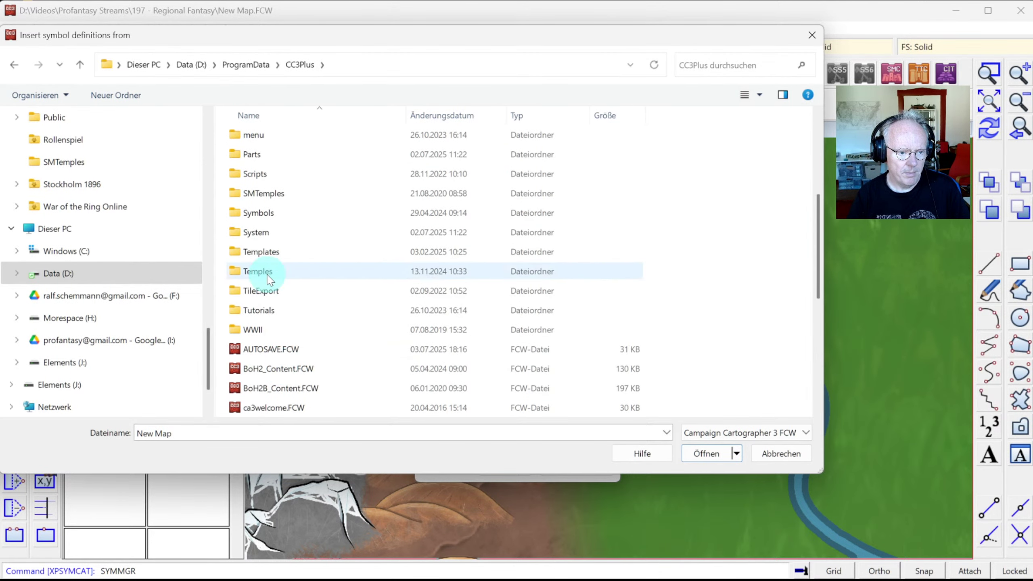
{"action": "left_click", "coordinate": [262, 214]}
{"action": "double_click", "coordinate": [263, 214]}
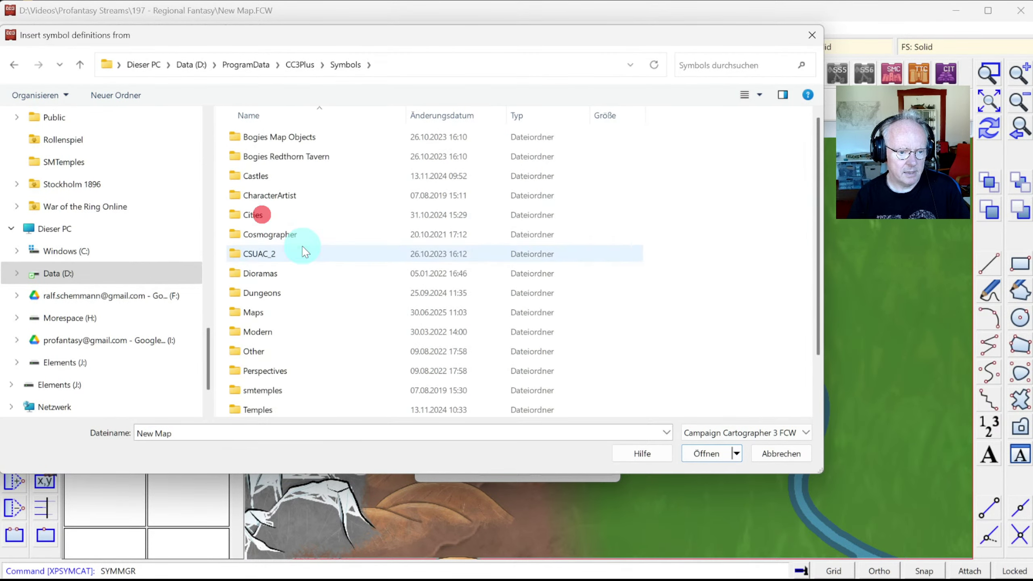
{"action": "double_click", "coordinate": [278, 313]}
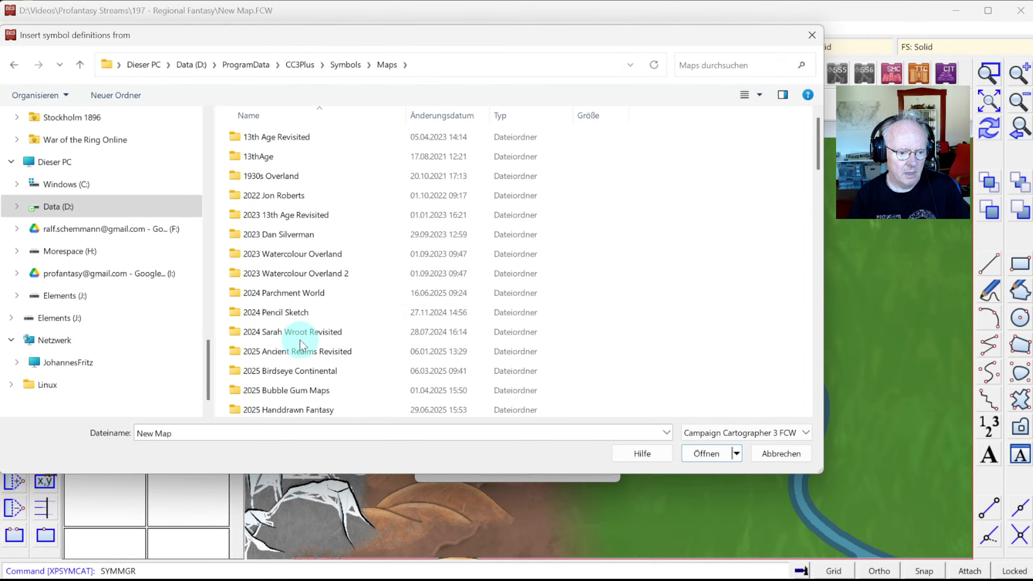
{"action": "left_click", "coordinate": [278, 411]}
{"action": "scroll", "coordinate": [366, 399], "scroll_direction": "down", "scroll_amount": 5}
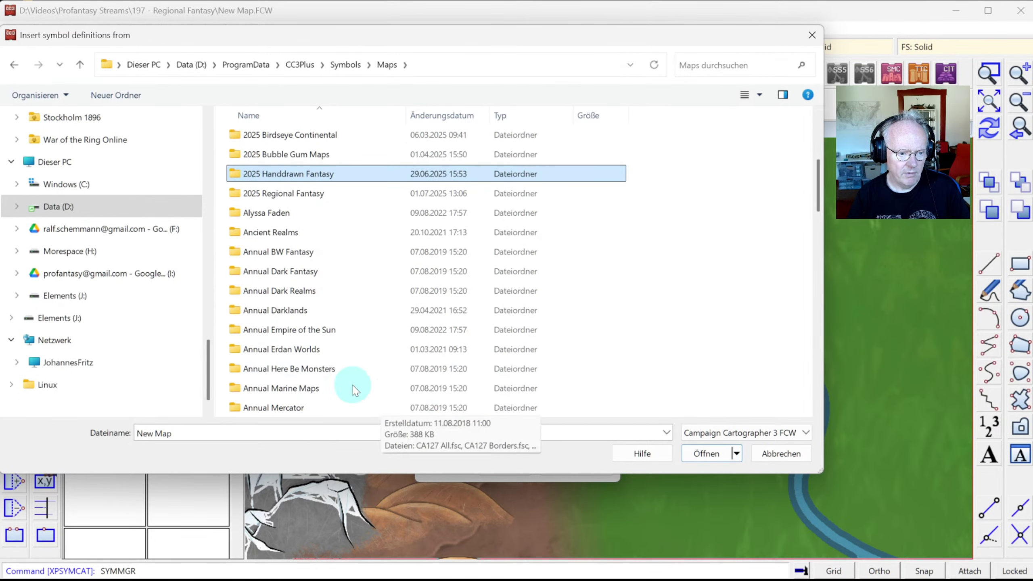
{"action": "double_click", "coordinate": [308, 196]}
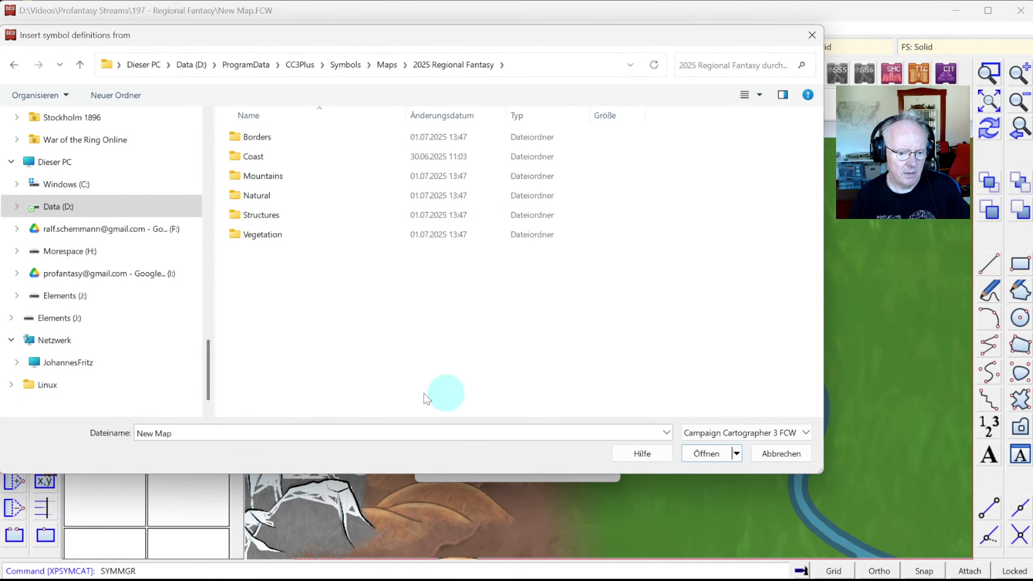
Step: Switch the file type to FSC symbol catalogs and import the definitions from CA223 Structures.FSC
{"action": "left_click", "coordinate": [711, 433]}
{"action": "left_click", "coordinate": [730, 469]}
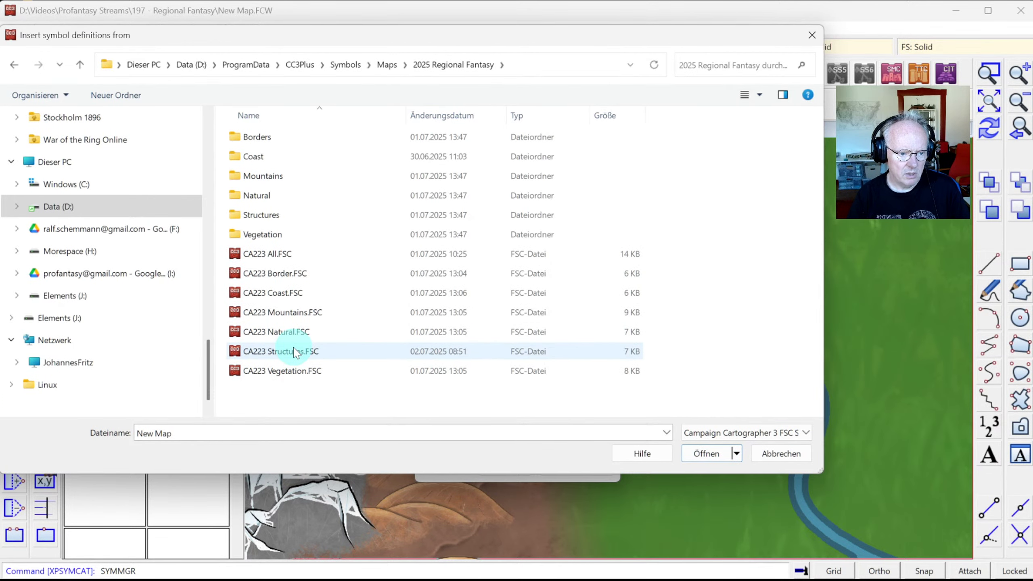
{"action": "double_click", "coordinate": [295, 352]}
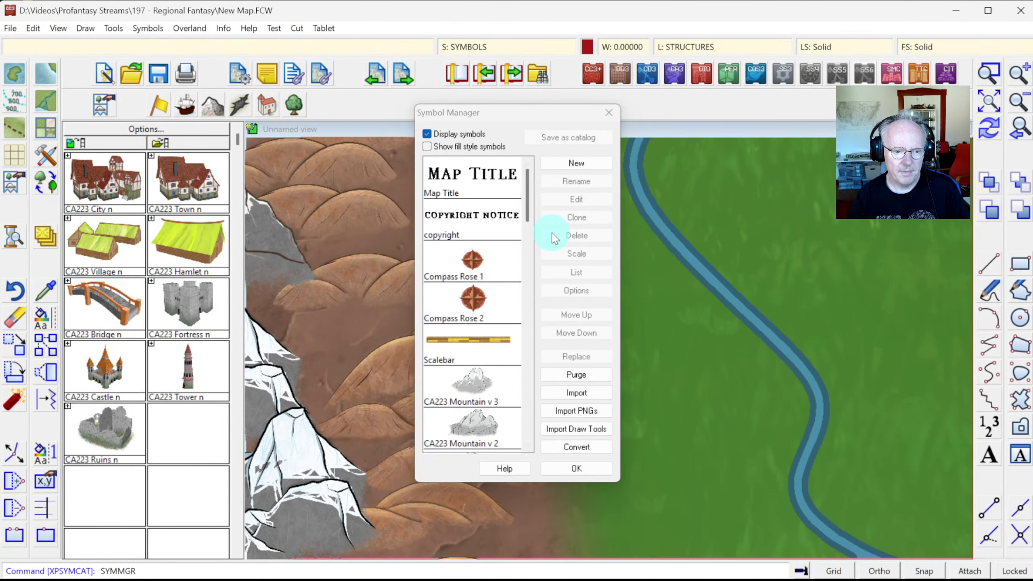
Step: Check the Symbol Manager list and the map's own symbol catalog for the imported structure symbols
{"action": "left_click_drag", "start_coordinate": [527, 195], "coordinate": [526, 423]}
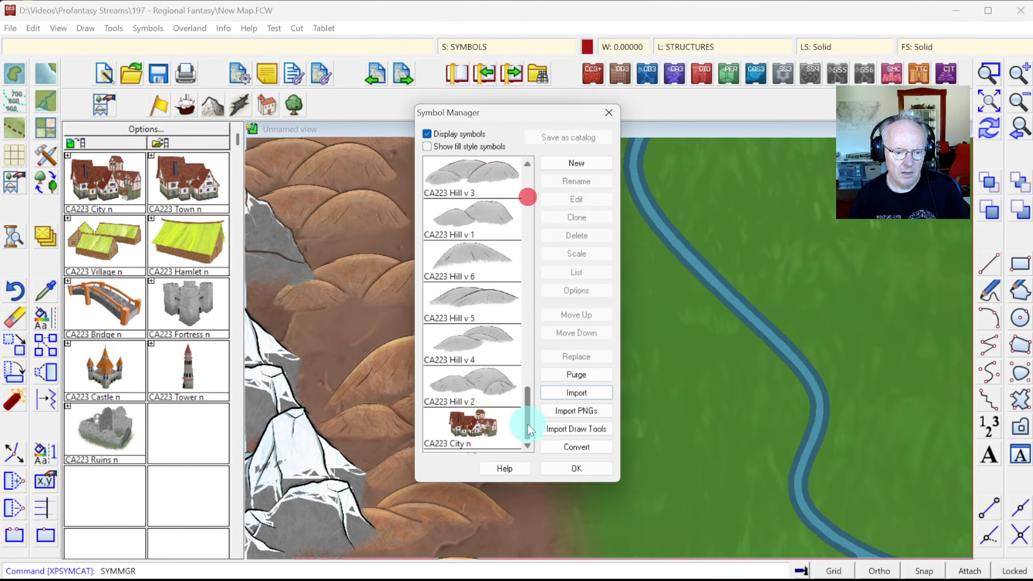
{"action": "left_click", "coordinate": [573, 467]}
{"action": "left_click", "coordinate": [131, 144]}
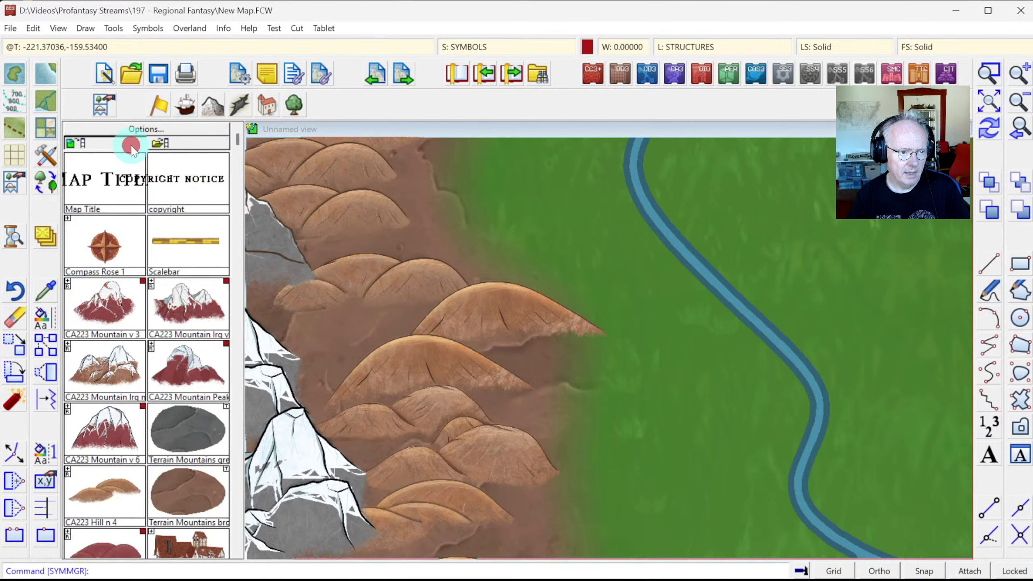
{"action": "middle_click", "coordinate": [163, 245]}
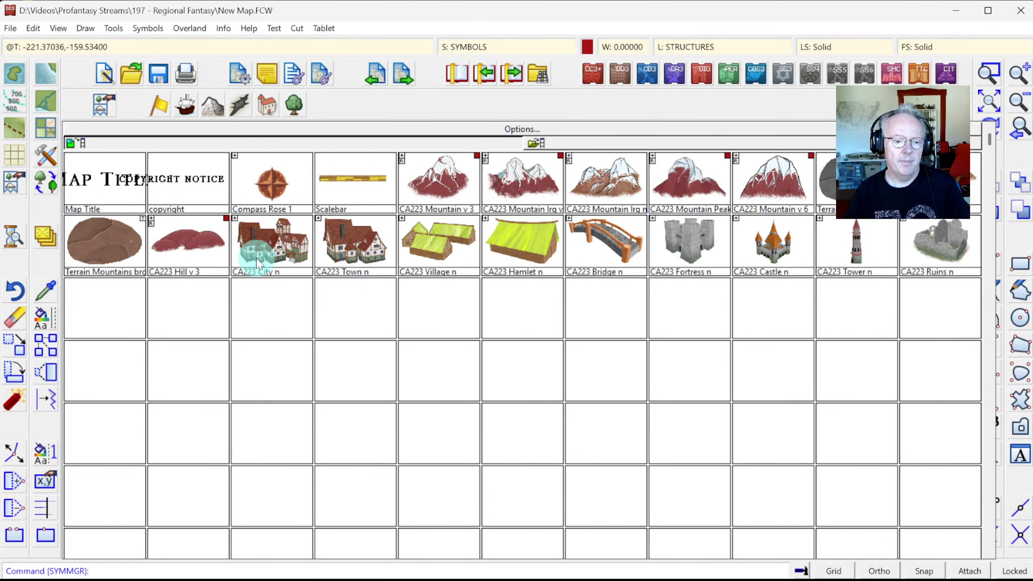
{"action": "left_click", "coordinate": [364, 304]}
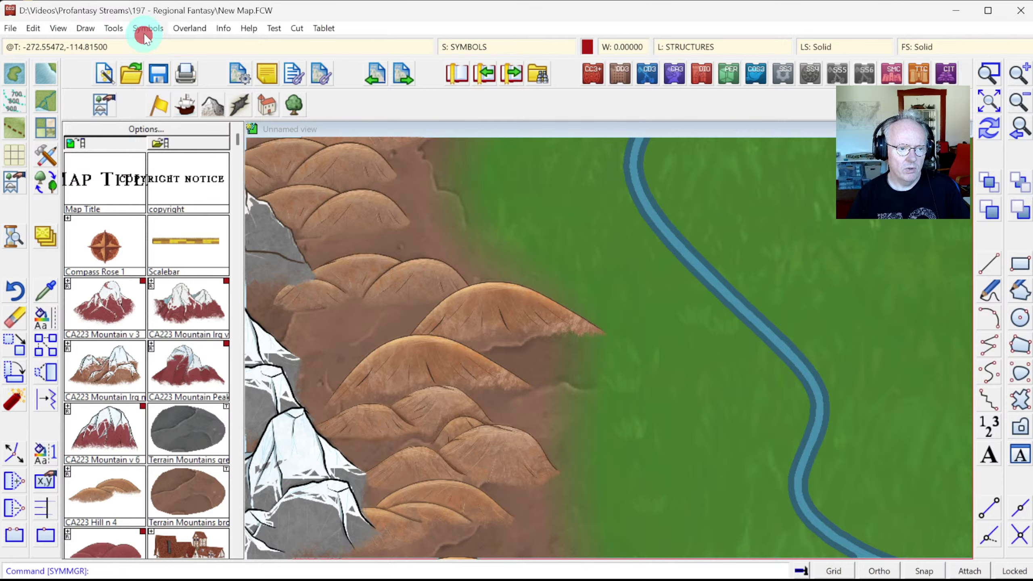
{"action": "left_click", "coordinate": [148, 28]}
{"action": "left_click", "coordinate": [185, 42]}
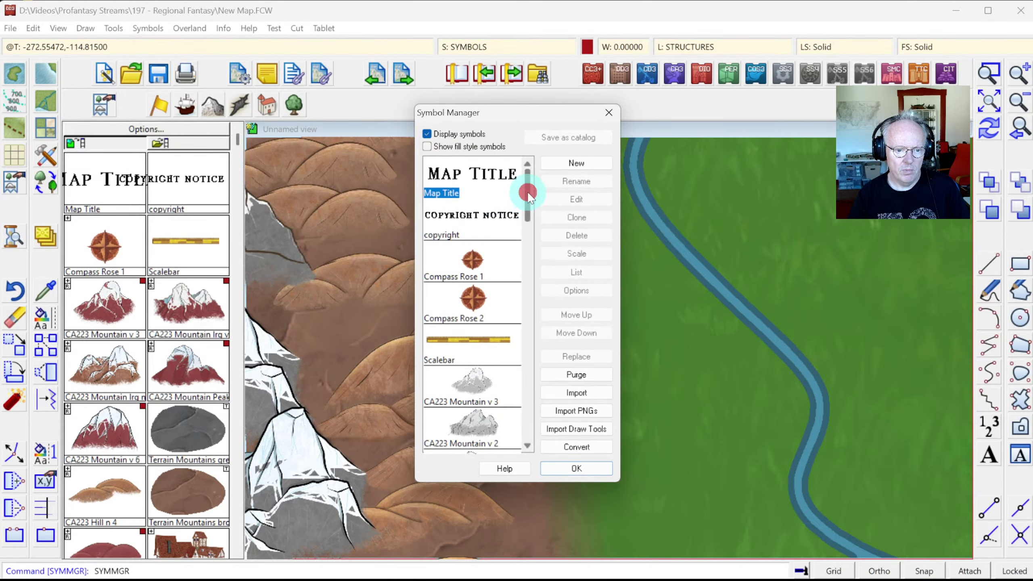
{"action": "left_click_drag", "start_coordinate": [529, 196], "coordinate": [537, 171]}
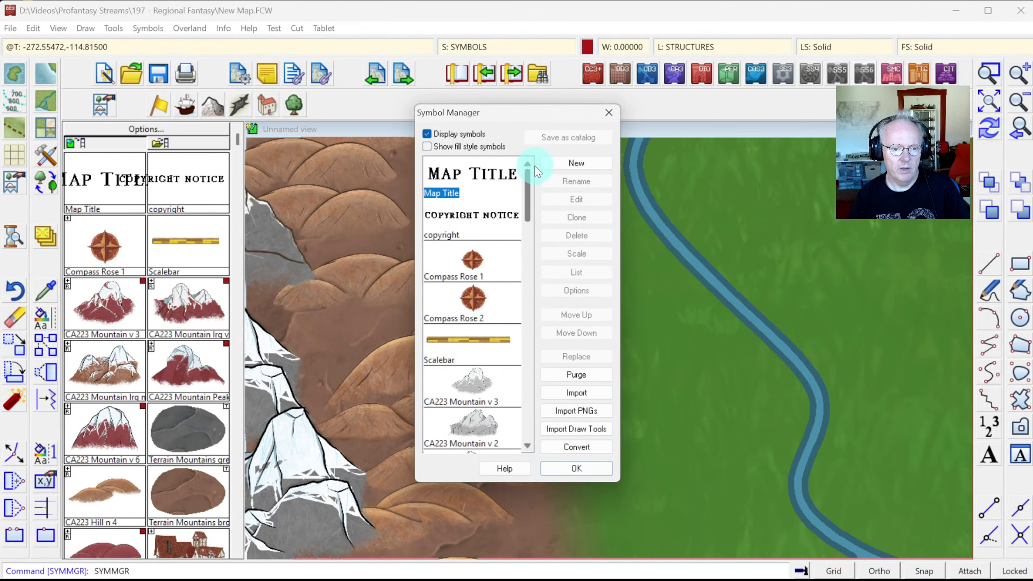
{"action": "key", "text": "Escape"}
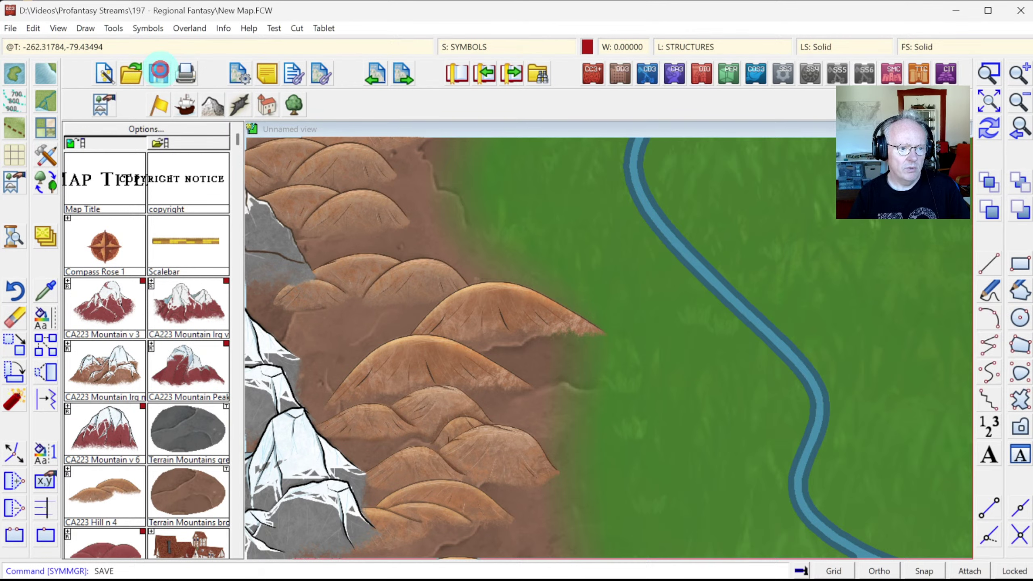
Step: Save the map and reload New Map.FCW from the recent files
{"action": "left_click", "coordinate": [8, 27]}
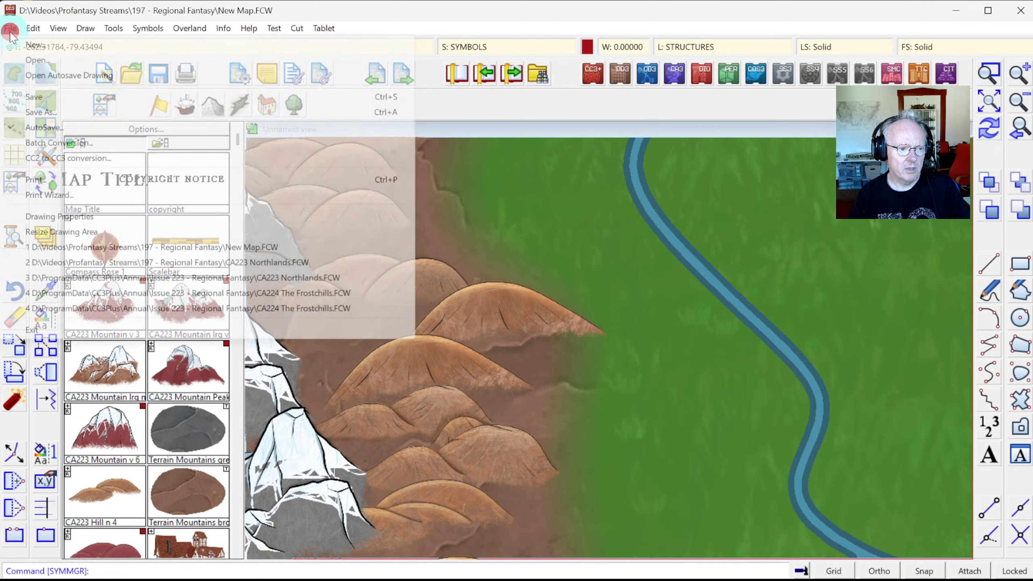
{"action": "left_click", "coordinate": [154, 249]}
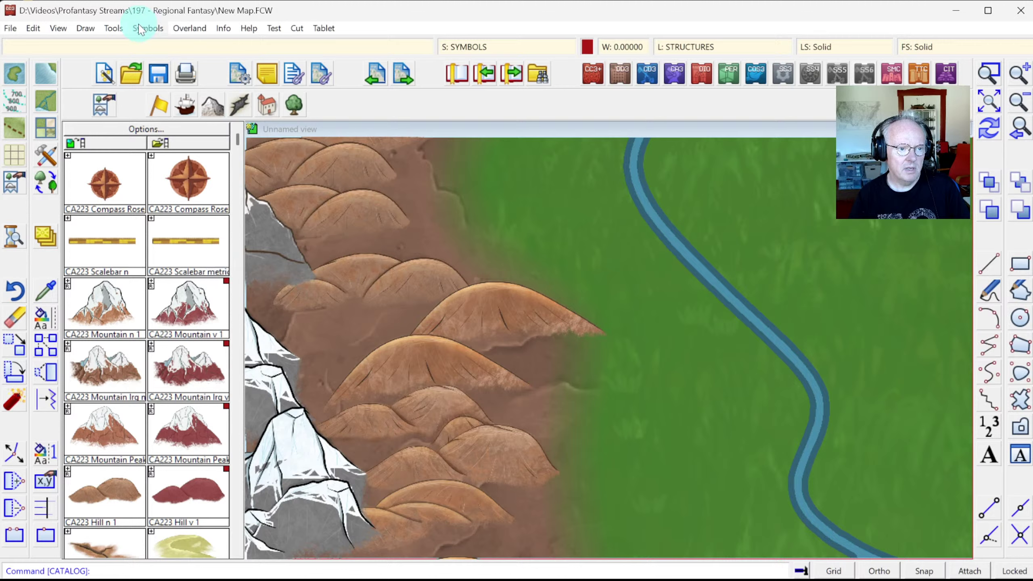
Step: Scale the definitions of the structure symbols CA223 City v through CA223 Ruins v, plus CA223 City n, by 0.5 in the Symbol Manager
{"action": "left_click", "coordinate": [140, 25]}
{"action": "left_click", "coordinate": [156, 45]}
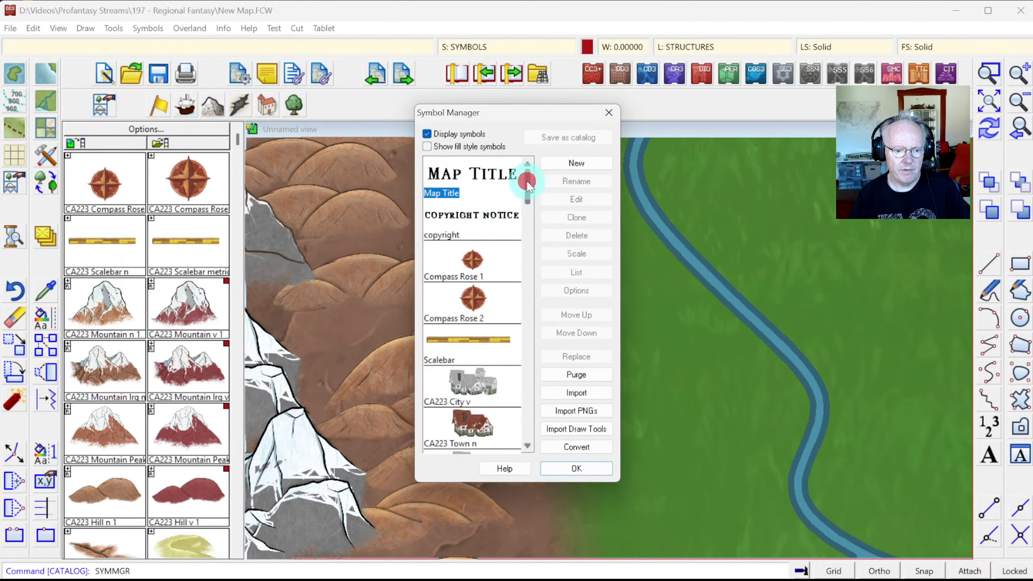
{"action": "left_click", "coordinate": [526, 181]}
{"action": "left_click_drag", "start_coordinate": [520, 223], "coordinate": [523, 187]}
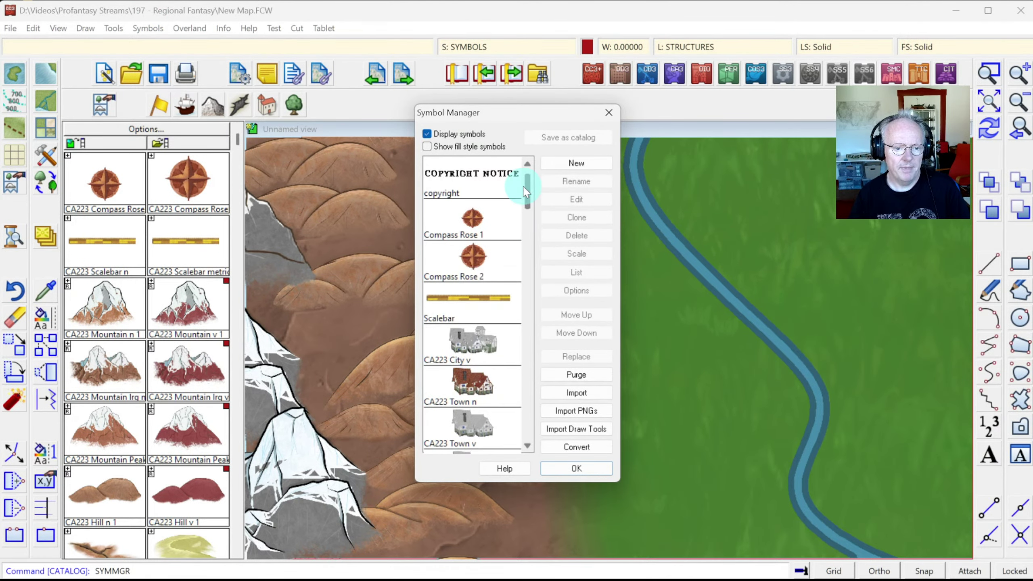
{"action": "left_click", "coordinate": [464, 321]}
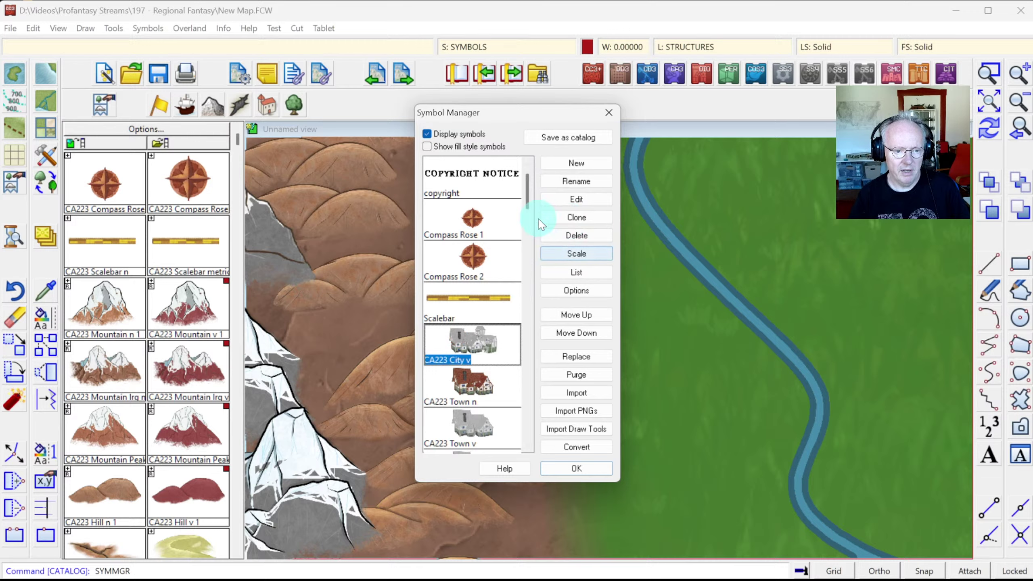
{"action": "left_click", "coordinate": [528, 192]}
{"action": "left_click_drag", "start_coordinate": [527, 192], "coordinate": [503, 254]}
{"action": "left_click", "coordinate": [472, 302]}
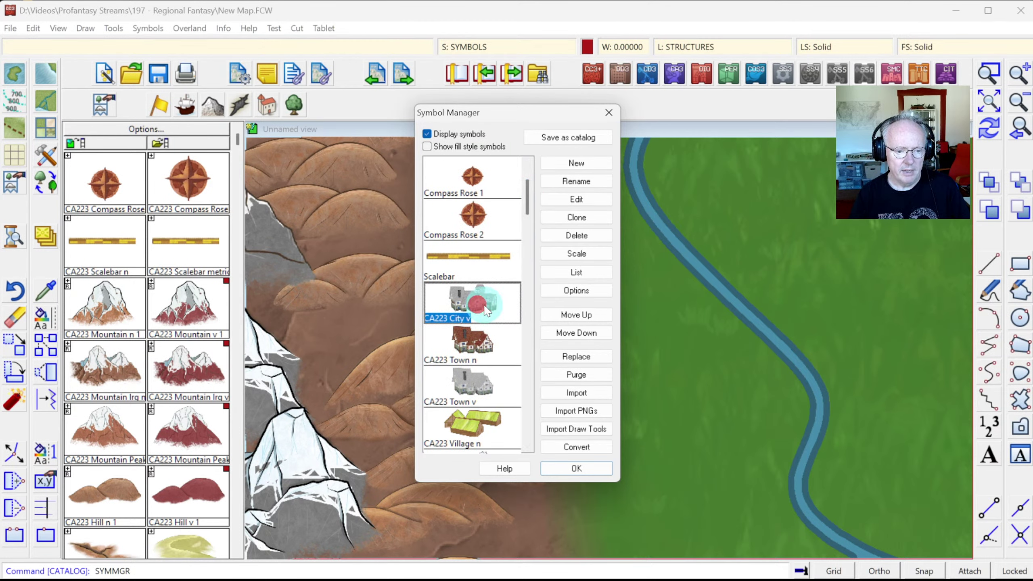
{"action": "left_click_drag", "start_coordinate": [530, 198], "coordinate": [523, 267]}
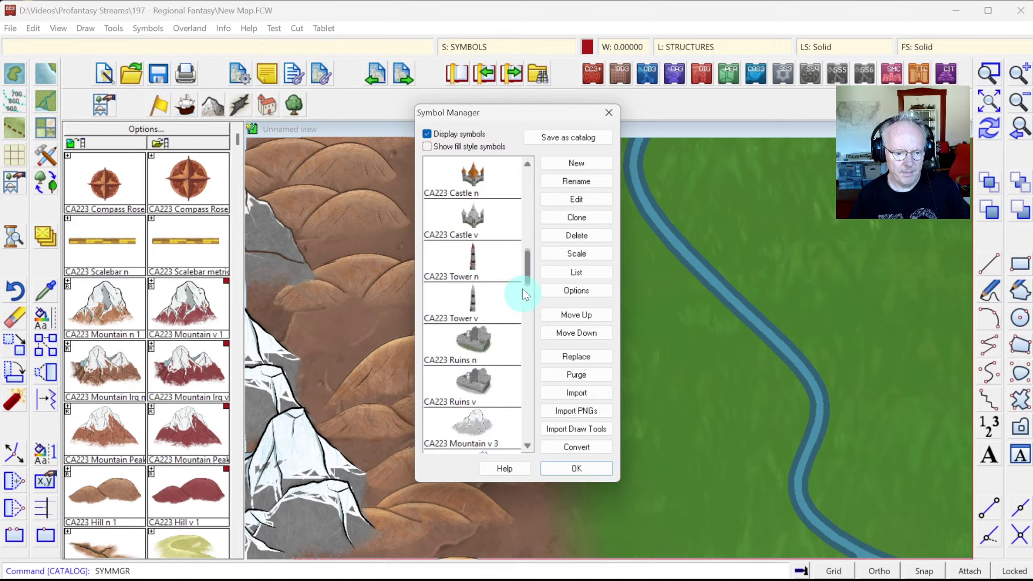
{"action": "left_click", "coordinate": [478, 378], "text": "shift"}
{"action": "left_click_drag", "start_coordinate": [534, 262], "coordinate": [528, 420]}
{"action": "left_click", "coordinate": [503, 420]}
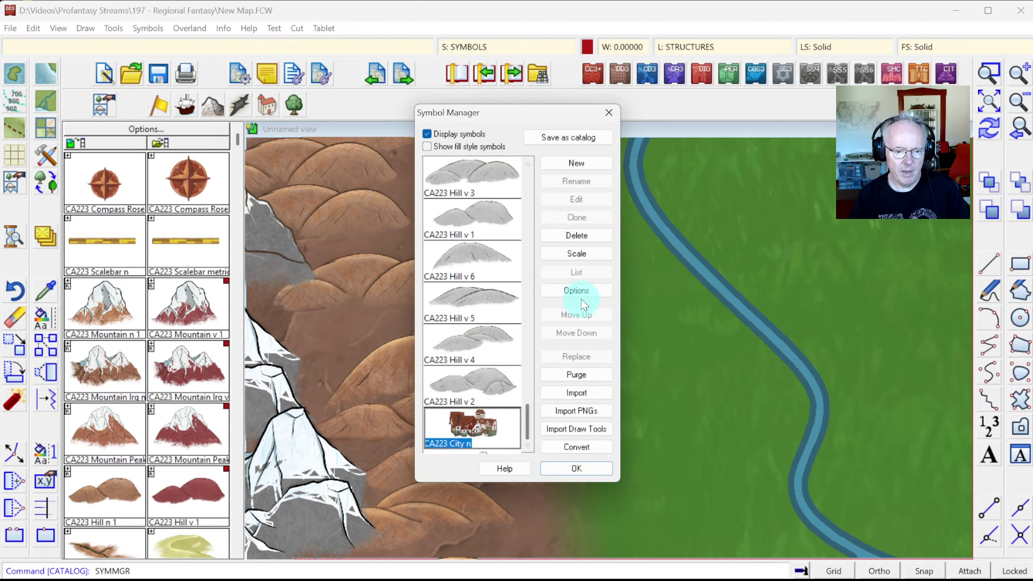
{"action": "left_click", "coordinate": [576, 253]}
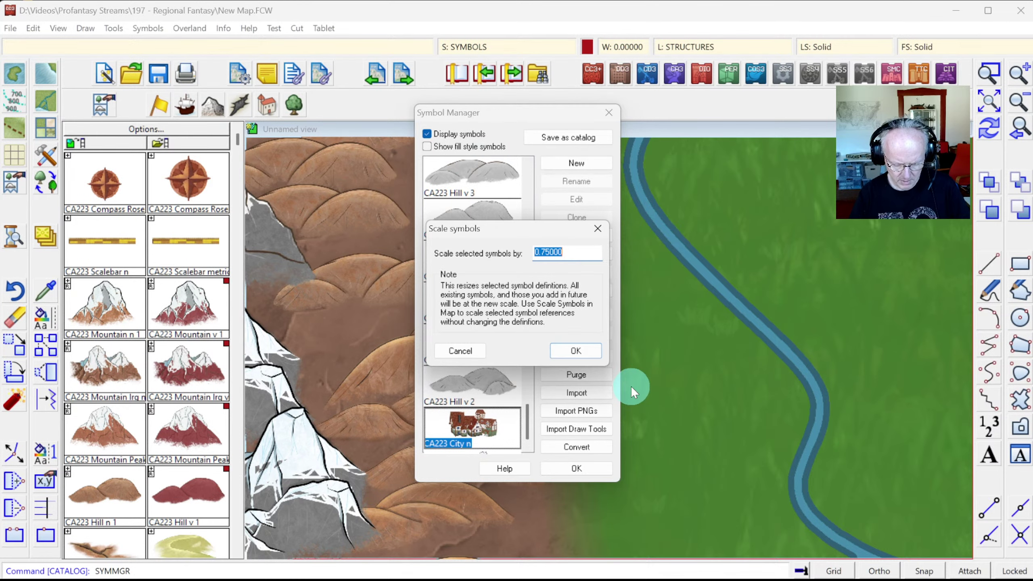
{"action": "type", "text": ".5"}
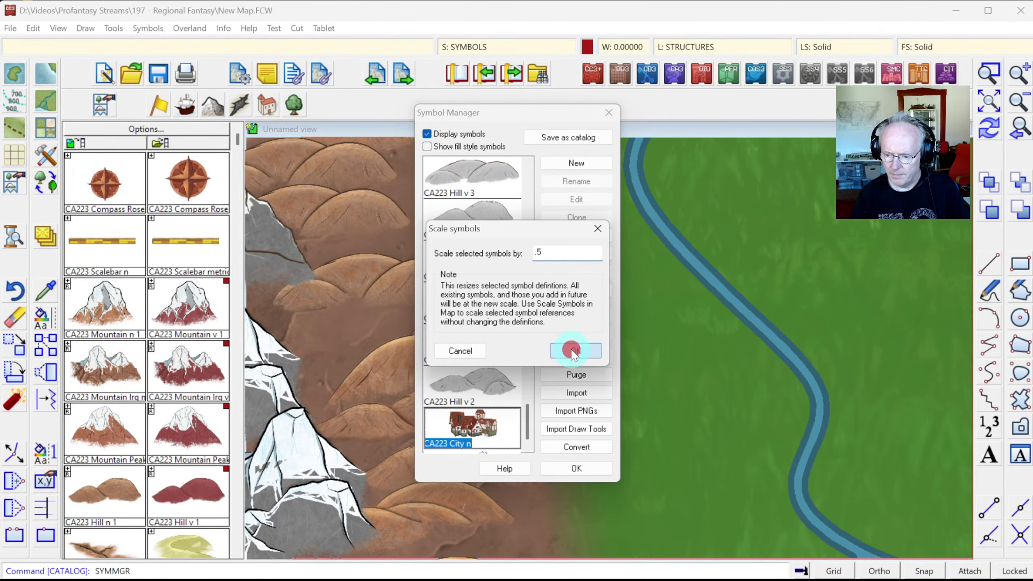
{"action": "left_click", "coordinate": [574, 351]}
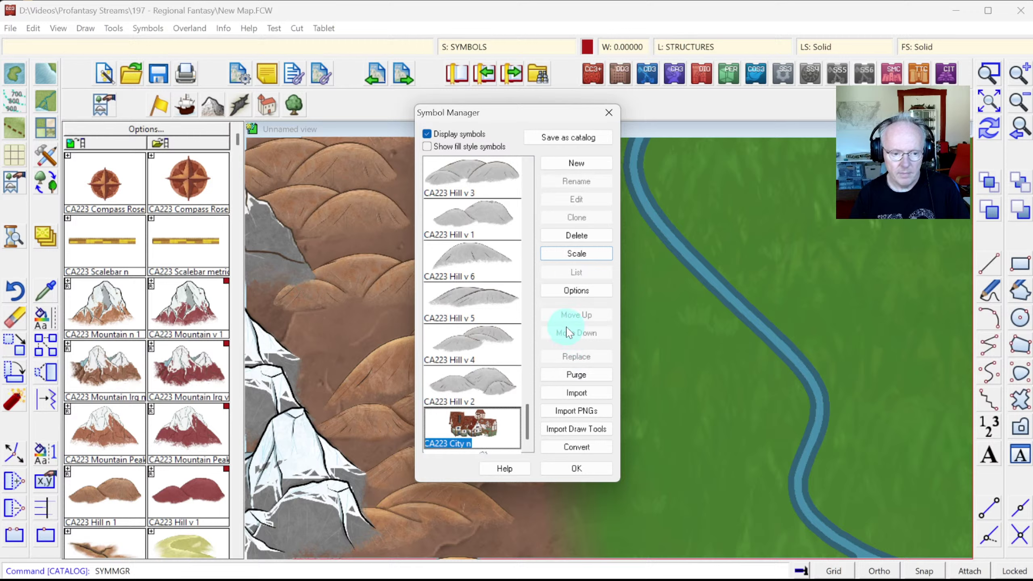
{"action": "left_click", "coordinate": [576, 468]}
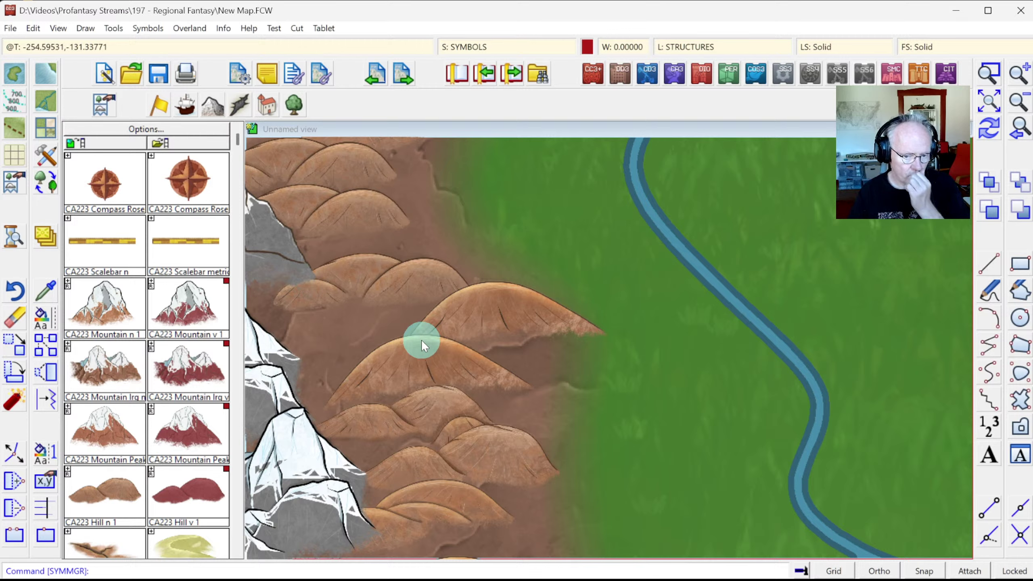
Step: Look through the map's own symbol catalog for the structures and switch to the structures symbol catalog
{"action": "left_click", "coordinate": [238, 381]}
{"action": "left_click", "coordinate": [238, 382]}
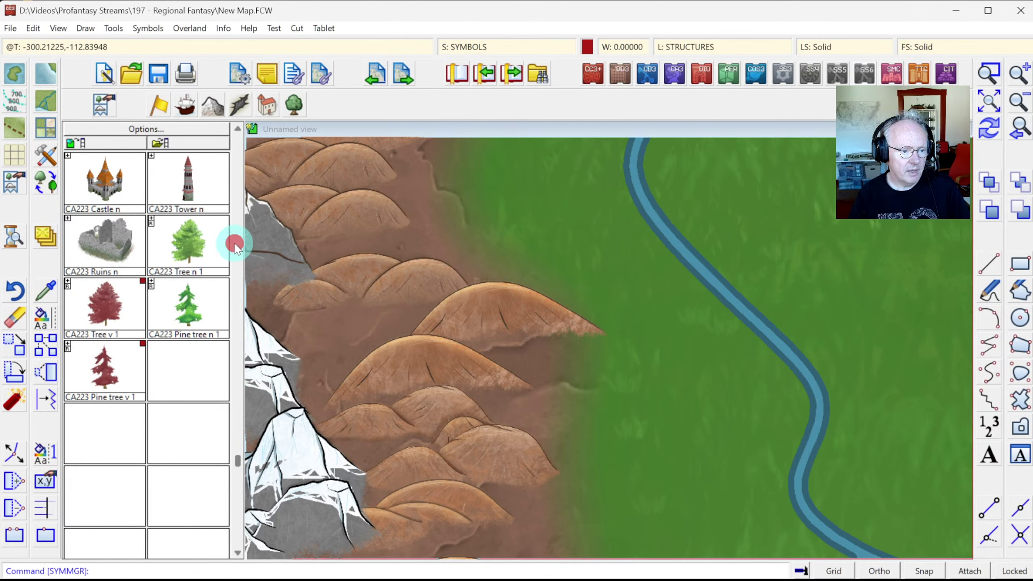
{"action": "left_click", "coordinate": [236, 244]}
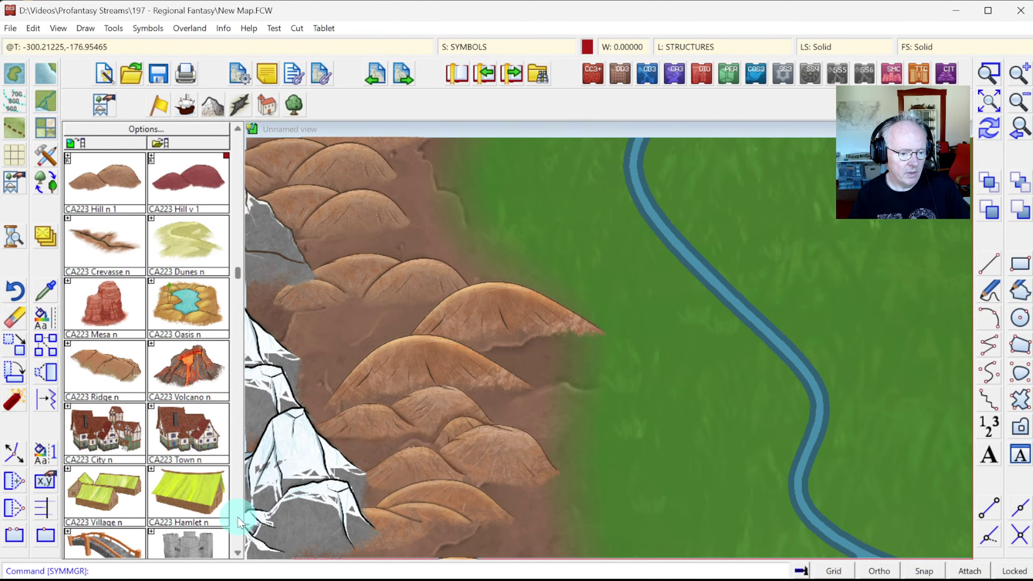
{"action": "left_click", "coordinate": [237, 558]}
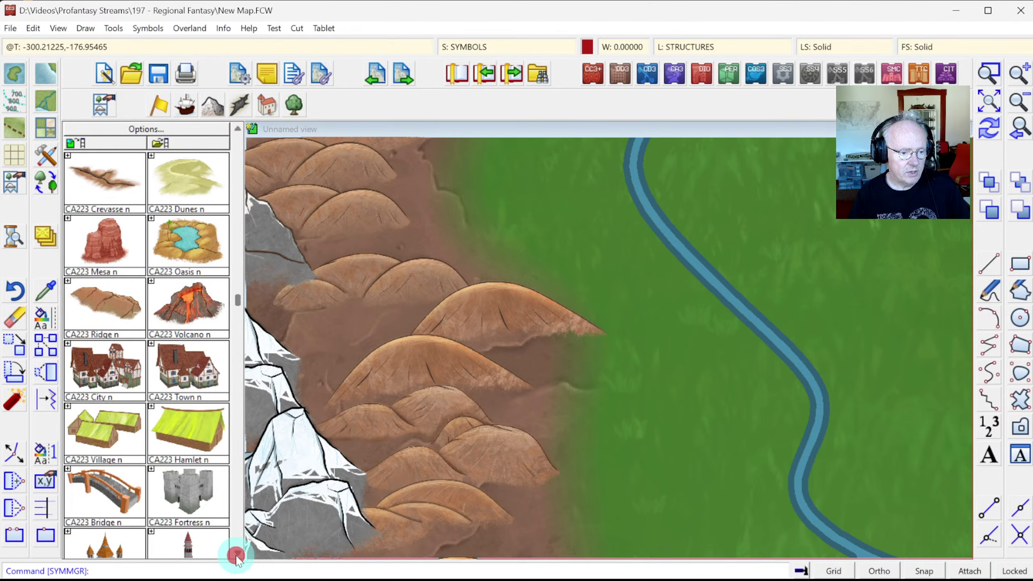
{"action": "left_click", "coordinate": [273, 114]}
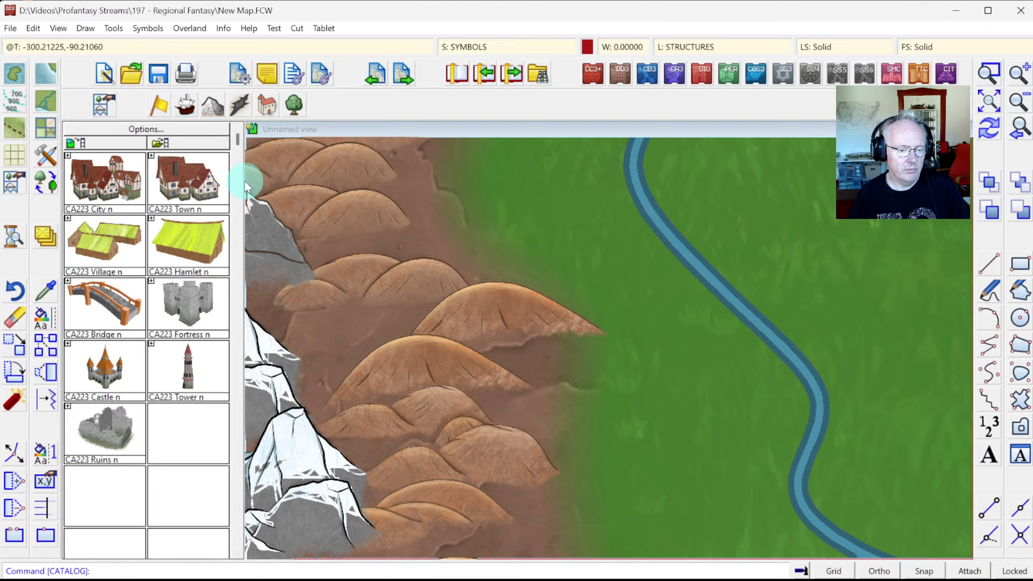
Step: Place the CA223 City n symbol on the north bank of the western river, just before it enters the inlet
{"action": "left_click", "coordinate": [122, 178]}
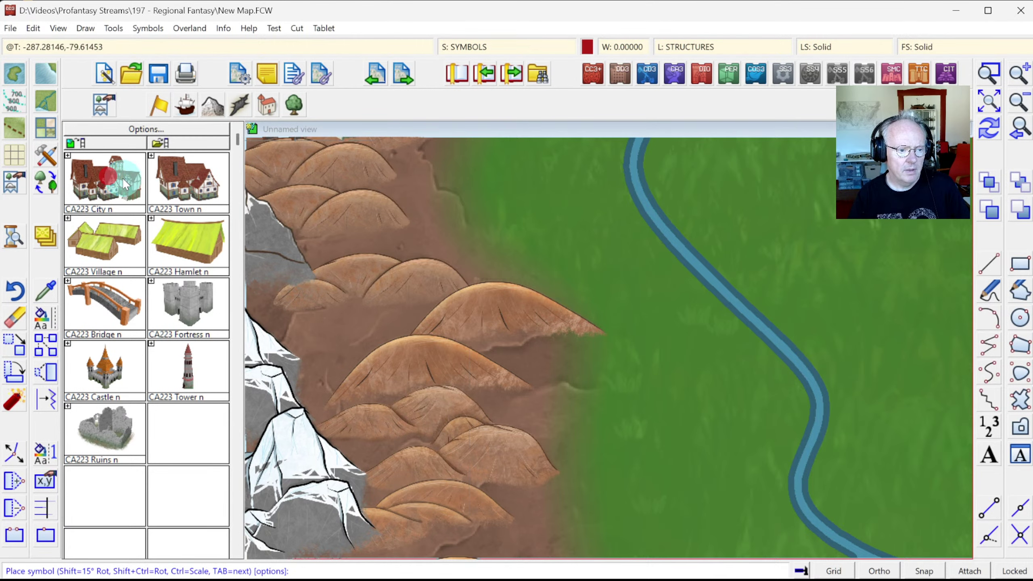
{"action": "right_click", "coordinate": [557, 369]}
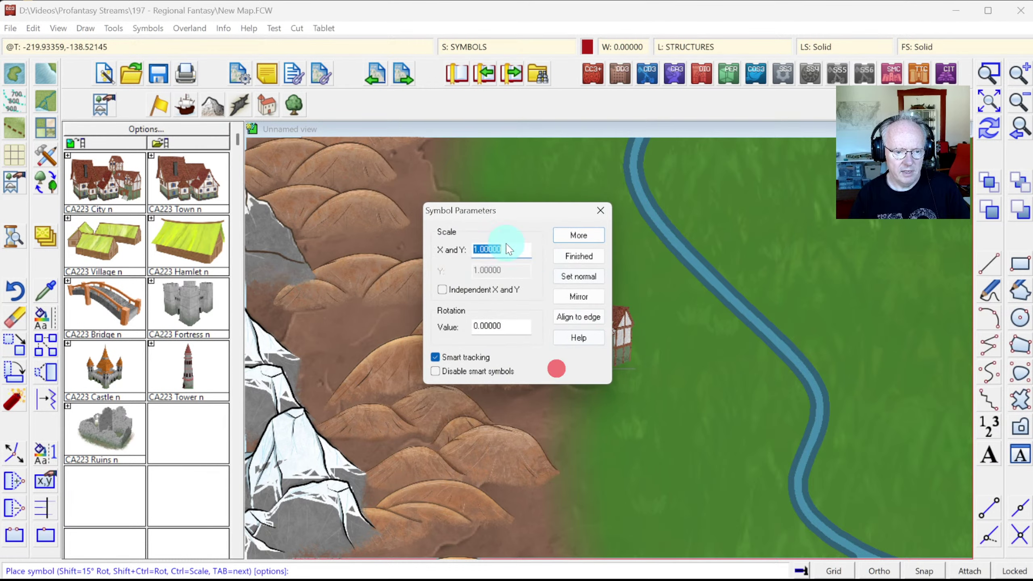
{"action": "type", "text": "2"}
{"action": "left_click", "coordinate": [579, 256]}
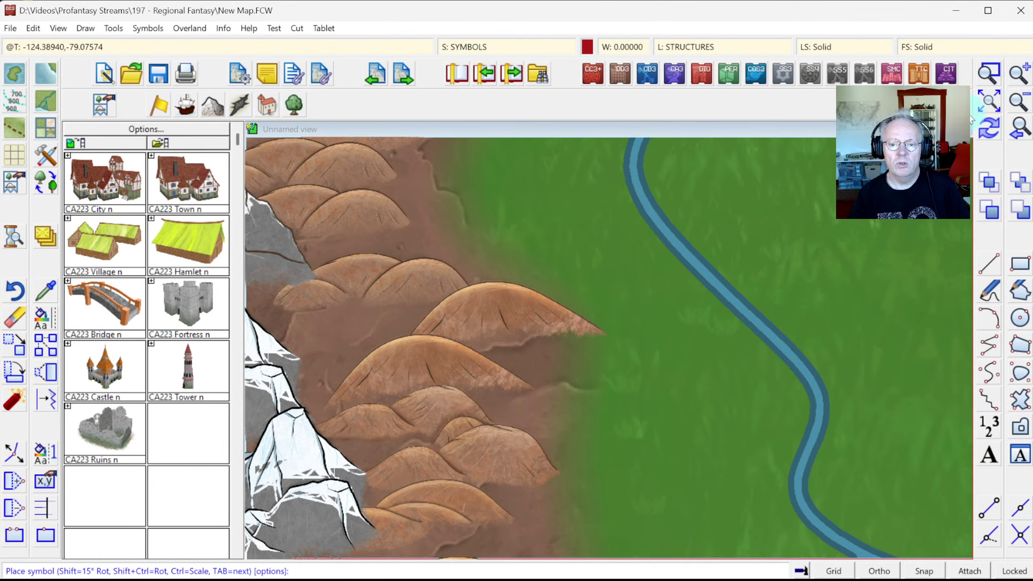
{"action": "left_click", "coordinate": [983, 108]}
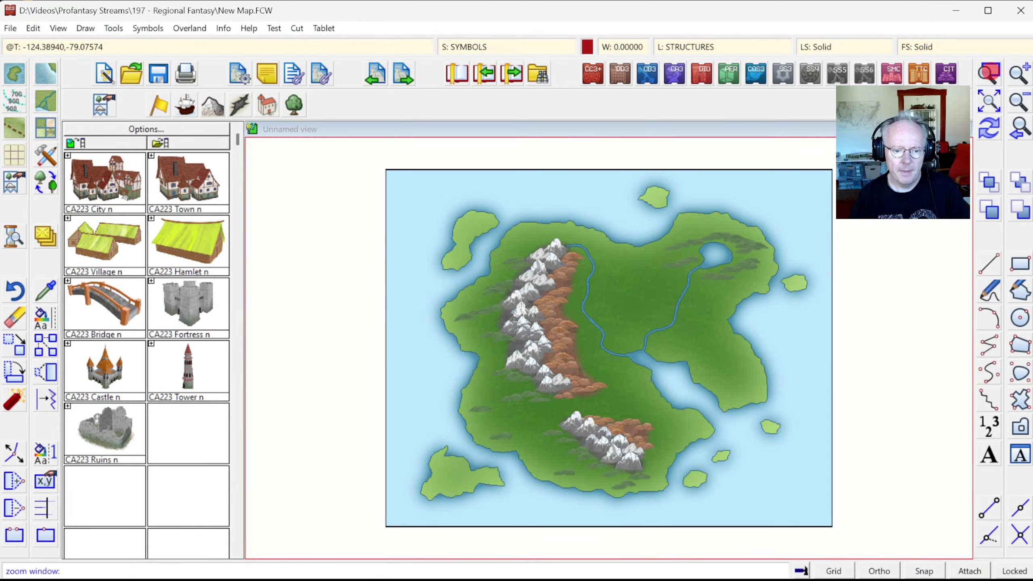
{"action": "scroll", "coordinate": [718, 407], "scroll_direction": "up", "scroll_amount": 3}
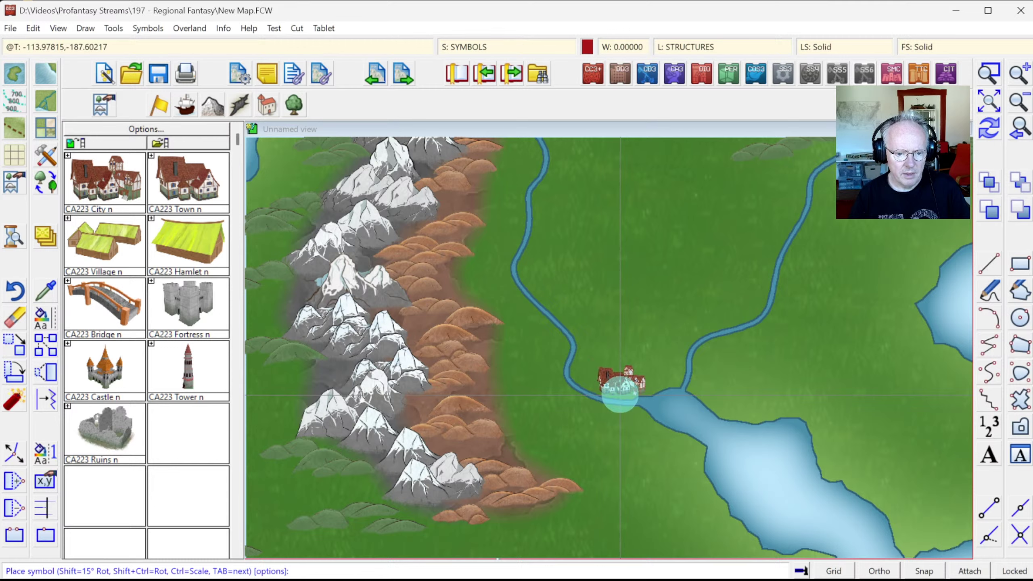
{"action": "left_click", "coordinate": [623, 394]}
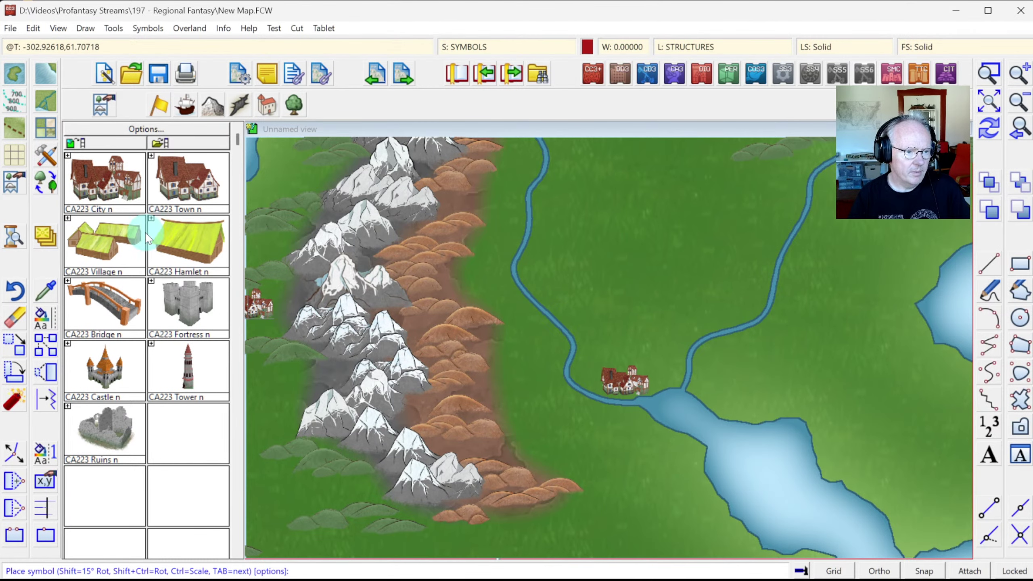
Step: Place a town east of the western river, villages in the southern foothills and on the inlet's north shore, and a hamlet in the northern foothills
{"action": "left_click", "coordinate": [187, 181]}
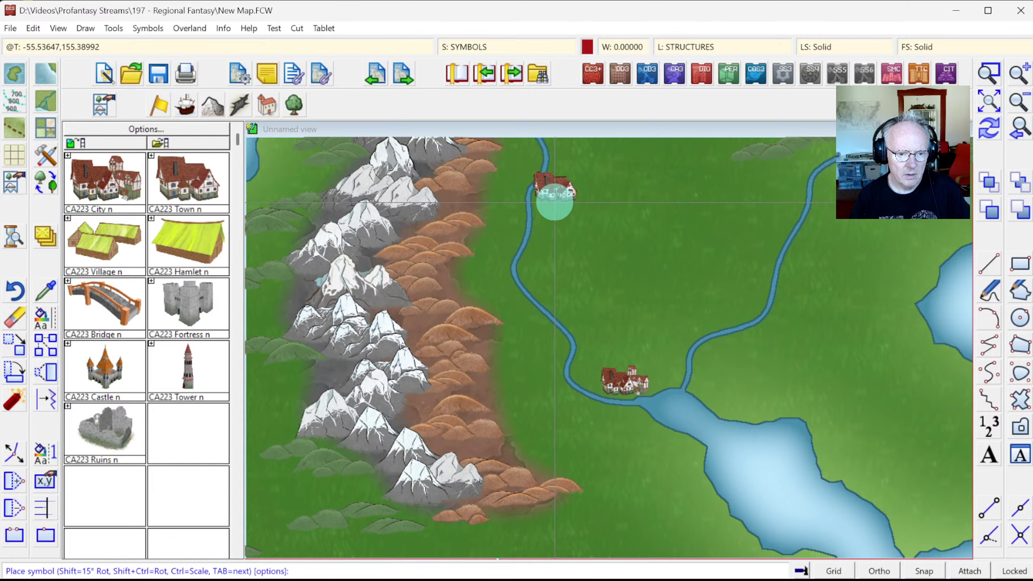
{"action": "left_click", "coordinate": [555, 202]}
{"action": "left_click", "coordinate": [88, 227]}
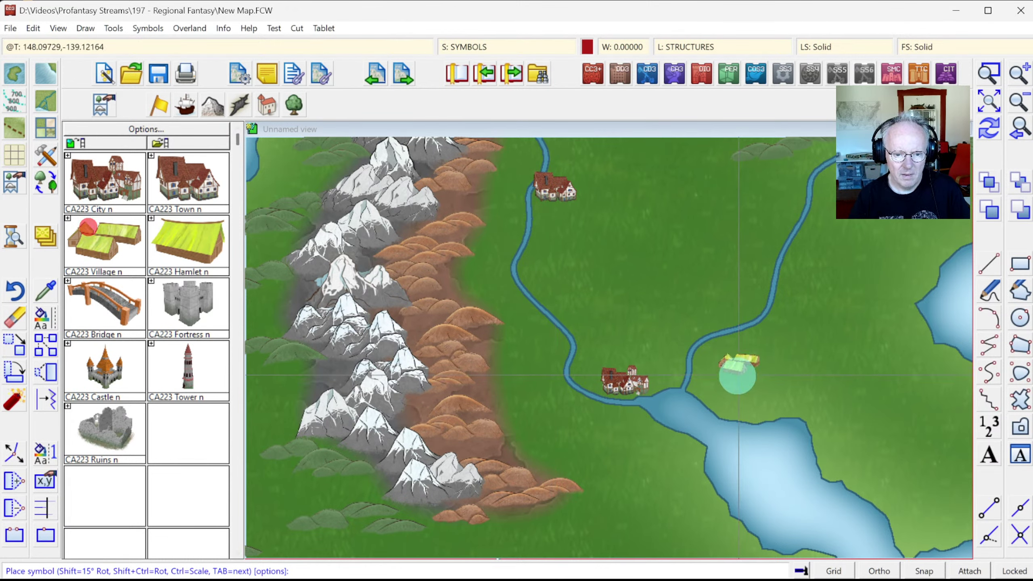
{"action": "left_click", "coordinate": [490, 455]}
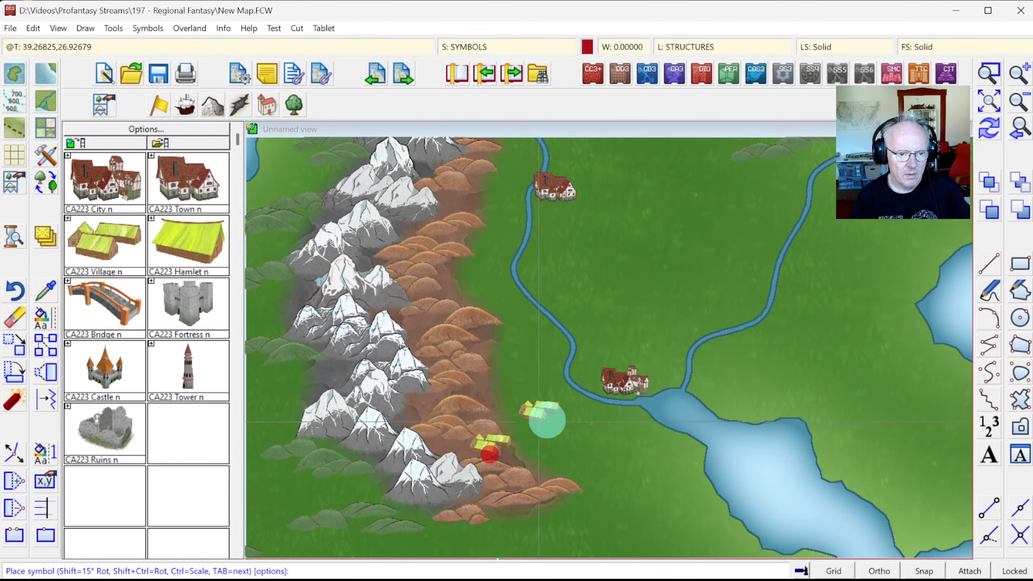
{"action": "left_click", "coordinate": [753, 419]}
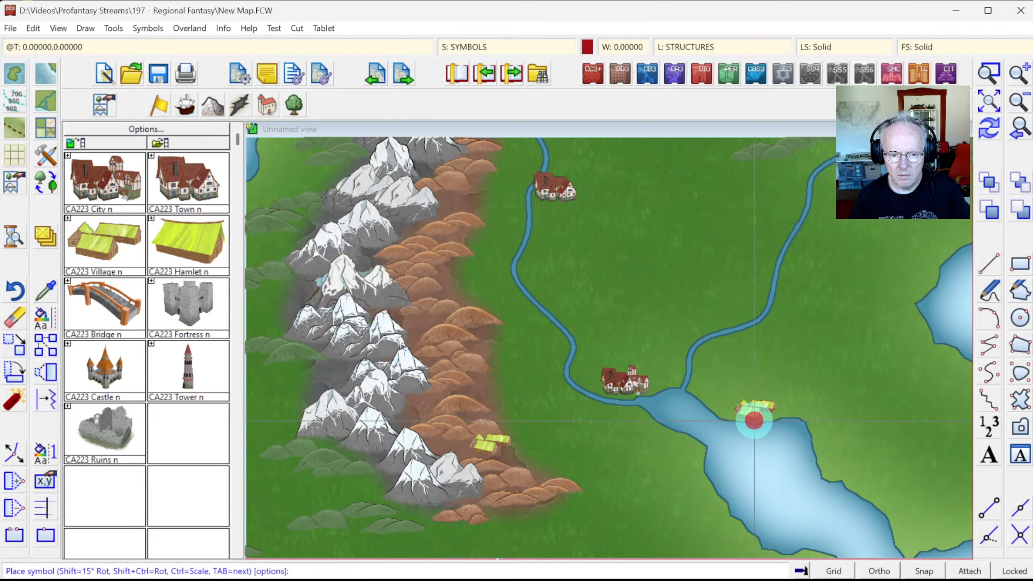
{"action": "left_click", "coordinate": [194, 245]}
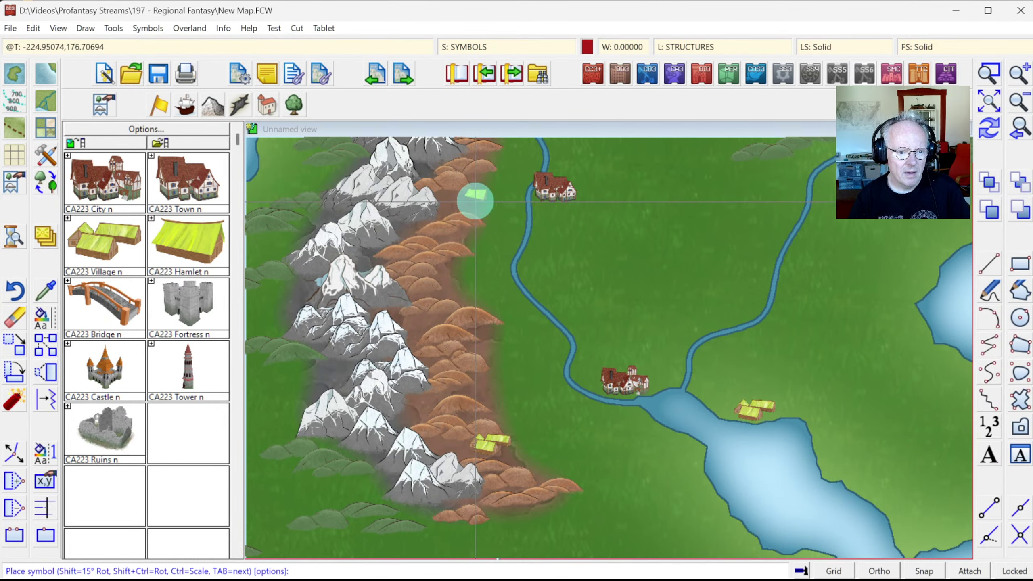
{"action": "left_click", "coordinate": [475, 200]}
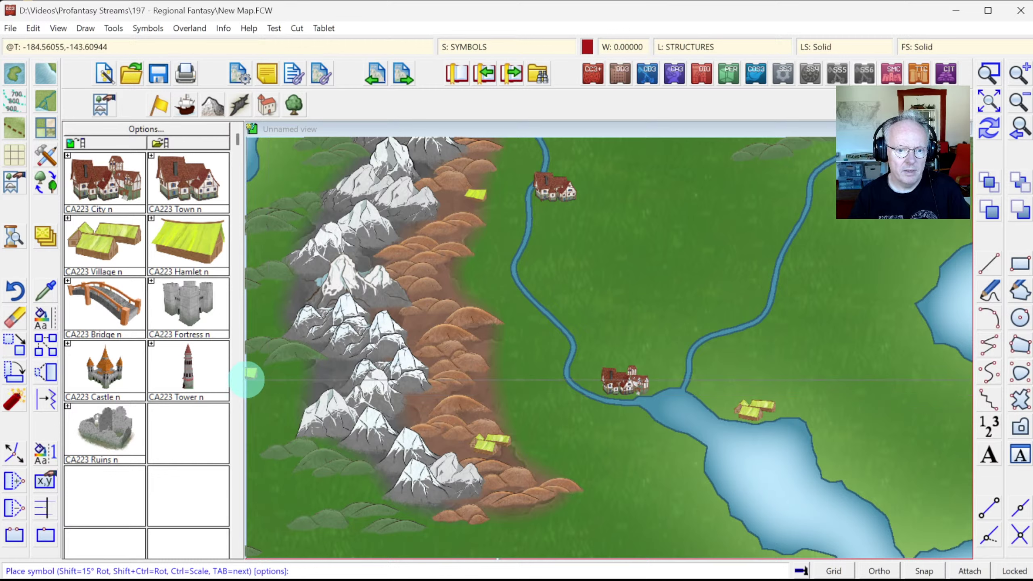
Step: Place a CA223 Bridge n symbol over the western river beside the town and a mirrored one over the river beside the city
{"action": "left_click", "coordinate": [121, 298]}
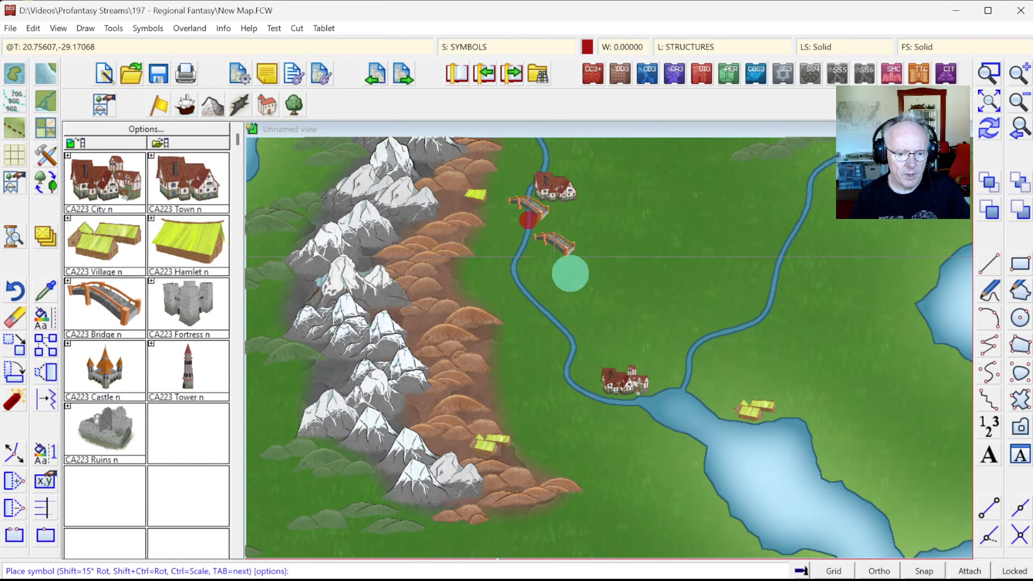
{"action": "right_click", "coordinate": [650, 336]}
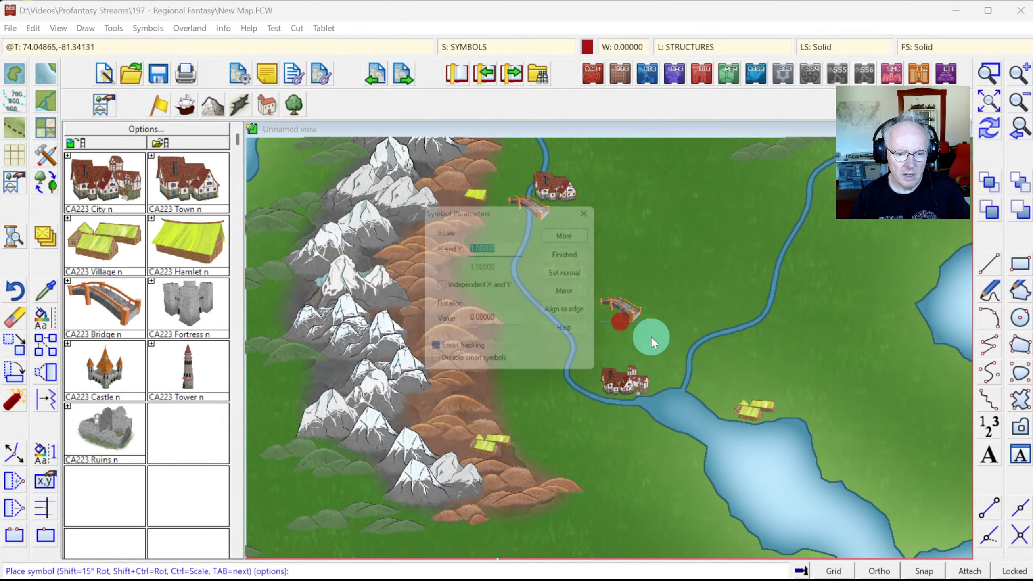
{"action": "left_click", "coordinate": [578, 296]}
{"action": "left_click", "coordinate": [570, 236]}
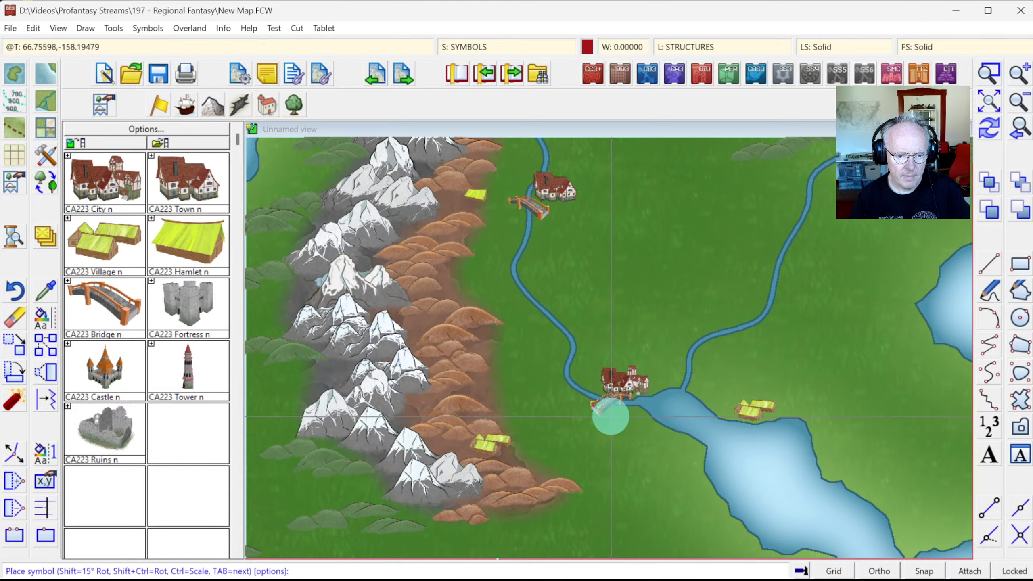
{"action": "left_click", "coordinate": [609, 412]}
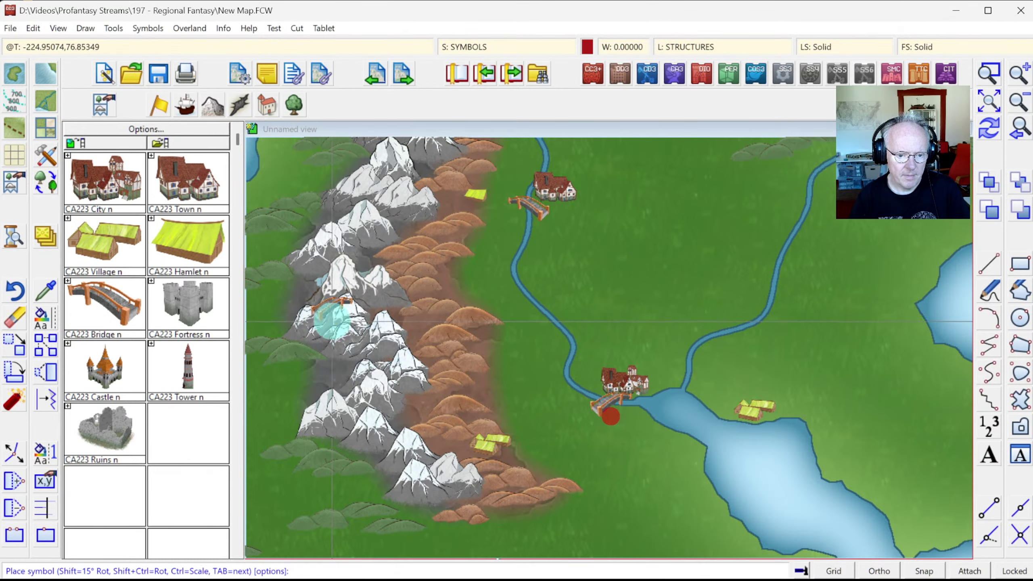
Step: Try placing an enlarged CA223 Castle n symbol on the east side of the city and check its scale
{"action": "left_click", "coordinate": [194, 312]}
{"action": "left_click", "coordinate": [119, 364]}
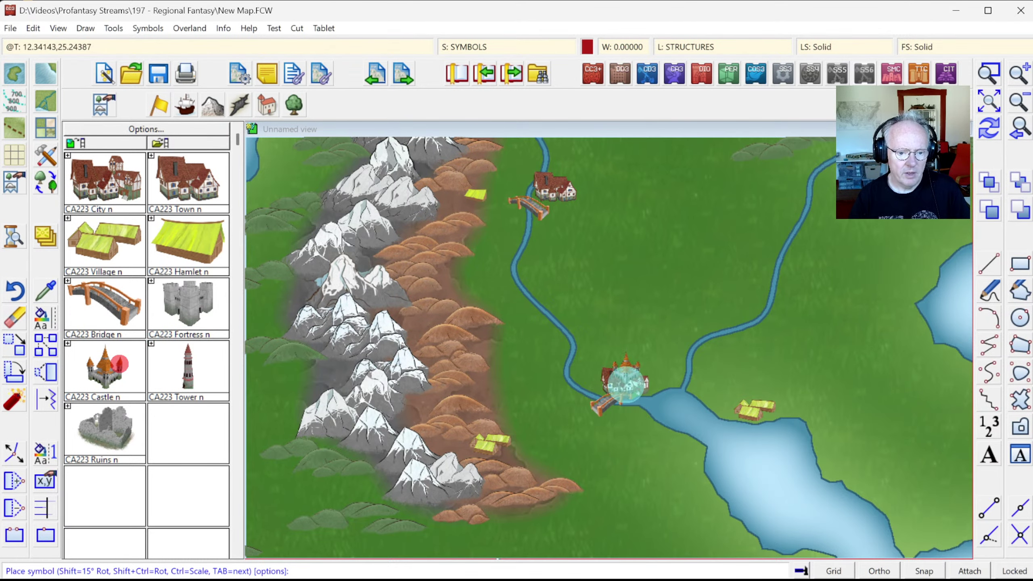
{"action": "left_click", "coordinate": [989, 74]}
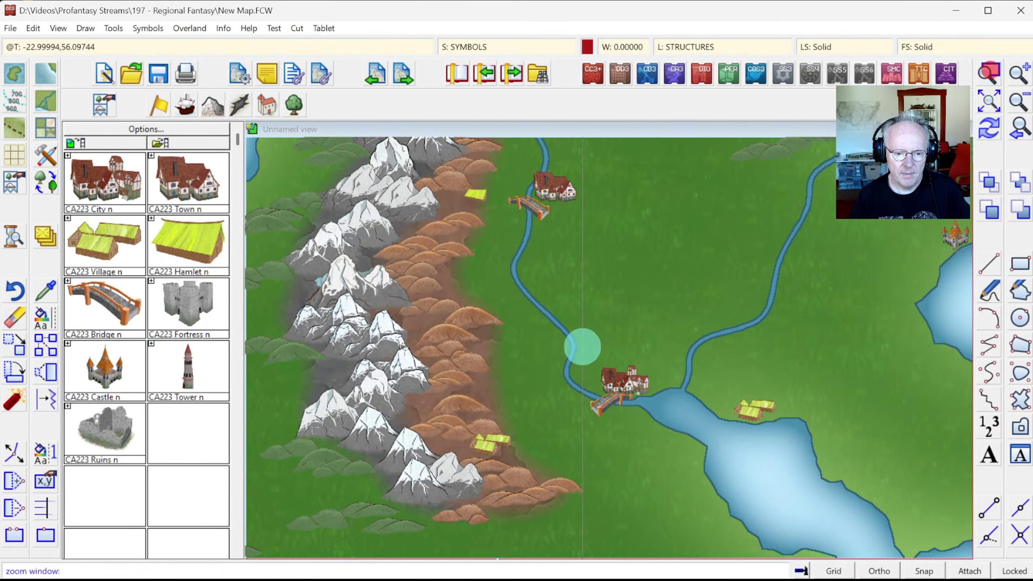
{"action": "left_click", "coordinate": [707, 438]}
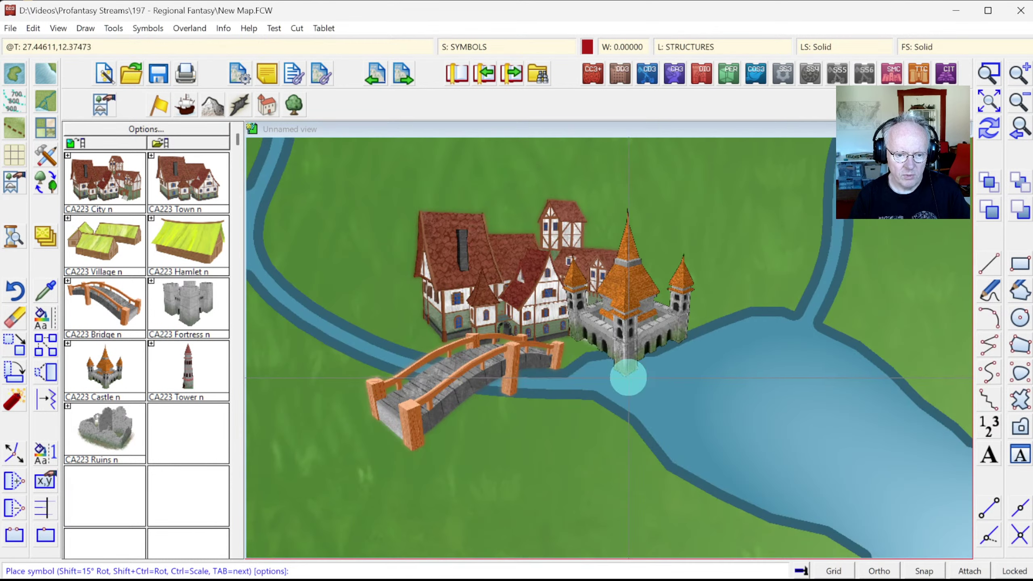
{"action": "scroll", "coordinate": [640, 374], "scroll_direction": "up", "scroll_amount": 3}
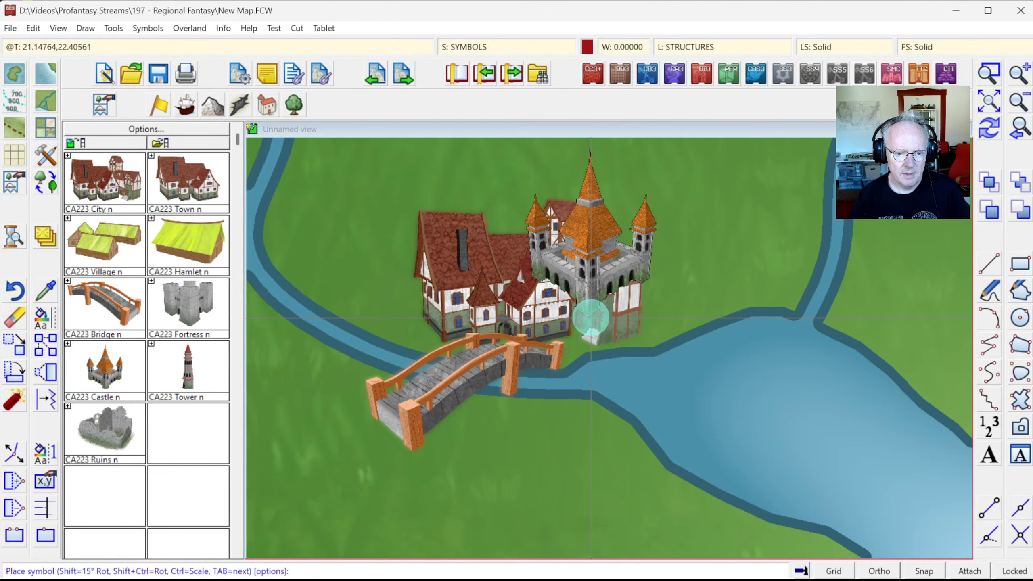
{"action": "key", "text": "ctrl"}
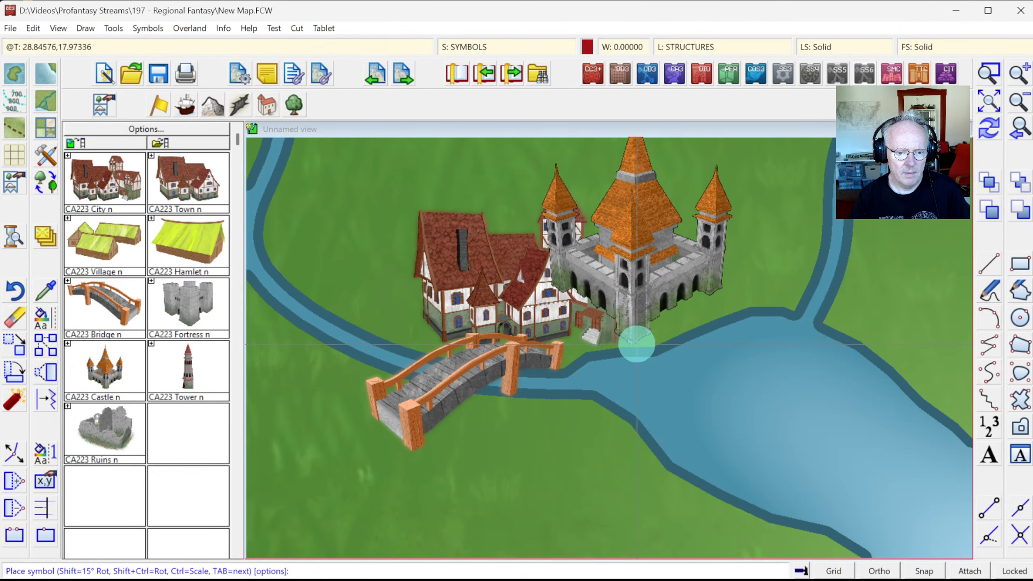
{"action": "left_click", "coordinate": [634, 345]}
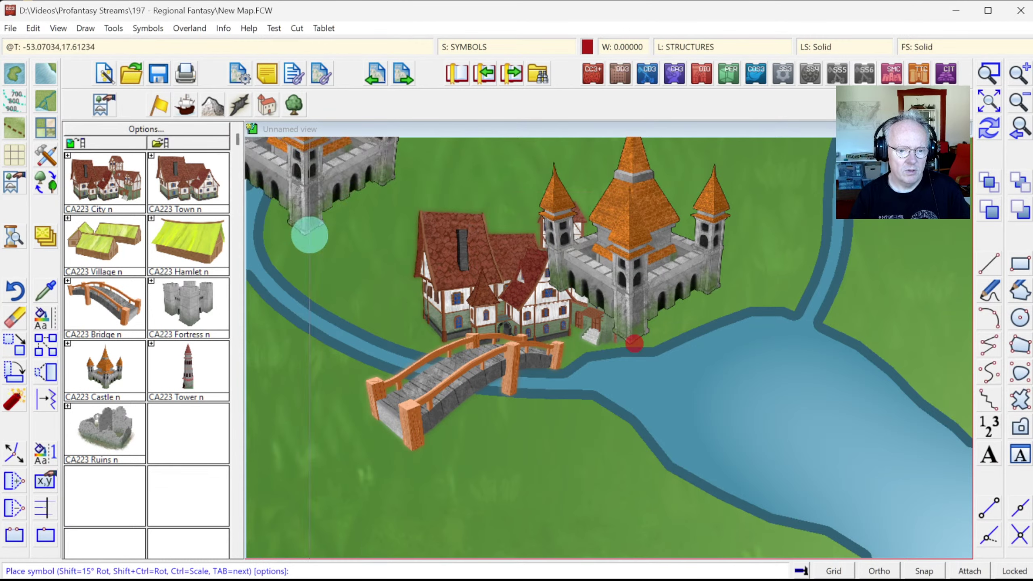
{"action": "right_click", "coordinate": [414, 260]}
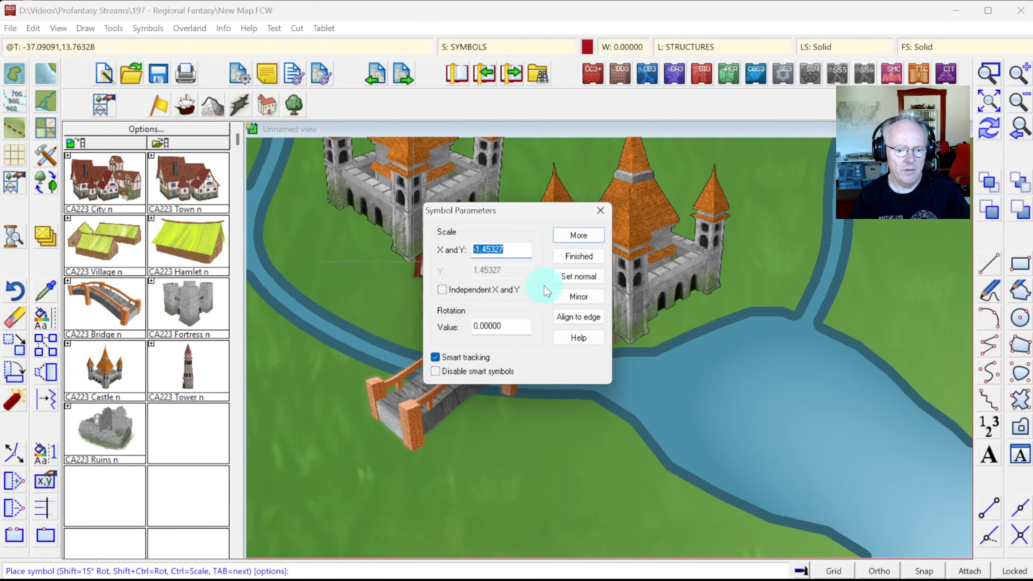
{"action": "key", "text": "Return"}
Step: Scale the CA223 Castle n and CA223 Castle v symbol definitions by 1.5 in the Symbol Manager
{"action": "left_click", "coordinate": [147, 28]}
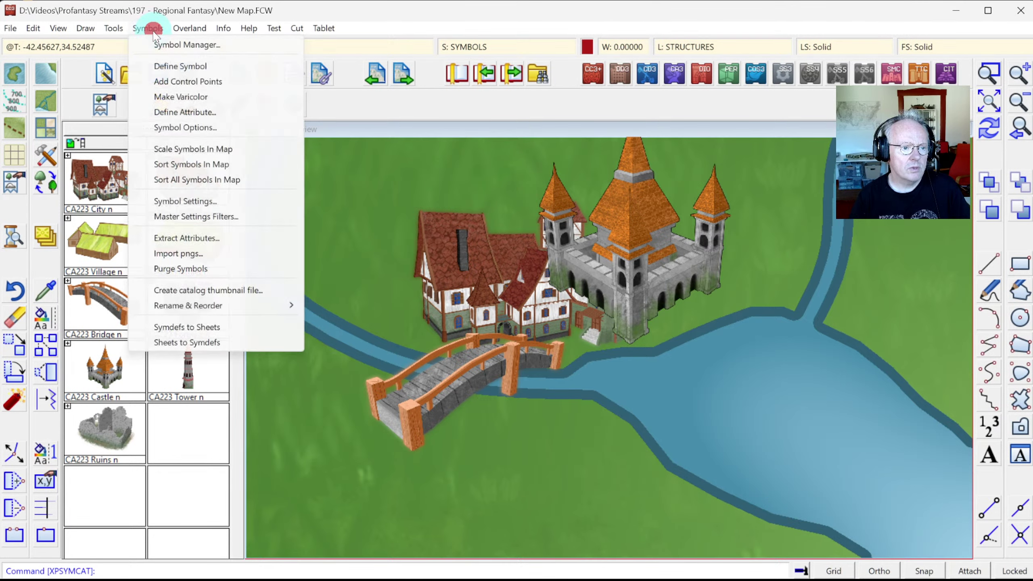
{"action": "left_click", "coordinate": [157, 45]}
{"action": "left_click_drag", "start_coordinate": [526, 183], "coordinate": [522, 270]}
{"action": "left_click", "coordinate": [489, 269]}
{"action": "left_click", "coordinate": [486, 300], "text": "ctrl"}
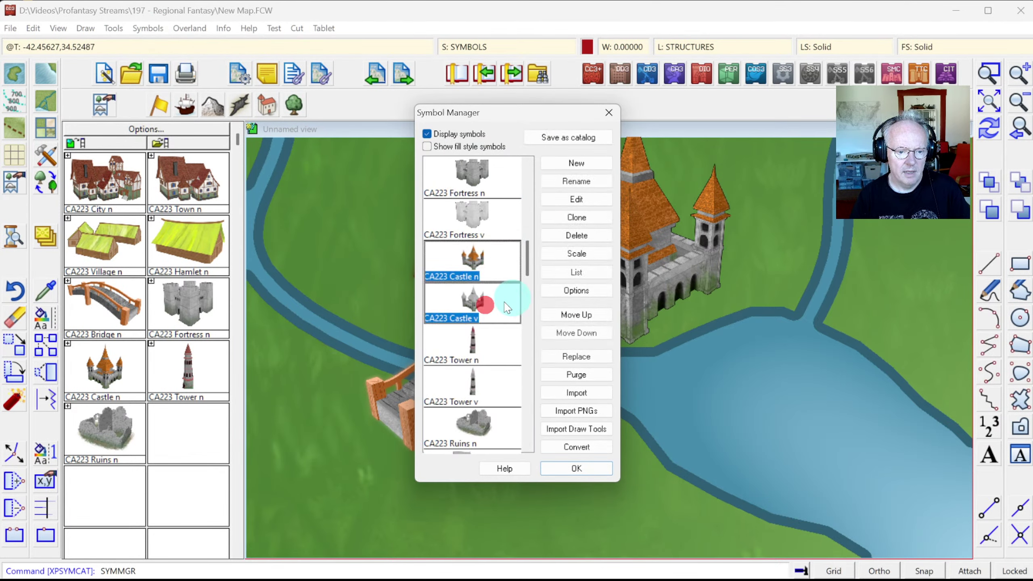
{"action": "left_click", "coordinate": [570, 253]}
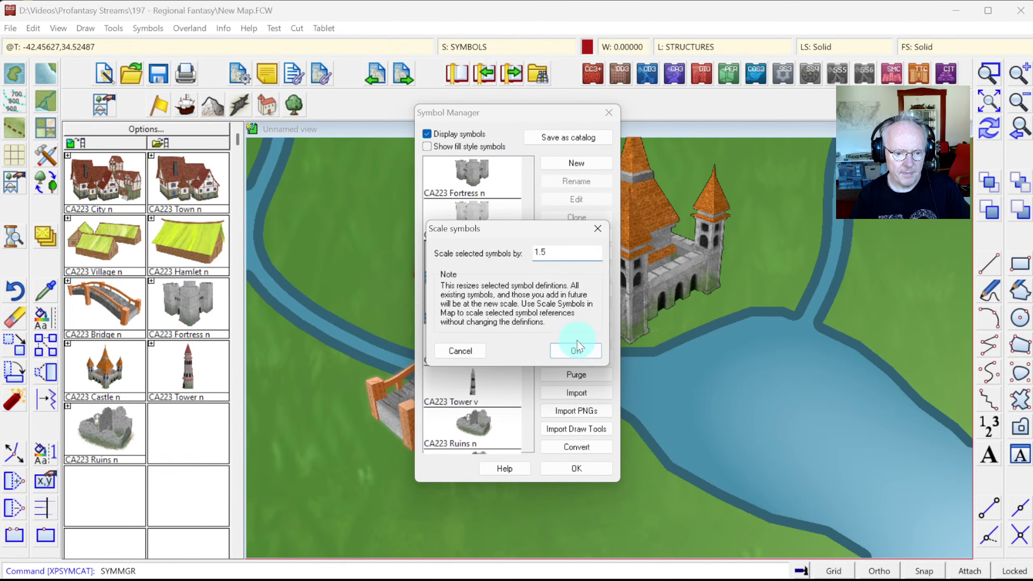
{"action": "left_click", "coordinate": [577, 349]}
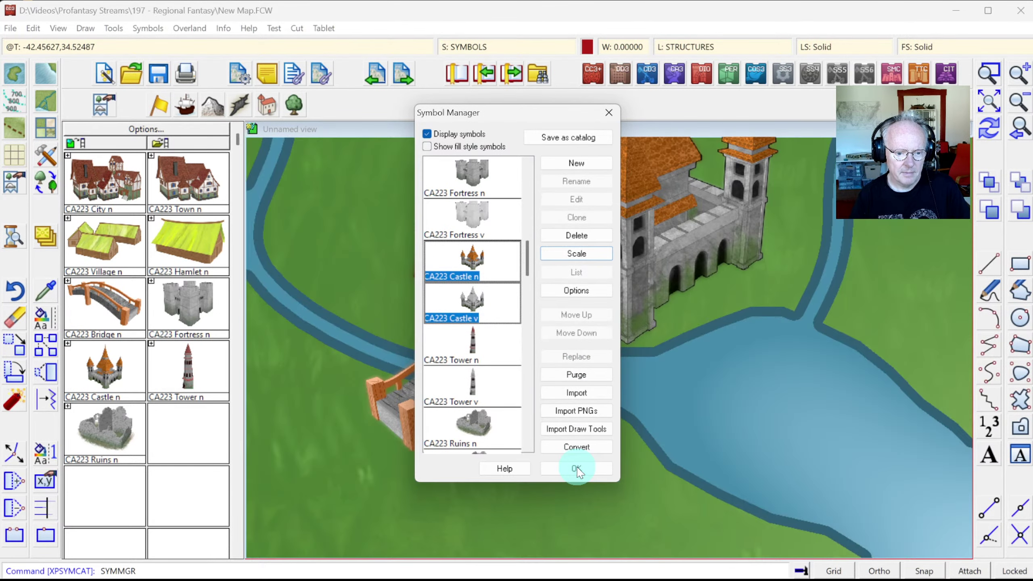
{"action": "left_click", "coordinate": [576, 468]}
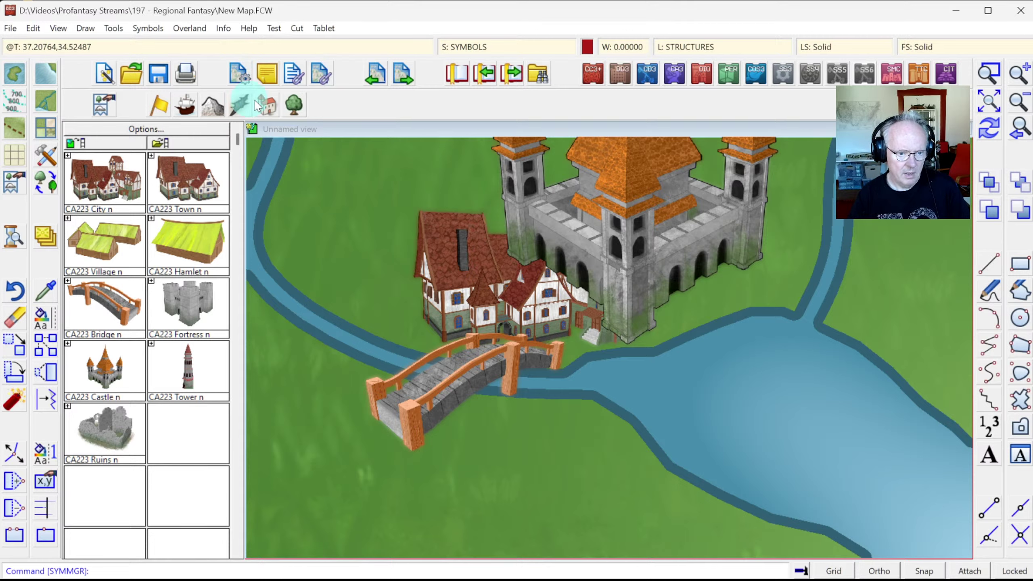
Step: Erase the oversized castle beside the city
{"action": "left_click", "coordinate": [17, 322]}
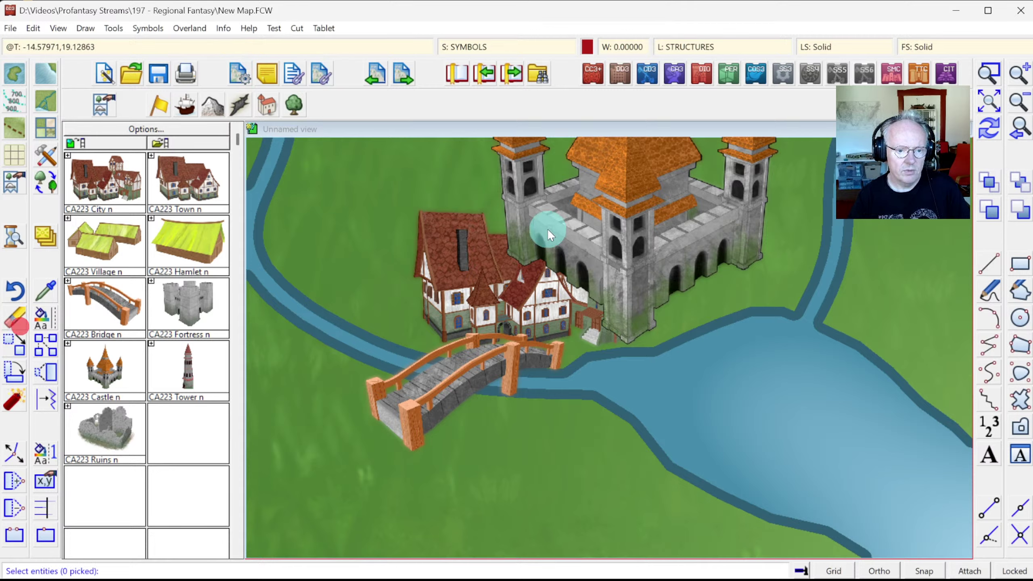
{"action": "left_click", "coordinate": [448, 184]}
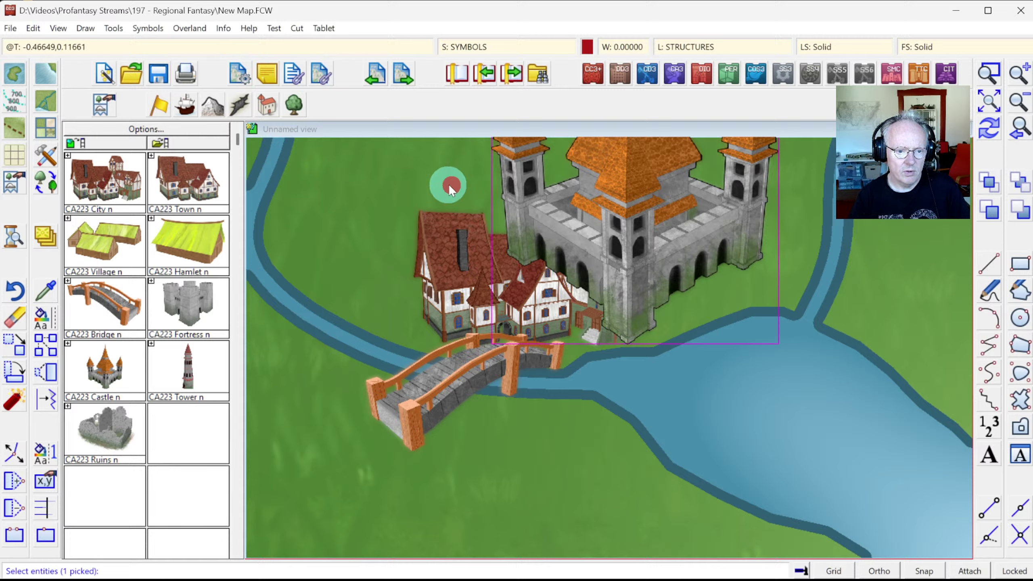
{"action": "left_click", "coordinate": [422, 166]}
Step: Place a CA223 Castle n symbol at normal scale on the city's east side and sort all symbols in the map
{"action": "left_click", "coordinate": [103, 371]}
{"action": "left_click", "coordinate": [369, 354]}
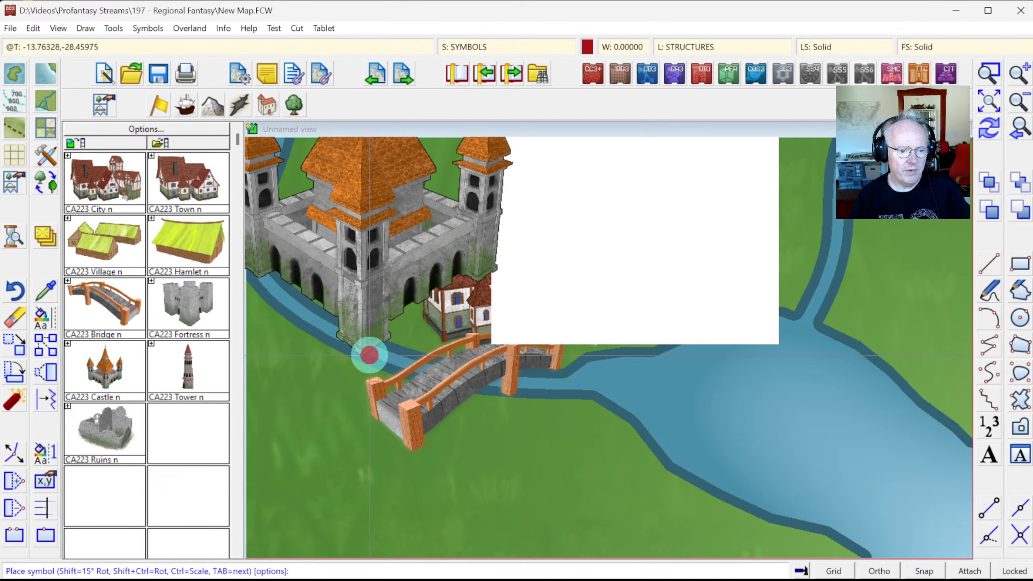
{"action": "left_click", "coordinate": [568, 277]}
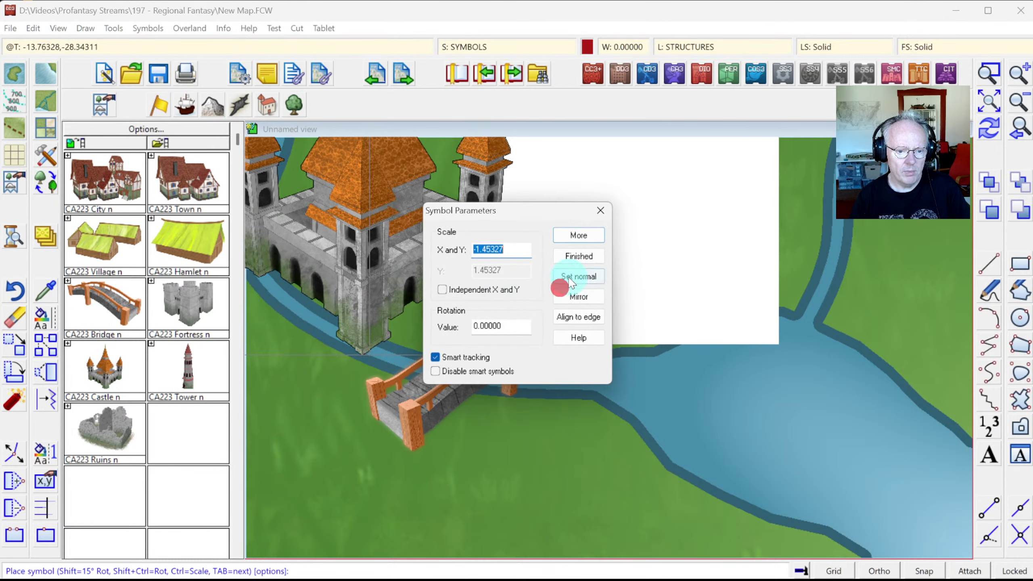
{"action": "left_click", "coordinate": [569, 238]}
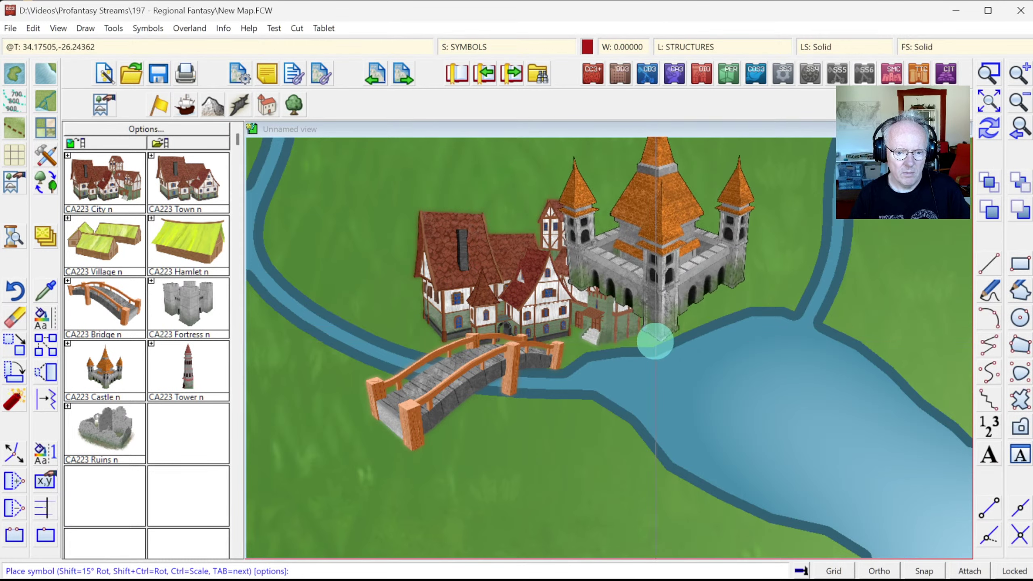
{"action": "left_click", "coordinate": [655, 341]}
{"action": "left_click", "coordinate": [148, 28]}
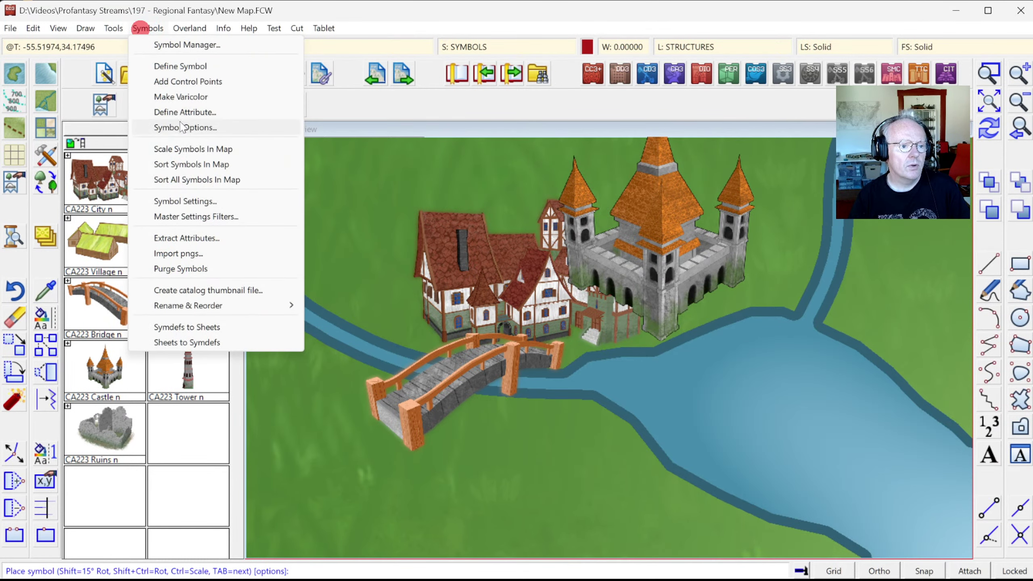
{"action": "left_click", "coordinate": [184, 180]}
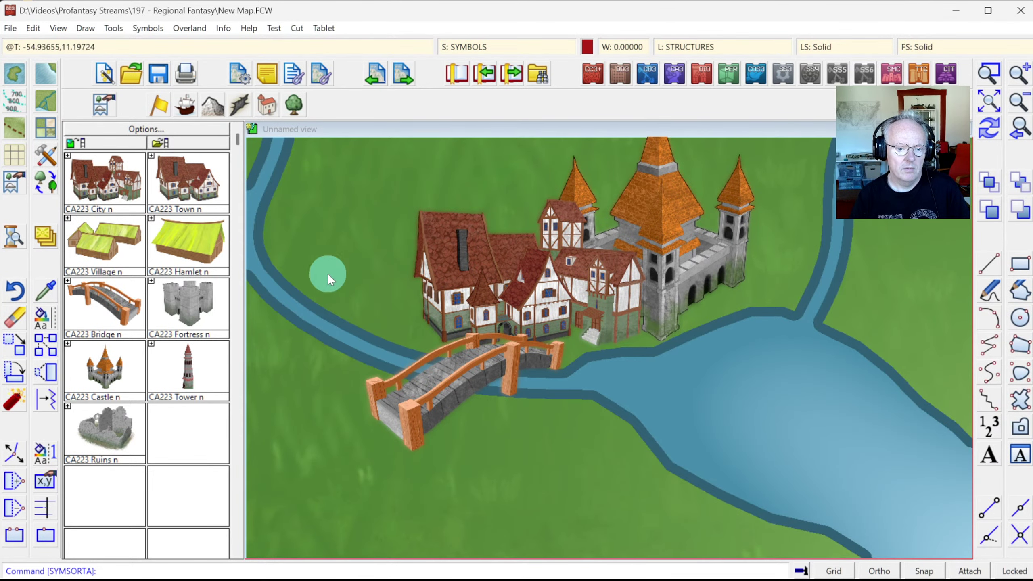
Step: Move the castle west so that it stands directly behind the city's houses
{"action": "left_click", "coordinate": [14, 343]}
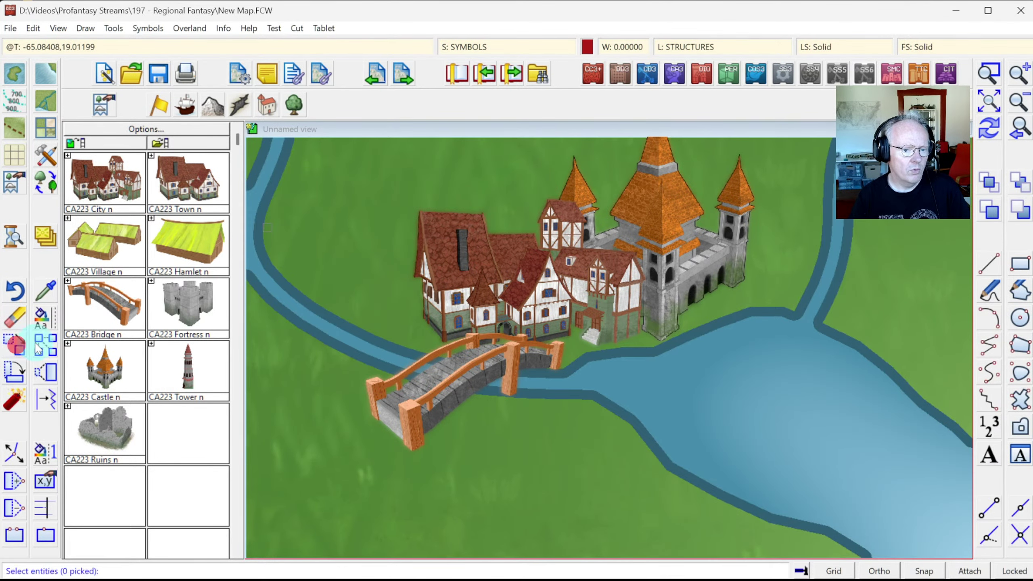
{"action": "left_click", "coordinate": [618, 198]}
{"action": "right_click", "coordinate": [658, 215]}
{"action": "left_click", "coordinate": [659, 223]}
{"action": "left_click", "coordinate": [665, 244]}
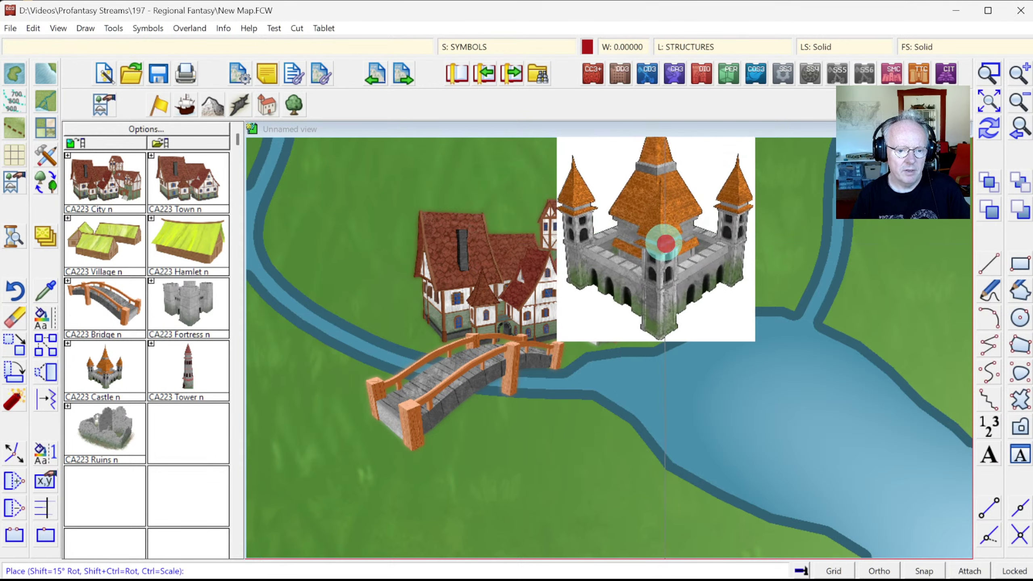
{"action": "left_click", "coordinate": [575, 234]}
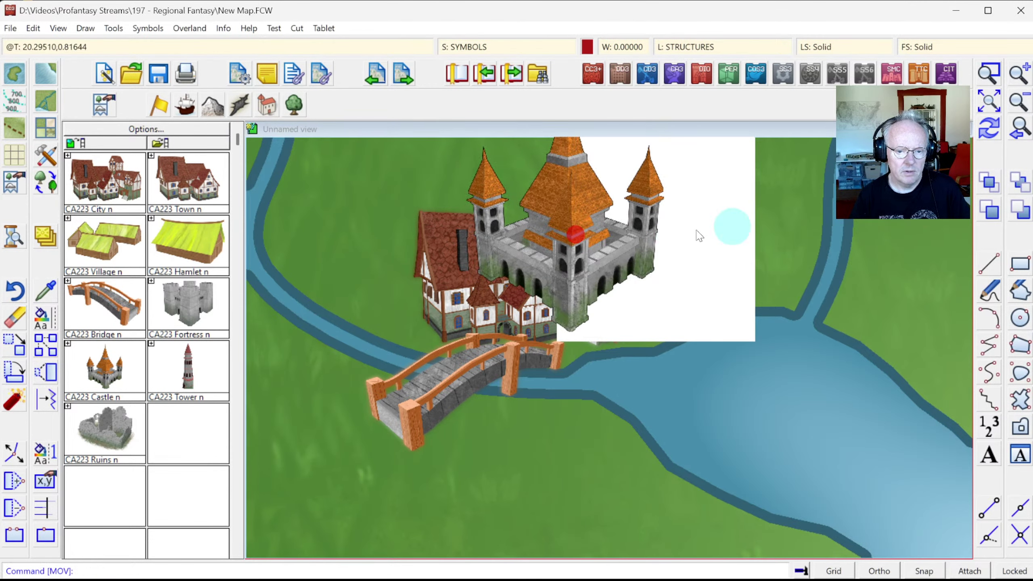
{"action": "left_click", "coordinate": [994, 136]}
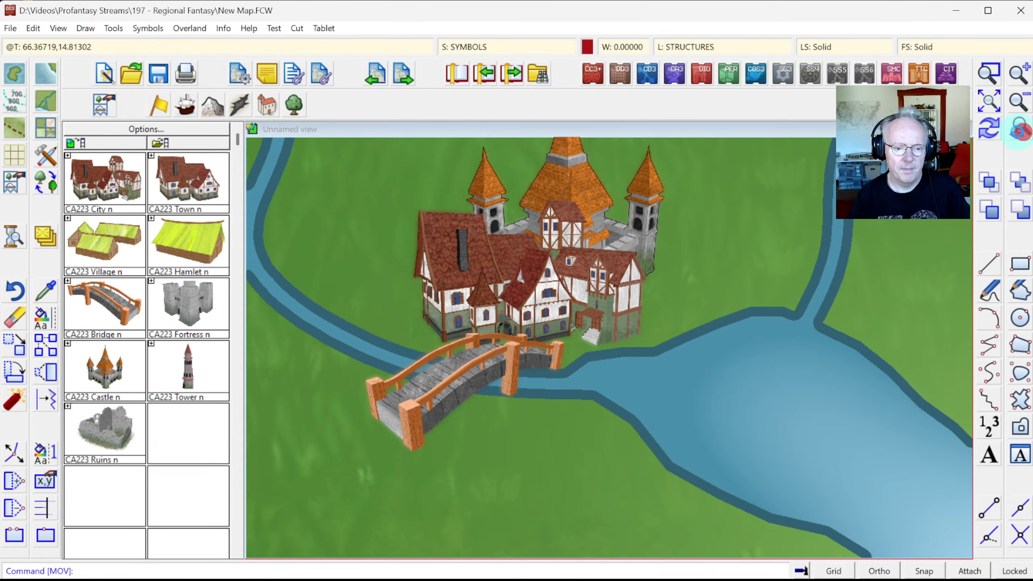
{"action": "left_click", "coordinate": [1019, 131]}
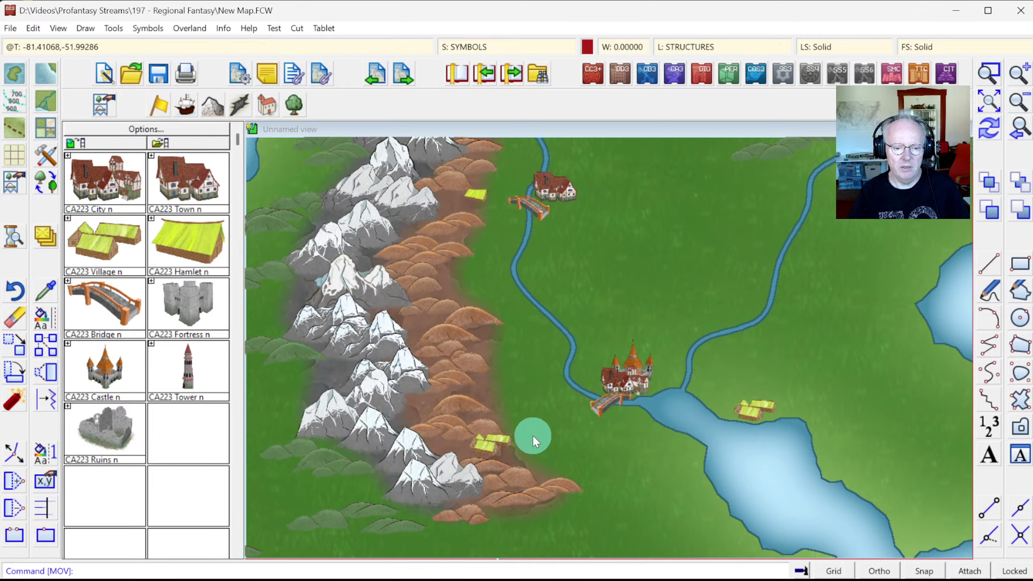
Step: Start moving entities to another sheet and select everything on the STRUCTURES layer
{"action": "right_click", "coordinate": [44, 239]}
{"action": "left_click", "coordinate": [122, 364]}
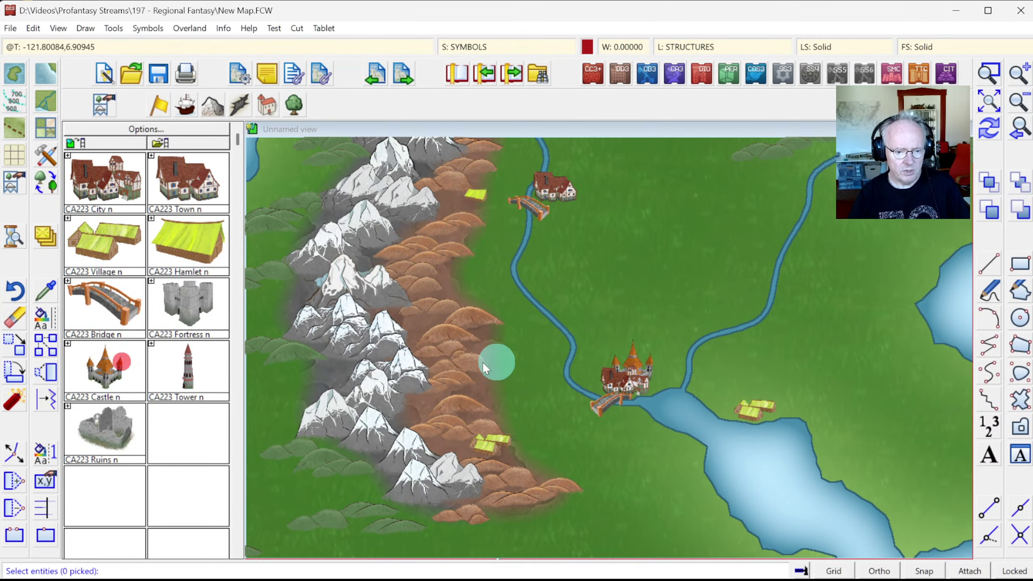
{"action": "right_click", "coordinate": [504, 340]}
{"action": "left_click", "coordinate": [568, 464]}
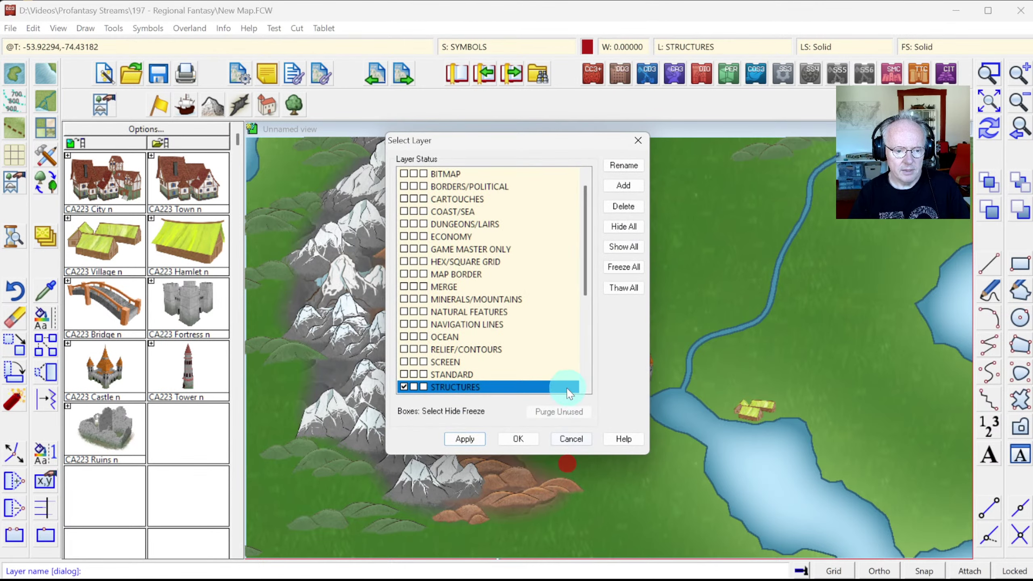
{"action": "left_click", "coordinate": [515, 432]}
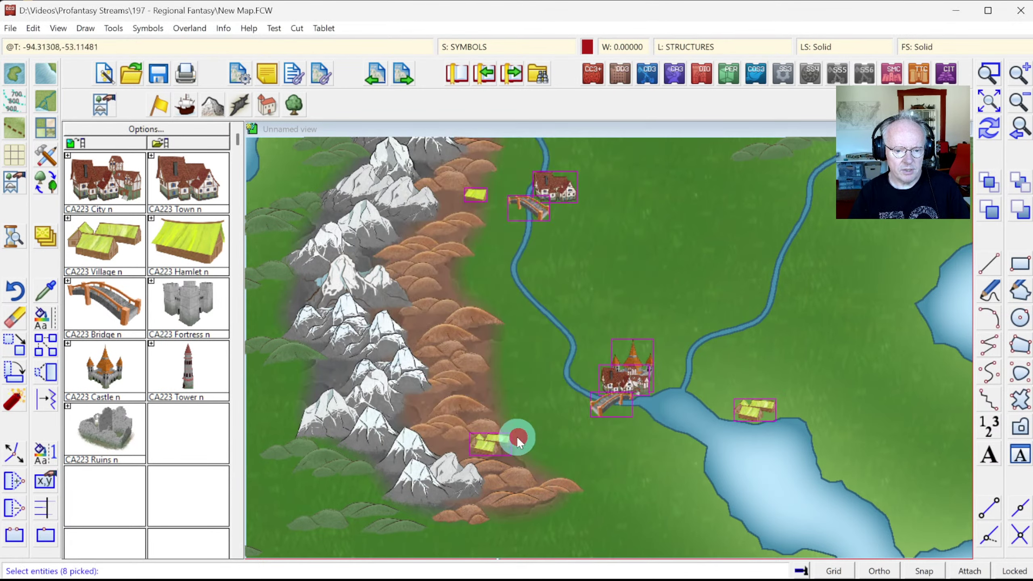
Step: Confirm the selection and add a new sheet named SYMBOLS STRUCTURES as the destination
{"action": "right_click", "coordinate": [518, 376]}
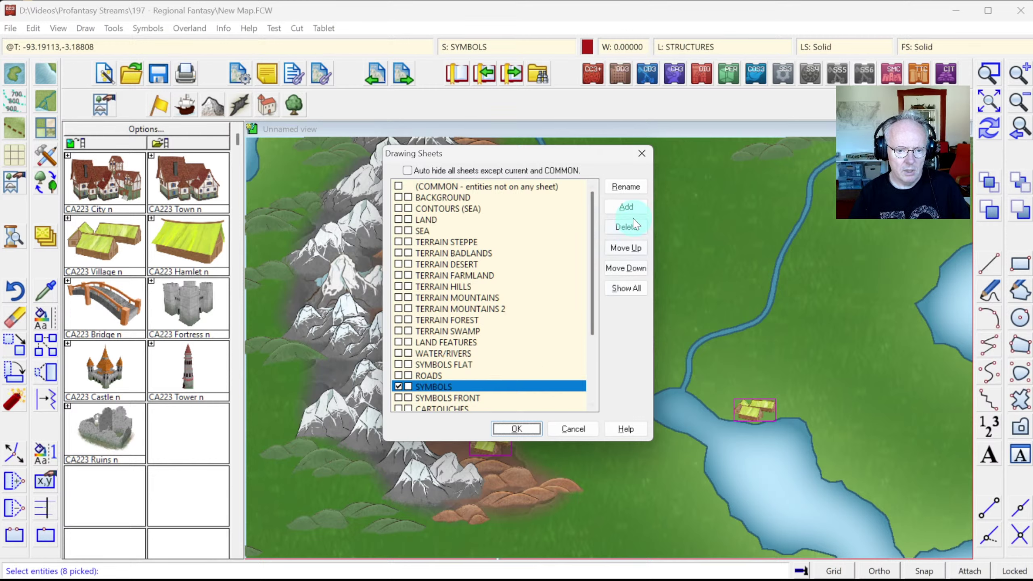
{"action": "left_click", "coordinate": [626, 207]}
{"action": "type", "text": "SYMBOLS STRUCTURES"}
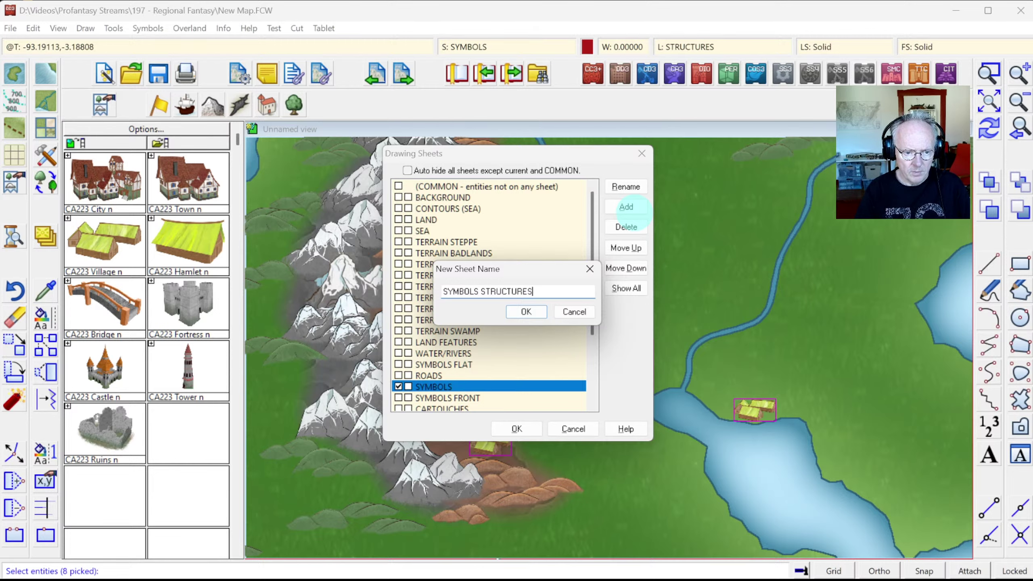
{"action": "key", "text": "Return"}
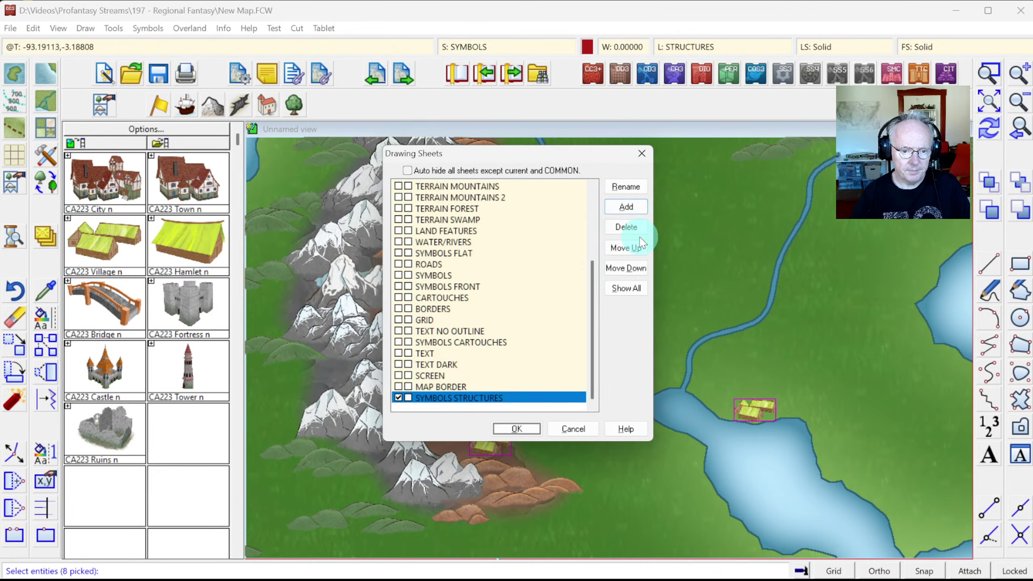
Step: Reorder the SYMBOLS STRUCTURES sheet to sit between SYMBOLS and SYMBOLS FRONT, and transfer the selected structures to it
{"action": "left_click", "coordinate": [625, 248]}
{"action": "left_click", "coordinate": [625, 248]}
{"action": "left_click", "coordinate": [626, 248]}
{"action": "left_click", "coordinate": [626, 247]}
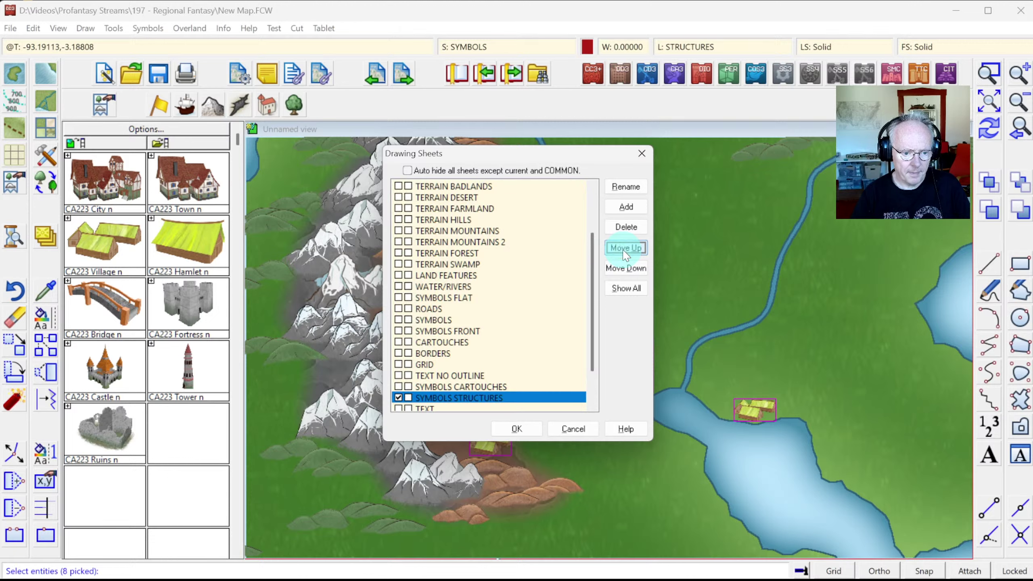
{"action": "left_click", "coordinate": [625, 247]}
{"action": "left_click", "coordinate": [626, 248]}
{"action": "left_click", "coordinate": [625, 248]}
{"action": "left_click", "coordinate": [626, 247]}
{"action": "left_click", "coordinate": [625, 248]}
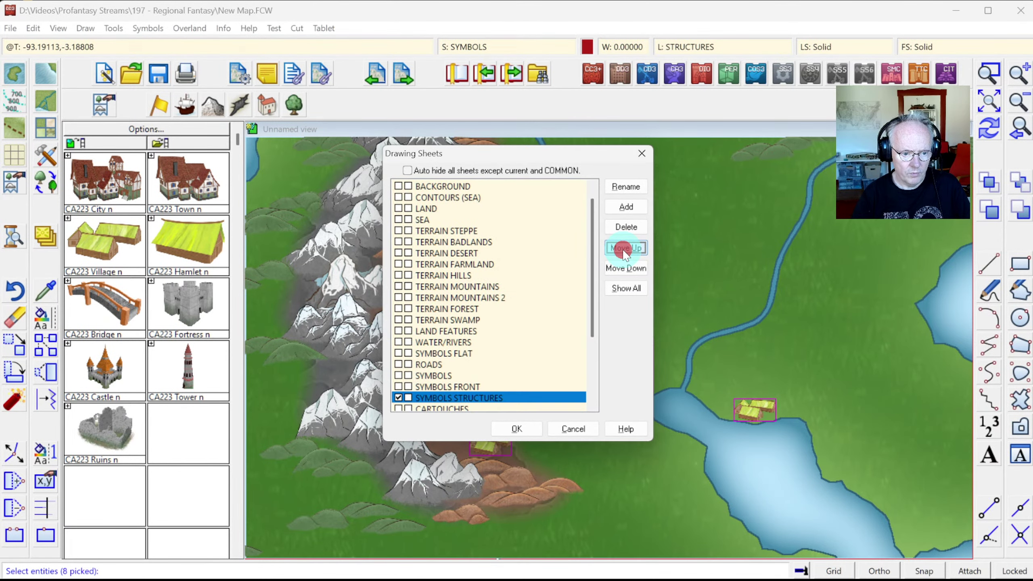
{"action": "left_click", "coordinate": [626, 248]}
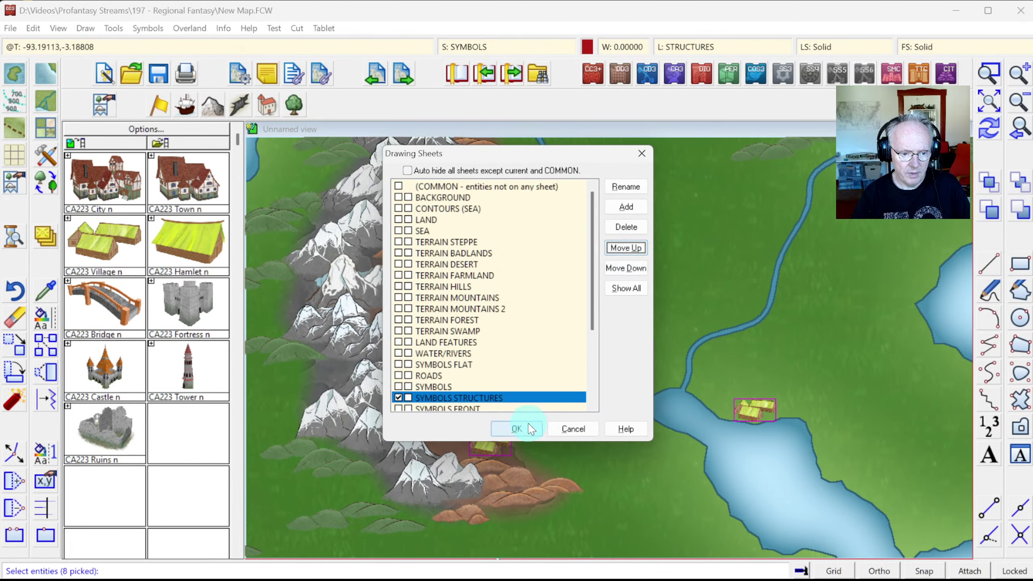
{"action": "left_click", "coordinate": [516, 429]}
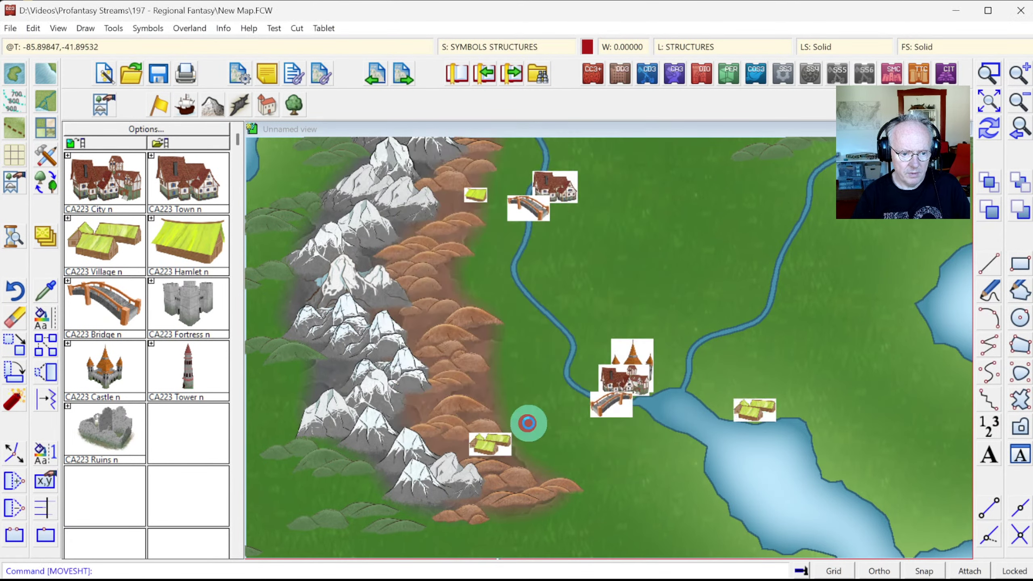
Step: Add a Glow effect to the SYMBOLS STRUCTURES sheet and set its glow colour to dark grey, palette colour 240
{"action": "left_click", "coordinate": [522, 44]}
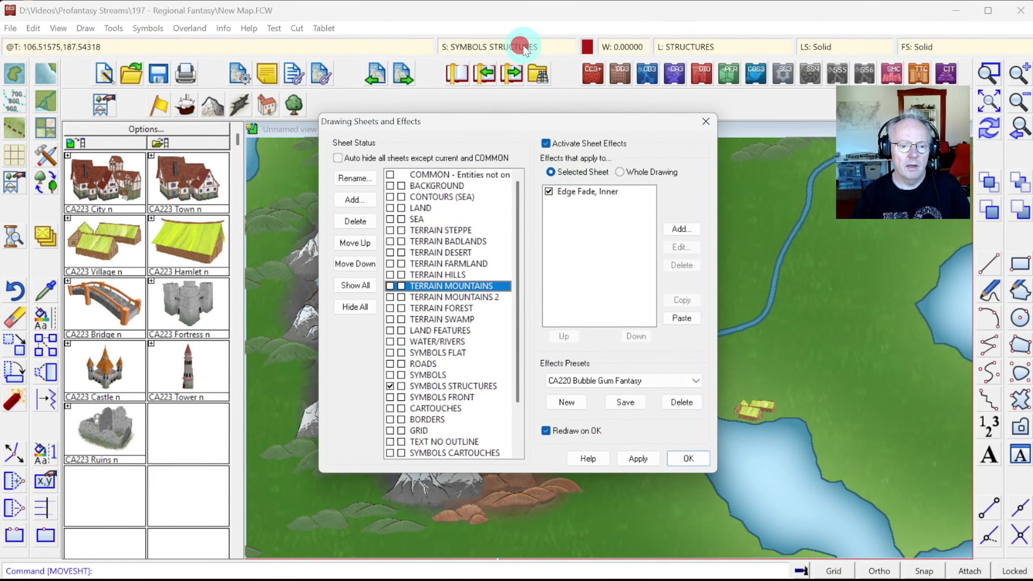
{"action": "left_click", "coordinate": [445, 386]}
{"action": "left_click", "coordinate": [681, 229]}
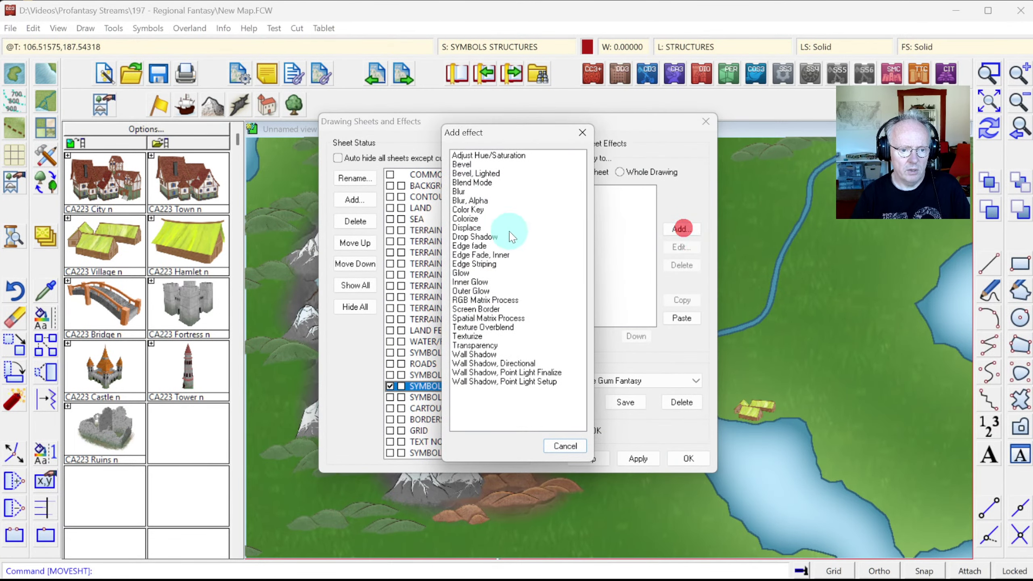
{"action": "double_click", "coordinate": [469, 274]}
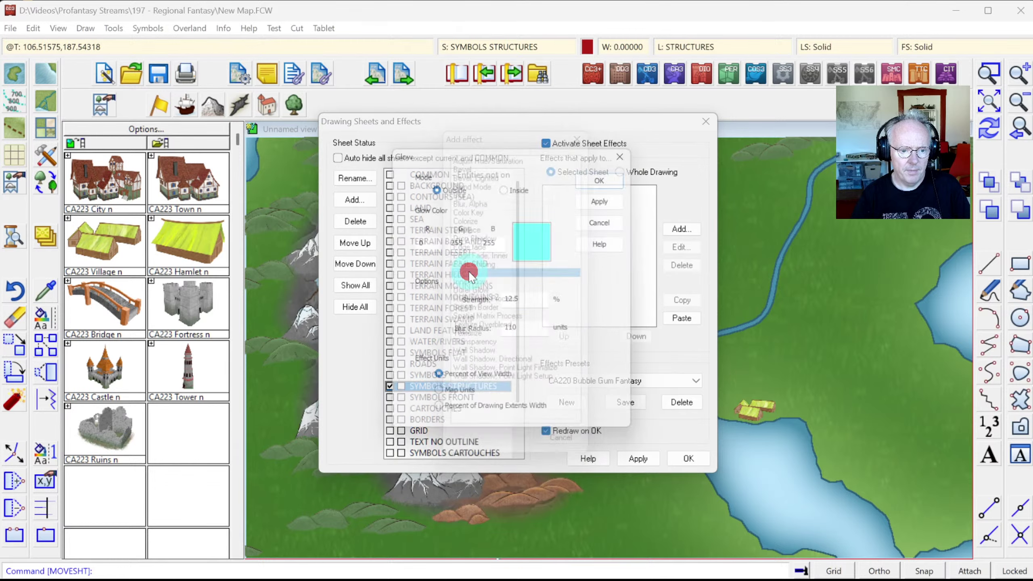
{"action": "left_click", "coordinate": [544, 244]}
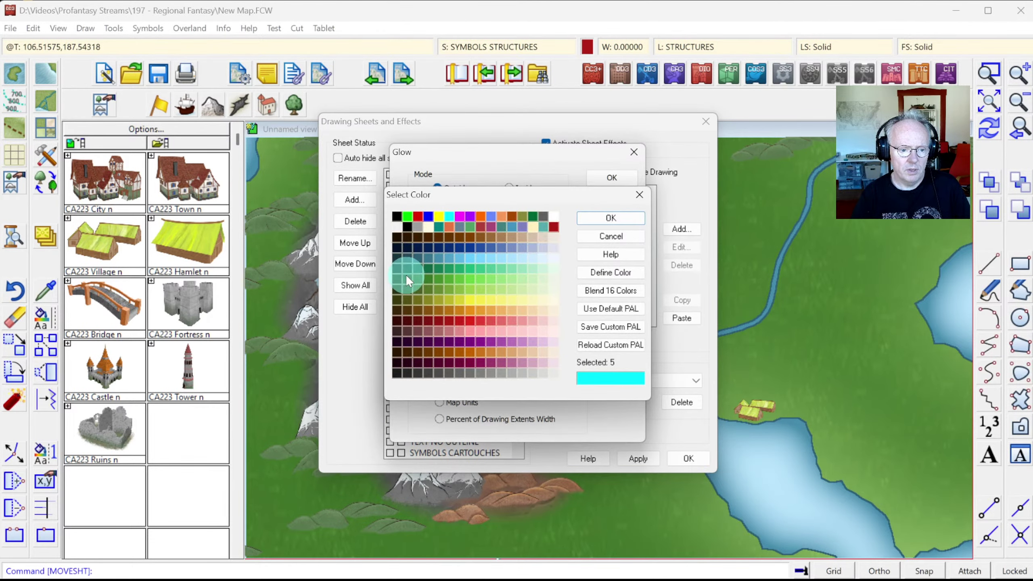
{"action": "left_click", "coordinate": [398, 372]}
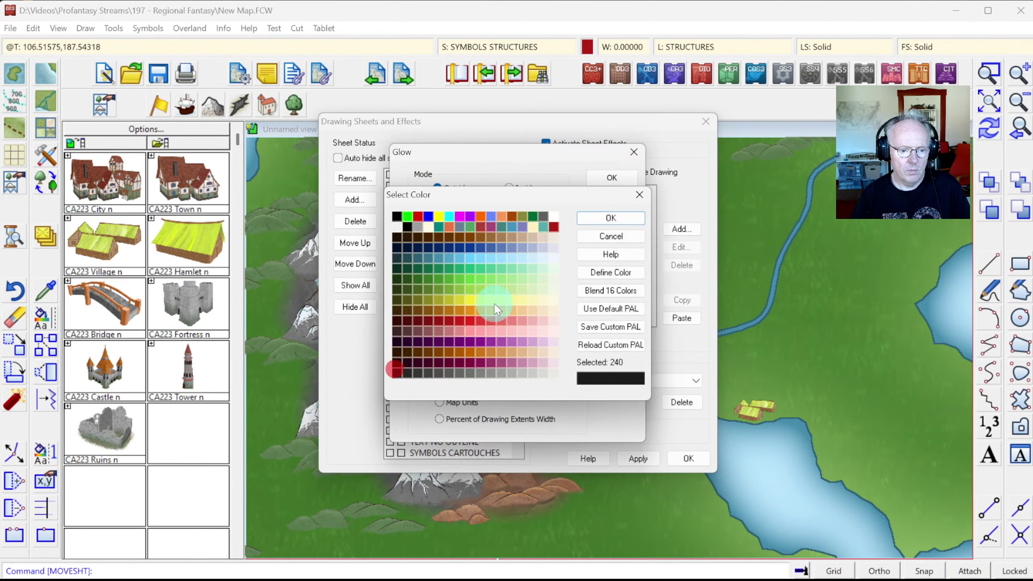
{"action": "left_click", "coordinate": [593, 218]}
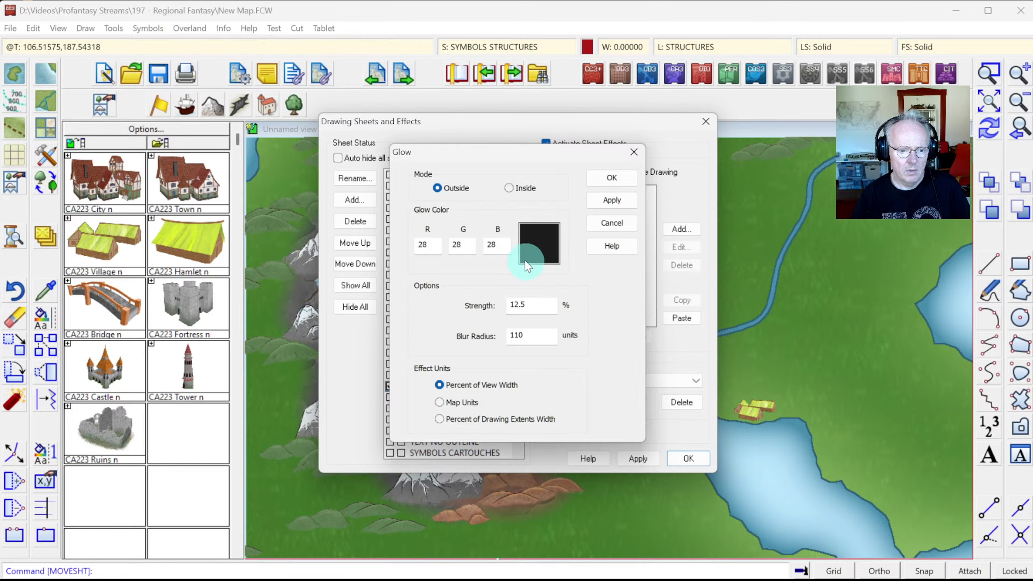
Step: Apply the glow with strength 0% and blur radius .1, using Percent of Drawing Extents Width as effect units
{"action": "double_click", "coordinate": [533, 305]}
{"action": "type", "text": "0"}
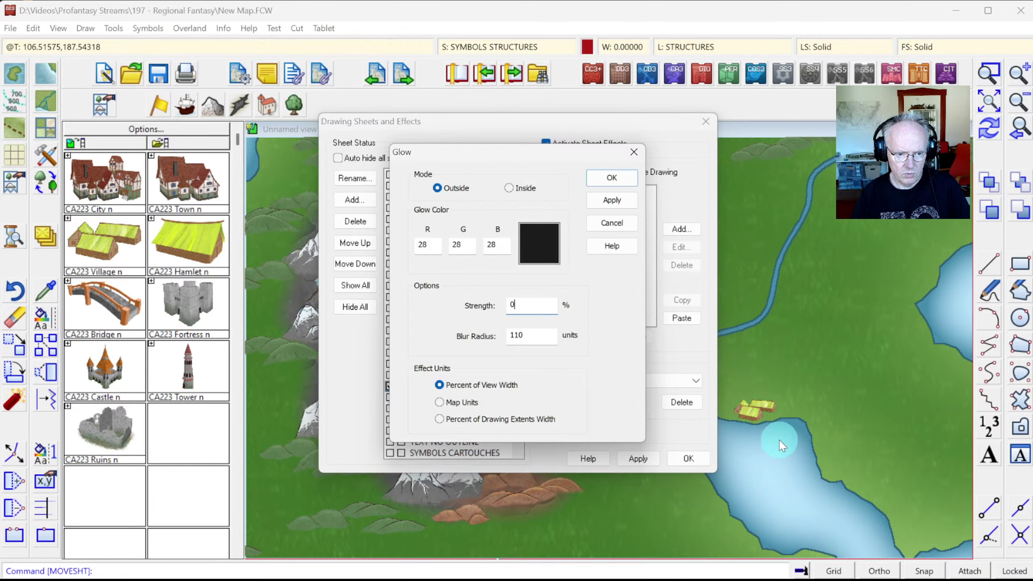
{"action": "key", "text": "Tab"}
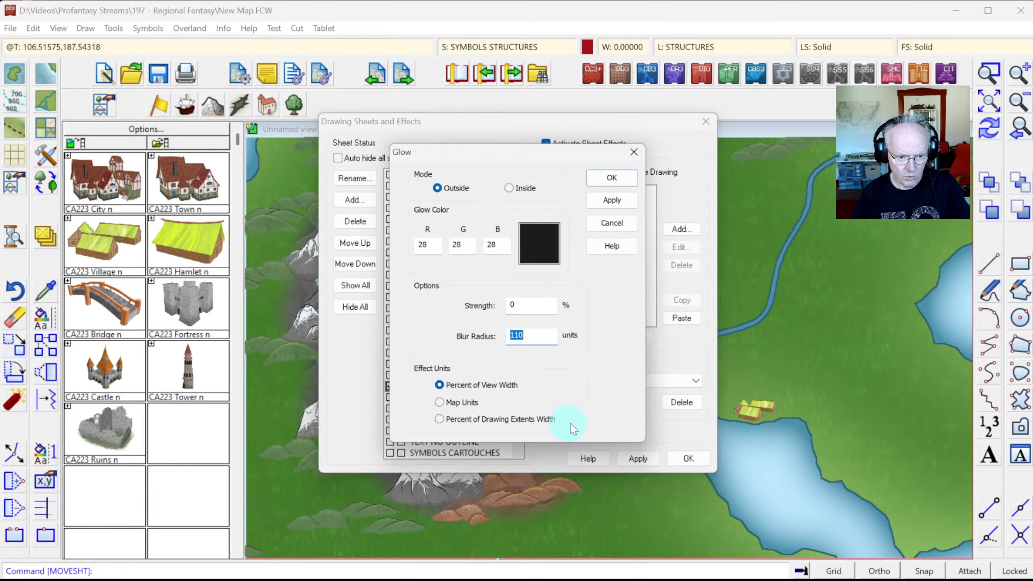
{"action": "left_click", "coordinate": [465, 422]}
{"action": "left_click", "coordinate": [530, 332]}
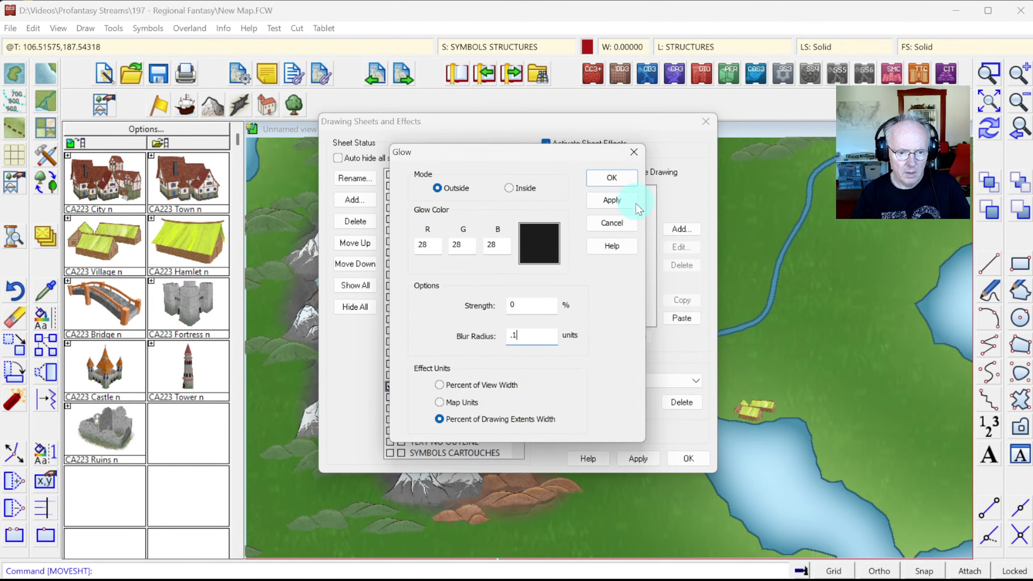
{"action": "left_click", "coordinate": [624, 200]}
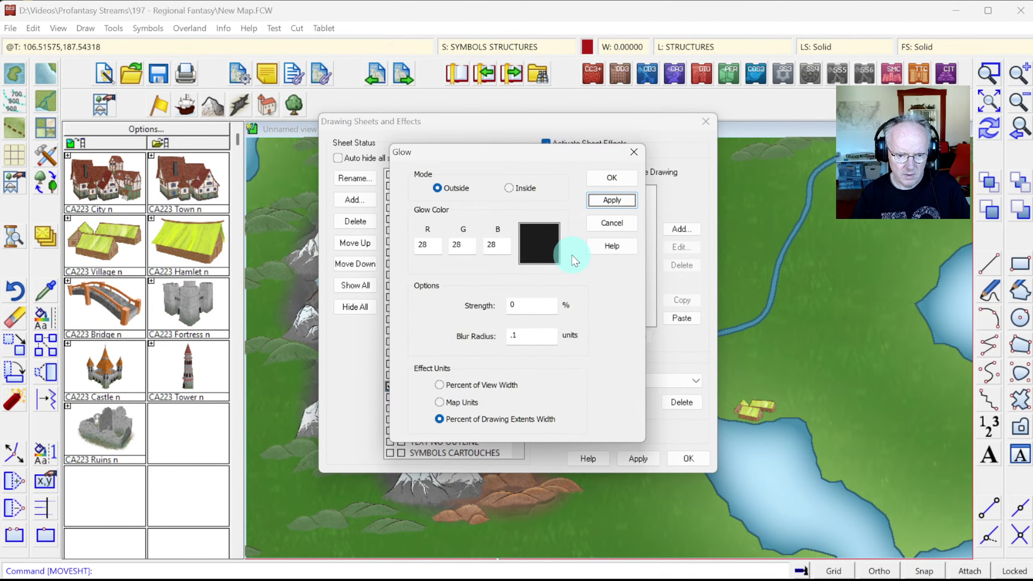
Step: Set the glow's strength to 12.5% and its blur radius to .5, and apply them
{"action": "left_click", "coordinate": [523, 337]}
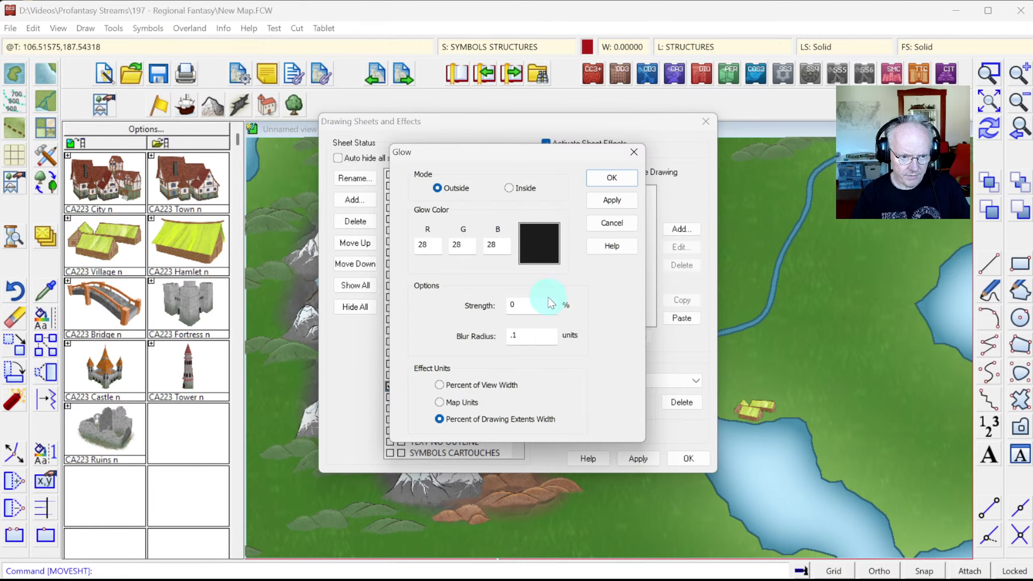
{"action": "left_click_drag", "start_coordinate": [551, 303], "coordinate": [493, 303]}
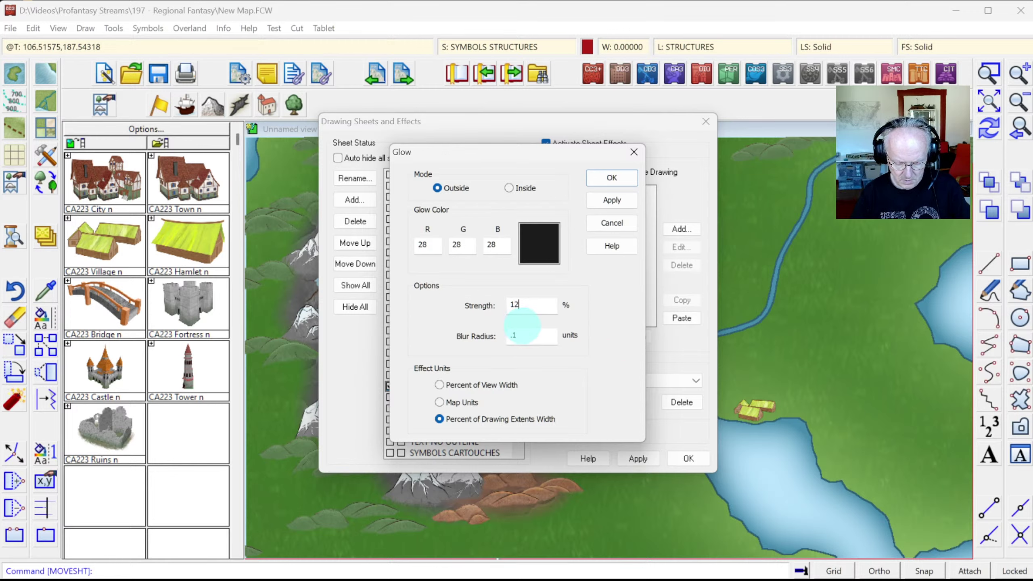
{"action": "type", "text": "12.5"}
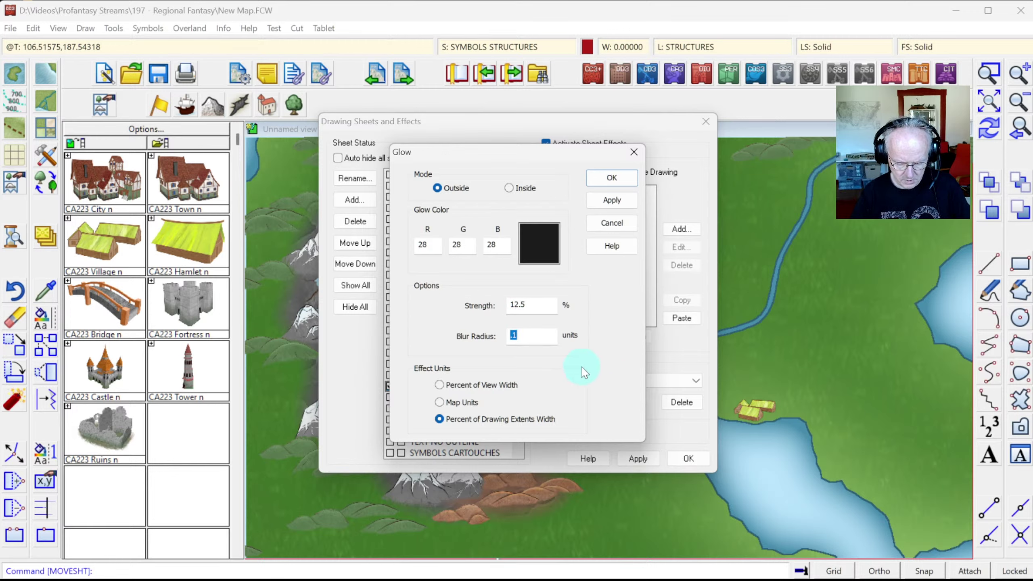
{"action": "left_click", "coordinate": [599, 205]}
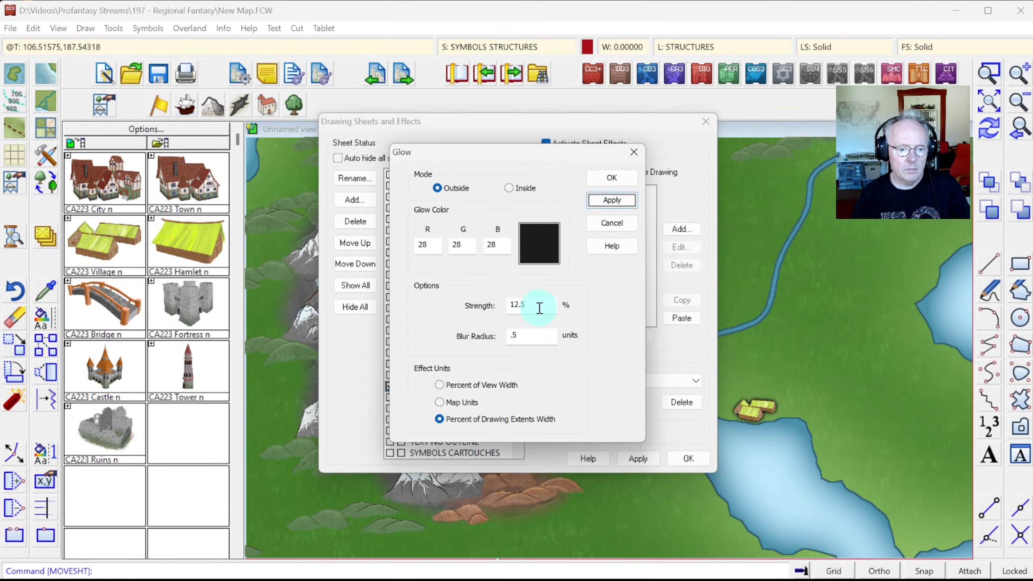
Step: Set the glow's strength to 0% and accept the effect and sheet settings
{"action": "left_click_drag", "start_coordinate": [539, 308], "coordinate": [441, 302]}
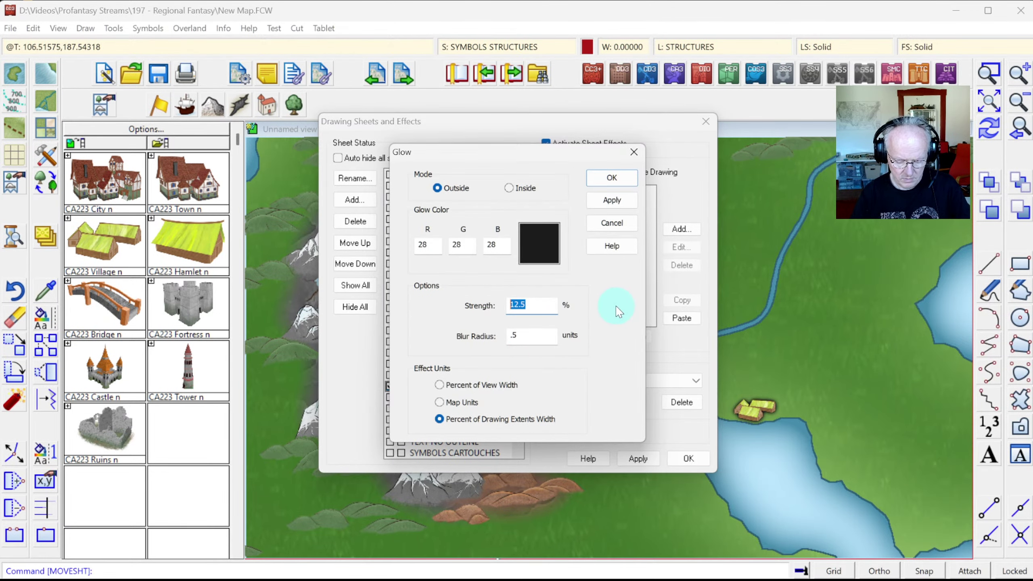
{"action": "type", "text": "0"}
{"action": "left_click", "coordinate": [611, 200]}
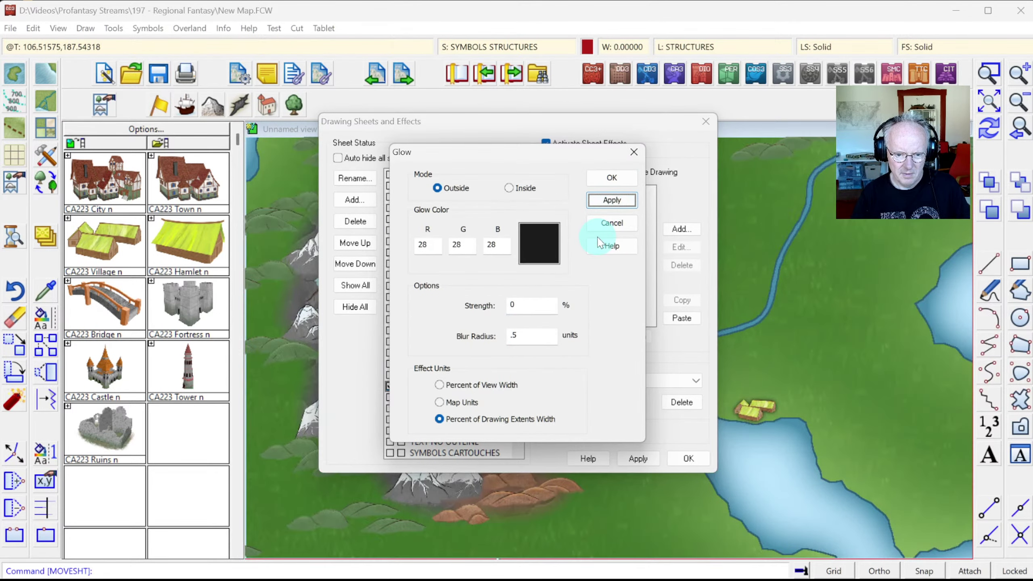
{"action": "left_click", "coordinate": [619, 178]}
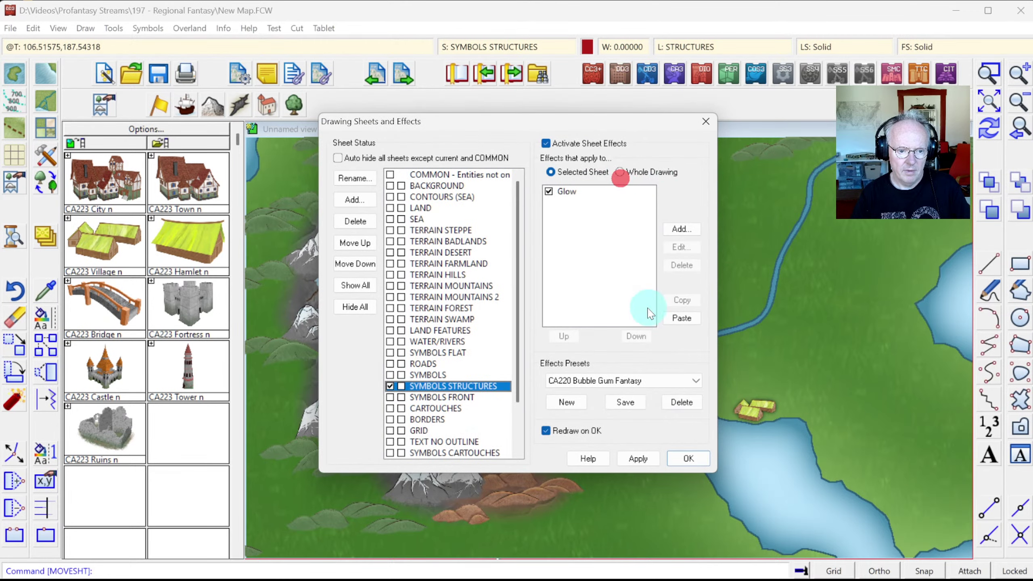
{"action": "left_click", "coordinate": [687, 458]}
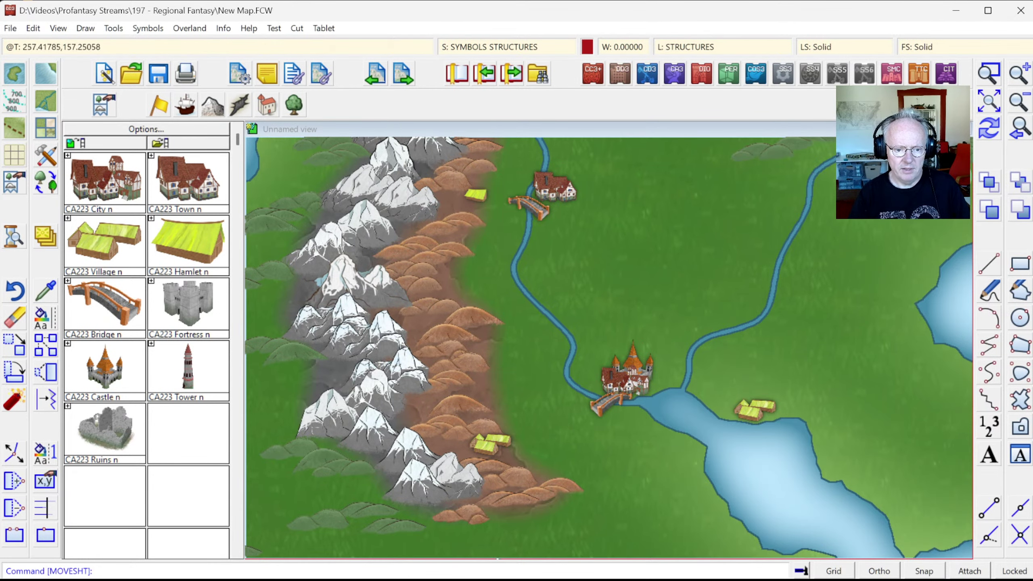
Step: Draw a large Terrain Default, Farmland area between the two rivers, from the northern town down to the castle city
{"action": "left_click", "coordinate": [989, 99]}
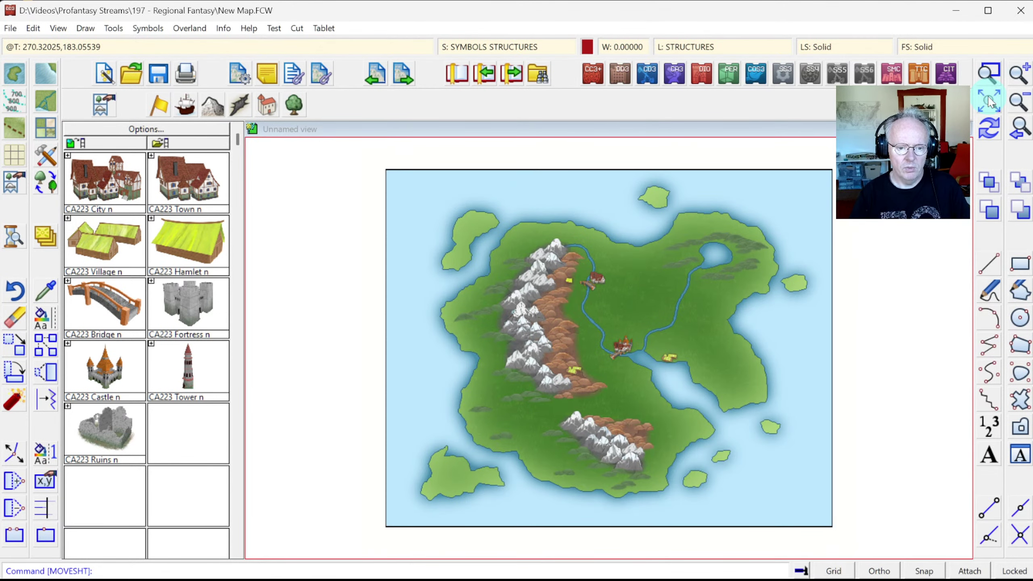
{"action": "left_click", "coordinate": [988, 74]}
{"action": "left_click", "coordinate": [498, 269]}
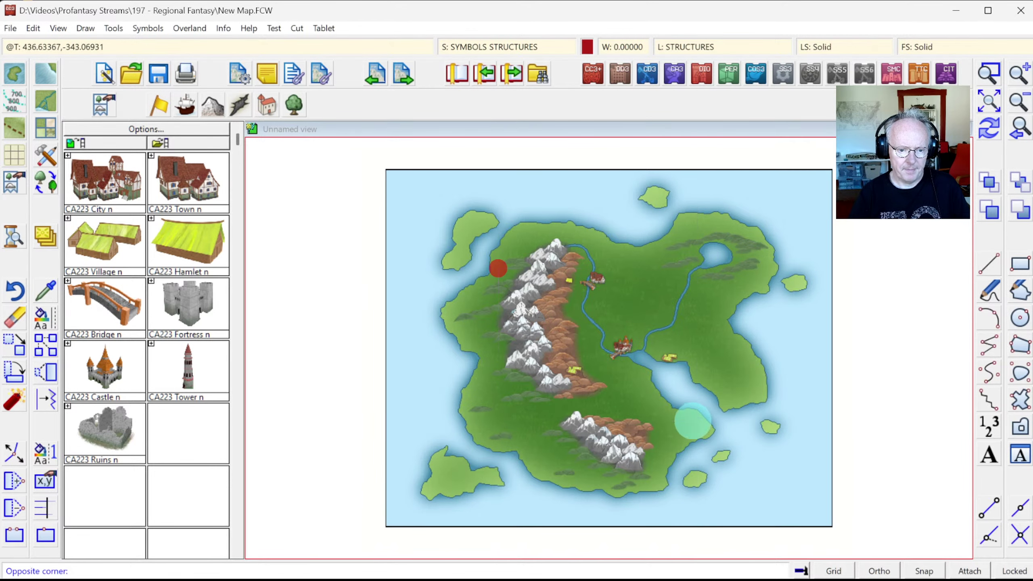
{"action": "left_click", "coordinate": [693, 416]}
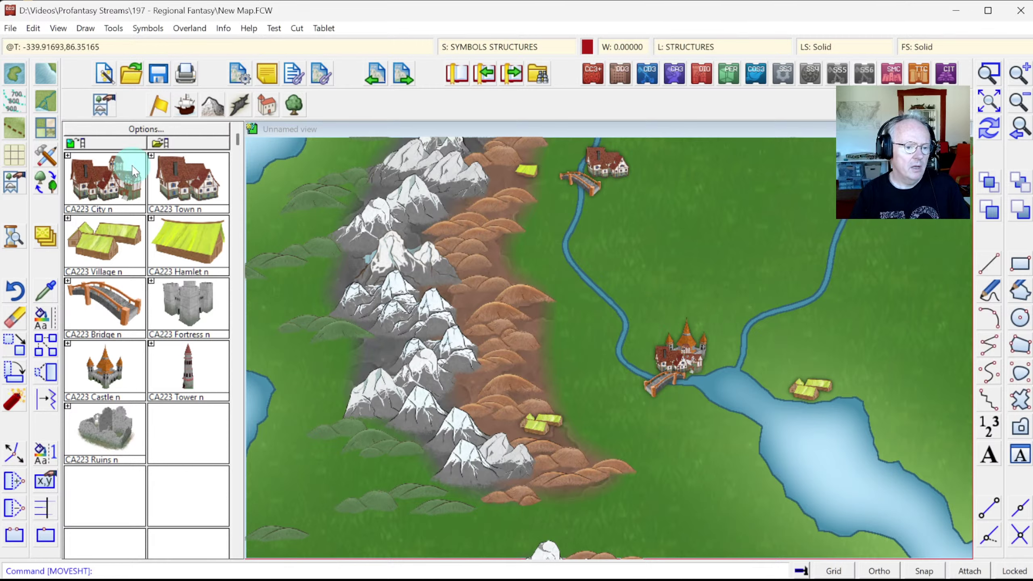
{"action": "left_click", "coordinate": [46, 130]}
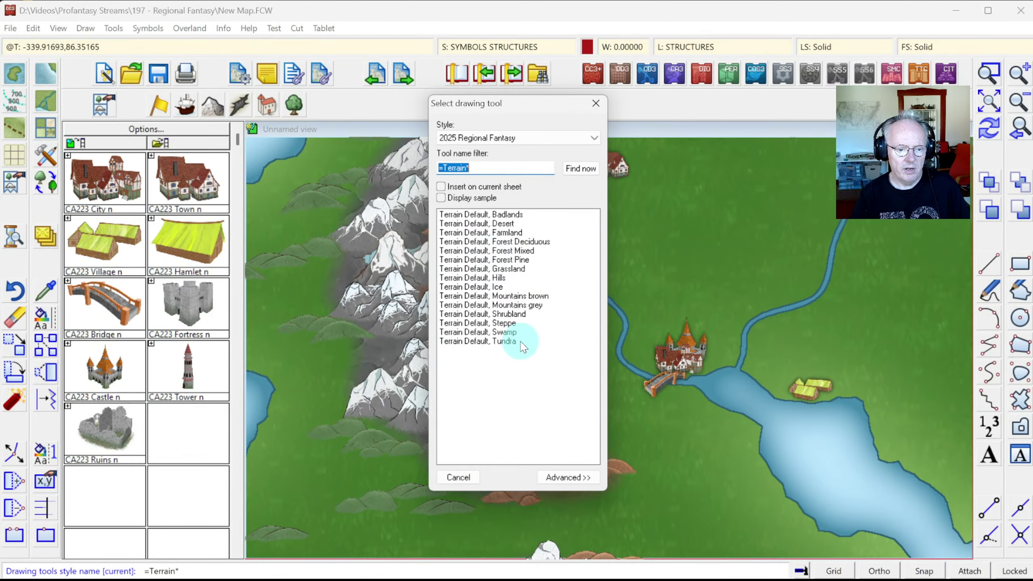
{"action": "double_click", "coordinate": [499, 233]}
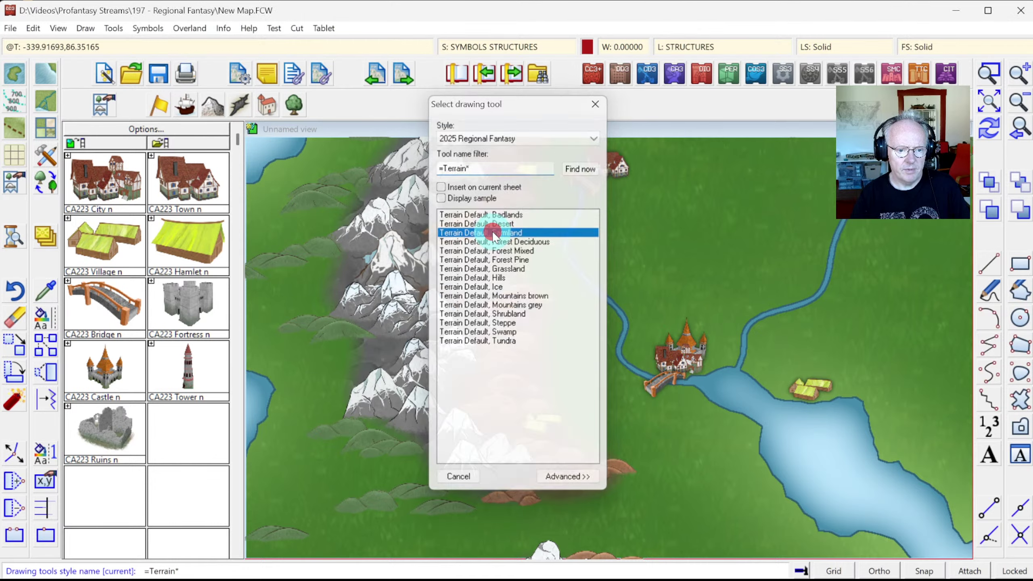
{"action": "left_click", "coordinate": [607, 162]}
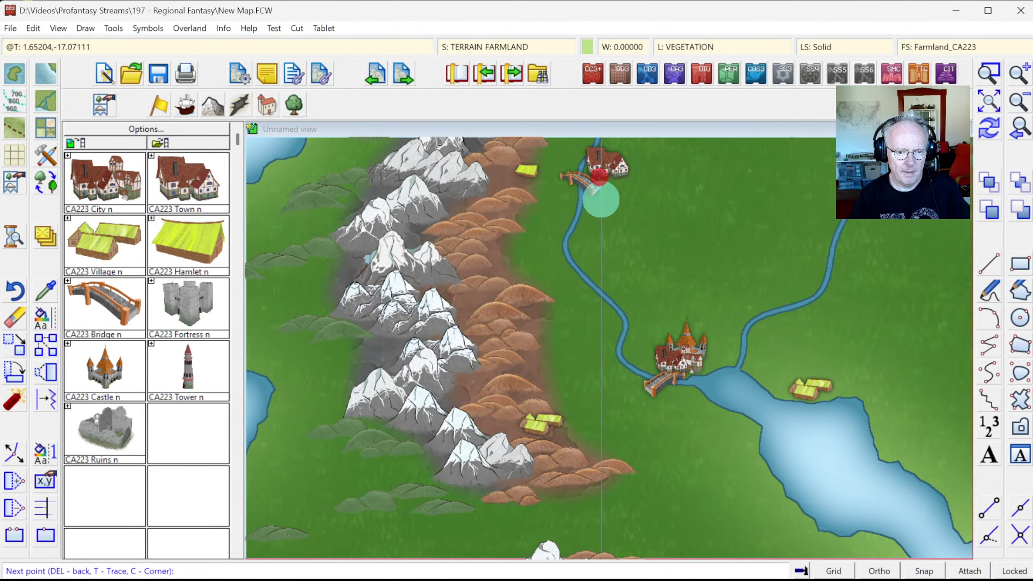
{"action": "left_click", "coordinate": [588, 265]}
{"action": "left_click", "coordinate": [630, 300]}
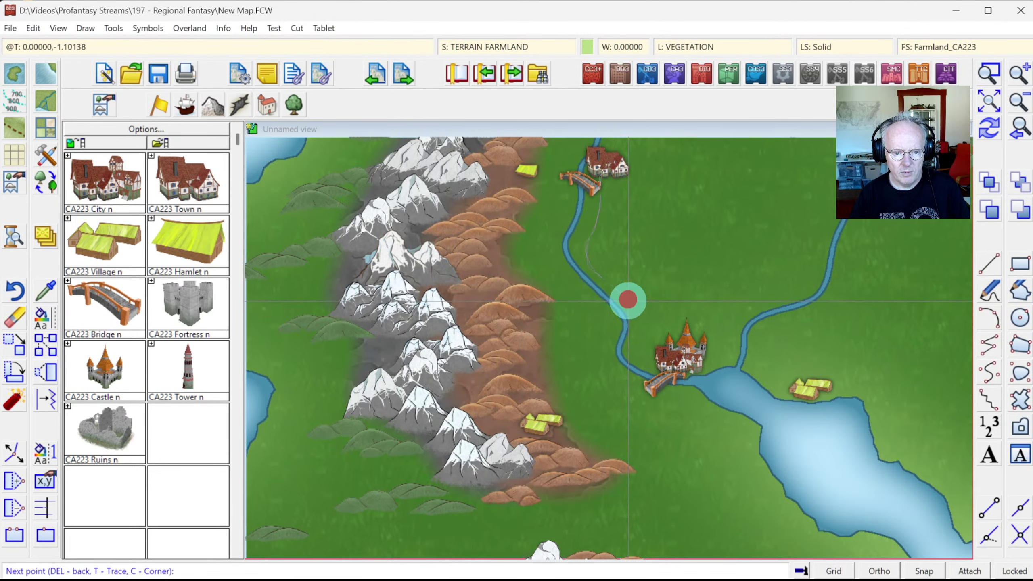
{"action": "left_click", "coordinate": [638, 323]}
{"action": "left_click", "coordinate": [634, 346]}
{"action": "left_click", "coordinate": [664, 367]}
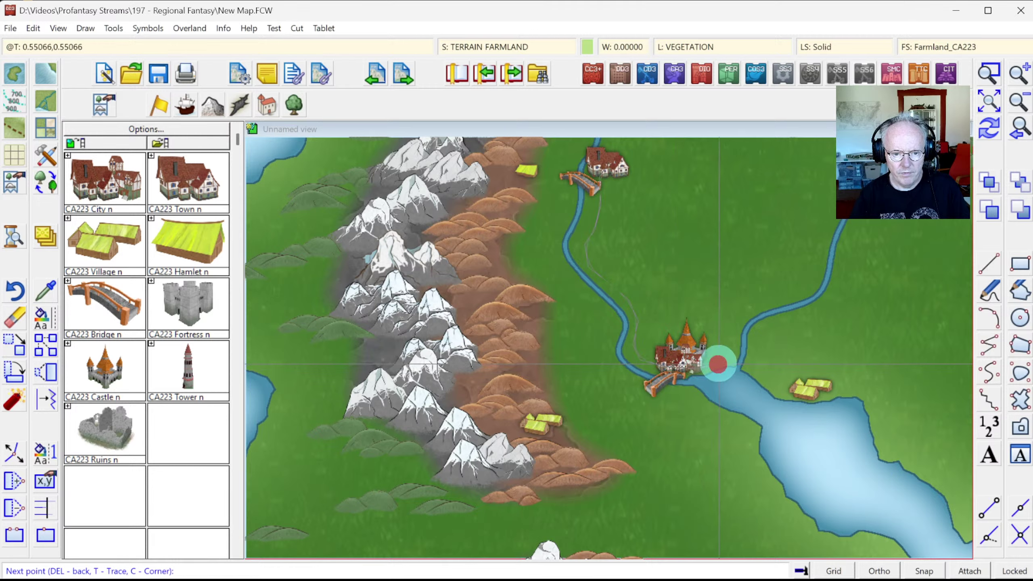
{"action": "left_click", "coordinate": [768, 298]}
{"action": "left_click", "coordinate": [816, 256]}
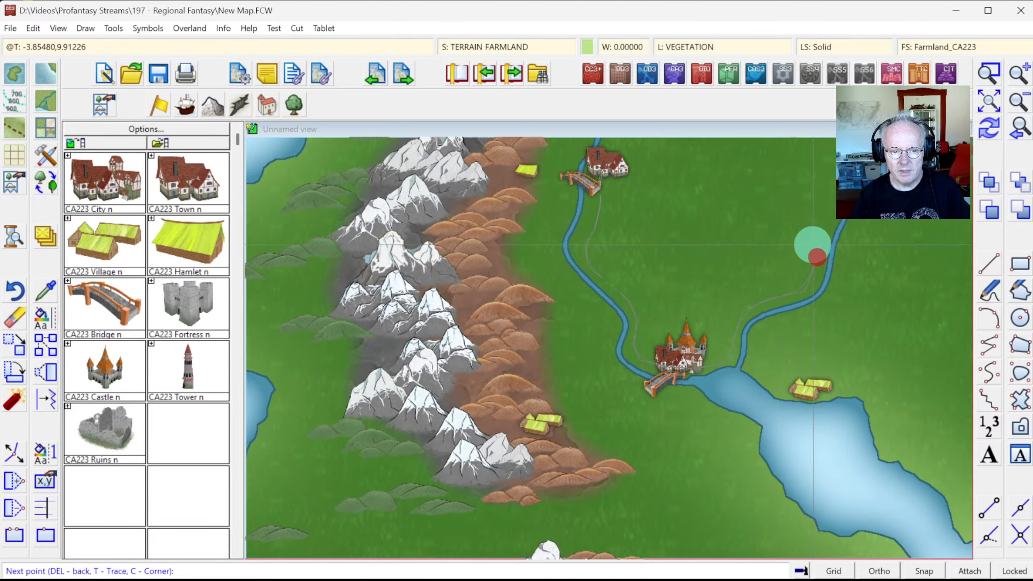
{"action": "left_click", "coordinate": [838, 157]}
{"action": "left_click", "coordinate": [779, 155]}
{"action": "left_click", "coordinate": [748, 196]}
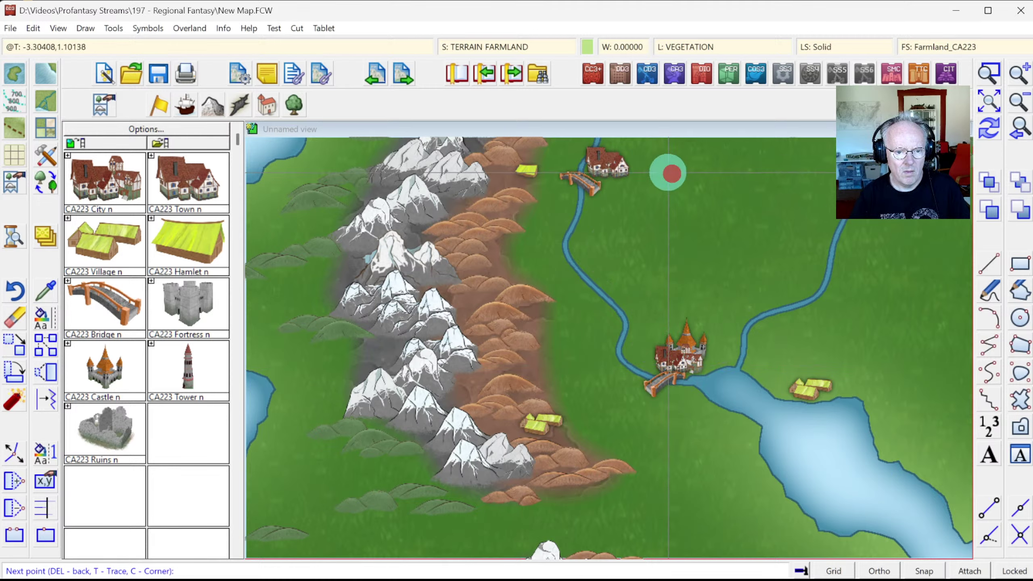
{"action": "left_click", "coordinate": [652, 166]}
{"action": "left_click", "coordinate": [625, 172]}
{"action": "right_click", "coordinate": [635, 179]}
Step: Draw a smaller farmland area east of the eastern river, around the village on the lake's northern shore
{"action": "left_click", "coordinate": [822, 312]}
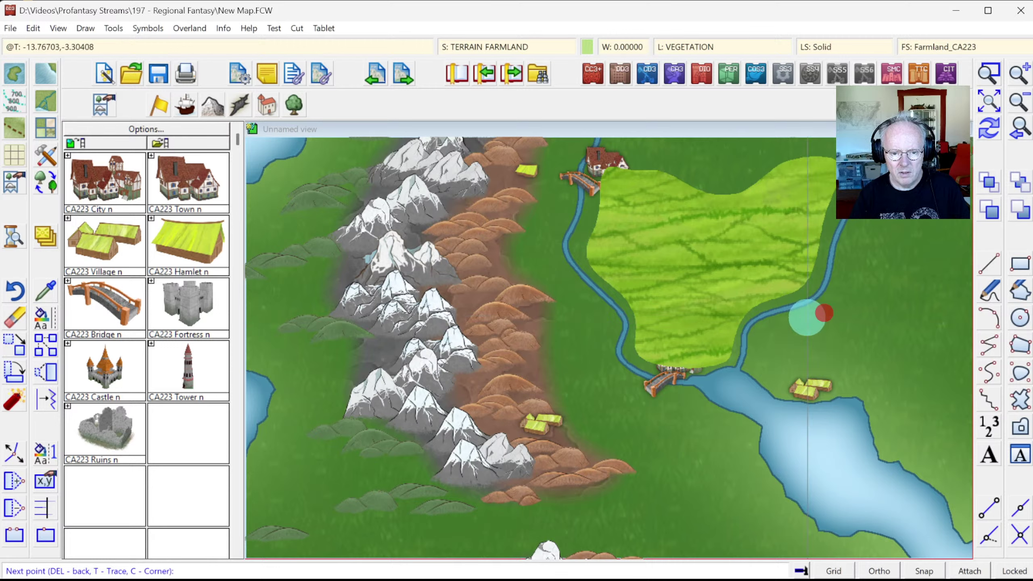
{"action": "left_click", "coordinate": [800, 317]}
{"action": "left_click", "coordinate": [761, 345]}
{"action": "left_click", "coordinate": [756, 358]}
{"action": "left_click", "coordinate": [769, 382]}
{"action": "left_click", "coordinate": [790, 393]}
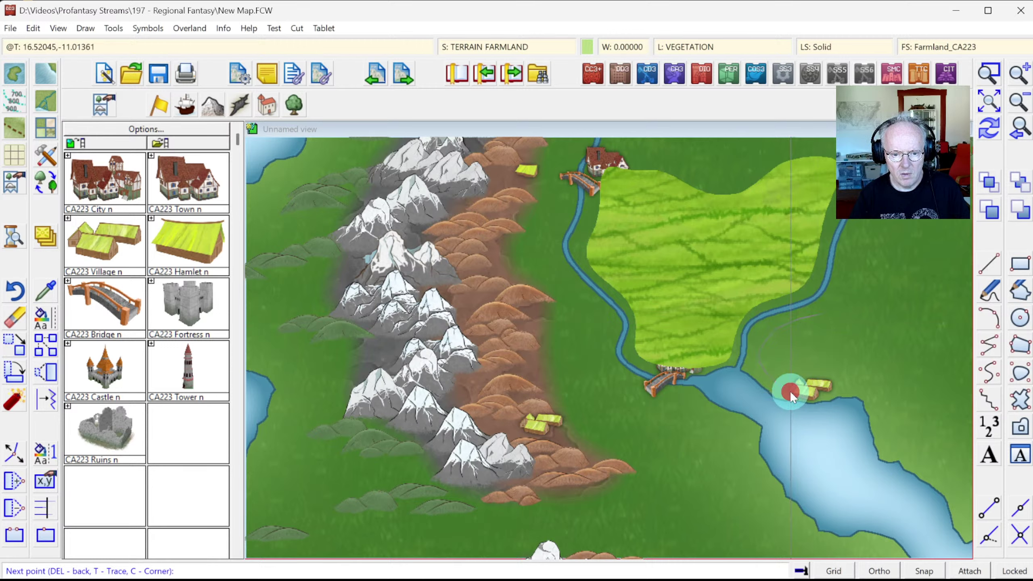
{"action": "left_click", "coordinate": [836, 392]}
{"action": "left_click", "coordinate": [865, 384]}
{"action": "left_click", "coordinate": [873, 345]}
{"action": "left_click", "coordinate": [865, 307]}
{"action": "right_click", "coordinate": [862, 303]}
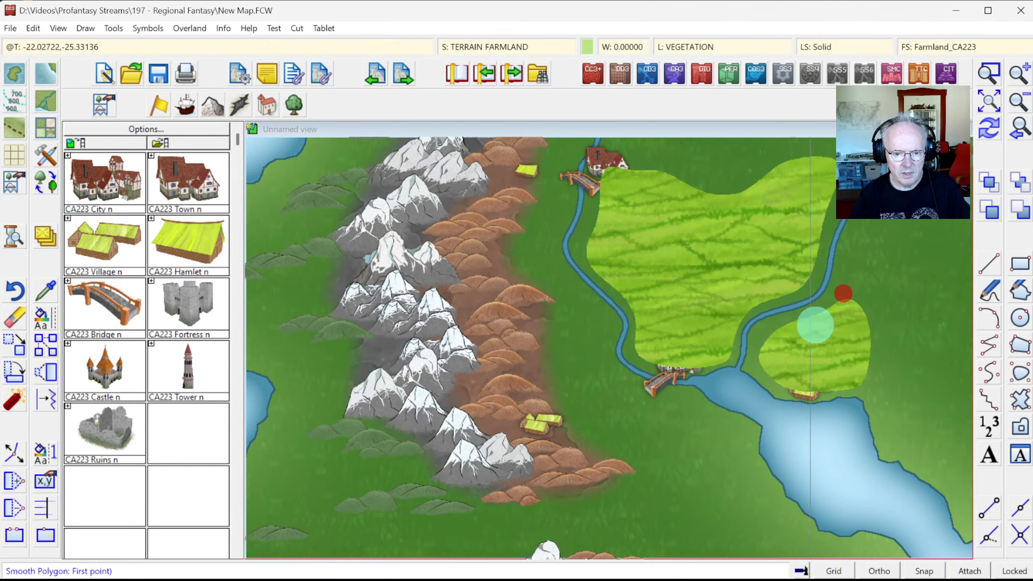
Step: Draw a farmland area between the brown hills and the western river, extending southeast below the city bridge towards the lake
{"action": "left_click", "coordinate": [569, 309]}
{"action": "left_click", "coordinate": [579, 344]}
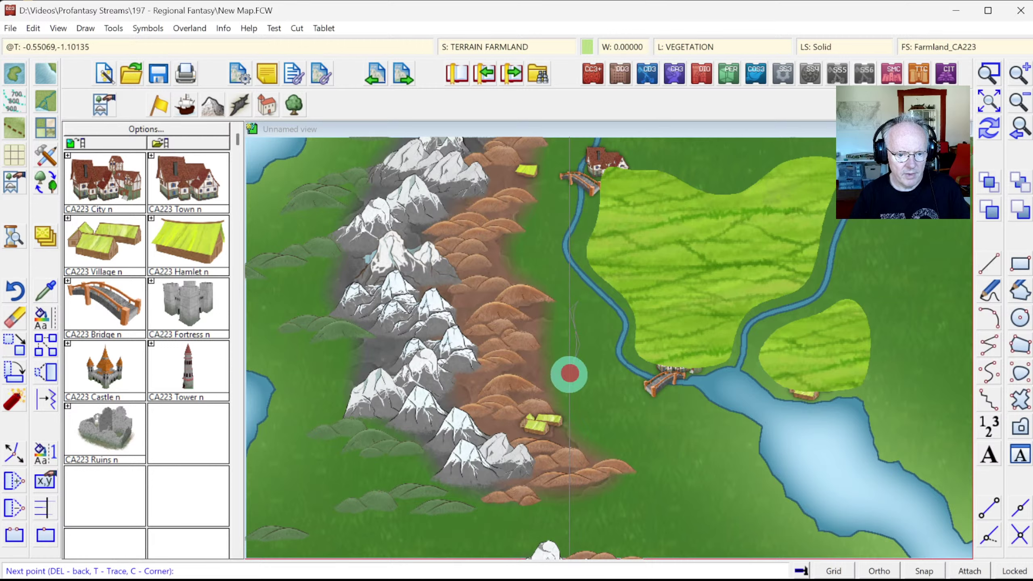
{"action": "left_click", "coordinate": [562, 392]}
{"action": "left_click", "coordinate": [570, 418]}
{"action": "left_click", "coordinate": [675, 454]}
{"action": "left_click", "coordinate": [722, 455]}
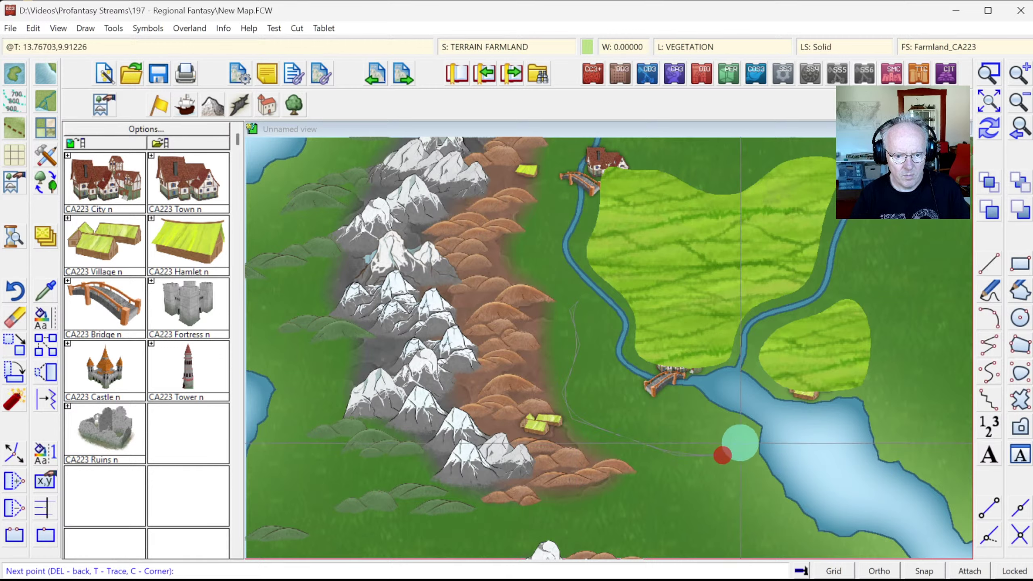
{"action": "left_click", "coordinate": [741, 443]}
{"action": "left_click", "coordinate": [738, 425]}
{"action": "left_click", "coordinate": [717, 415]}
{"action": "left_click", "coordinate": [699, 400]}
{"action": "left_click", "coordinate": [668, 391]}
{"action": "left_click", "coordinate": [615, 368]}
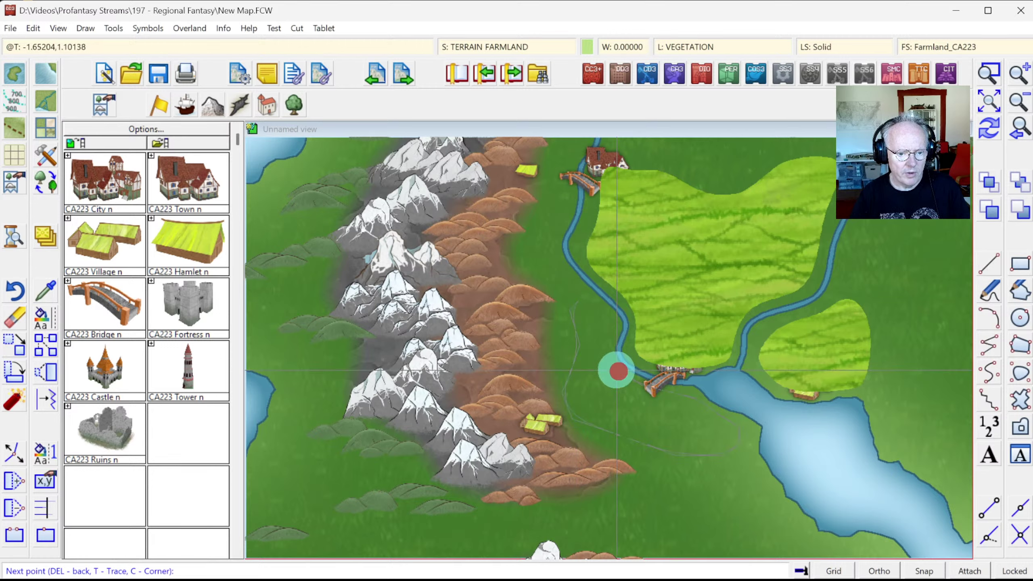
{"action": "left_click", "coordinate": [610, 340]}
{"action": "left_click", "coordinate": [610, 314]}
{"action": "left_click", "coordinate": [595, 302]}
{"action": "right_click", "coordinate": [595, 301]}
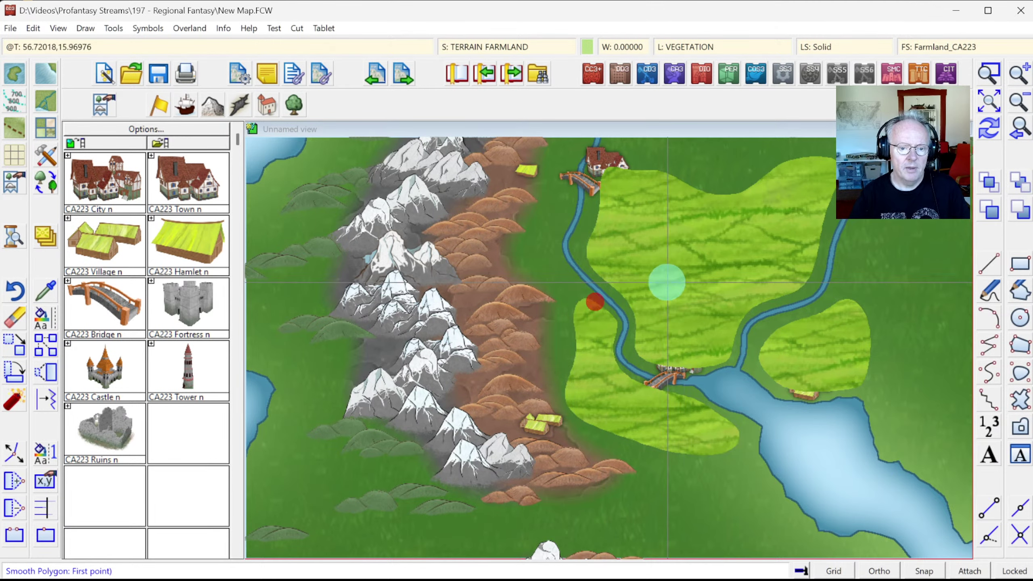
Step: End the farmland drawing, refresh the map, and adopt the large farmland area's properties as the current drawing settings
{"action": "right_click", "coordinate": [679, 275]}
{"action": "left_click", "coordinate": [987, 127]}
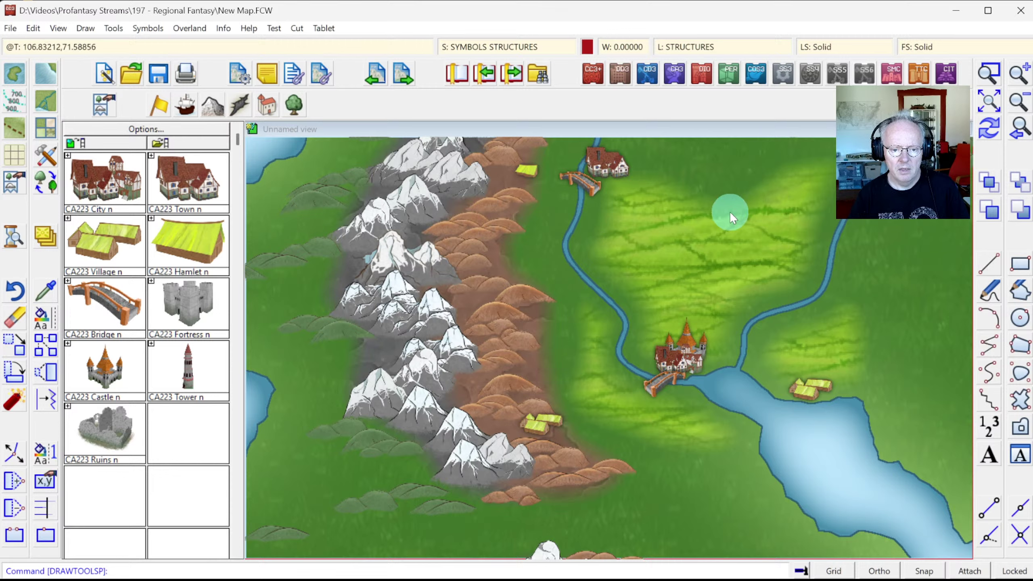
{"action": "left_click", "coordinate": [48, 295]}
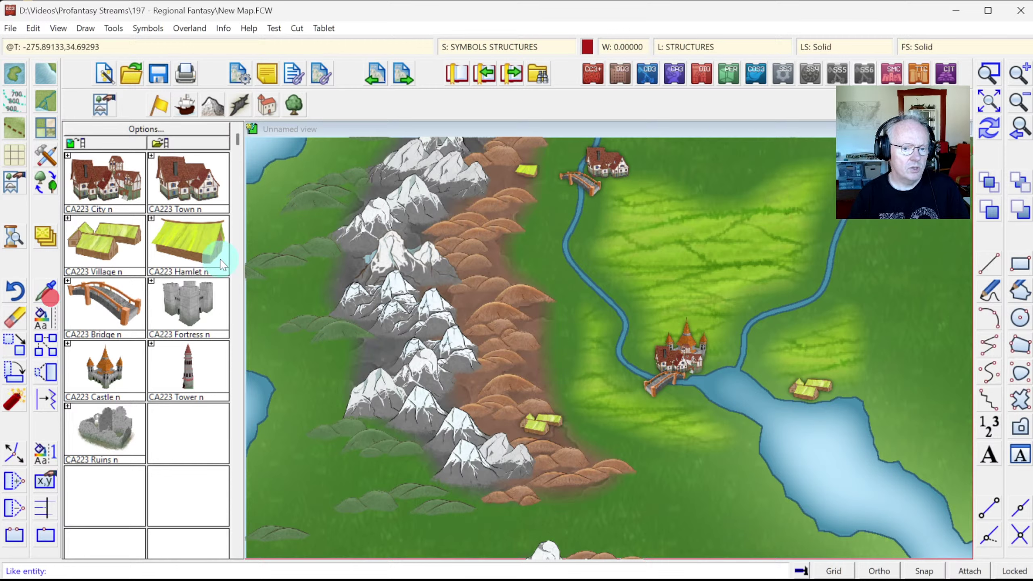
{"action": "left_click", "coordinate": [671, 178]}
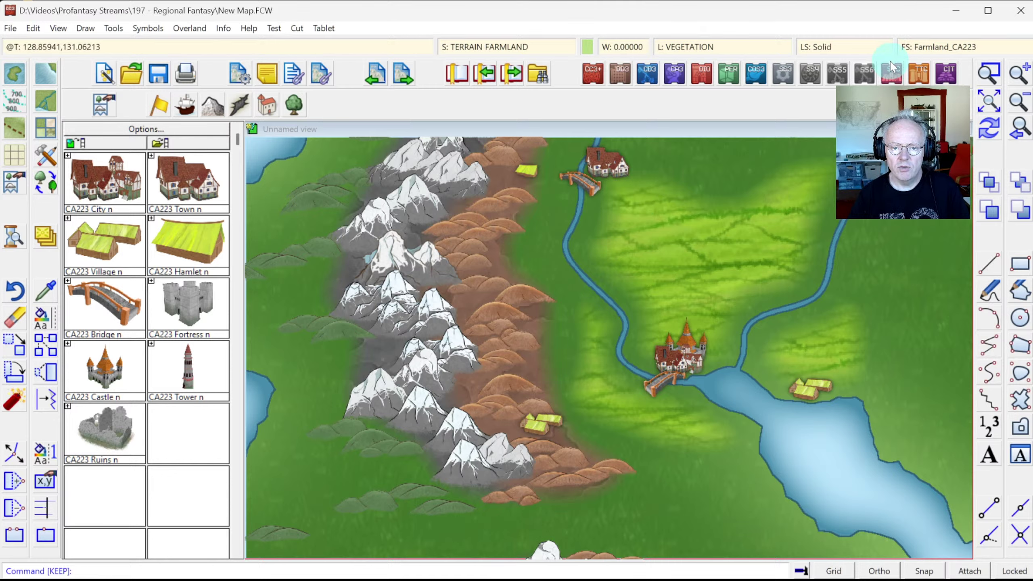
Step: Scale the Farmland_CA223 bitmap fill style by 0.33, to a width of 63.36 and a height of 35.64, and check the map
{"action": "left_click", "coordinate": [934, 47]}
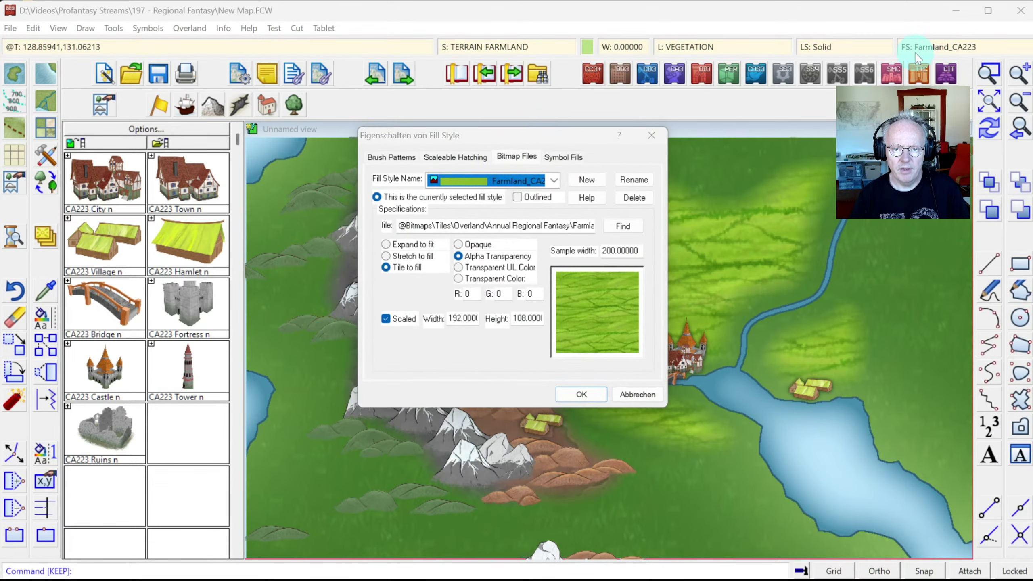
{"action": "left_click", "coordinate": [453, 320]}
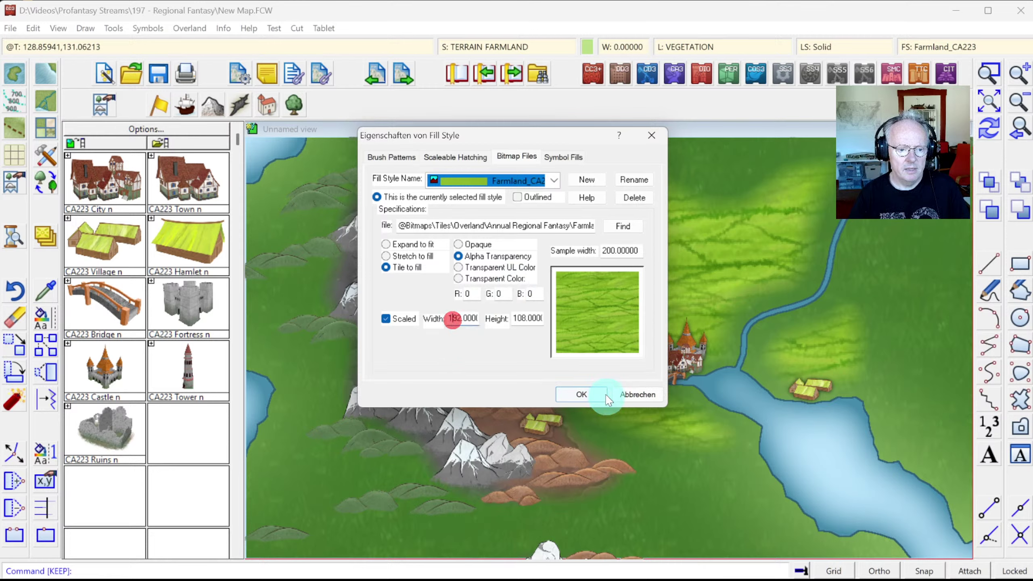
{"action": "left_click", "coordinate": [520, 319]}
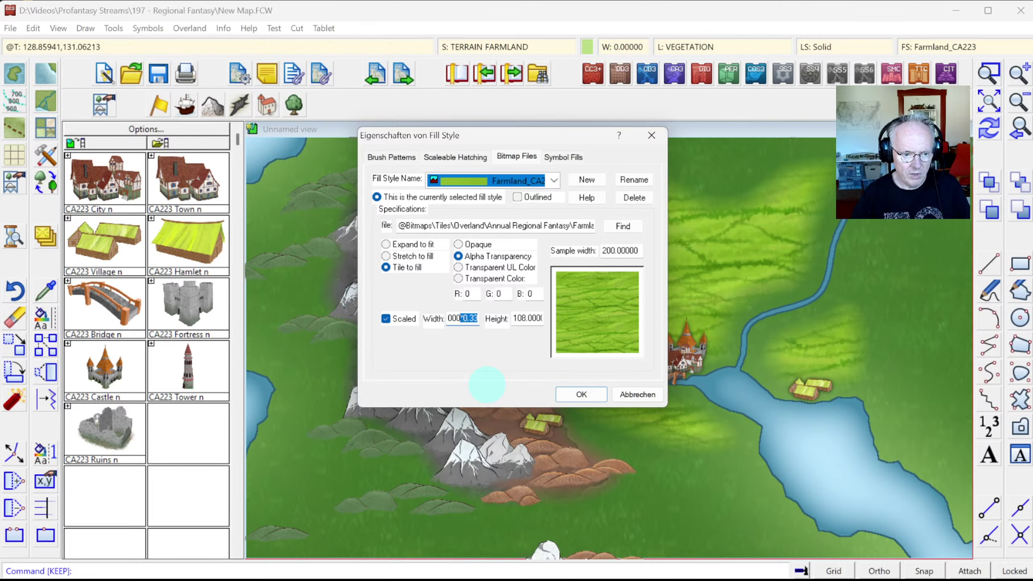
{"action": "left_click", "coordinate": [524, 312]}
{"action": "left_click", "coordinate": [531, 318]}
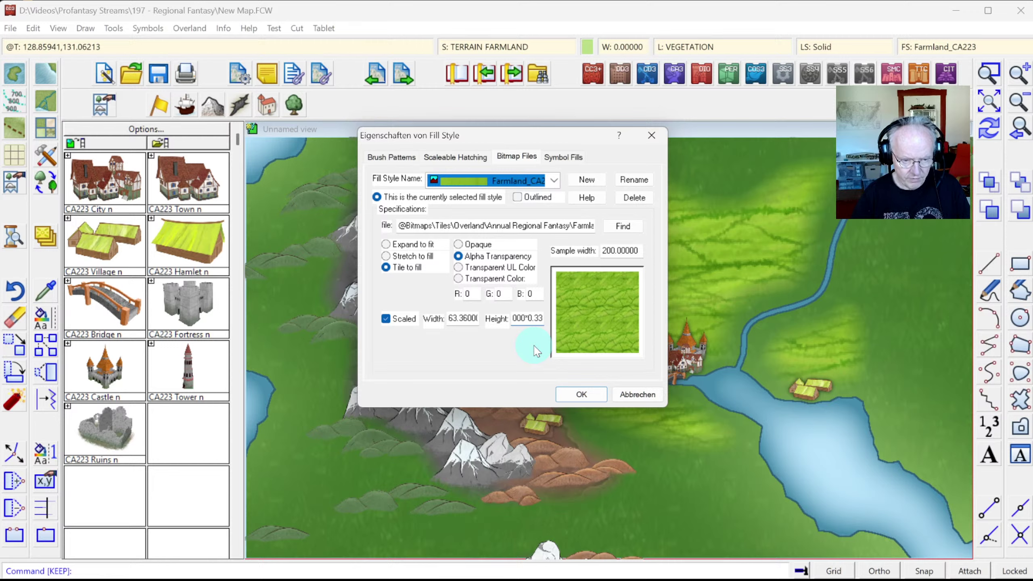
{"action": "key", "text": "Tab"}
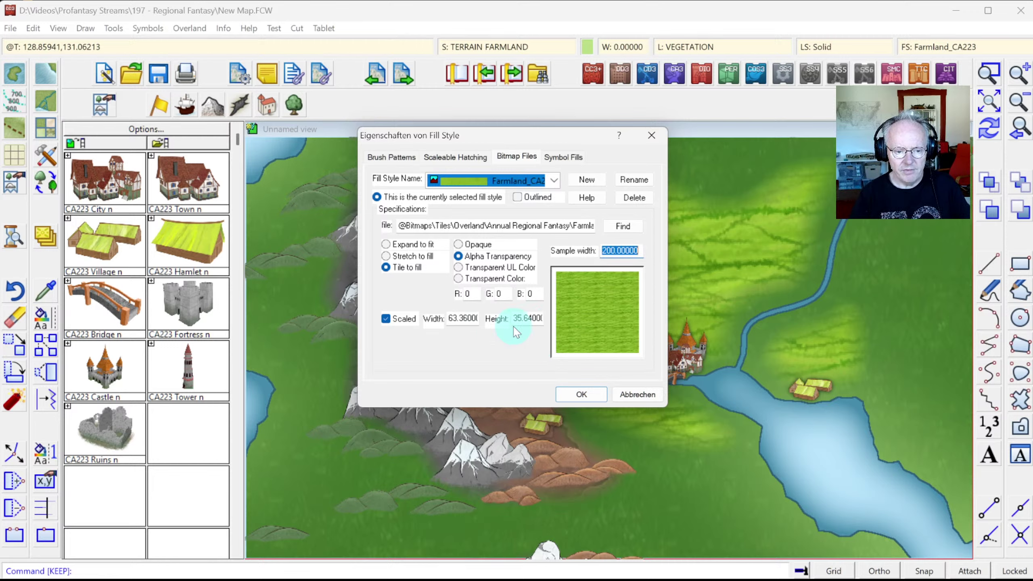
{"action": "left_click", "coordinate": [581, 393]}
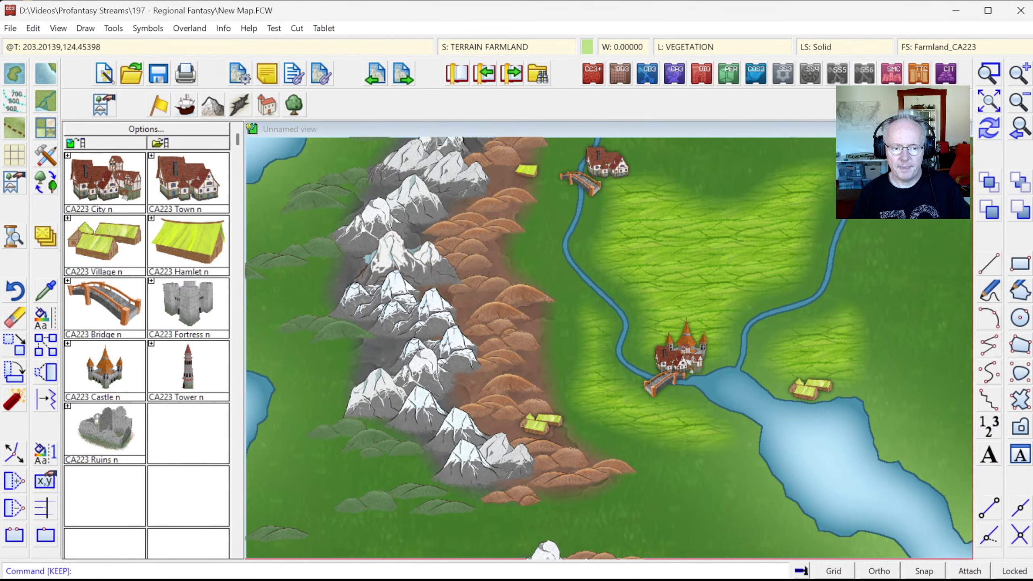
{"action": "left_click", "coordinate": [1019, 129]}
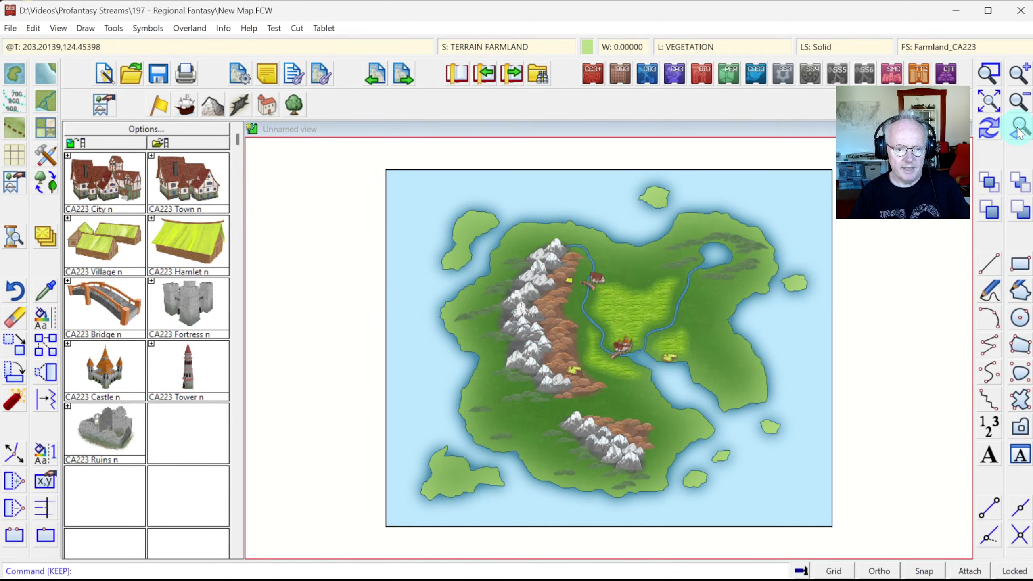
{"action": "left_click", "coordinate": [1019, 130]}
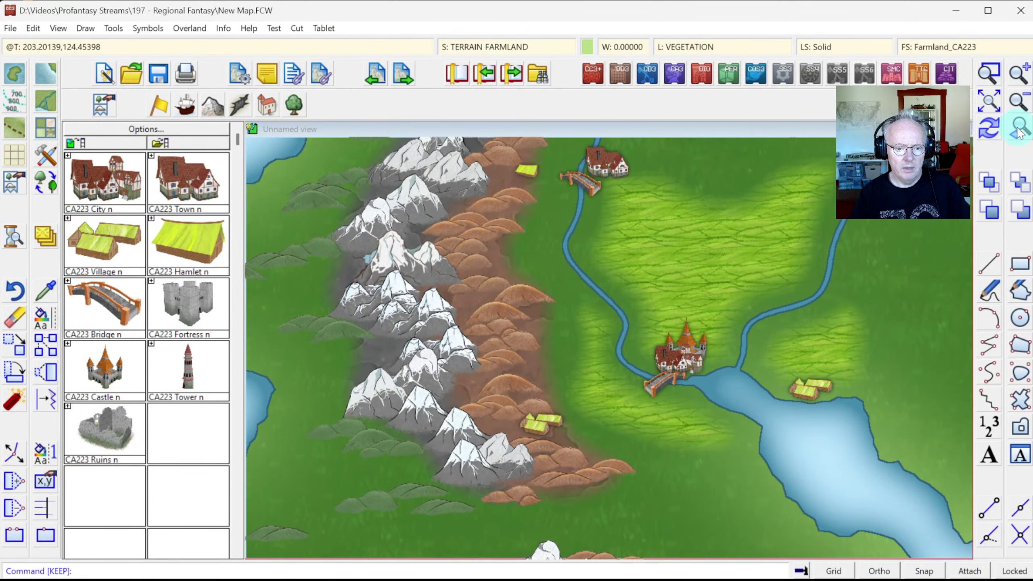
Step: Place CA223 Tree n 1 vegetation symbols on the farmland just east of the western river and between the river and the brown hills
{"action": "left_click", "coordinate": [293, 100]}
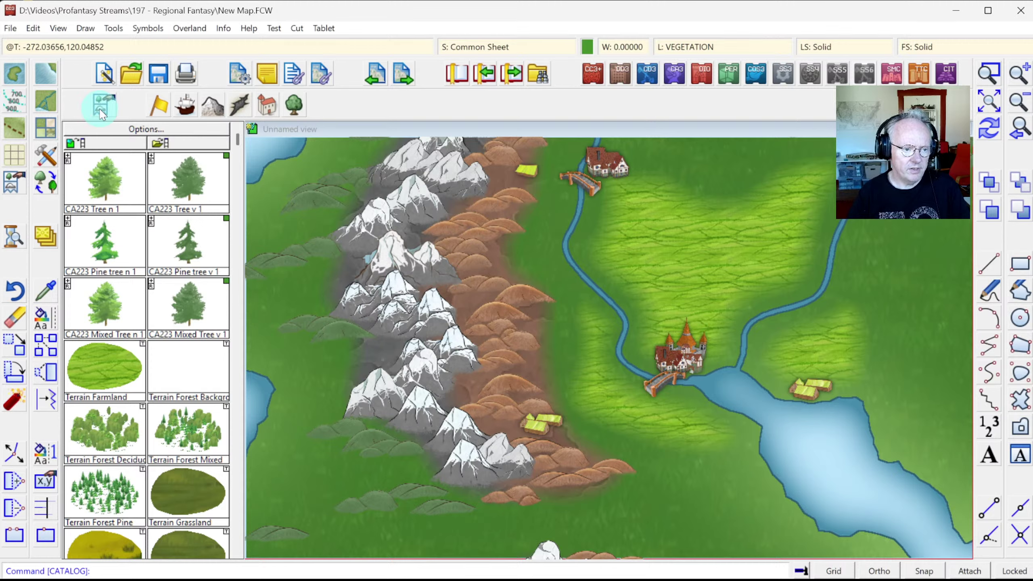
{"action": "left_click", "coordinate": [106, 176]}
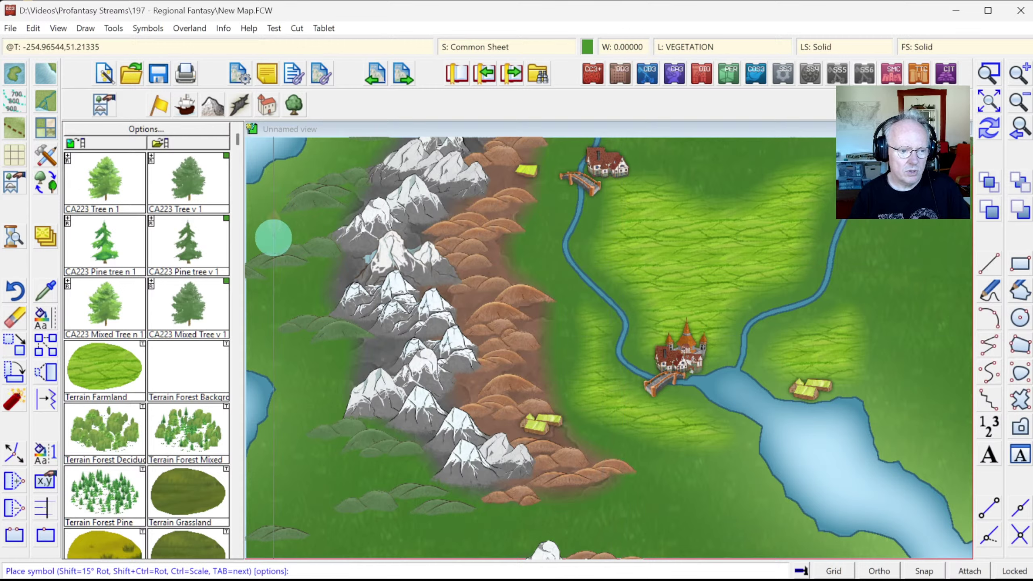
{"action": "left_click", "coordinate": [633, 260]}
{"action": "left_click", "coordinate": [647, 261]}
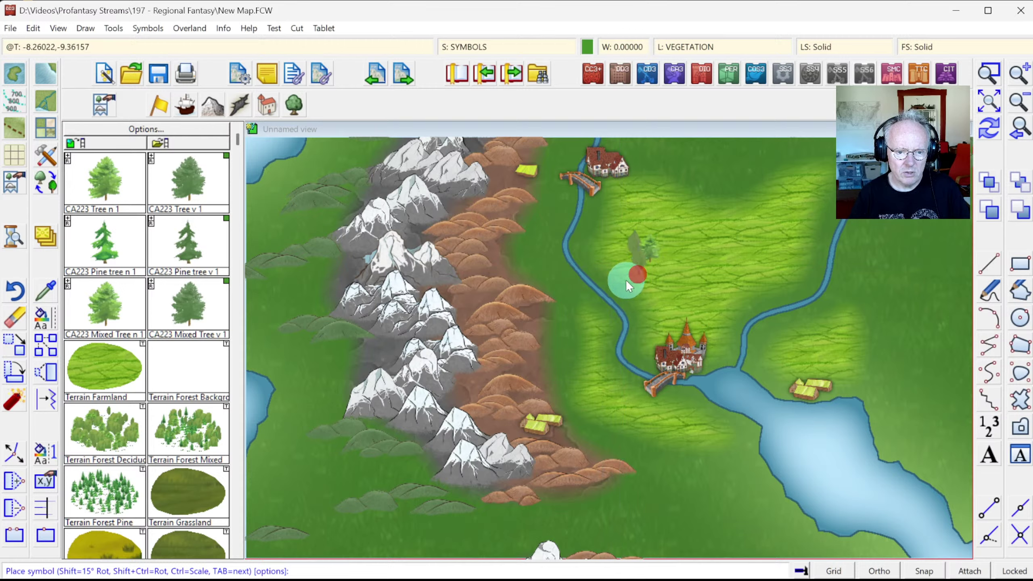
{"action": "left_click", "coordinate": [648, 299]}
{"action": "left_click", "coordinate": [628, 296]}
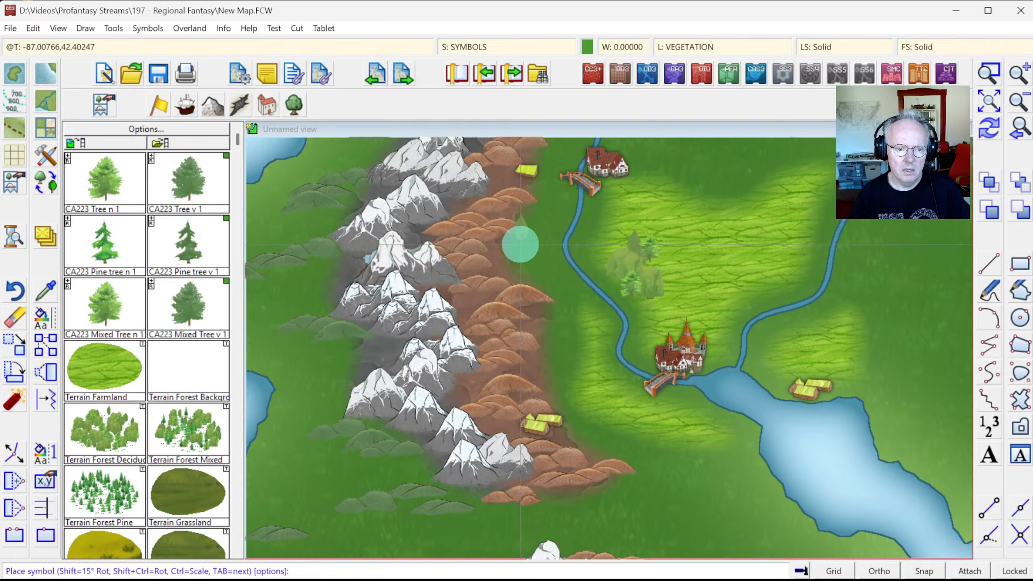
{"action": "left_click", "coordinate": [535, 247]}
{"action": "left_click", "coordinate": [537, 268]}
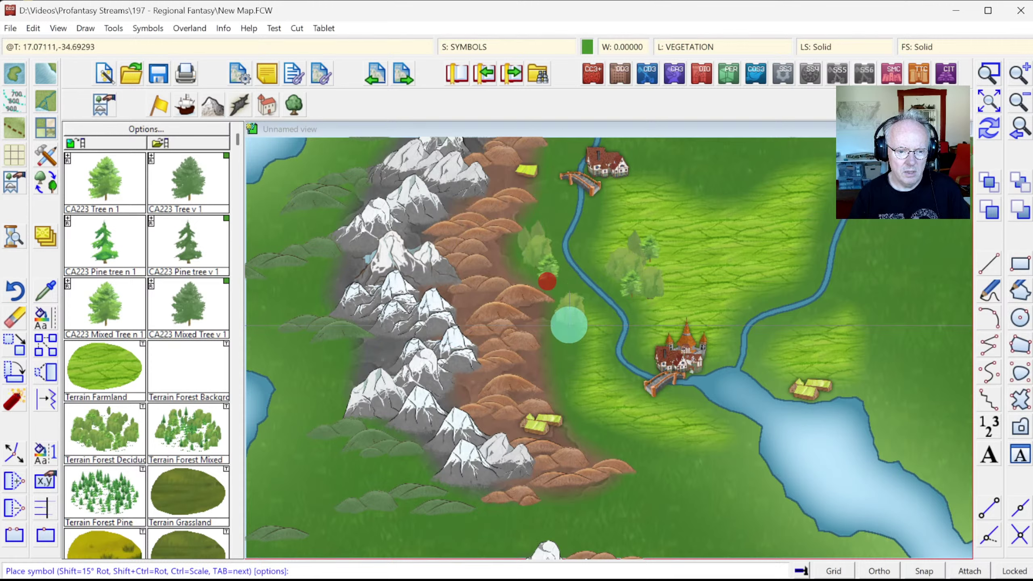
Step: Place a cluster of tree symbols on the grassland between the brown hills and the castle
{"action": "left_click", "coordinate": [570, 329]}
{"action": "left_click", "coordinate": [589, 363]}
{"action": "left_click", "coordinate": [570, 366]}
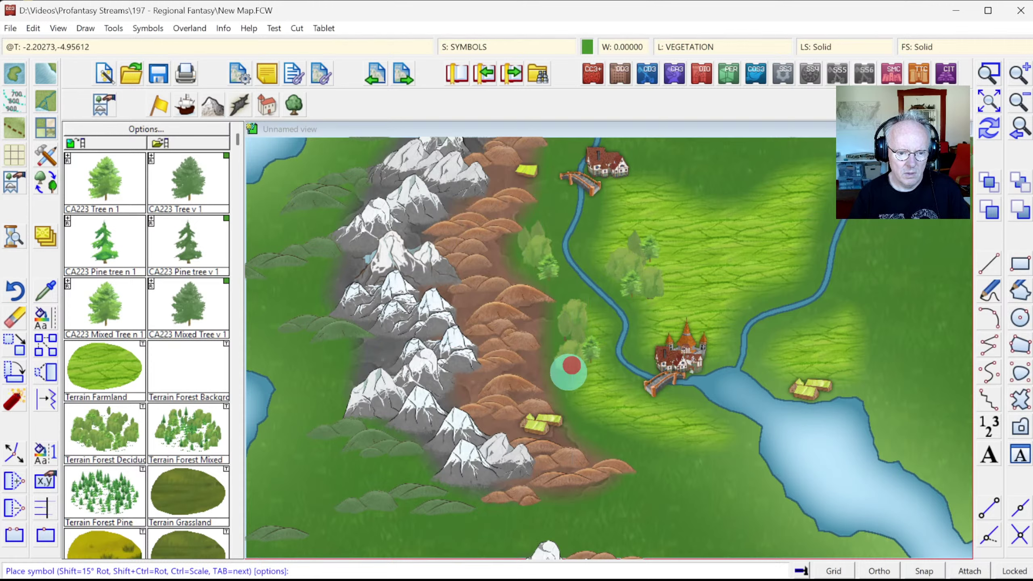
{"action": "left_click", "coordinate": [556, 376]}
{"action": "left_click", "coordinate": [579, 388]}
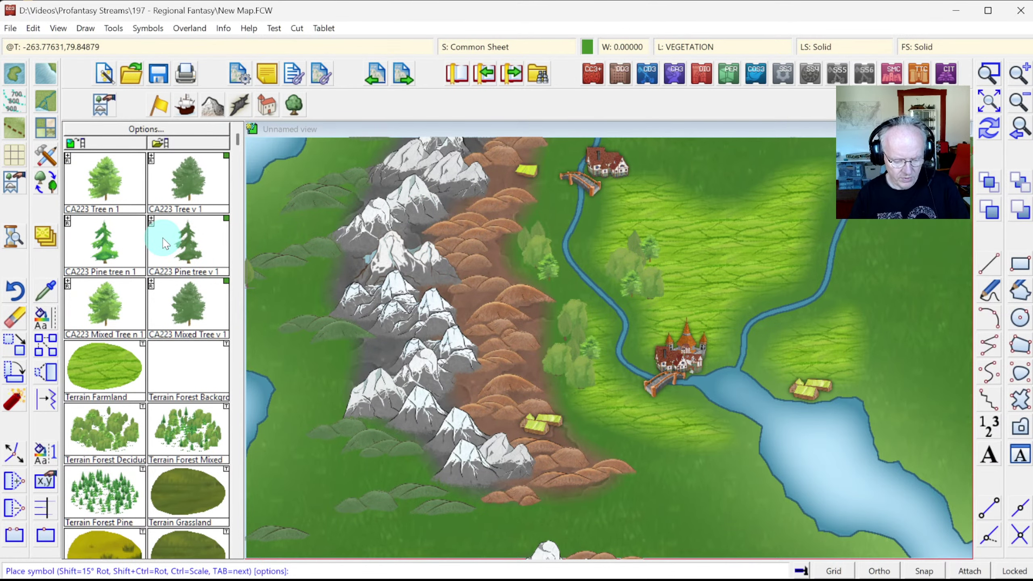
Step: Stop placing symbols and undo the last trees placed west of the castle
{"action": "key", "text": "Escape"}
{"action": "key", "text": "ctrl+z"}
{"action": "key", "text": "ctrl+z"}
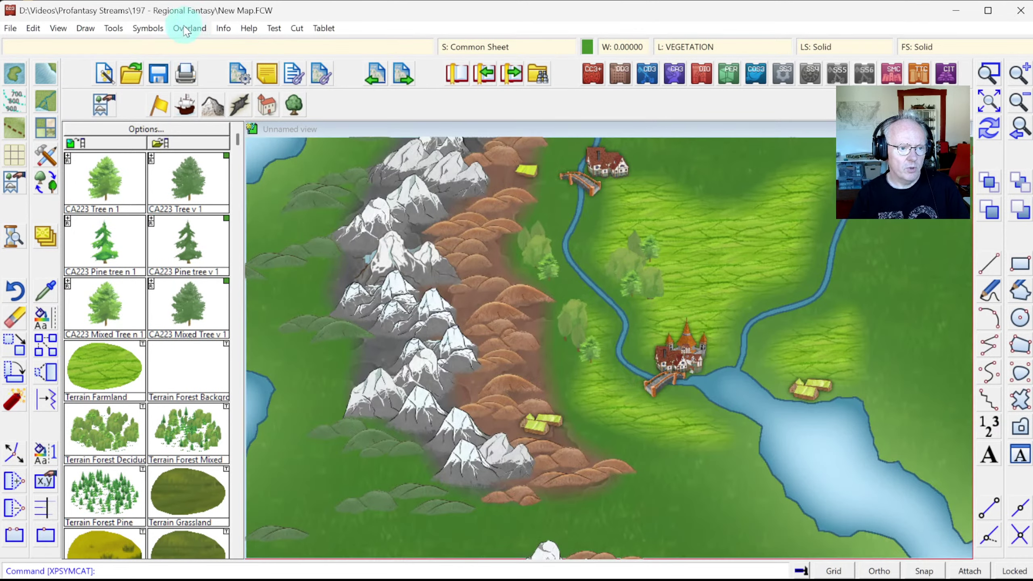
Step: Check in the Symbol Manager which CA223 tree symbols the drawing already contains
{"action": "left_click", "coordinate": [137, 28]}
{"action": "left_click", "coordinate": [155, 45]}
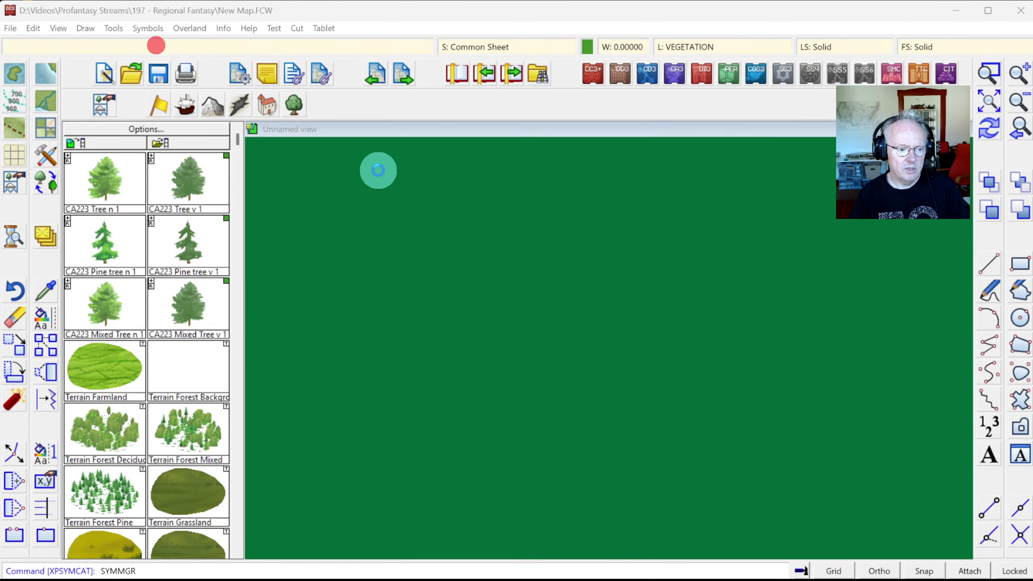
{"action": "left_click_drag", "start_coordinate": [529, 186], "coordinate": [533, 442]}
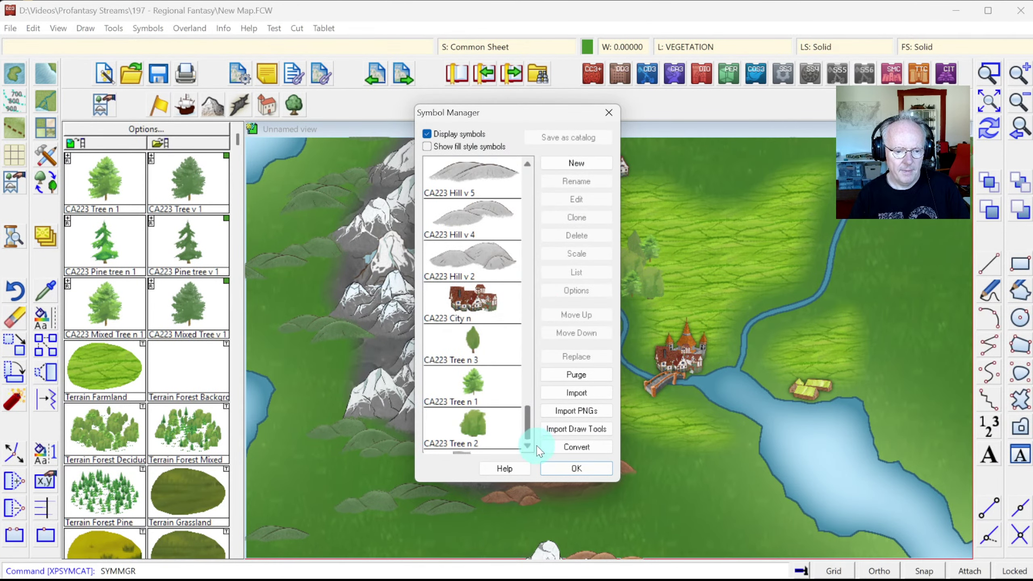
{"action": "left_click", "coordinate": [492, 340]}
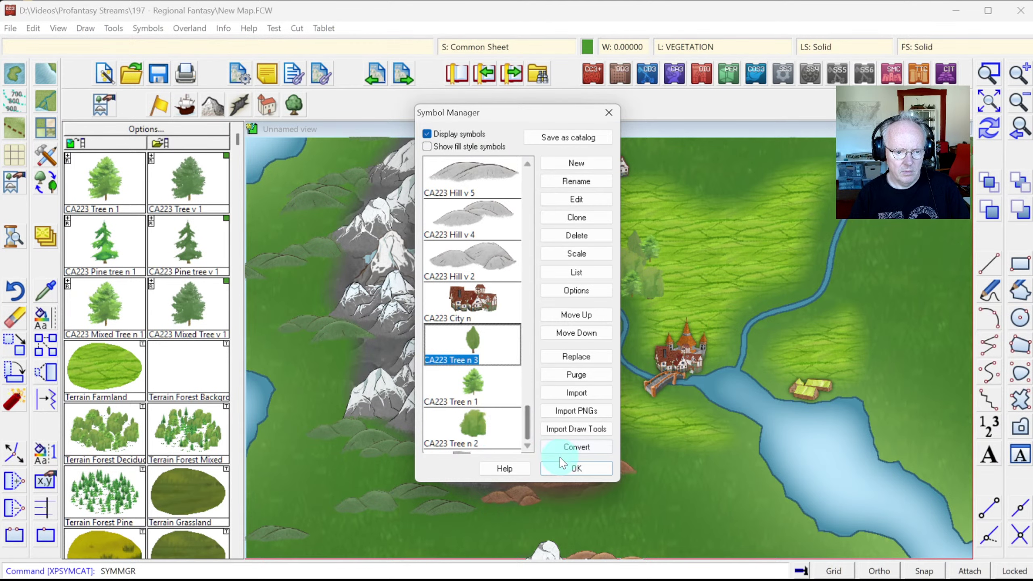
{"action": "double_click", "coordinate": [504, 384]}
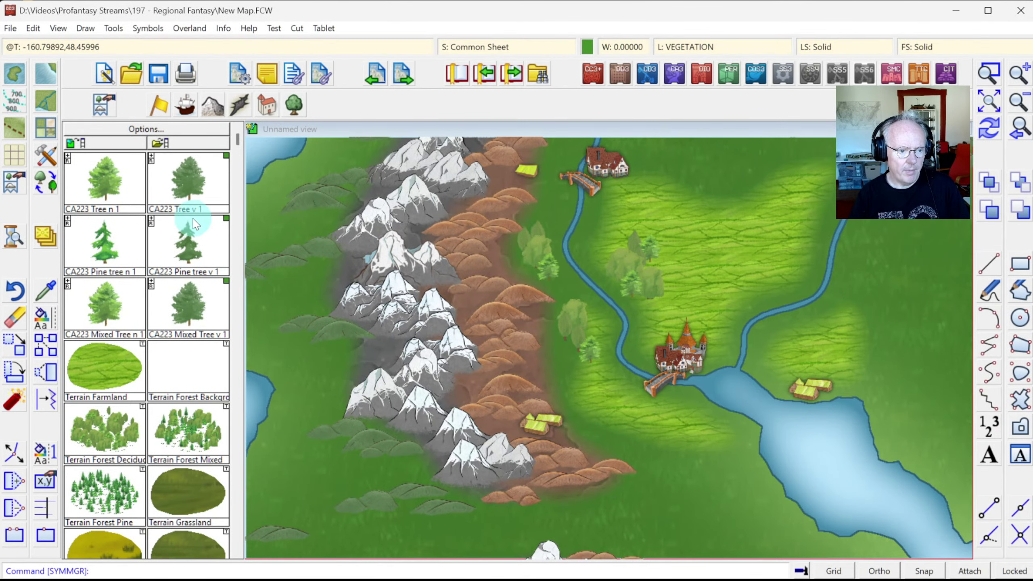
Step: Expand the CA223 Tree v 1 collection and select Tree v 2 and Tree v 3 to load them into the drawing
{"action": "left_click", "coordinate": [151, 156]}
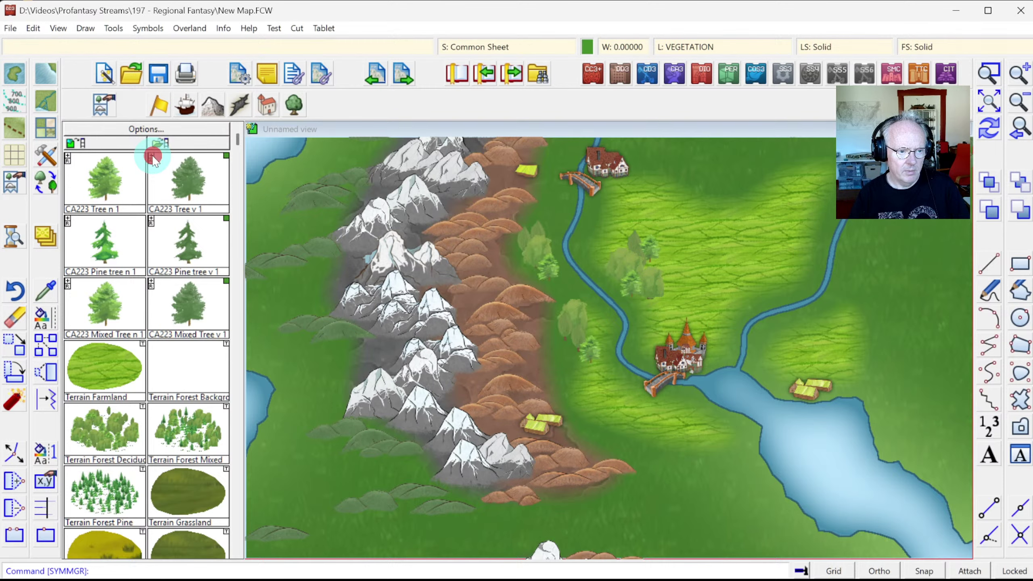
{"action": "left_click", "coordinate": [95, 230]}
{"action": "left_click", "coordinate": [185, 240]}
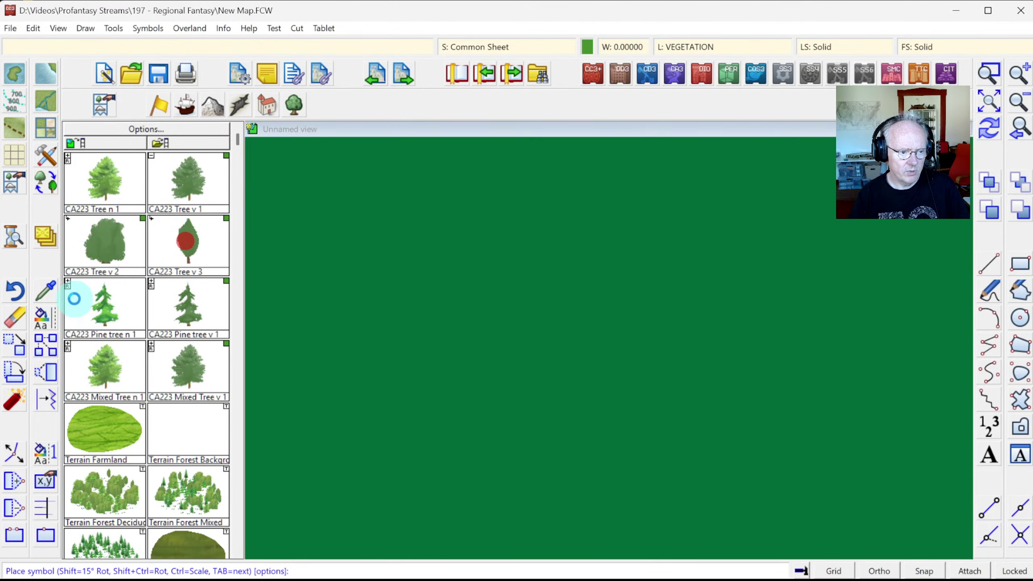
Step: Expand the CA223 Pine tree n 1 and v 1 collections and select their variants 2 and 3 in turn
{"action": "left_click", "coordinate": [67, 281]}
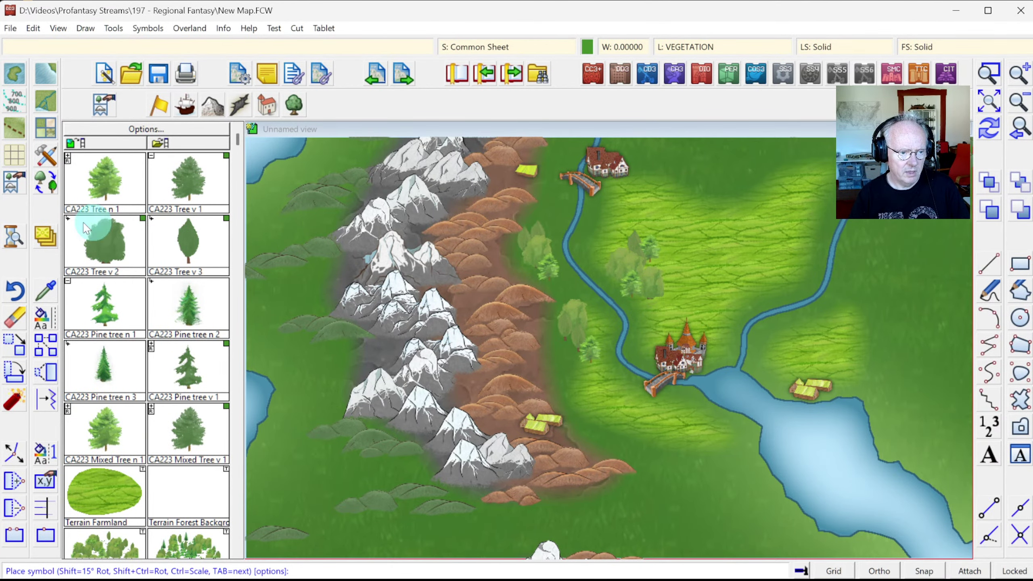
{"action": "left_click", "coordinate": [156, 310]}
{"action": "left_click", "coordinate": [133, 361]}
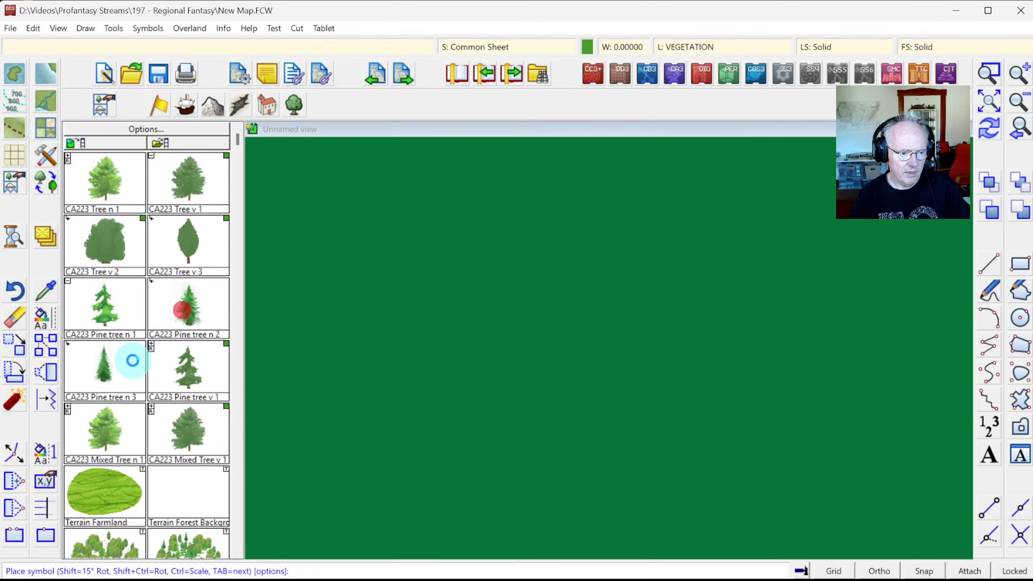
{"action": "left_click", "coordinate": [186, 375]}
{"action": "left_click", "coordinate": [150, 345]}
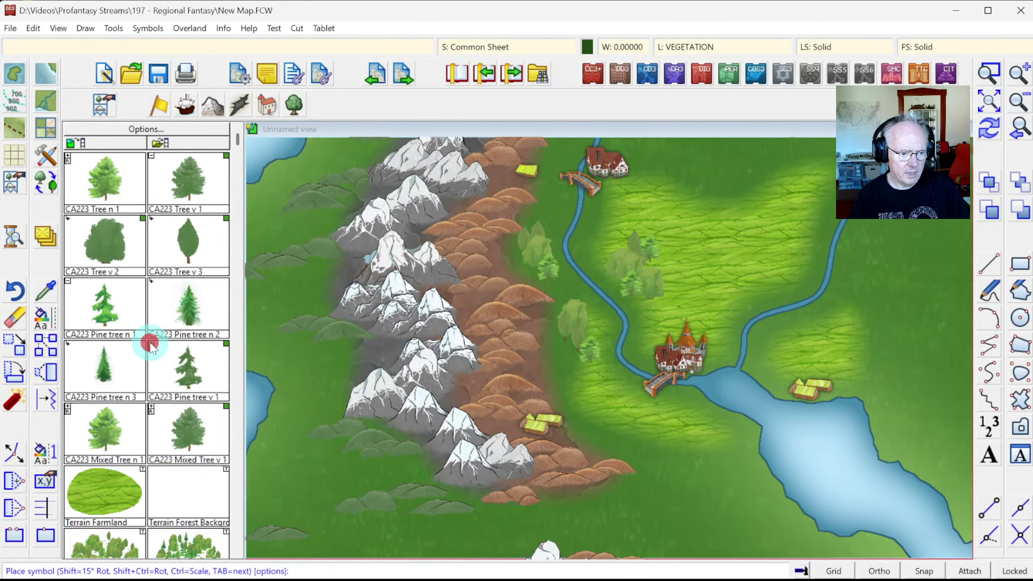
{"action": "left_click", "coordinate": [112, 418]}
{"action": "left_click", "coordinate": [195, 427]}
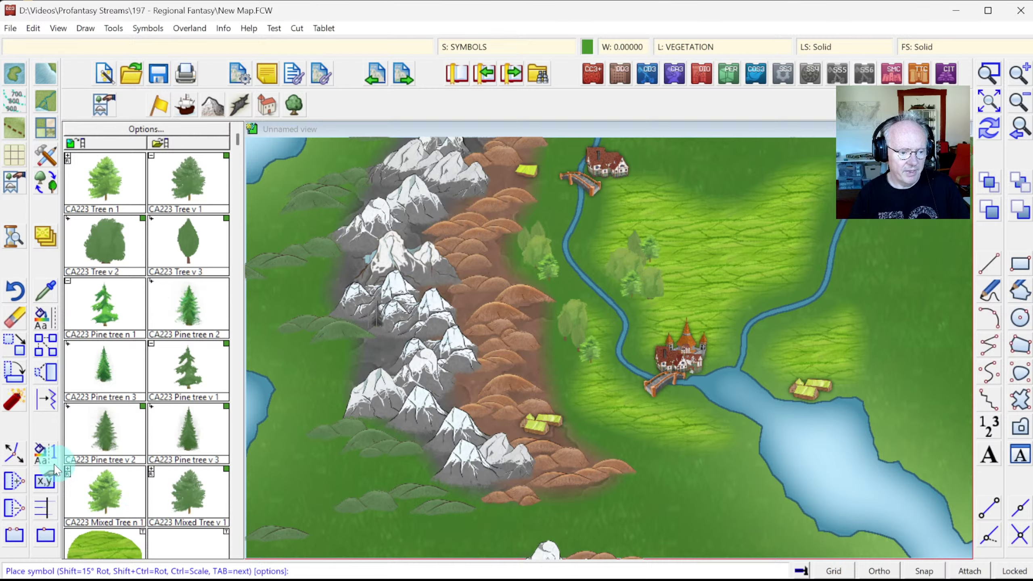
Step: Expand the CA223 Mixed Tree n 1 collection and select its tree variants one after another
{"action": "left_click", "coordinate": [69, 472]}
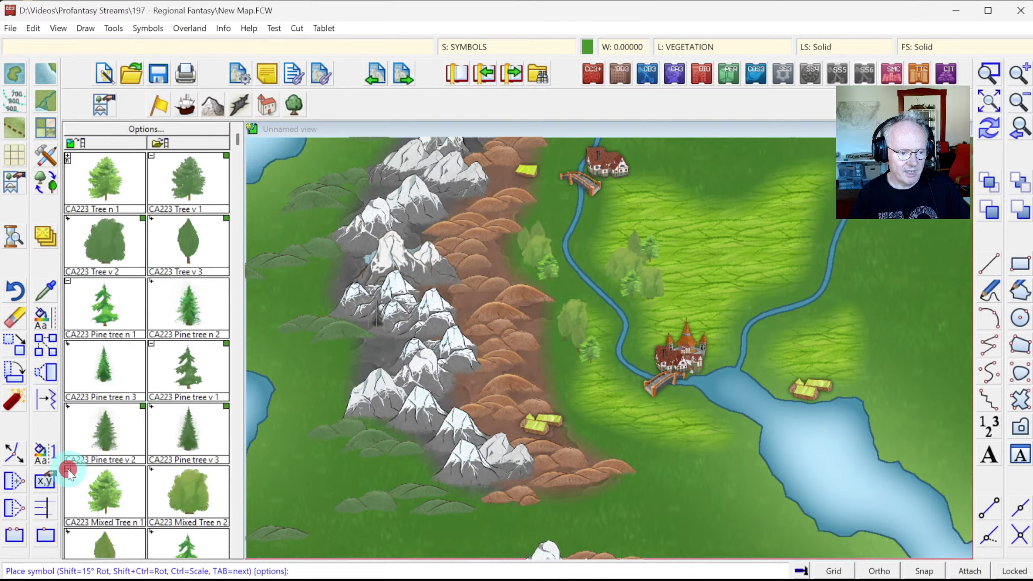
{"action": "left_click", "coordinate": [238, 551]}
{"action": "left_click", "coordinate": [239, 549]}
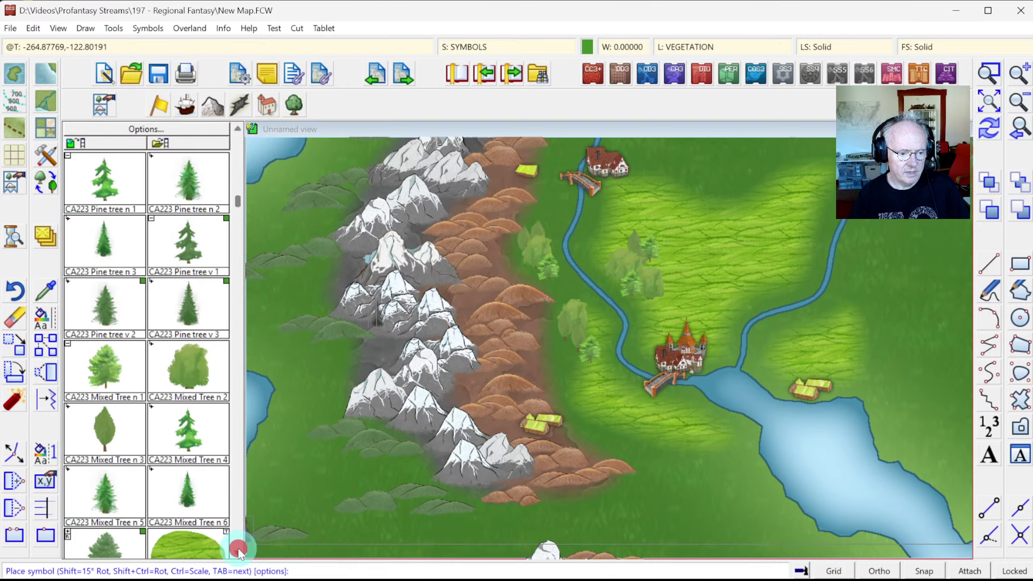
{"action": "left_click", "coordinate": [193, 361]}
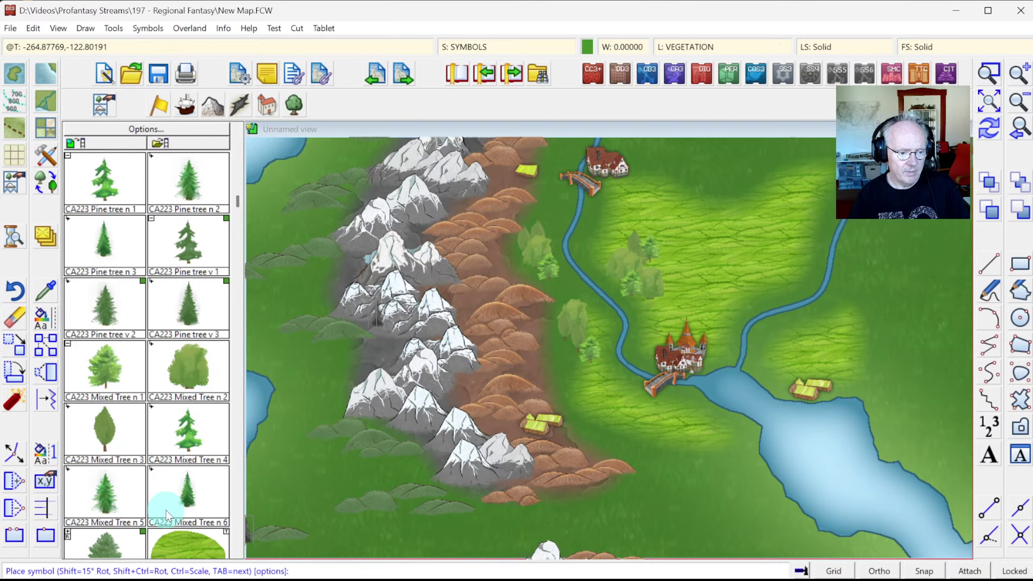
{"action": "left_click", "coordinate": [163, 377]}
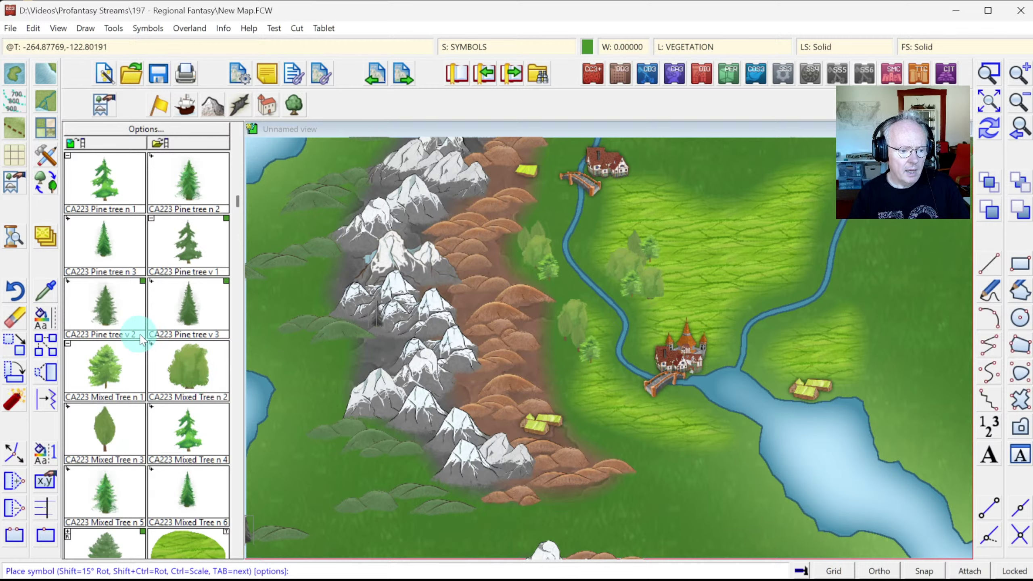
{"action": "left_click", "coordinate": [121, 359]}
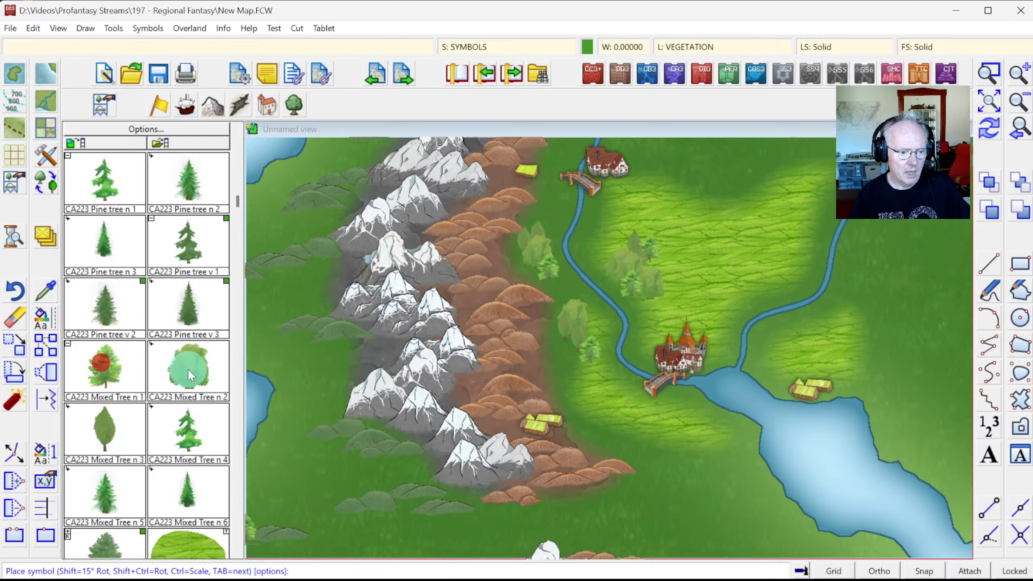
{"action": "left_click", "coordinate": [102, 427]}
{"action": "left_click", "coordinate": [102, 490]}
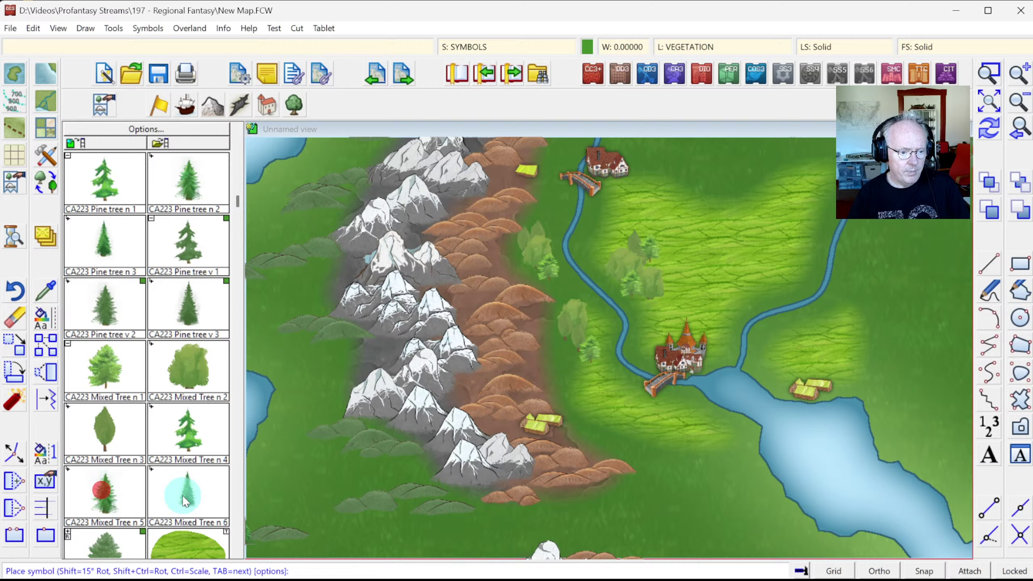
Step: Expand the CA223 Mixed Tree v 1 collection to show its variants up to Mixed Tree v 6
{"action": "left_click", "coordinate": [238, 550]}
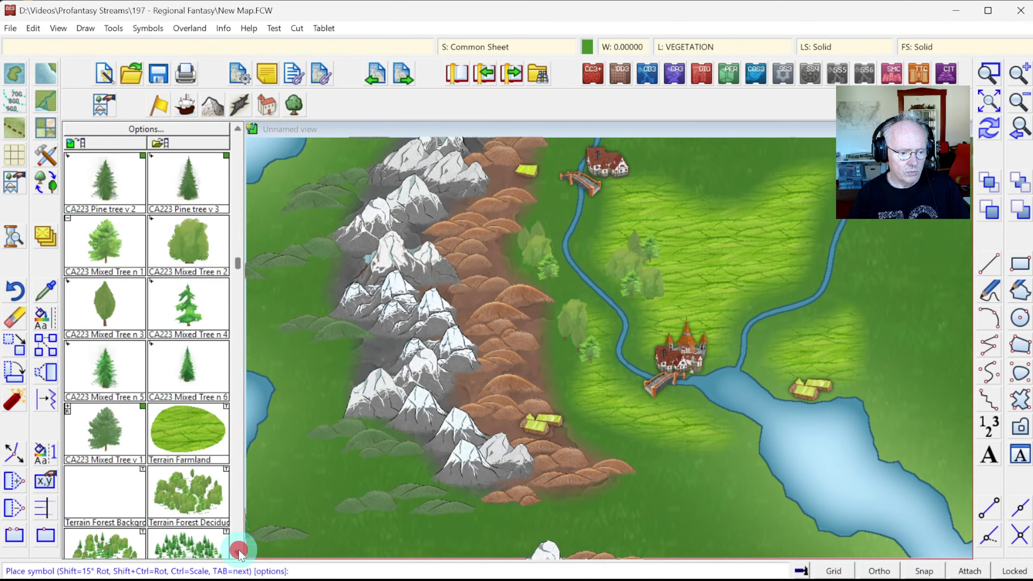
{"action": "left_click", "coordinate": [67, 406]}
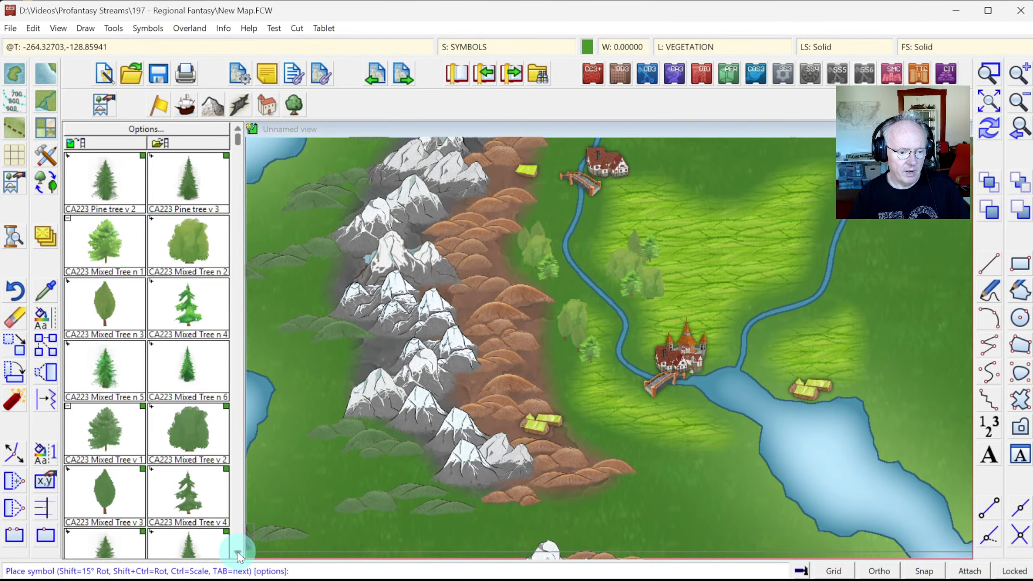
{"action": "scroll", "coordinate": [238, 543], "scroll_direction": "down", "scroll_amount": 2}
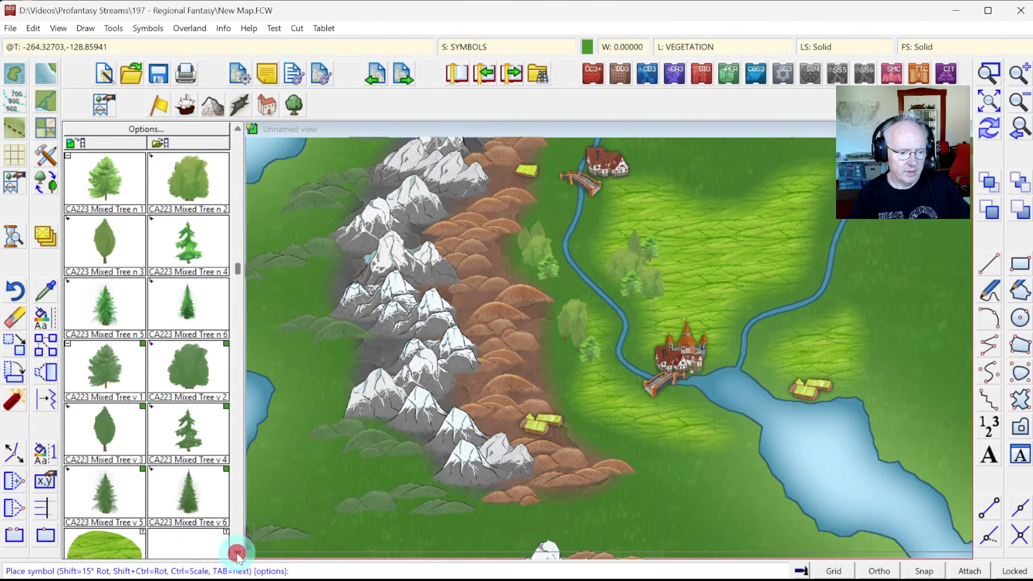
Step: Scale the tree symbol definitions through CA223 Mixed Tree v 6 by .67 in the Symbol Manager
{"action": "left_click", "coordinate": [148, 28]}
{"action": "left_click", "coordinate": [153, 42]}
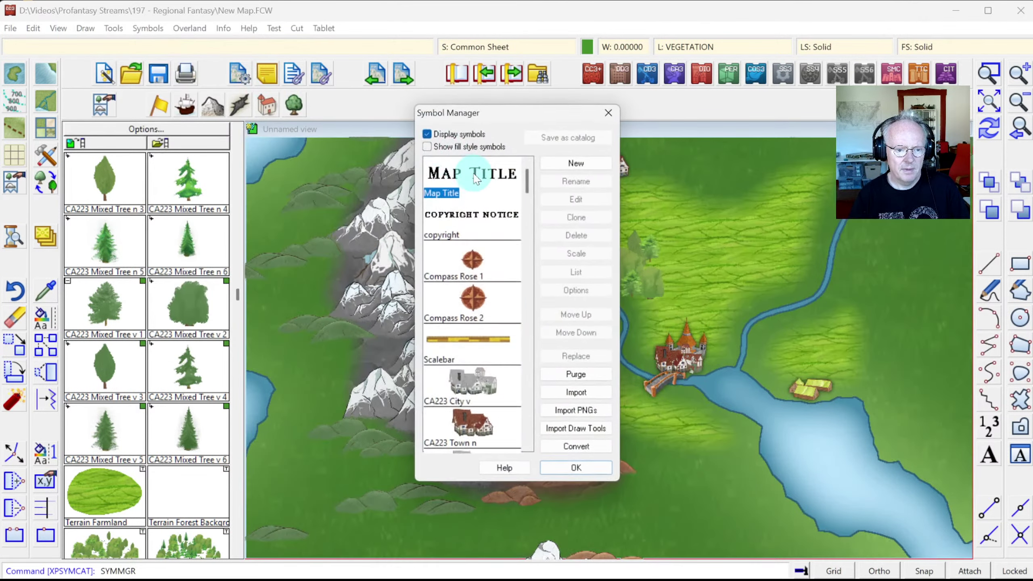
{"action": "left_click_drag", "start_coordinate": [525, 178], "coordinate": [526, 427]}
{"action": "left_click", "coordinate": [481, 263]}
{"action": "left_click", "coordinate": [471, 431], "text": "shift"}
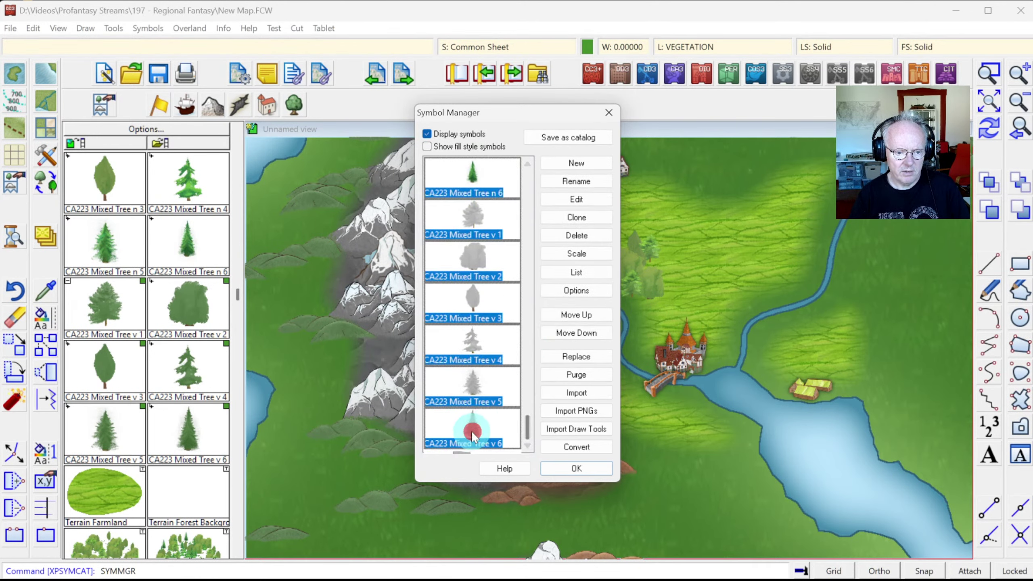
{"action": "left_click", "coordinate": [576, 253]}
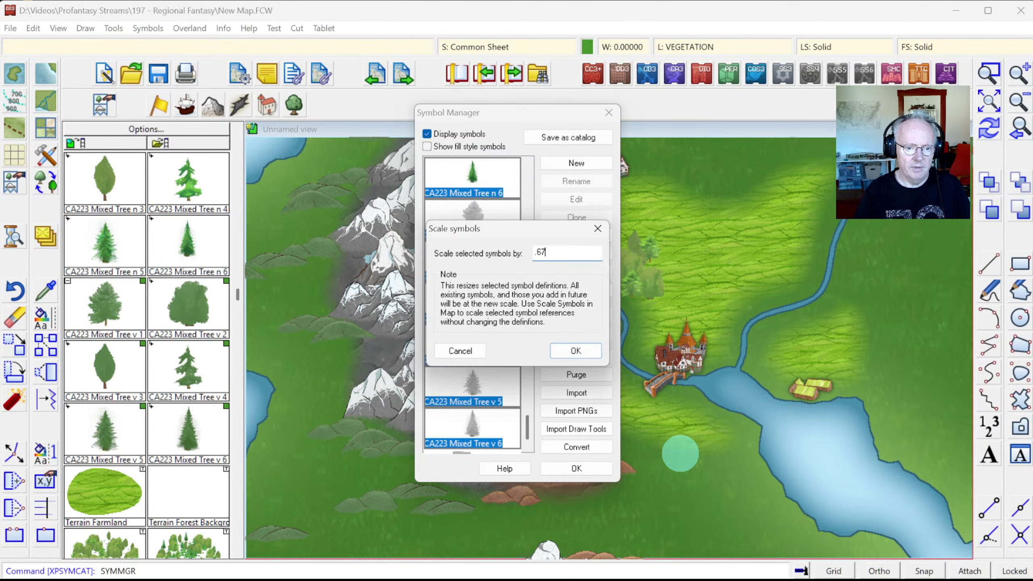
{"action": "type", "text": ".67"}
{"action": "key", "text": "Return"}
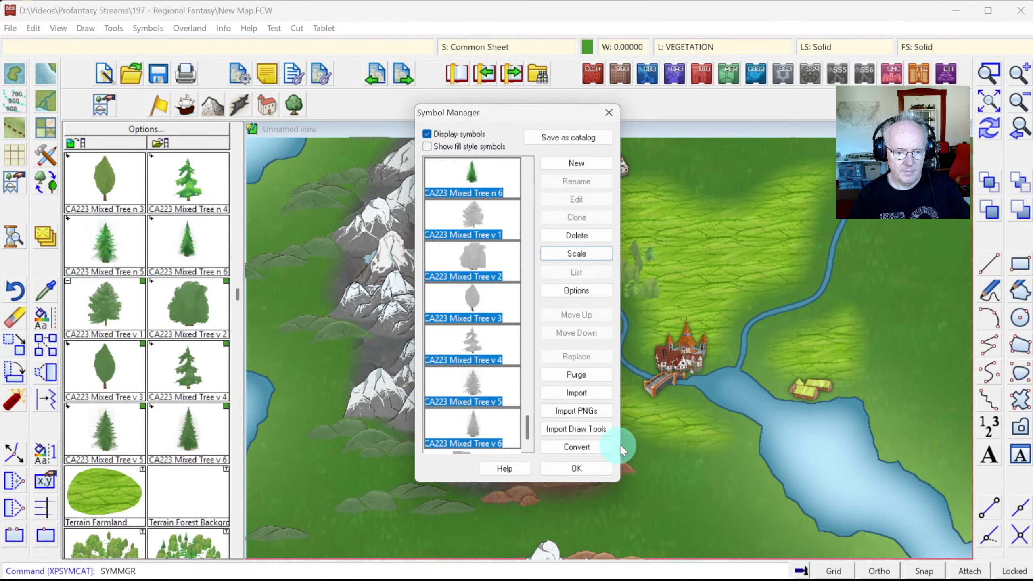
{"action": "left_click", "coordinate": [576, 468]}
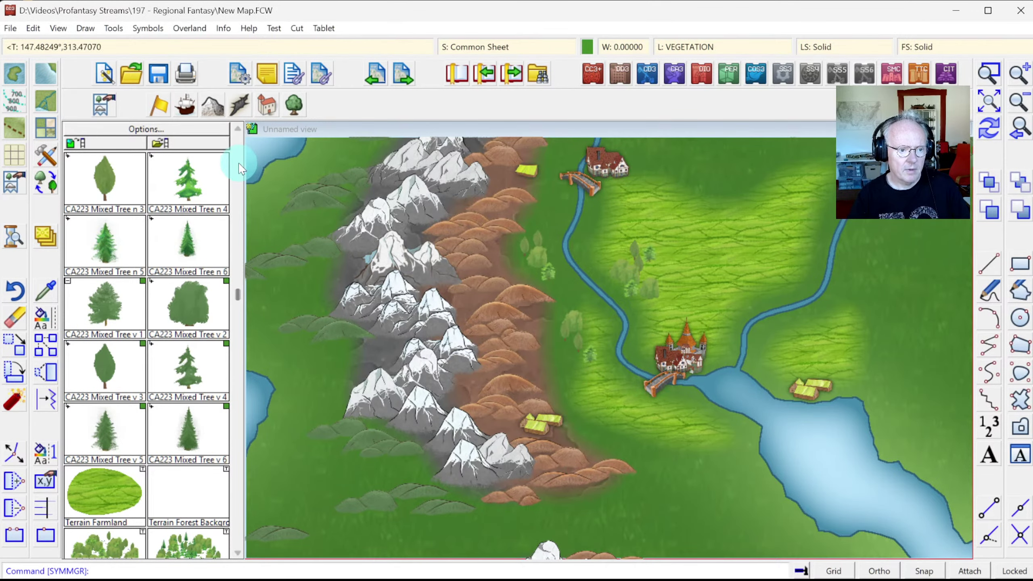
Step: Reload the vegetation symbol catalog and place CA223 Tree n 1 symbols in the grove west of the castle
{"action": "left_click", "coordinate": [238, 163]}
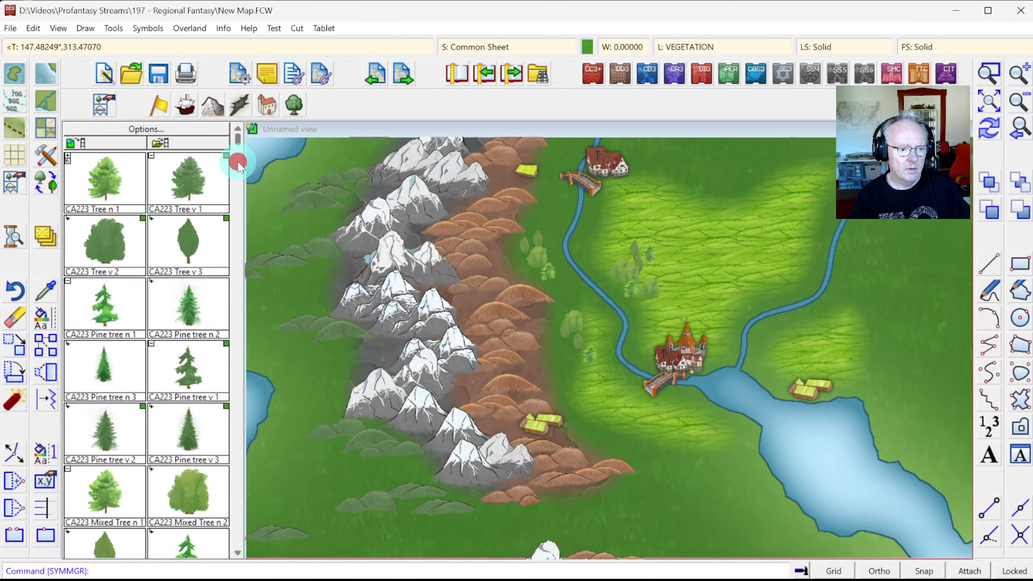
{"action": "left_click", "coordinate": [301, 102]}
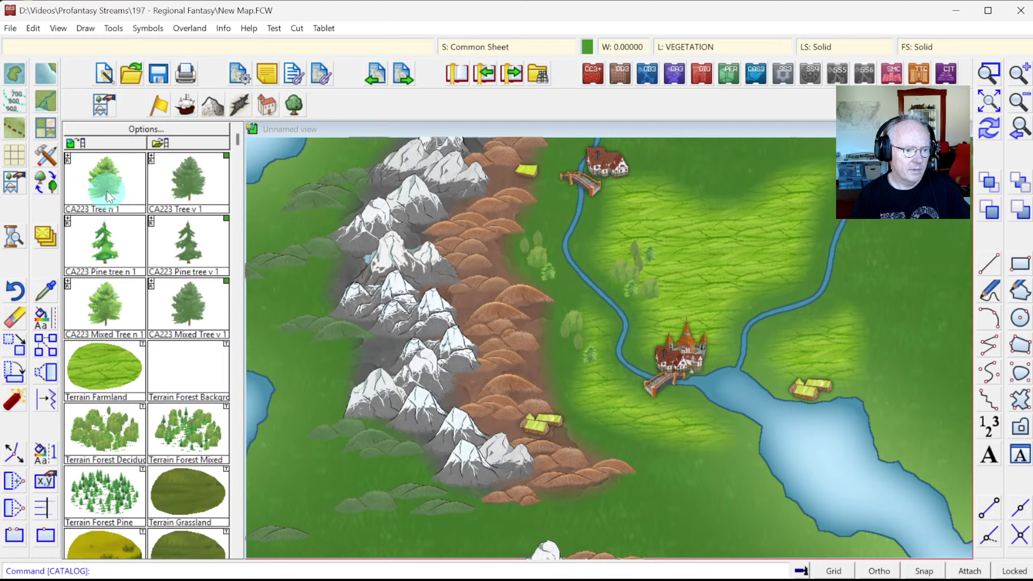
{"action": "left_click", "coordinate": [107, 190]}
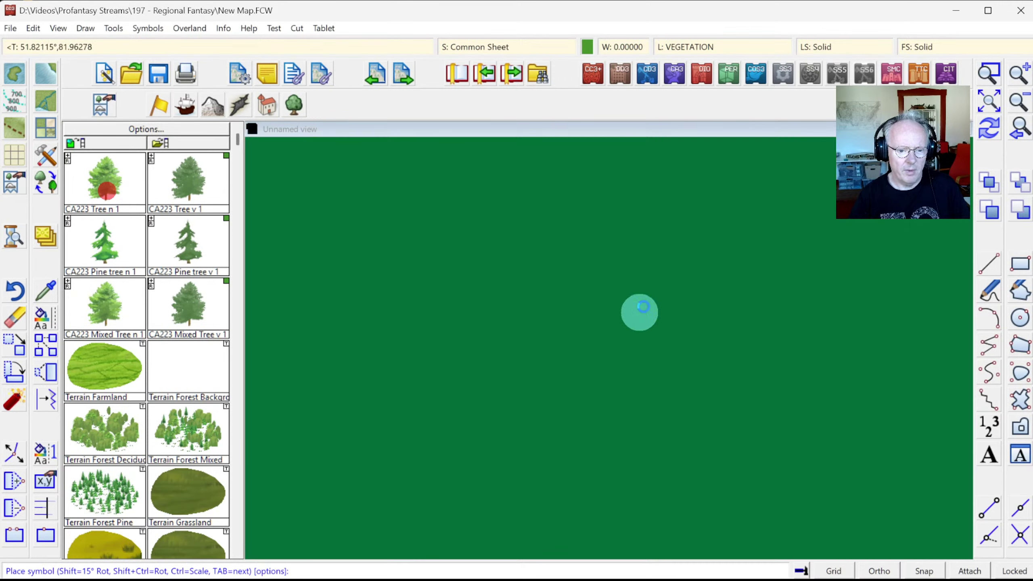
{"action": "left_click", "coordinate": [569, 360]}
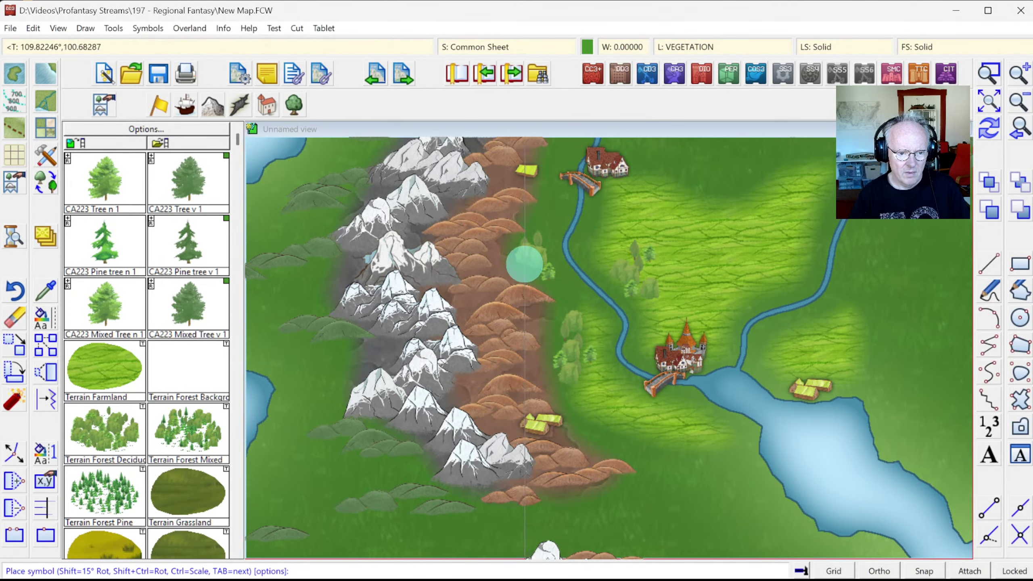
Step: Place CA223 Pine tree n 1 symbols in small clusters on the brown hills west of the river
{"action": "left_click", "coordinate": [123, 254]}
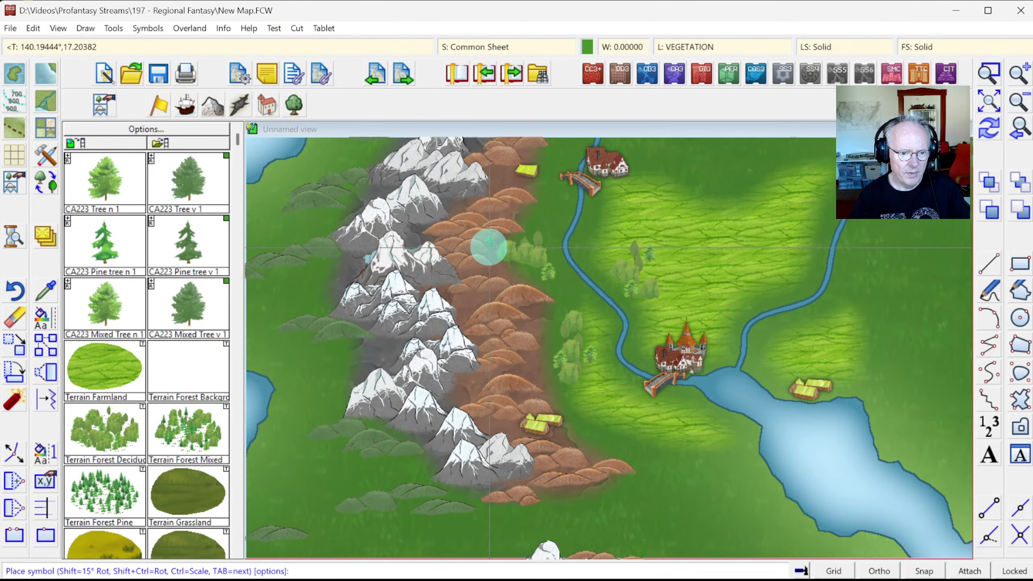
{"action": "left_click", "coordinate": [489, 251]}
{"action": "left_click", "coordinate": [499, 260]}
{"action": "left_click", "coordinate": [478, 285]}
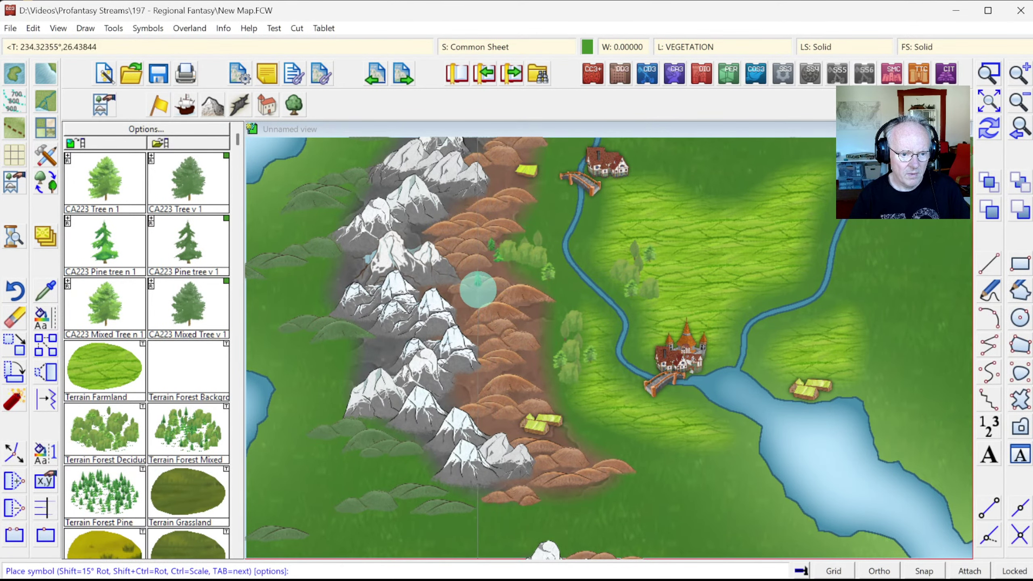
{"action": "left_click", "coordinate": [464, 297]}
{"action": "left_click", "coordinate": [475, 295]}
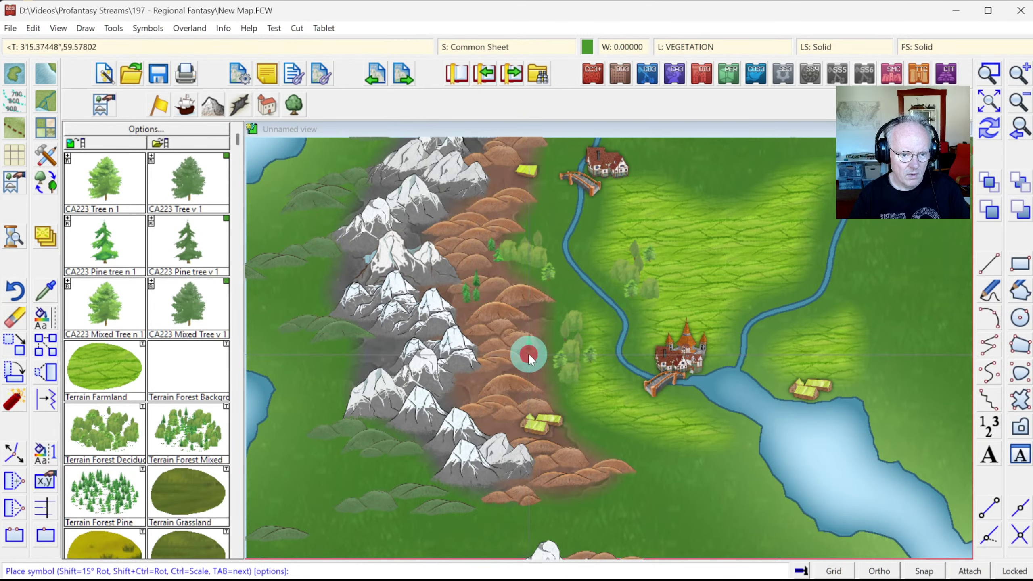
{"action": "left_click", "coordinate": [539, 364]}
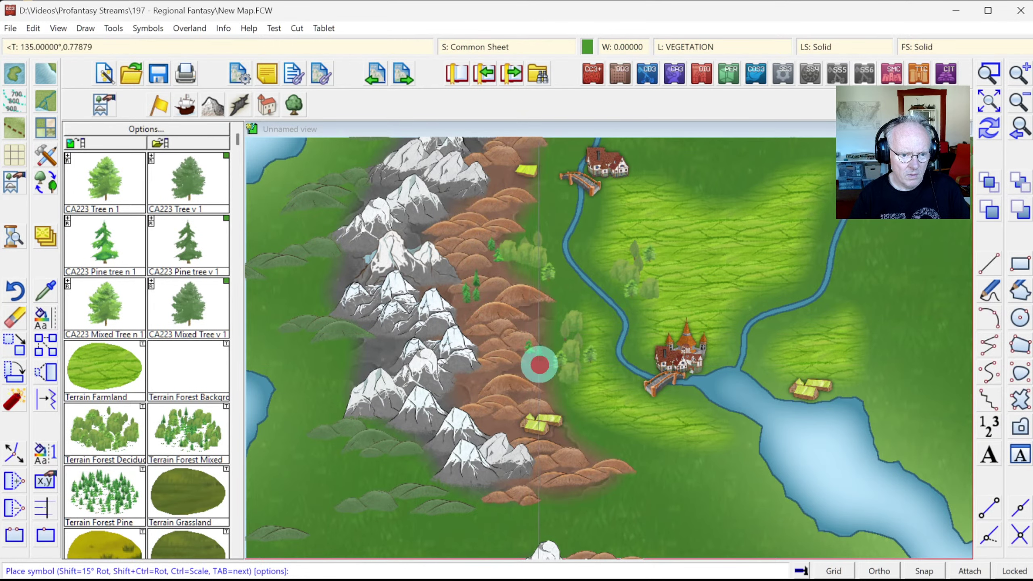
{"action": "left_click", "coordinate": [992, 134]}
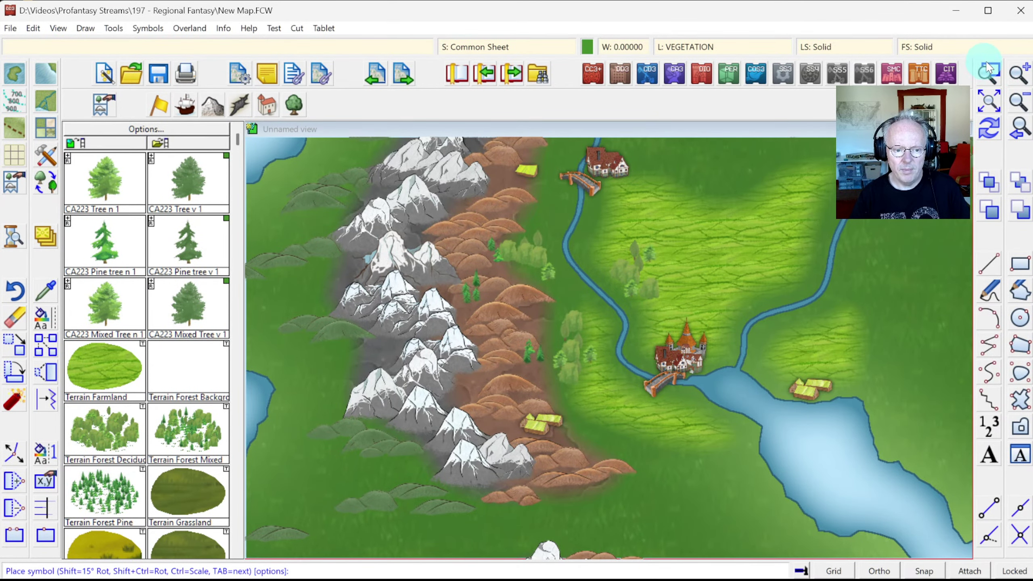
Step: Add more CA223 pines to the cluster on the hills directly beside the snowy mountains
{"action": "left_click", "coordinate": [992, 78]}
{"action": "left_click", "coordinate": [438, 230]}
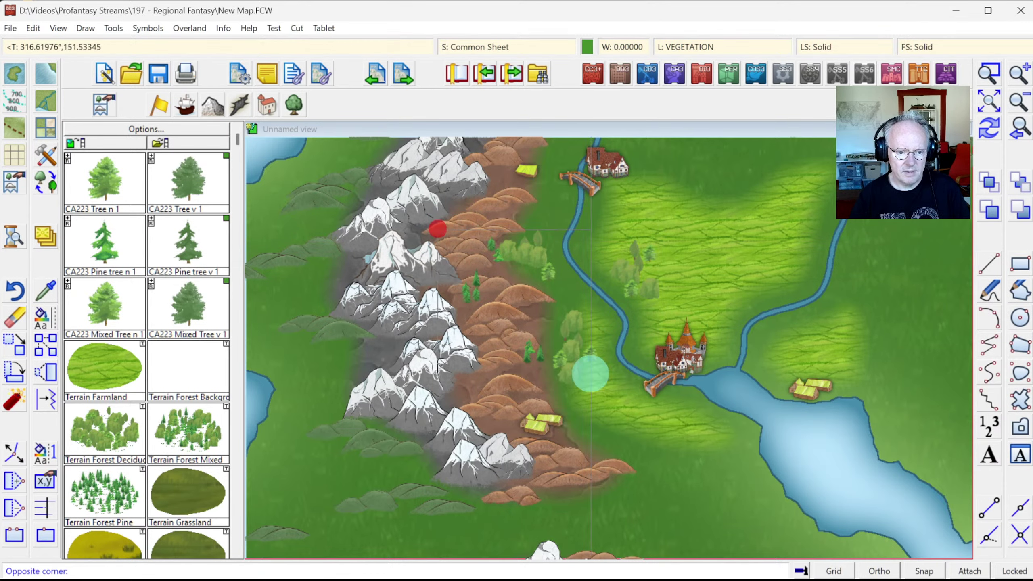
{"action": "left_click", "coordinate": [658, 429]}
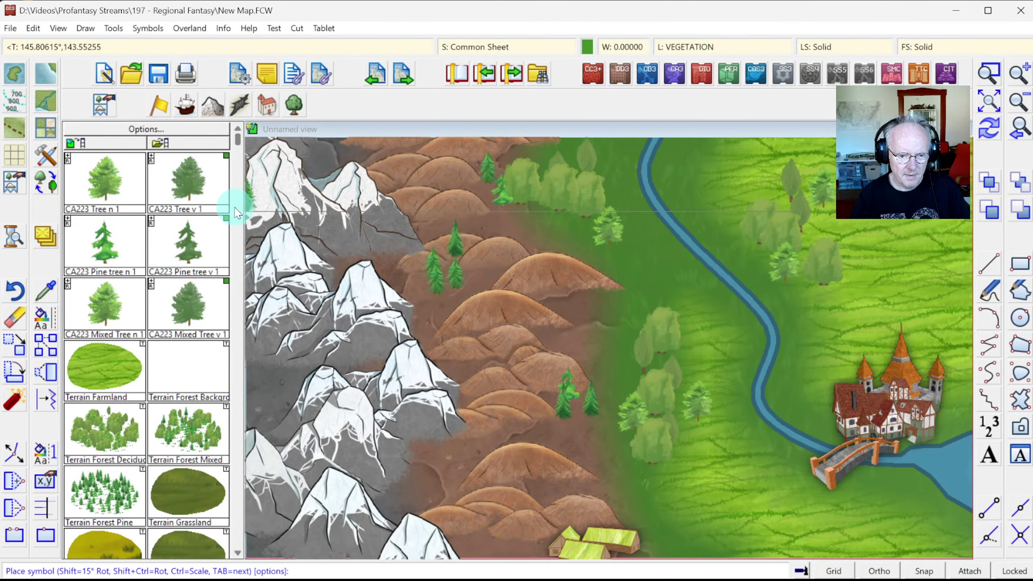
{"action": "left_click", "coordinate": [434, 297]}
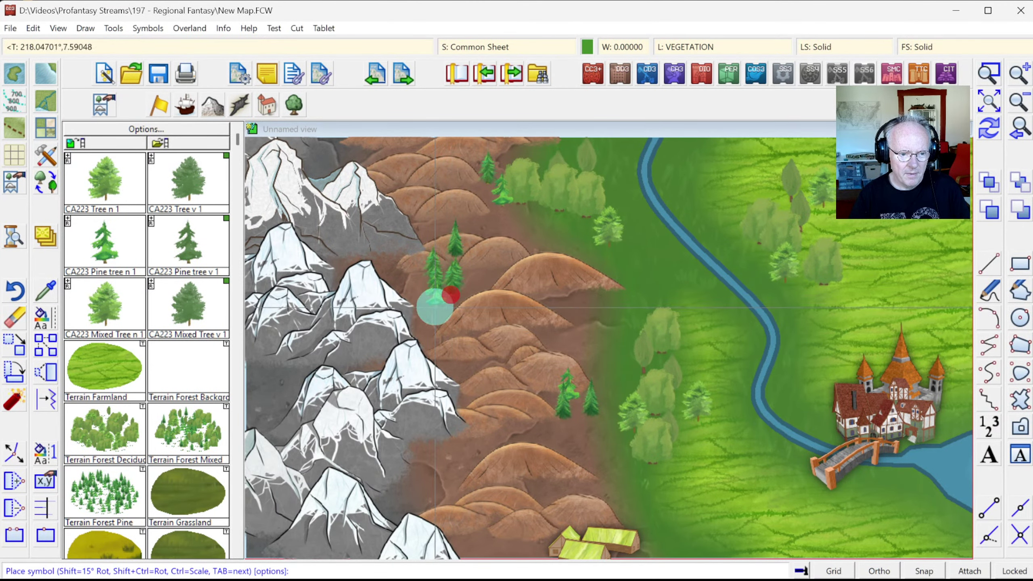
{"action": "left_click", "coordinate": [422, 324]}
Step: Line the southern edge of the deciduous grove between the hills and the river with pine trees
{"action": "left_click", "coordinate": [524, 221]}
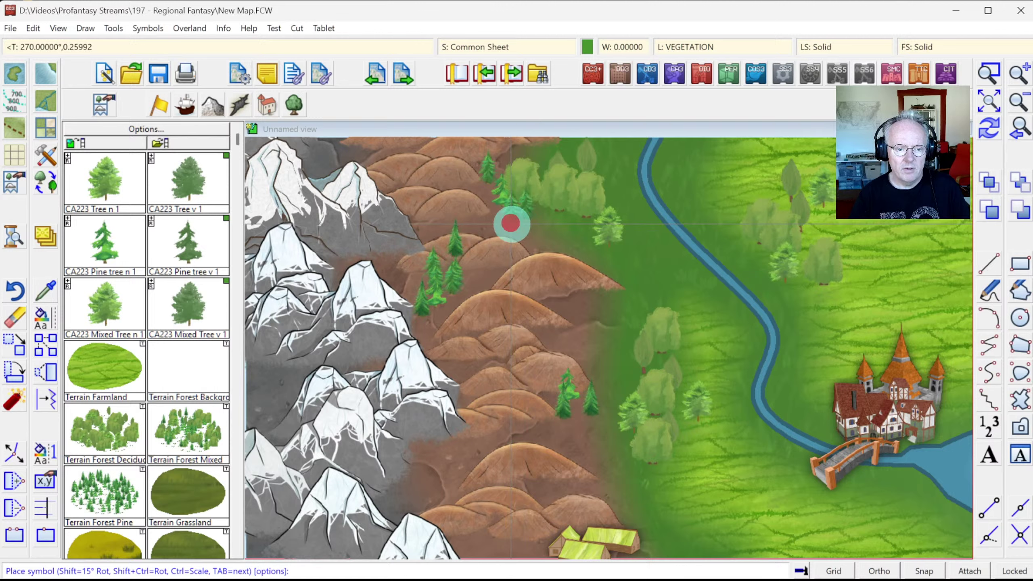
{"action": "left_click", "coordinate": [511, 223]}
{"action": "left_click", "coordinate": [548, 224]}
{"action": "left_click", "coordinate": [535, 231]}
{"action": "left_click", "coordinate": [537, 233]}
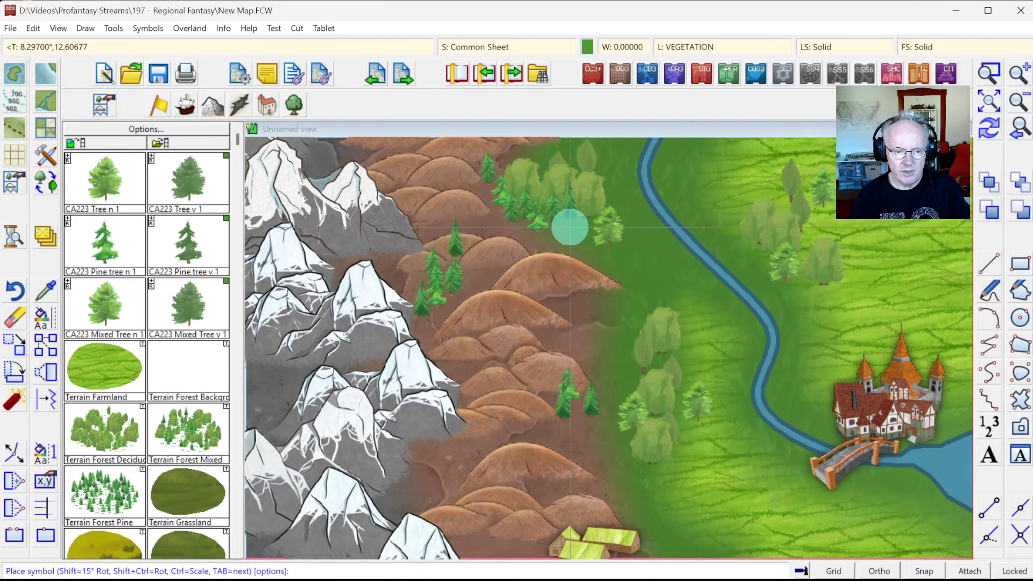
{"action": "left_click", "coordinate": [561, 227]}
Step: Place further pine clusters on the eastern and southern hills, down to the fields beside the hills
{"action": "left_click", "coordinate": [565, 304]}
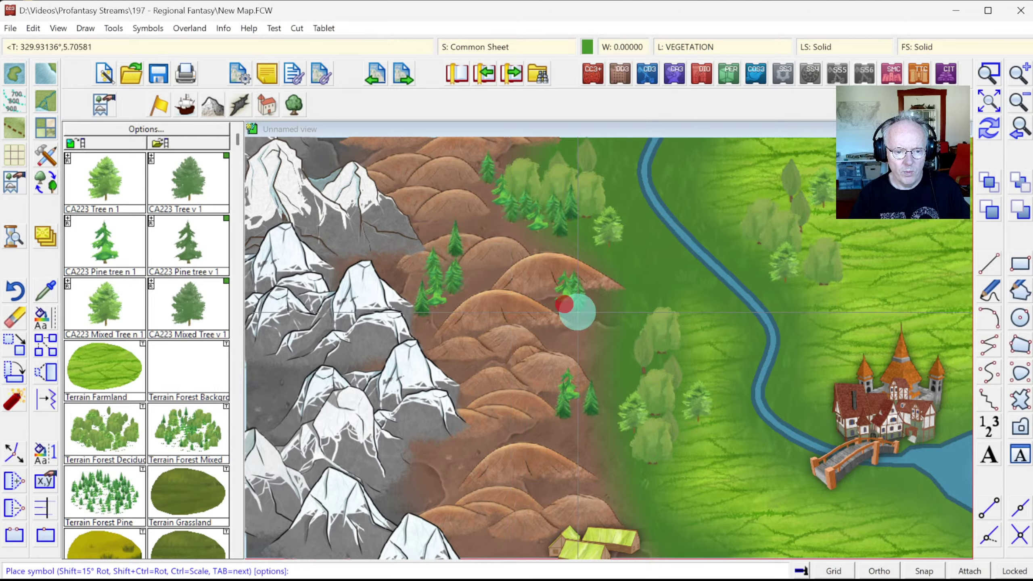
{"action": "left_click", "coordinate": [538, 488]}
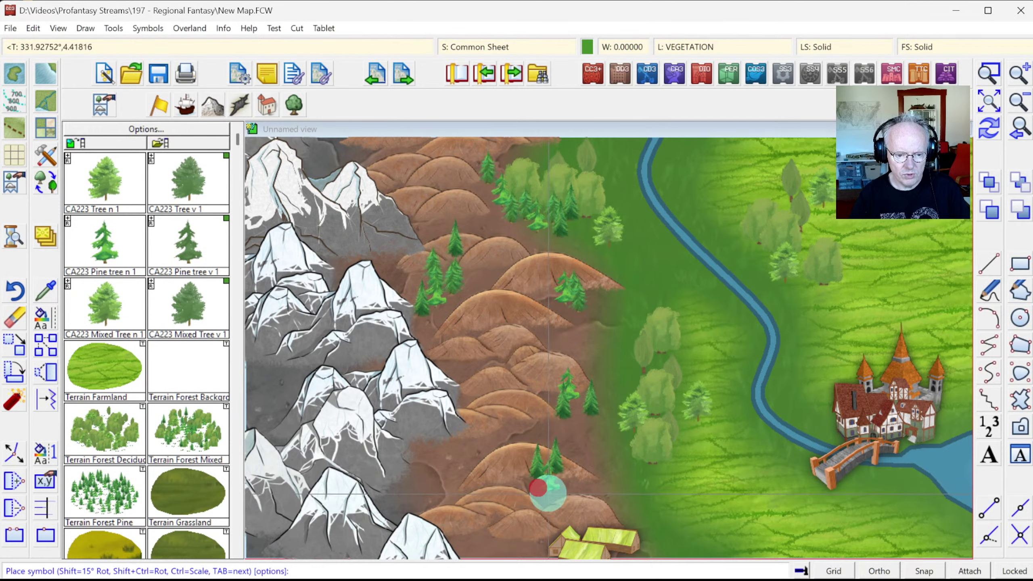
{"action": "left_click", "coordinate": [487, 553]}
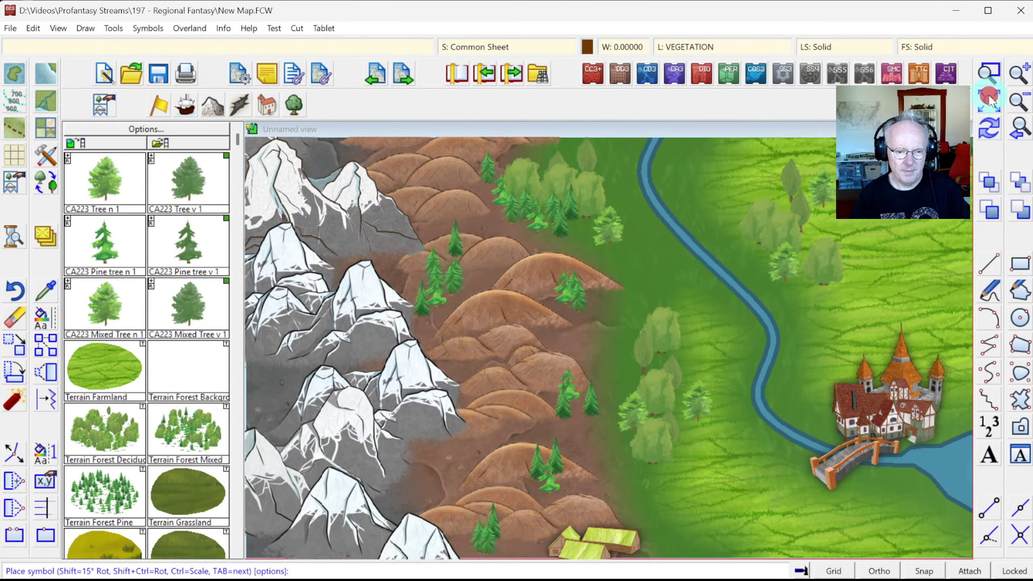
Step: Activate the Terrain Default, Forest Mixed drawing tool from the 2025 Regional Fantasy style
{"action": "left_click", "coordinate": [989, 98]}
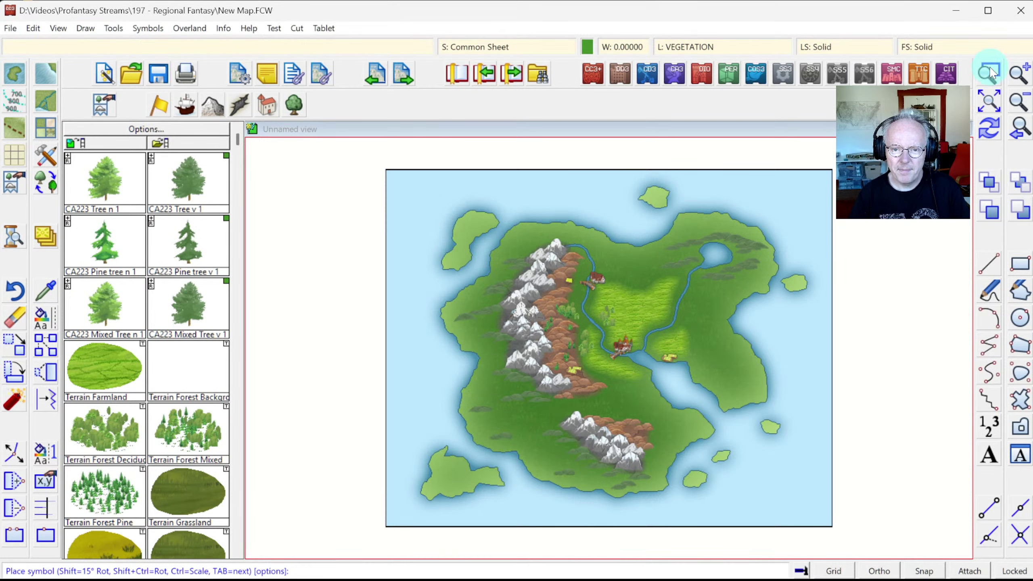
{"action": "left_click", "coordinate": [685, 344]}
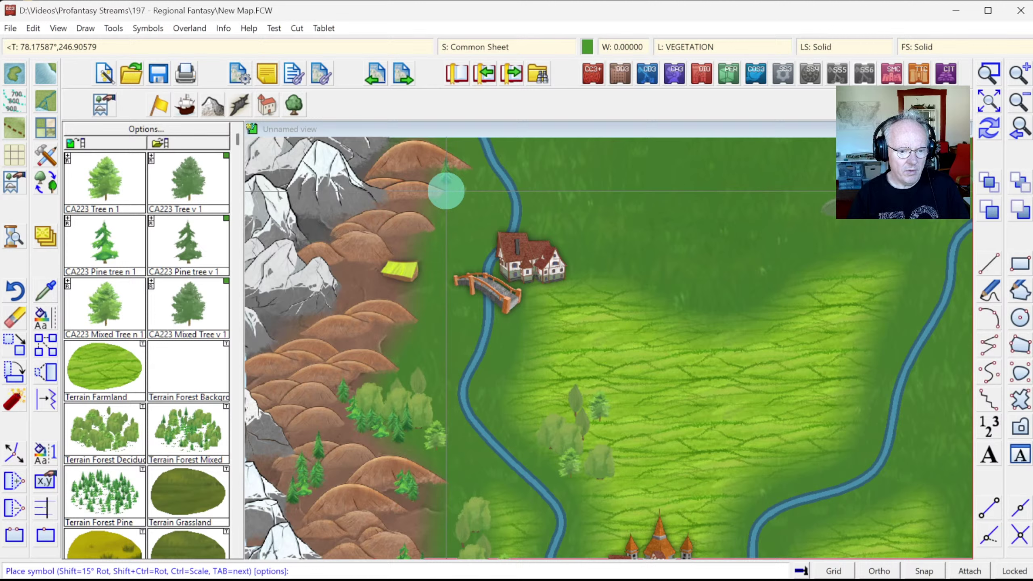
{"action": "left_click", "coordinate": [44, 130]}
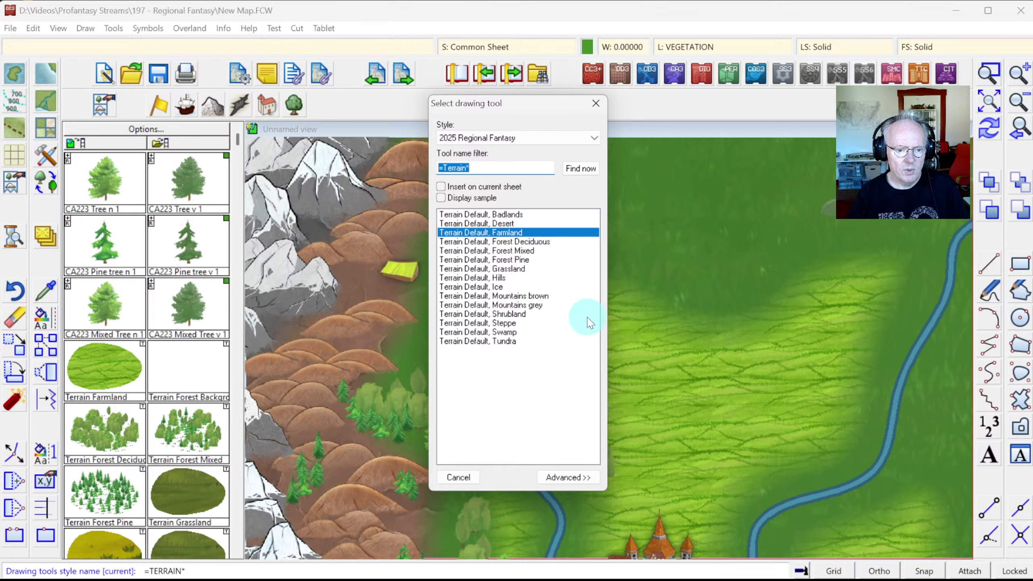
{"action": "left_click", "coordinate": [569, 477]}
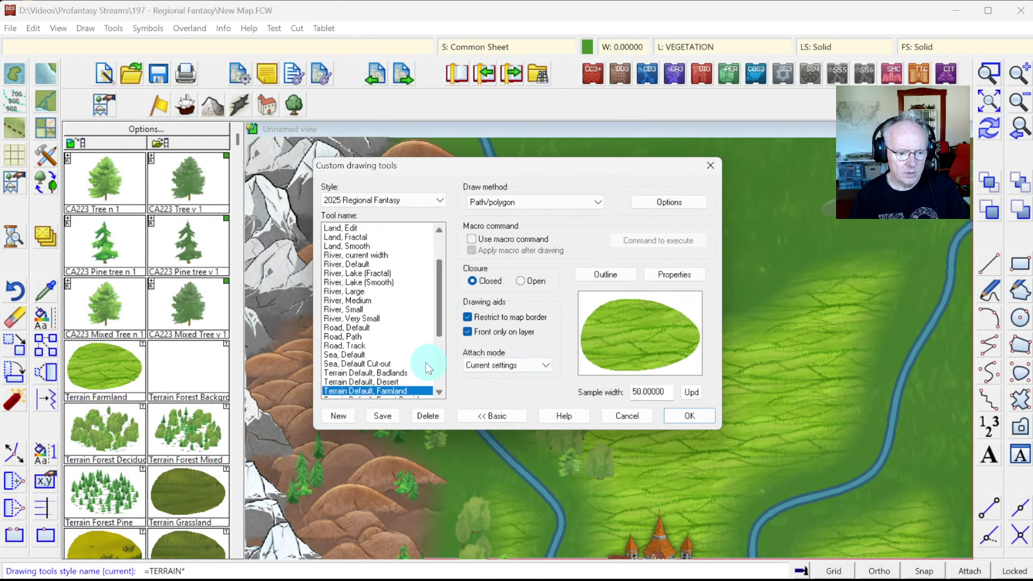
{"action": "left_click_drag", "start_coordinate": [439, 299], "coordinate": [440, 328]}
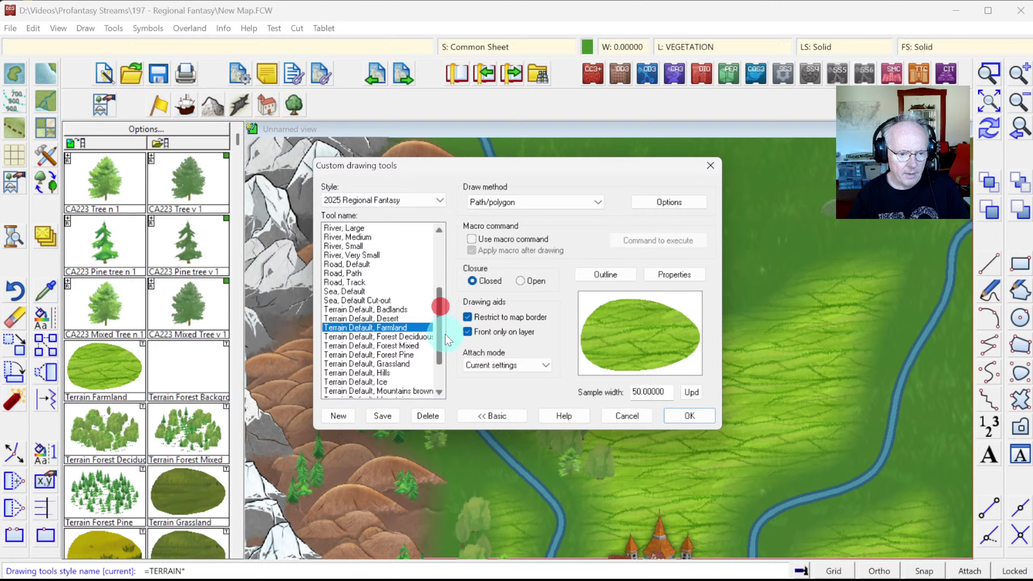
{"action": "left_click", "coordinate": [413, 337]}
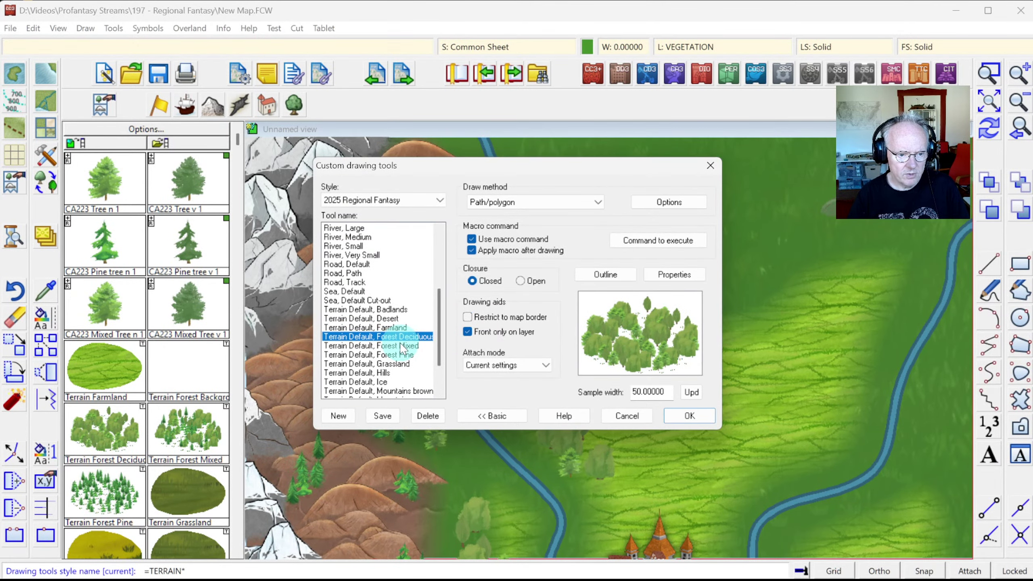
{"action": "left_click", "coordinate": [395, 345]}
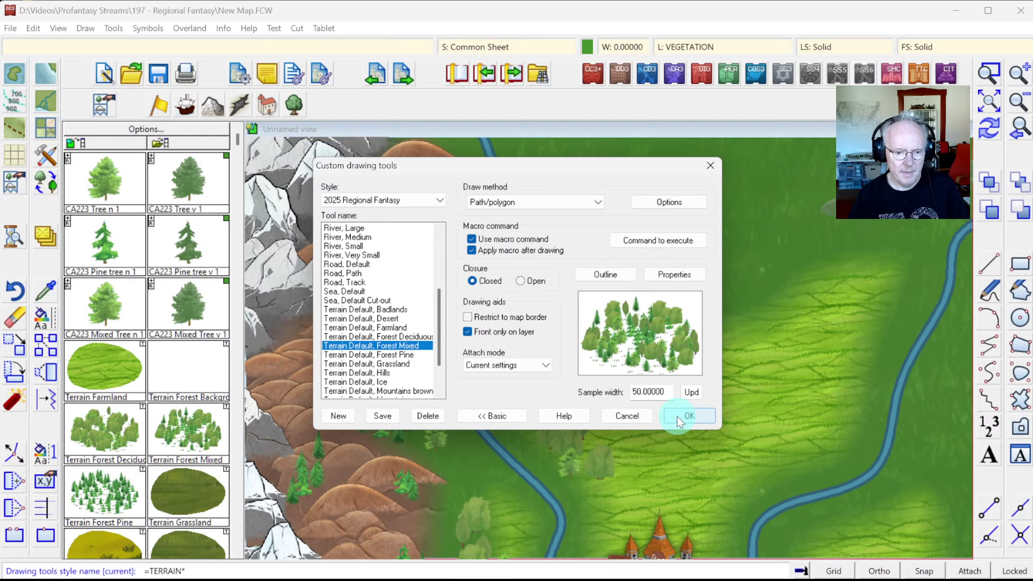
{"action": "left_click", "coordinate": [679, 419]}
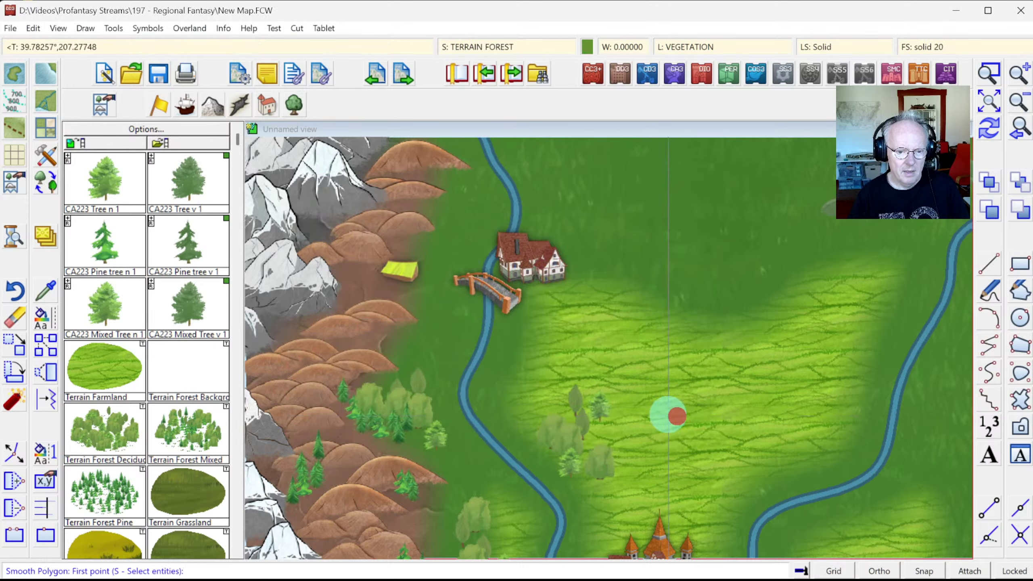
Step: Draw a smooth mixed-forest area north of the farmland, east of the village by the bridge
{"action": "left_click", "coordinate": [558, 162]}
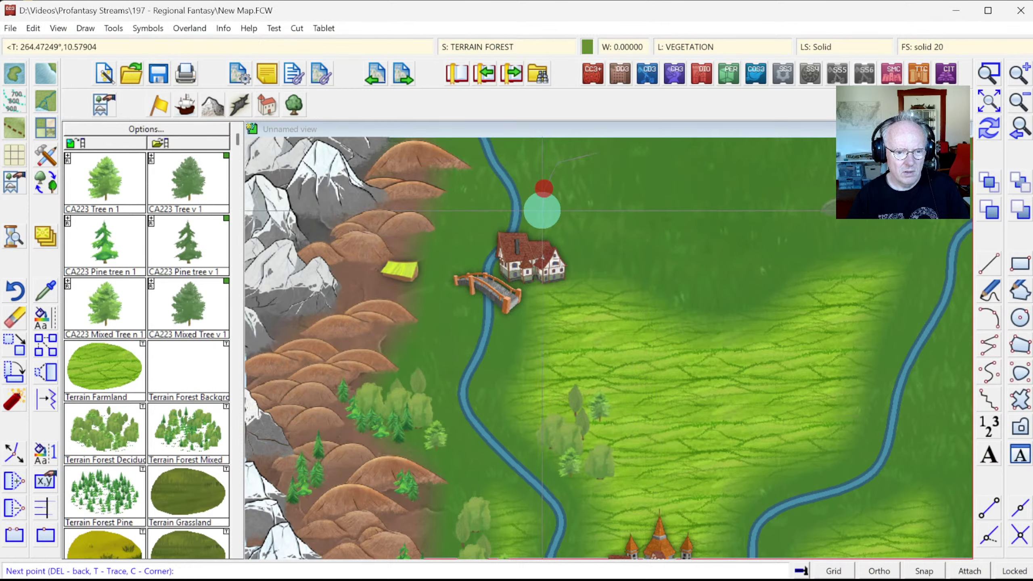
{"action": "mouse_move", "coordinate": [729, 317]}
{"action": "left_mouse_down"}
{"action": "mouse_move", "coordinate": [820, 288]}
{"action": "mouse_move", "coordinate": [850, 246]}
{"action": "mouse_move", "coordinate": [802, 212]}
{"action": "mouse_move", "coordinate": [809, 170]}
{"action": "mouse_move", "coordinate": [681, 157]}
{"action": "left_mouse_up"}
{"action": "right_click", "coordinate": [669, 162]}
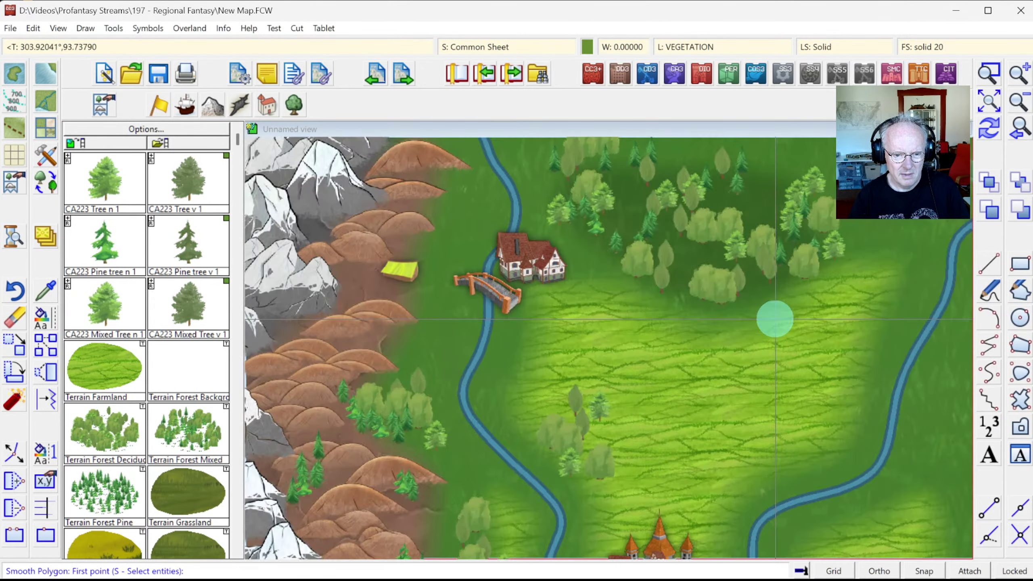
{"action": "right_click", "coordinate": [775, 319]}
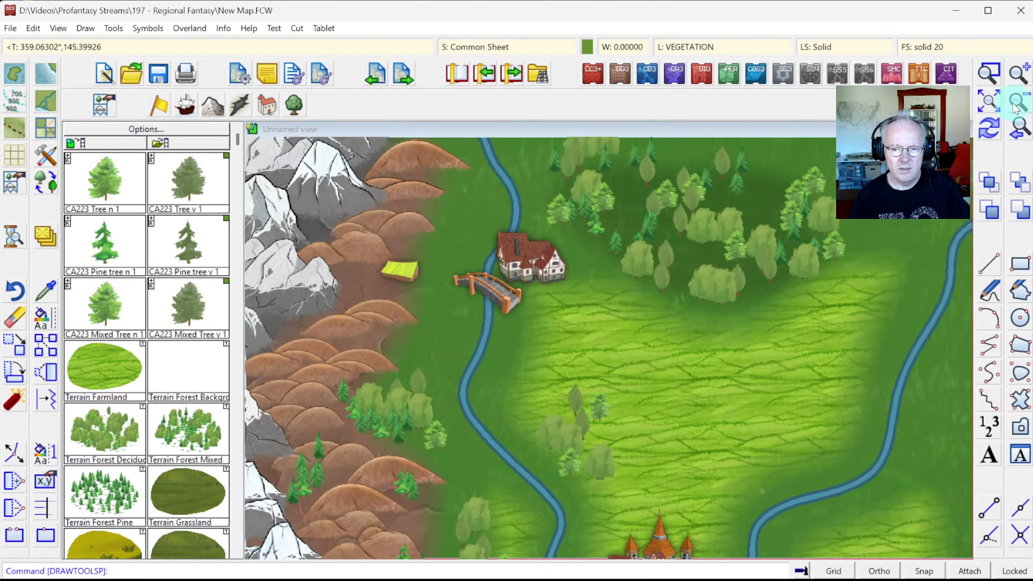
Step: Start Symbols in Area and browse for SymFill settings to load from the CC3Plus System folder
{"action": "left_click", "coordinate": [1016, 105]}
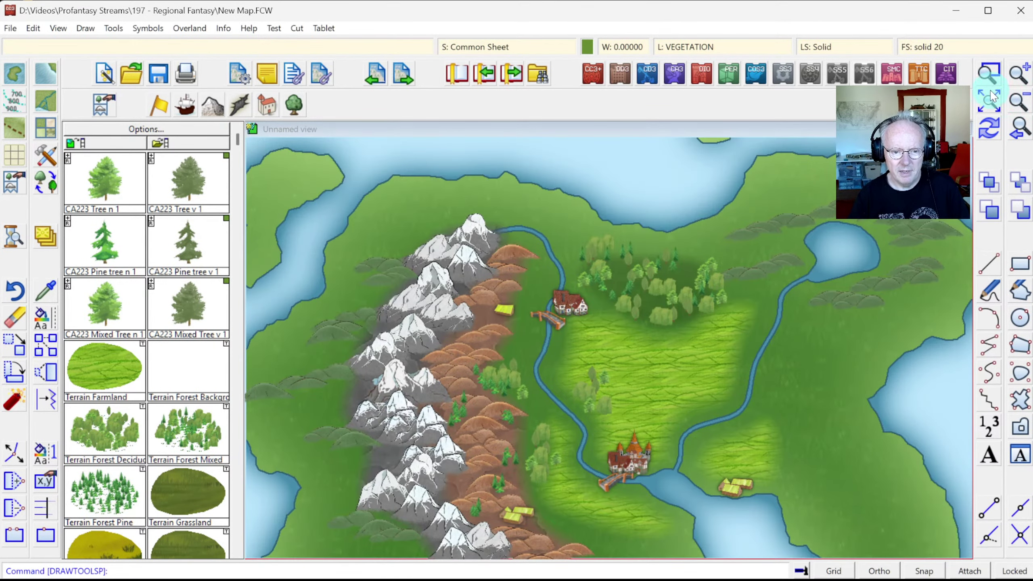
{"action": "left_click", "coordinate": [987, 77]}
{"action": "left_click", "coordinate": [532, 232]}
{"action": "left_click", "coordinate": [744, 346]}
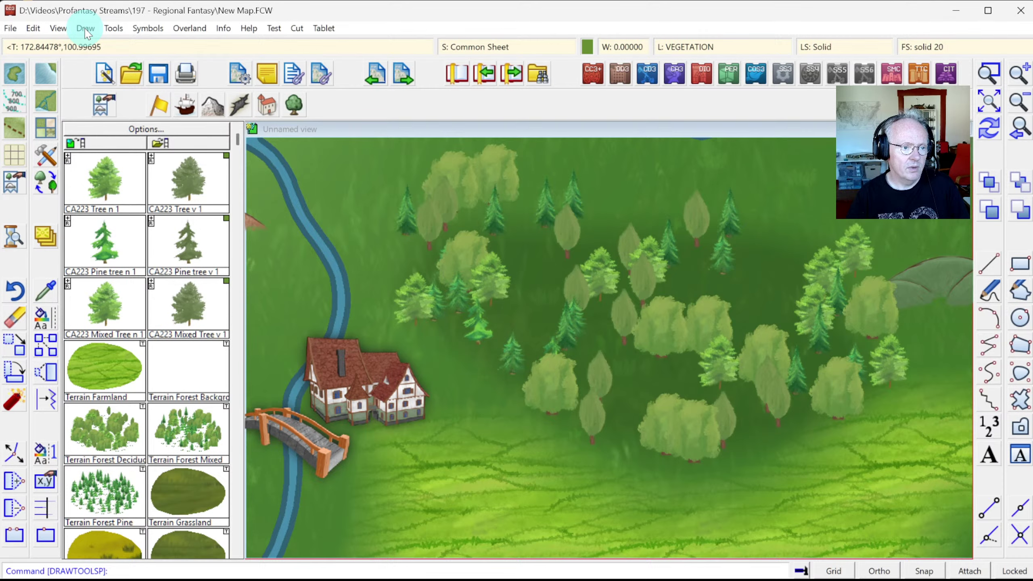
{"action": "left_click", "coordinate": [86, 28]}
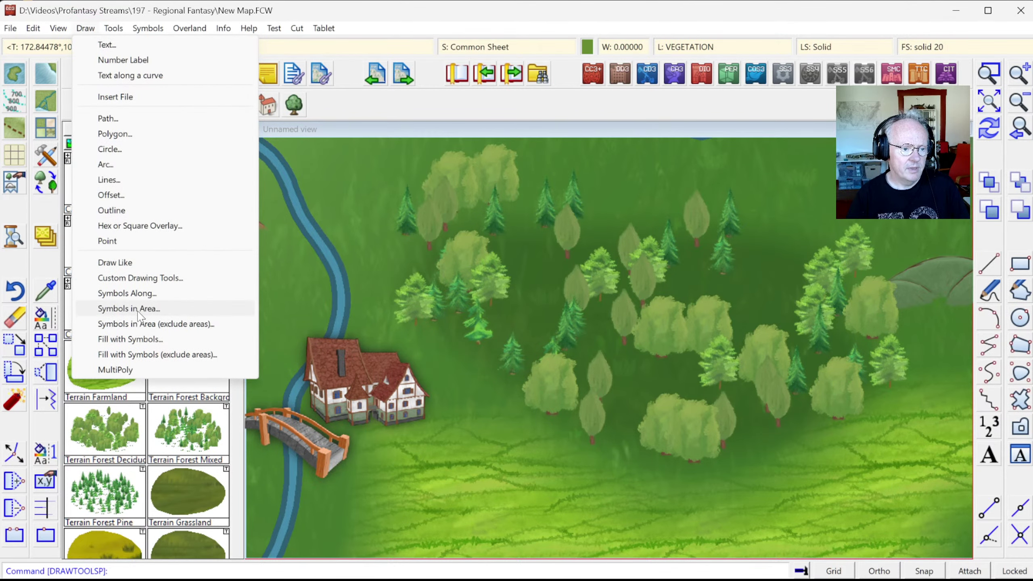
{"action": "left_click", "coordinate": [112, 309]}
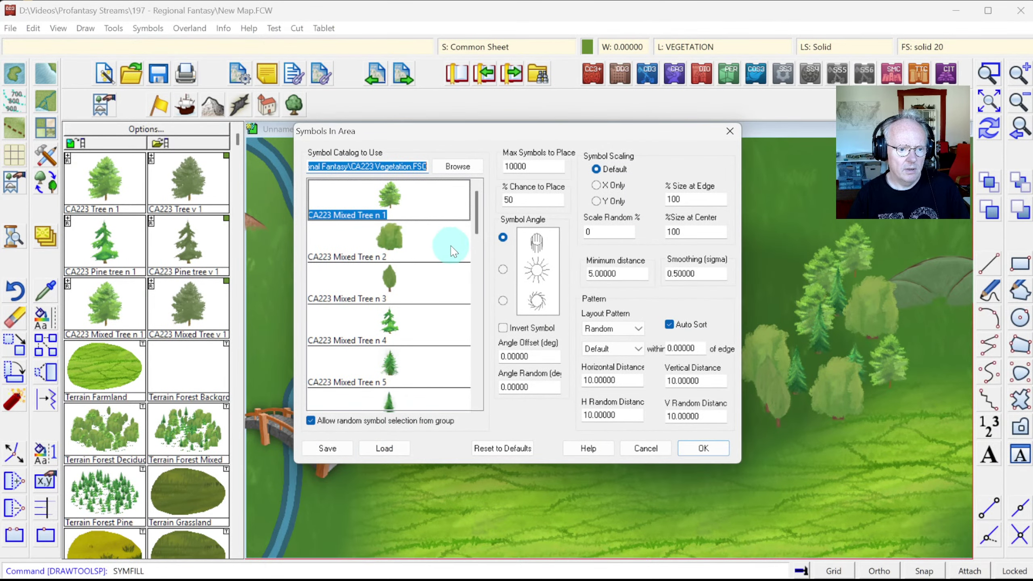
{"action": "left_click", "coordinate": [386, 448]}
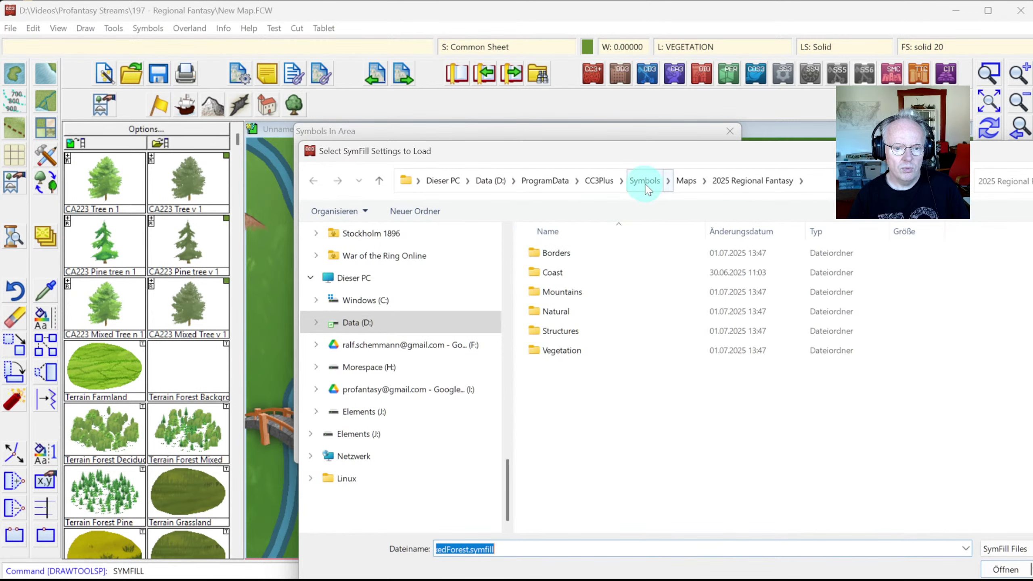
{"action": "left_click", "coordinate": [597, 179]}
{"action": "scroll", "coordinate": [563, 488], "scroll_direction": "down", "scroll_amount": 2}
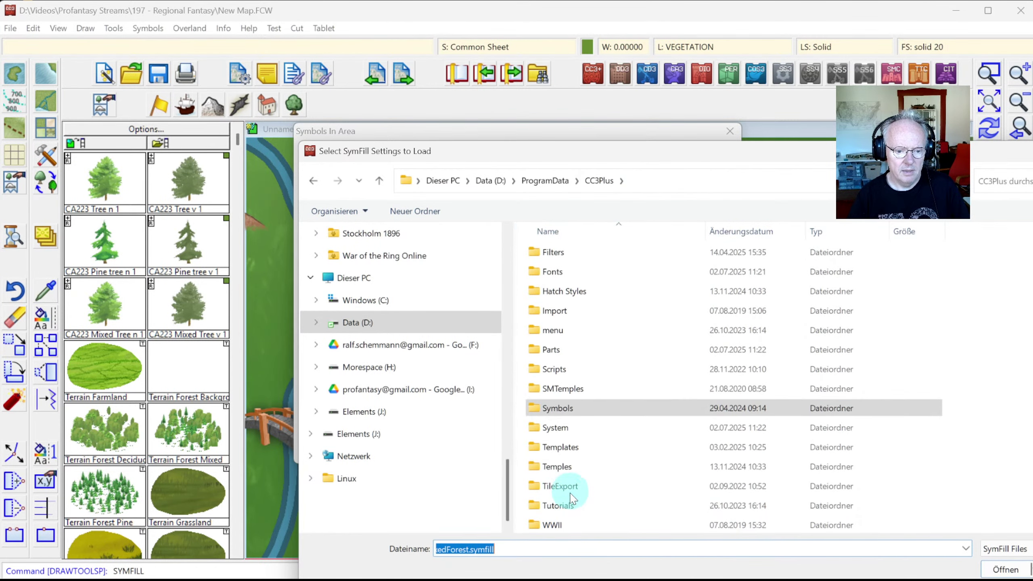
{"action": "double_click", "coordinate": [559, 429]}
Step: Look for the SymFill settings in the Drawtools\2025 Regional Fantasy folder
{"action": "double_click", "coordinate": [566, 273]}
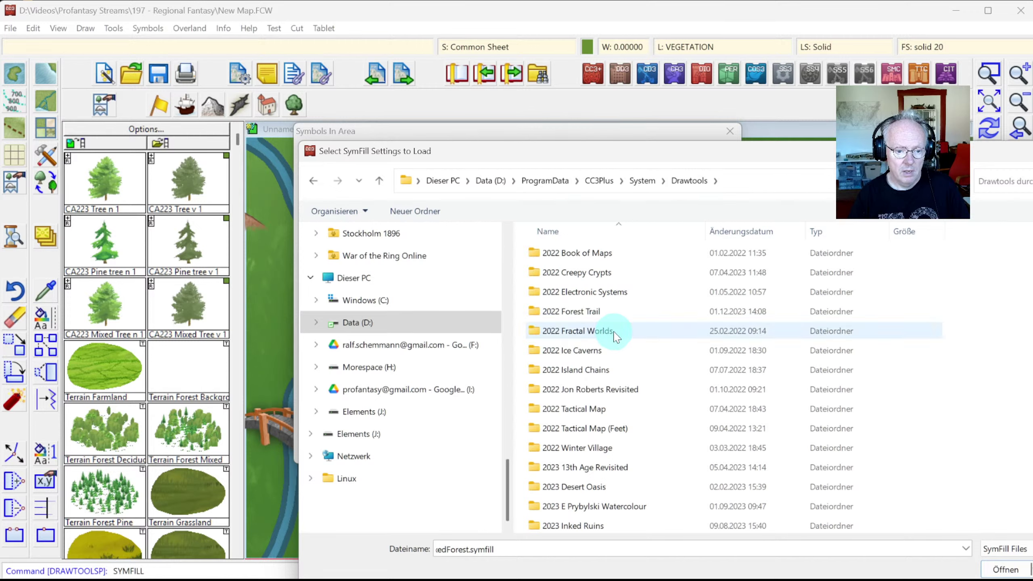
{"action": "scroll", "coordinate": [611, 464], "scroll_direction": "down", "scroll_amount": 8}
{"action": "double_click", "coordinate": [582, 504]}
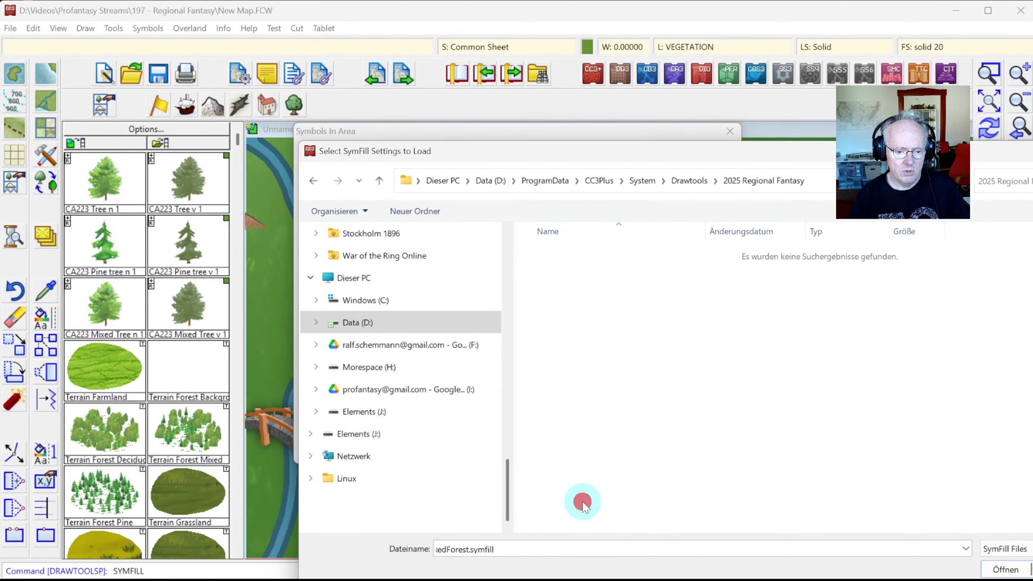
Step: Browse to the System\Fillers\Annual folder for the SymFill settings
{"action": "left_click", "coordinate": [637, 182]}
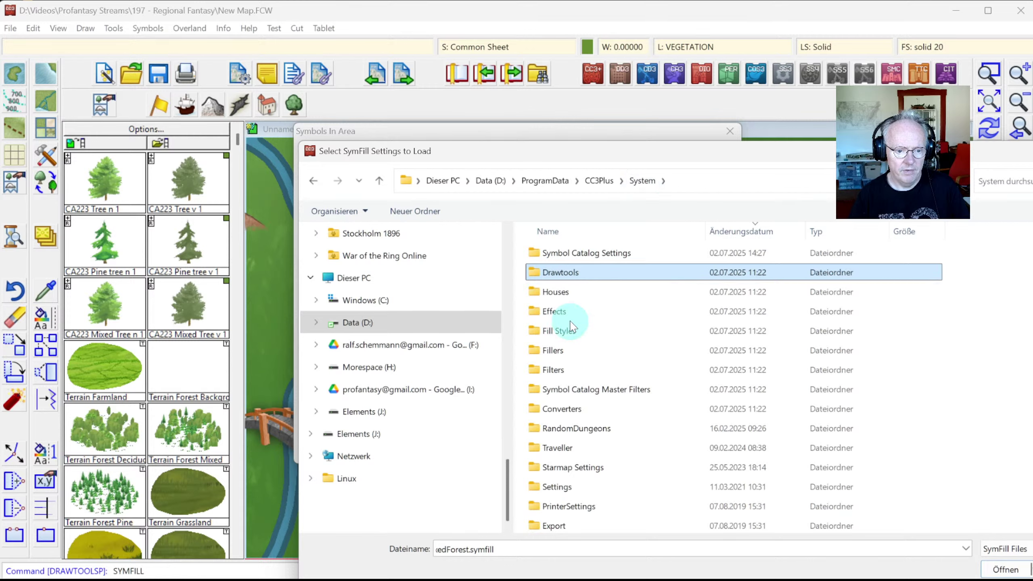
{"action": "left_click", "coordinate": [558, 350]}
{"action": "double_click", "coordinate": [561, 349]}
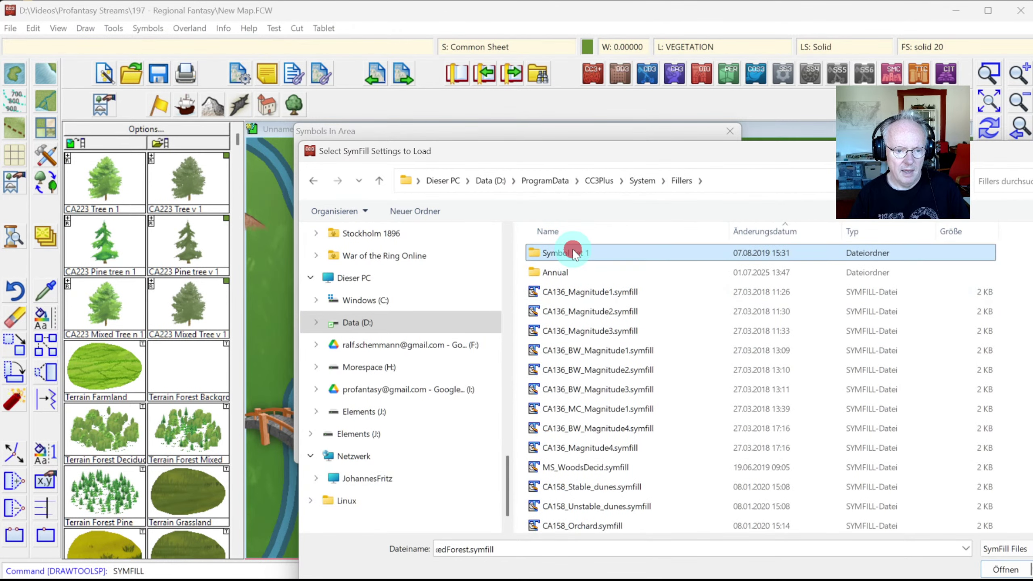
{"action": "left_click", "coordinate": [569, 272]}
{"action": "double_click", "coordinate": [568, 272]}
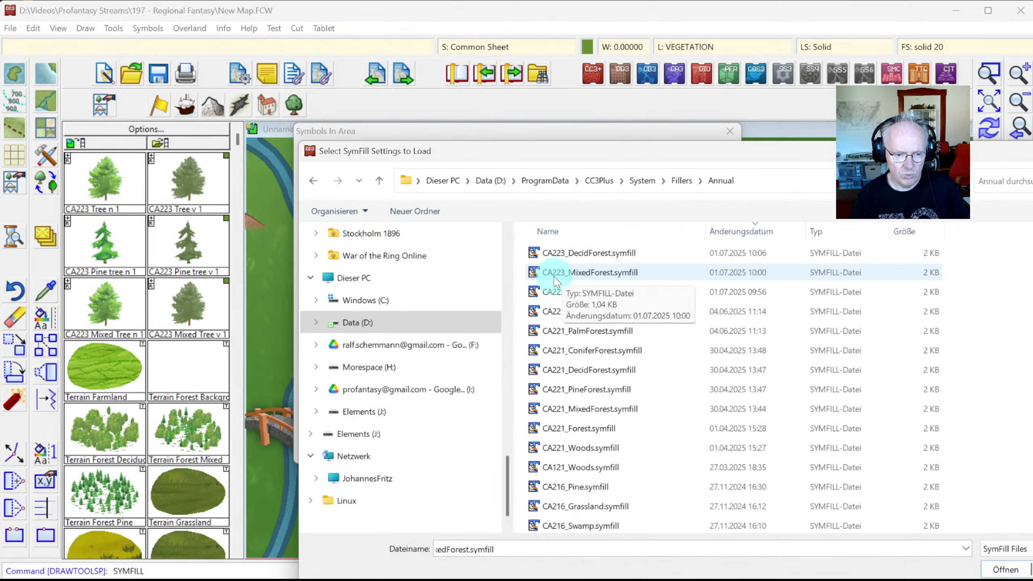
Step: Load the CA223_MixedForest.symfill settings for Symbols in Area and accept them
{"action": "left_click", "coordinate": [594, 272]}
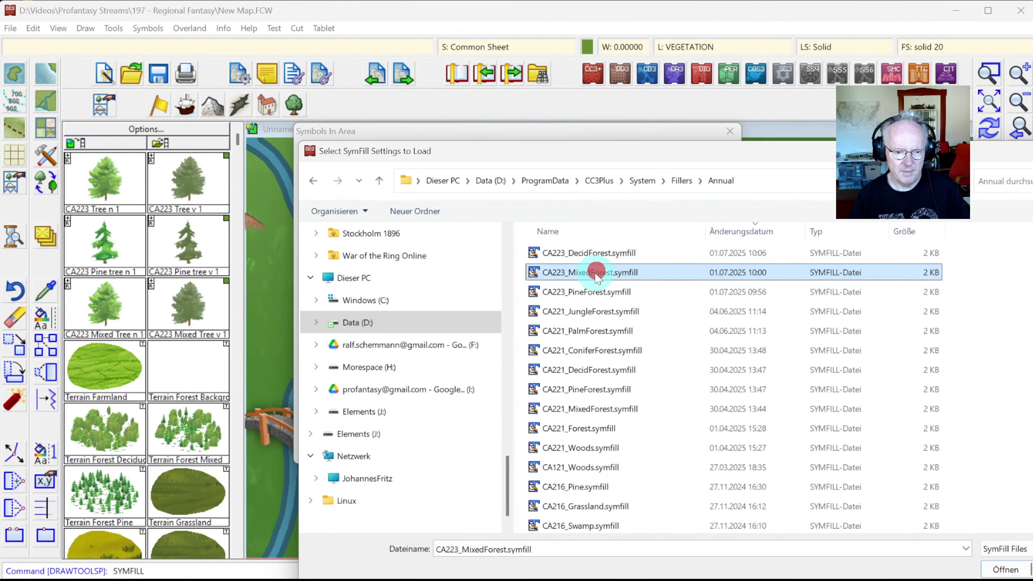
{"action": "left_click", "coordinate": [1005, 569]}
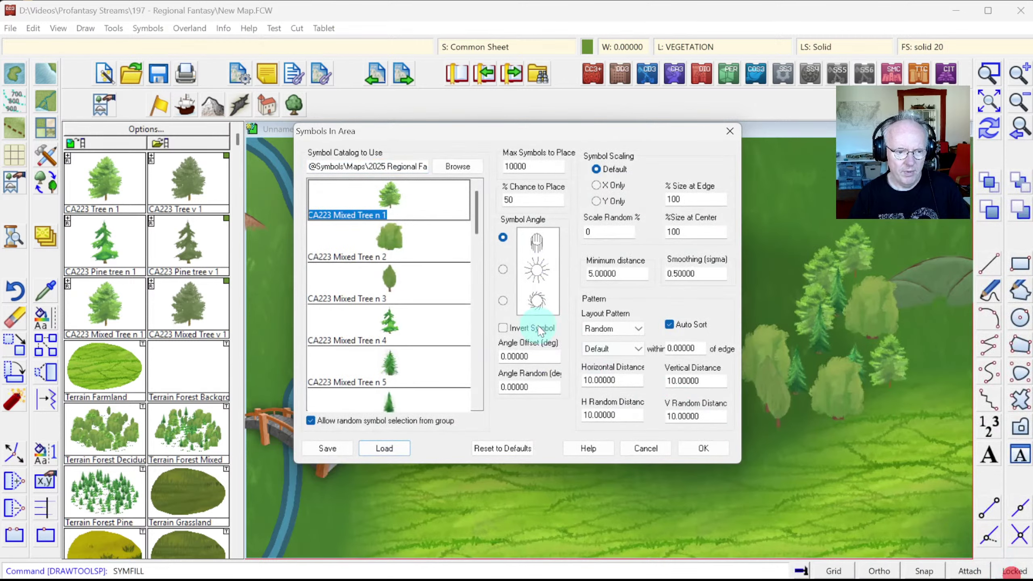
{"action": "left_click", "coordinate": [423, 205]}
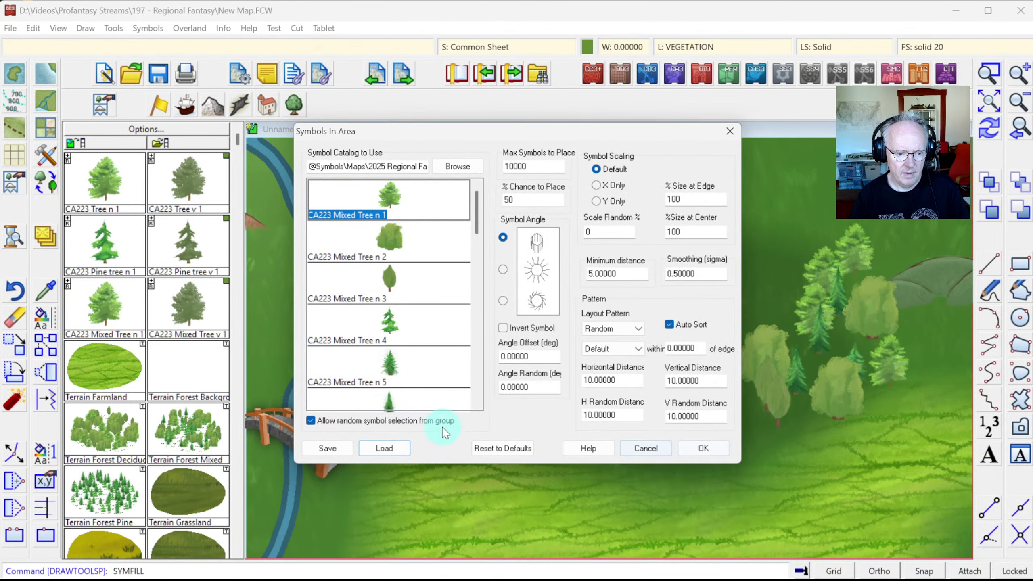
{"action": "left_click", "coordinate": [702, 448]}
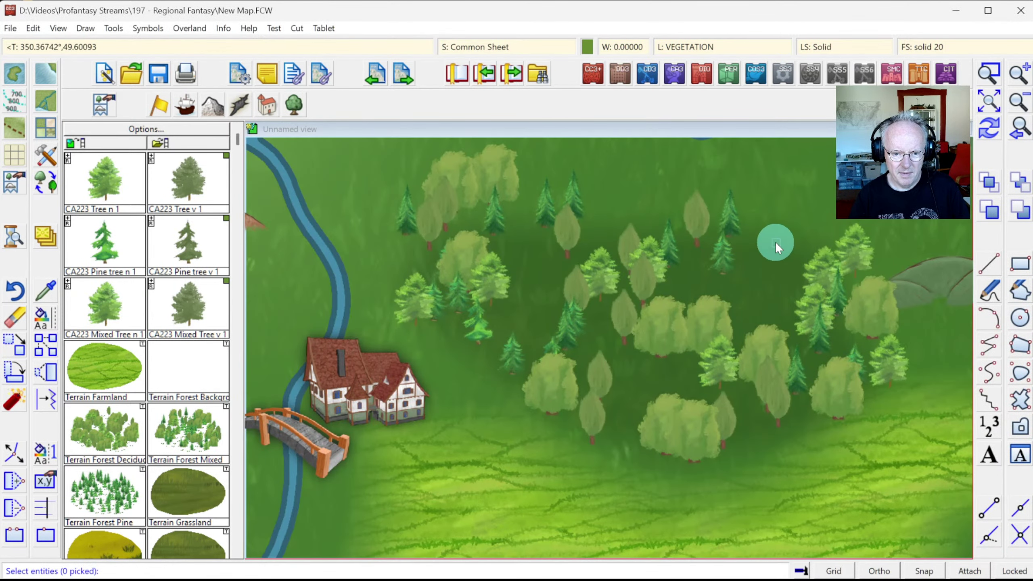
Step: Fill the mixed-forest area north of the farmland with additional tree symbols using the loaded settings
{"action": "left_click", "coordinate": [773, 233]}
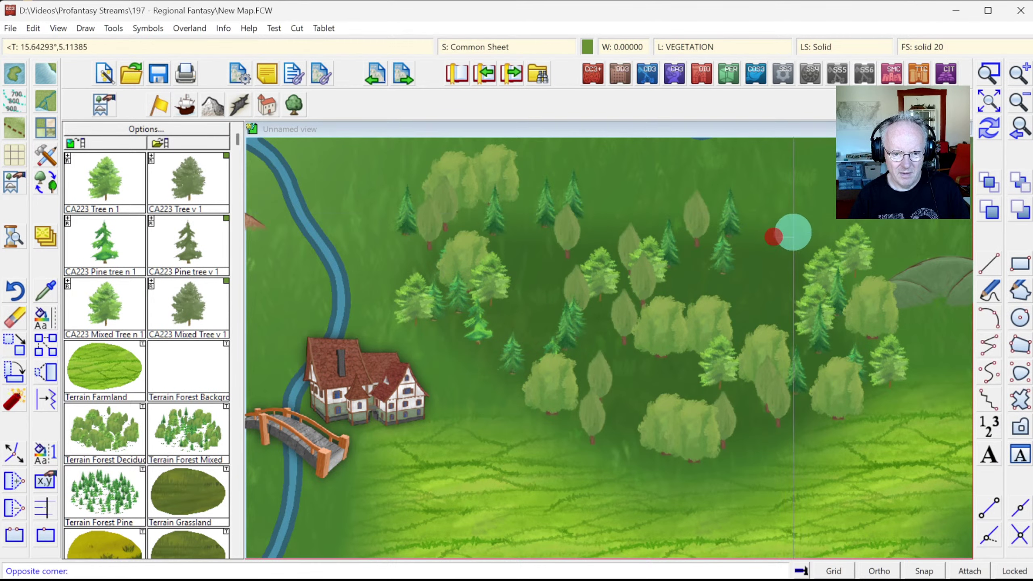
{"action": "left_click", "coordinate": [799, 205]}
{"action": "right_click", "coordinate": [783, 211]}
{"action": "left_click", "coordinate": [770, 218]}
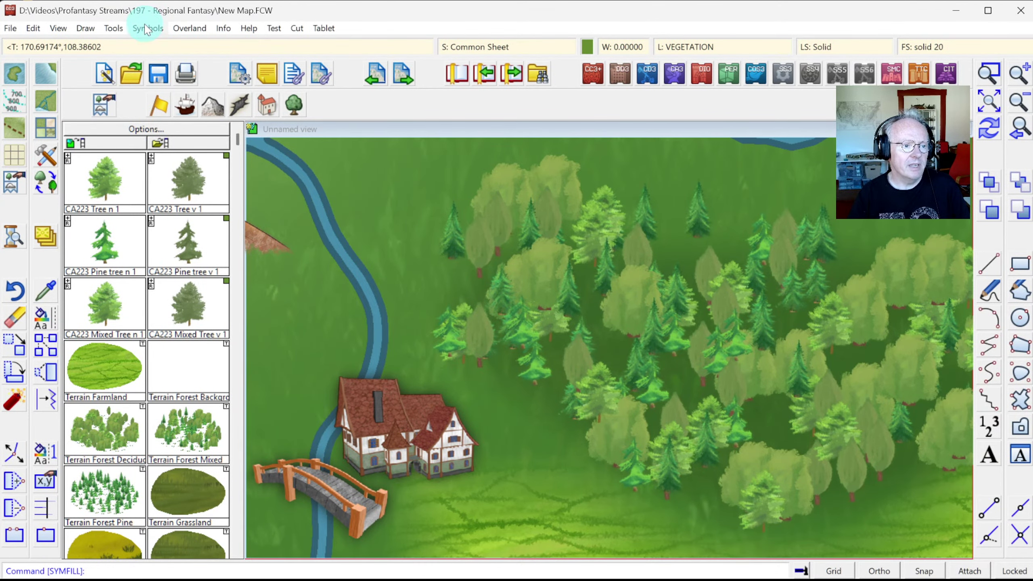
Step: Sort the symbols in the map so the added trees overlap correctly, and review the forest beside the village
{"action": "left_click", "coordinate": [146, 29]}
{"action": "left_click", "coordinate": [197, 180]}
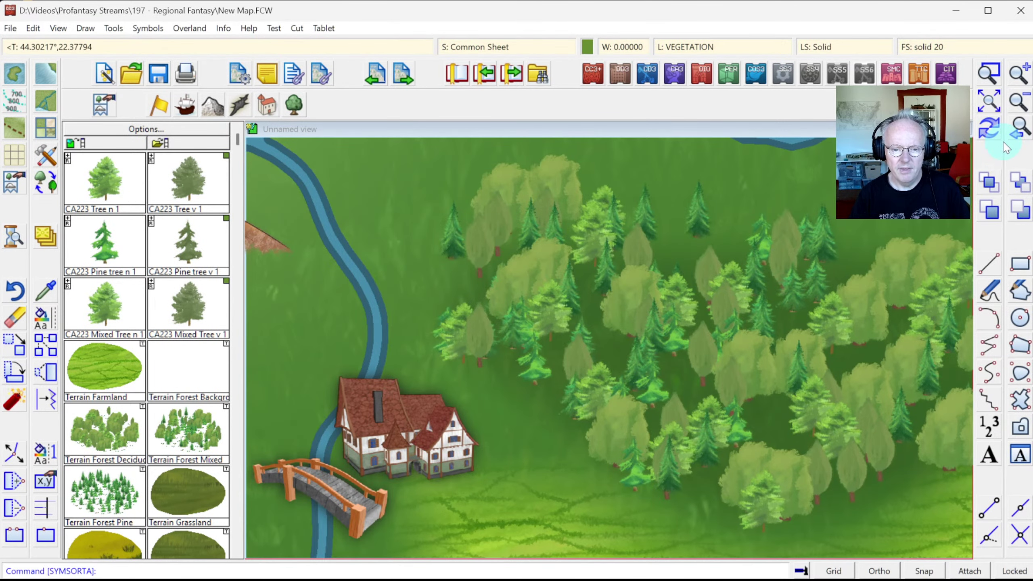
{"action": "left_click", "coordinate": [1017, 105]}
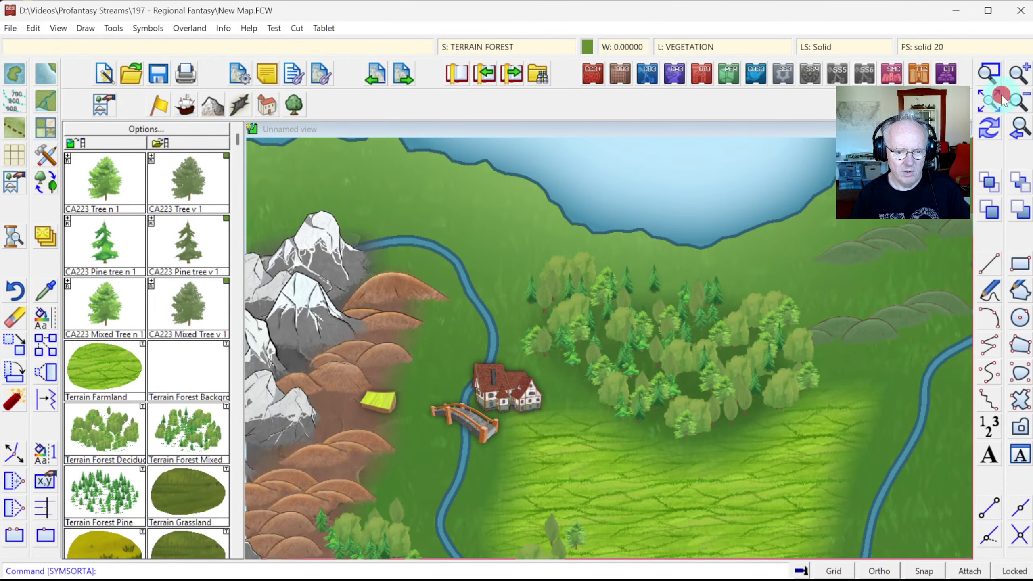
{"action": "left_click", "coordinate": [1001, 98]}
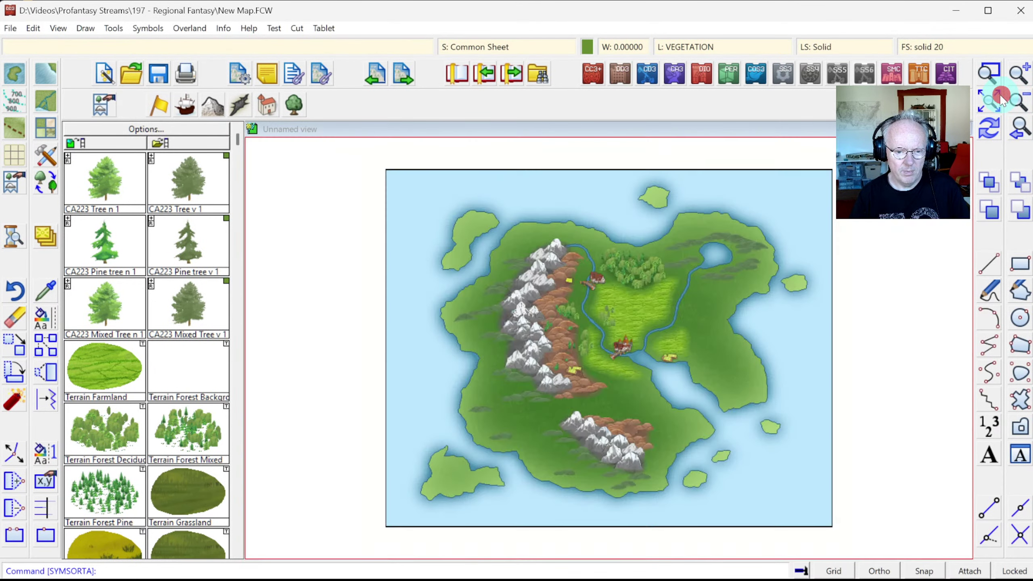
{"action": "left_click", "coordinate": [988, 74]}
{"action": "left_click", "coordinate": [540, 231]}
{"action": "left_click", "coordinate": [703, 341]}
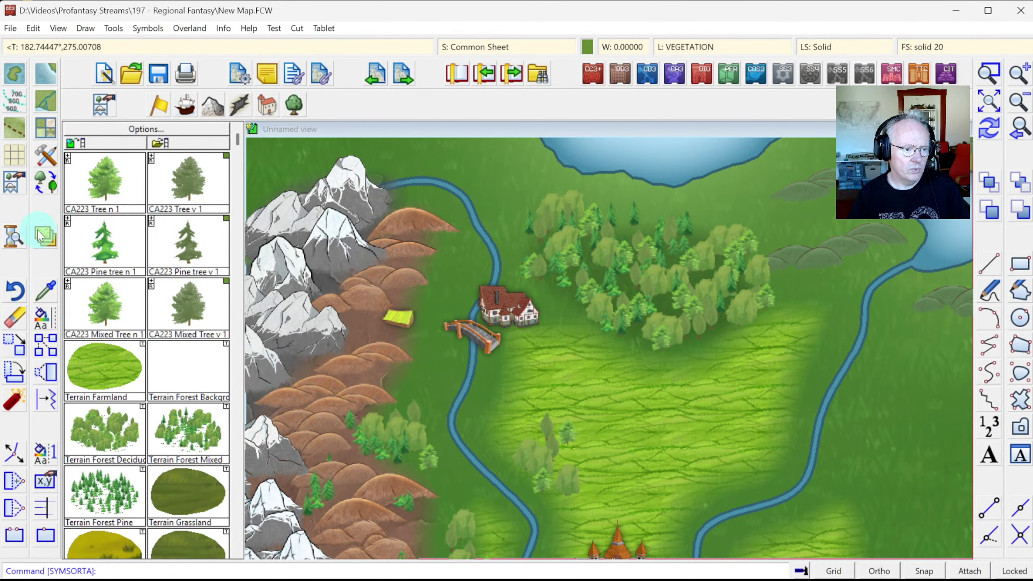
Step: Create a new drawing tool named "Terrain Default, Forest Background" from the Terrain Default, Forest Mixed tool
{"action": "left_click", "coordinate": [74, 143]}
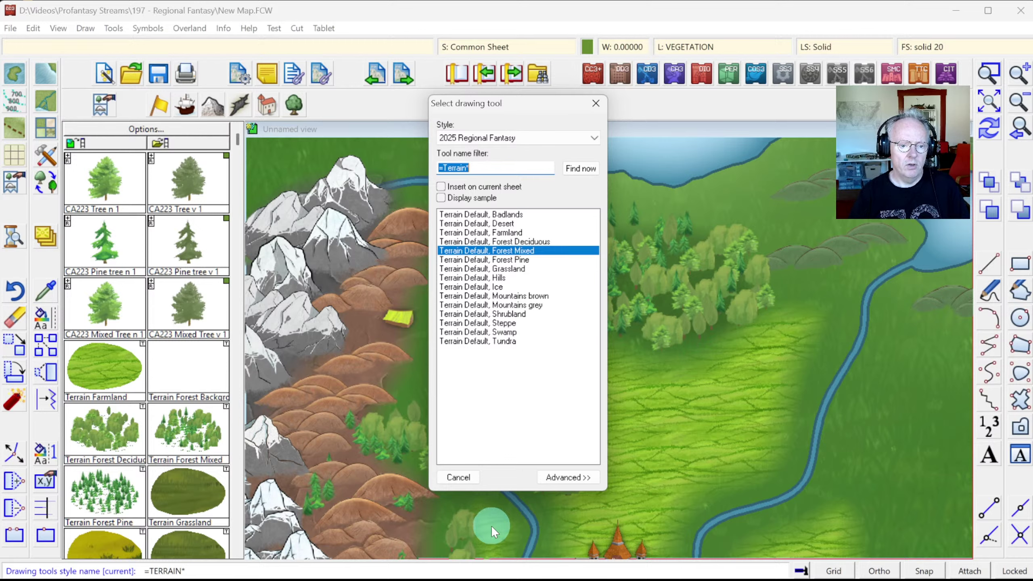
{"action": "left_click", "coordinate": [555, 476]}
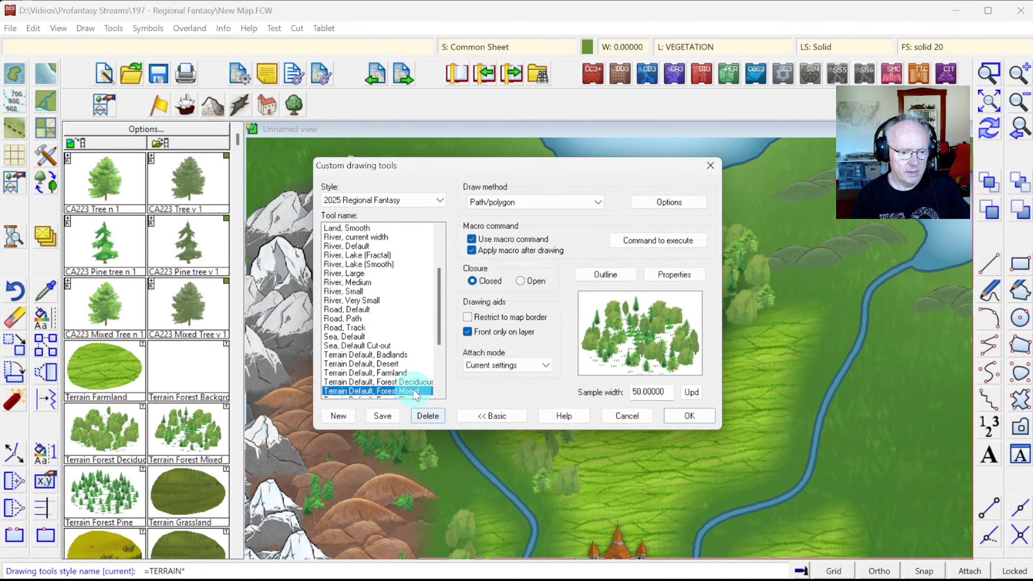
{"action": "left_click", "coordinate": [339, 415]}
{"action": "double_click", "coordinate": [535, 289]}
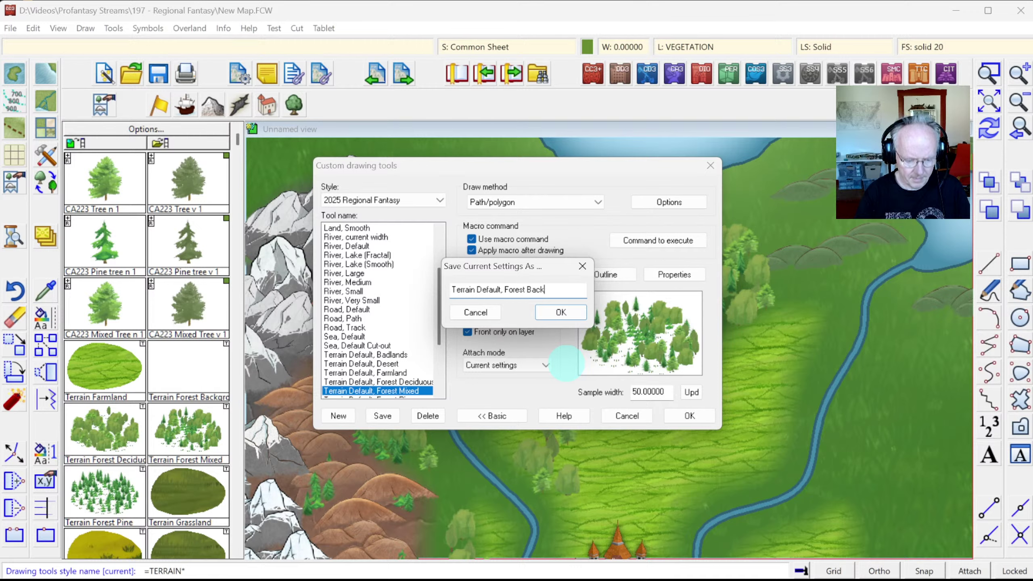
{"action": "key", "text": "Return"}
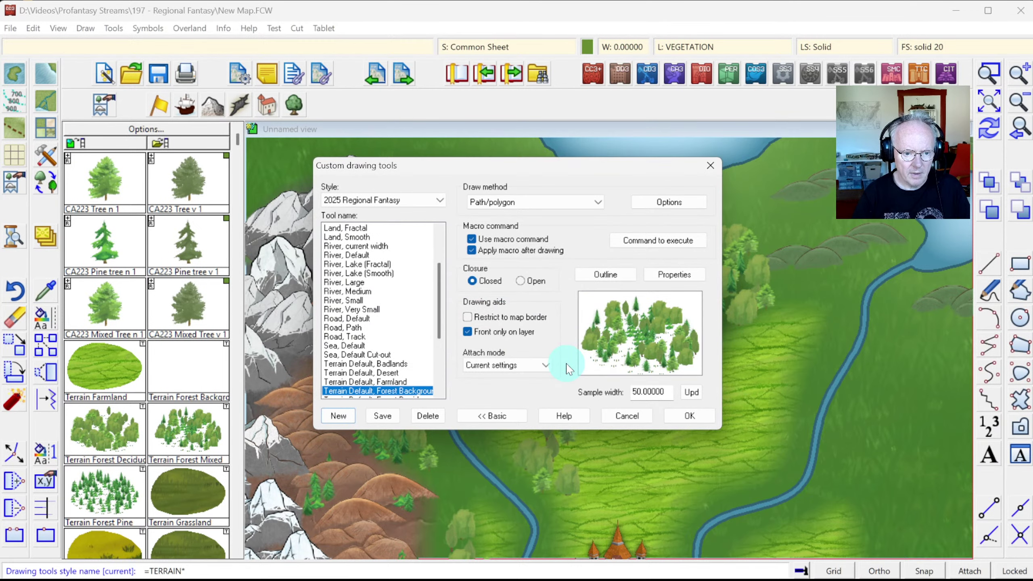
Step: Disable the macro command for the Forest Background tool and save its settings
{"action": "left_click", "coordinate": [481, 239]}
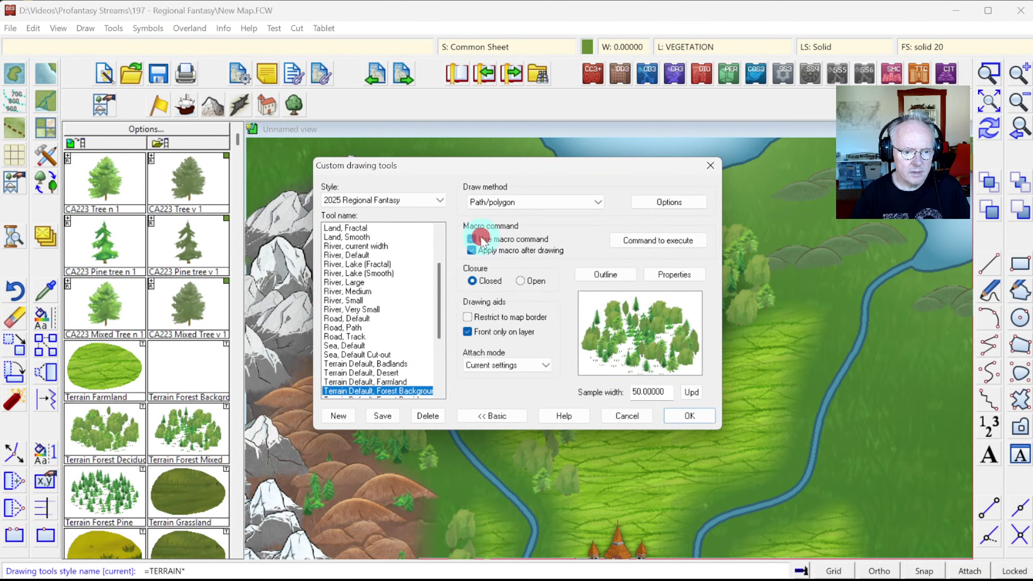
{"action": "left_click", "coordinate": [482, 240]}
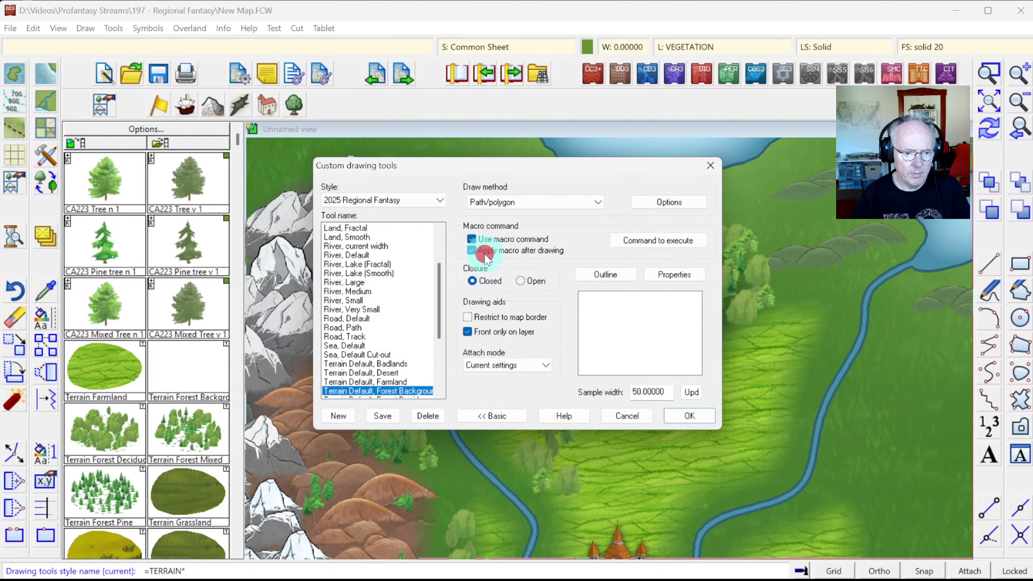
{"action": "left_click", "coordinate": [484, 238]}
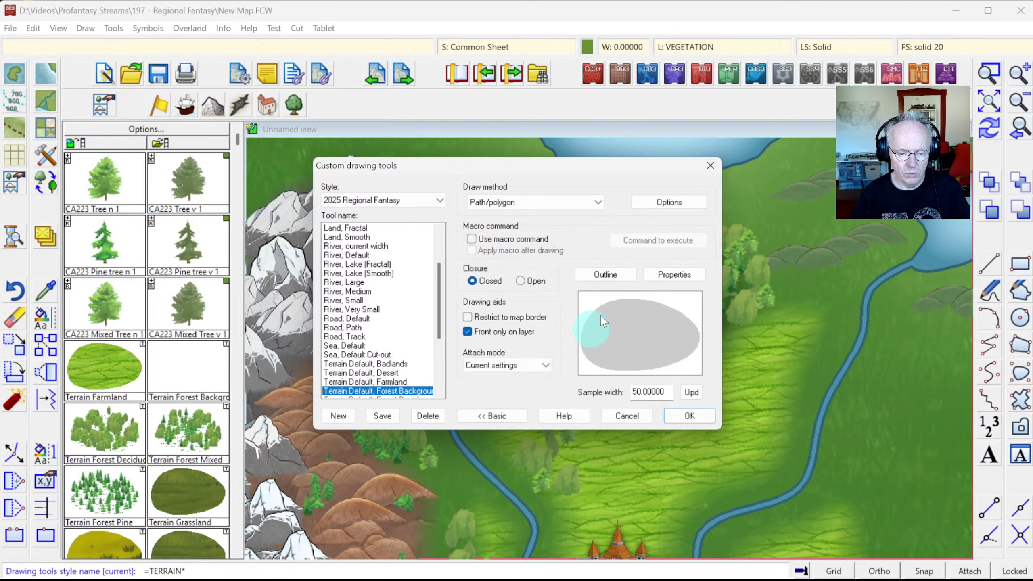
{"action": "left_click", "coordinate": [690, 416]}
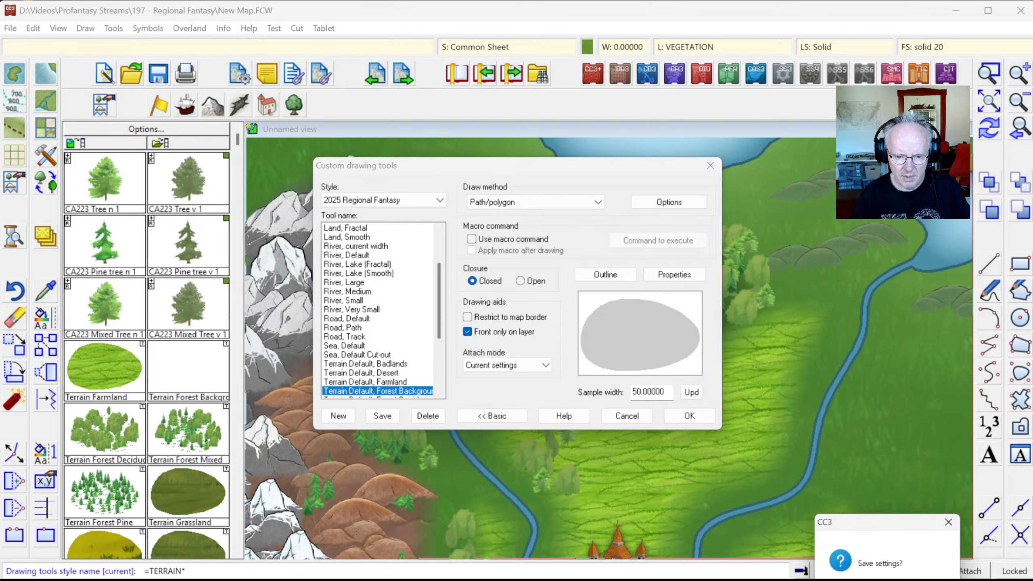
{"action": "key", "text": "Return"}
Step: Draw a smooth forest background area east of the river, between the farmland and the eastern coast
{"action": "left_click", "coordinate": [909, 339]}
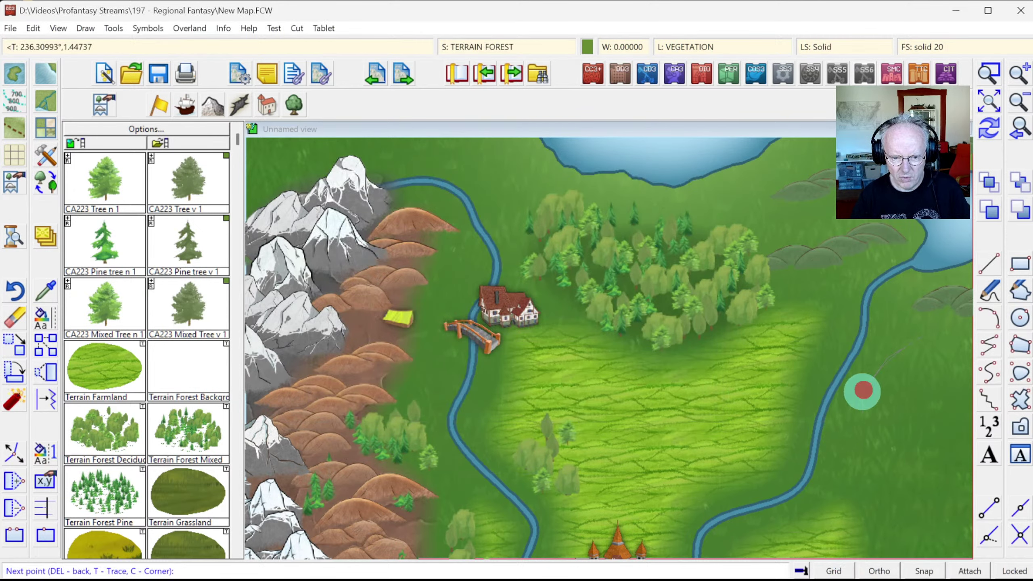
{"action": "left_click", "coordinate": [837, 431]}
{"action": "left_click", "coordinate": [837, 487]}
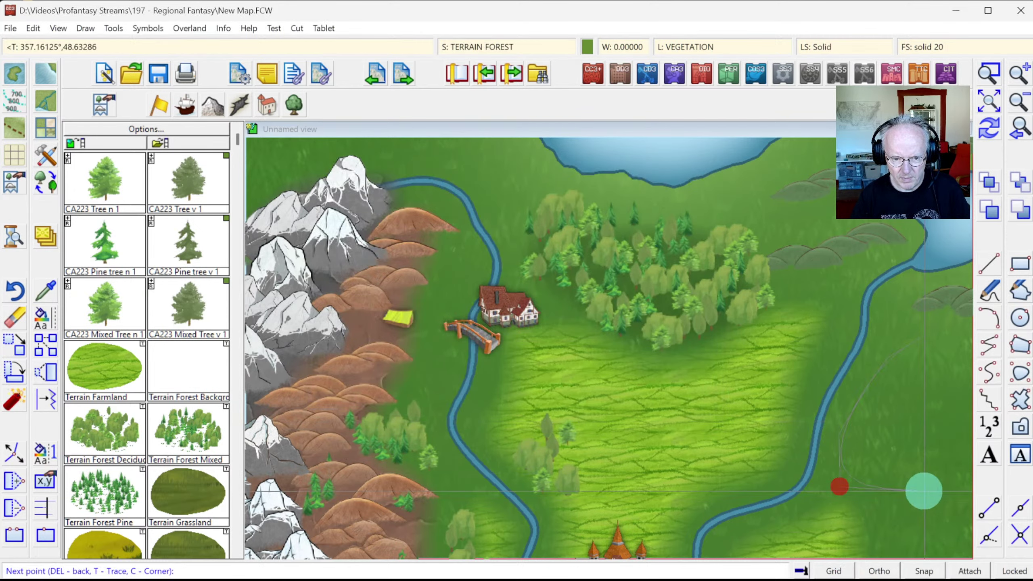
{"action": "left_click", "coordinate": [1024, 105]}
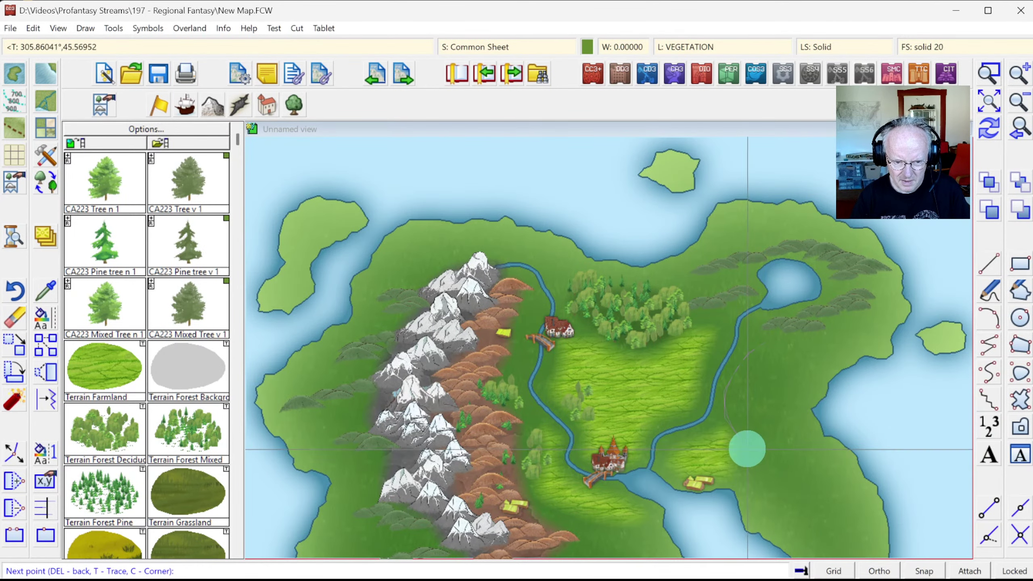
{"action": "left_click", "coordinate": [743, 473]}
{"action": "left_click", "coordinate": [818, 388]}
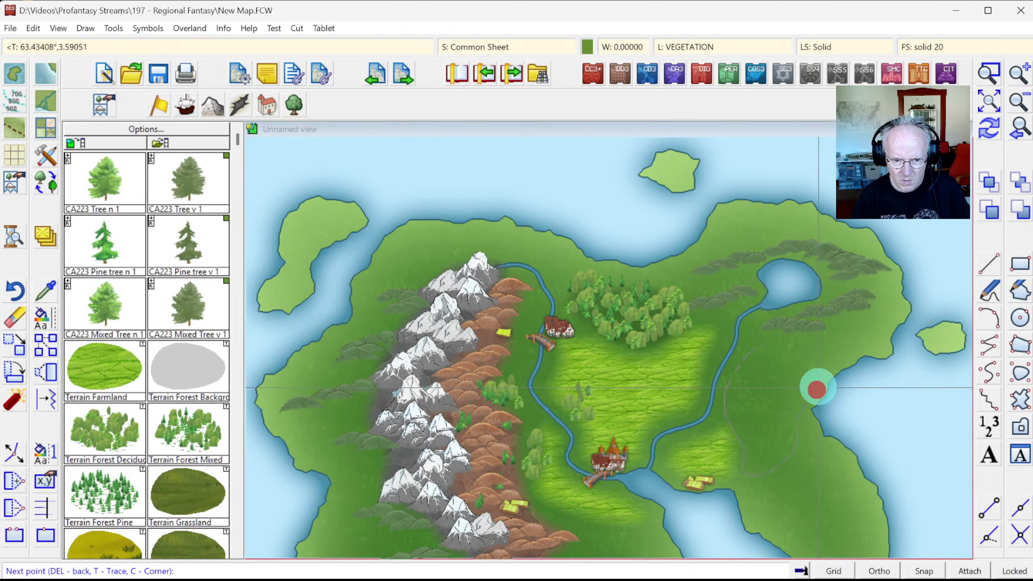
{"action": "right_click", "coordinate": [788, 340]}
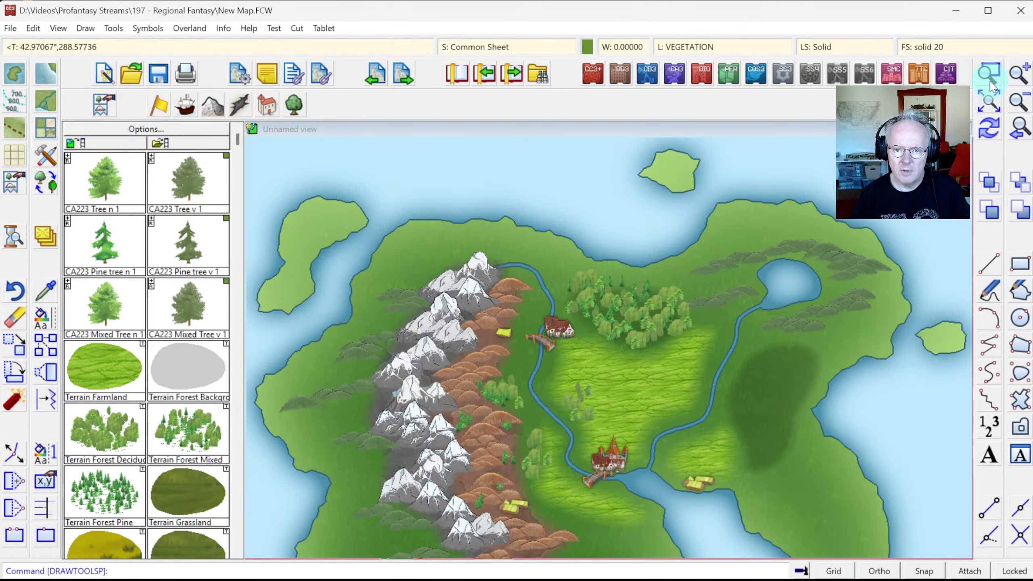
Step: Start Symbols in Area for the new eastern forest background and set the chance to place to 80%
{"action": "left_click", "coordinate": [989, 74]}
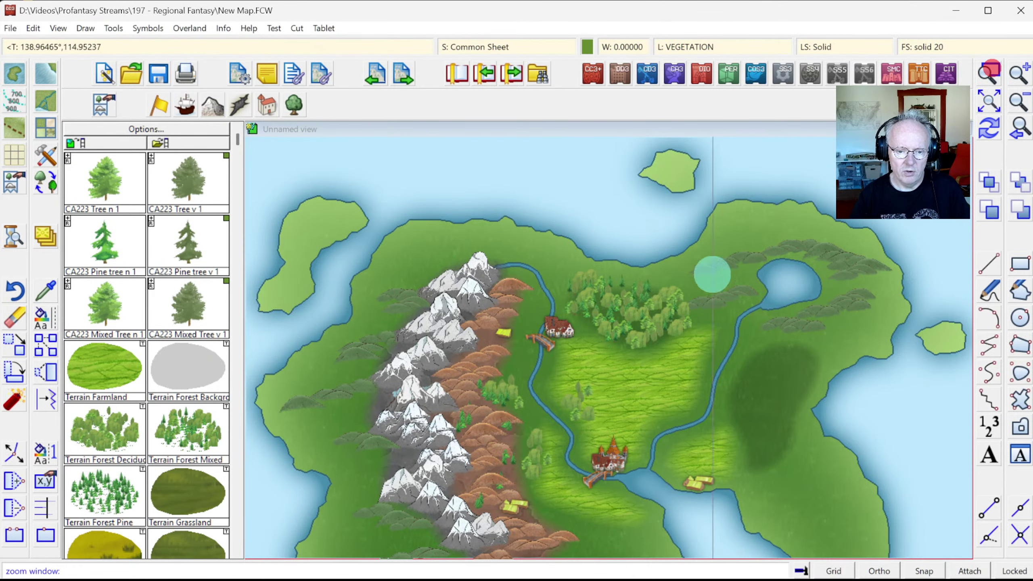
{"action": "left_click", "coordinate": [628, 307]}
{"action": "left_click", "coordinate": [856, 515]}
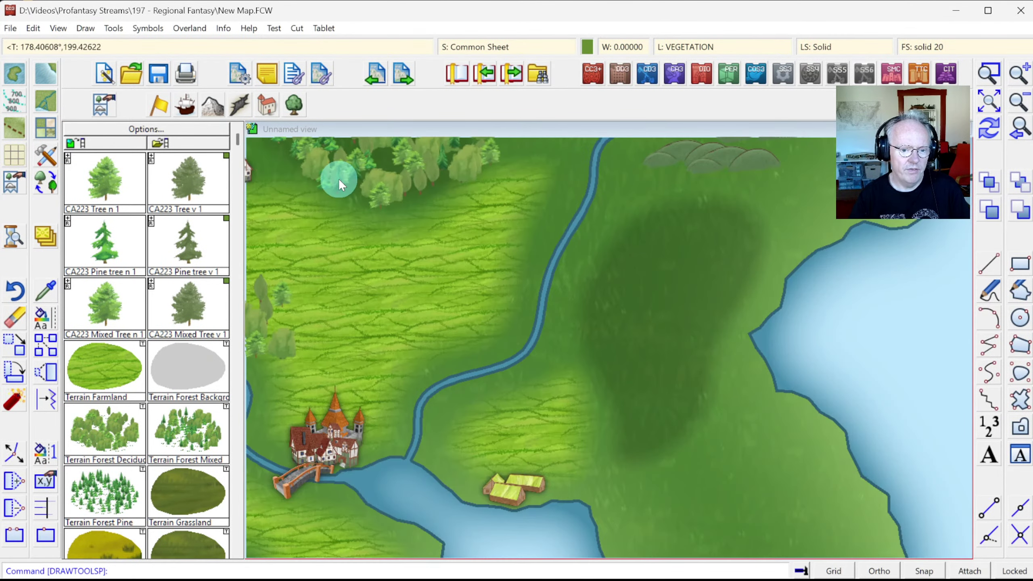
{"action": "left_click", "coordinate": [86, 29]}
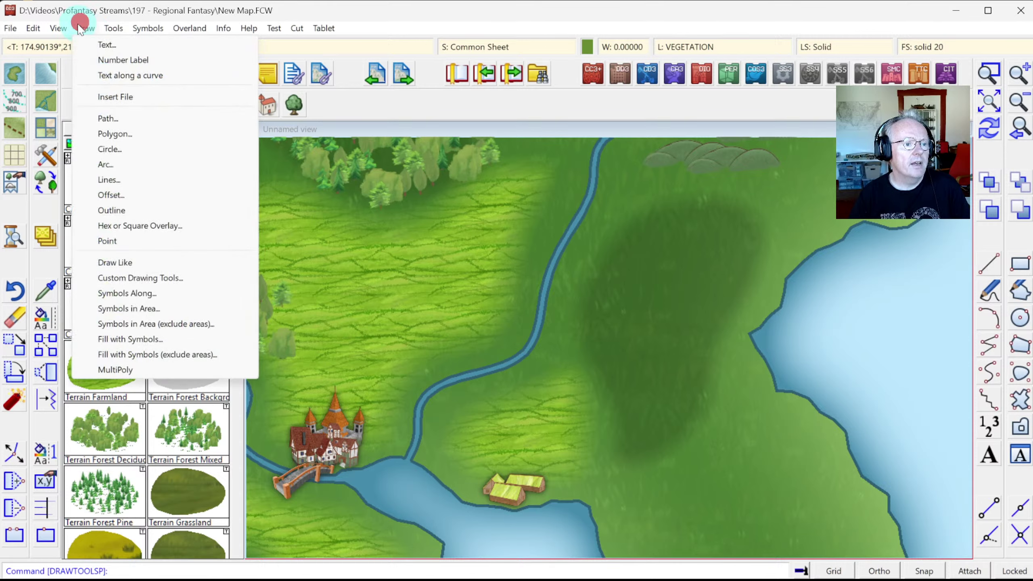
{"action": "left_click", "coordinate": [123, 309]}
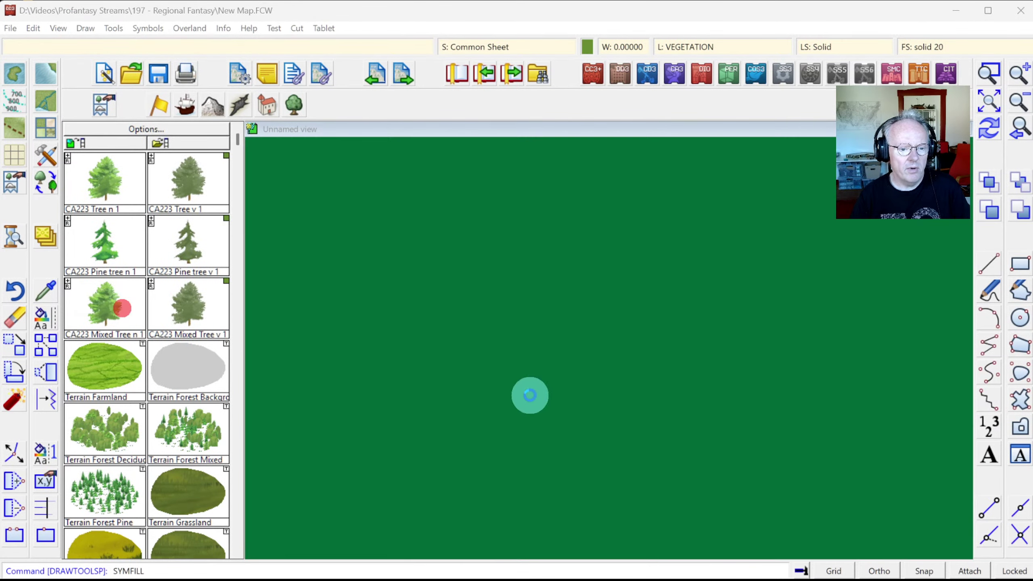
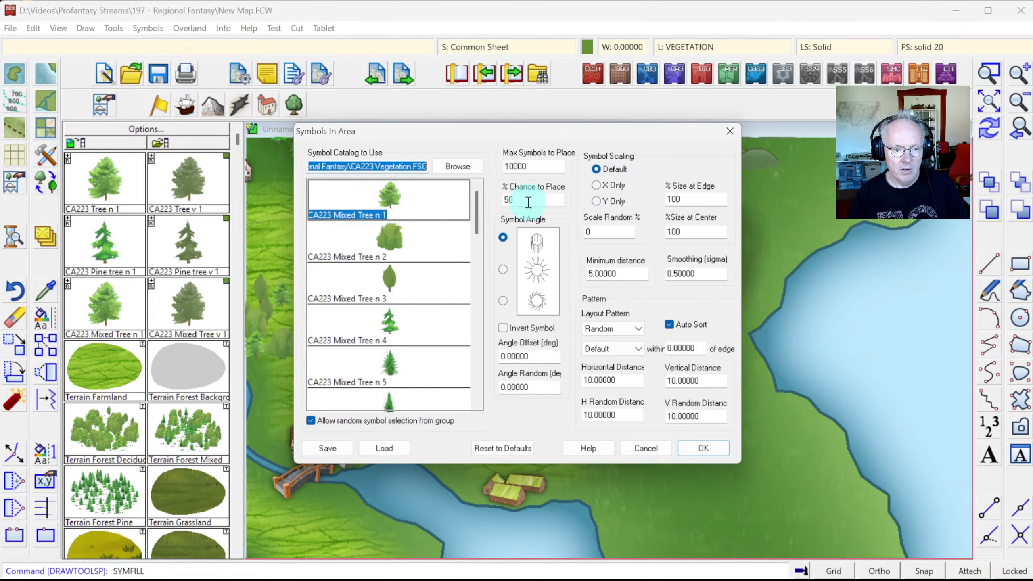
{"action": "left_click", "coordinate": [528, 203]}
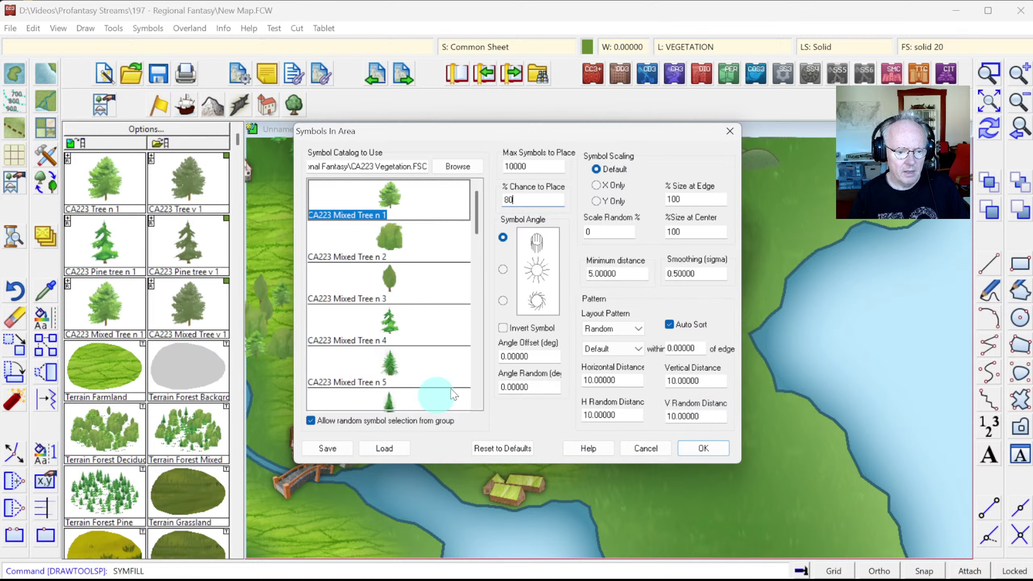
Step: Save the symbol fill settings as CA223_MixedForestDense.symfill in the Annual fillers folder
{"action": "left_click", "coordinate": [337, 453]}
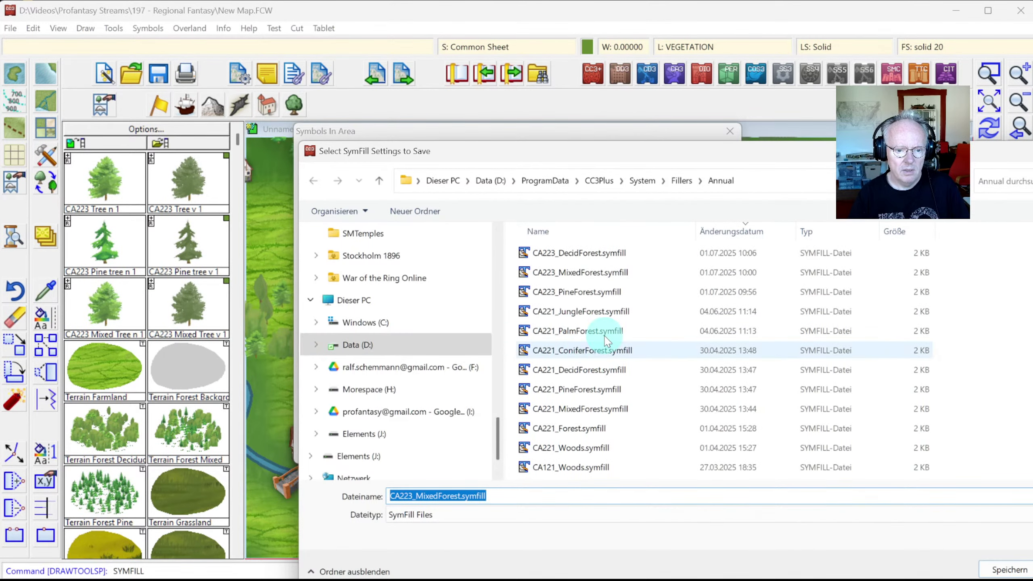
{"action": "left_click", "coordinate": [481, 495]}
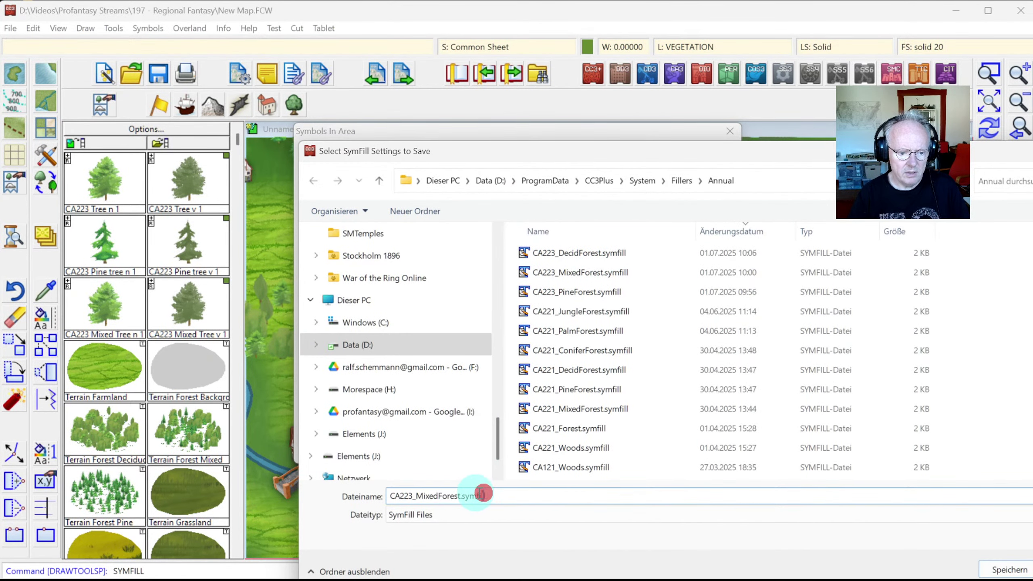
{"action": "left_click", "coordinate": [455, 495]}
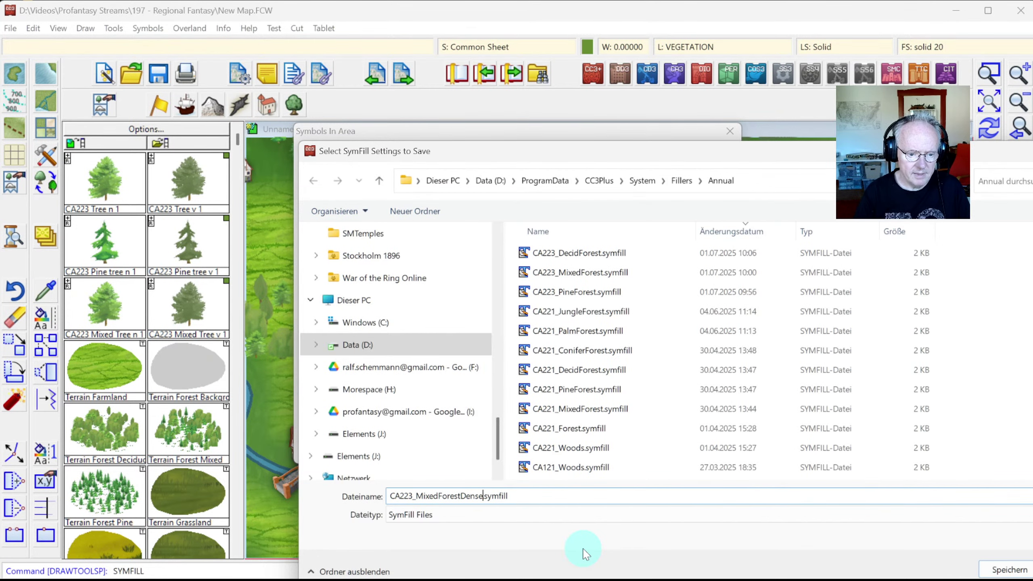
{"action": "key", "text": "Return"}
Step: Fill the forest background area east of the river with mixed tree symbols using the denser settings
{"action": "left_click", "coordinate": [721, 452]}
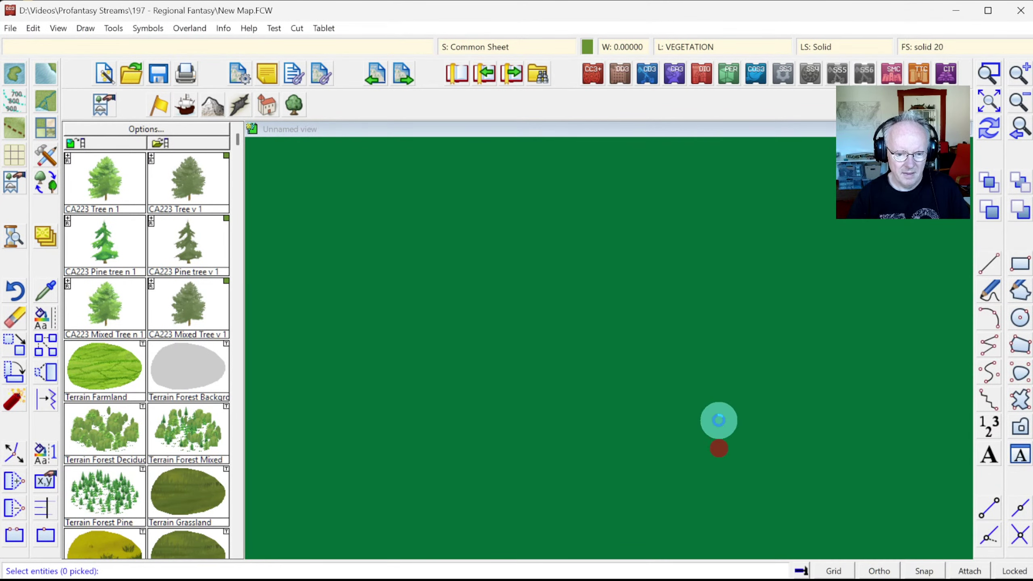
{"action": "left_click", "coordinate": [722, 353]}
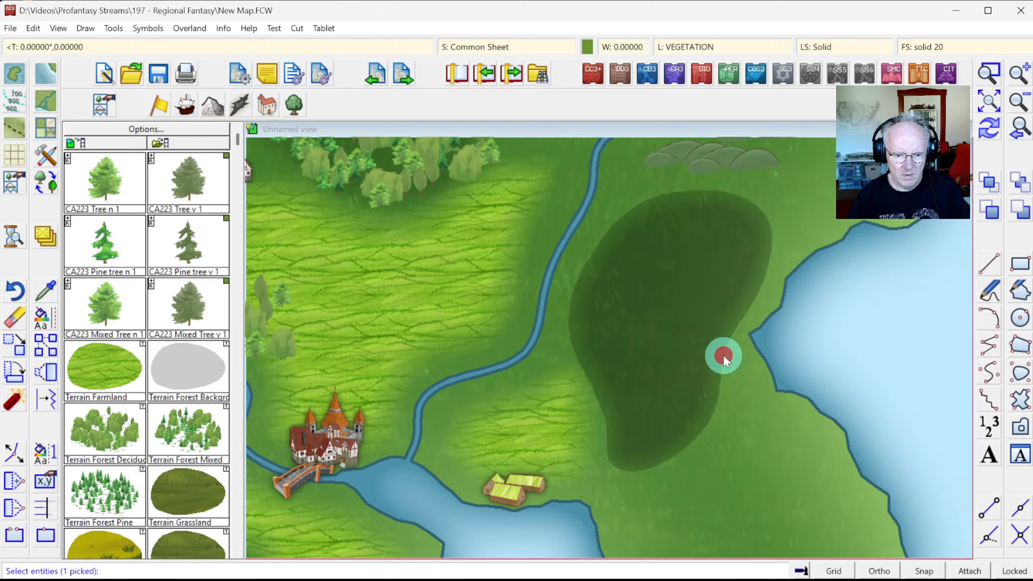
{"action": "right_click", "coordinate": [669, 347]}
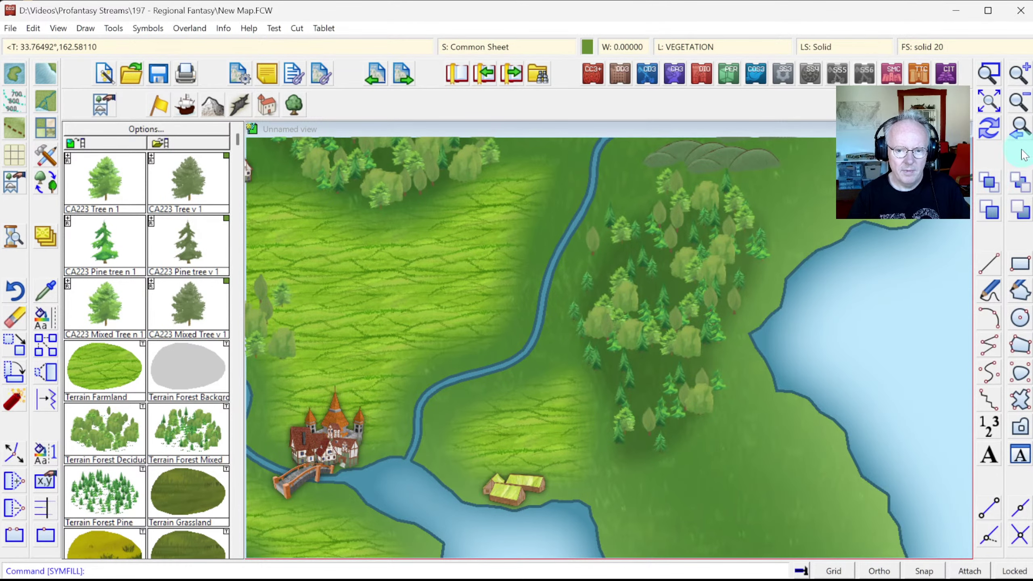
Step: Compare the eastern forest's density with the rest of the map, and undo its last tree fill
{"action": "left_click", "coordinate": [1019, 135]}
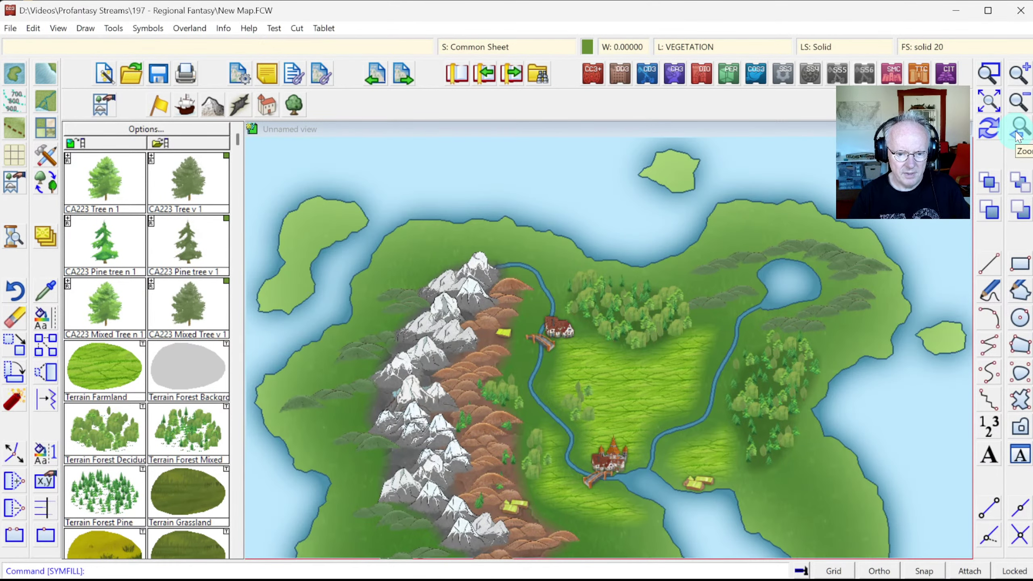
{"action": "left_click", "coordinate": [677, 308]}
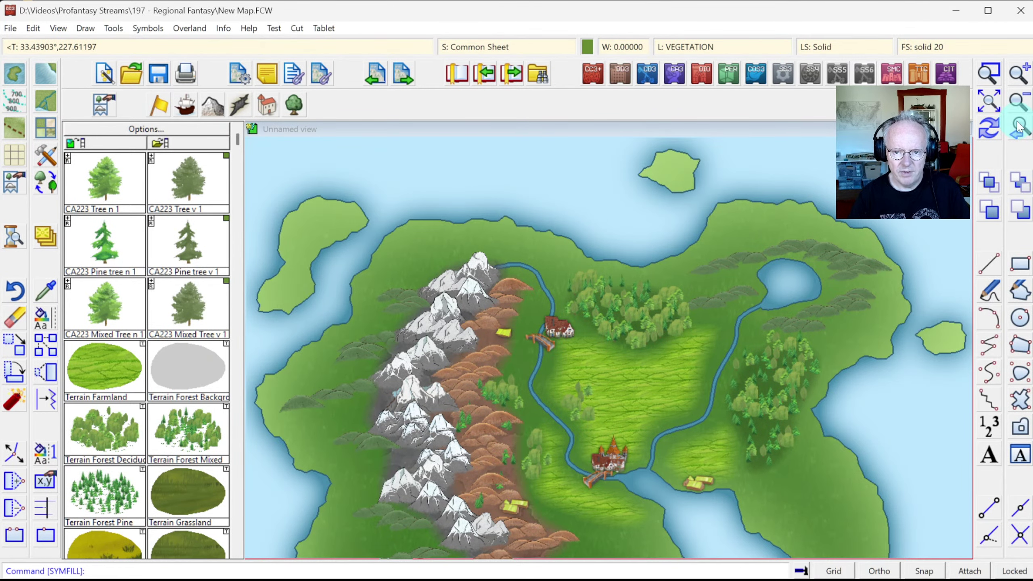
{"action": "left_click", "coordinate": [1018, 137]}
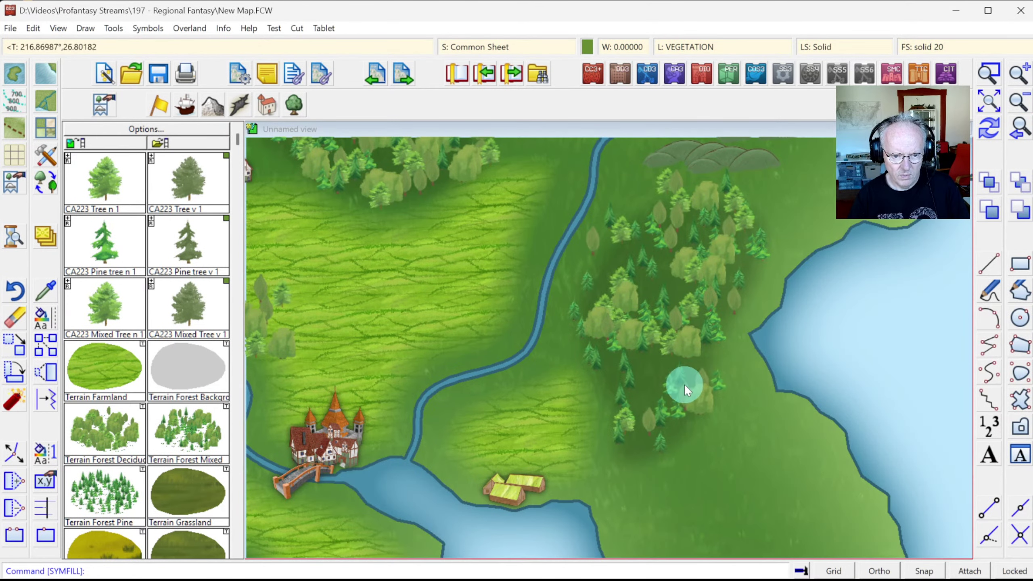
{"action": "key", "text": "ctrl+z"}
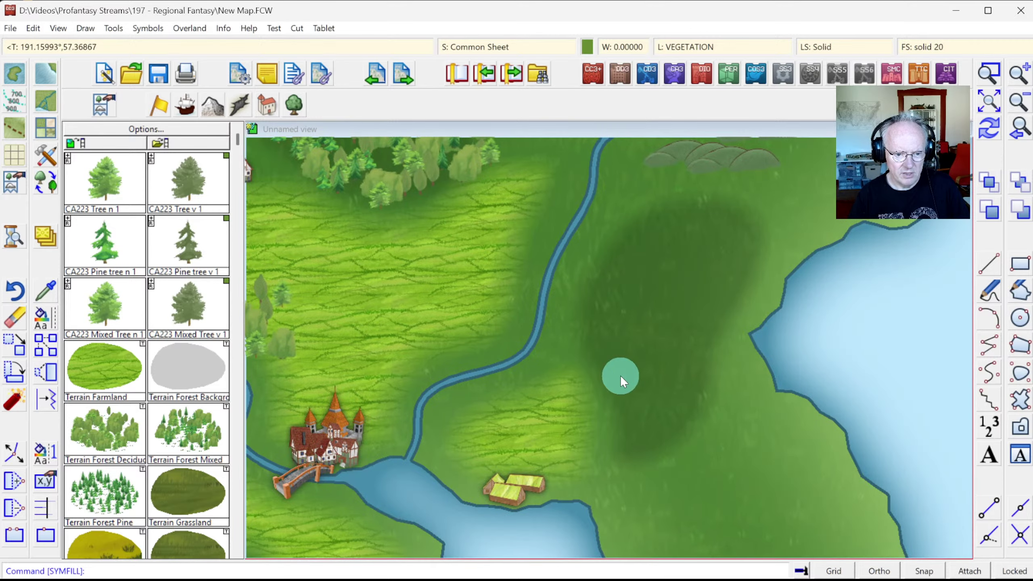
Step: Refill the eastern forest background with mixed tree symbols, setting the chance to place to 90%
{"action": "right_click", "coordinate": [620, 376]}
{"action": "double_click", "coordinate": [528, 200]}
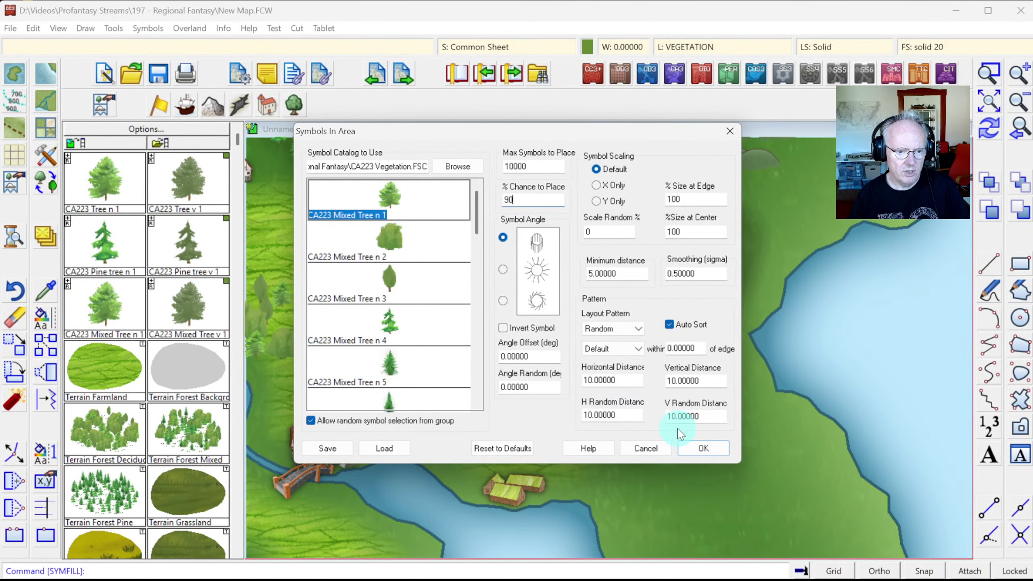
{"action": "left_click", "coordinate": [705, 447]}
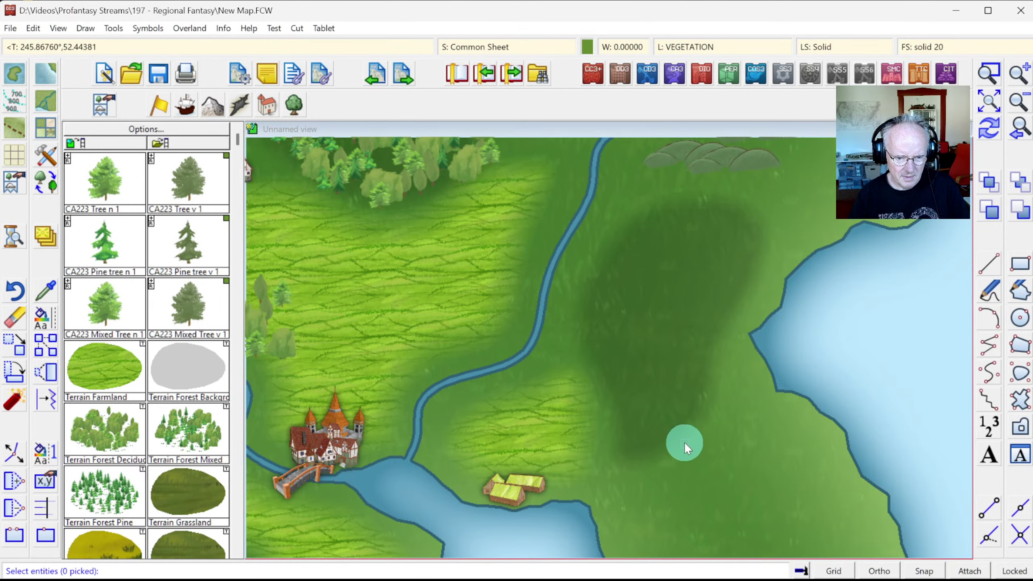
{"action": "left_click", "coordinate": [685, 446]}
{"action": "right_click", "coordinate": [614, 420]}
{"action": "left_click", "coordinate": [650, 428]}
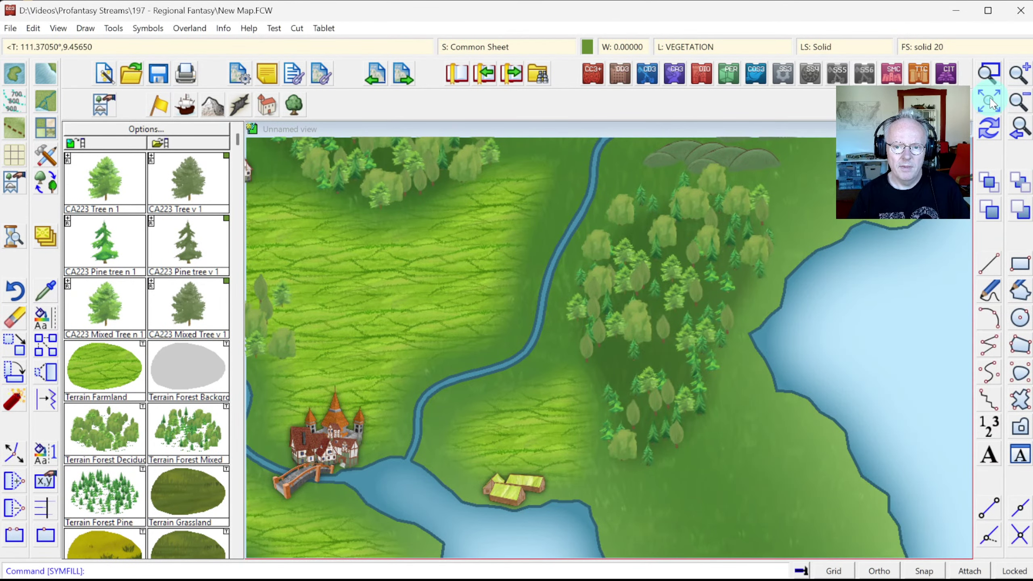
Step: Examine the refilled eastern forest across the whole map and in closer views of the central region
{"action": "left_click", "coordinate": [990, 102]}
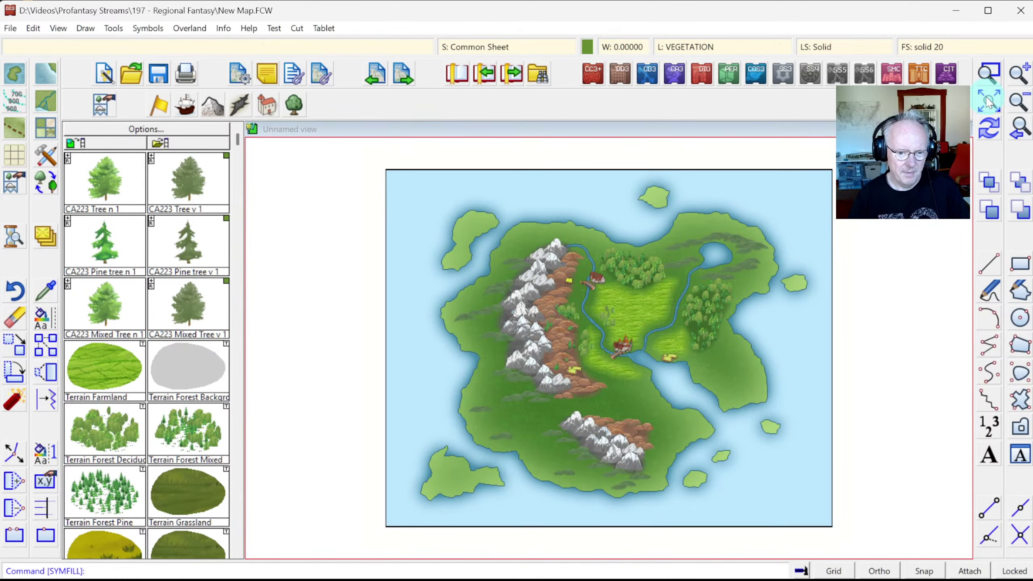
{"action": "left_click", "coordinate": [989, 72]}
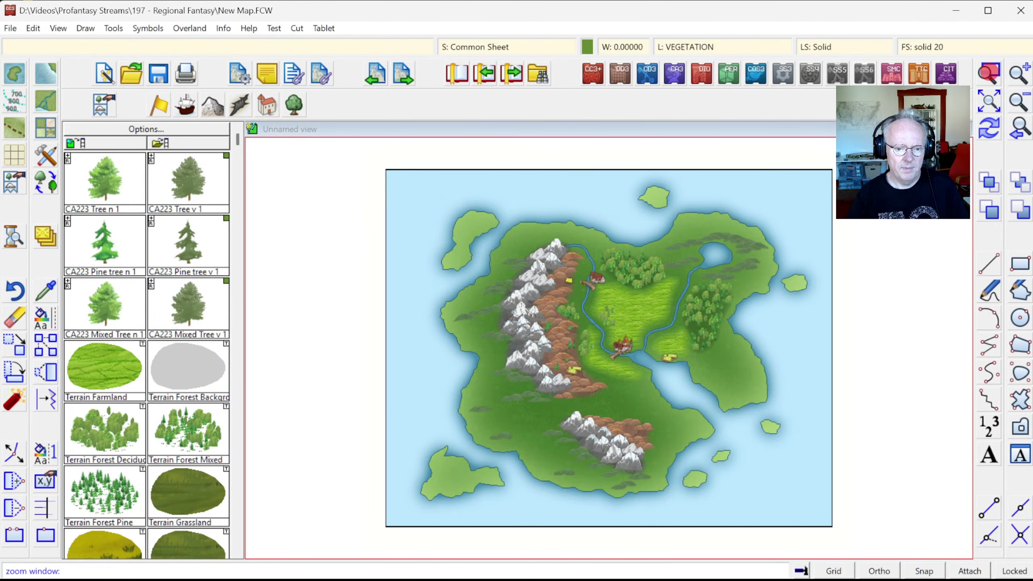
{"action": "left_click", "coordinate": [528, 249]}
{"action": "left_click", "coordinate": [784, 452]}
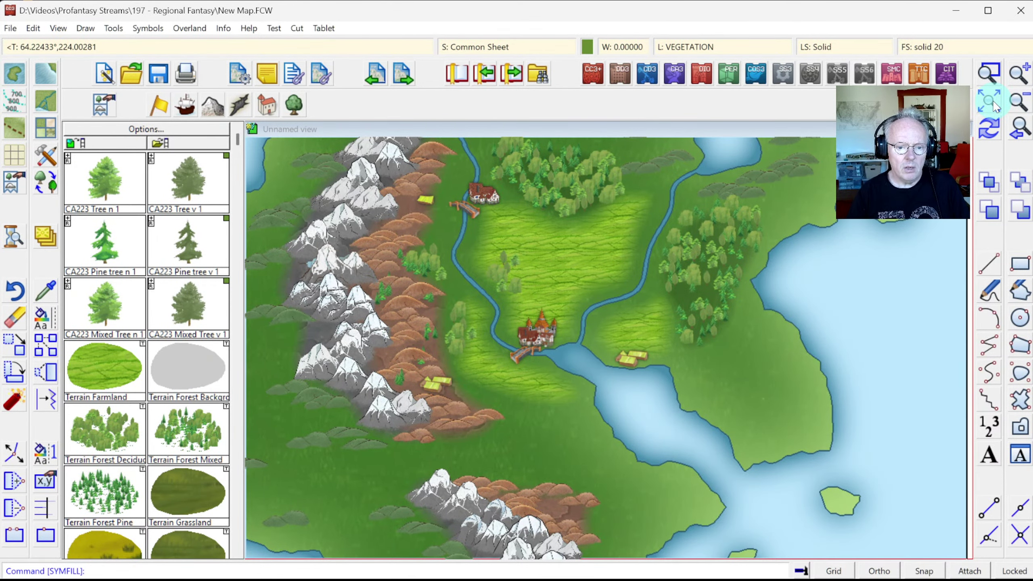
{"action": "left_click", "coordinate": [991, 102]}
{"action": "left_click", "coordinate": [989, 72]}
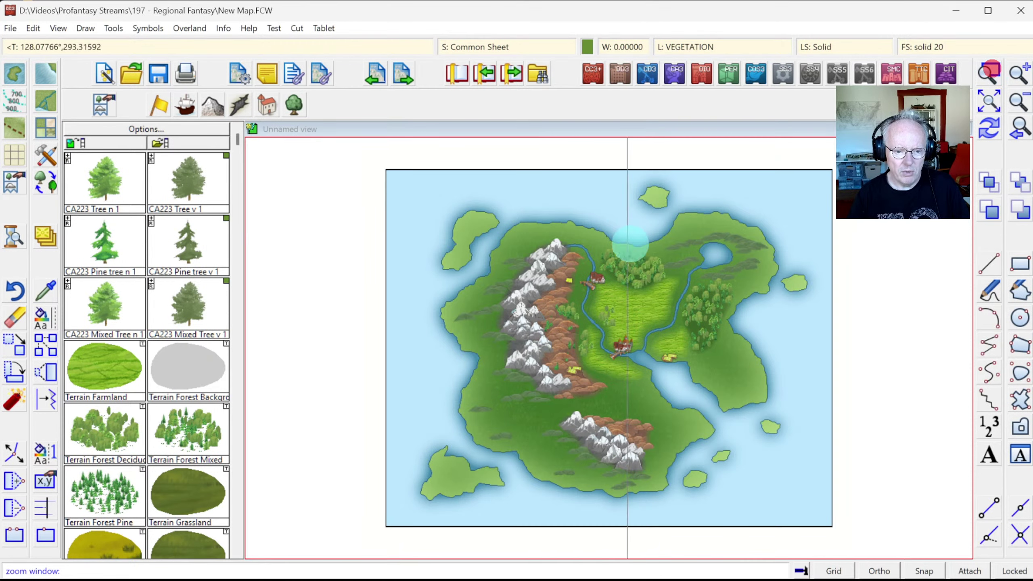
{"action": "left_click", "coordinate": [507, 253]}
{"action": "left_click", "coordinate": [685, 410]}
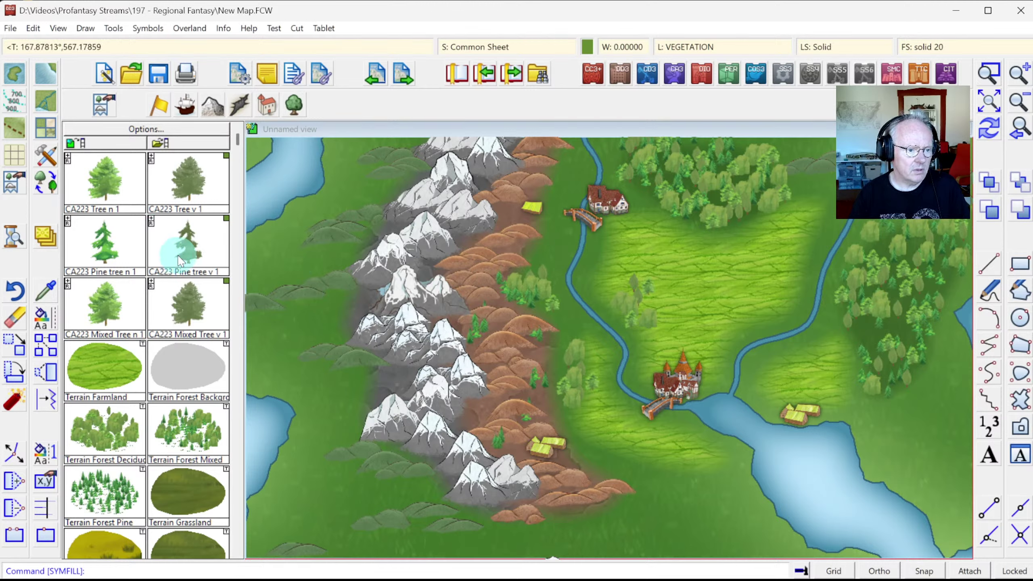
Step: Place individual CA223 Mixed Tree n 1 symbols along the eastern foot of the brown hills, west of the river
{"action": "left_click", "coordinate": [103, 308]}
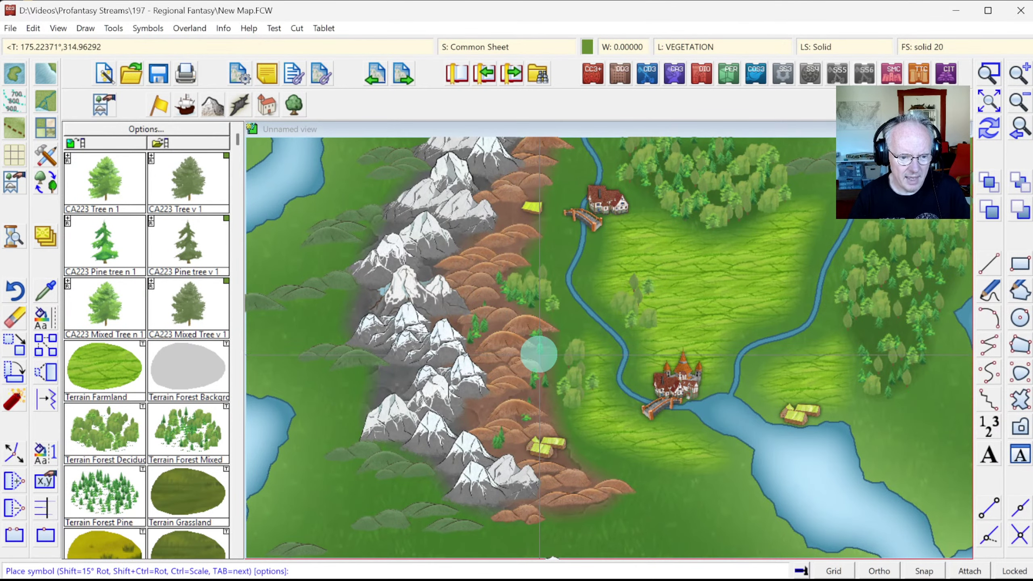
{"action": "left_click", "coordinate": [537, 357]}
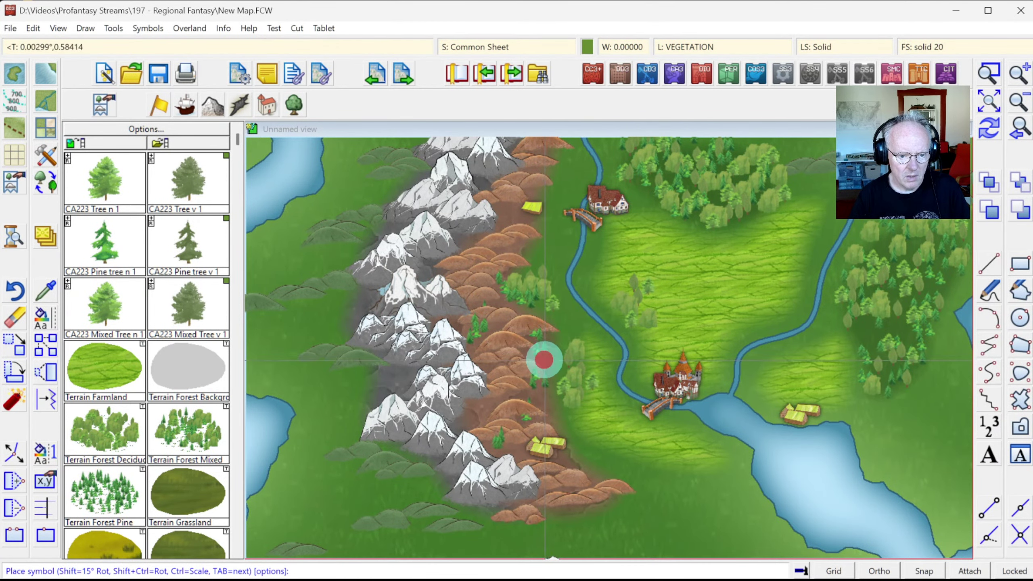
{"action": "left_click", "coordinate": [566, 426]}
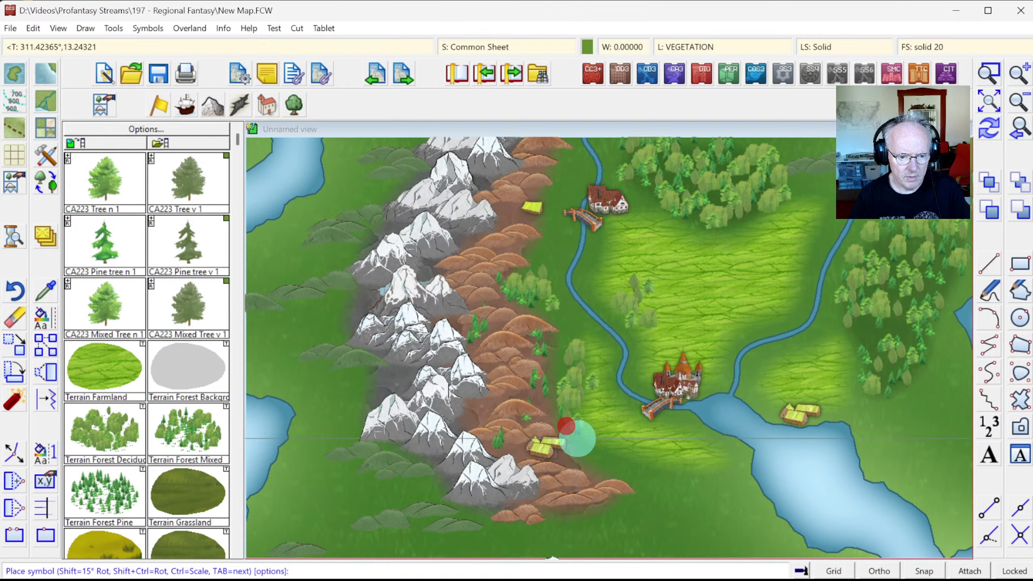
{"action": "left_click", "coordinate": [553, 317]}
{"action": "left_click", "coordinate": [555, 340]}
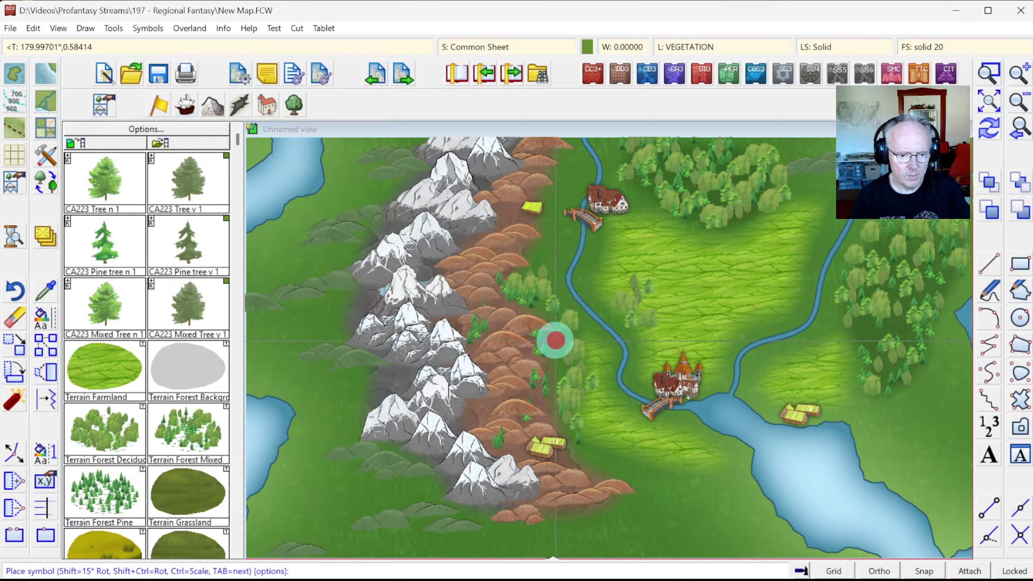
{"action": "left_click", "coordinate": [550, 219]}
{"action": "left_click", "coordinate": [533, 239]}
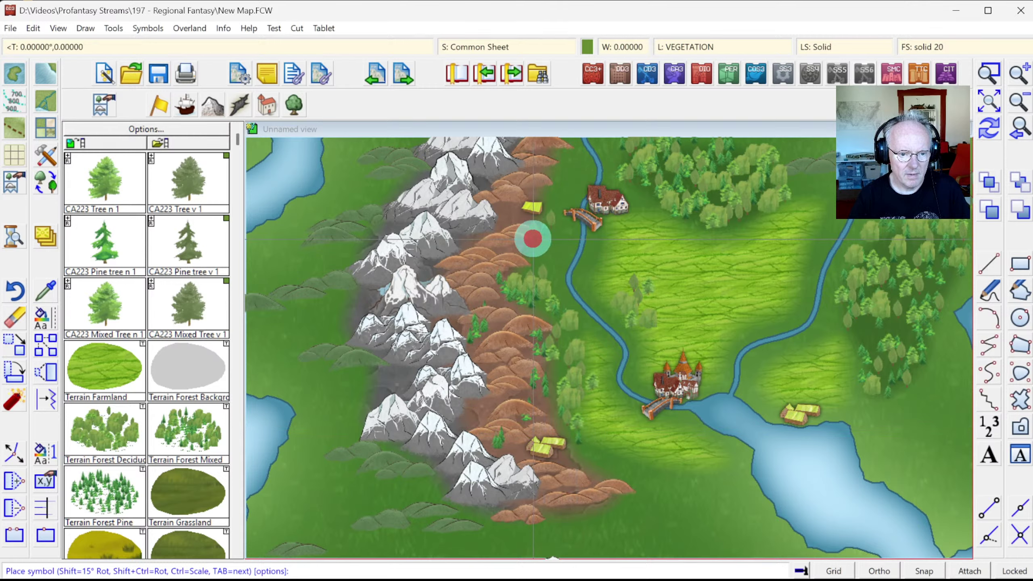
Step: Scatter more mixed trees along both banks of the western river, down to the farmland just south of the castle city
{"action": "left_click", "coordinate": [591, 260]}
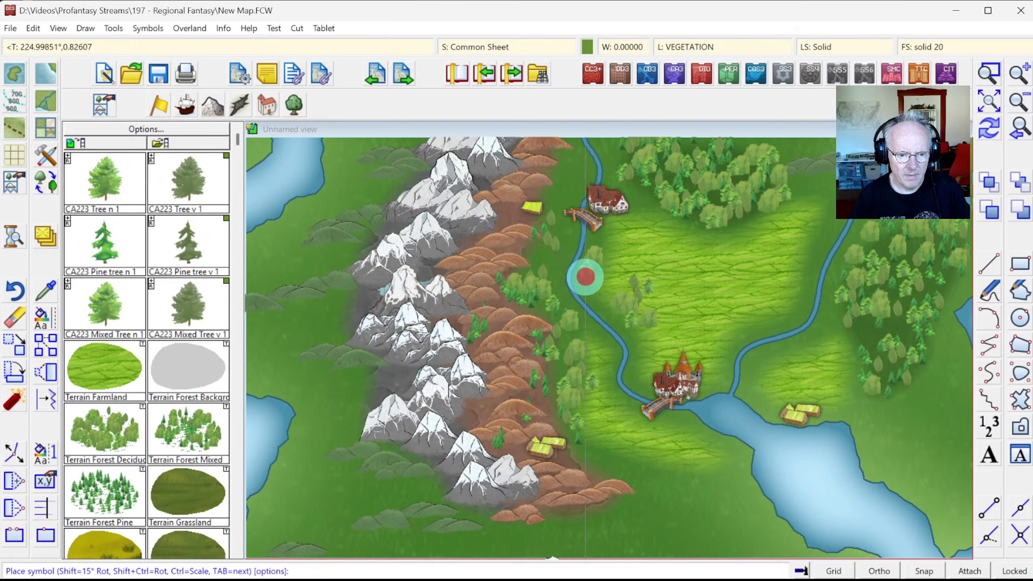
{"action": "left_click", "coordinate": [607, 314]}
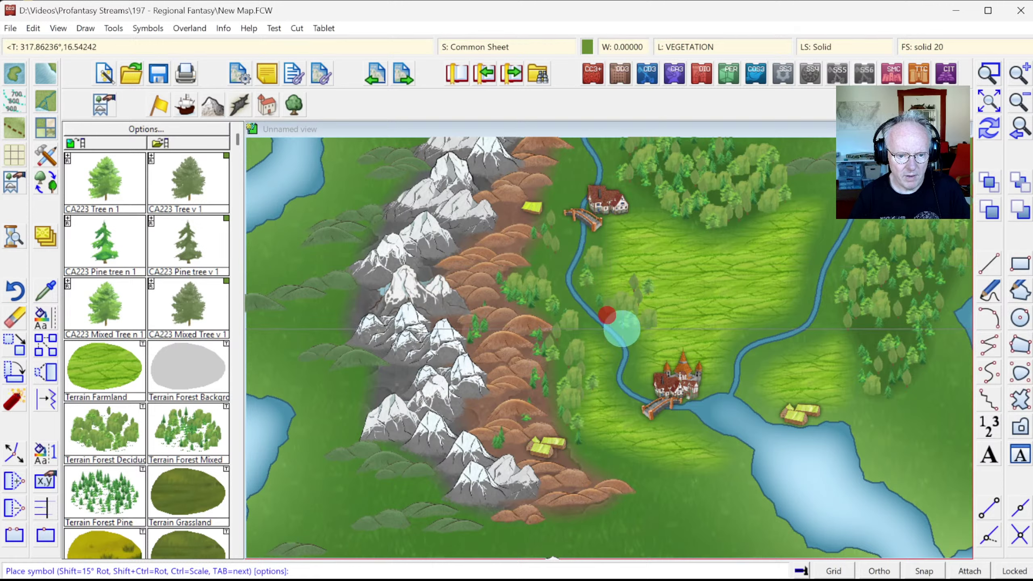
{"action": "left_click", "coordinate": [640, 388]}
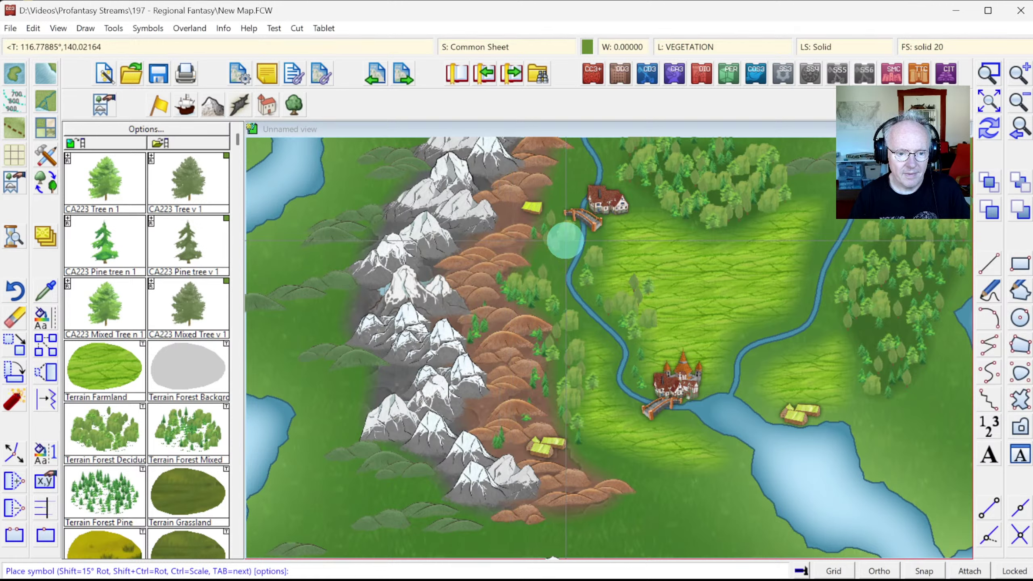
{"action": "left_click", "coordinate": [554, 257]}
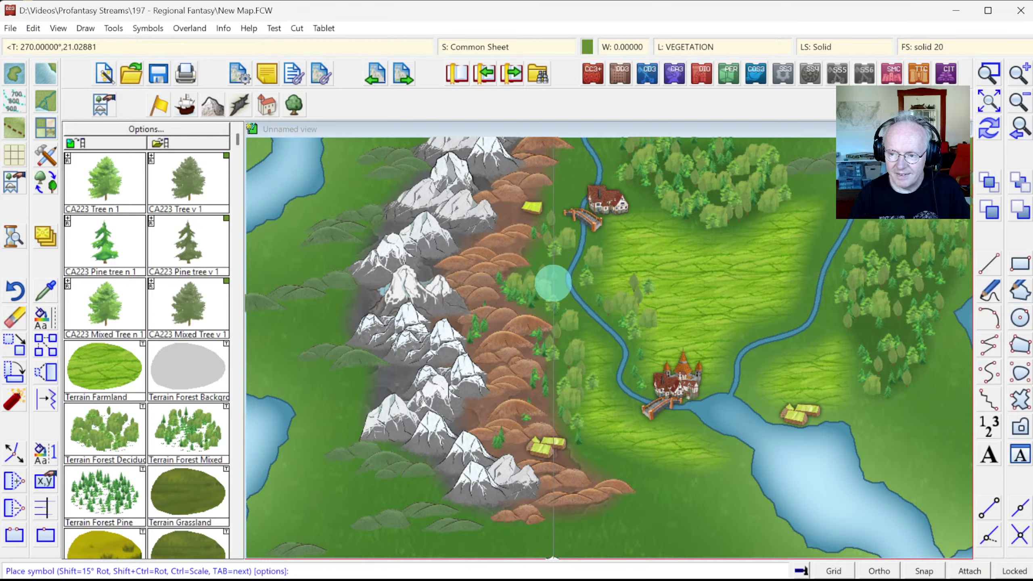
{"action": "left_click", "coordinate": [560, 286]}
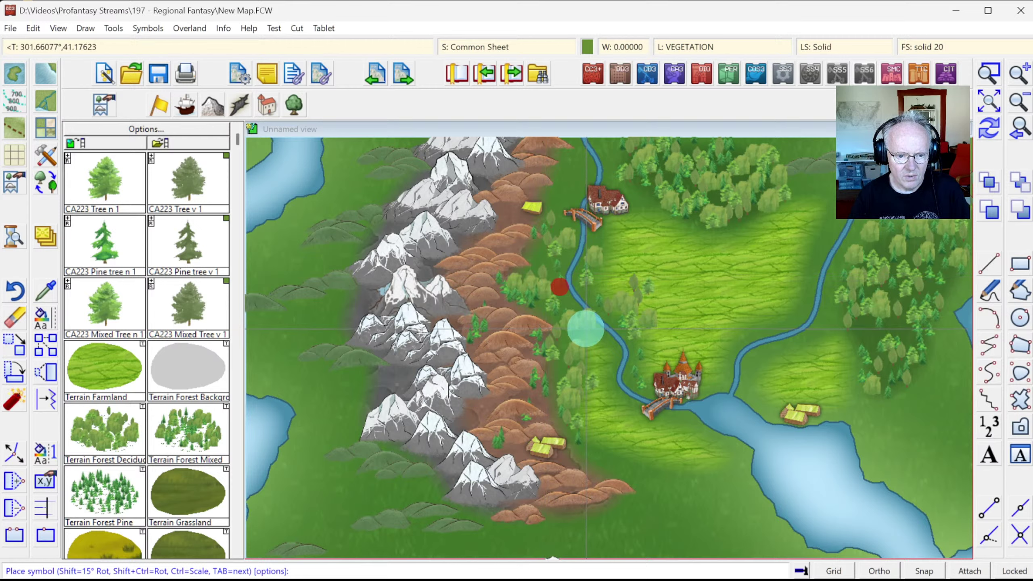
{"action": "left_click", "coordinate": [607, 355]}
{"action": "left_click", "coordinate": [620, 405]}
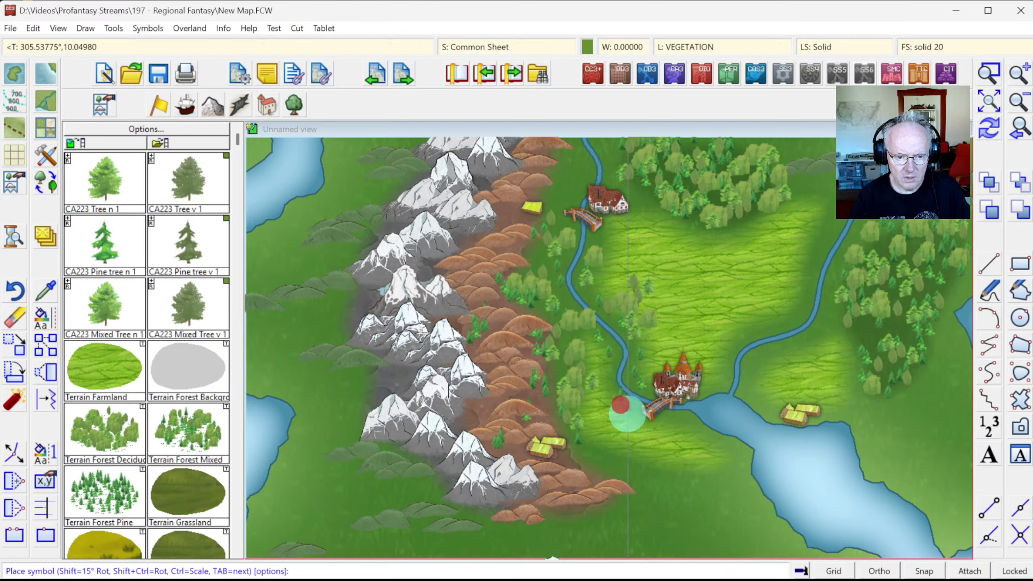
{"action": "left_click", "coordinate": [675, 416]}
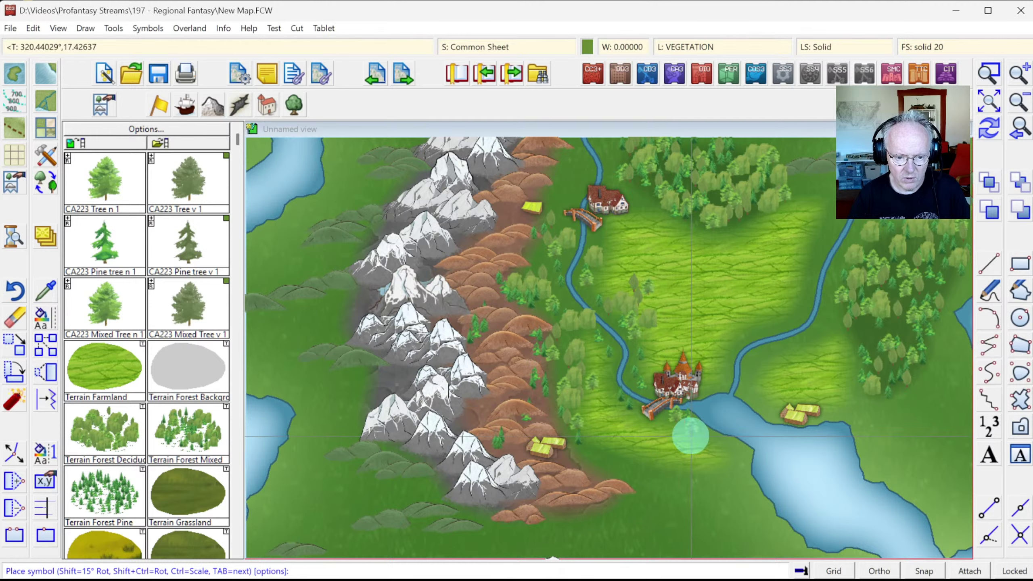
{"action": "left_click", "coordinate": [690, 436]}
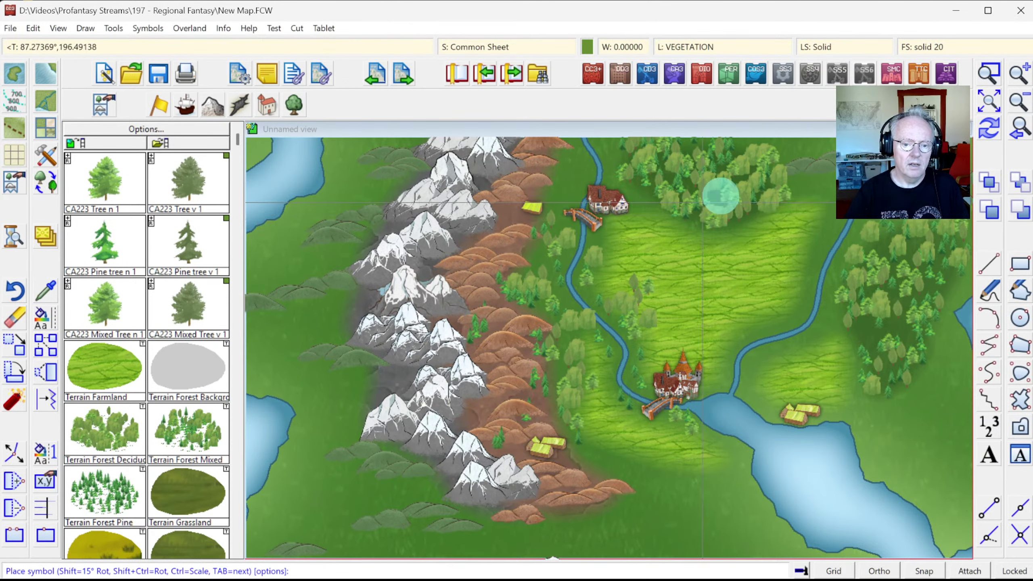
Step: Add a few mixed trees between the hills and the river, northwest of the northern town
{"action": "left_click", "coordinate": [987, 130]}
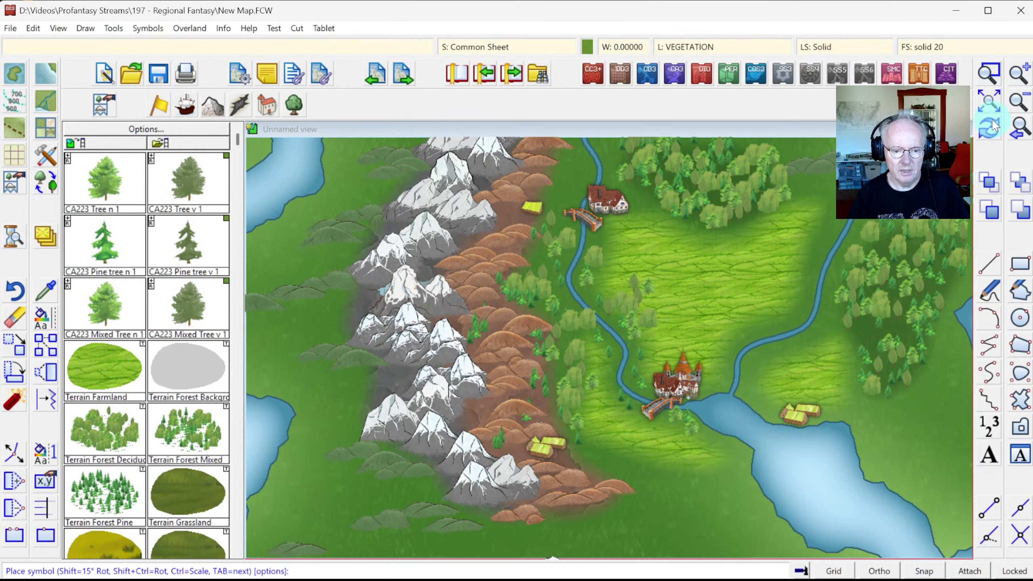
{"action": "left_click", "coordinate": [992, 78]}
{"action": "left_click", "coordinate": [506, 238]}
{"action": "left_click", "coordinate": [679, 400]}
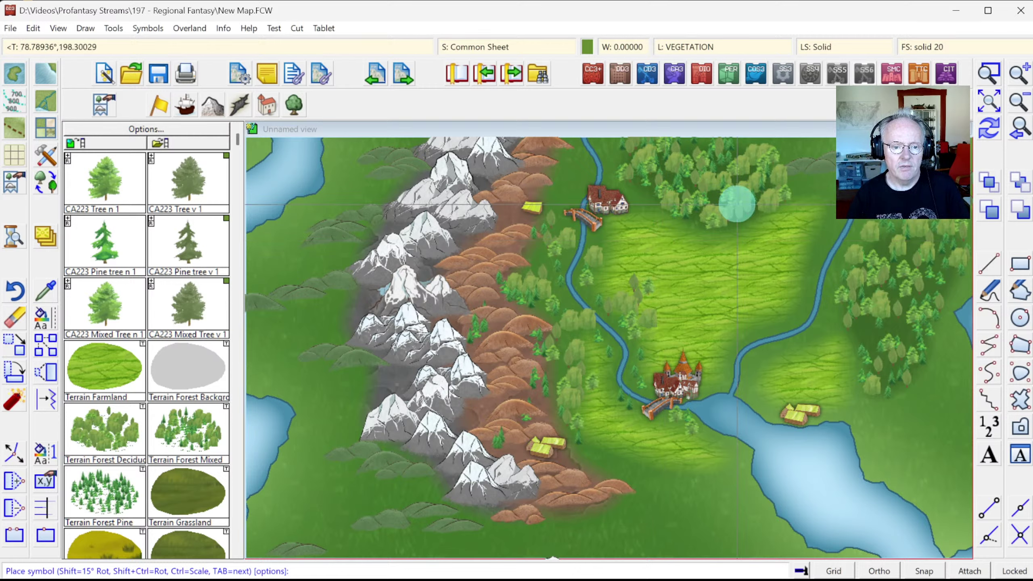
{"action": "left_click", "coordinate": [643, 203]}
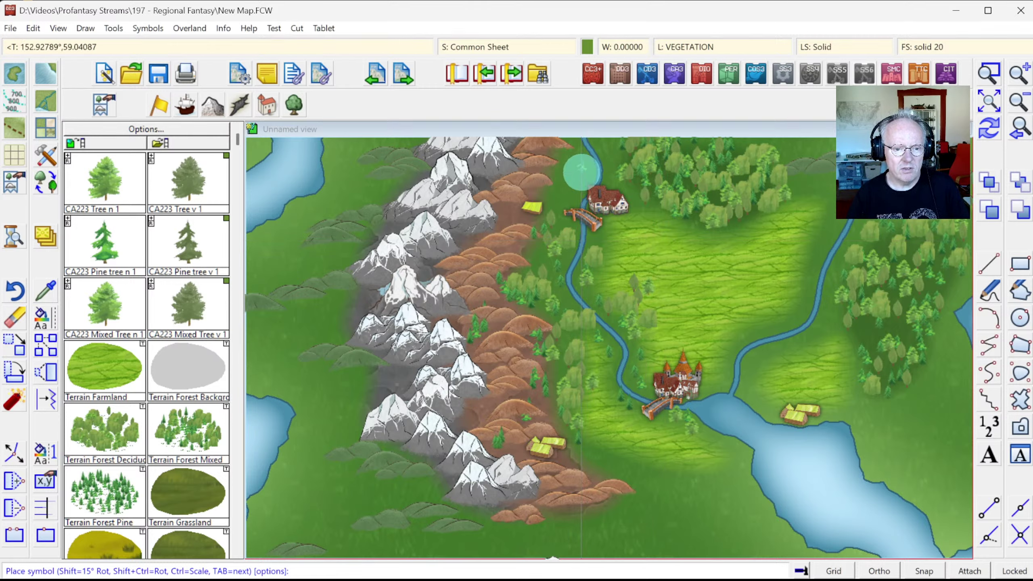
{"action": "left_click", "coordinate": [550, 172]}
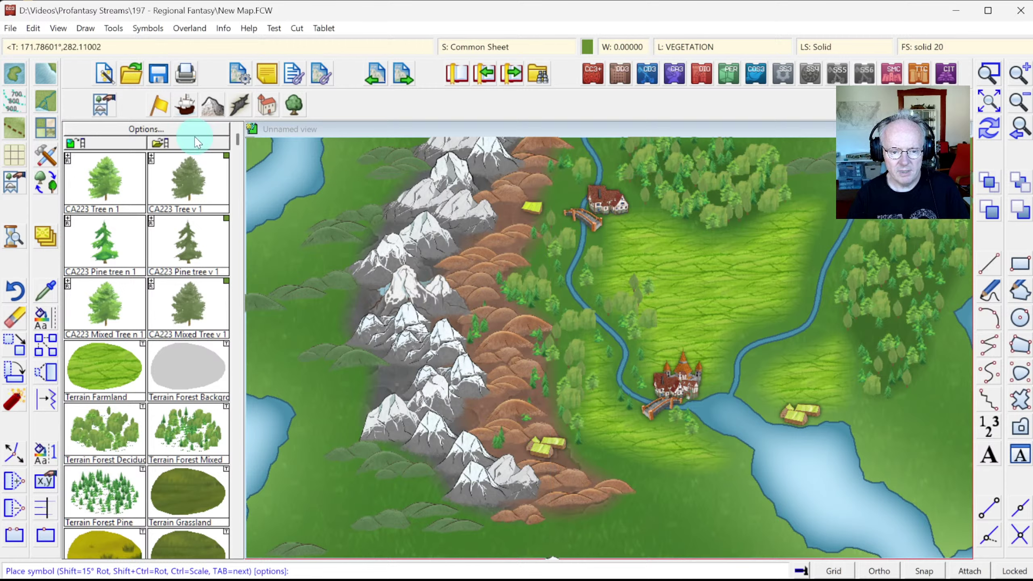
Step: Scatter single mixed trees across the central farmland between the two rivers
{"action": "left_click", "coordinate": [701, 286]}
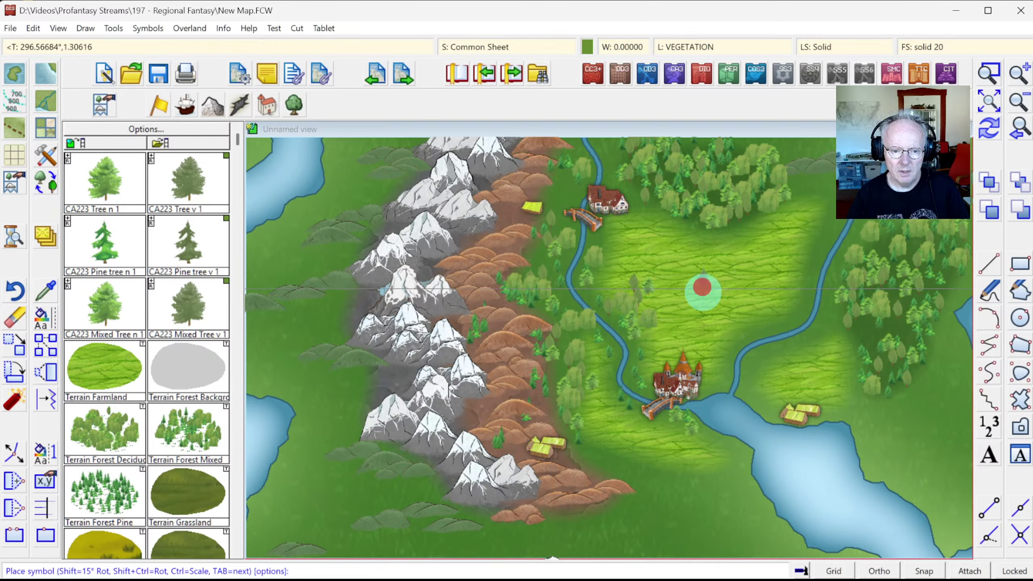
{"action": "left_click", "coordinate": [690, 321]}
{"action": "left_click", "coordinate": [714, 331]}
{"action": "left_click", "coordinate": [763, 286]}
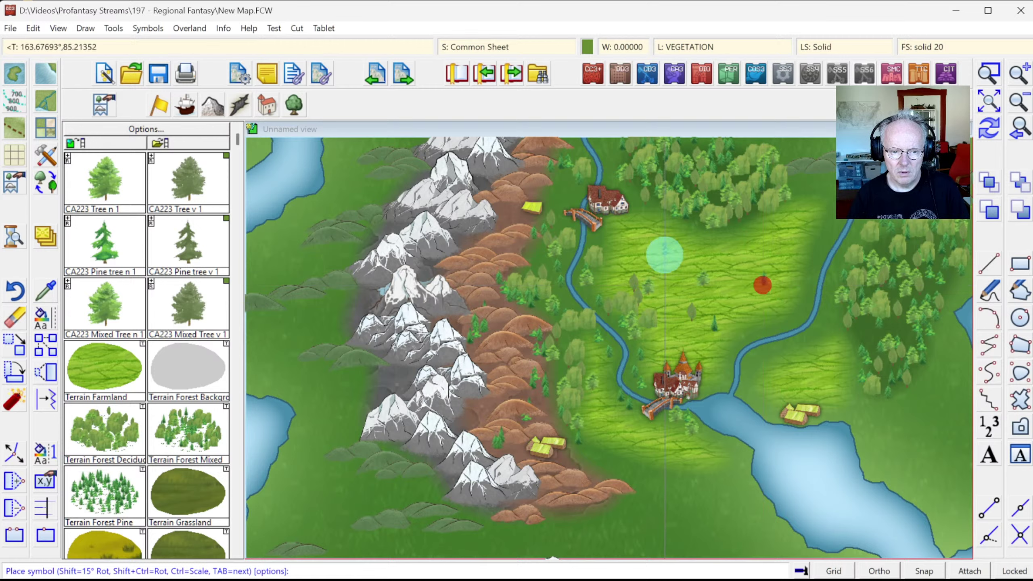
{"action": "left_click", "coordinate": [656, 249]}
{"action": "left_click", "coordinate": [760, 324]}
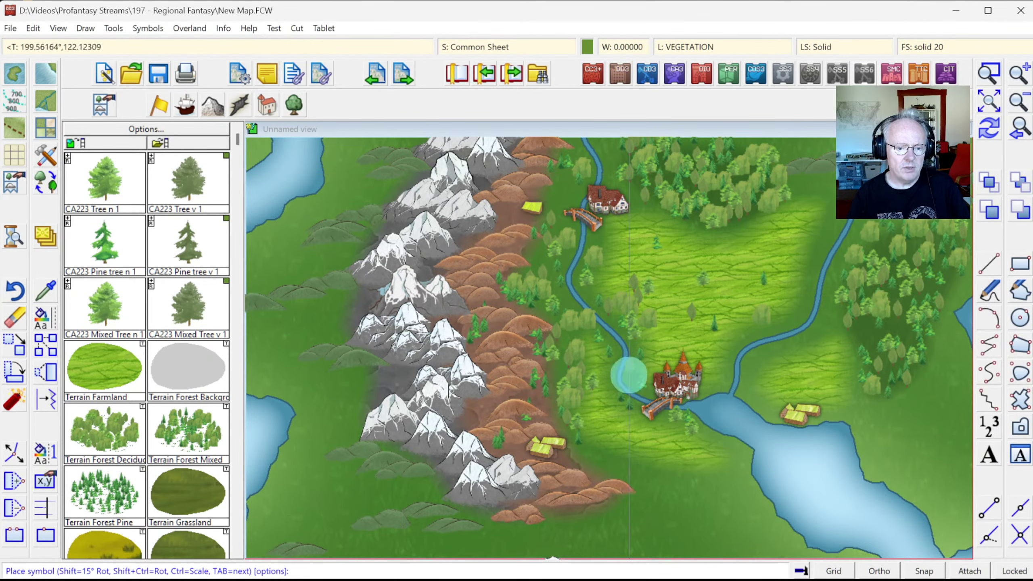
Step: Draw a Road, Default line from the northern town through the central farmland to the castle city
{"action": "left_click", "coordinate": [264, 106]}
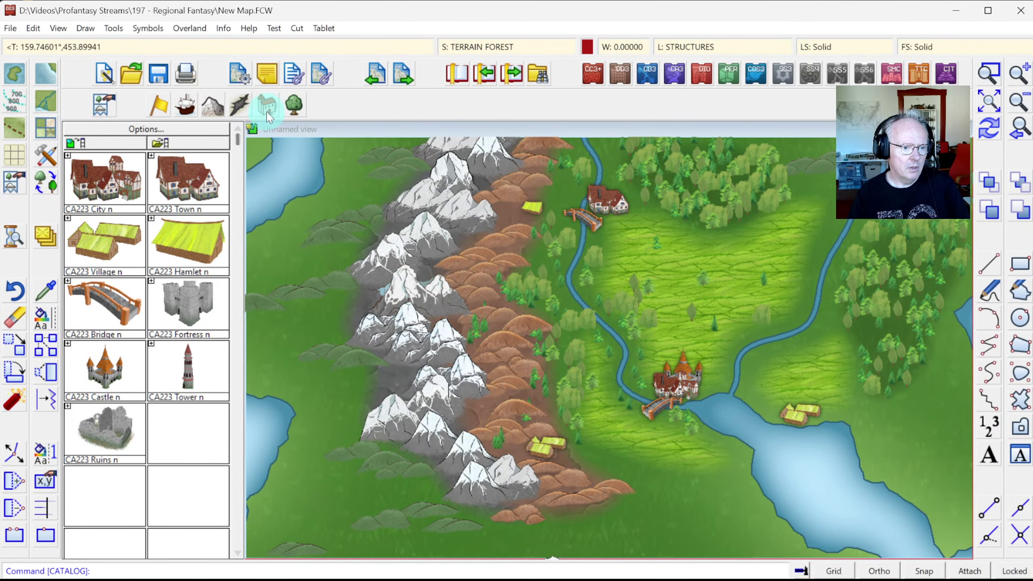
{"action": "left_click", "coordinate": [13, 131]}
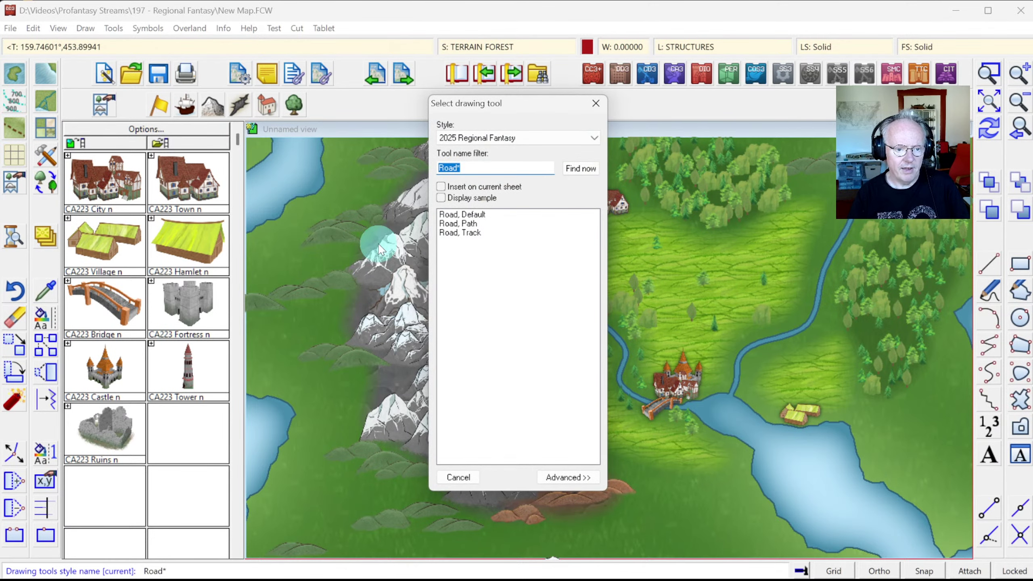
{"action": "double_click", "coordinate": [456, 217]}
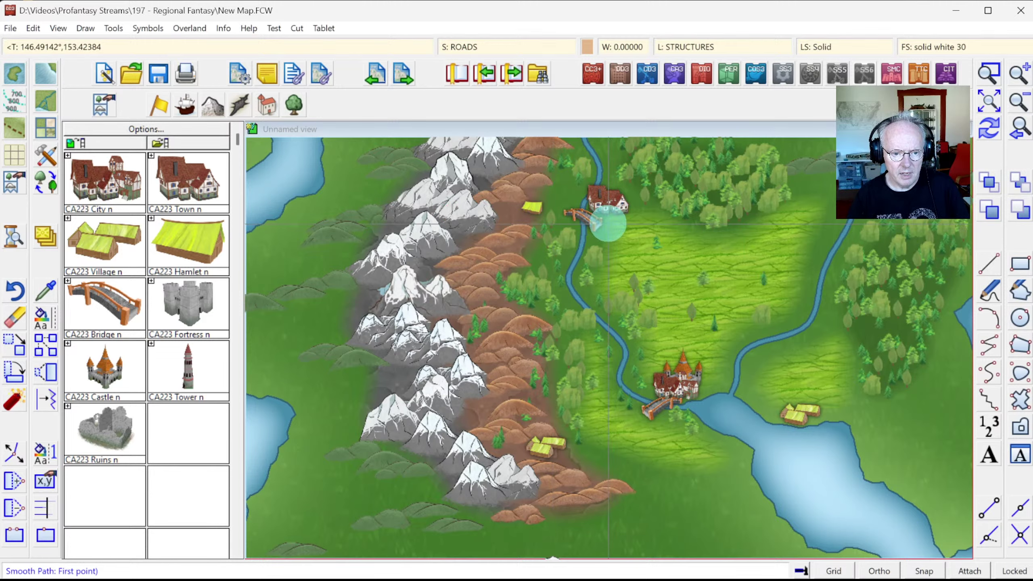
{"action": "left_click", "coordinate": [615, 212]}
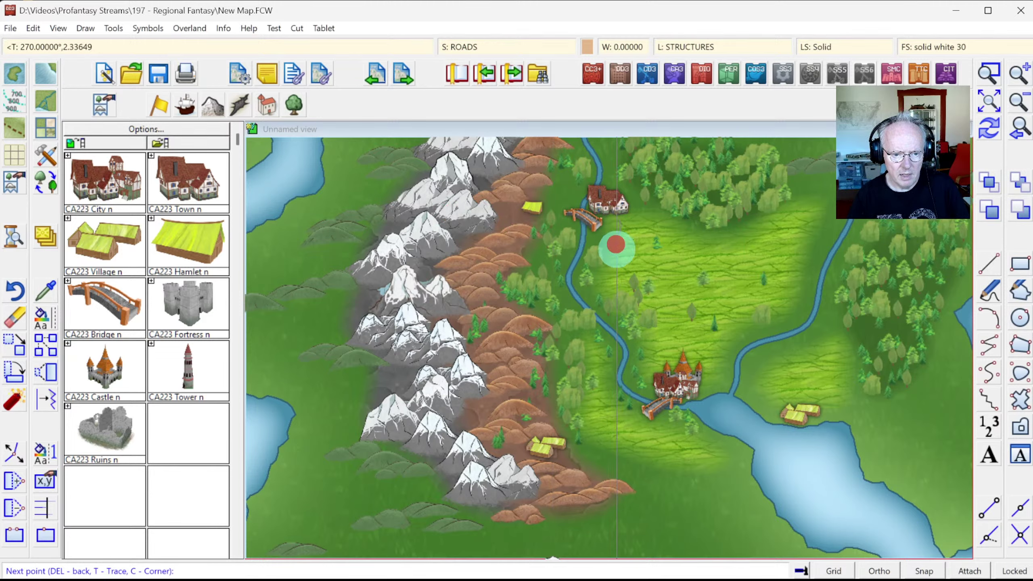
{"action": "left_click", "coordinate": [658, 268]}
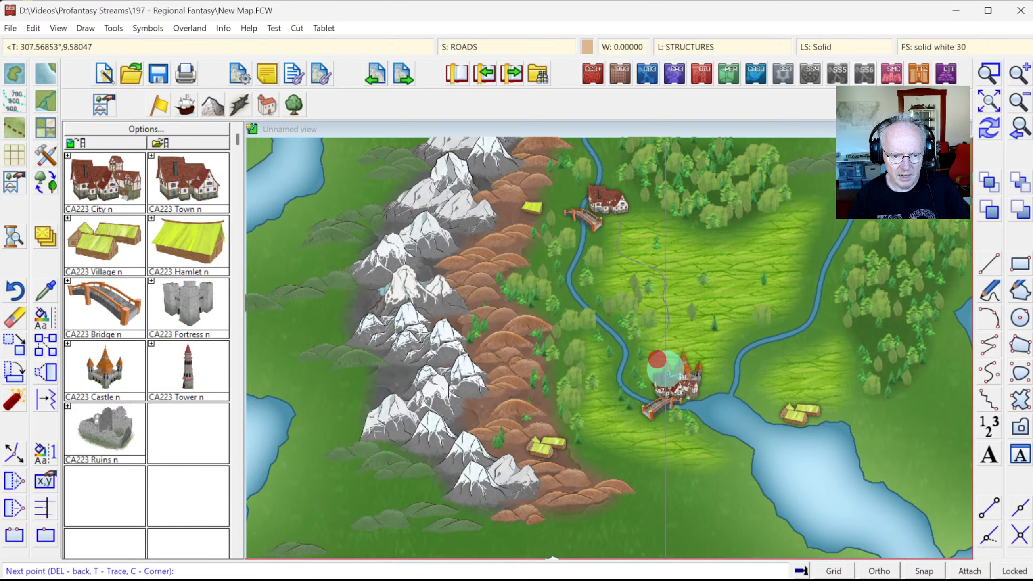
{"action": "left_click", "coordinate": [676, 384]}
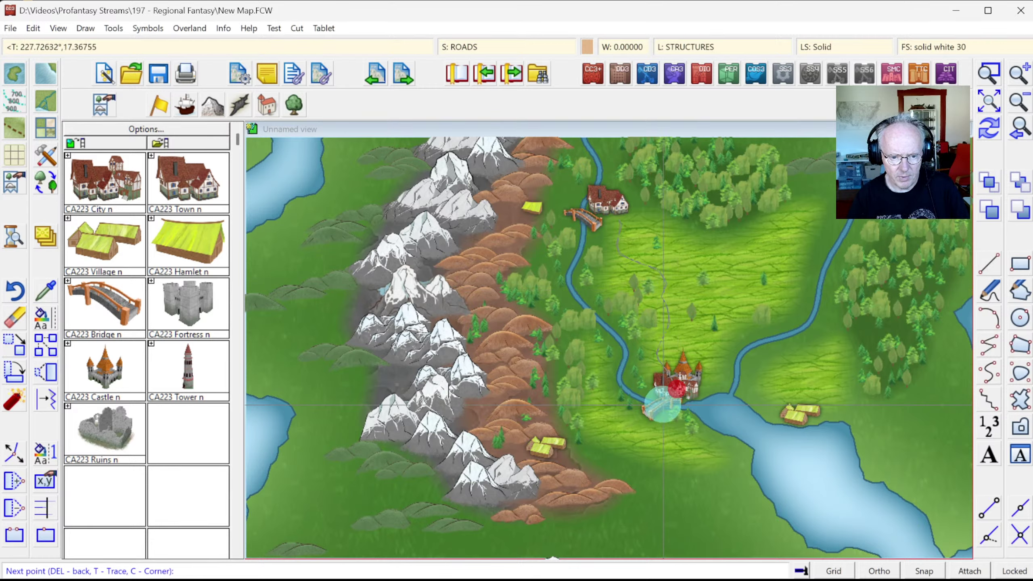
Step: Continue the road from the castle city over its bridge, curving southwest to the village in the brown hills
{"action": "left_click", "coordinate": [642, 418]}
{"action": "left_click", "coordinate": [628, 431]}
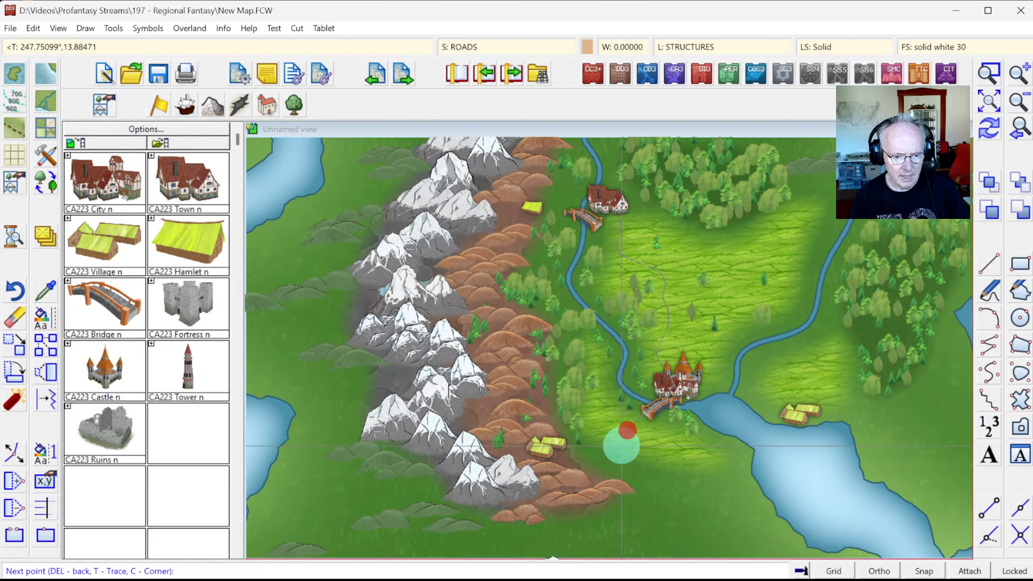
{"action": "left_click", "coordinate": [611, 453]}
{"action": "left_click", "coordinate": [584, 457]}
{"action": "left_click", "coordinate": [549, 446]}
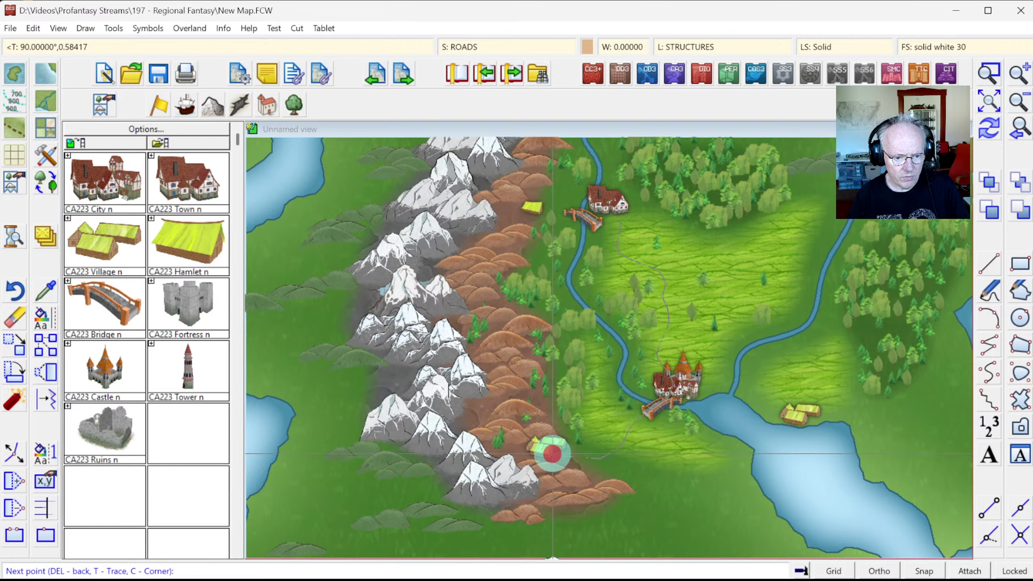
{"action": "right_click", "coordinate": [549, 449]}
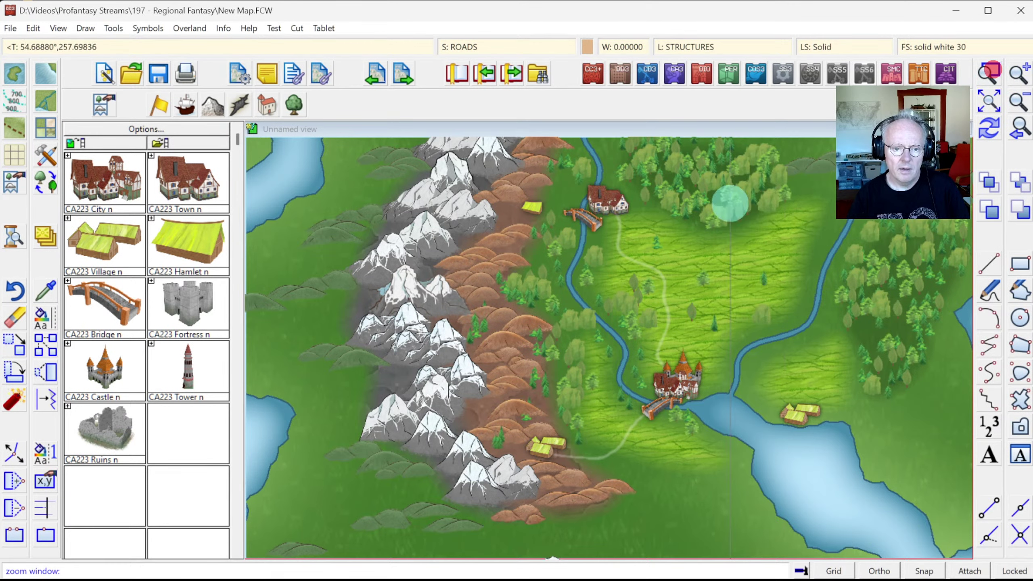
Step: Draw a Road, Path line from the hamlet by the hills over the northern bridge to the road south of the town
{"action": "scroll", "coordinate": [689, 303], "scroll_direction": "up", "scroll_amount": 3}
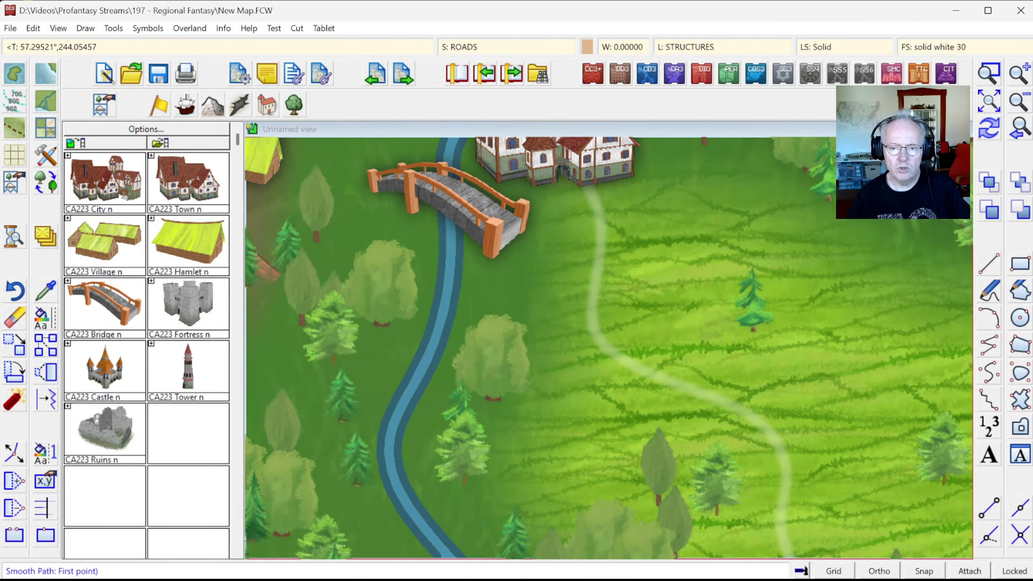
{"action": "left_click", "coordinate": [1016, 130]}
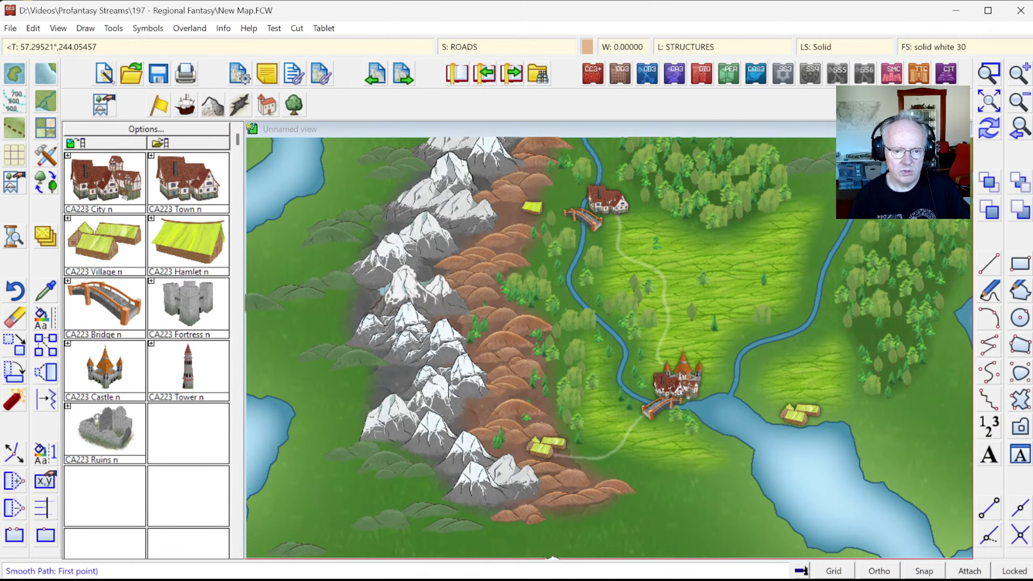
{"action": "left_click", "coordinate": [989, 73]}
{"action": "left_click", "coordinate": [447, 168]}
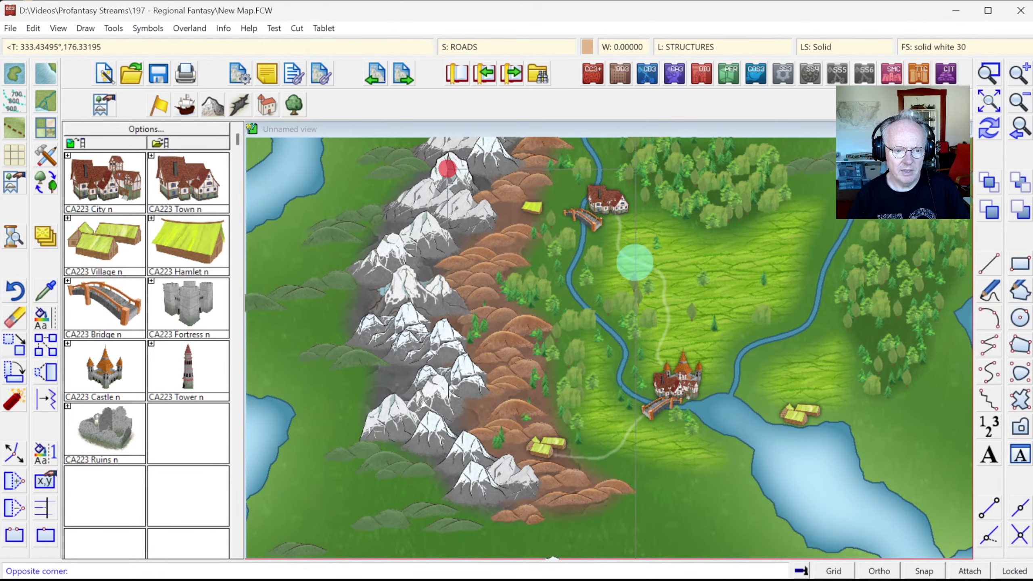
{"action": "left_click", "coordinate": [667, 275]}
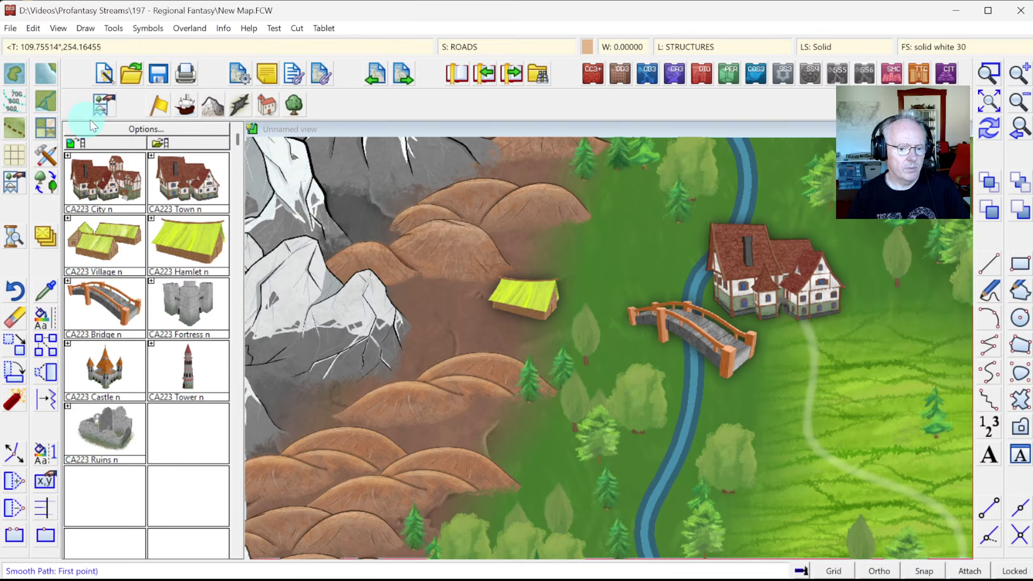
{"action": "left_click", "coordinate": [14, 129]}
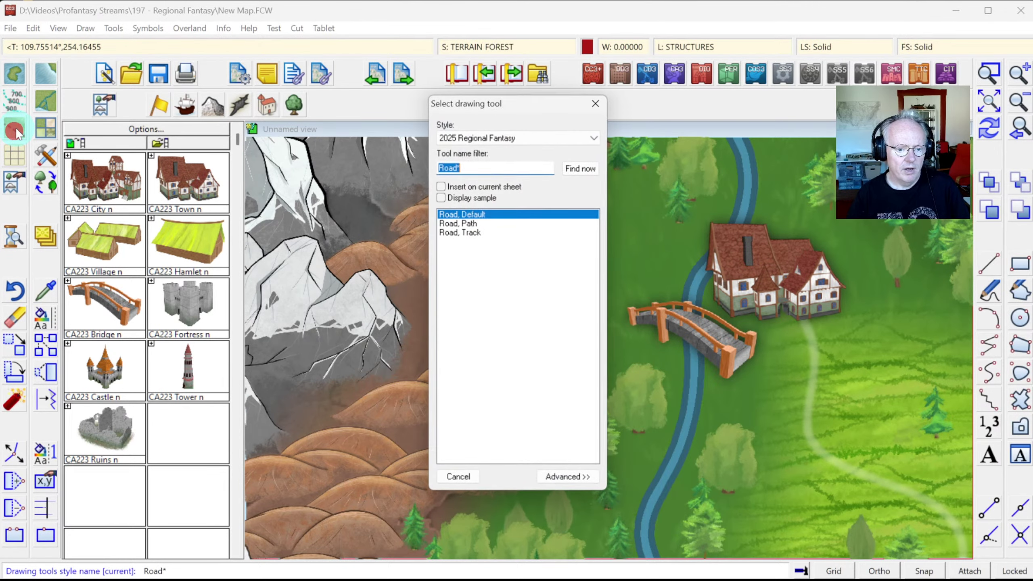
{"action": "double_click", "coordinate": [463, 224]}
{"action": "left_click", "coordinate": [540, 305]}
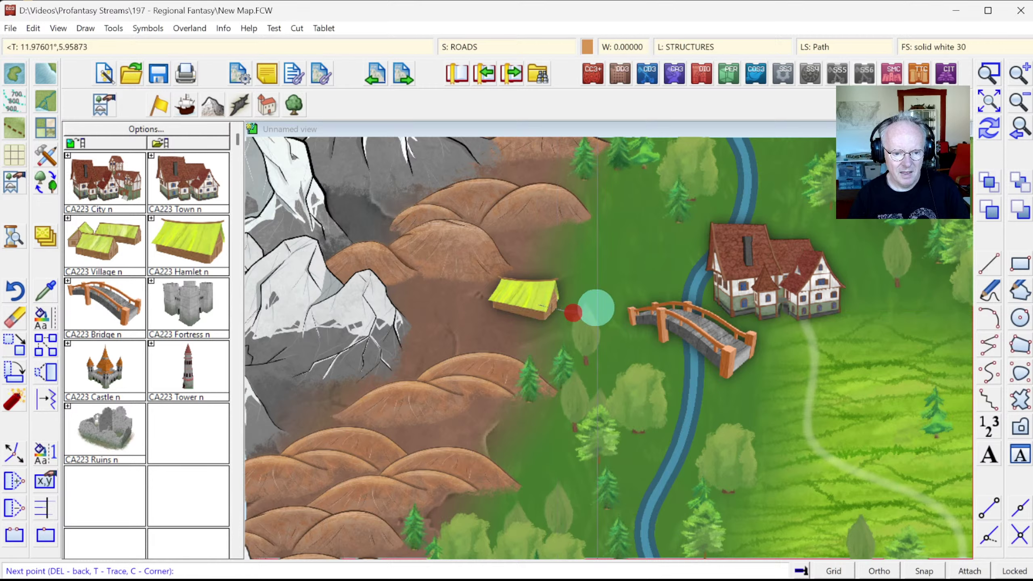
{"action": "left_click", "coordinate": [630, 309]}
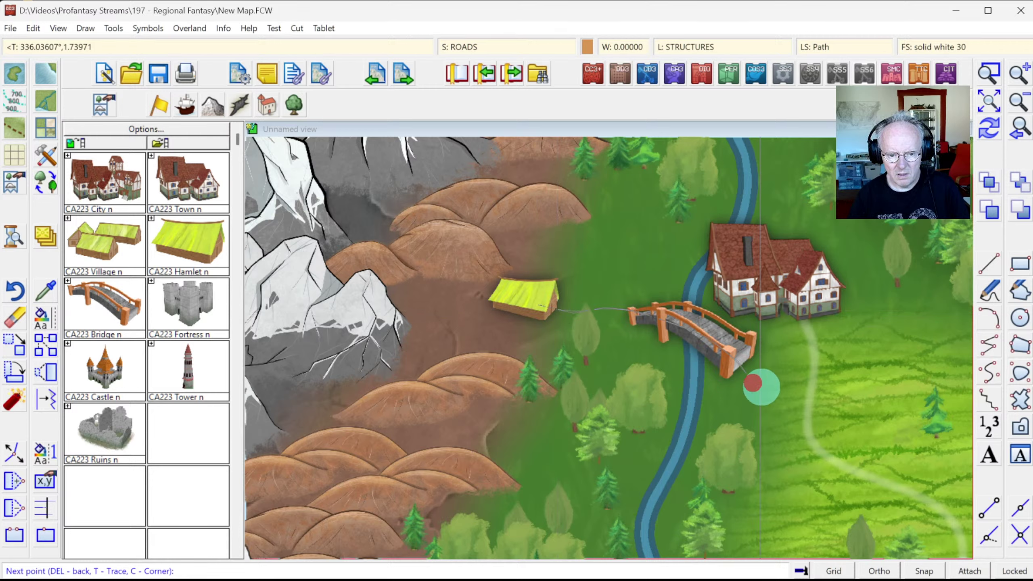
{"action": "left_click", "coordinate": [784, 400]}
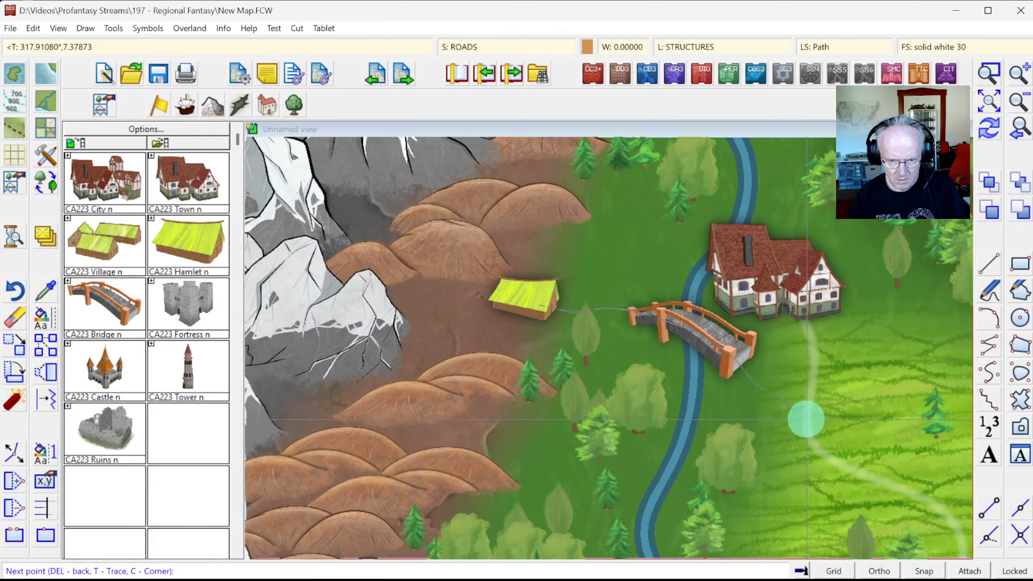
{"action": "right_click", "coordinate": [807, 419]}
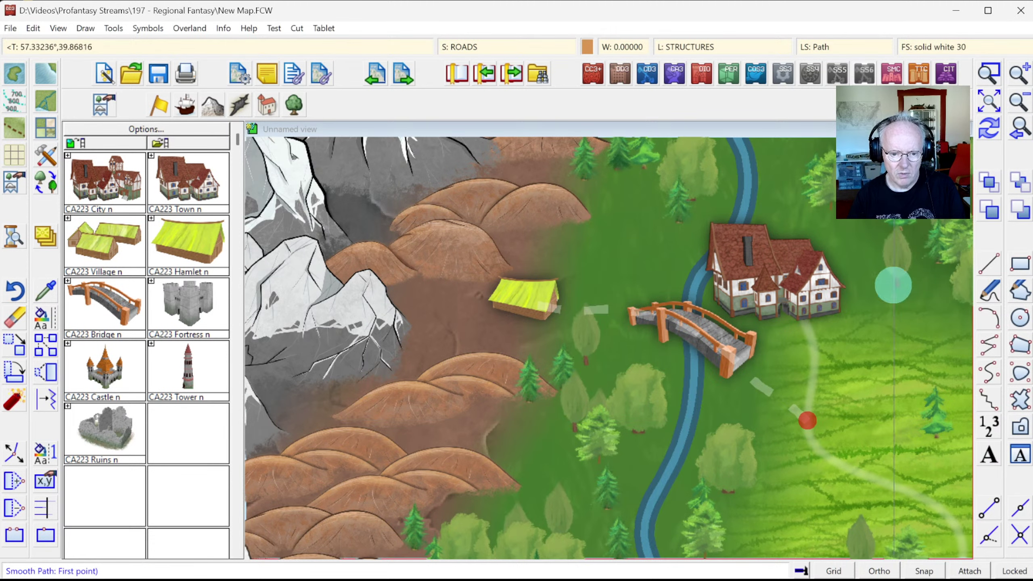
Step: Make the properties of the dashed path east of the northern bridge the current drawing properties
{"action": "left_click", "coordinate": [981, 130]}
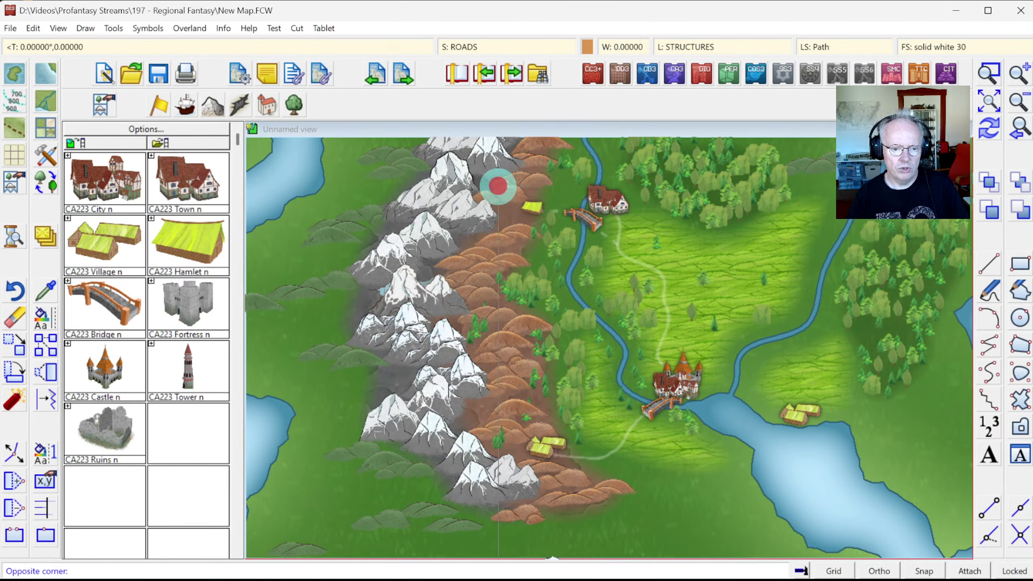
{"action": "middle_click", "coordinate": [651, 288]}
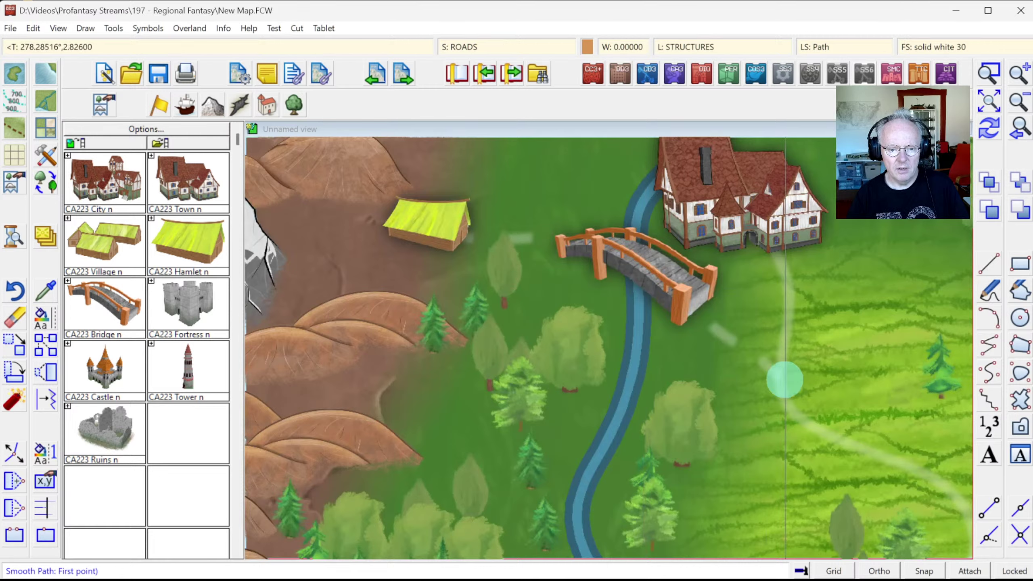
{"action": "left_click", "coordinate": [45, 290]}
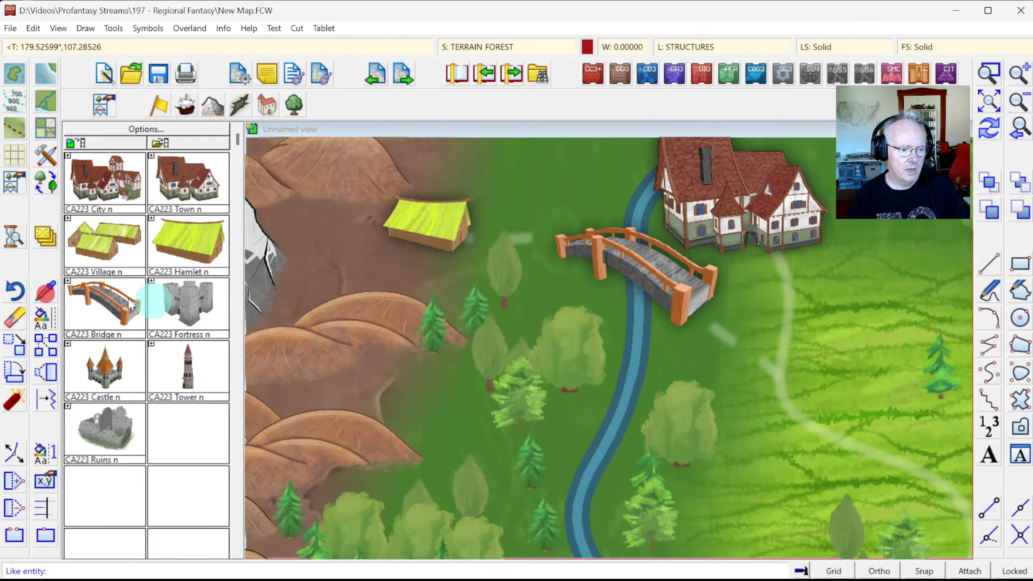
{"action": "left_click", "coordinate": [715, 335]}
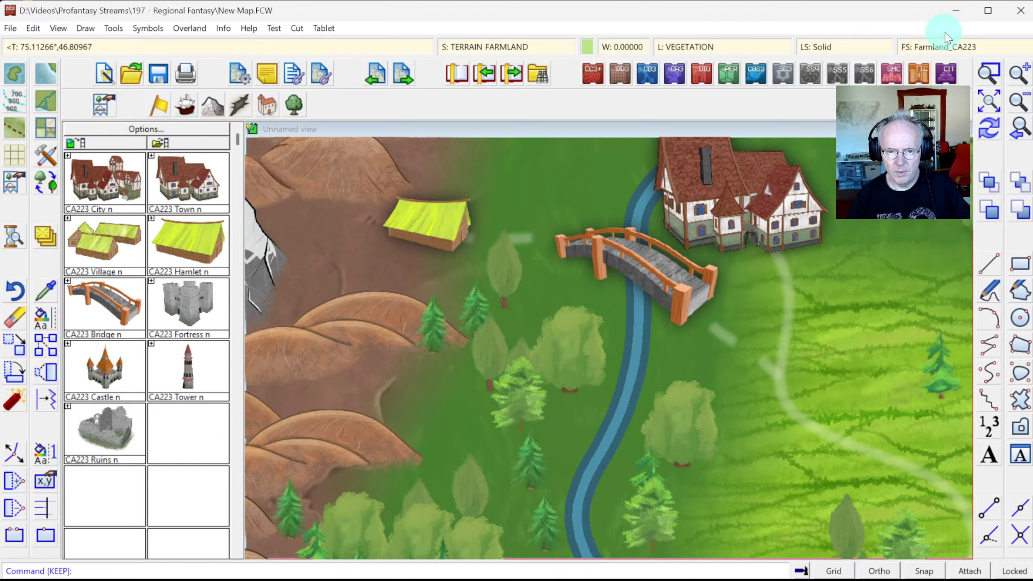
{"action": "right_click", "coordinate": [770, 318]}
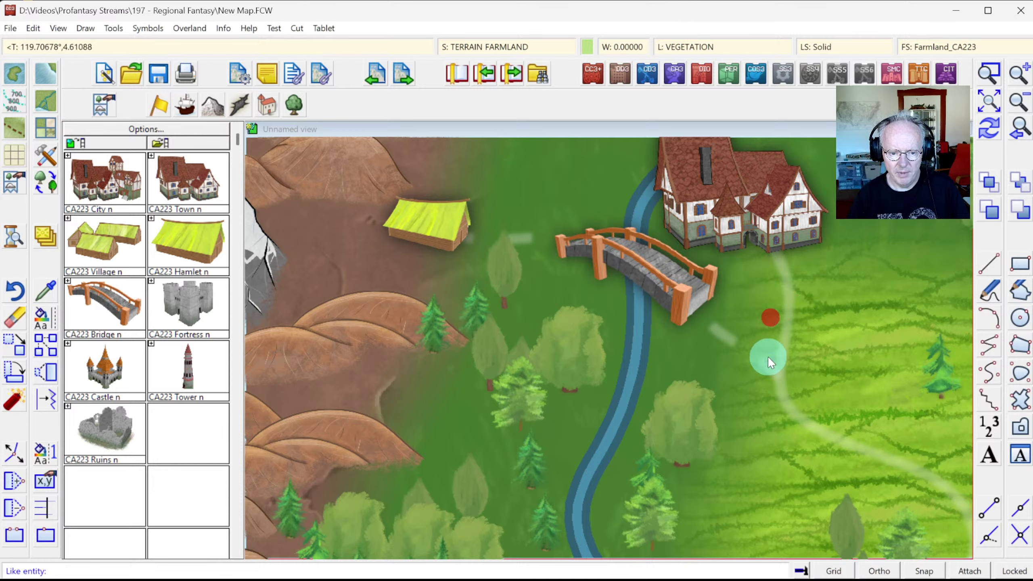
{"action": "left_click", "coordinate": [760, 356]}
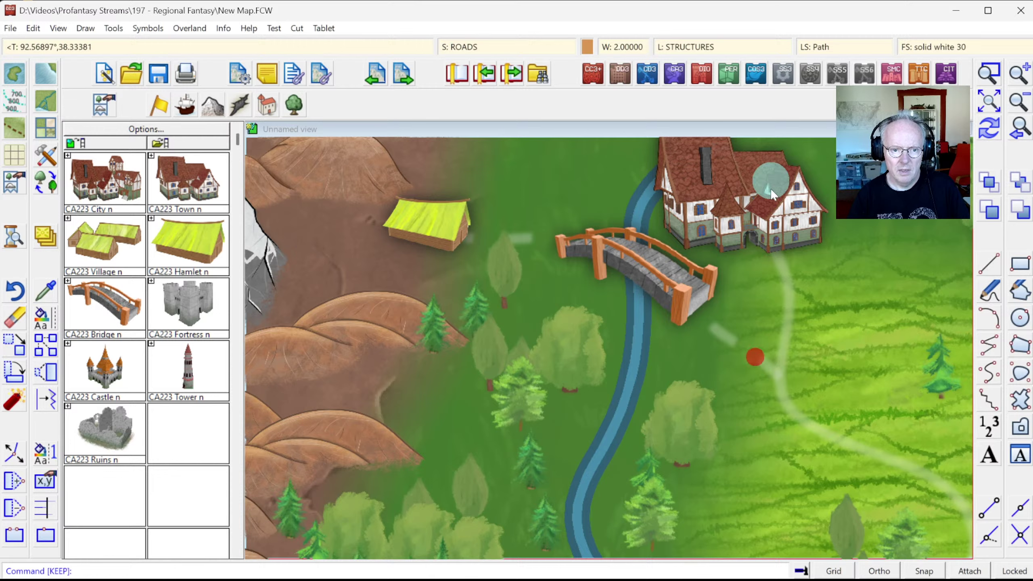
Step: Set the pattern length of the Path line style to 4 and apply it
{"action": "left_click", "coordinate": [817, 47]}
{"action": "left_click", "coordinate": [581, 289]}
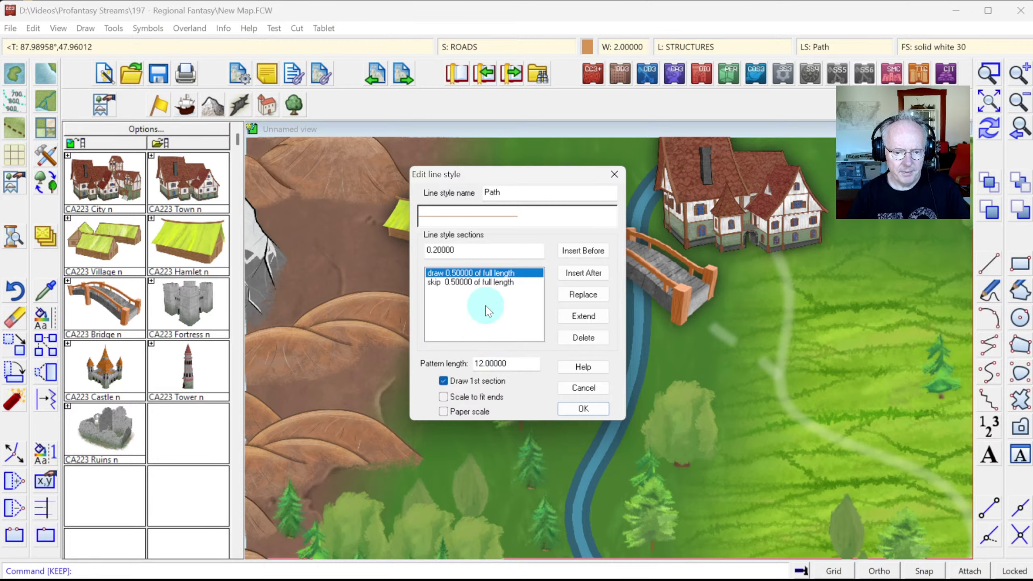
{"action": "double_click", "coordinate": [482, 363]}
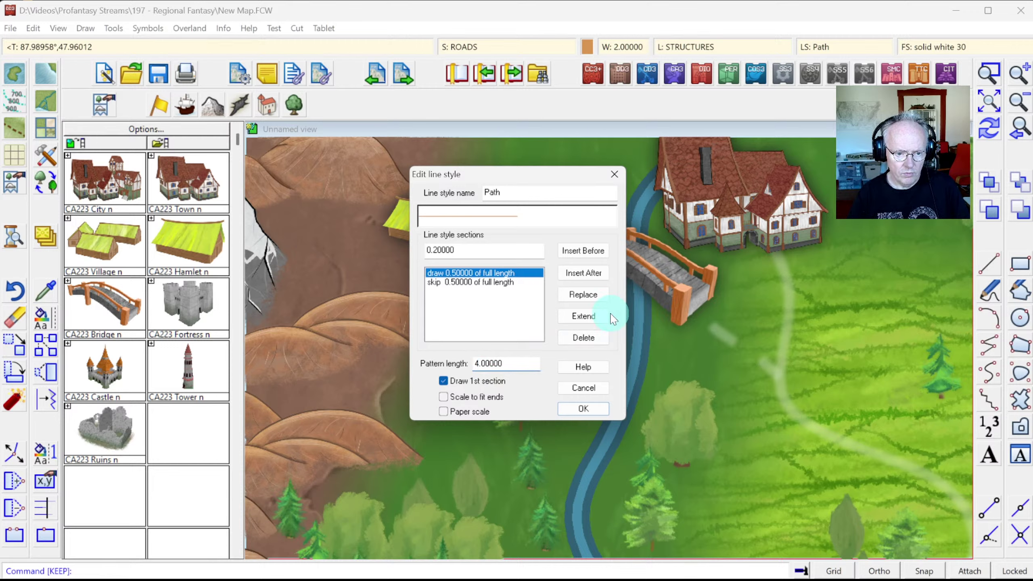
{"action": "left_click", "coordinate": [588, 405]}
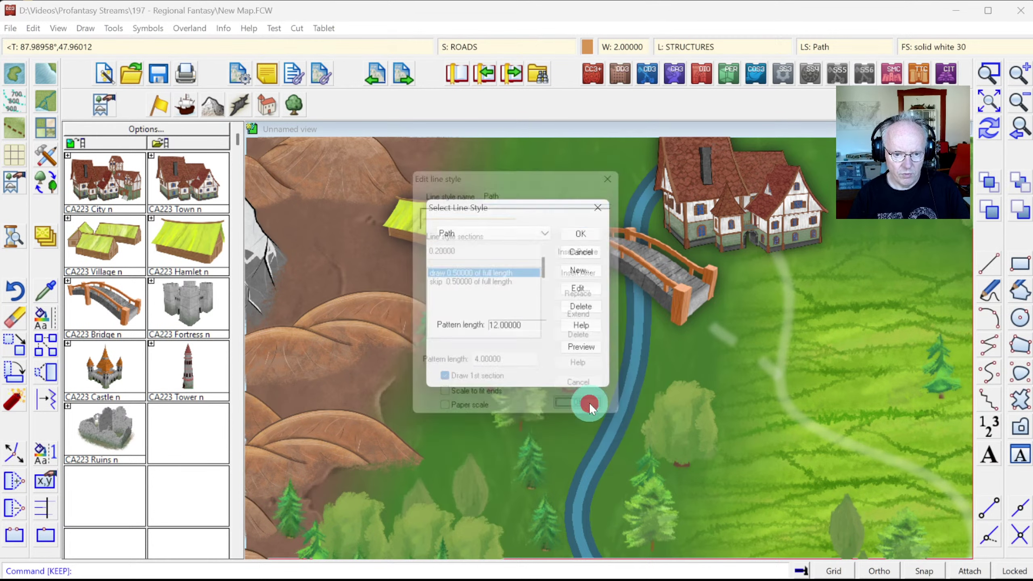
{"action": "left_click", "coordinate": [580, 233]}
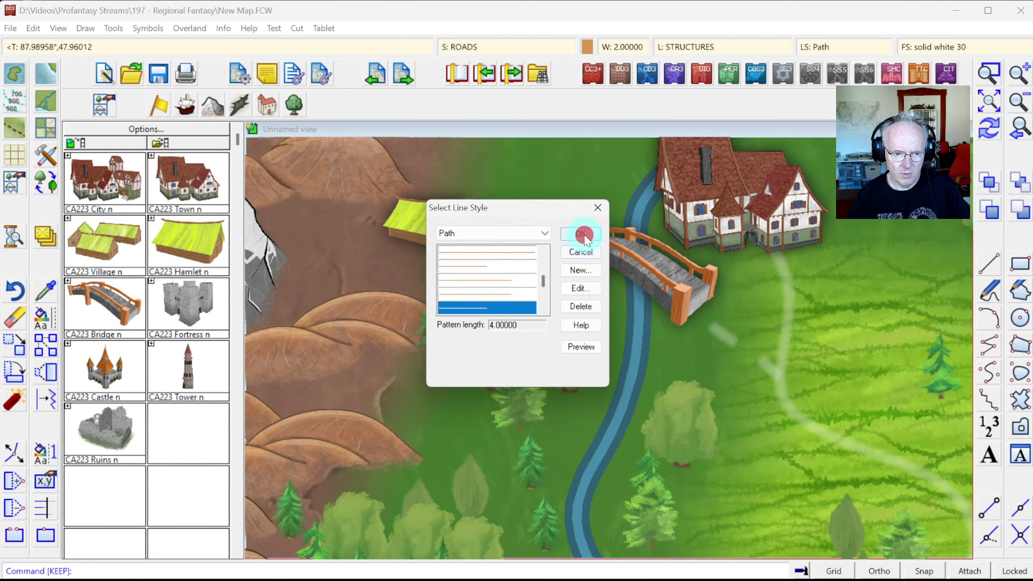
{"action": "left_click", "coordinate": [789, 351]}
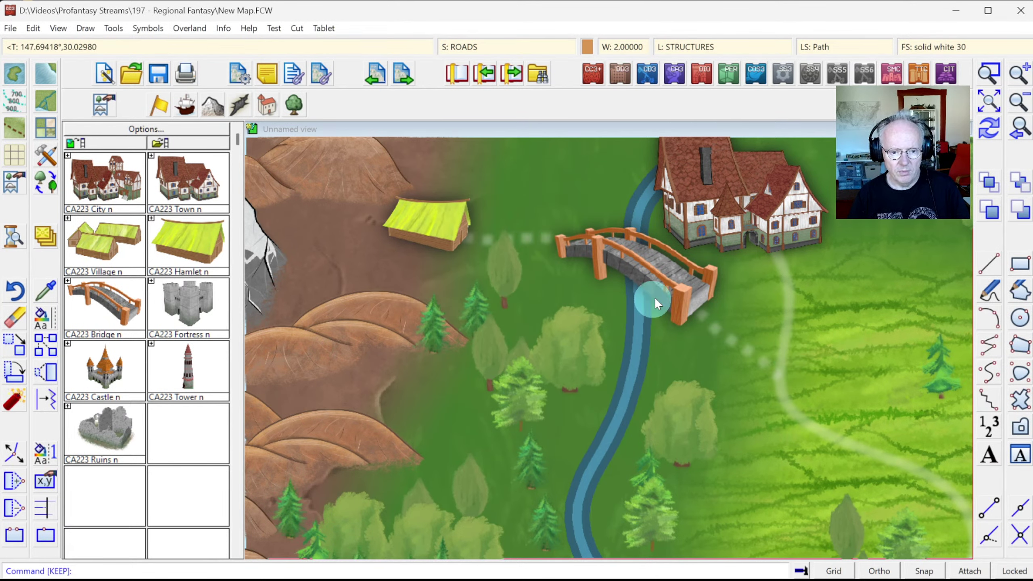
{"action": "left_click", "coordinate": [782, 369]}
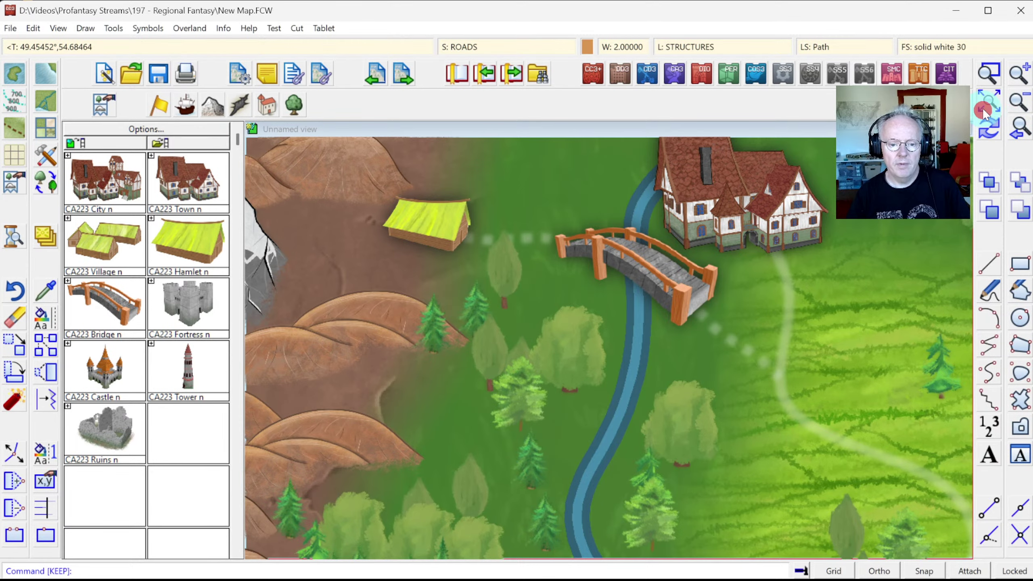
Step: Draw a Road, Path line from the road north of the castle city, curving around its east side to the river
{"action": "left_click", "coordinate": [984, 110]}
{"action": "left_click", "coordinate": [988, 74]}
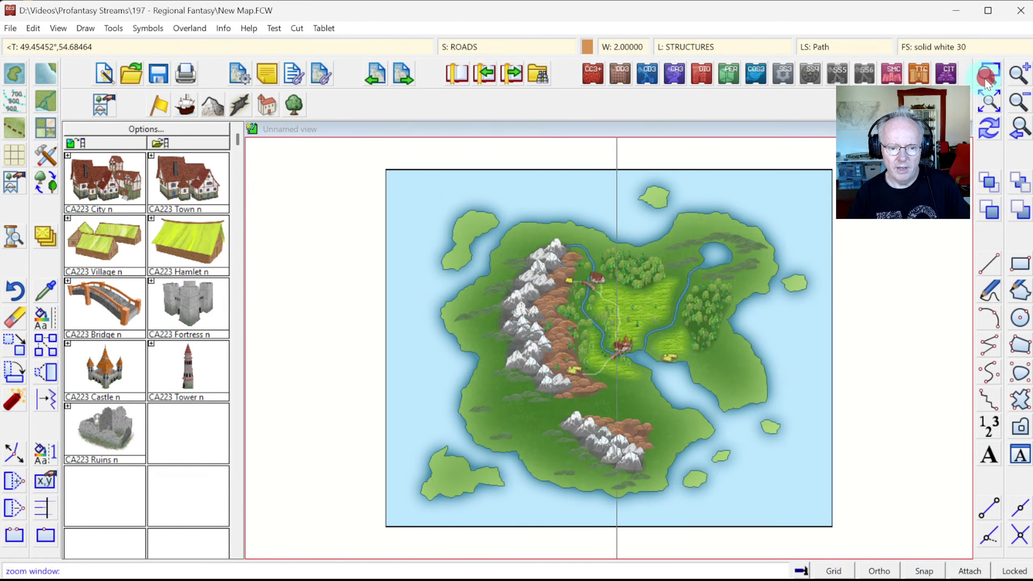
{"action": "left_click", "coordinate": [548, 333]}
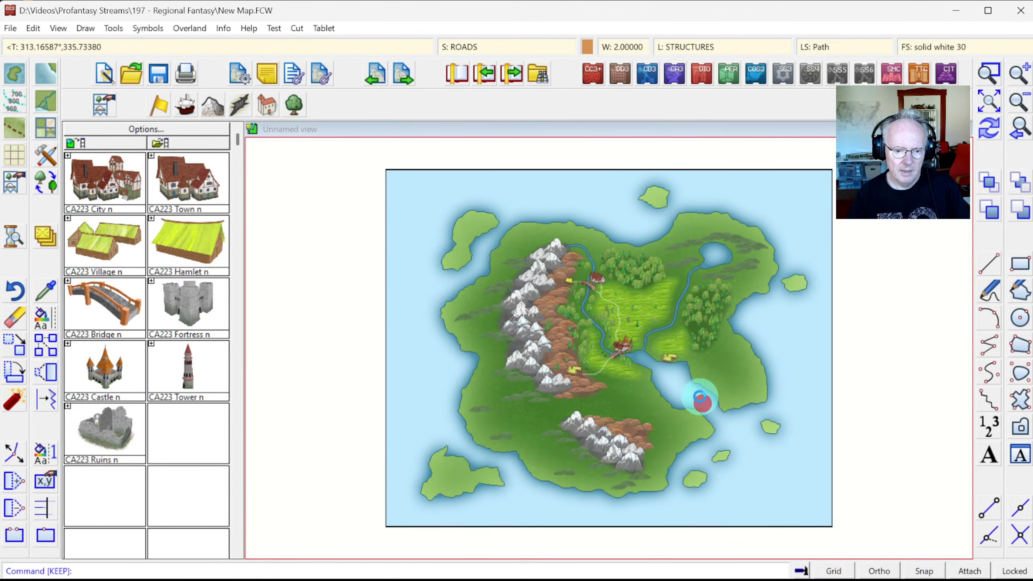
{"action": "left_click", "coordinate": [701, 403]}
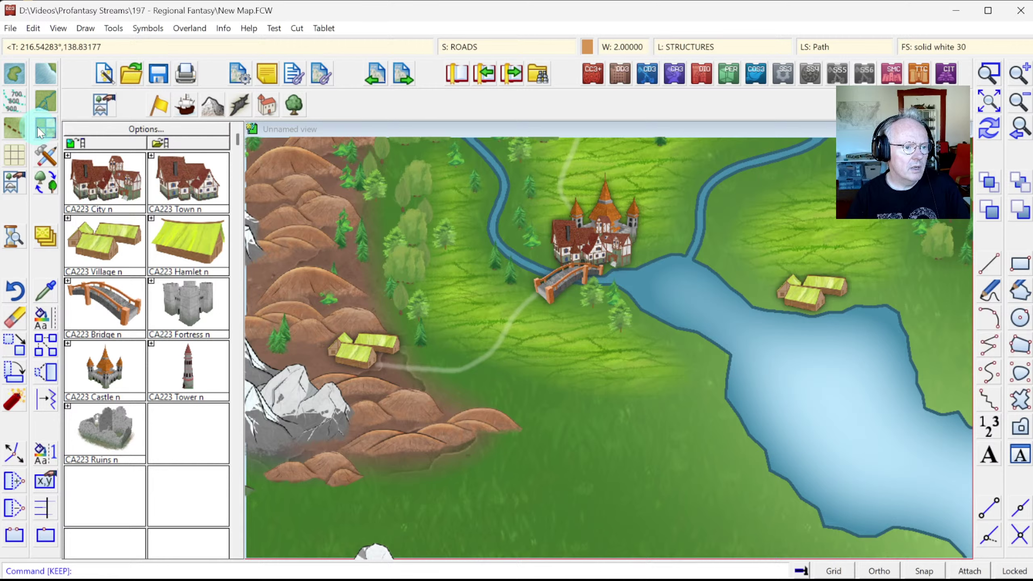
{"action": "left_click", "coordinate": [16, 129]}
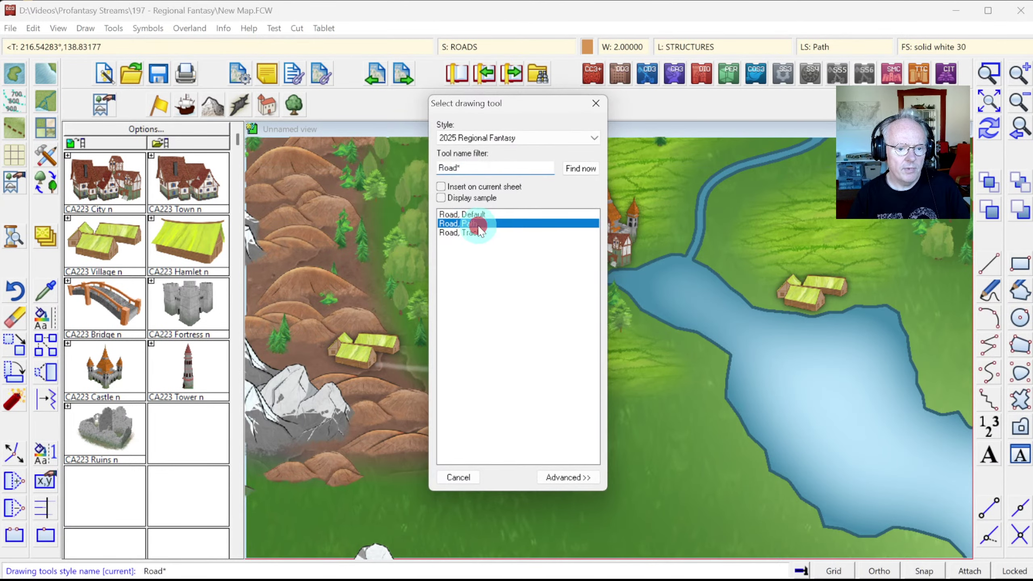
{"action": "double_click", "coordinate": [477, 223]}
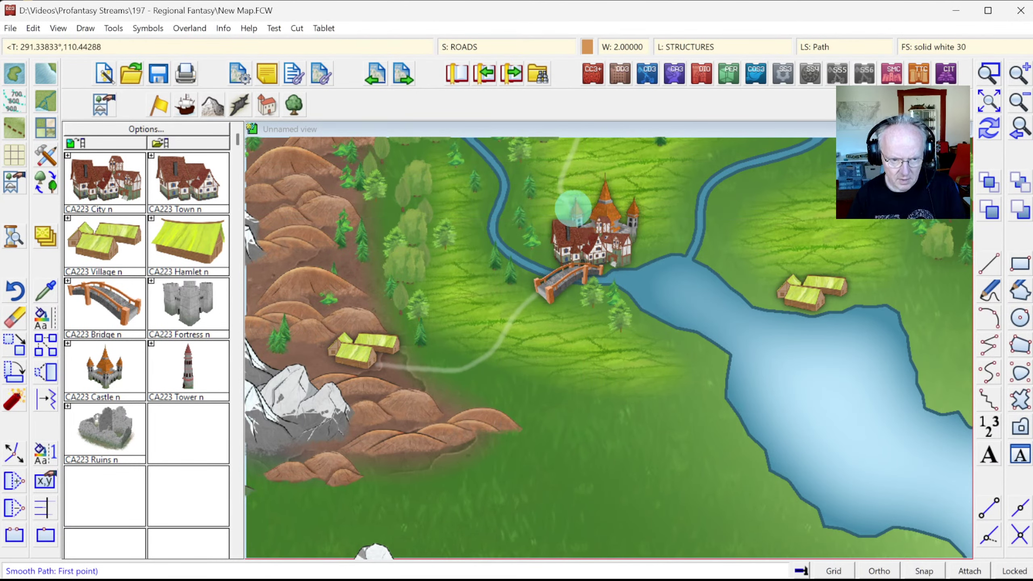
{"action": "left_click", "coordinate": [560, 197]}
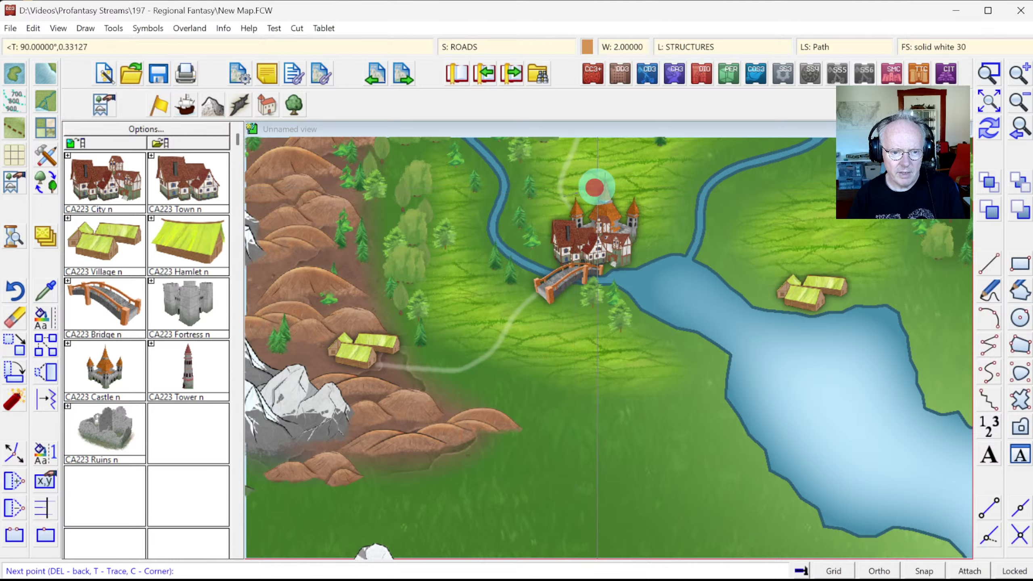
{"action": "left_click", "coordinate": [673, 232]}
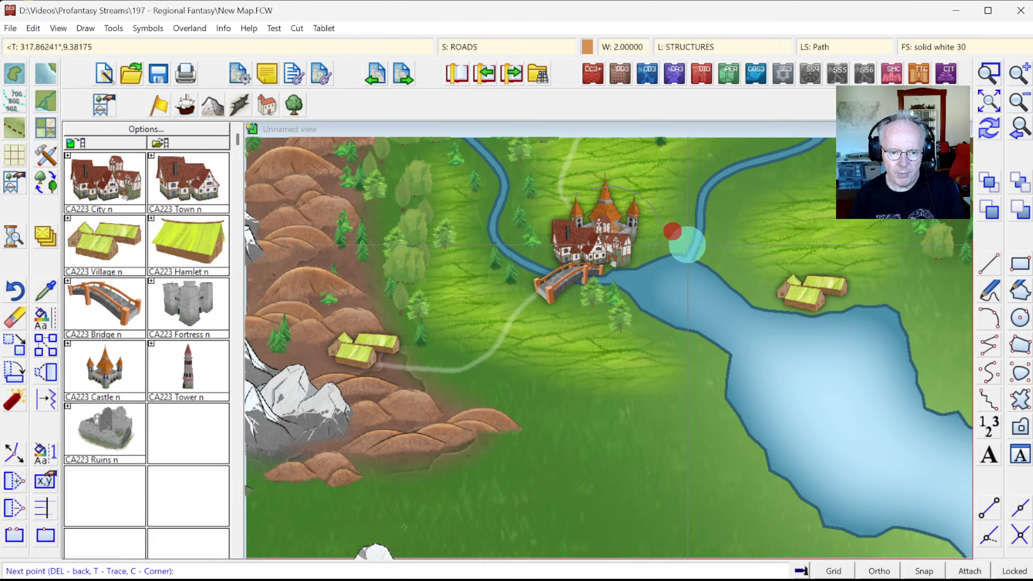
{"action": "right_click", "coordinate": [692, 247]}
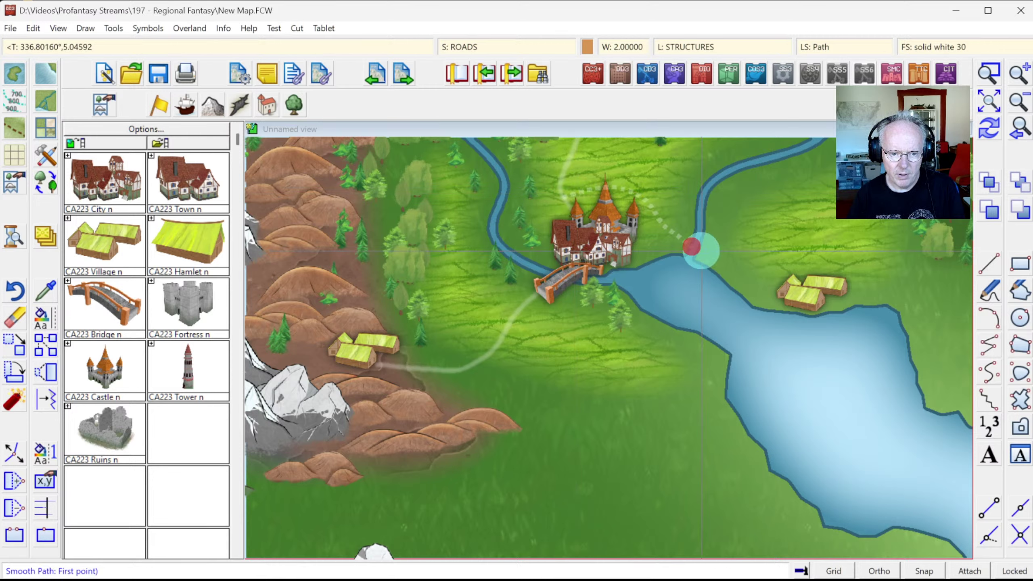
Step: Continue the dashed path from the river's east bank southeast to the village beside the bay
{"action": "left_click", "coordinate": [710, 251]}
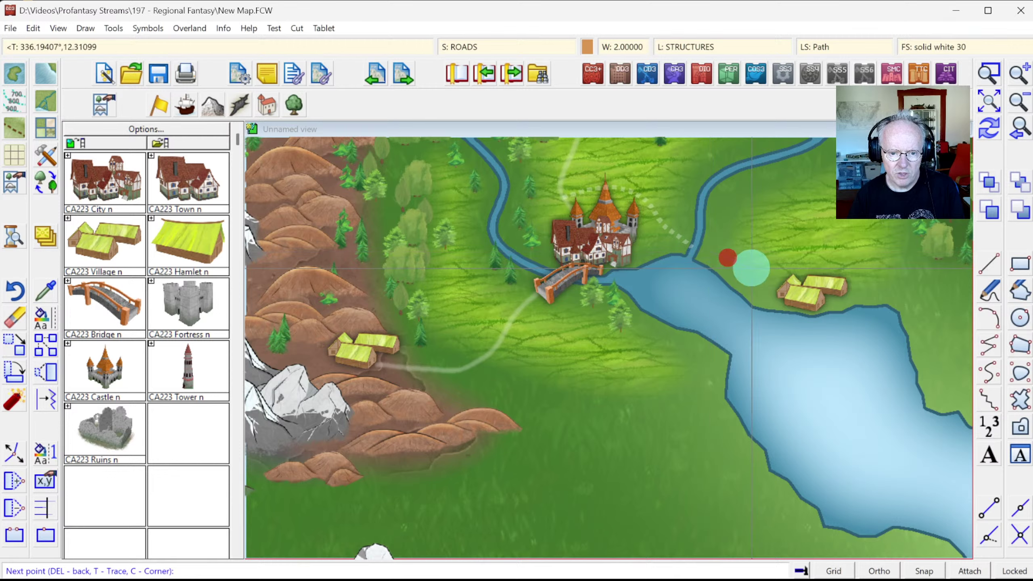
{"action": "left_click", "coordinate": [789, 296]}
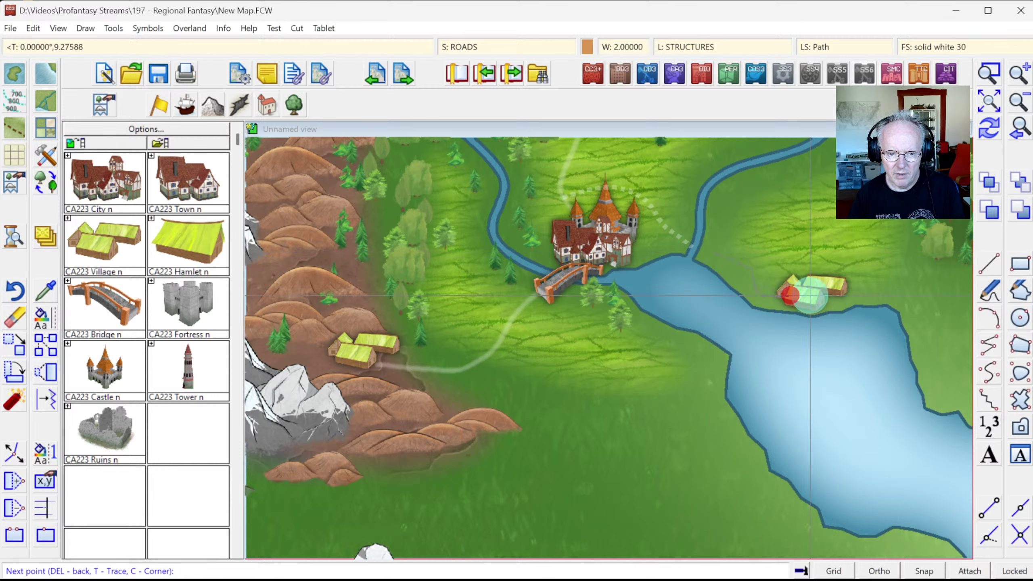
{"action": "right_click", "coordinate": [809, 295]}
{"action": "right_click", "coordinate": [747, 224]}
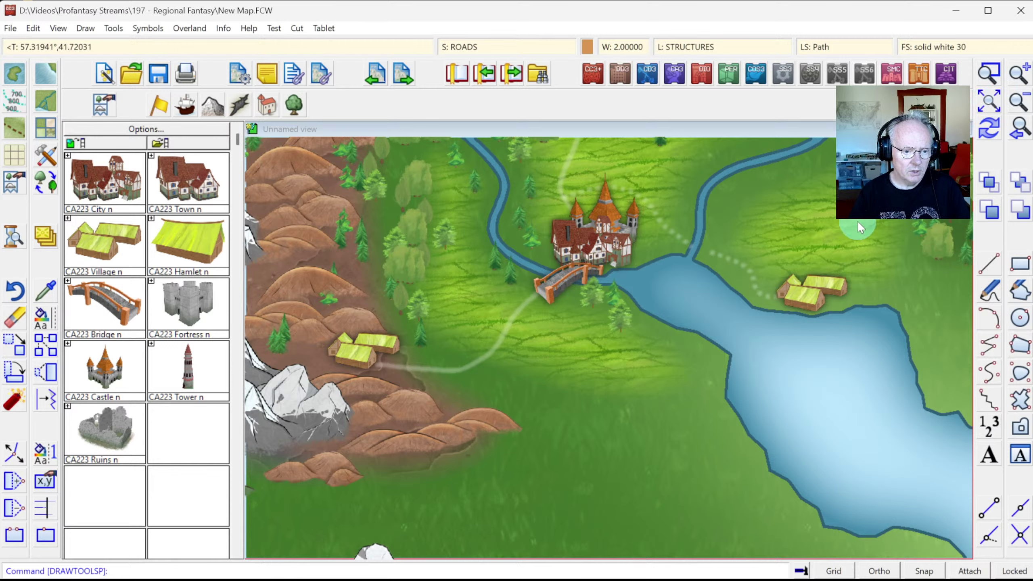
Step: Load the mountain symbols and make the properties of the green hills beside the southern mountains the current drawing properties
{"action": "left_click", "coordinate": [987, 92]}
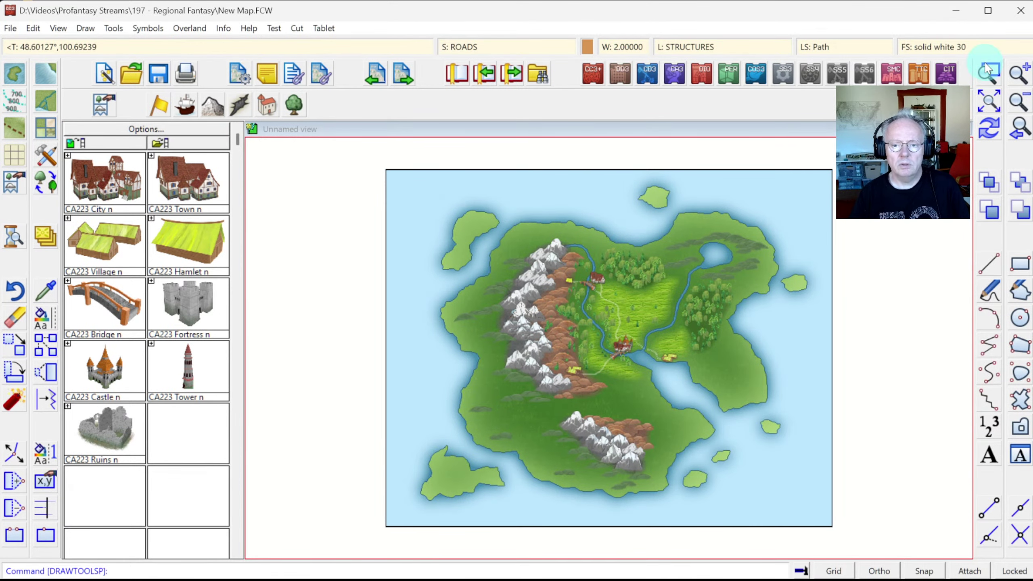
{"action": "left_click", "coordinate": [989, 74]}
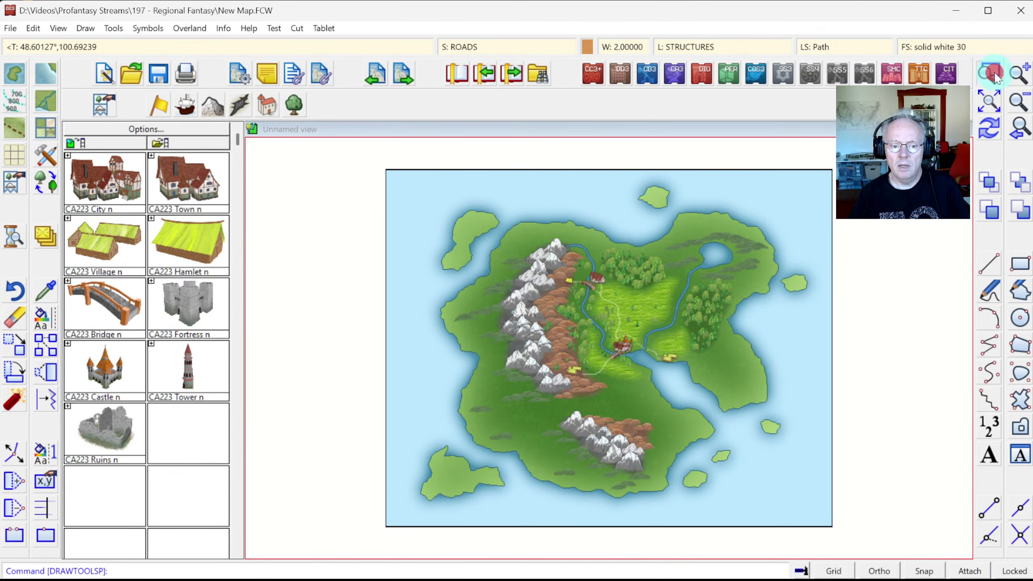
{"action": "right_click", "coordinate": [772, 456]}
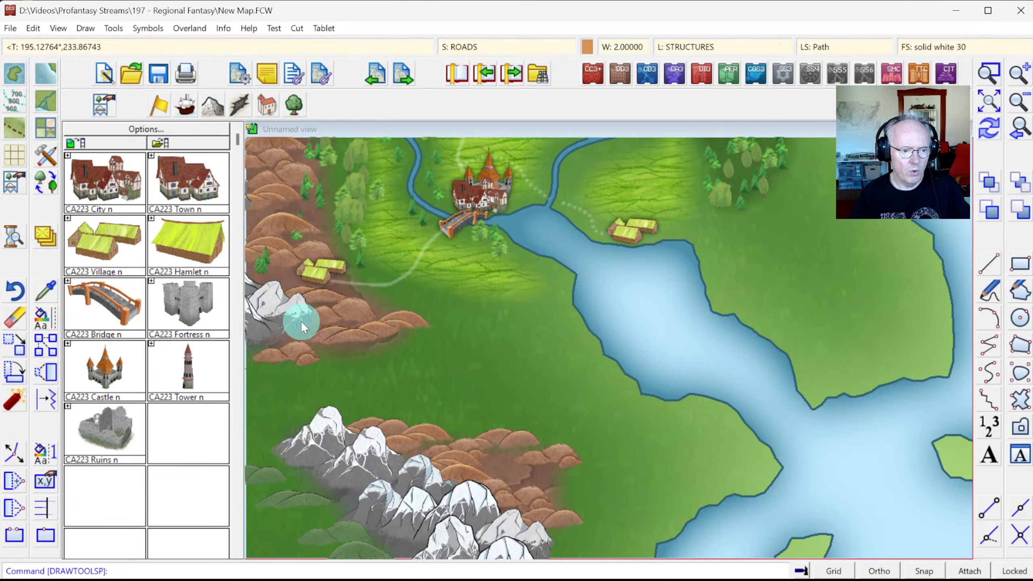
{"action": "left_click", "coordinate": [267, 112]}
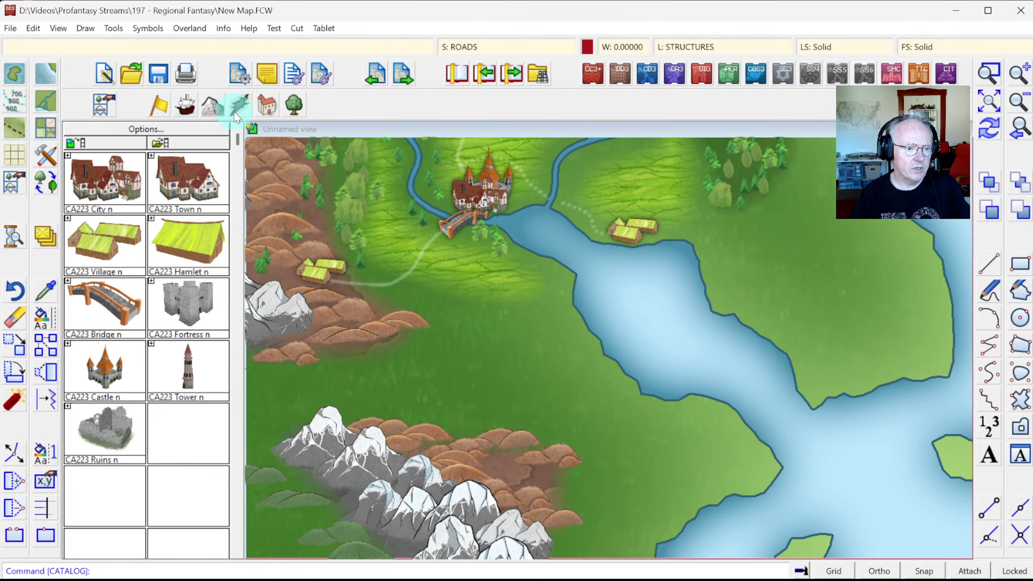
{"action": "left_click", "coordinate": [209, 109]}
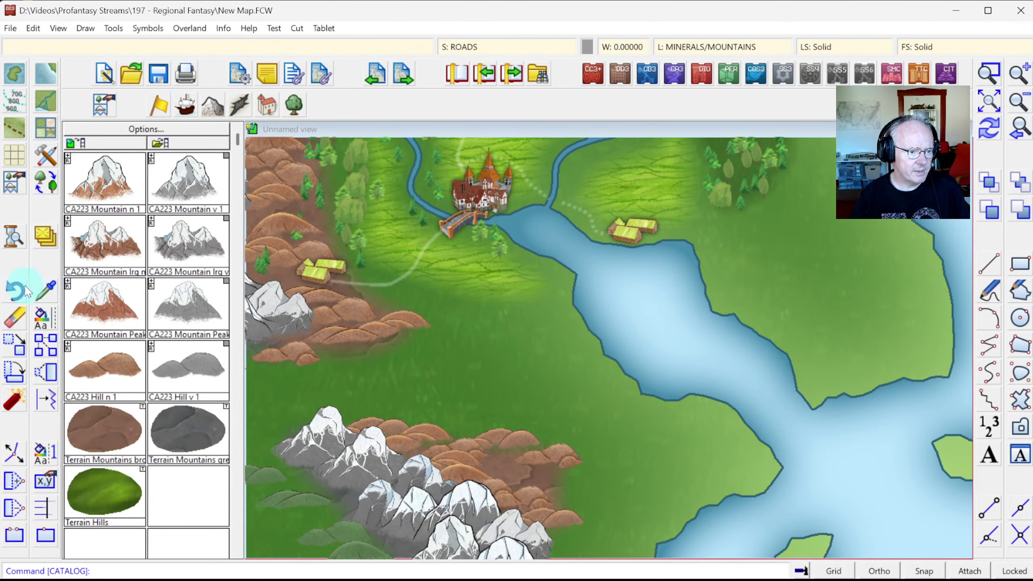
{"action": "left_click", "coordinate": [46, 290]}
{"action": "left_click", "coordinate": [312, 530]}
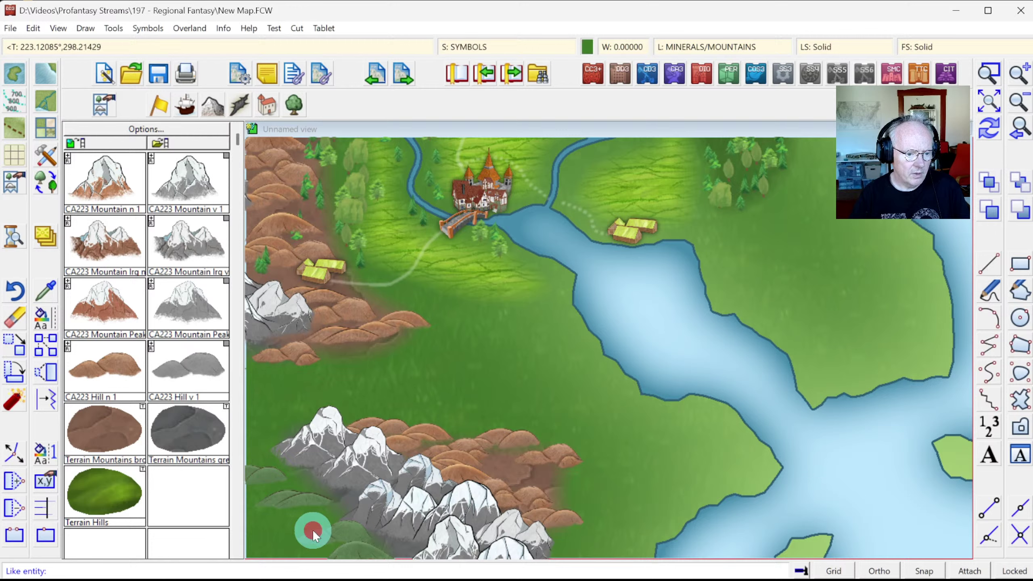
Step: Place groups of green CA223 Hill v 1 symbols down the eastern peninsula to its southern tip
{"action": "left_click", "coordinate": [195, 402]}
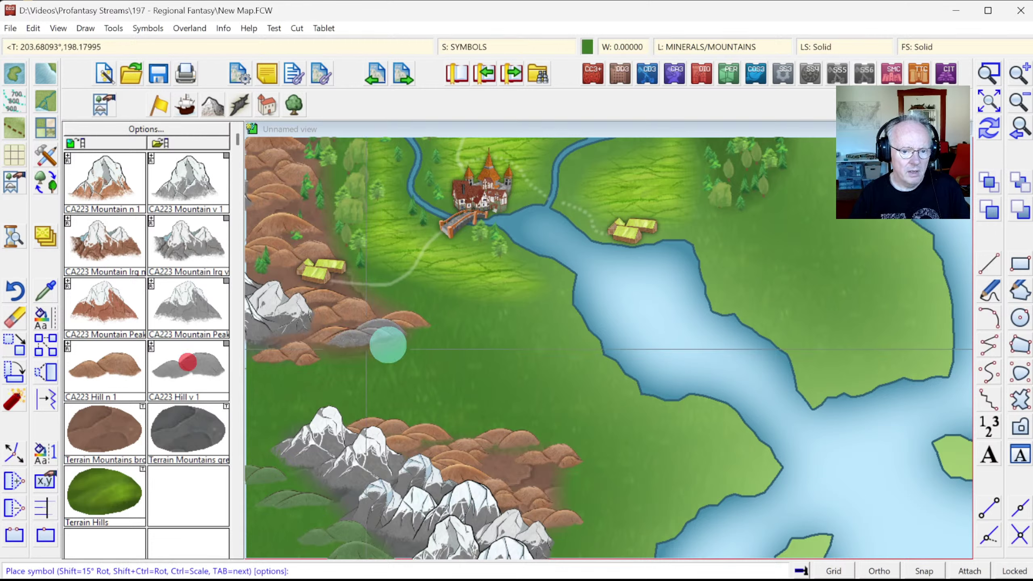
{"action": "left_click", "coordinate": [826, 214]}
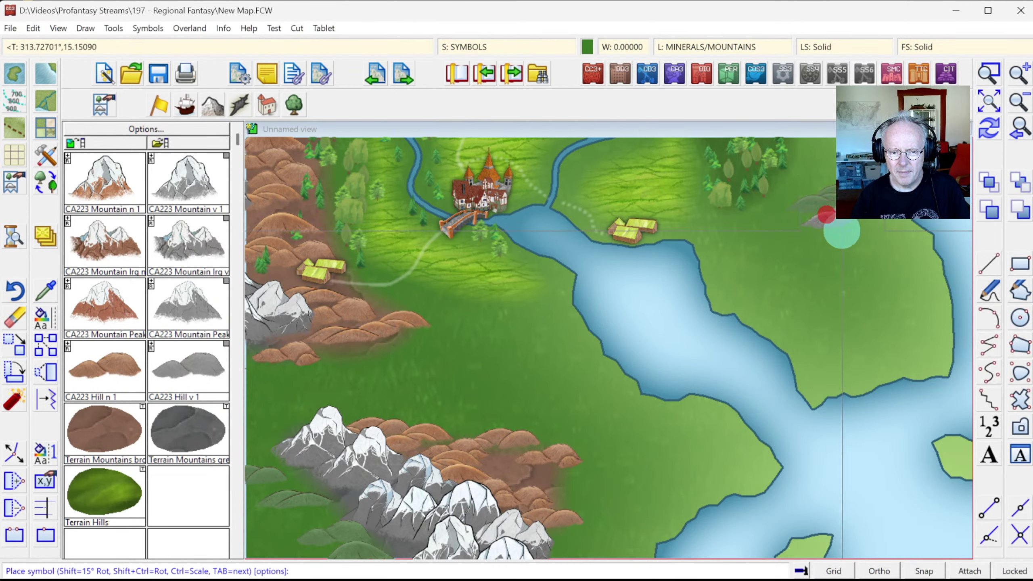
{"action": "left_click", "coordinate": [812, 245]}
{"action": "left_click", "coordinate": [876, 282]}
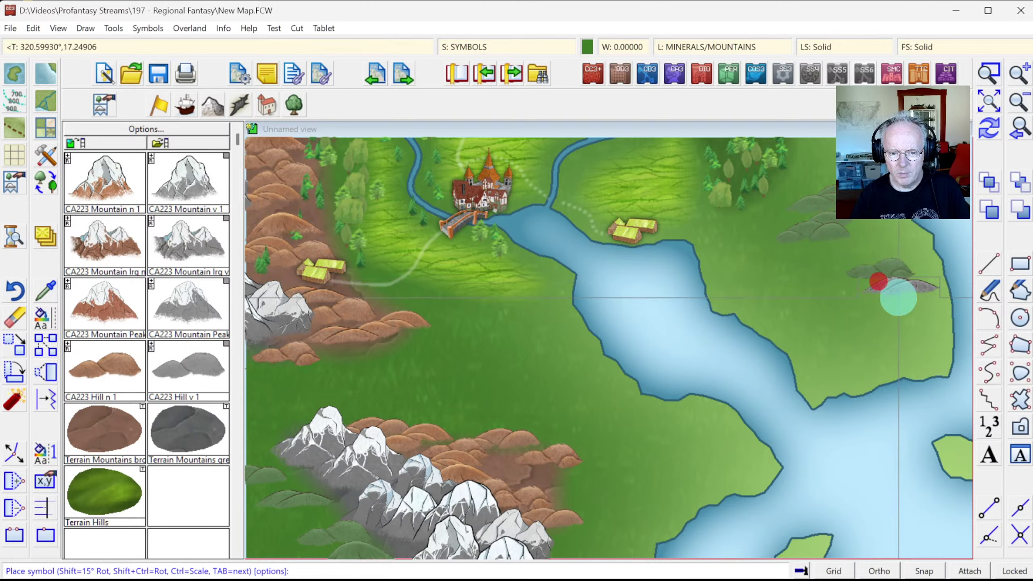
{"action": "left_click", "coordinate": [888, 291]}
{"action": "left_click", "coordinate": [861, 309]}
{"action": "left_click", "coordinate": [893, 355]}
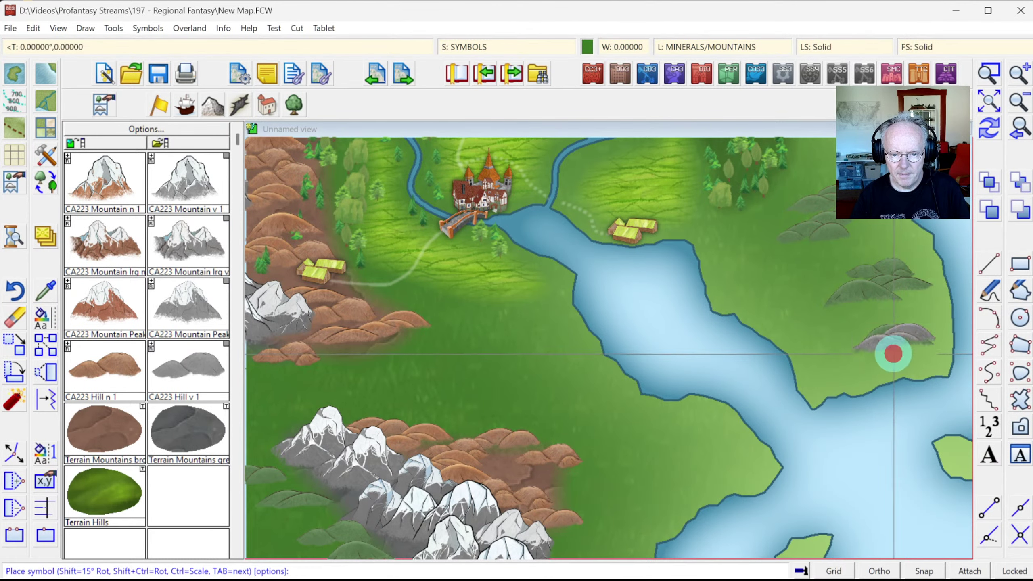
{"action": "left_click", "coordinate": [858, 370]}
{"action": "left_click", "coordinate": [842, 387]}
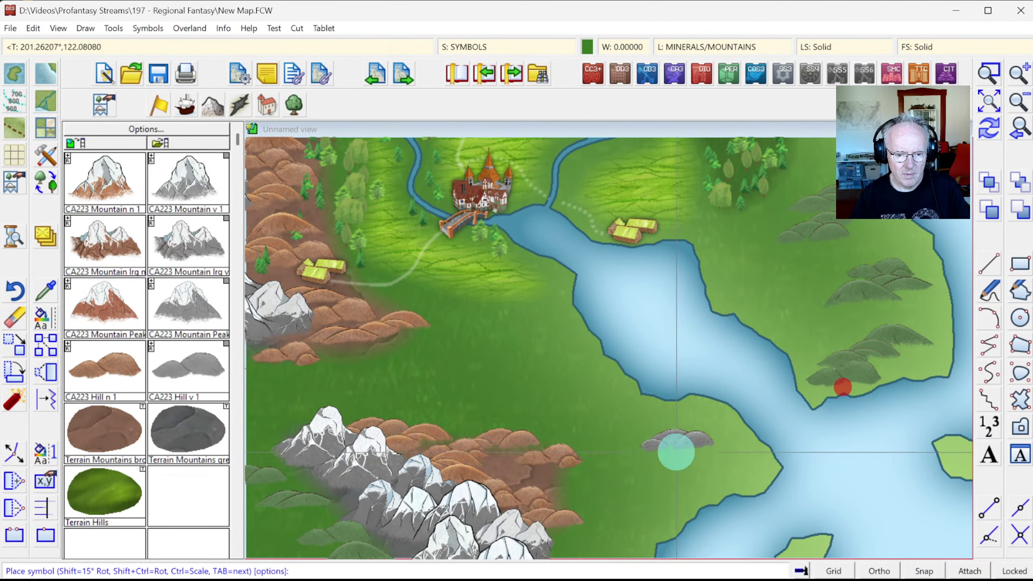
Step: Place more green hills on the headland south of the bay, east of the southern mountains
{"action": "left_click", "coordinate": [676, 427]}
{"action": "left_click", "coordinate": [685, 429]}
{"action": "left_click", "coordinate": [696, 453]}
{"action": "left_click", "coordinate": [718, 471]}
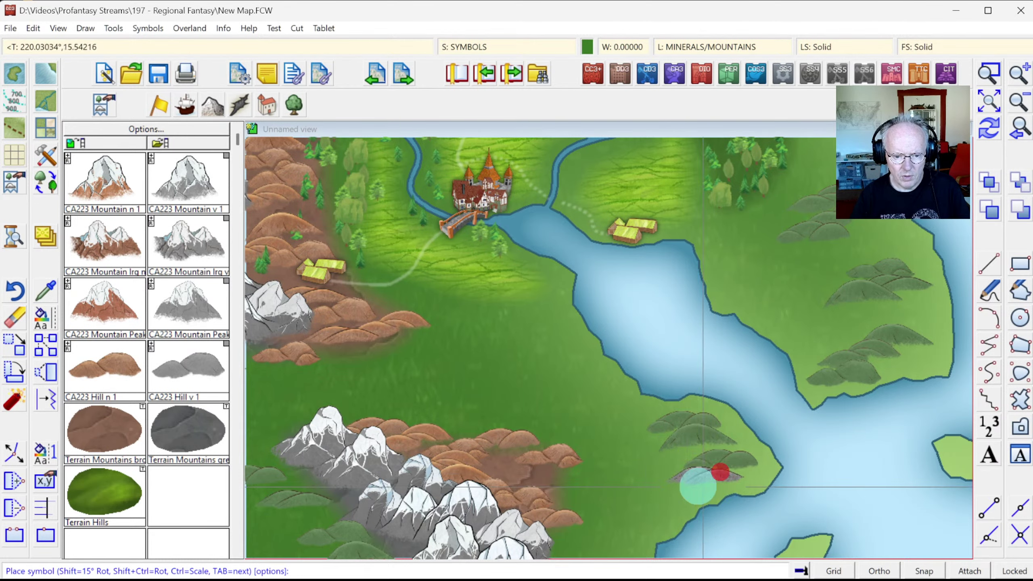
{"action": "left_click", "coordinate": [686, 486]}
Step: Draw a Terrain Forest Deciduous area on the eastern peninsula, running south from the existing forest along the west side of the green hills
{"action": "left_click", "coordinate": [293, 105]}
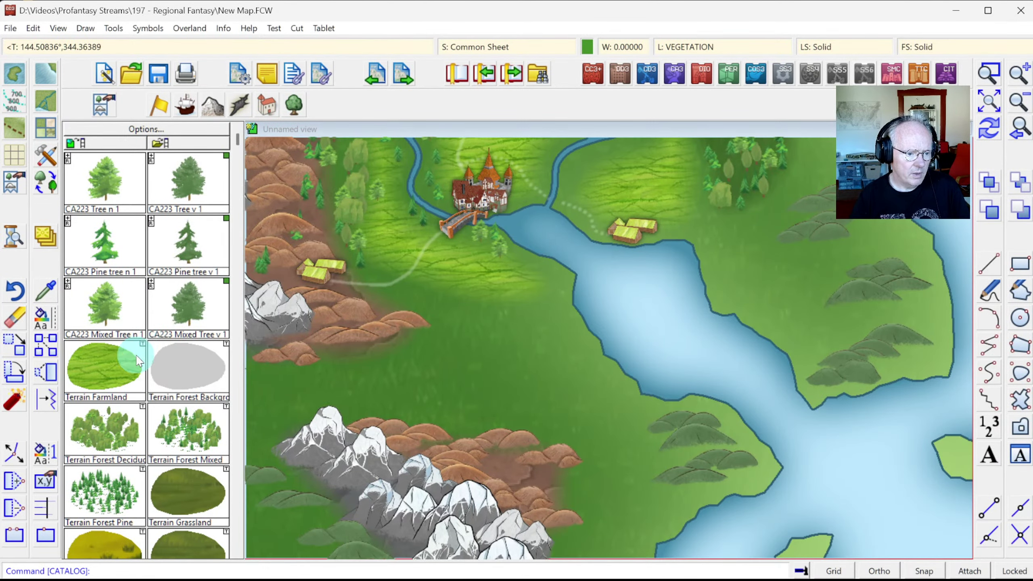
{"action": "left_click", "coordinate": [109, 490]}
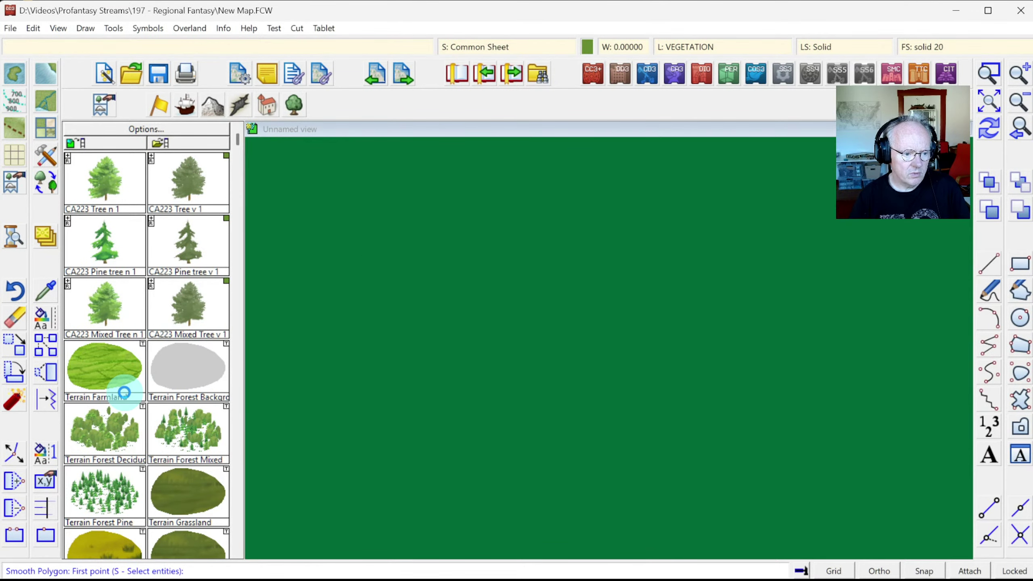
{"action": "left_click", "coordinate": [97, 445]}
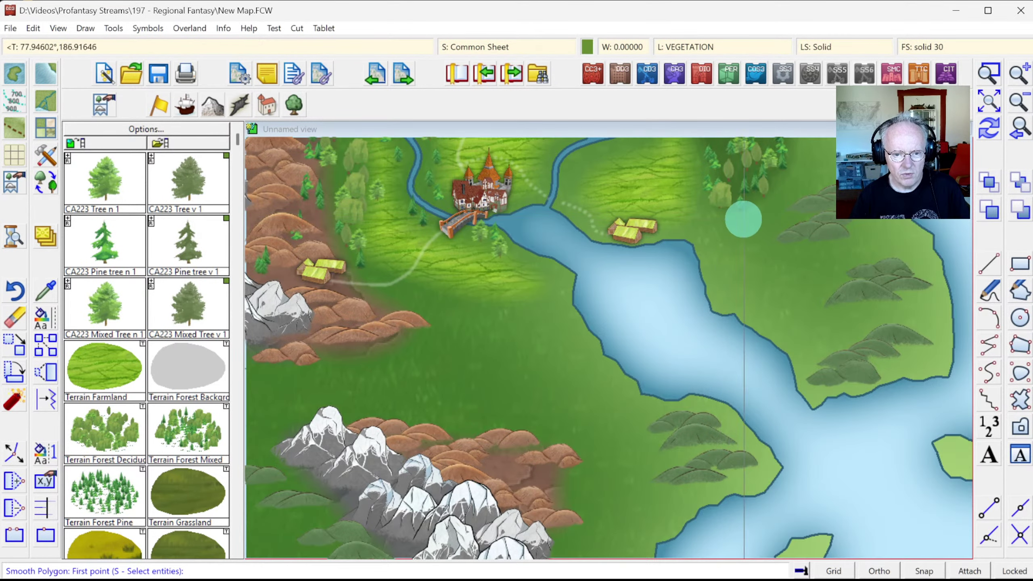
{"action": "left_click", "coordinate": [744, 217]}
{"action": "left_click", "coordinate": [708, 242]}
{"action": "left_click", "coordinate": [731, 276]}
{"action": "left_click", "coordinate": [762, 306]}
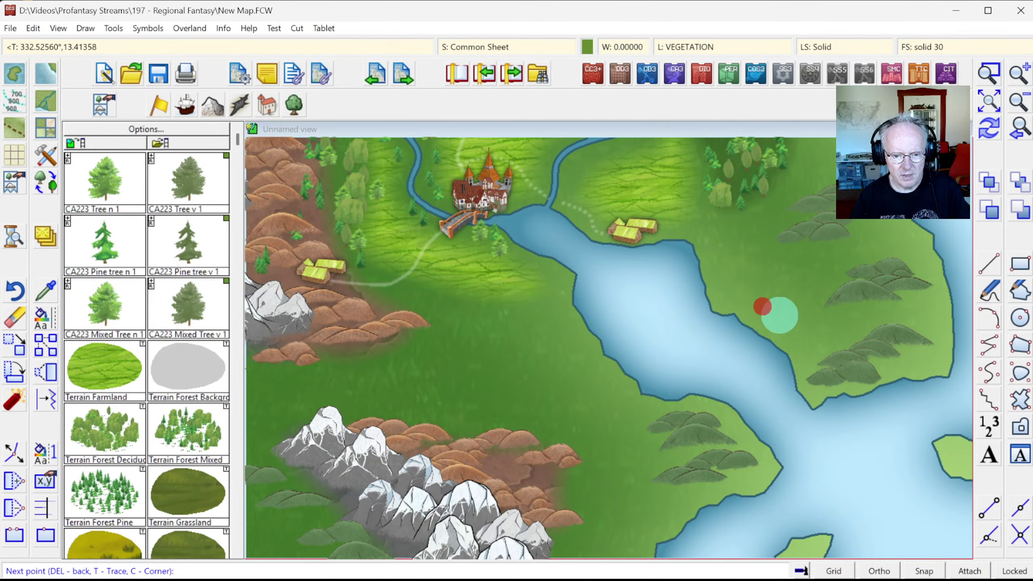
{"action": "left_click", "coordinate": [807, 351]}
{"action": "left_click", "coordinate": [846, 330]}
{"action": "left_click", "coordinate": [823, 278]}
{"action": "left_click", "coordinate": [798, 244]}
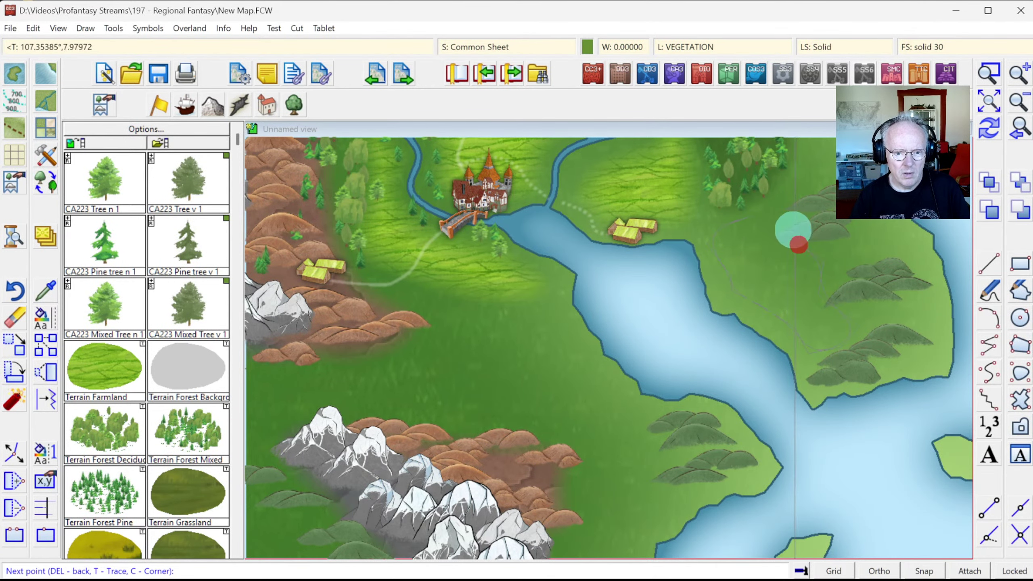
{"action": "left_click", "coordinate": [777, 210]}
{"action": "right_click", "coordinate": [776, 210]}
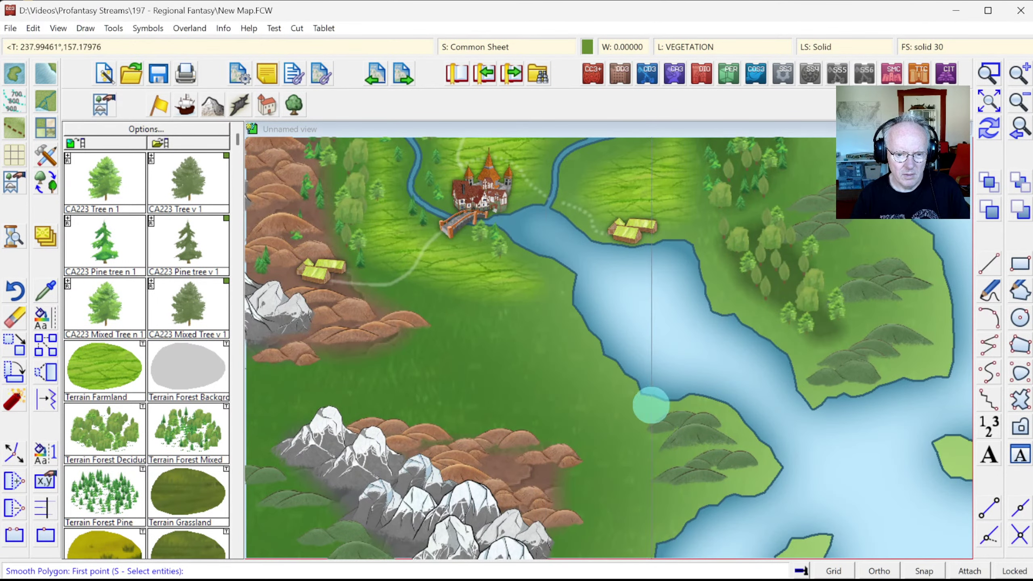
Step: Draw a second deciduous forest area between the southern mountains and the west shore of the bay
{"action": "left_click", "coordinate": [549, 318]}
{"action": "left_click", "coordinate": [500, 319]}
{"action": "left_click", "coordinate": [461, 345]}
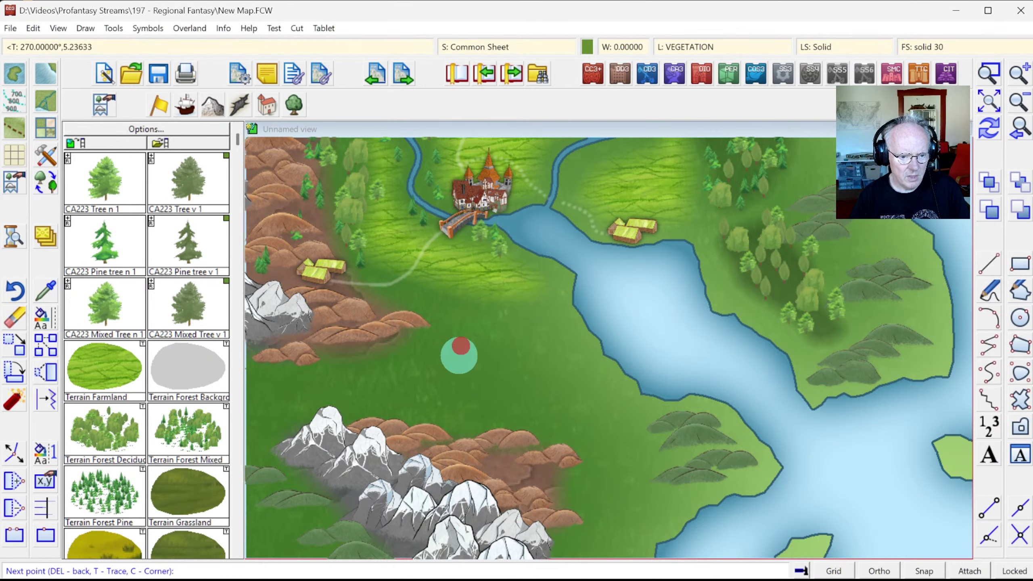
{"action": "left_click", "coordinate": [494, 398]}
{"action": "left_click", "coordinate": [567, 431]}
{"action": "left_click", "coordinate": [638, 438]}
{"action": "left_click", "coordinate": [610, 388]}
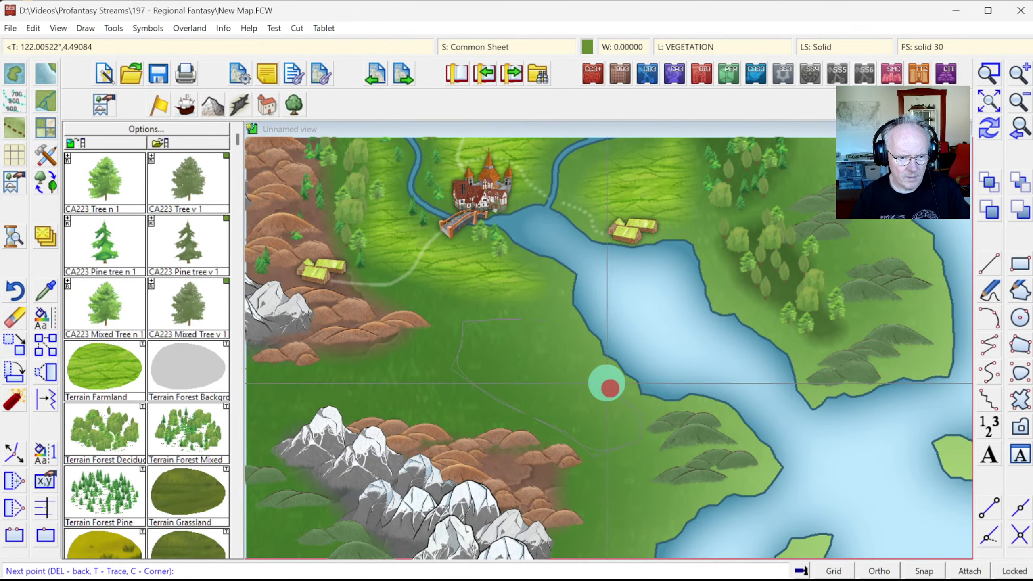
{"action": "left_click", "coordinate": [572, 334]}
{"action": "right_click", "coordinate": [571, 335]}
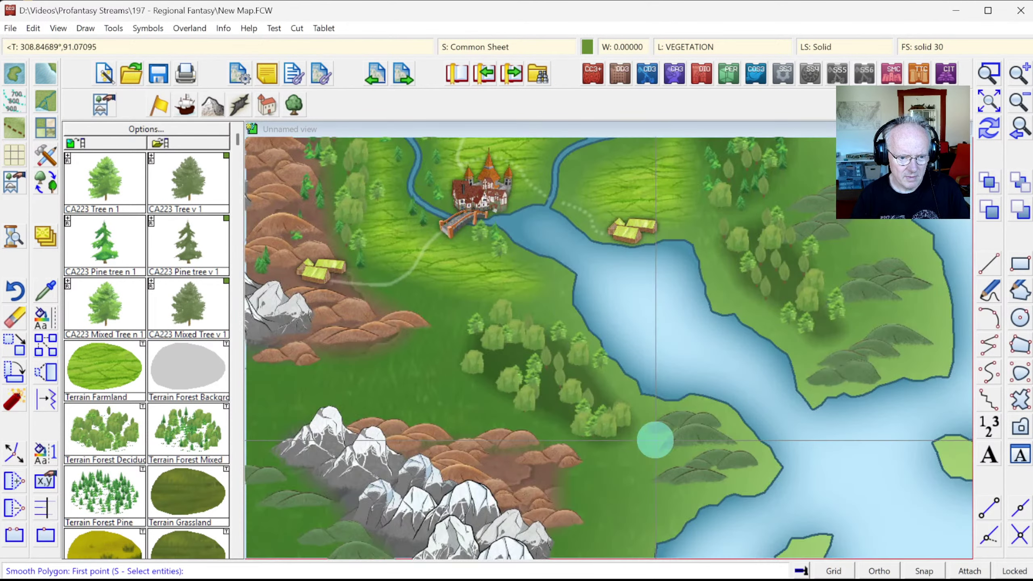
Step: Fill gaps in the forest west of the bay and the forest on the eastern peninsula with CA223 Tree n 1 symbols
{"action": "left_click", "coordinate": [83, 179]}
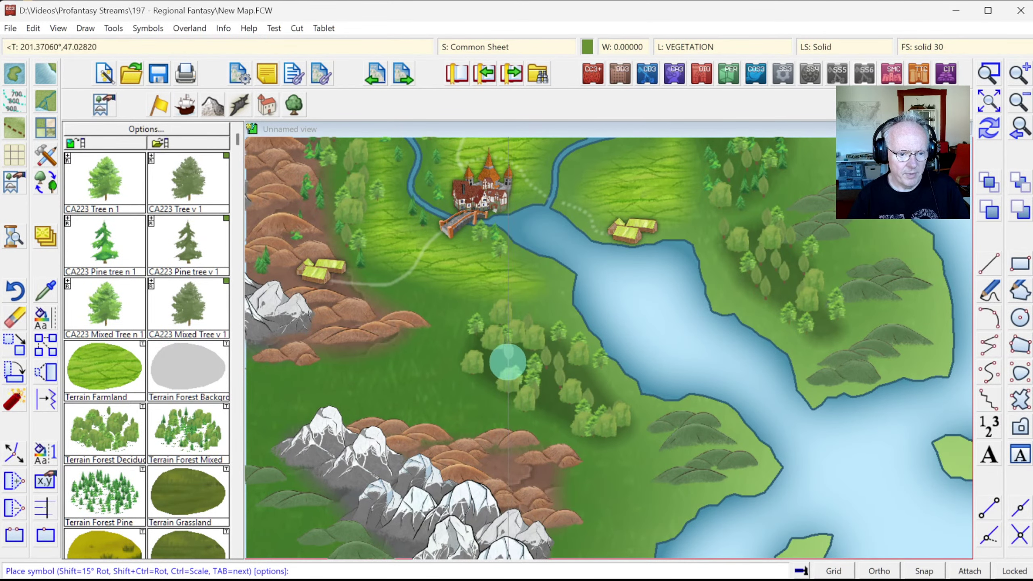
{"action": "left_click", "coordinate": [512, 361]}
{"action": "left_click", "coordinate": [499, 371]}
{"action": "left_click", "coordinate": [539, 397]}
{"action": "left_click", "coordinate": [555, 410]}
{"action": "left_click", "coordinate": [565, 418]}
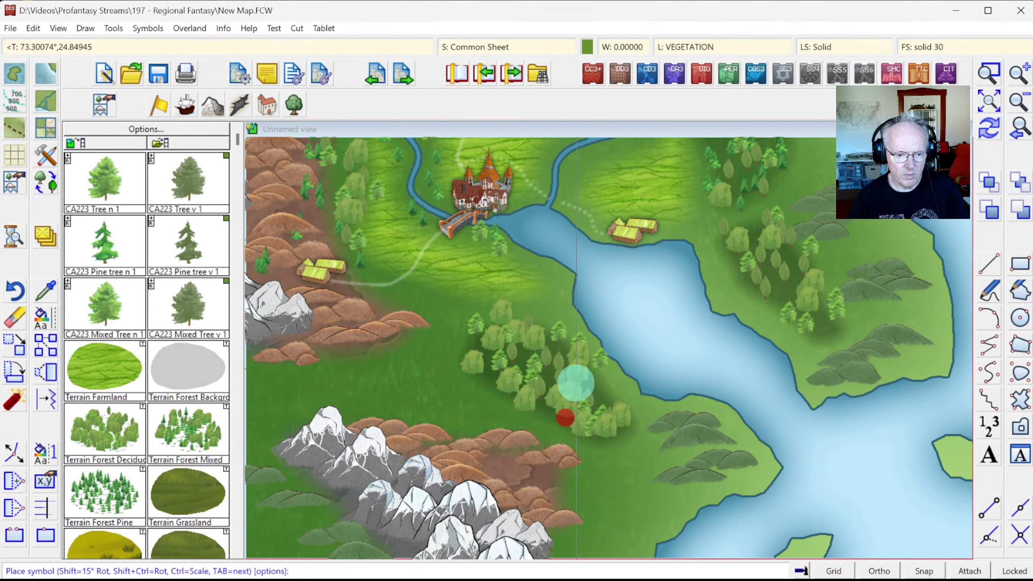
{"action": "left_click", "coordinate": [593, 398]}
{"action": "left_click", "coordinate": [777, 282]}
{"action": "left_click", "coordinate": [783, 308]}
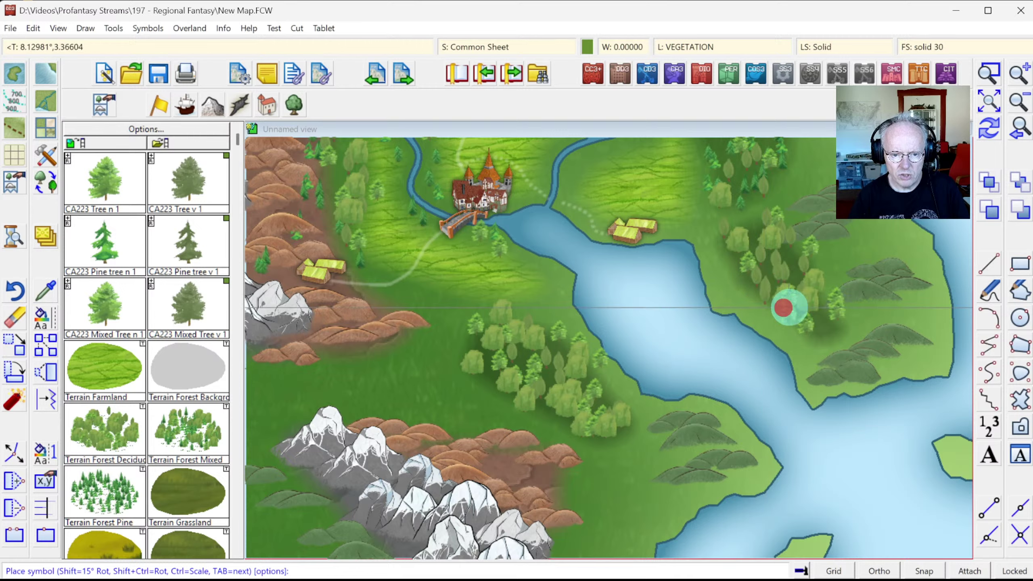
Step: Fill gaps in the southern part of the eastern peninsula's forest with more CA223 Tree n 1 symbols
{"action": "left_click", "coordinate": [795, 266]}
{"action": "left_click", "coordinate": [759, 268]}
{"action": "left_click", "coordinate": [750, 236]}
{"action": "left_click", "coordinate": [844, 333]}
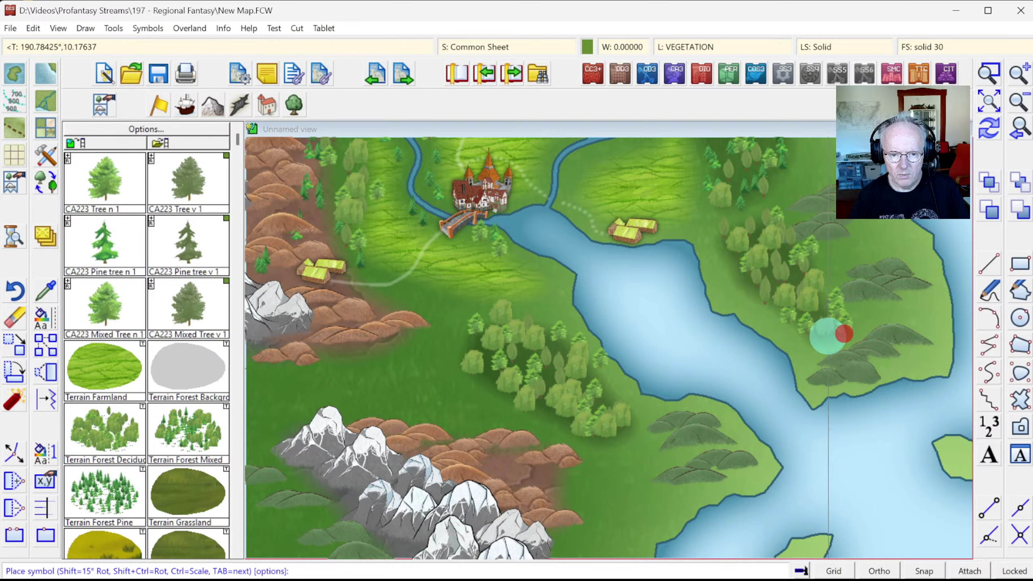
{"action": "left_click", "coordinate": [825, 239]}
{"action": "left_click", "coordinate": [825, 272]}
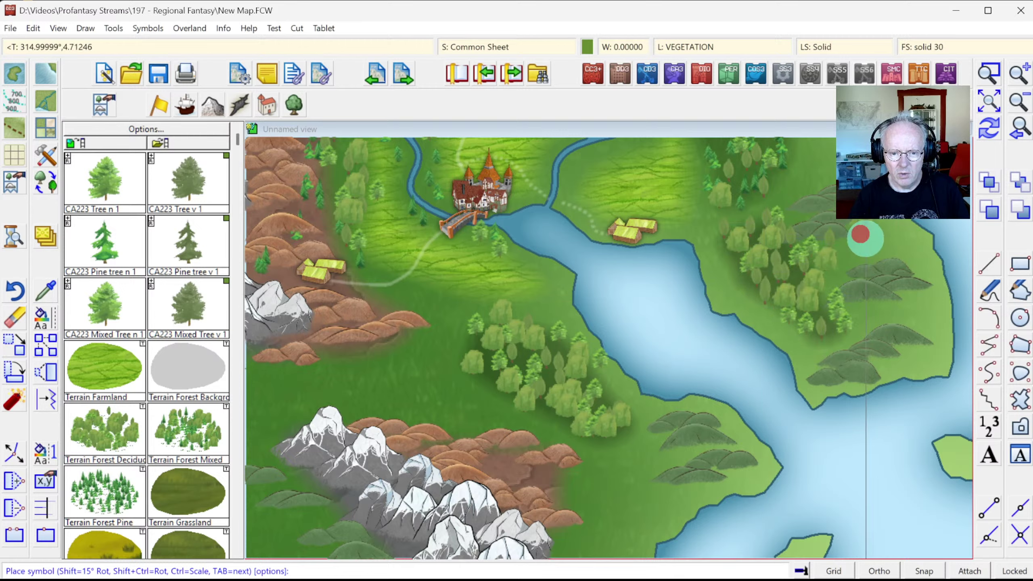
Step: Scatter single CA223 Tree n 1 symbols among the green hills on the eastern peninsula
{"action": "left_click", "coordinate": [892, 299]}
{"action": "left_click", "coordinate": [917, 305]}
{"action": "left_click", "coordinate": [898, 365]}
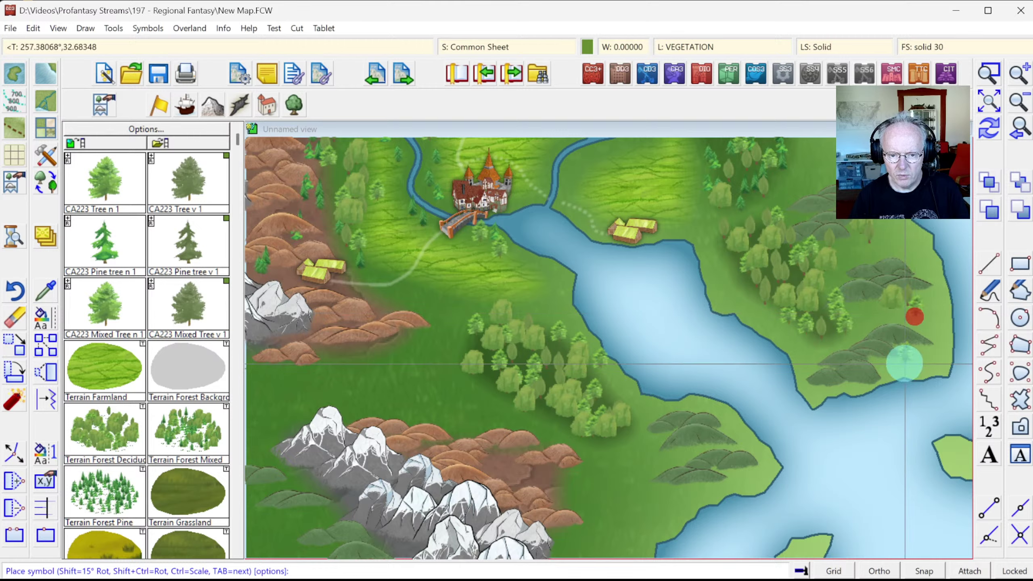
{"action": "left_click", "coordinate": [825, 386]}
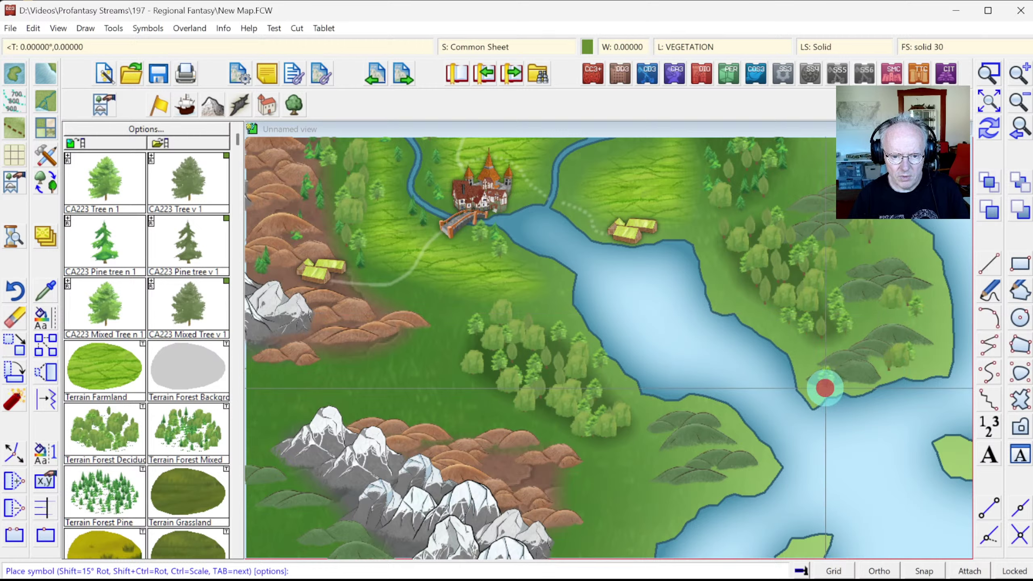
Step: Scatter CA223 Tree n 1 symbols around the green hills on the headland south of the bay
{"action": "left_click", "coordinate": [747, 482]}
{"action": "left_click", "coordinate": [693, 504]}
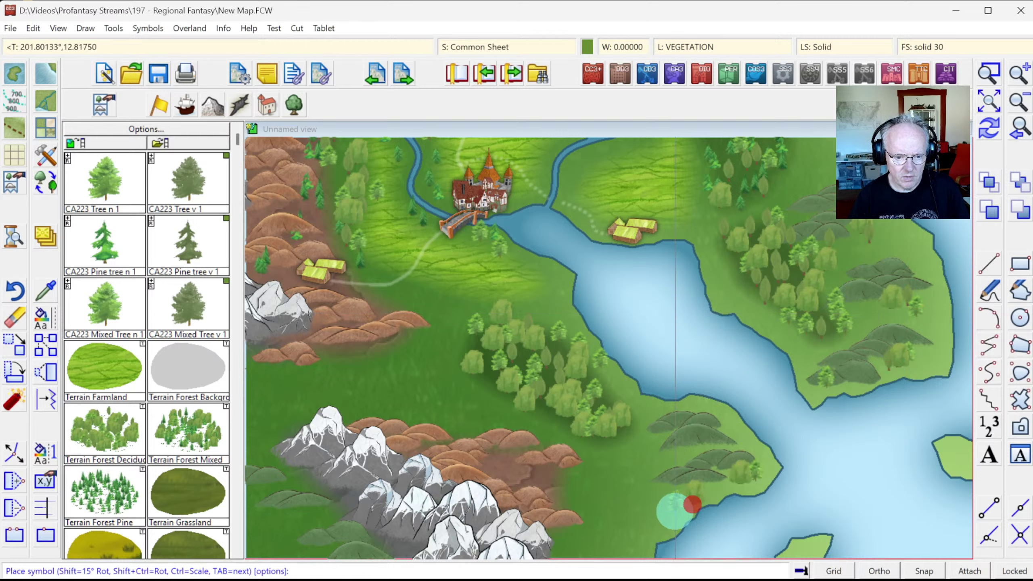
{"action": "left_click", "coordinate": [670, 513]}
{"action": "left_click", "coordinate": [654, 461]}
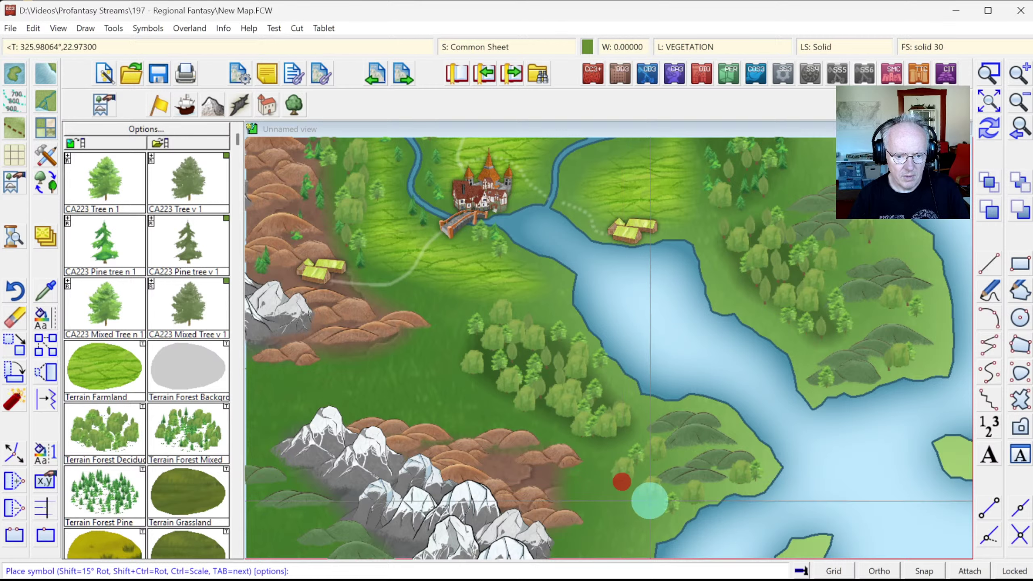
{"action": "left_click", "coordinate": [648, 498]}
{"action": "left_click", "coordinate": [679, 453]}
Step: Add CA223 Tree n 1 symbols along the western and northern edges of the eastern peninsula's forest
{"action": "left_click", "coordinate": [727, 288]}
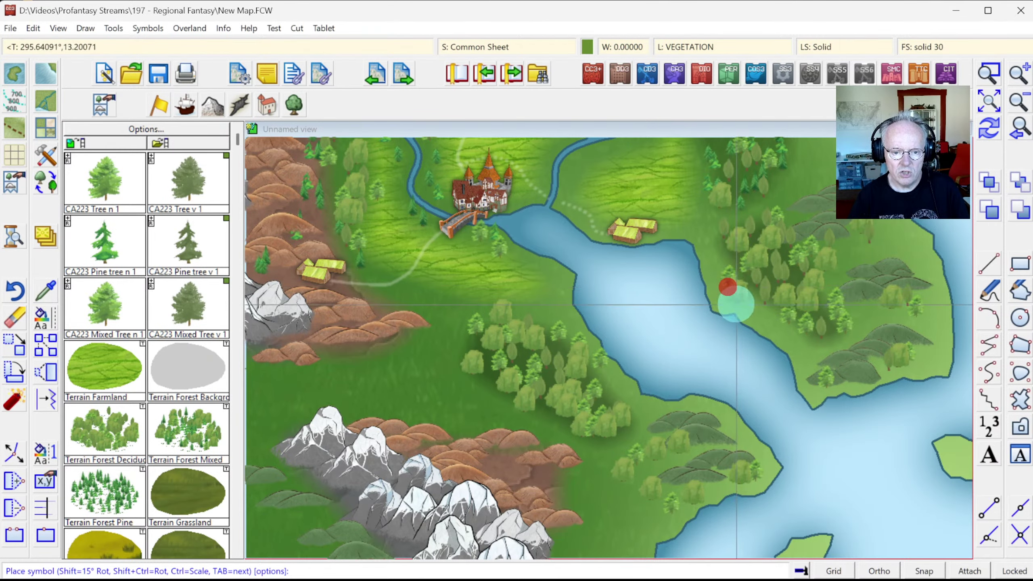
{"action": "left_click", "coordinate": [761, 316]}
{"action": "left_click", "coordinate": [791, 339]}
{"action": "left_click", "coordinate": [804, 356]}
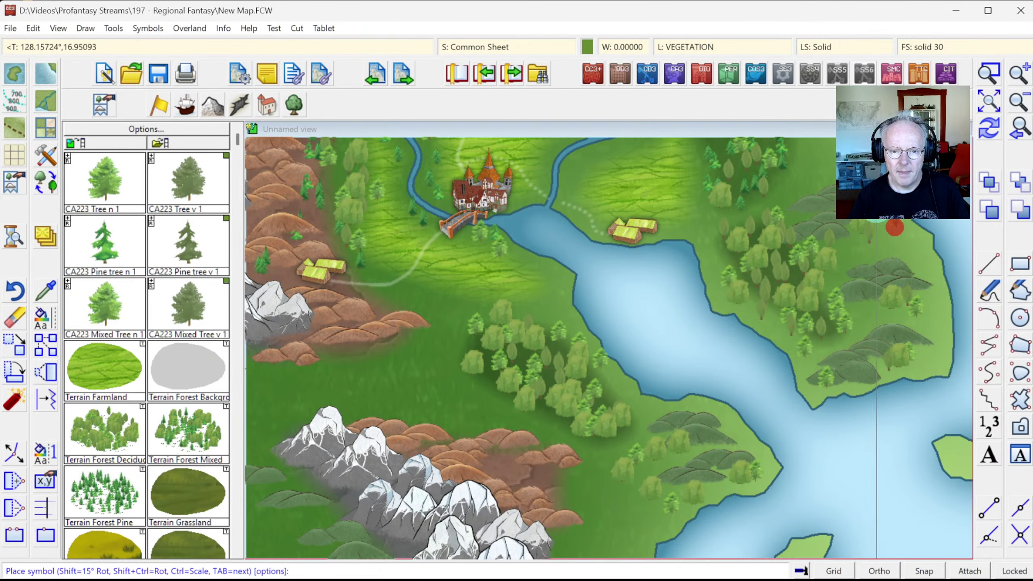
{"action": "left_click", "coordinate": [819, 183]}
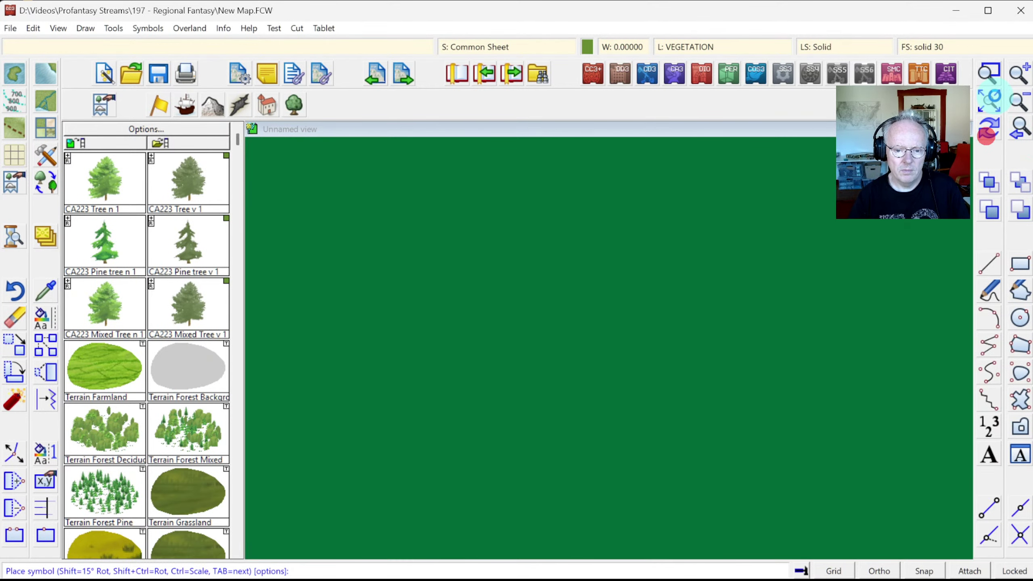
Step: Draw a large Terrain Forest Pine area west of the long mountain range, extending south and southeast below the southern mountains
{"action": "left_click", "coordinate": [993, 100]}
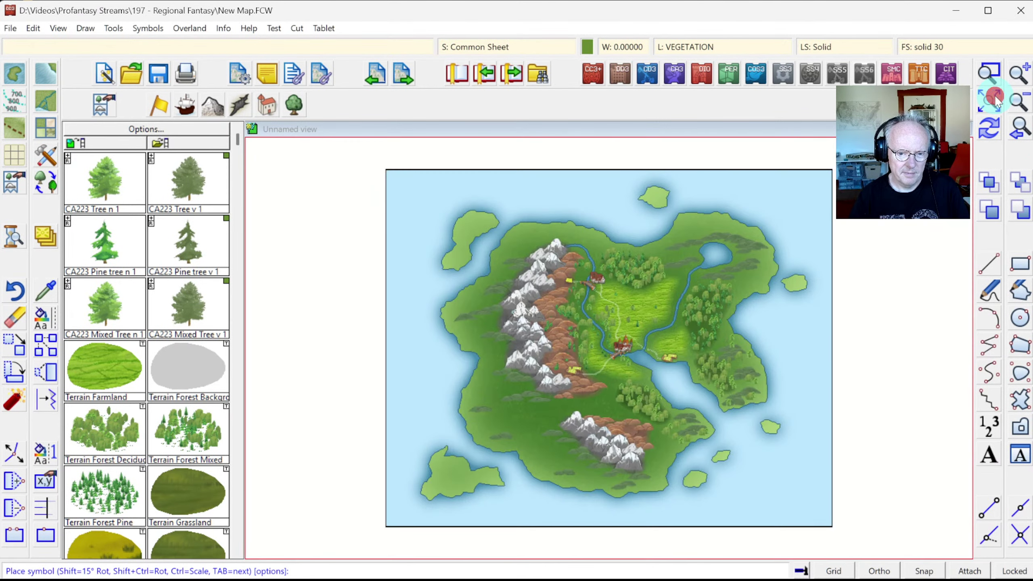
{"action": "left_click", "coordinate": [985, 72]}
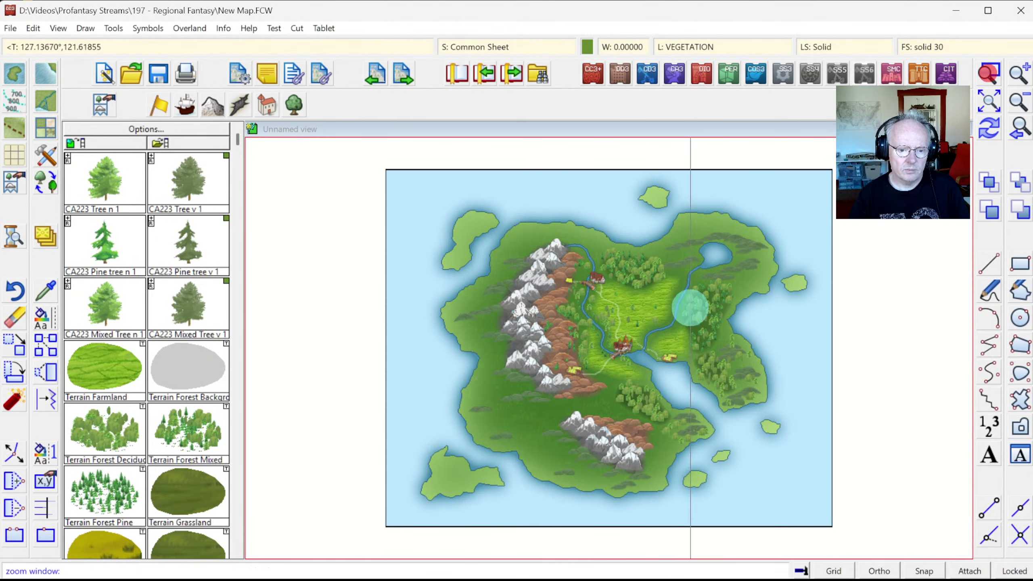
{"action": "left_click", "coordinate": [432, 243]}
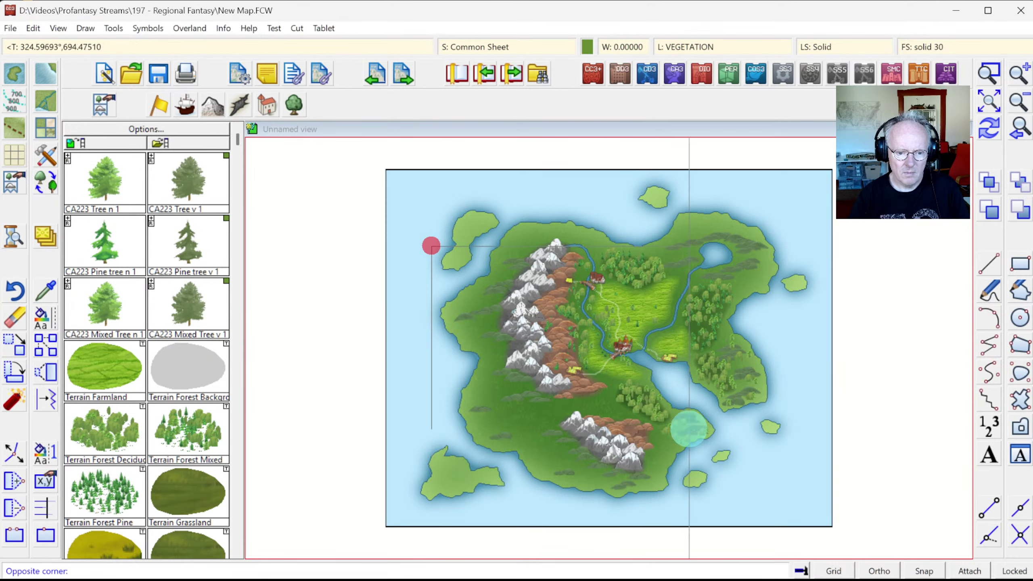
{"action": "left_click", "coordinate": [777, 495]}
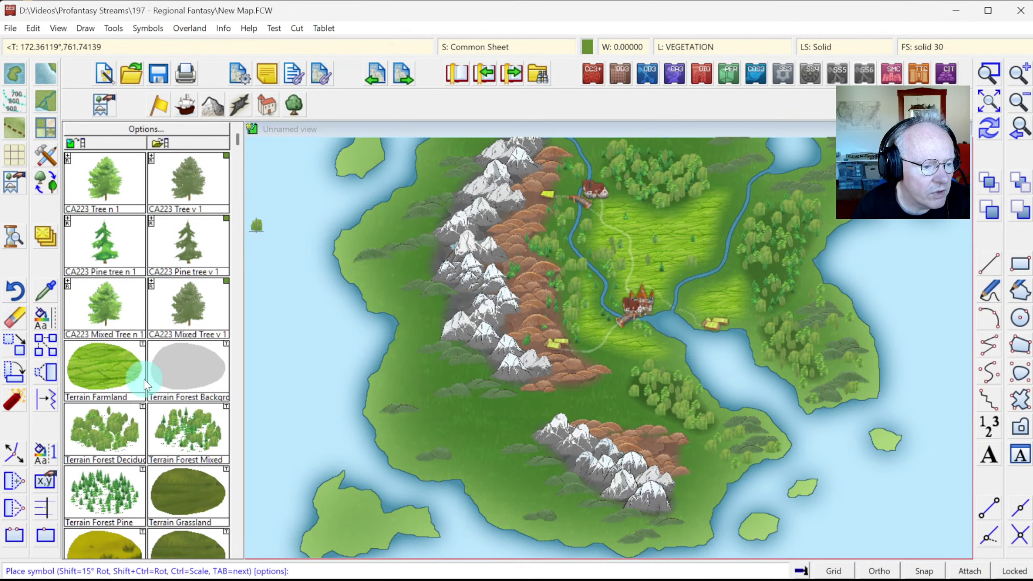
{"action": "left_click", "coordinate": [101, 499]}
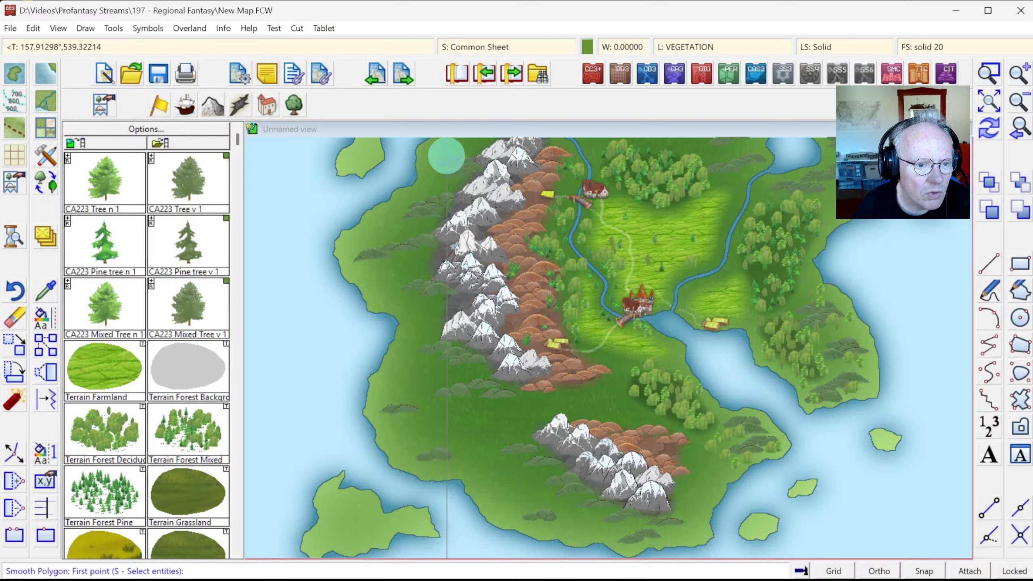
{"action": "mouse_move", "coordinate": [435, 155]}
{"action": "left_mouse_down"}
{"action": "mouse_move", "coordinate": [421, 193]}
{"action": "mouse_move", "coordinate": [351, 260]}
{"action": "mouse_move", "coordinate": [357, 286]}
{"action": "mouse_move", "coordinate": [405, 309]}
{"action": "mouse_move", "coordinate": [378, 406]}
{"action": "mouse_move", "coordinate": [391, 448]}
{"action": "mouse_move", "coordinate": [405, 464]}
{"action": "mouse_move", "coordinate": [451, 470]}
{"action": "mouse_move", "coordinate": [491, 512]}
{"action": "mouse_move", "coordinate": [597, 539]}
{"action": "mouse_move", "coordinate": [610, 524]}
{"action": "mouse_move", "coordinate": [566, 496]}
{"action": "mouse_move", "coordinate": [554, 470]}
{"action": "mouse_move", "coordinate": [507, 444]}
{"action": "mouse_move", "coordinate": [530, 420]}
{"action": "mouse_move", "coordinate": [477, 390]}
{"action": "mouse_move", "coordinate": [476, 375]}
{"action": "mouse_move", "coordinate": [440, 346]}
{"action": "mouse_move", "coordinate": [443, 322]}
{"action": "mouse_move", "coordinate": [428, 288]}
{"action": "left_mouse_up"}
{"action": "mouse_move", "coordinate": [423, 250]}
{"action": "left_mouse_down"}
{"action": "mouse_move", "coordinate": [428, 215]}
{"action": "mouse_move", "coordinate": [467, 167]}
{"action": "left_mouse_up"}
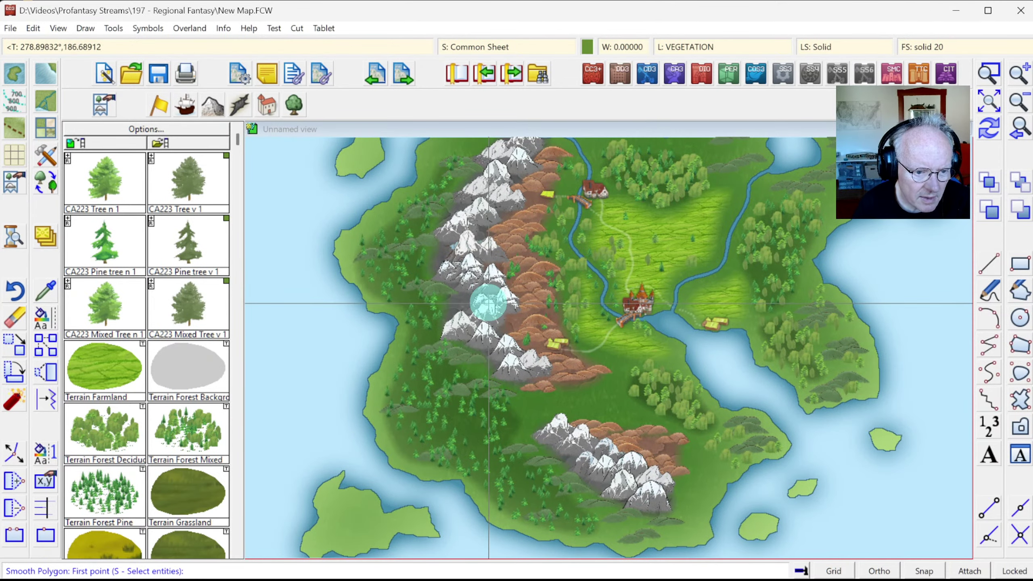
{"action": "right_click", "coordinate": [487, 319]}
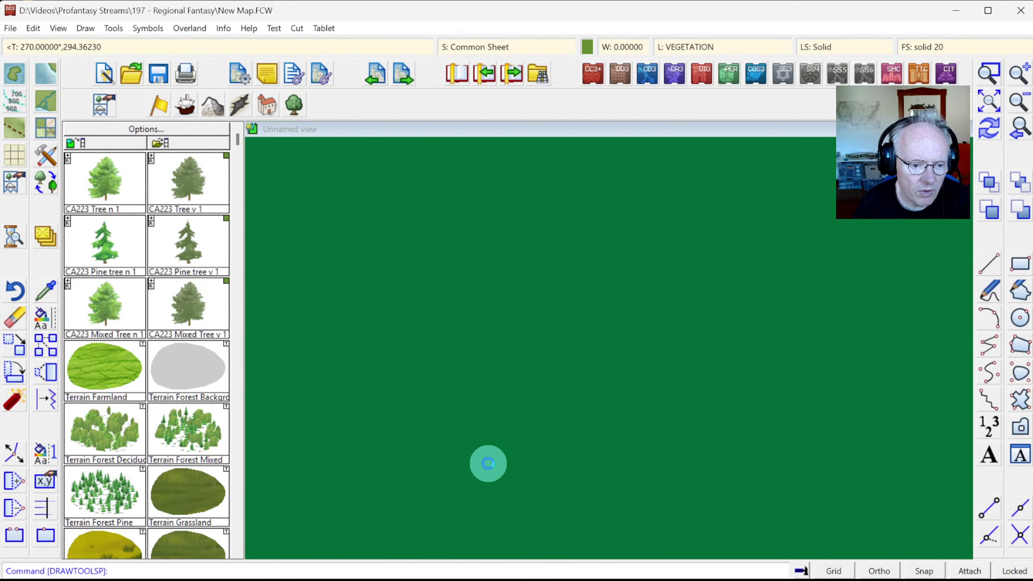
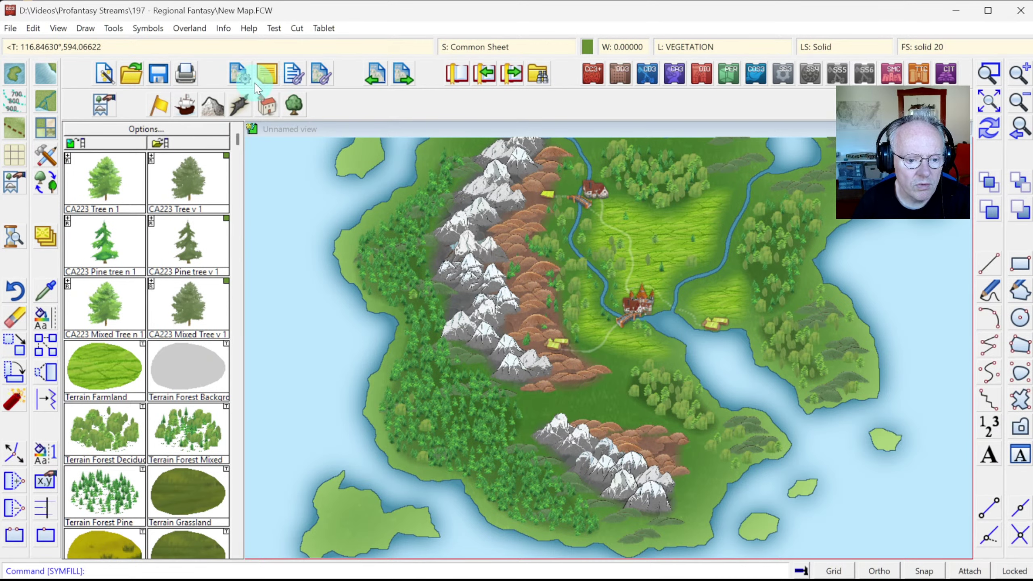
Step: Sort all symbols in the map so that trees, hills and mountains overlap correctly
{"action": "left_click", "coordinate": [131, 22]}
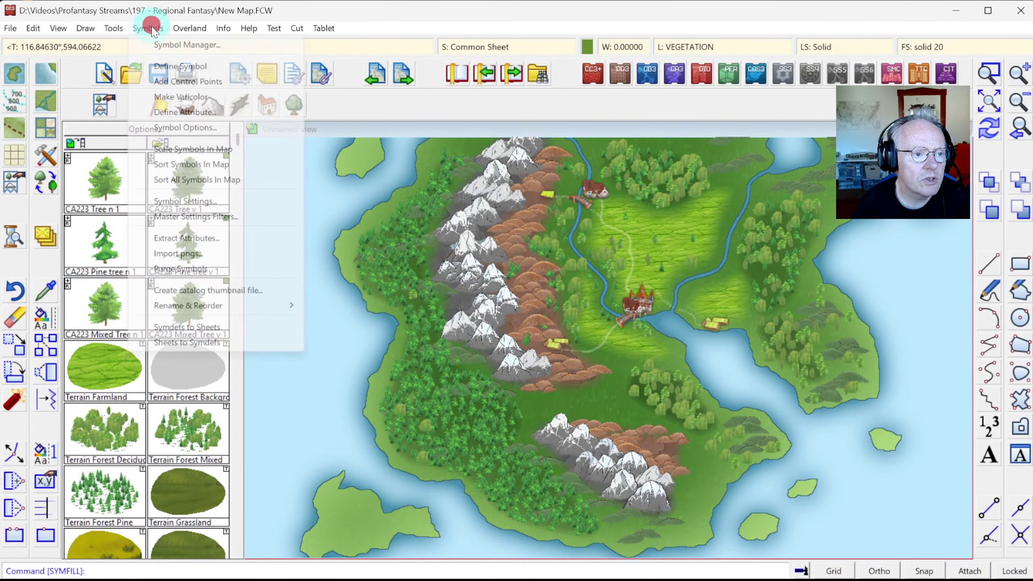
{"action": "left_click", "coordinate": [197, 180]}
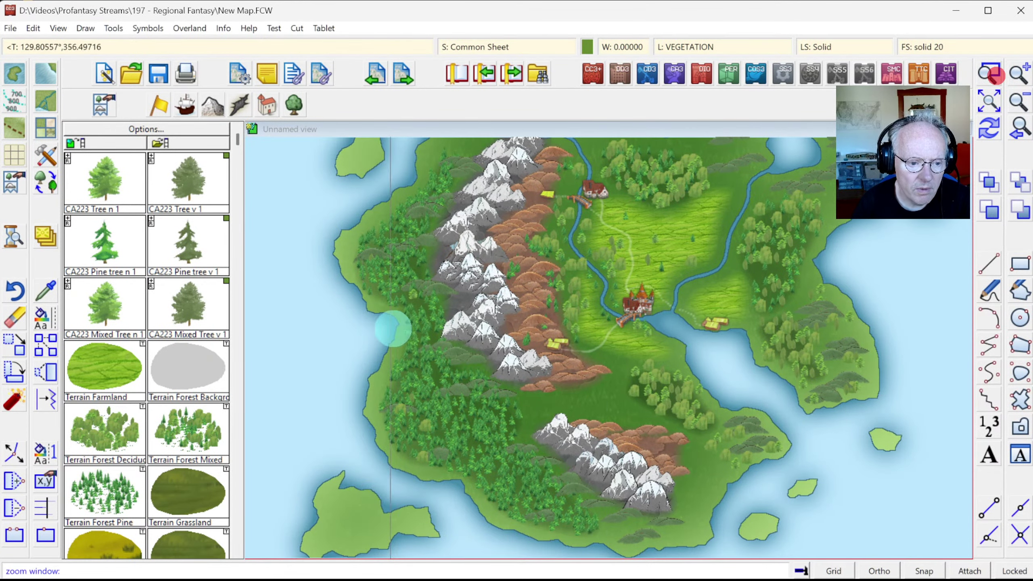
Step: Place a CA223 Village n, a CA223 Hamlet n and a CA223 Fortress n along the pine forest's eastern edge, between the two mountain ranges
{"action": "left_click", "coordinate": [341, 334]}
{"action": "left_click", "coordinate": [687, 510]}
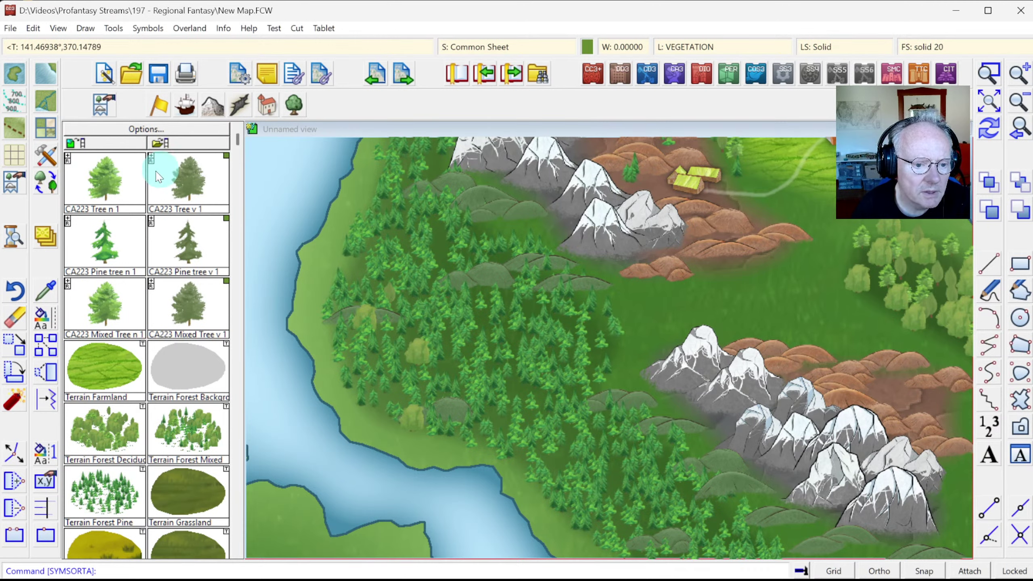
{"action": "left_click", "coordinate": [269, 109]}
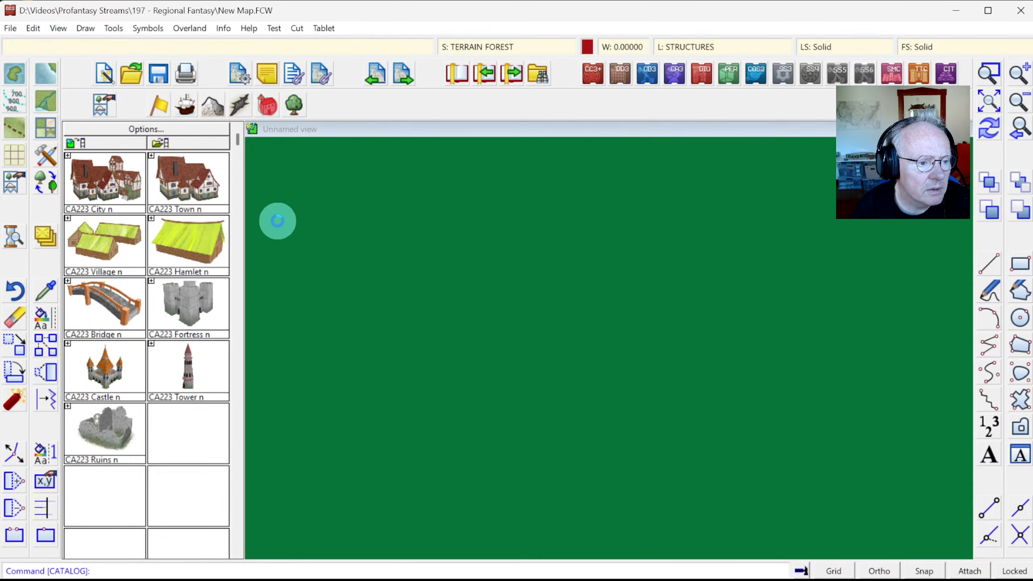
{"action": "left_click", "coordinate": [110, 245]}
{"action": "left_click", "coordinate": [633, 299]}
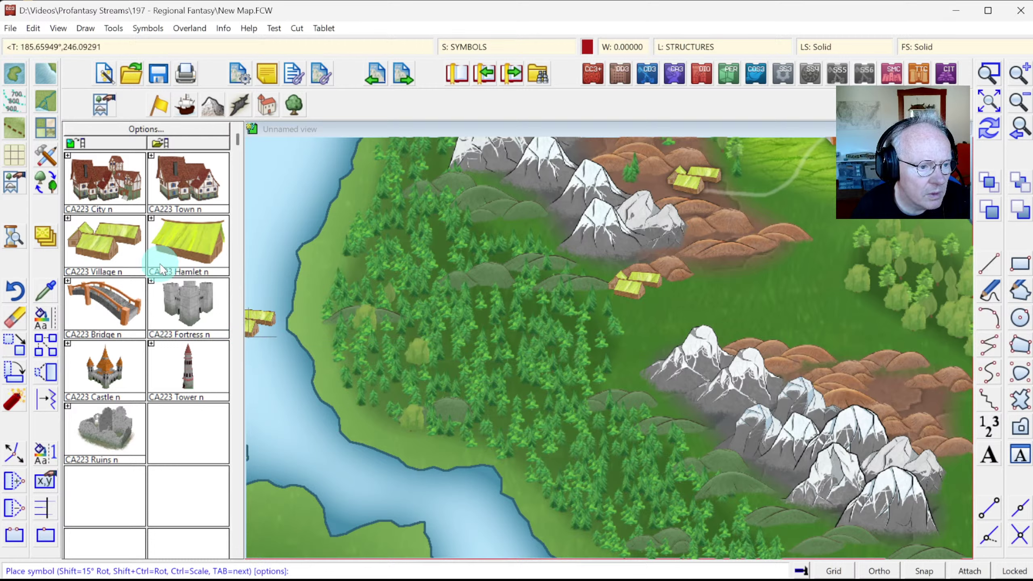
{"action": "left_click", "coordinate": [206, 264]}
{"action": "left_click", "coordinate": [631, 388]}
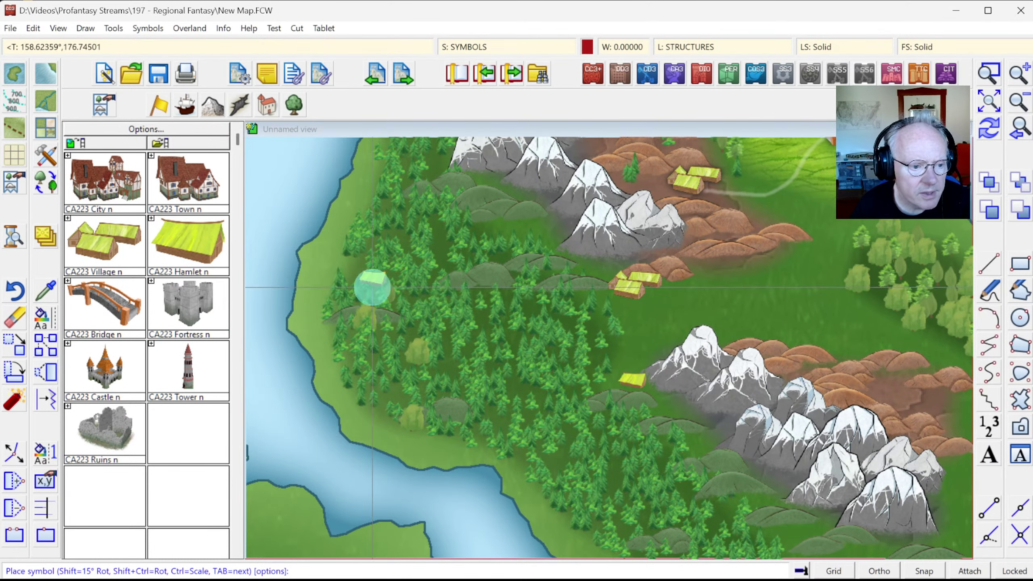
{"action": "left_click", "coordinate": [179, 322]}
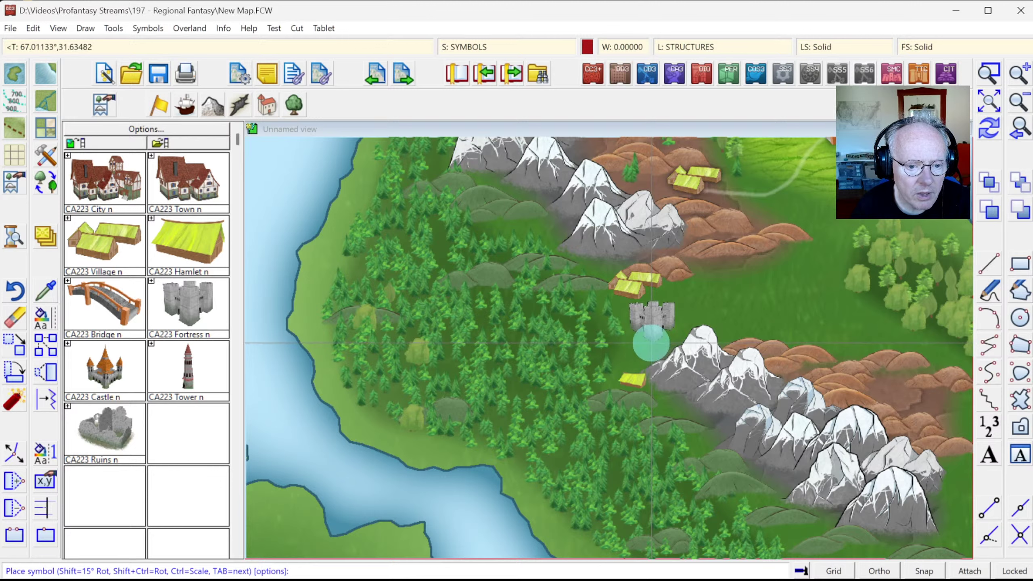
{"action": "left_click", "coordinate": [651, 343]}
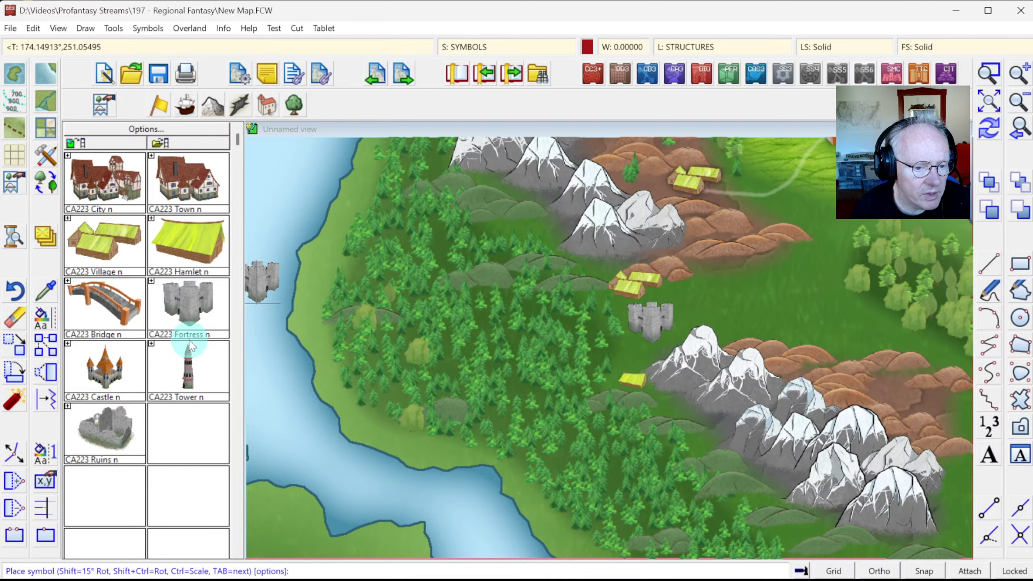
{"action": "left_click", "coordinate": [185, 376]}
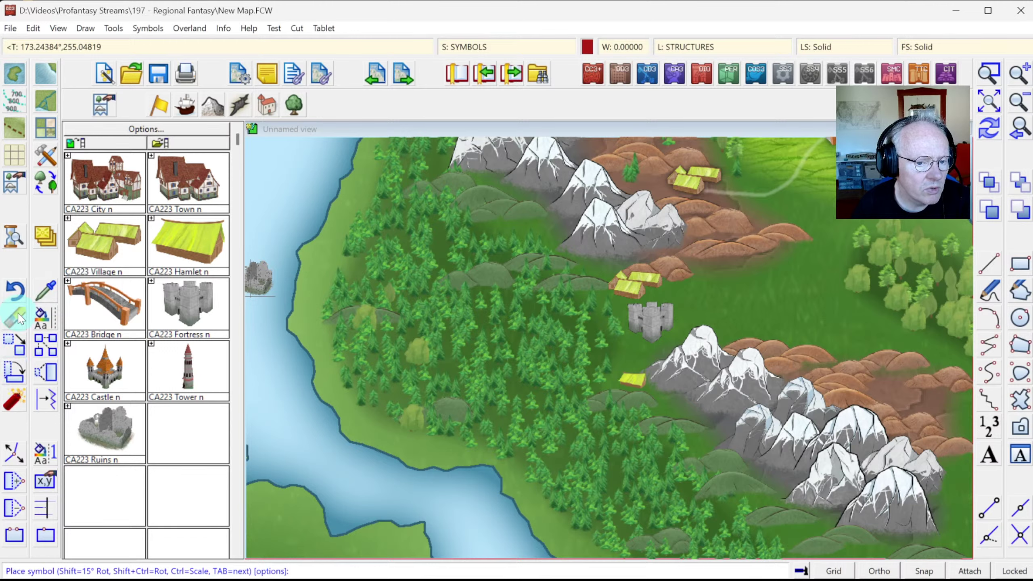
{"action": "right_click", "coordinate": [50, 243]}
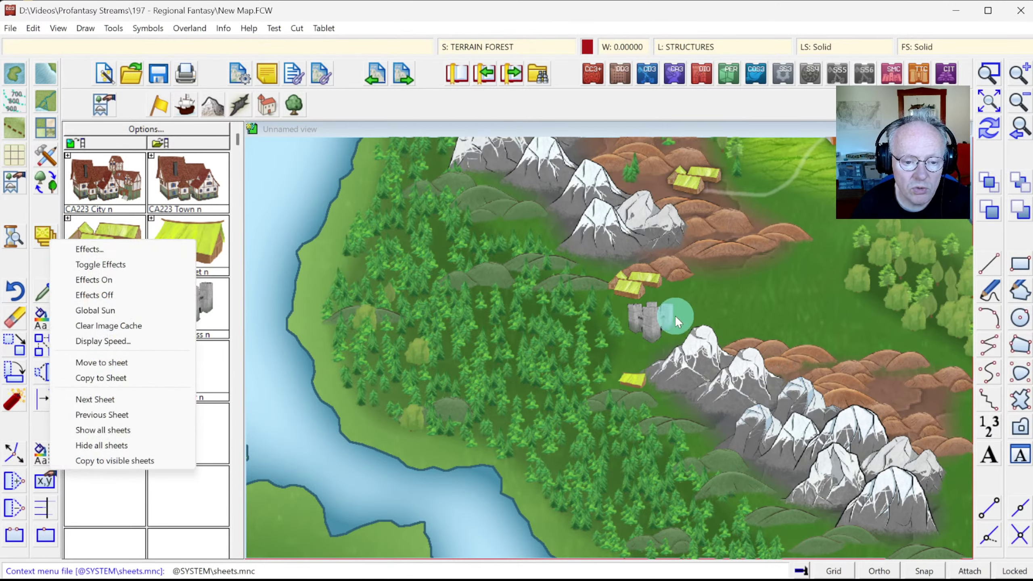
{"action": "left_click", "coordinate": [20, 211]}
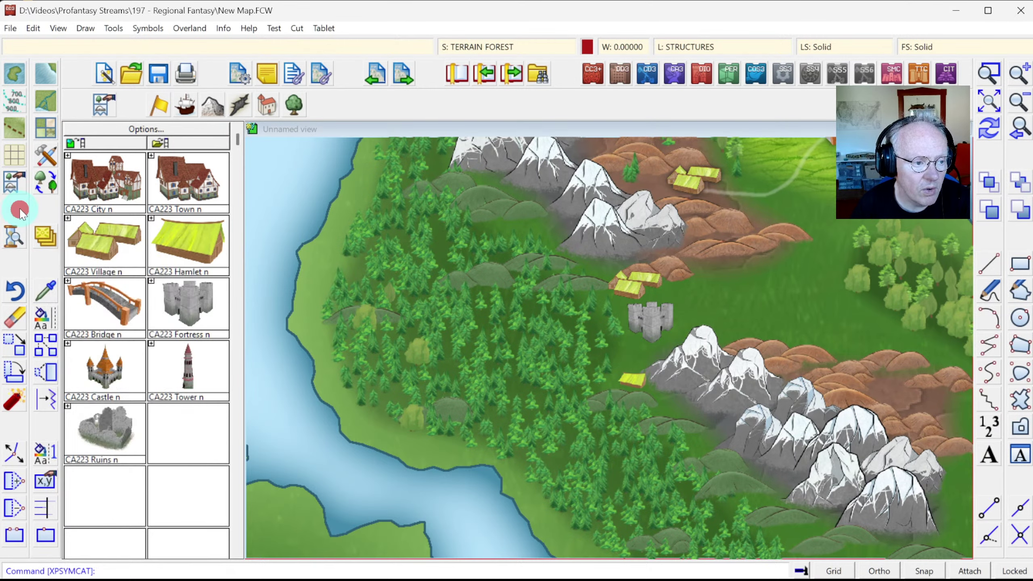
Step: Erase the village, fortress and hamlet just placed between the two mountain ranges
{"action": "left_click", "coordinate": [14, 321]}
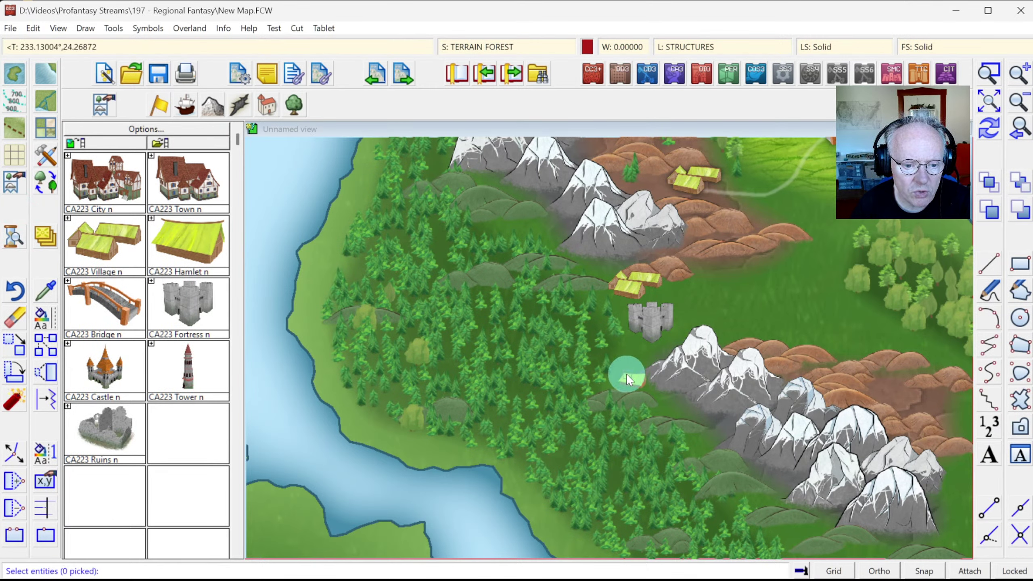
{"action": "left_click", "coordinate": [626, 373]}
{"action": "left_click", "coordinate": [648, 337]}
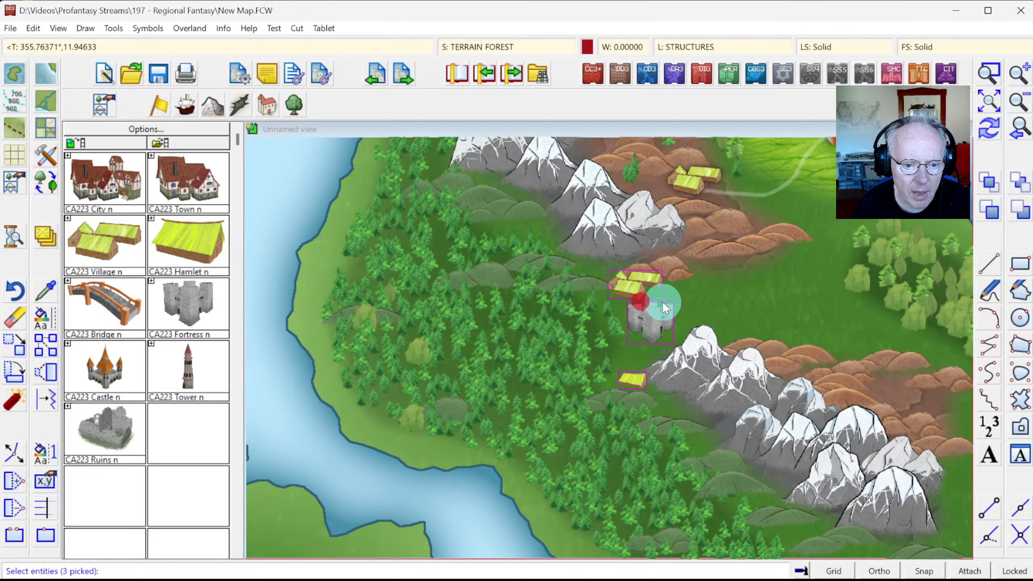
{"action": "right_click", "coordinate": [641, 303]}
{"action": "left_click", "coordinate": [654, 309]}
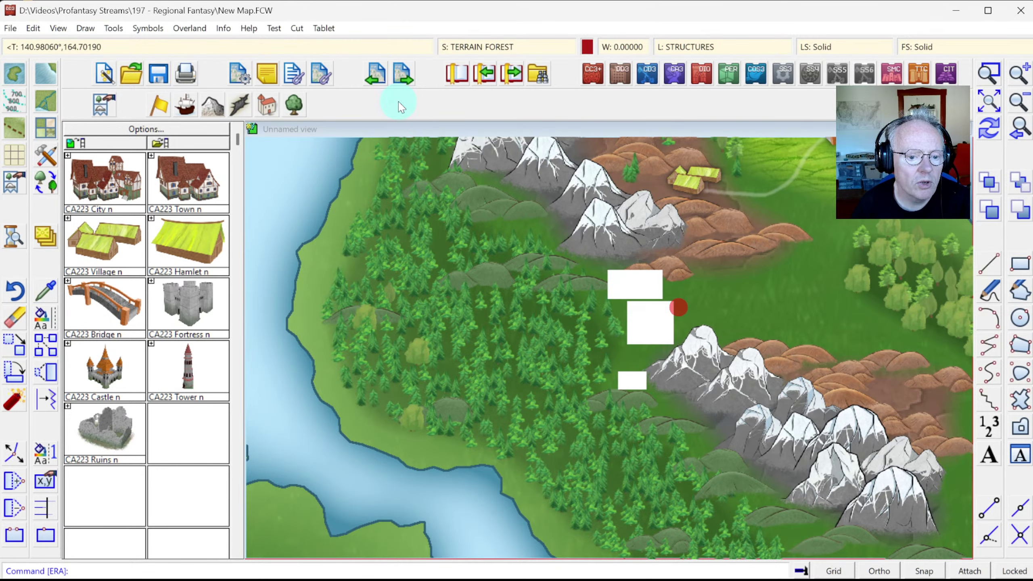
Step: Set the forced sheet of the structure symbols, including CA223 City n, to SYMBOLS STRUCTURES* in the symbol settings
{"action": "left_click", "coordinate": [148, 28]}
{"action": "left_click", "coordinate": [183, 44]}
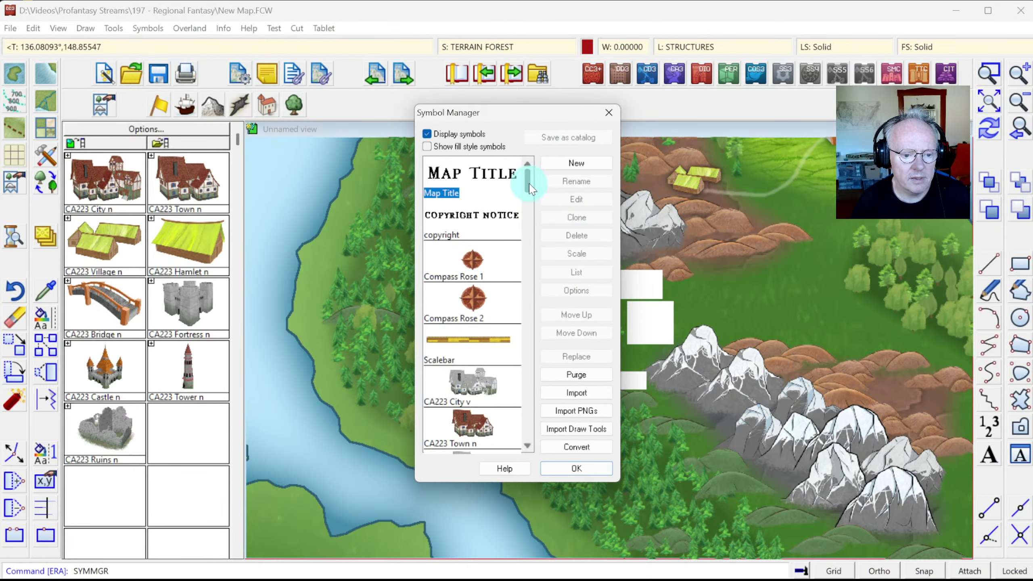
{"action": "left_click_drag", "start_coordinate": [527, 181], "coordinate": [524, 240]}
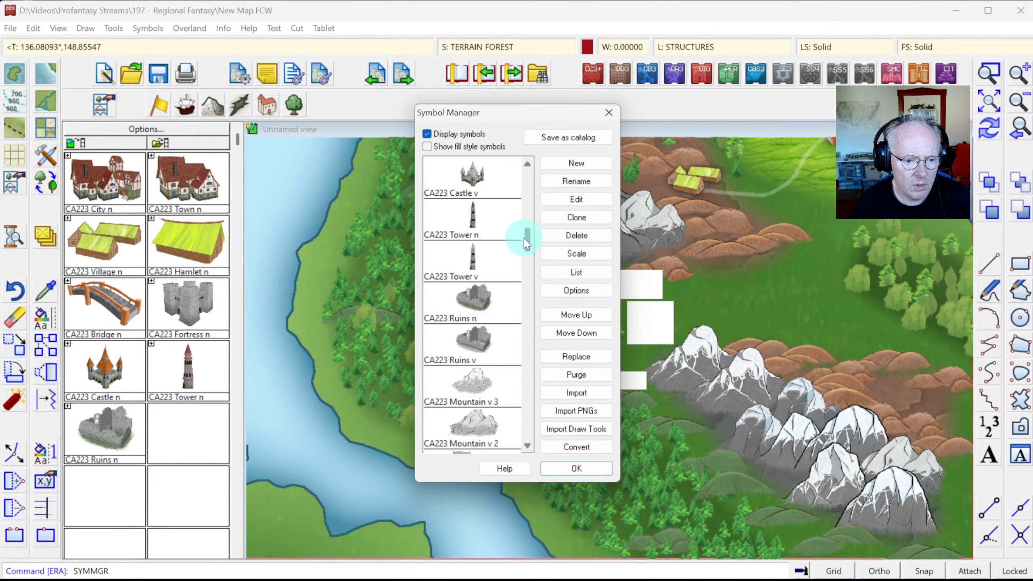
{"action": "left_click", "coordinate": [456, 342], "text": "shift"}
{"action": "left_click_drag", "start_coordinate": [527, 322], "coordinate": [533, 358]}
{"action": "left_click", "coordinate": [484, 269]}
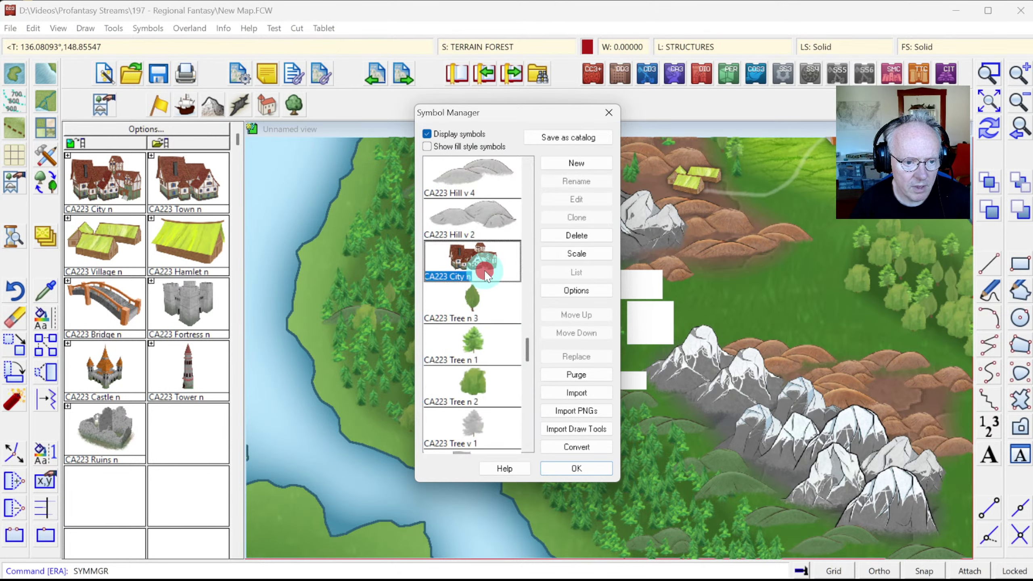
{"action": "left_click", "coordinate": [580, 291]}
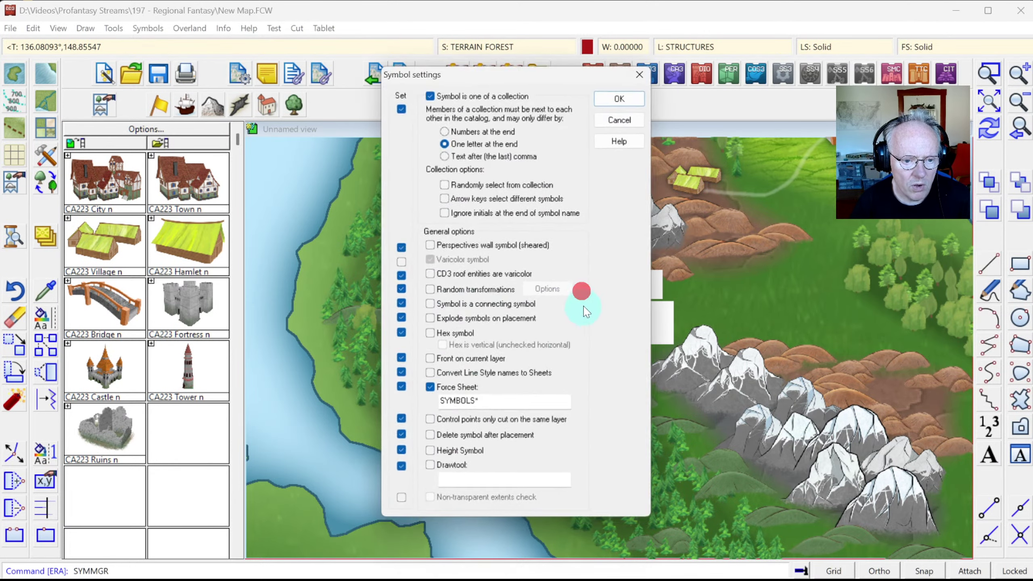
{"action": "left_click", "coordinate": [478, 405]}
{"action": "type", "text": "STR"}
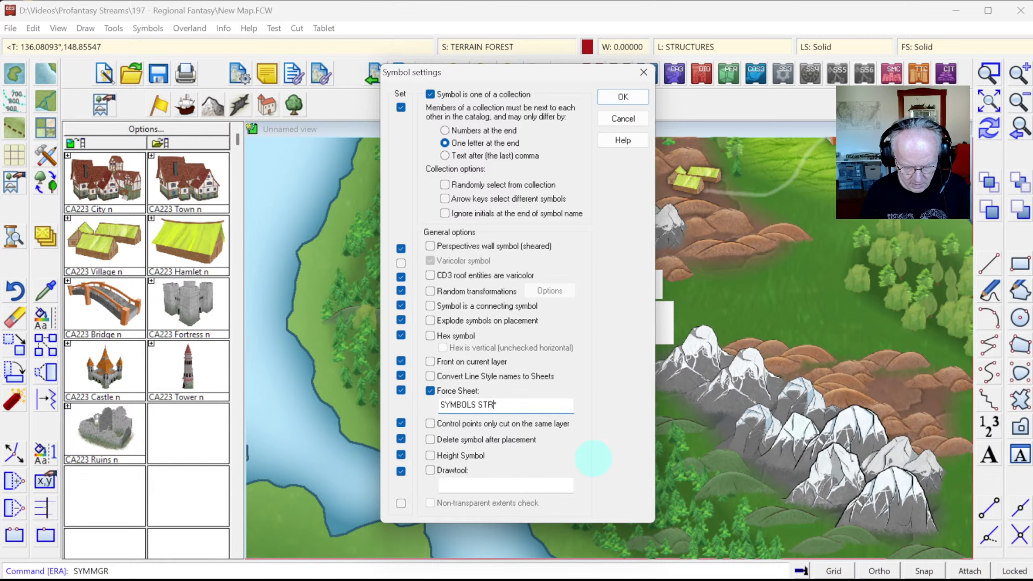
{"action": "type", "text": "UCTURES*"}
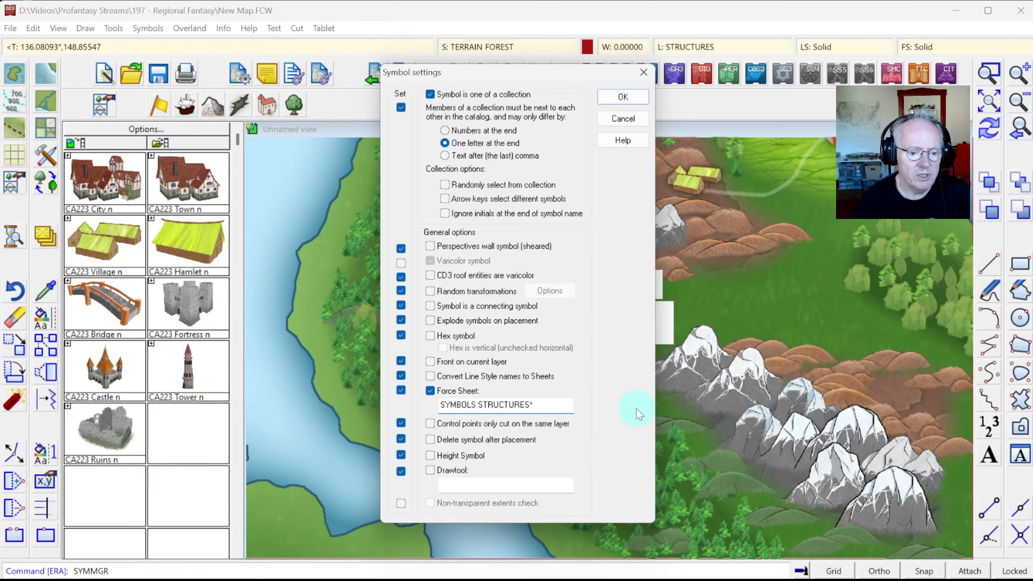
{"action": "left_click", "coordinate": [620, 100]}
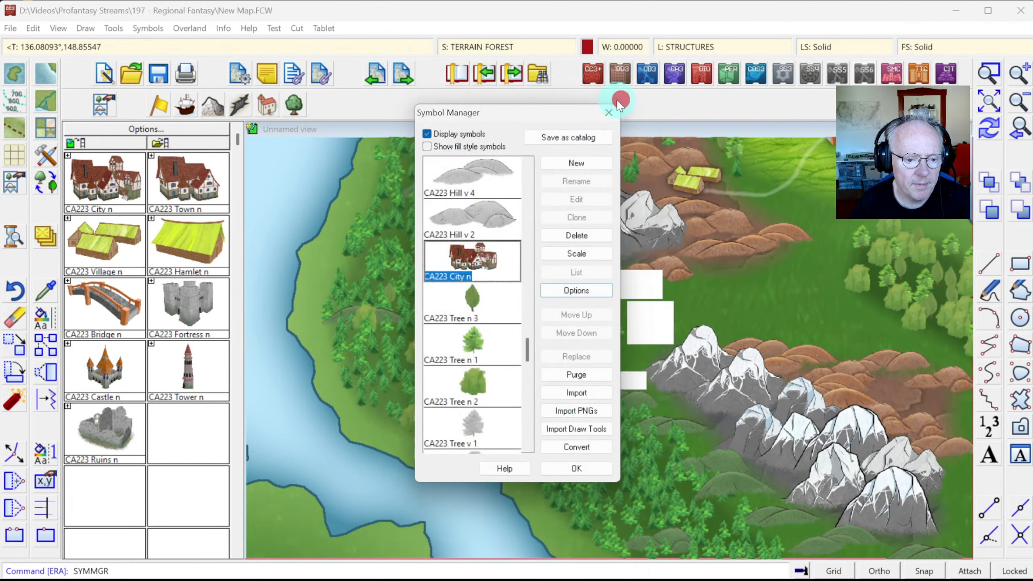
{"action": "left_click", "coordinate": [573, 467]}
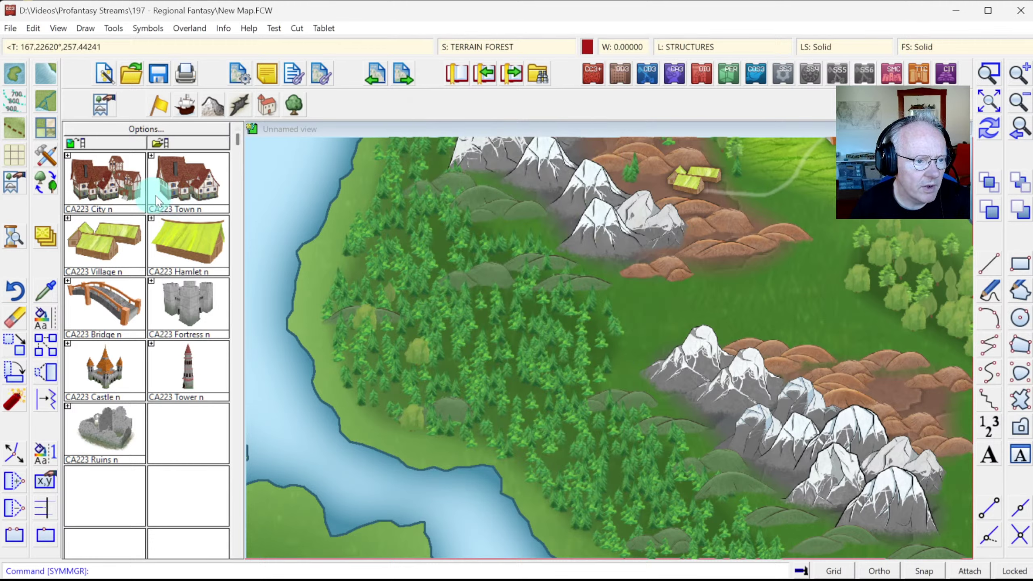
Step: Place a CA223 Fortress n, a CA223 Village n and a CA223 Hamlet n along the pine forest's eastern edge, between the two mountain ranges
{"action": "left_click", "coordinate": [178, 309]}
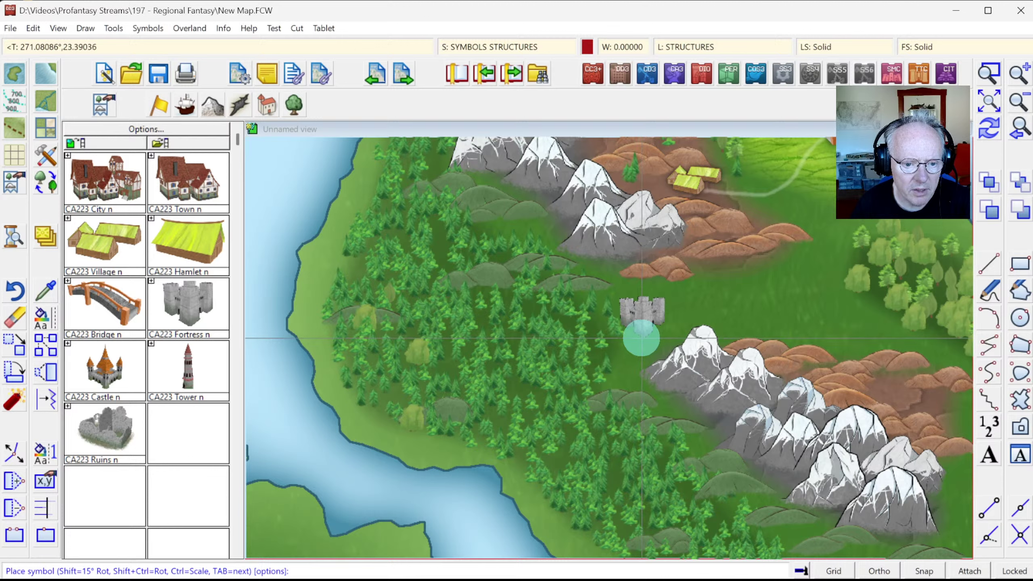
{"action": "left_click", "coordinate": [641, 338]}
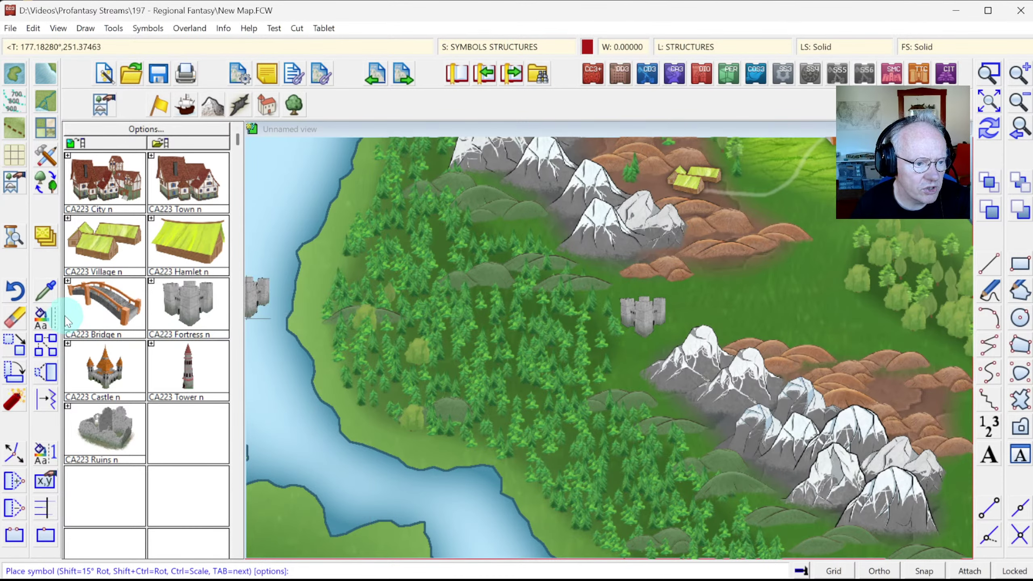
{"action": "left_click", "coordinate": [120, 244]}
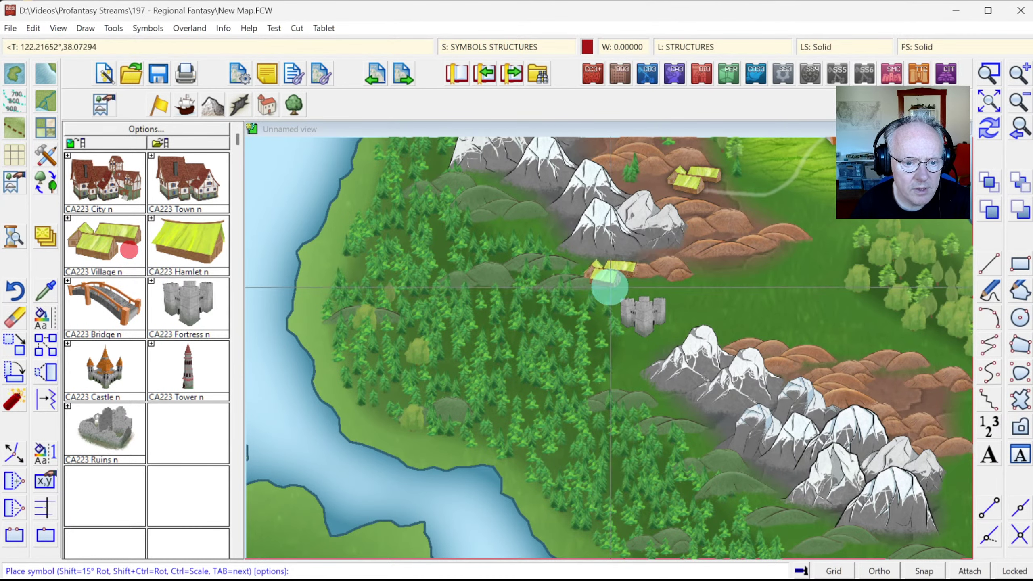
{"action": "left_click", "coordinate": [609, 274]}
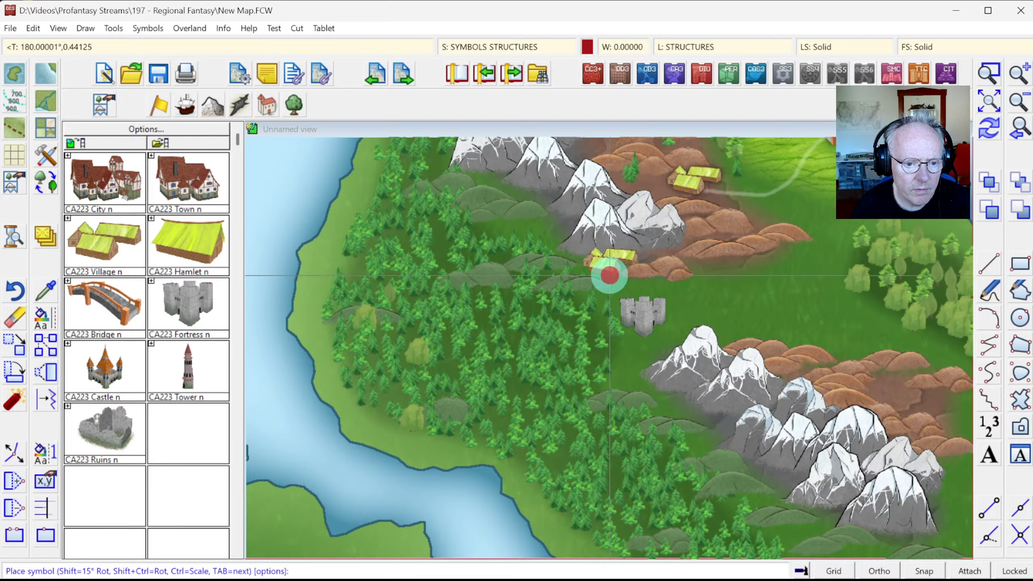
{"action": "left_click", "coordinate": [203, 252]}
{"action": "left_click", "coordinate": [637, 386]}
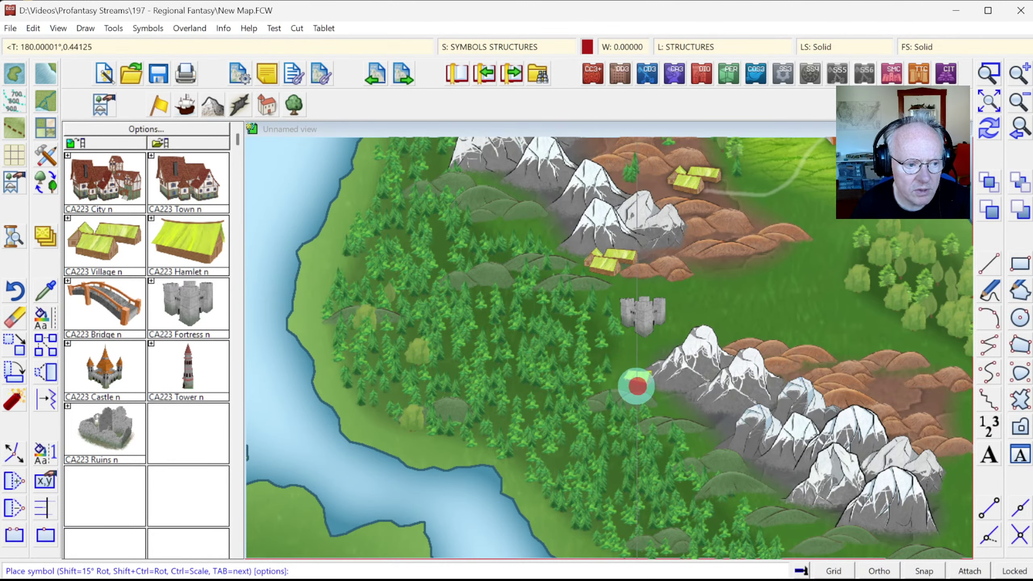
Step: Place three CA223 Ruins n: one in the clearing west of the northern mountains and two within the pine forest further south
{"action": "left_click", "coordinate": [117, 419]}
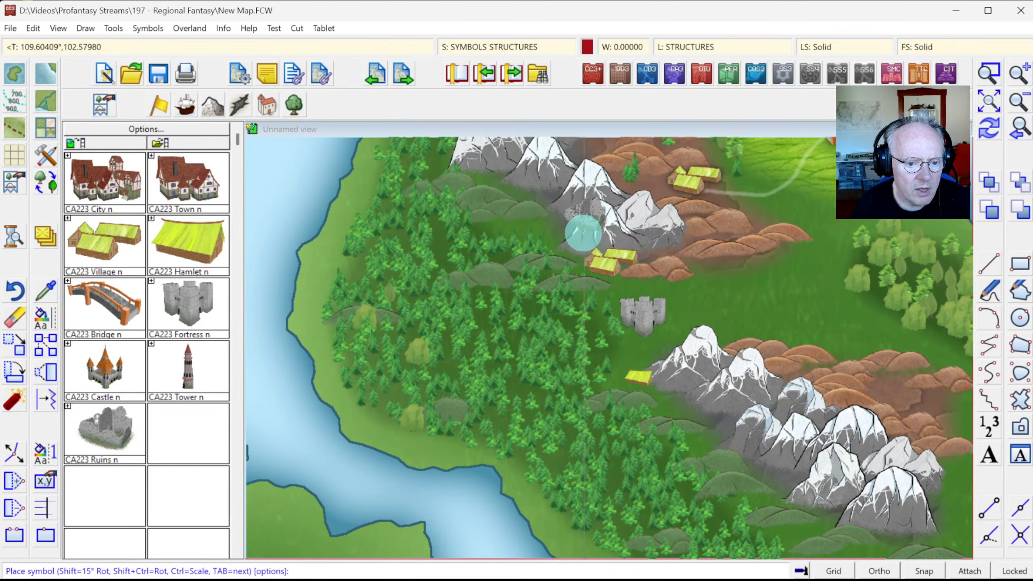
{"action": "left_click", "coordinate": [988, 71]}
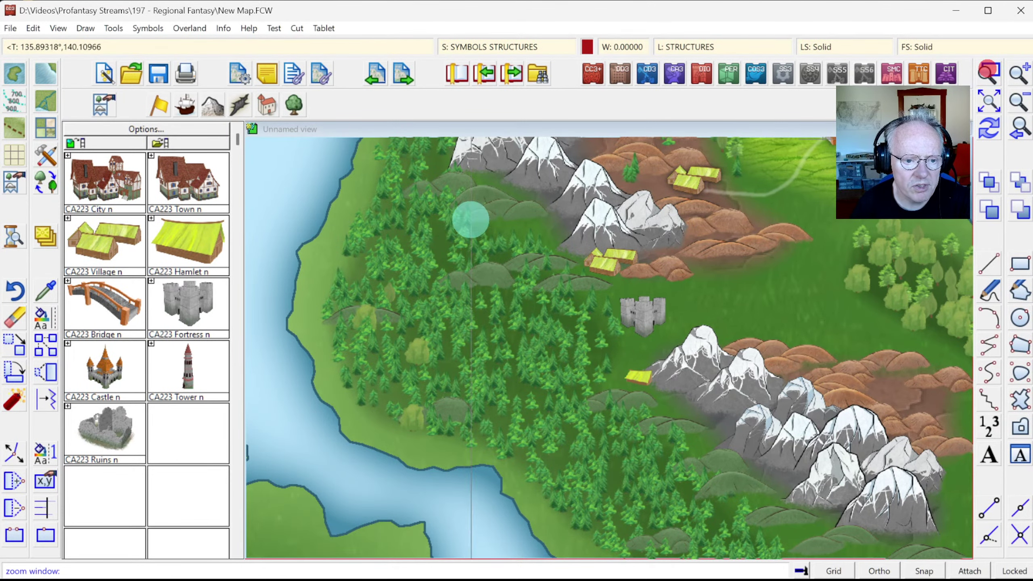
{"action": "left_click", "coordinate": [464, 205]}
{"action": "left_click", "coordinate": [616, 321]}
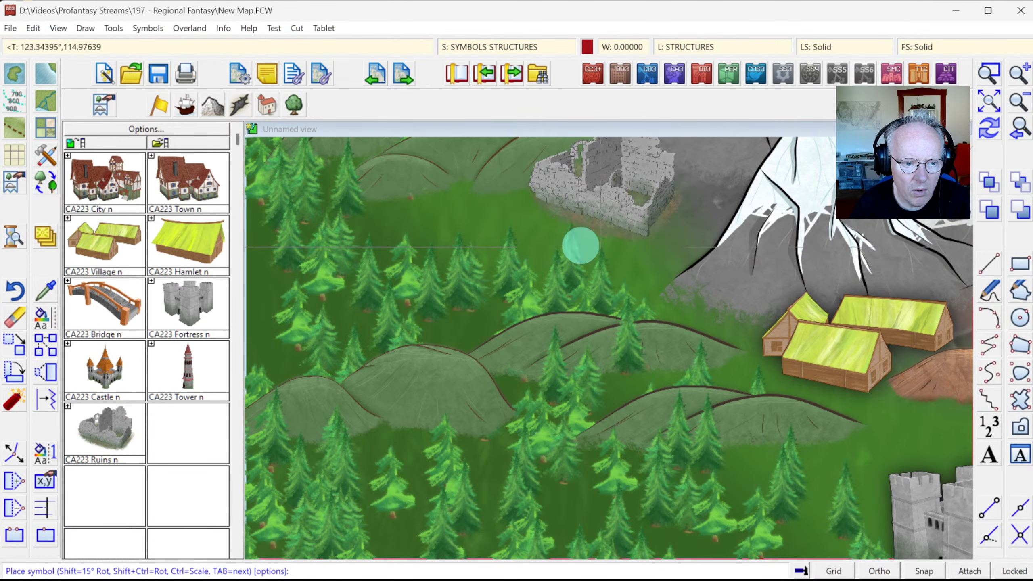
{"action": "left_click", "coordinate": [446, 246]}
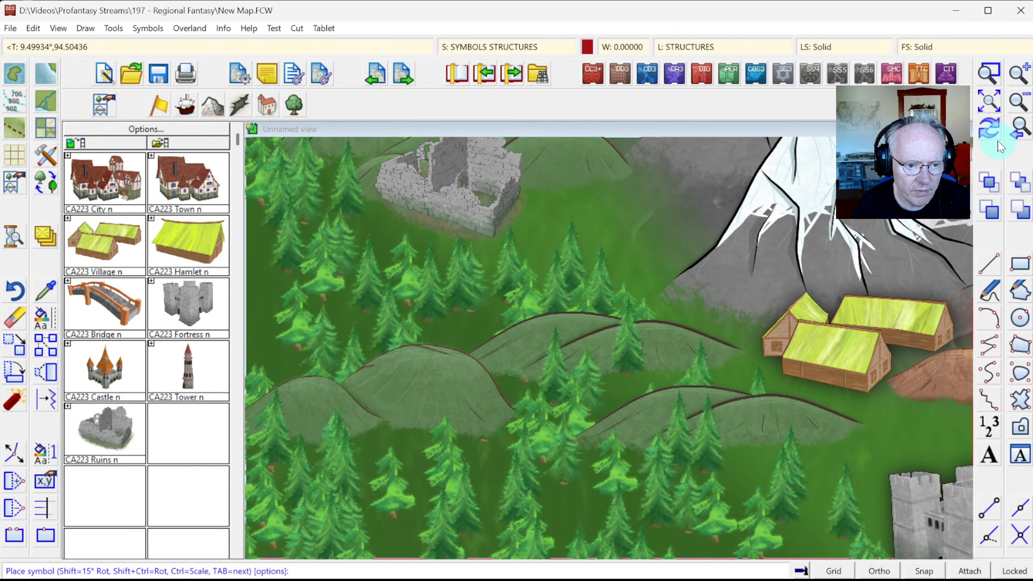
{"action": "left_click", "coordinate": [1022, 130]}
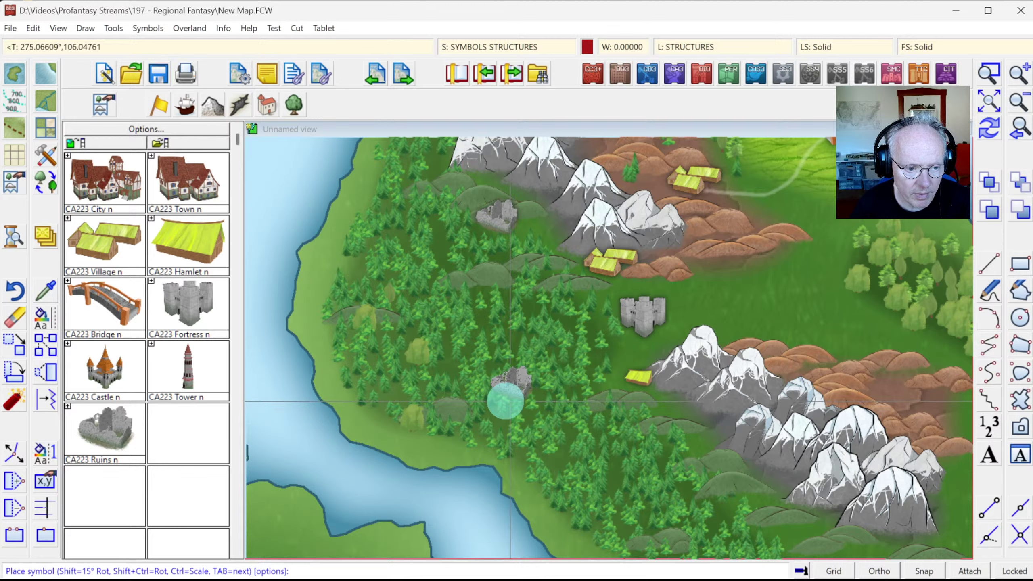
{"action": "left_click", "coordinate": [443, 383]}
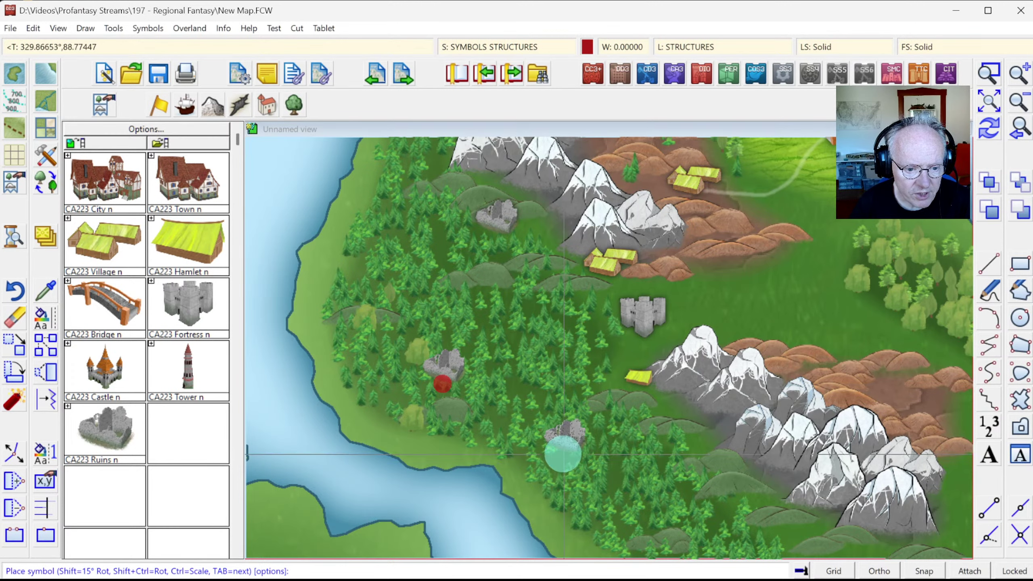
{"action": "left_click", "coordinate": [558, 474]}
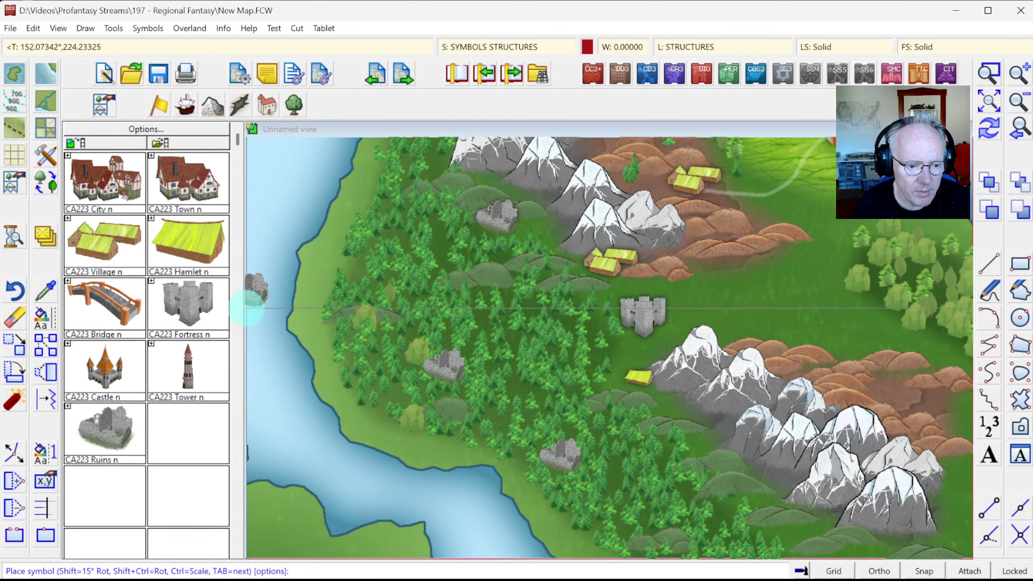
Step: Move the two southern forest ruins to the SYMBOLS sheet and sort all symbols in the map
{"action": "right_click", "coordinate": [44, 239]}
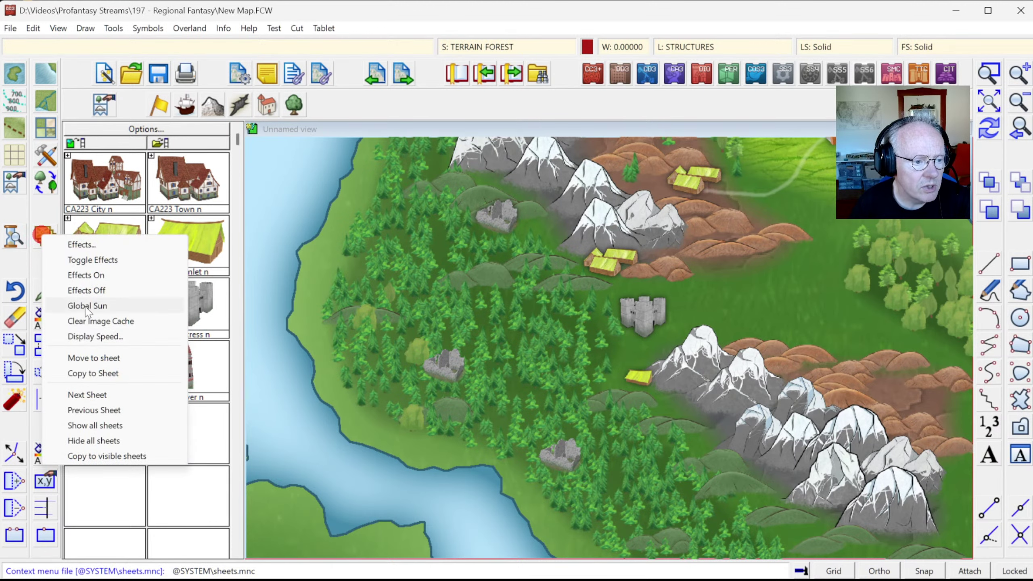
{"action": "left_click", "coordinate": [87, 357]}
{"action": "left_click", "coordinate": [455, 359]}
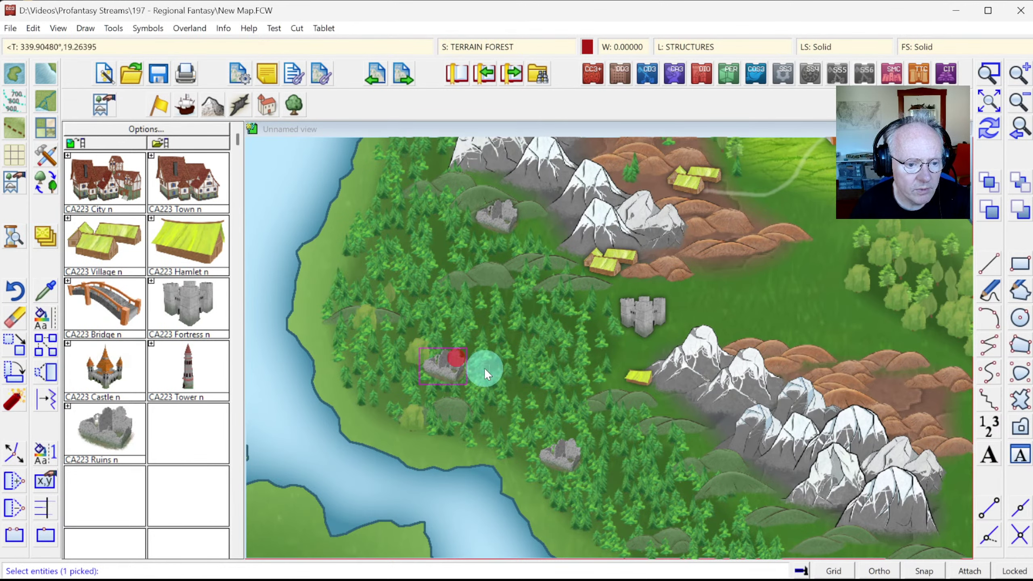
{"action": "left_click", "coordinate": [570, 441]}
{"action": "right_click", "coordinate": [545, 390]}
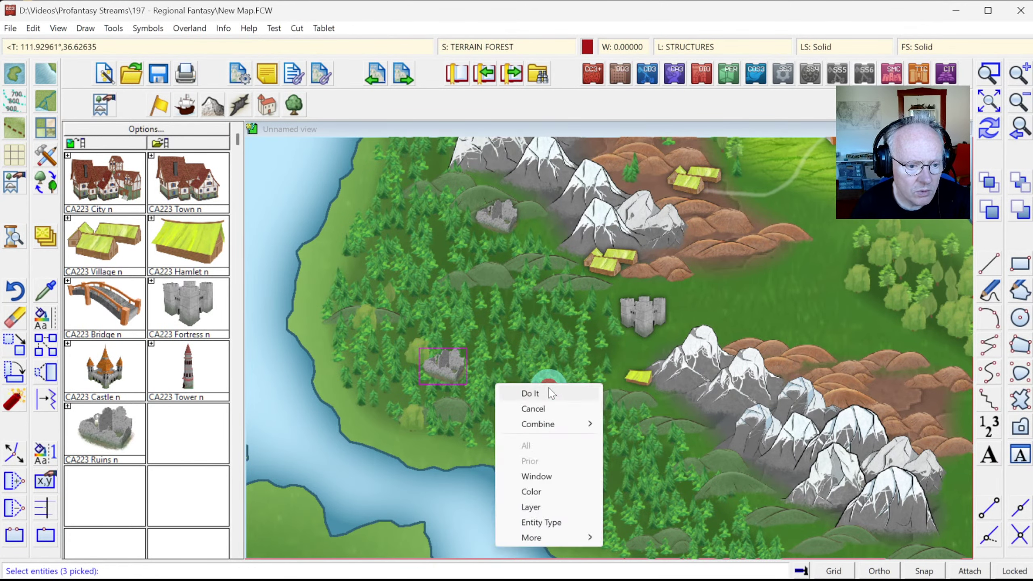
{"action": "left_click", "coordinate": [542, 386]}
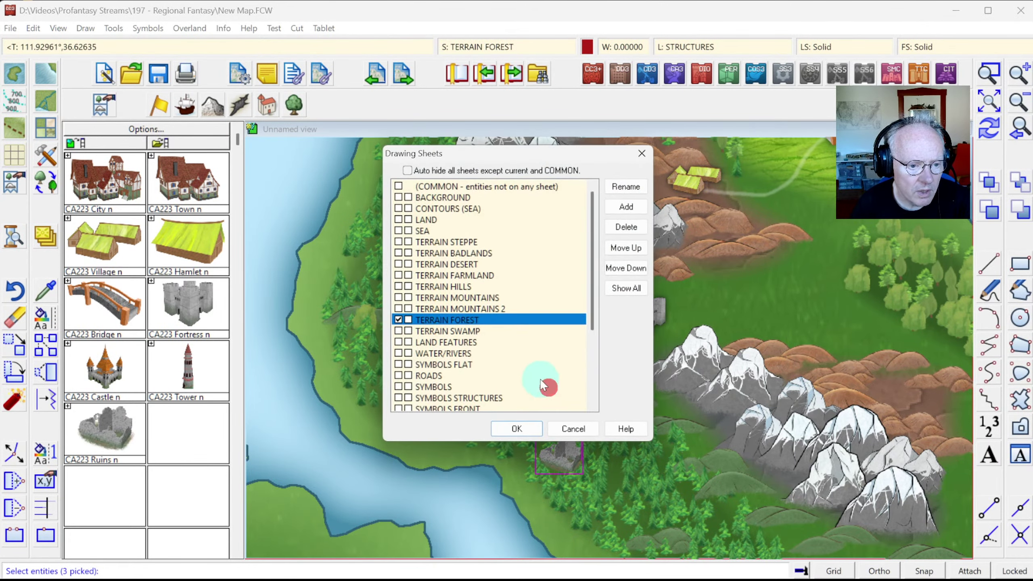
{"action": "left_click", "coordinate": [467, 386]}
{"action": "left_click", "coordinate": [510, 425]}
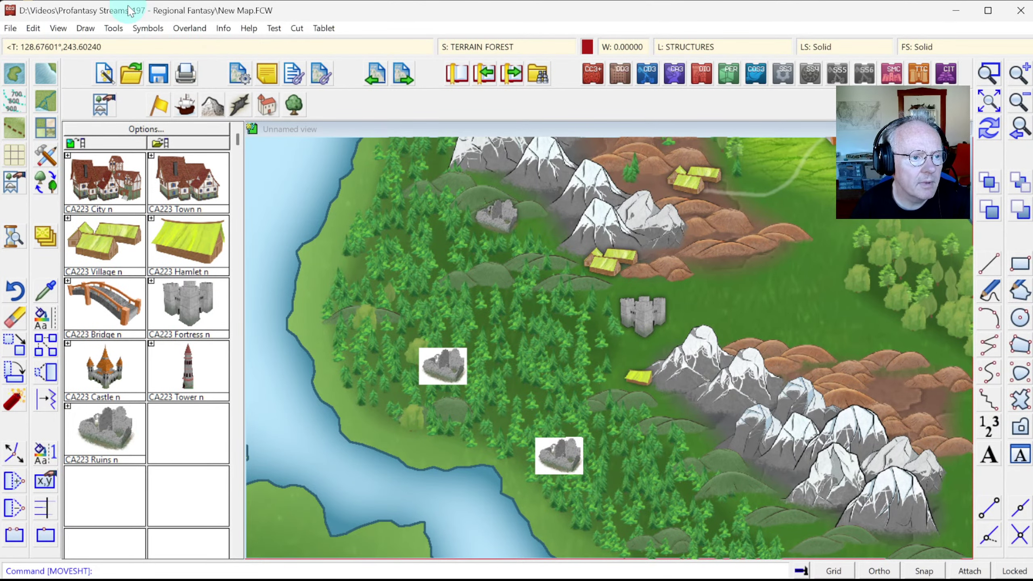
{"action": "left_click", "coordinate": [148, 28]}
{"action": "left_click", "coordinate": [174, 178]}
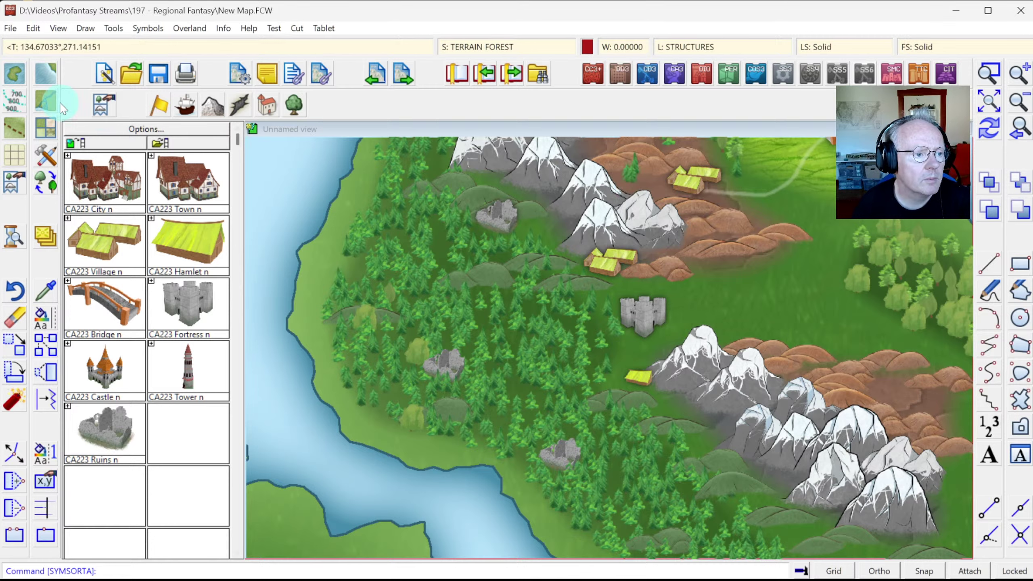
Step: Draw a Road, Default from the northern village's existing road around the eastern side of the brown hills to the fortress
{"action": "left_click", "coordinate": [24, 138]}
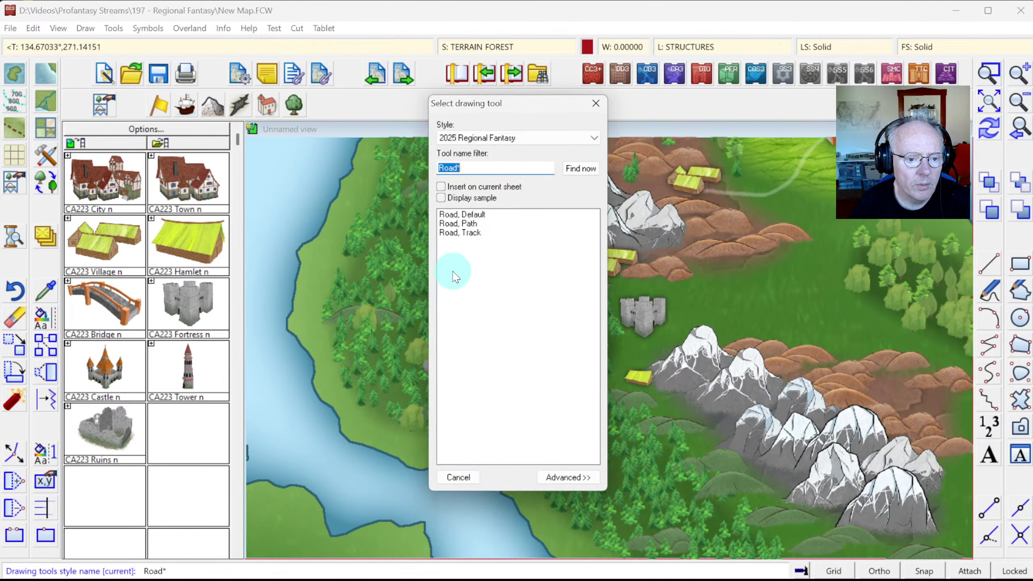
{"action": "double_click", "coordinate": [447, 216]}
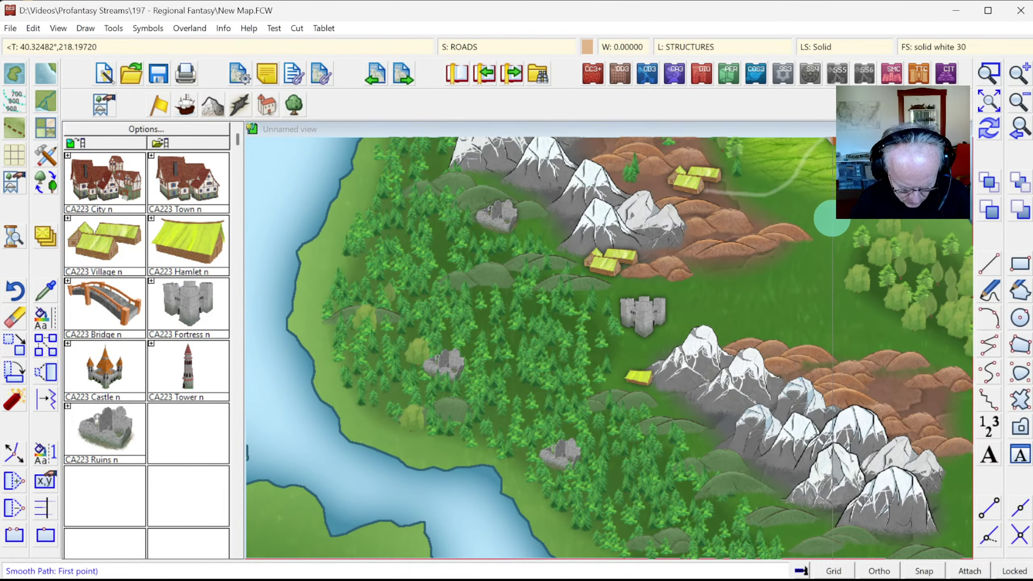
{"action": "left_click", "coordinate": [780, 188]}
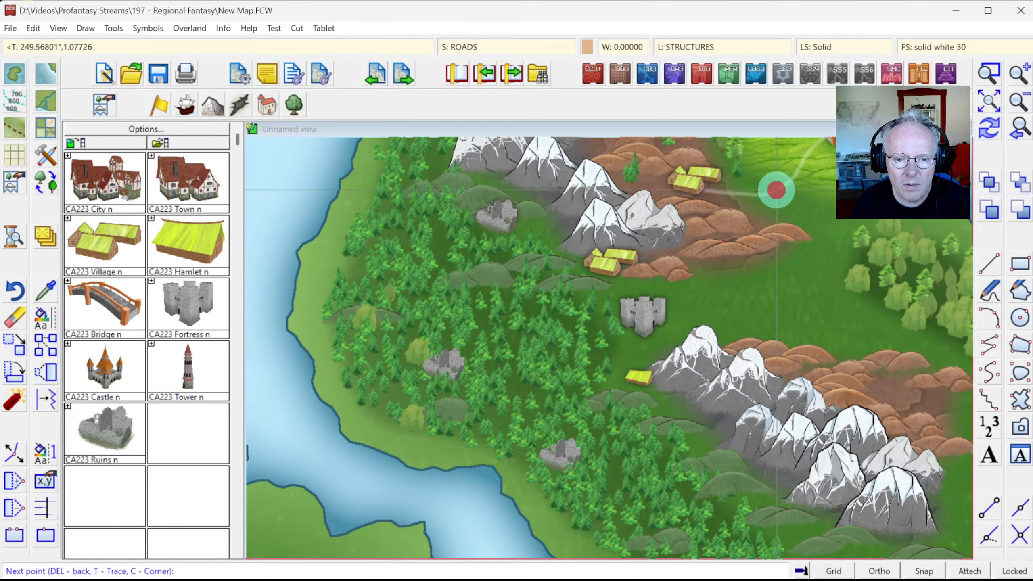
{"action": "left_click", "coordinate": [829, 245]}
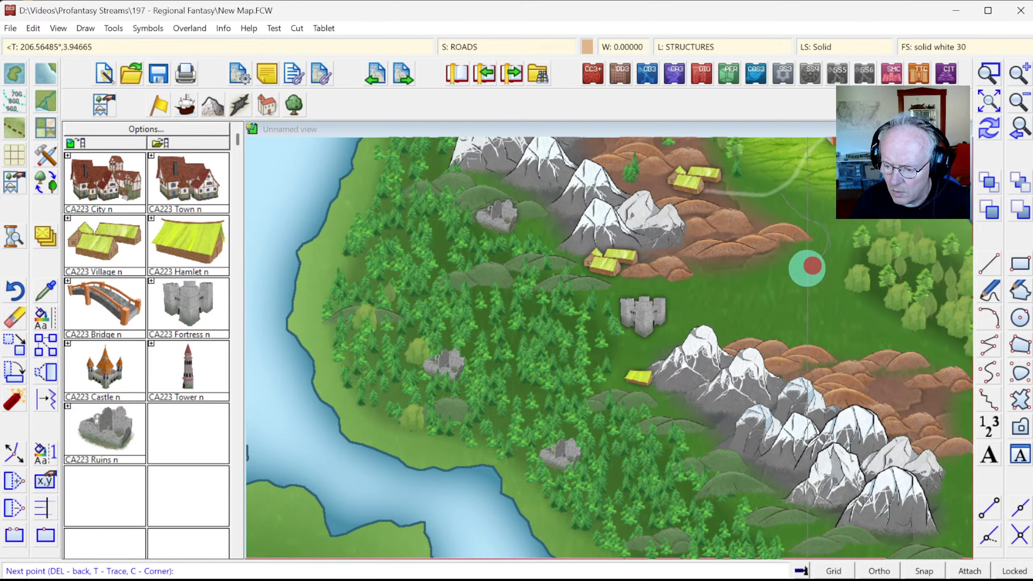
{"action": "left_click", "coordinate": [706, 295]}
{"action": "left_click", "coordinate": [673, 321]}
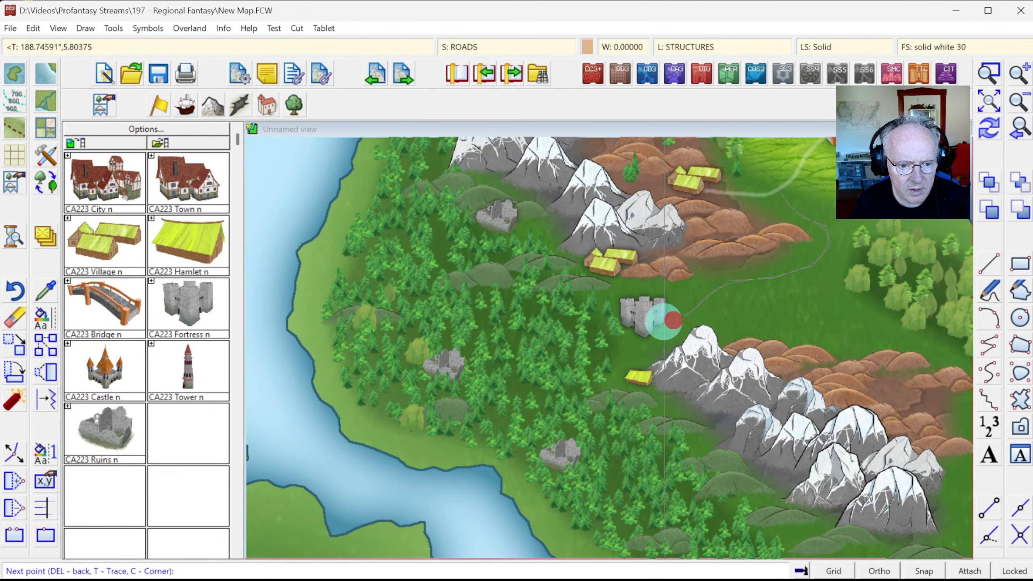
{"action": "right_click", "coordinate": [647, 322]}
Step: Draw dotted trails linking the fortress to the hamlet on its south and to the village on its north
{"action": "right_click", "coordinate": [645, 316]}
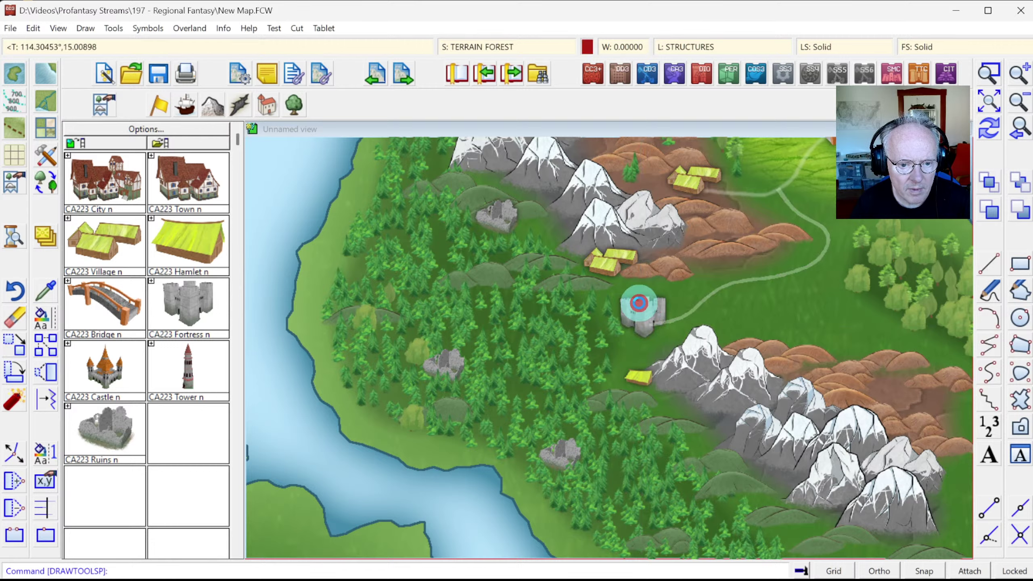
{"action": "left_click", "coordinate": [471, 224]}
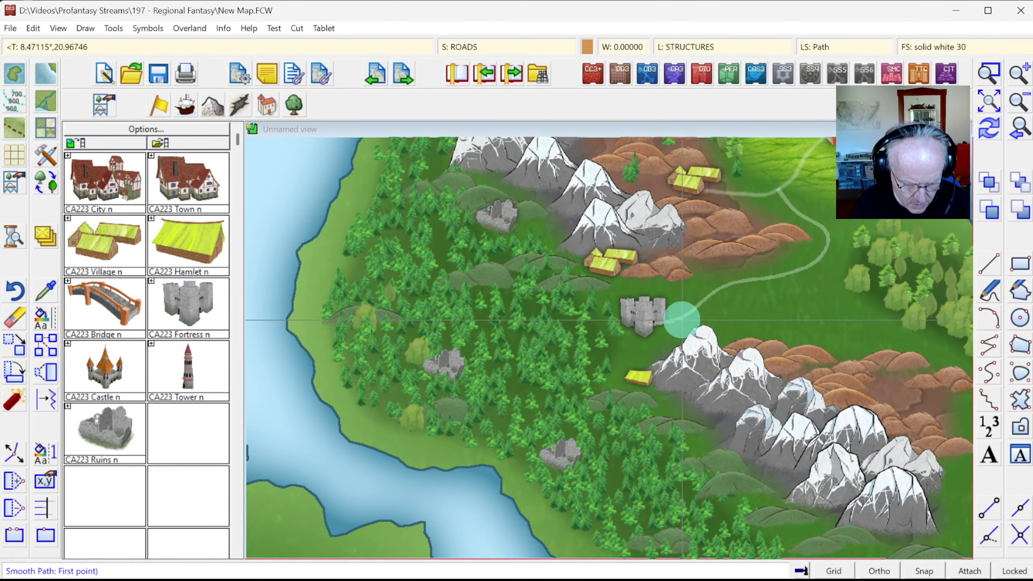
{"action": "left_click", "coordinate": [673, 321]}
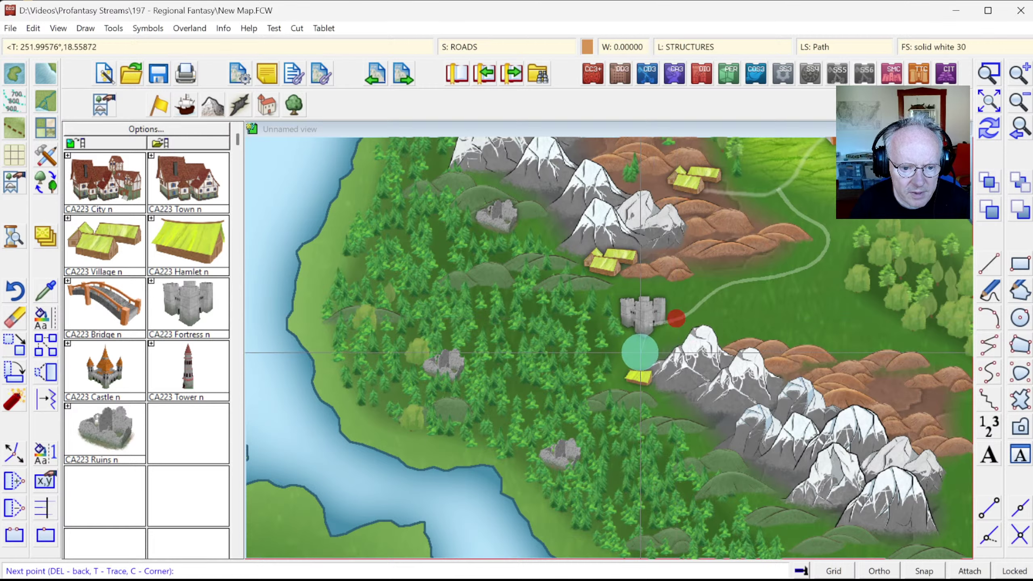
{"action": "left_click", "coordinate": [639, 354]}
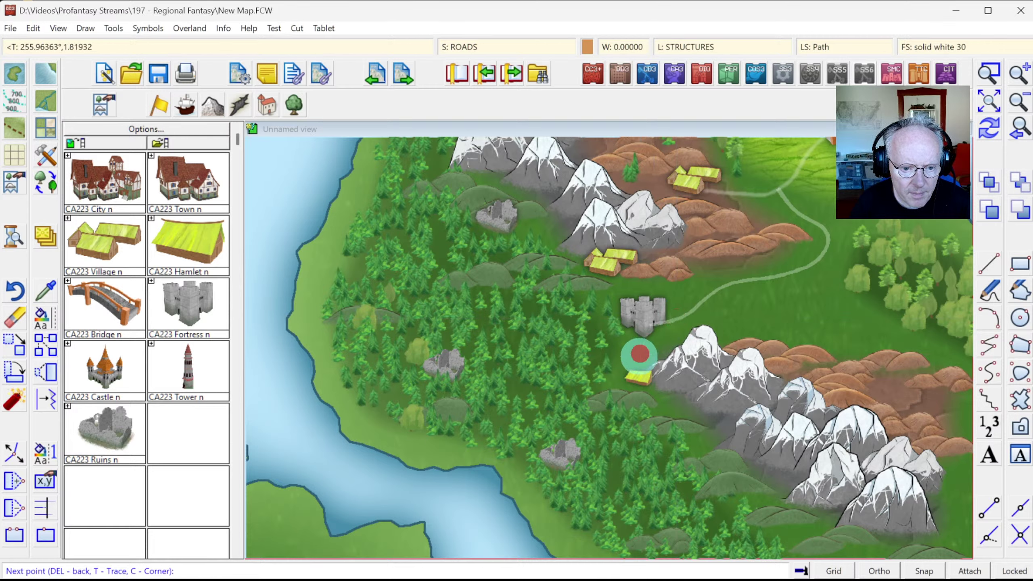
{"action": "left_click", "coordinate": [682, 317]}
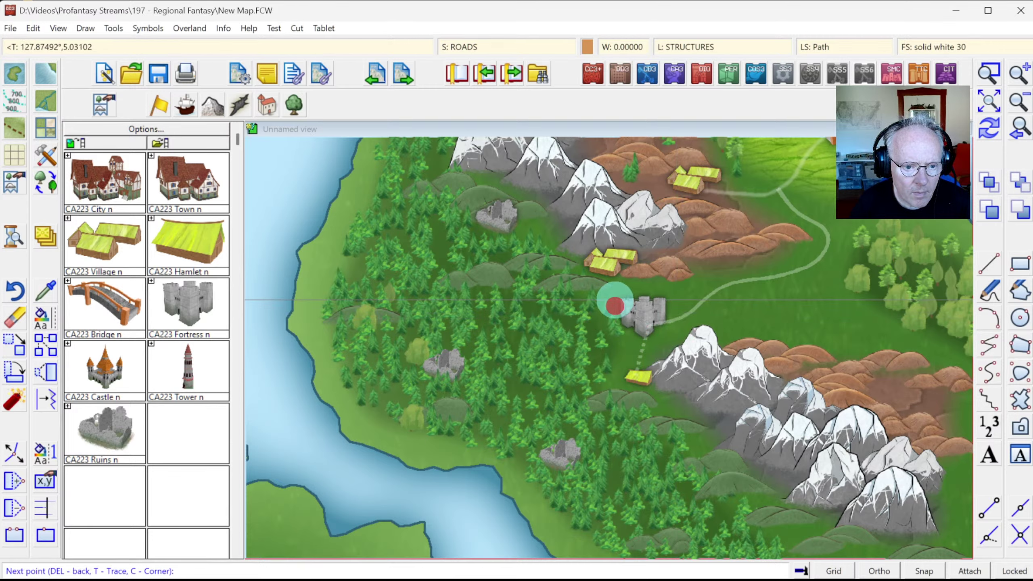
{"action": "right_click", "coordinate": [613, 282]}
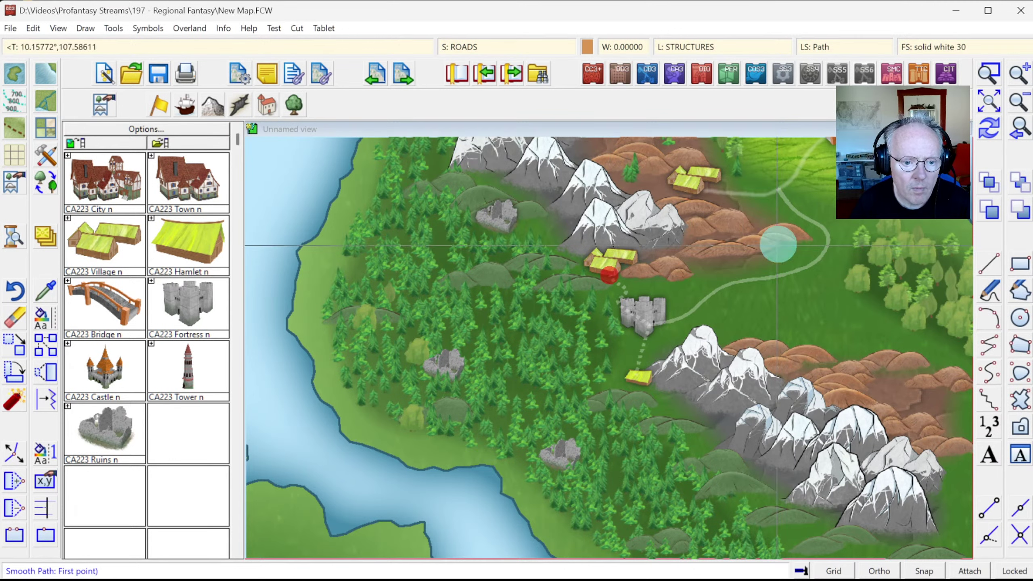
{"action": "right_click", "coordinate": [763, 243]}
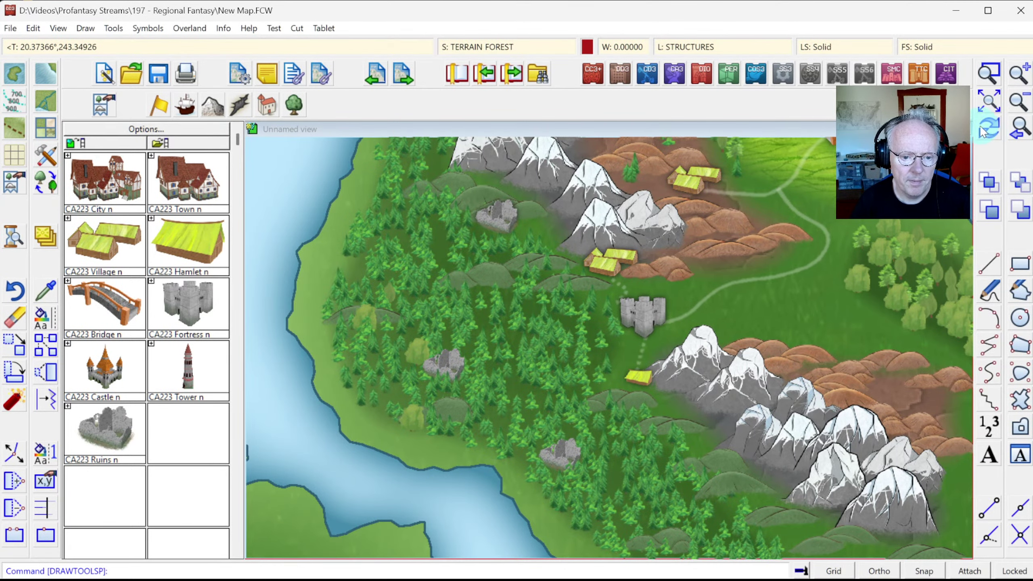
Step: Examine the whole map, the central settlements with their roads, and the southwestern coast
{"action": "left_click", "coordinate": [989, 100]}
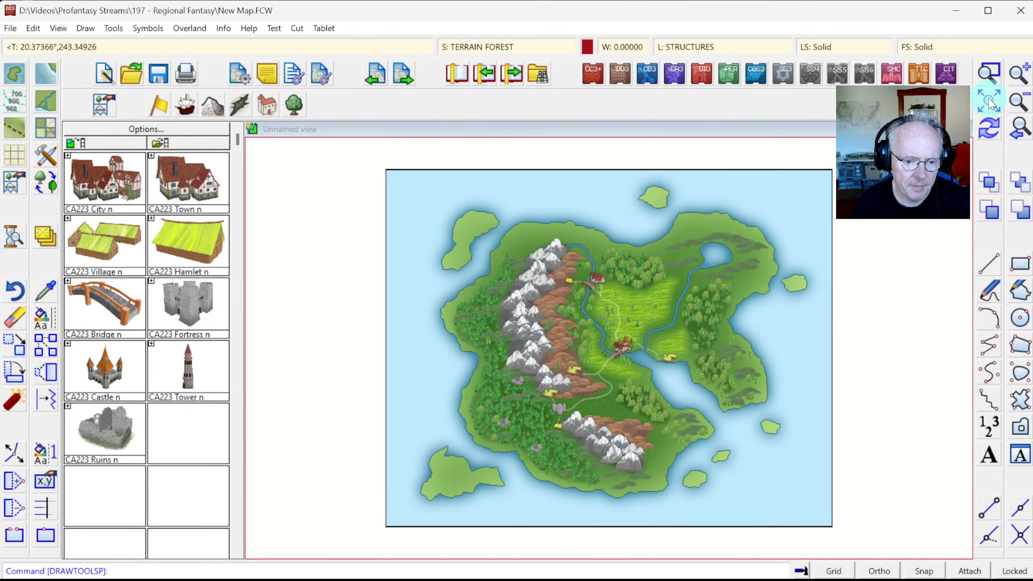
{"action": "left_click", "coordinate": [989, 71]}
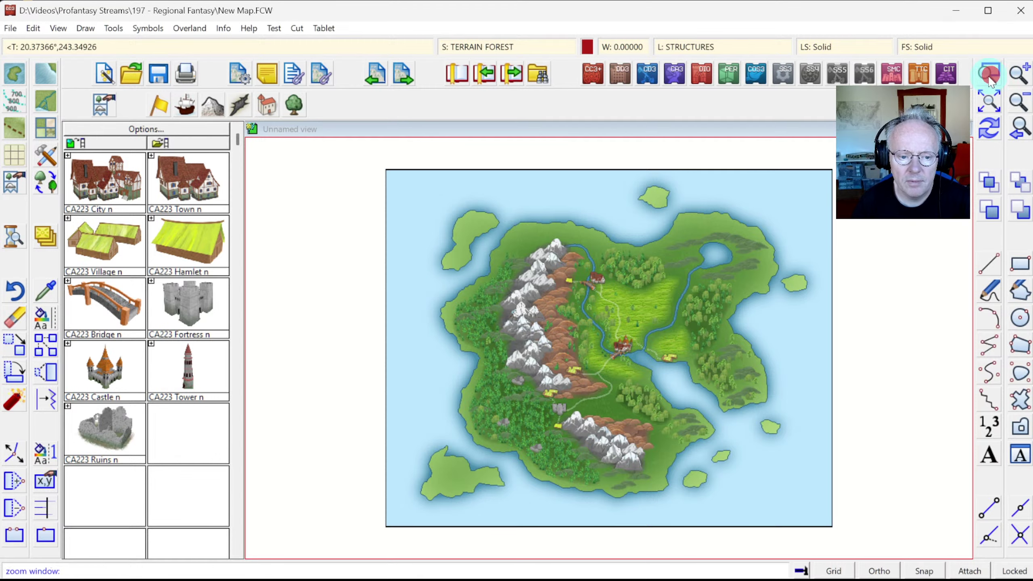
{"action": "left_click", "coordinate": [517, 289]}
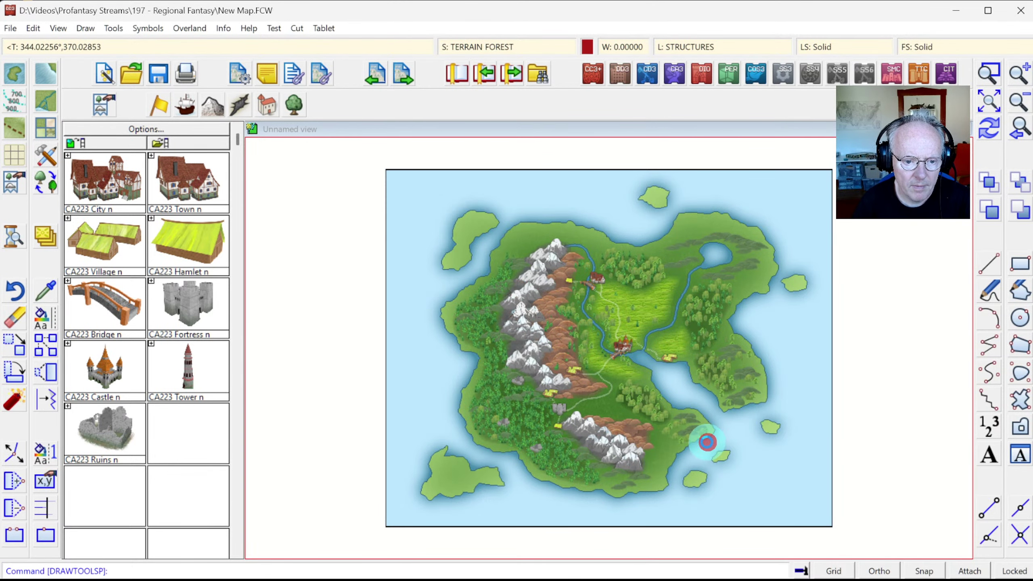
{"action": "left_click", "coordinate": [708, 438]}
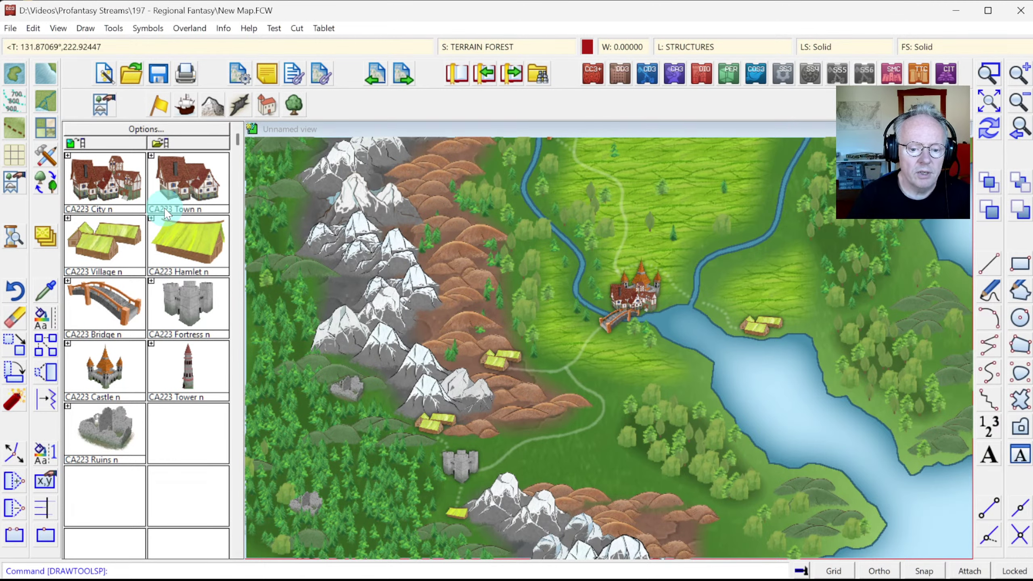
{"action": "left_click", "coordinate": [987, 102]}
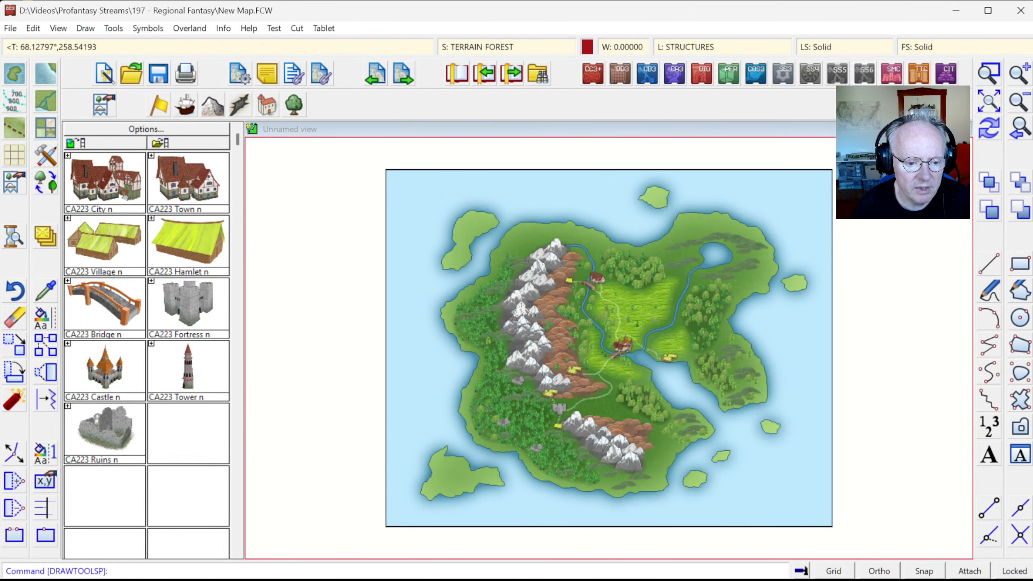
{"action": "left_click", "coordinate": [992, 73]}
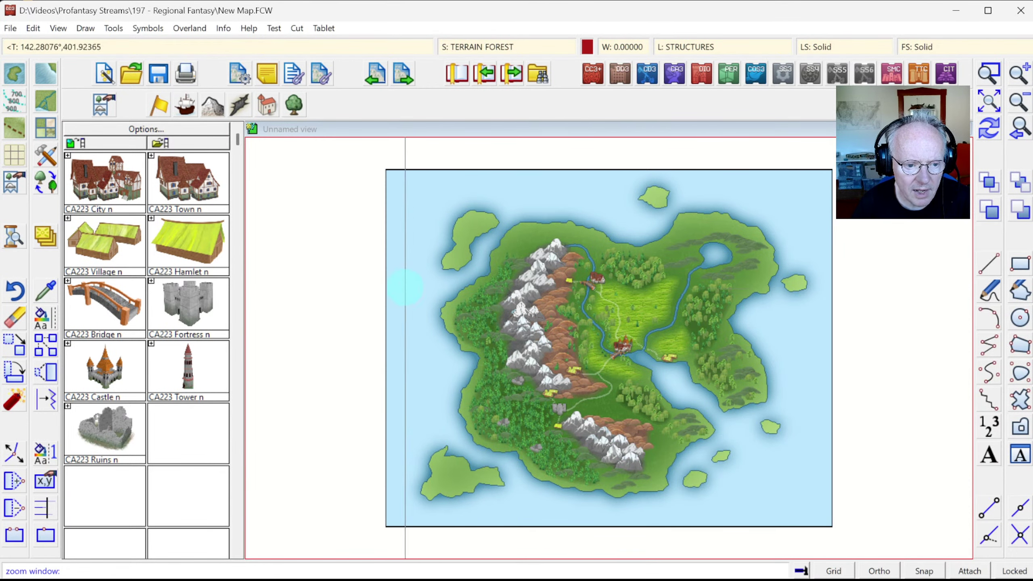
{"action": "left_click", "coordinate": [415, 298]}
{"action": "left_click", "coordinate": [643, 506]}
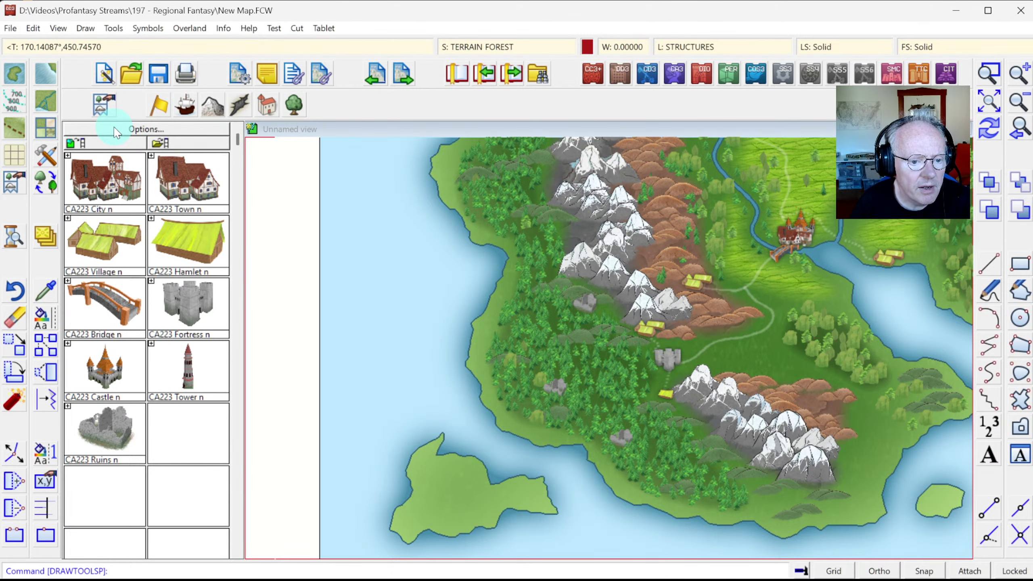
Step: Scatter CA223 Pine tree v 1 symbols around the pine forest's edge along the western and southern coast
{"action": "left_click", "coordinate": [293, 106]}
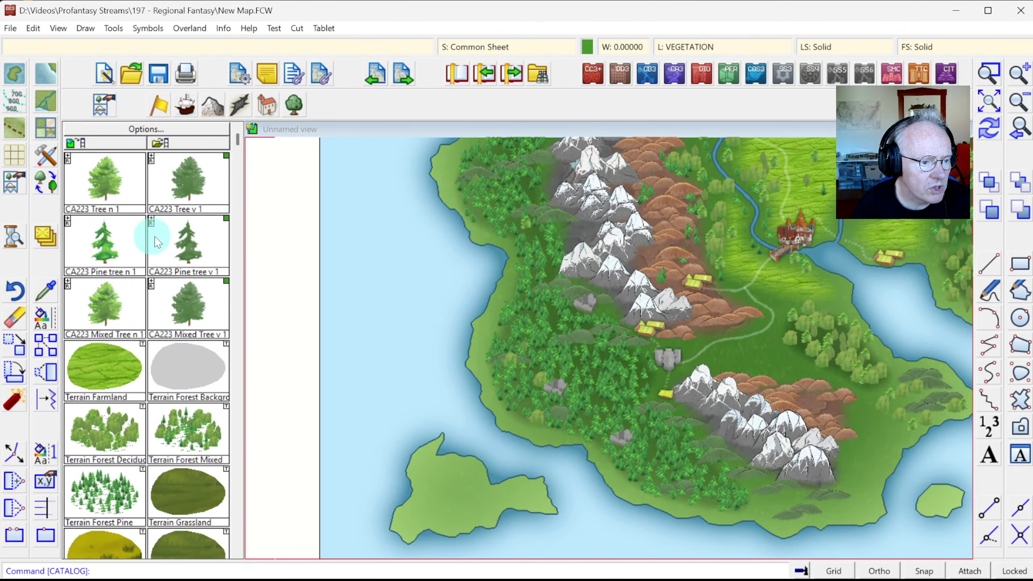
{"action": "left_click", "coordinate": [158, 242]}
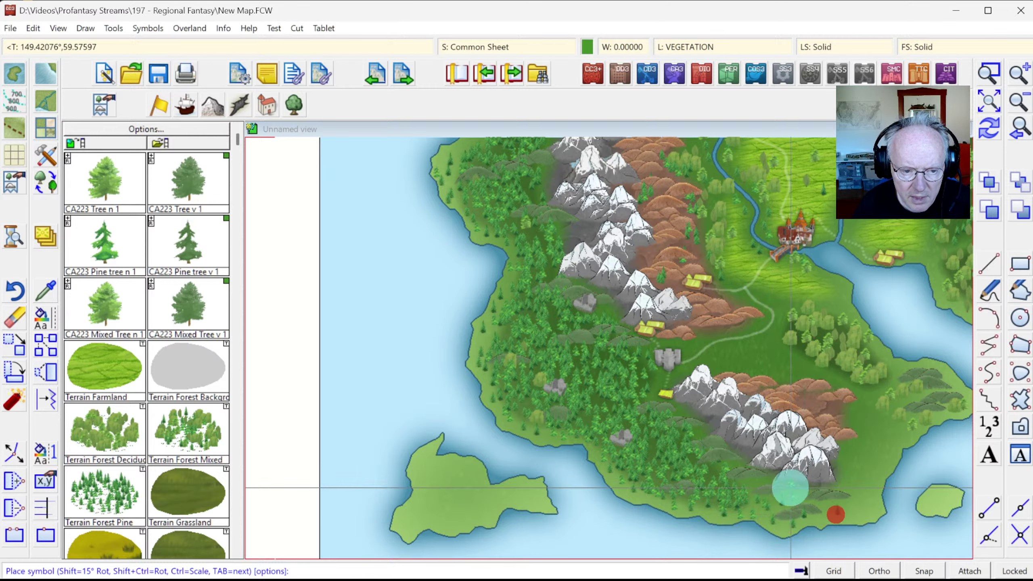
{"action": "left_click", "coordinate": [460, 154]}
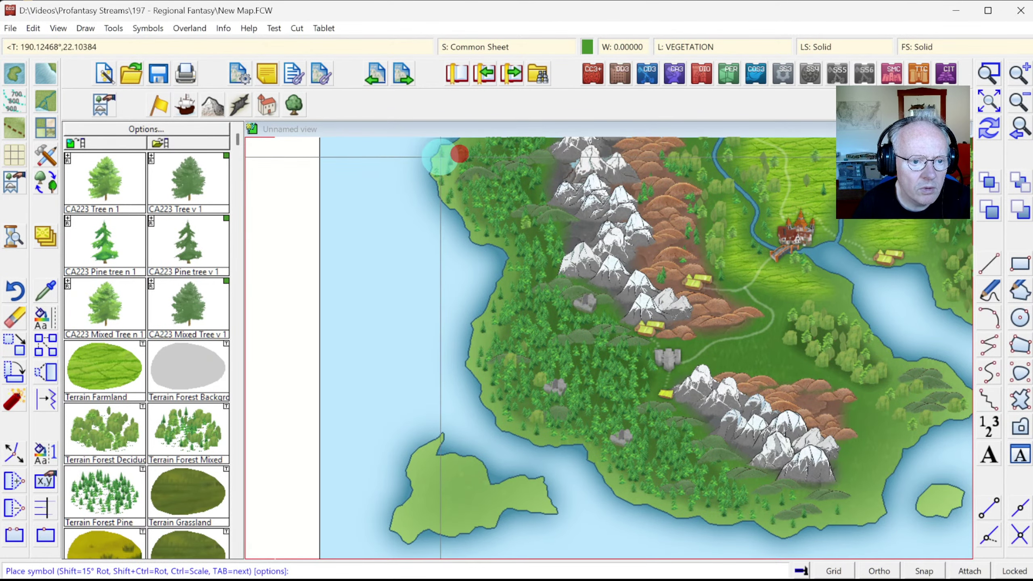
{"action": "left_click", "coordinate": [440, 157]}
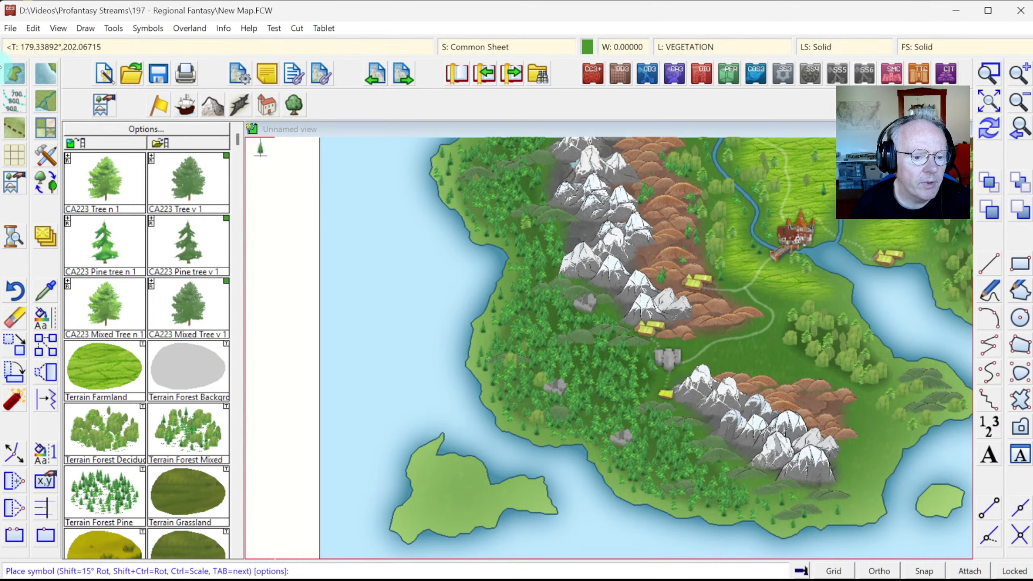
Step: Draw a Terrain Default, Swamp area that traces the coastline from the southern shore round to the northwestern end of the pine forest
{"action": "left_click", "coordinate": [46, 127]}
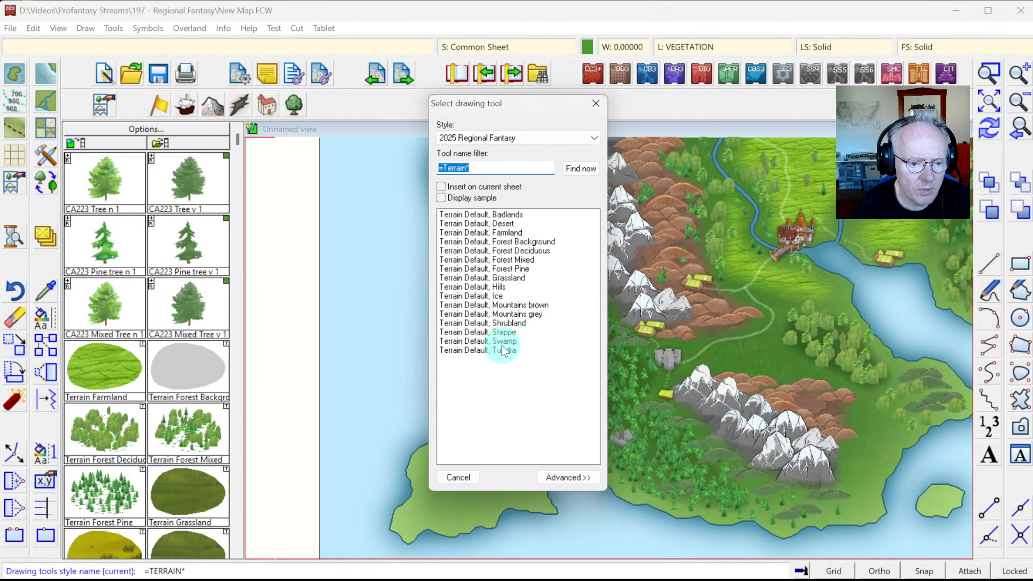
{"action": "double_click", "coordinate": [499, 342]}
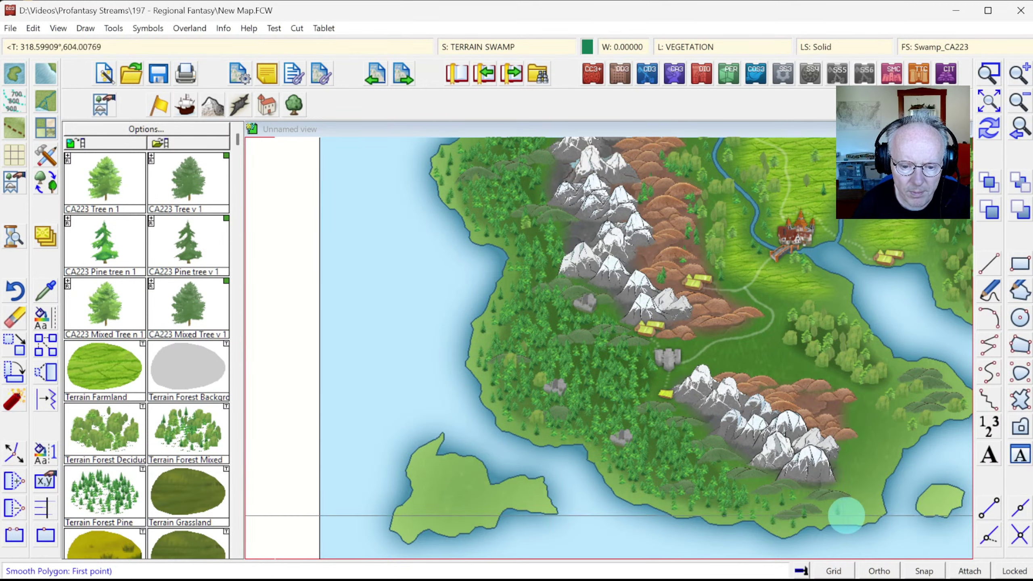
{"action": "left_click", "coordinate": [850, 512]}
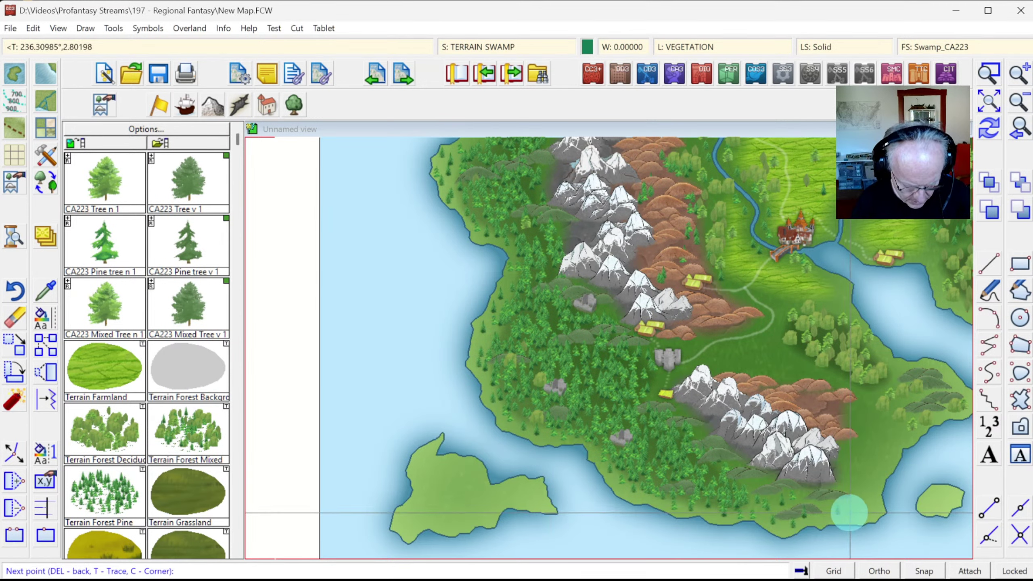
{"action": "key", "text": "t"}
{"action": "left_click", "coordinate": [777, 536]}
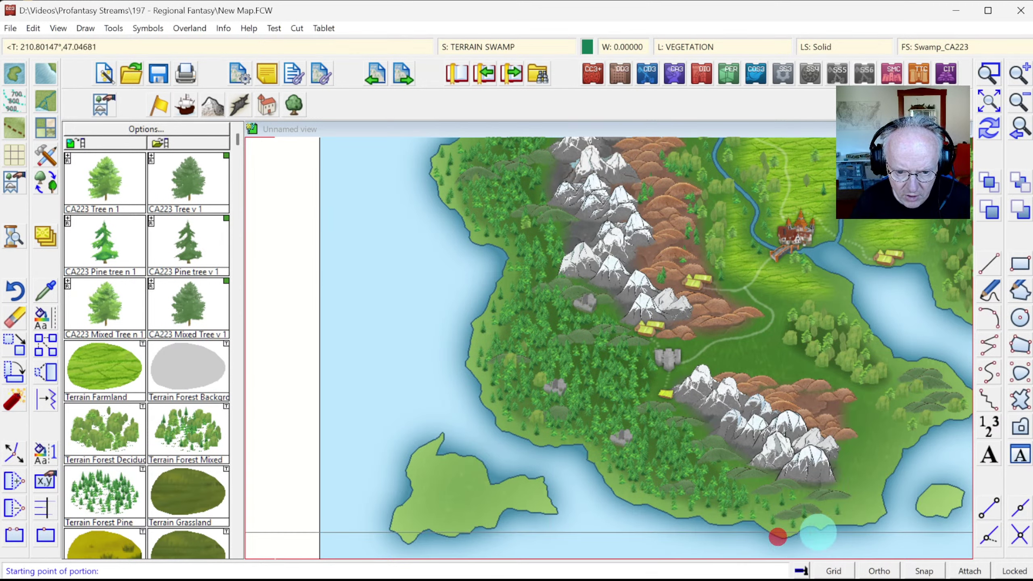
{"action": "left_click", "coordinate": [846, 528]}
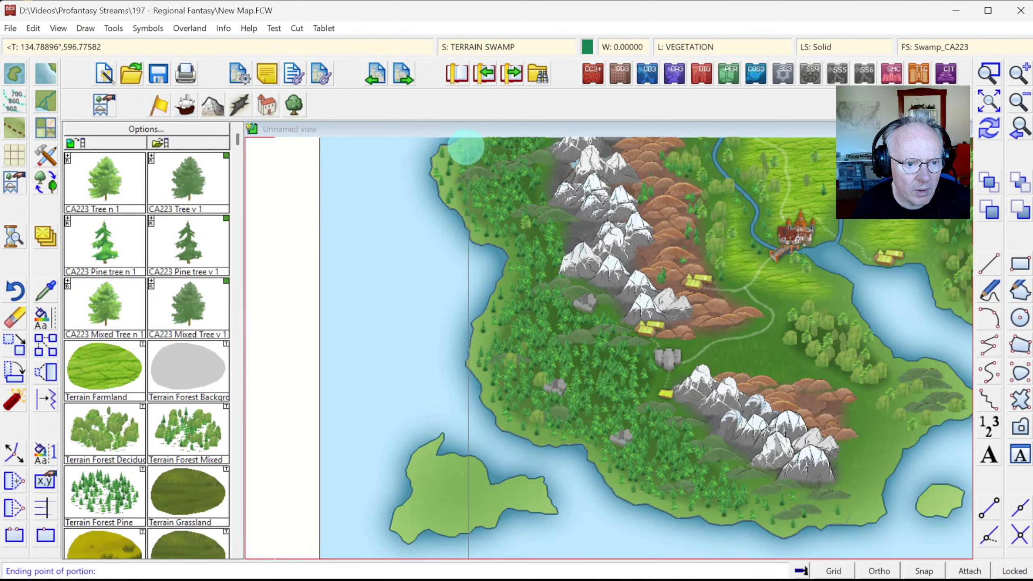
{"action": "left_click", "coordinate": [468, 142]}
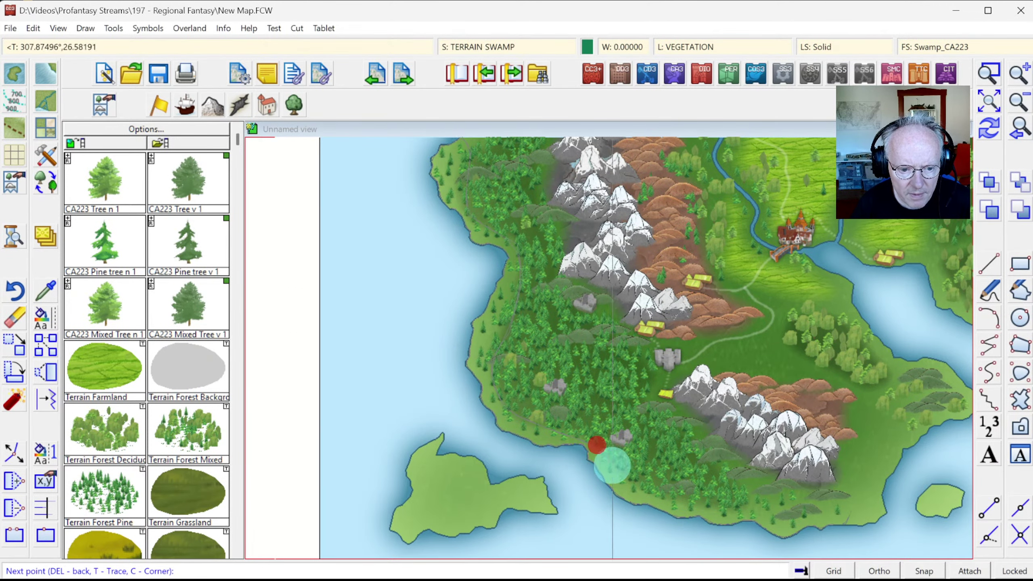
{"action": "left_click", "coordinate": [776, 526]}
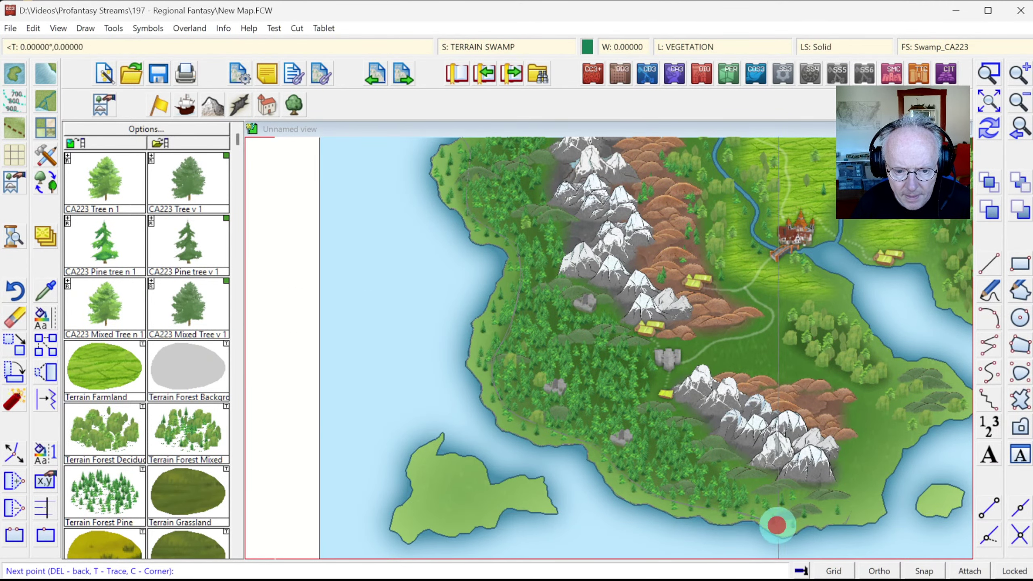
{"action": "left_click", "coordinate": [834, 518]}
{"action": "right_click", "coordinate": [835, 520]}
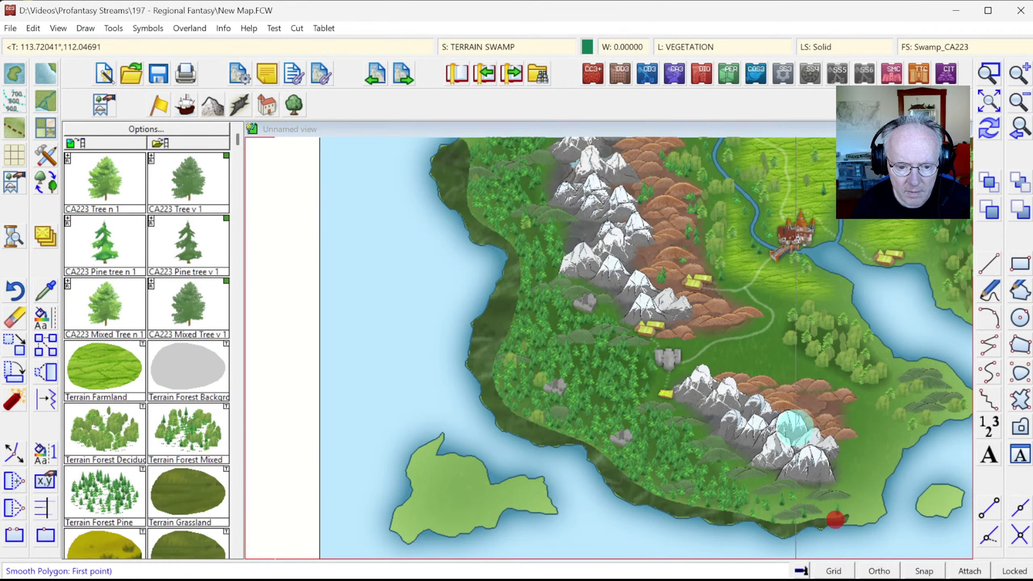
{"action": "right_click", "coordinate": [794, 427]}
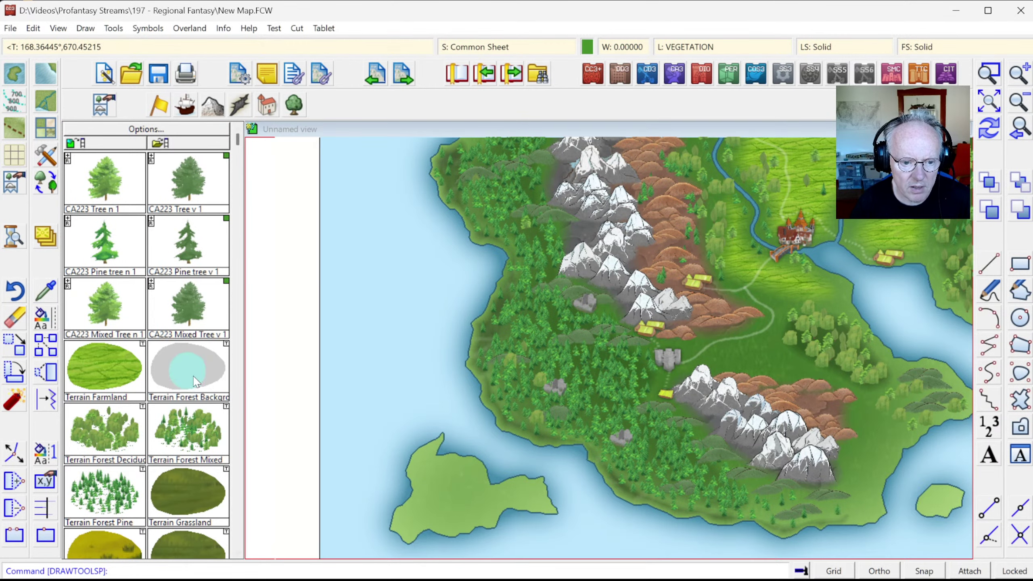
Step: Copy the coastal swamp's properties and multiply the scaled width of the Swamp_CA223 bitmap fill style by 0.5
{"action": "left_click", "coordinate": [46, 290]}
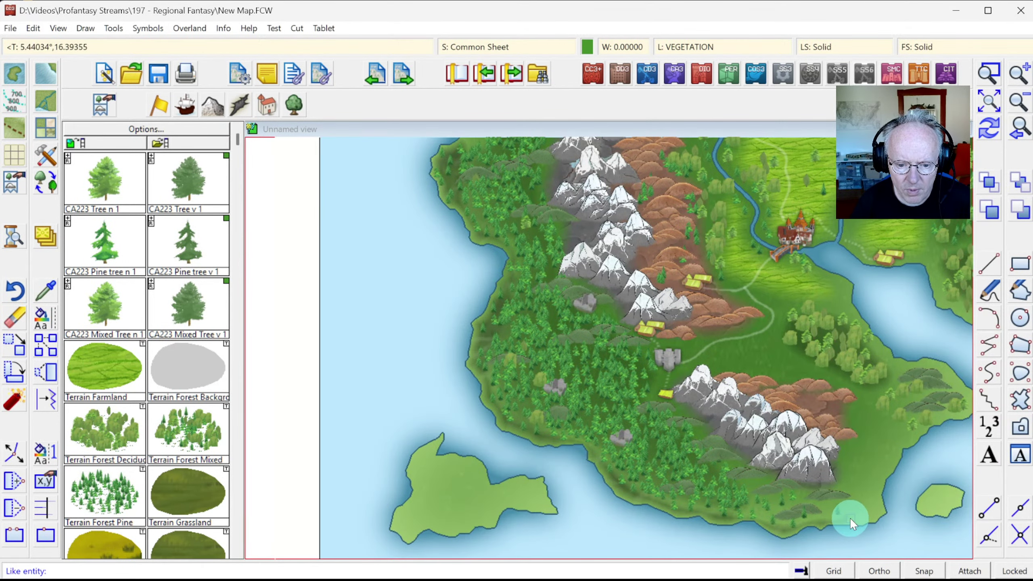
{"action": "left_click", "coordinate": [849, 517]}
{"action": "left_click", "coordinate": [934, 47]}
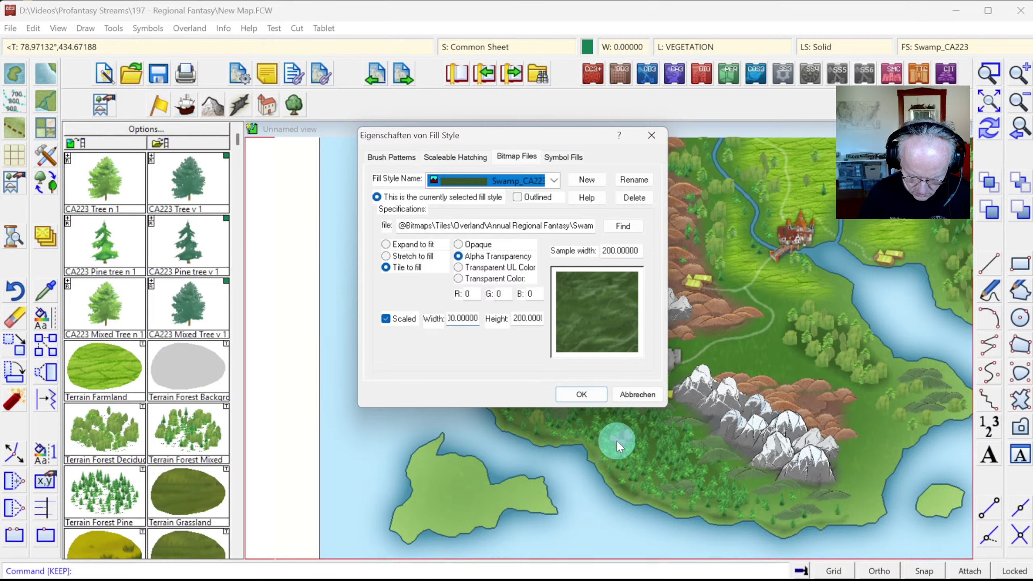
{"action": "type", "text": "0"}
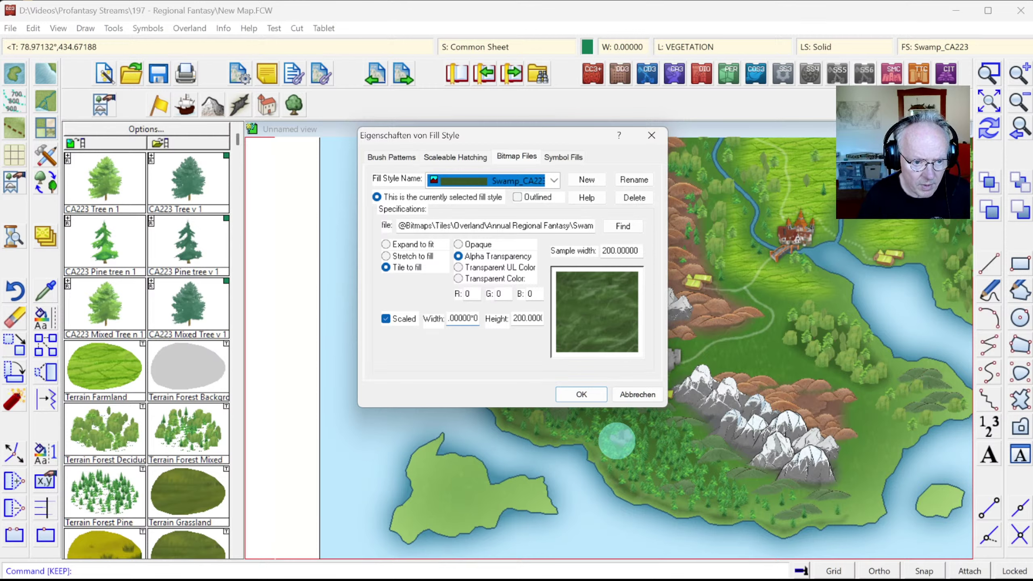
{"action": "type", "text": ".5"}
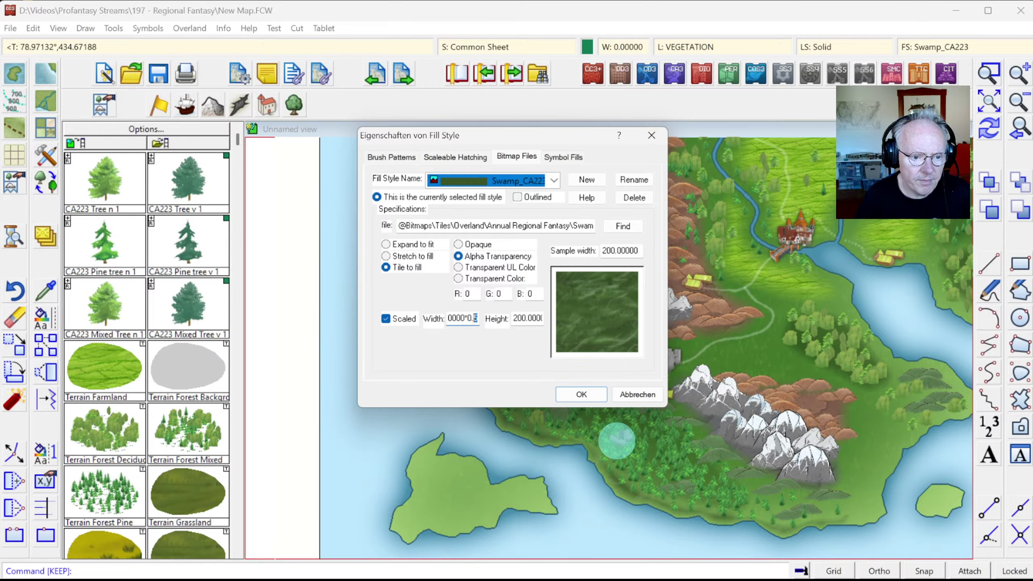
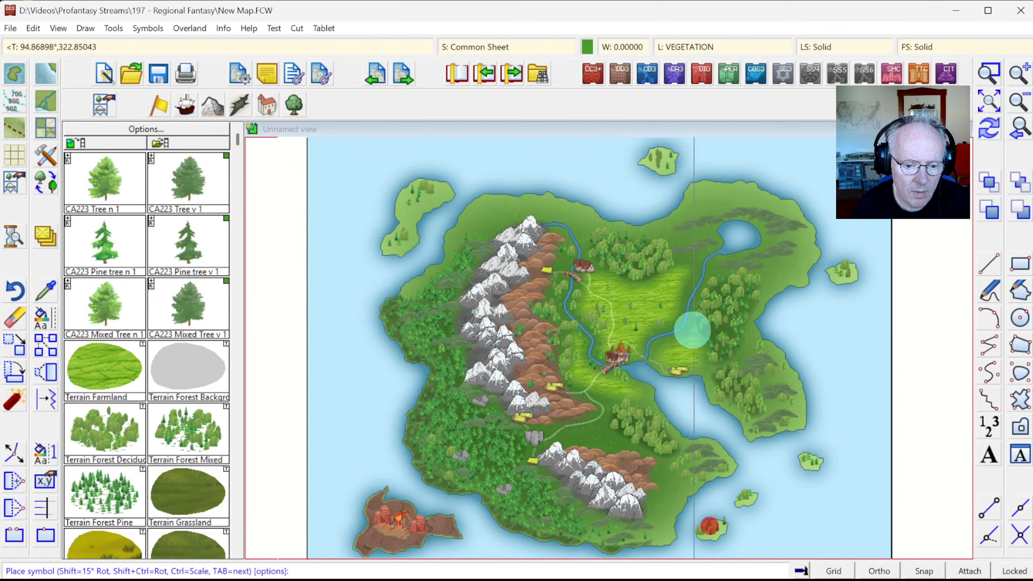
Step: Finish placing vegetation and place a CA223 Tower n symbol on the eastern tip of the southeastern headland
{"action": "right_click", "coordinate": [670, 320]}
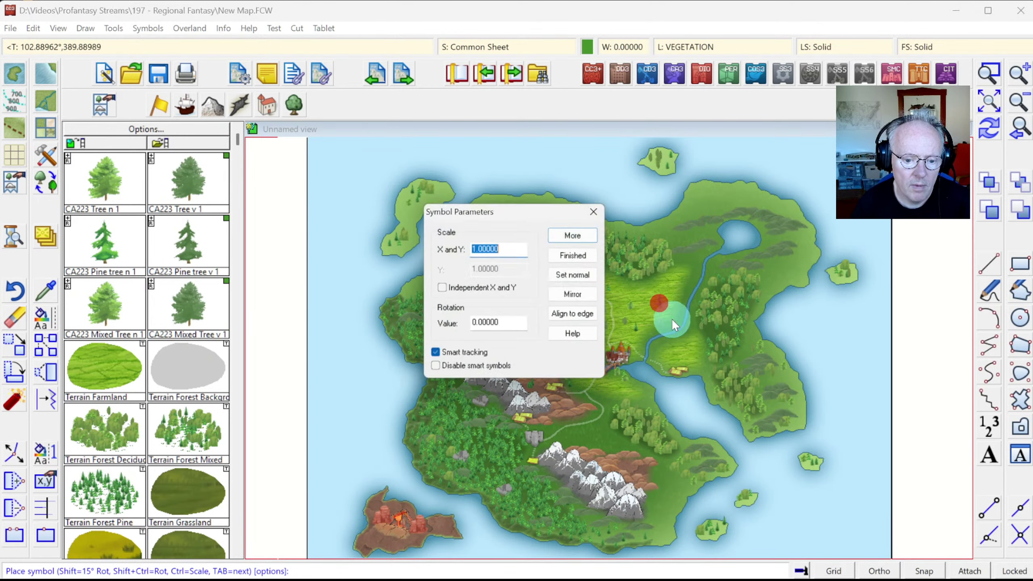
{"action": "left_click", "coordinate": [579, 256]}
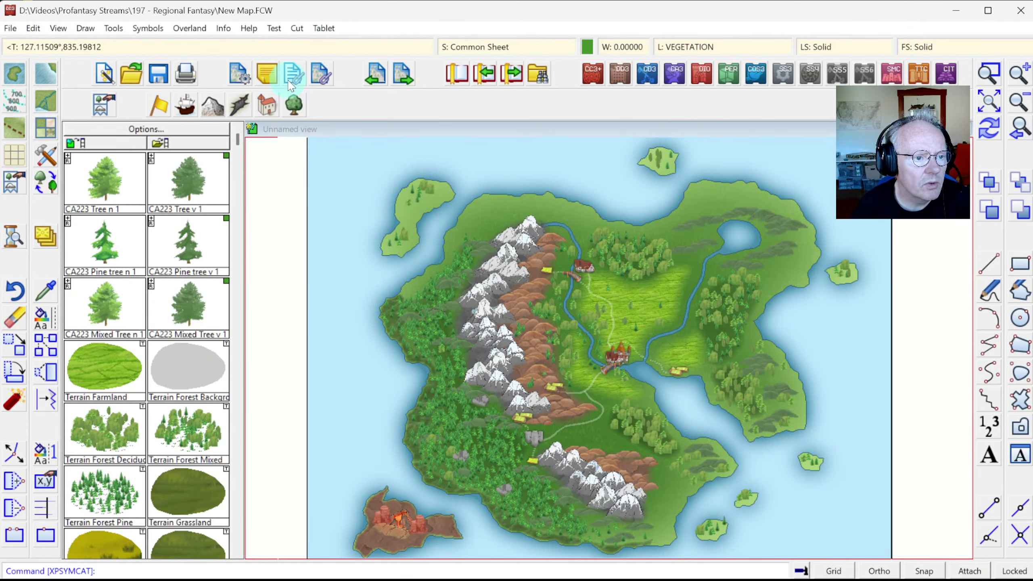
{"action": "left_click", "coordinate": [267, 104]}
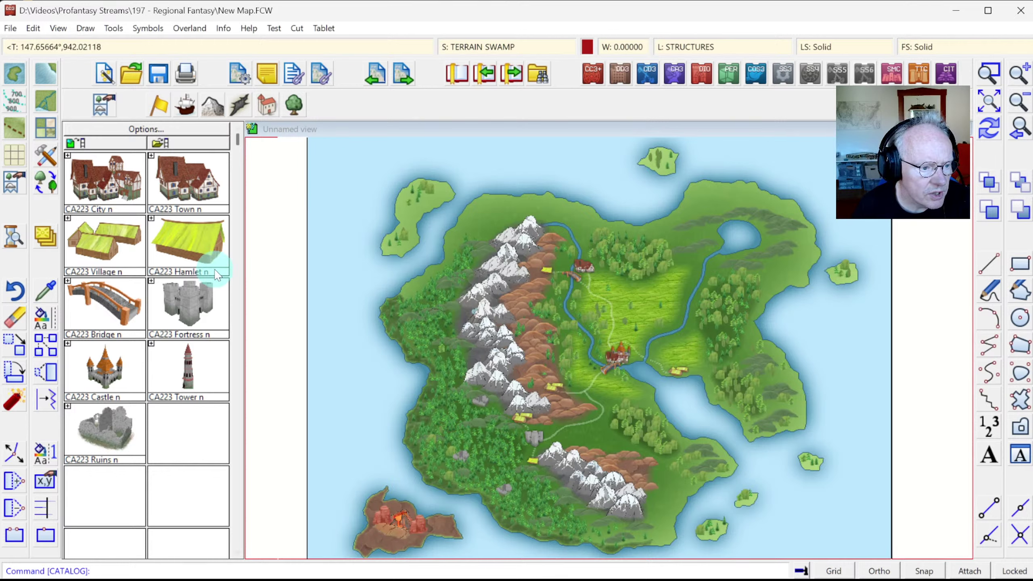
{"action": "left_click", "coordinate": [182, 182]}
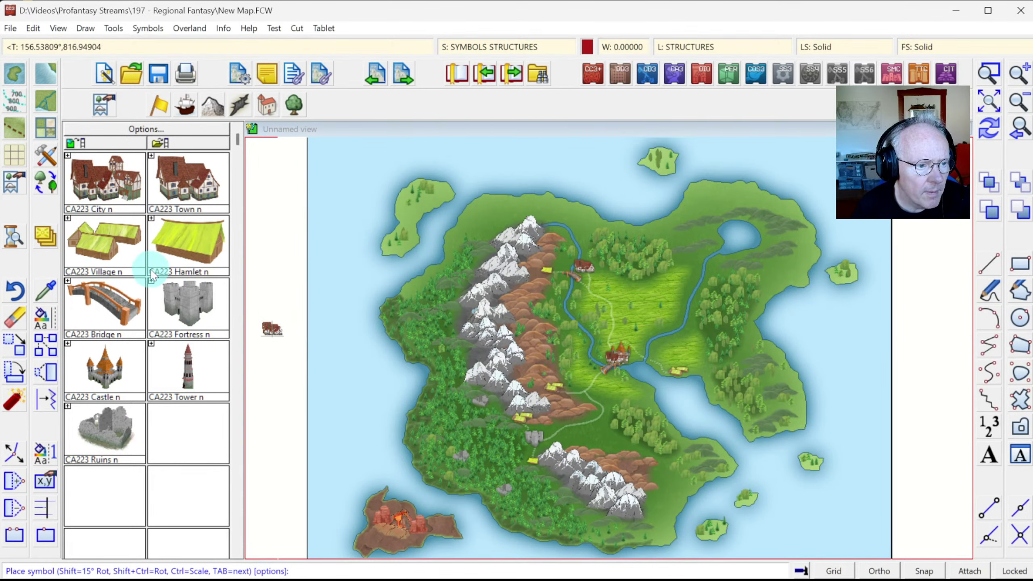
{"action": "left_click", "coordinate": [185, 379]}
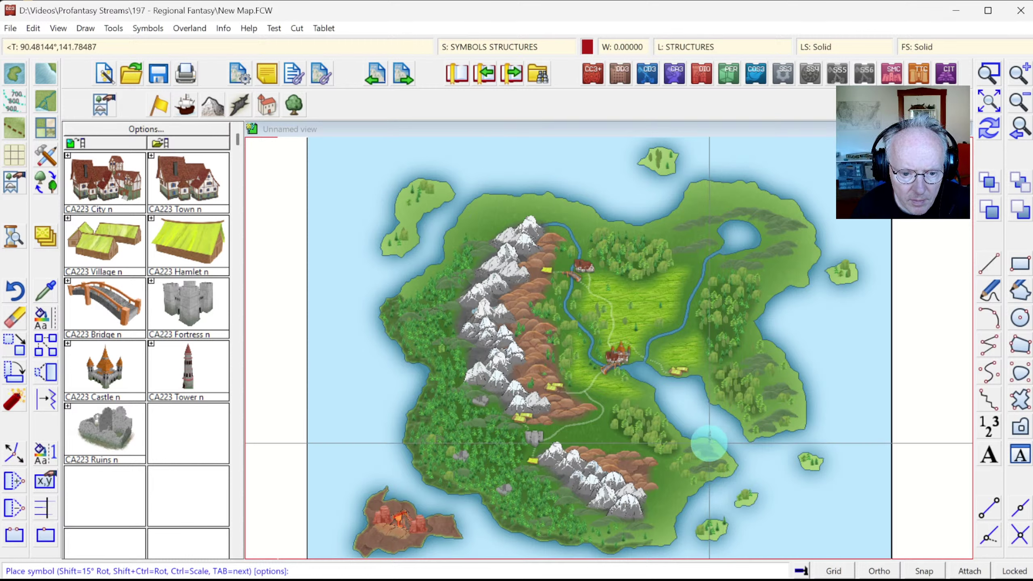
{"action": "left_click", "coordinate": [723, 459]}
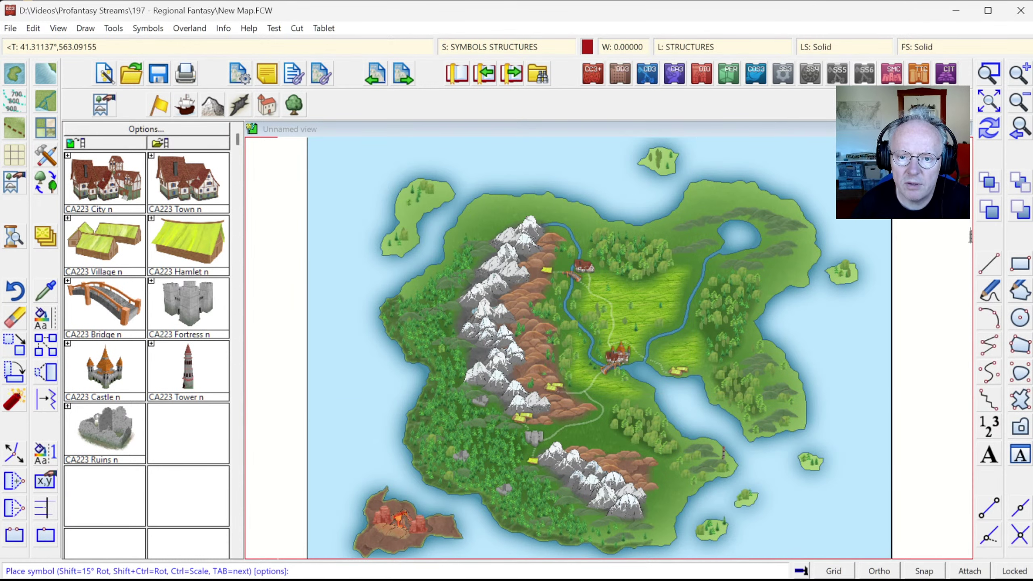
Step: Move the headland tower slightly southwest, away from the coastline
{"action": "left_click", "coordinate": [794, 503]}
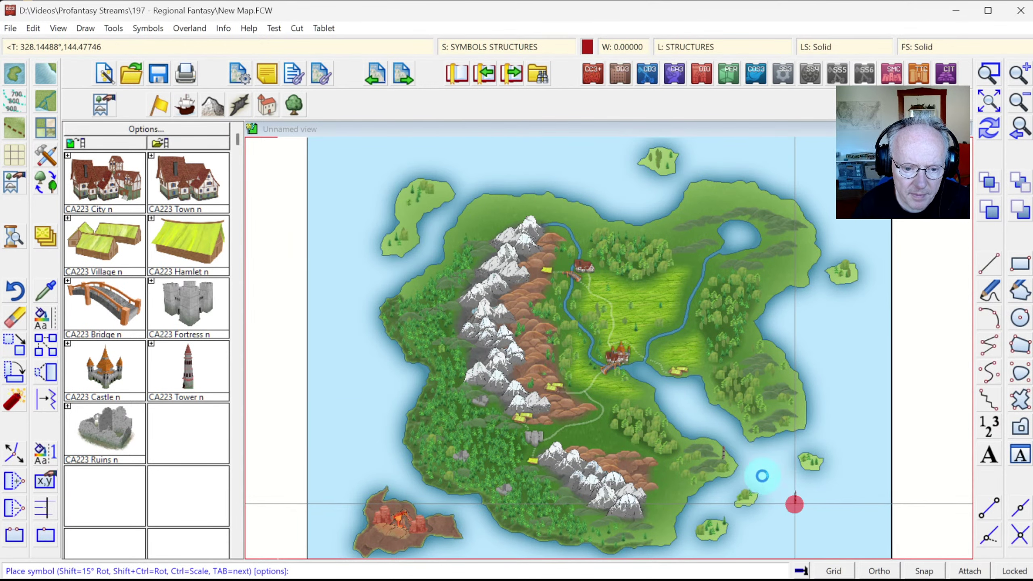
{"action": "left_click", "coordinate": [581, 379]}
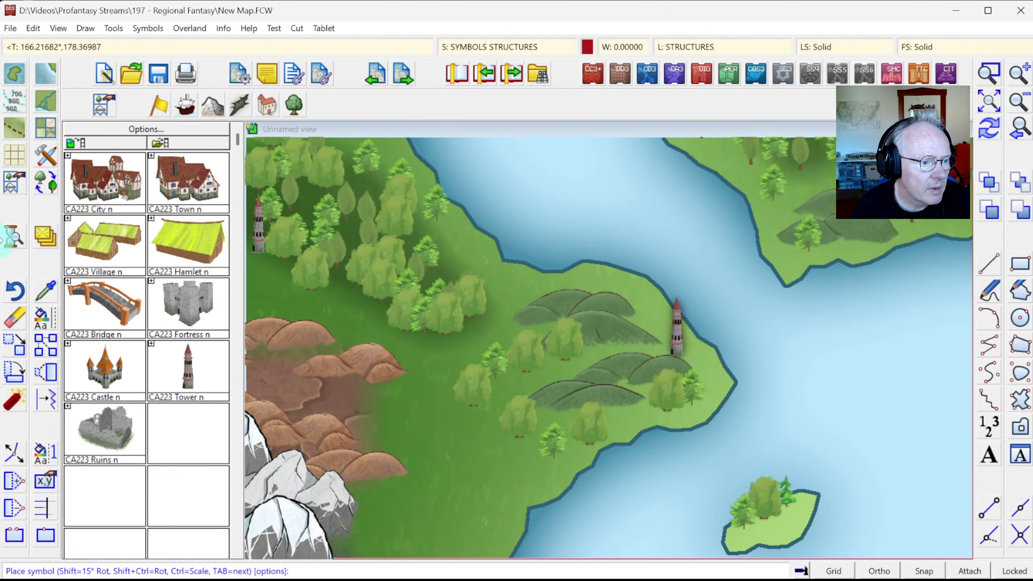
{"action": "left_click", "coordinate": [14, 318]}
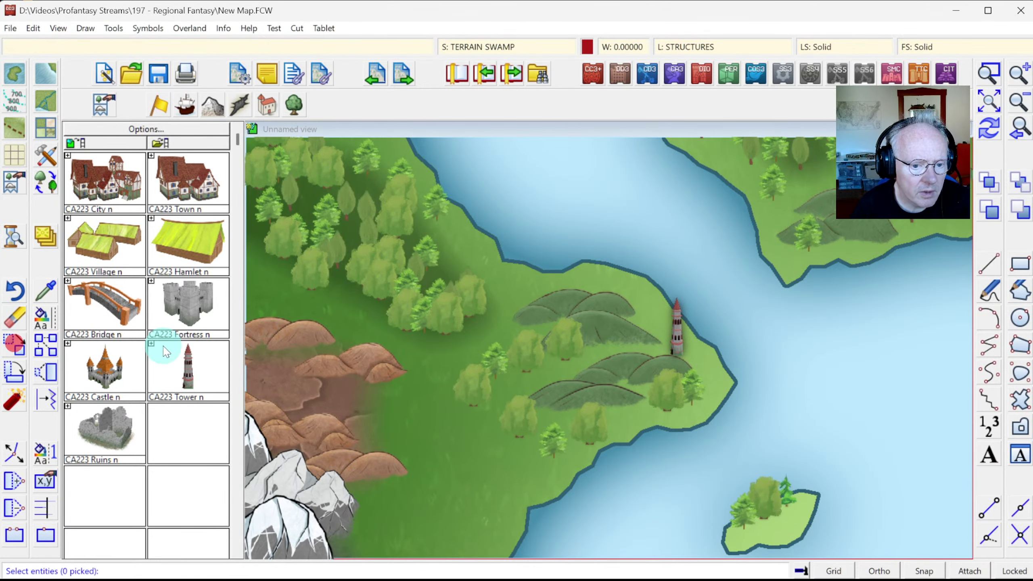
{"action": "left_click", "coordinate": [675, 331]}
{"action": "right_click", "coordinate": [687, 341]}
{"action": "left_click", "coordinate": [687, 339]}
{"action": "left_click", "coordinate": [677, 341]}
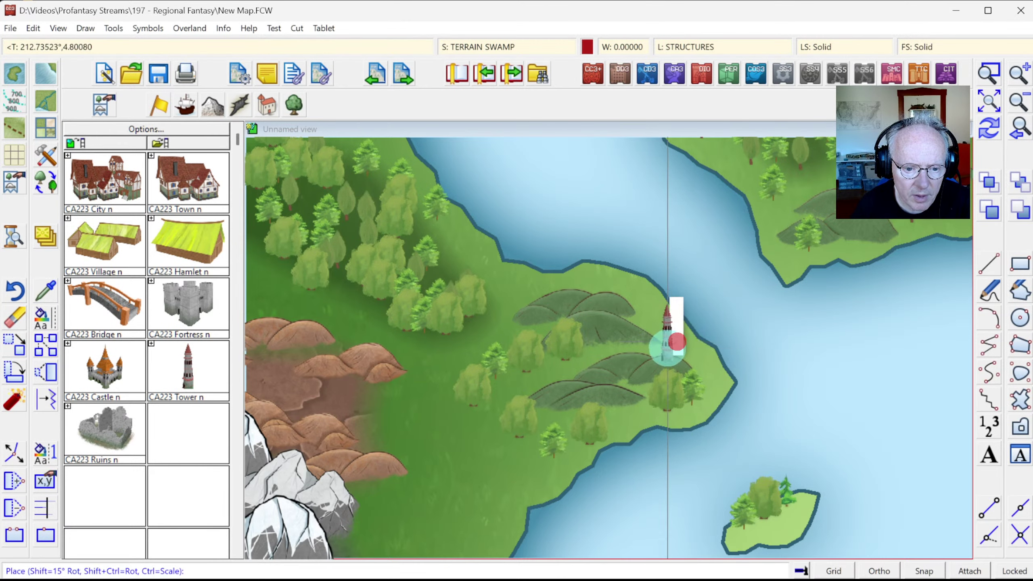
{"action": "left_click", "coordinate": [670, 345]}
{"action": "left_click", "coordinate": [986, 136]}
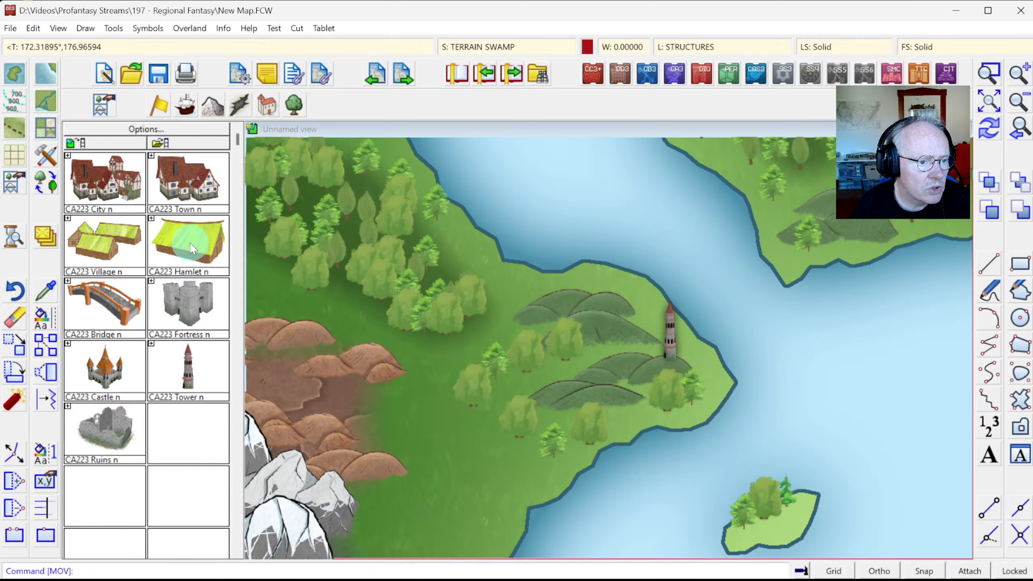
Step: Place a CA223 Town n symbol beside the northeastern lake, just west of where the river meets it
{"action": "left_click", "coordinate": [190, 183]}
{"action": "left_click", "coordinate": [989, 102]}
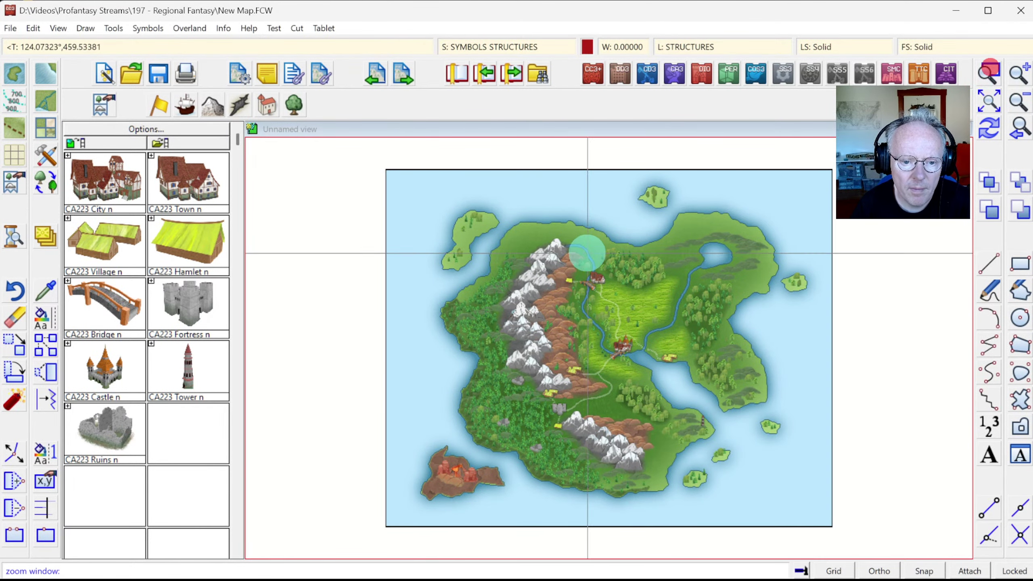
{"action": "left_click", "coordinate": [586, 250]}
{"action": "left_click", "coordinate": [744, 357]}
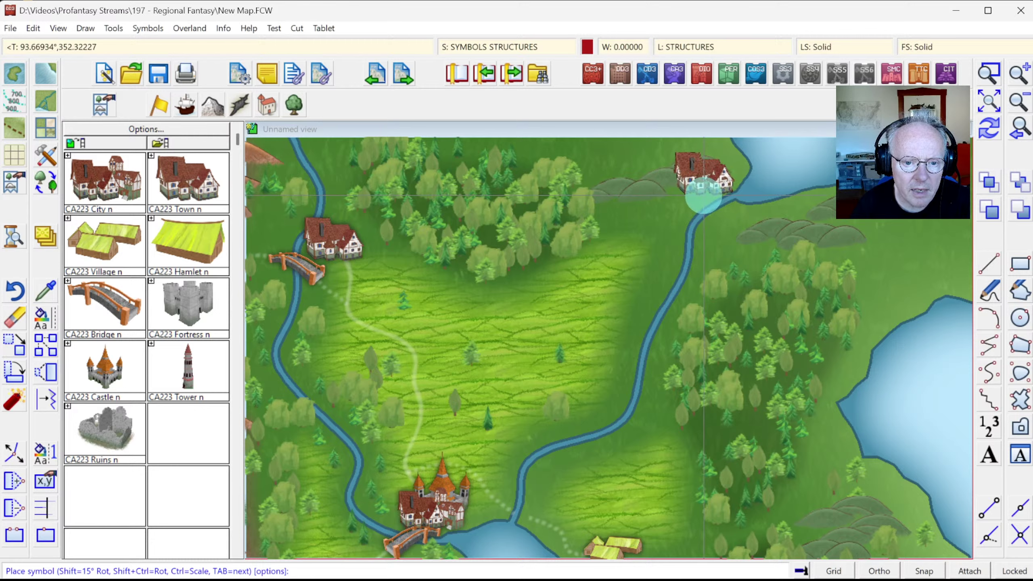
{"action": "left_click", "coordinate": [701, 192]}
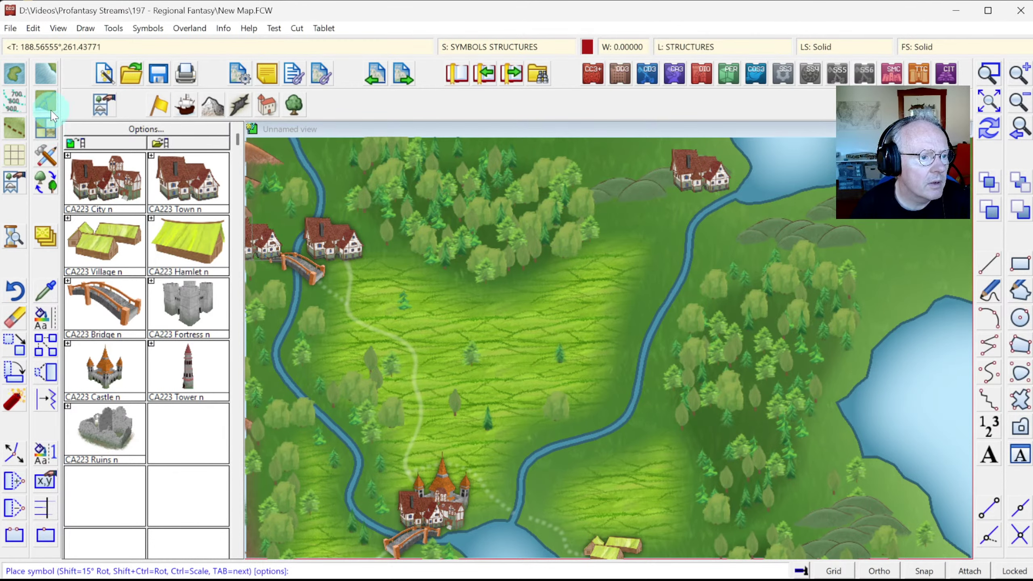
Step: Draw a Road, Path from the central city along the river's west bank to the new lakeside town
{"action": "left_click", "coordinate": [11, 127]}
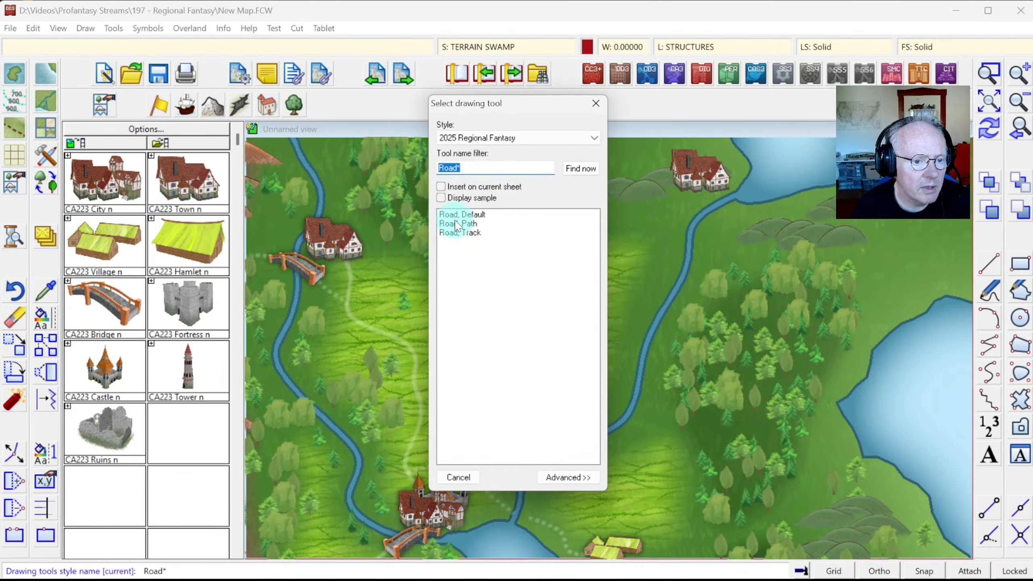
{"action": "left_click", "coordinate": [458, 224]}
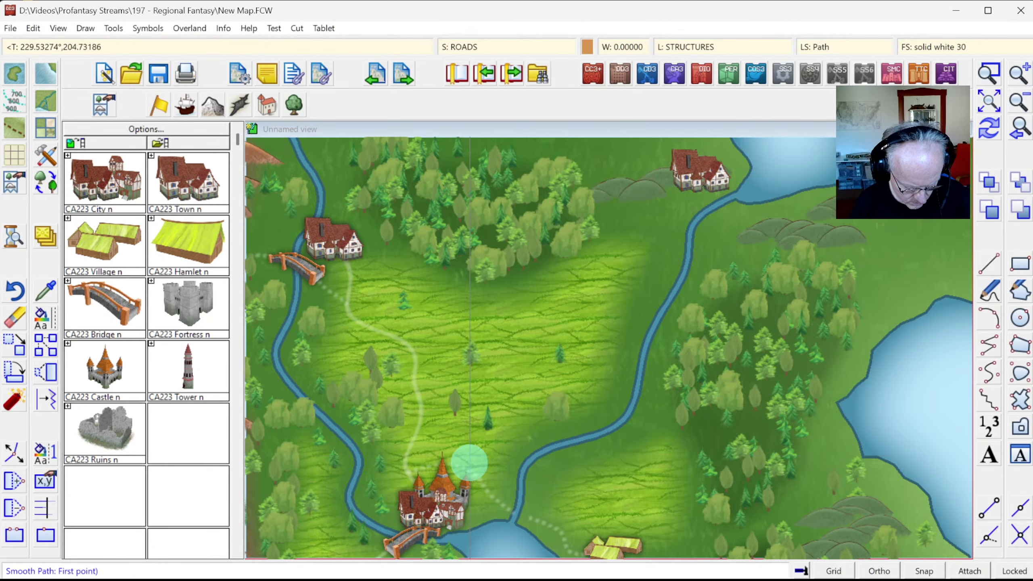
{"action": "left_click", "coordinate": [419, 407]}
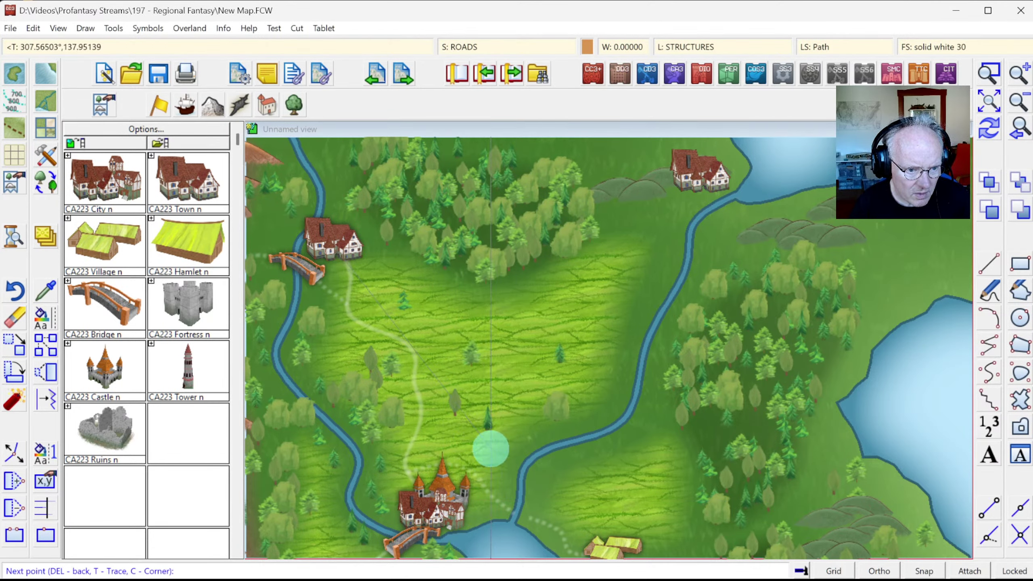
{"action": "right_click", "coordinate": [481, 445]}
{"action": "left_click", "coordinate": [437, 523]}
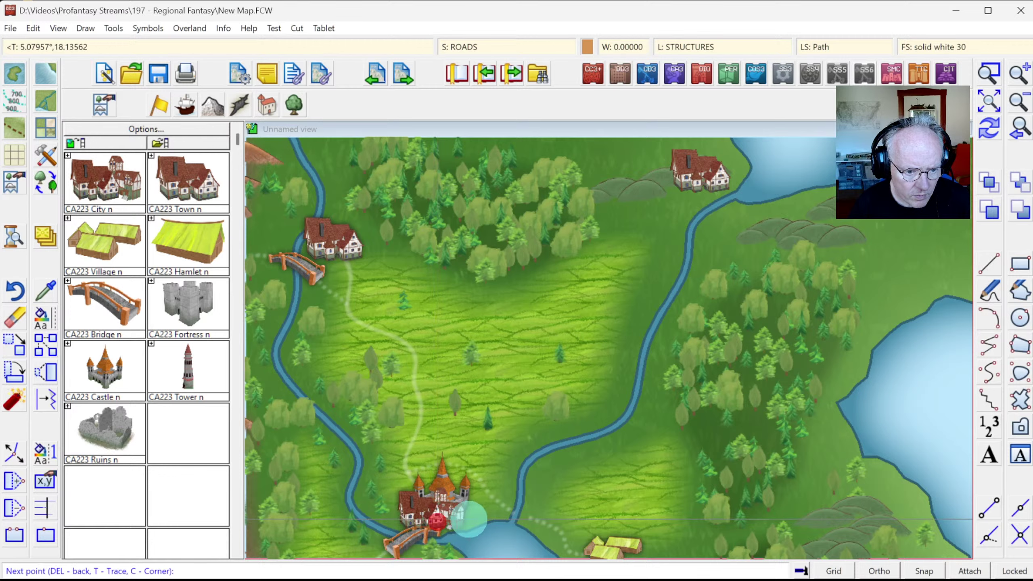
{"action": "left_click", "coordinate": [493, 491]}
{"action": "mouse_move", "coordinate": [495, 465]}
{"action": "left_mouse_down"}
{"action": "mouse_move", "coordinate": [590, 419]}
{"action": "mouse_move", "coordinate": [672, 256]}
{"action": "mouse_move", "coordinate": [672, 208]}
{"action": "mouse_move", "coordinate": [698, 180]}
{"action": "left_mouse_up"}
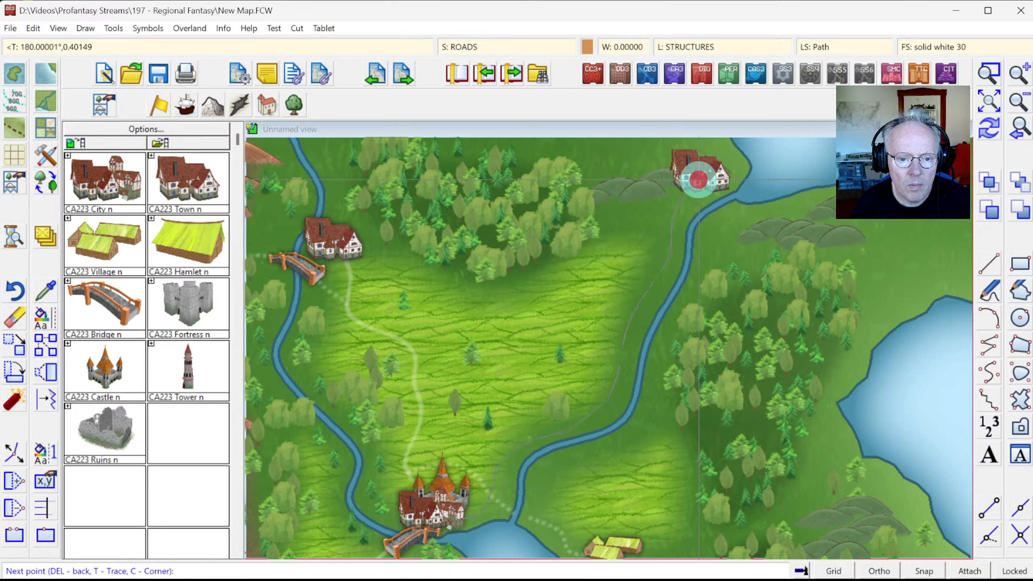
{"action": "right_click", "coordinate": [687, 295]}
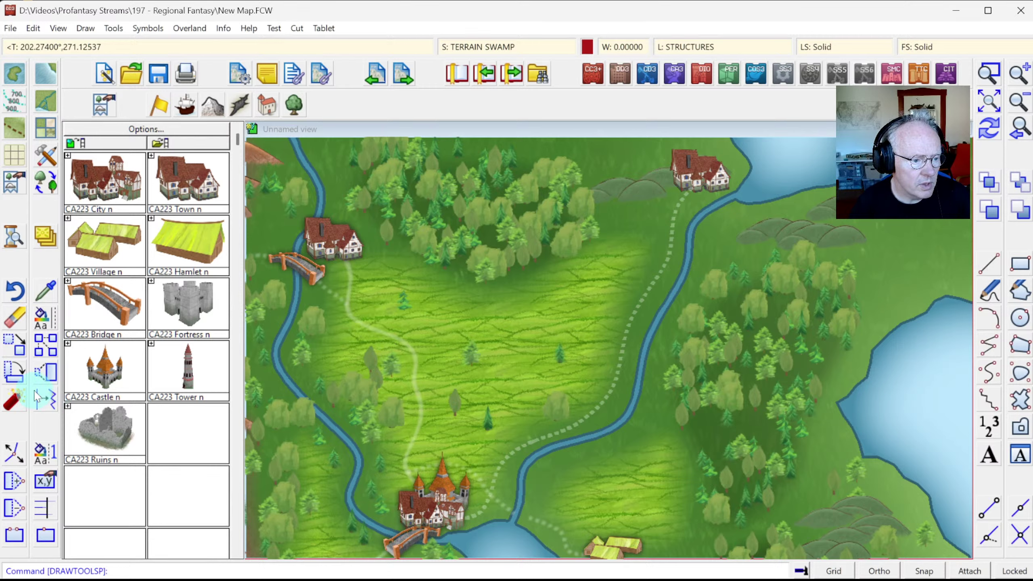
Step: Change the new riverside path to match the Road, Default drawing tool
{"action": "left_click", "coordinate": [48, 316]}
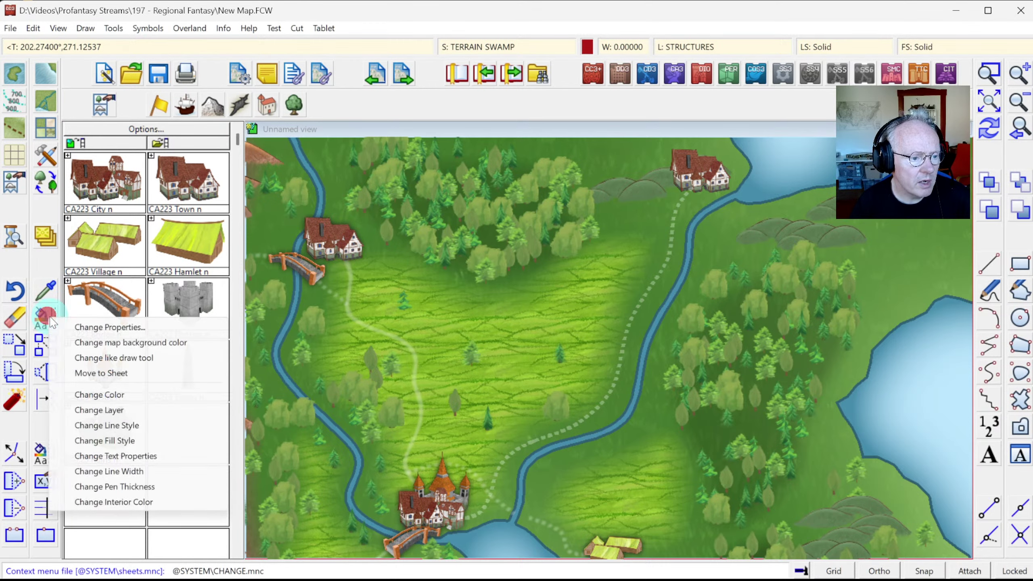
{"action": "left_click", "coordinate": [97, 358]}
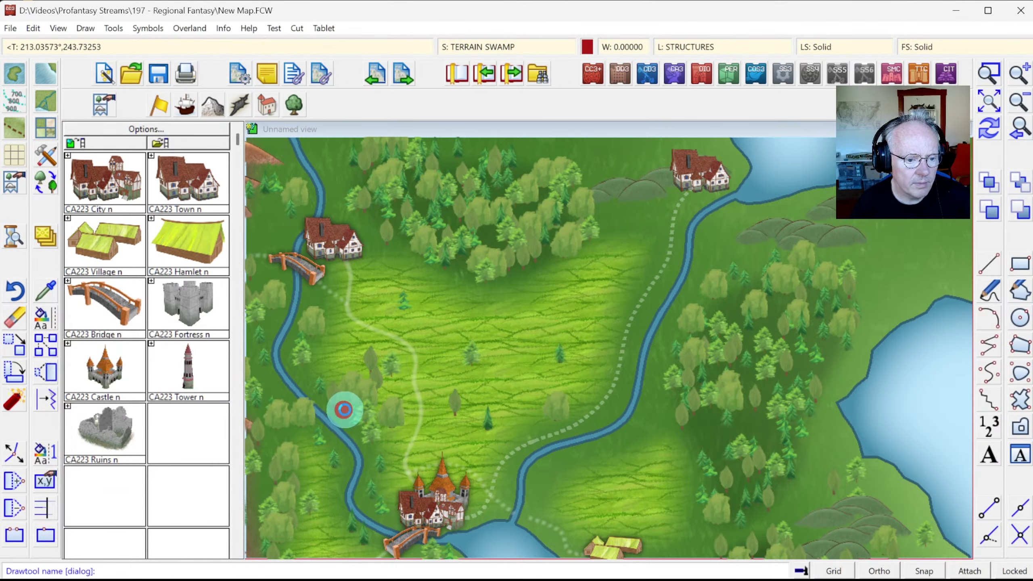
{"action": "right_click", "coordinate": [358, 402]}
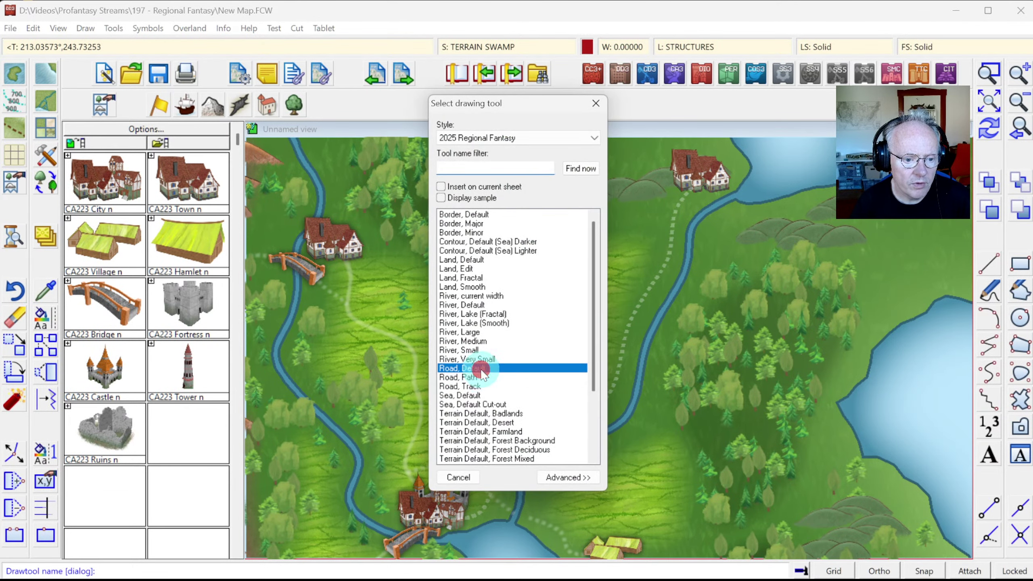
{"action": "double_click", "coordinate": [482, 378]}
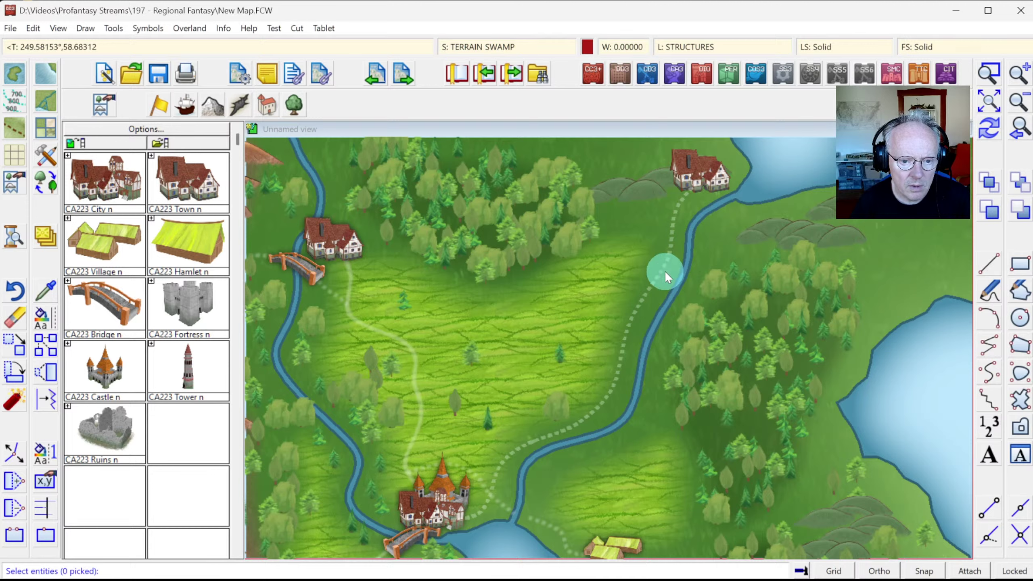
{"action": "right_click", "coordinate": [593, 255]}
{"action": "left_click", "coordinate": [595, 260]}
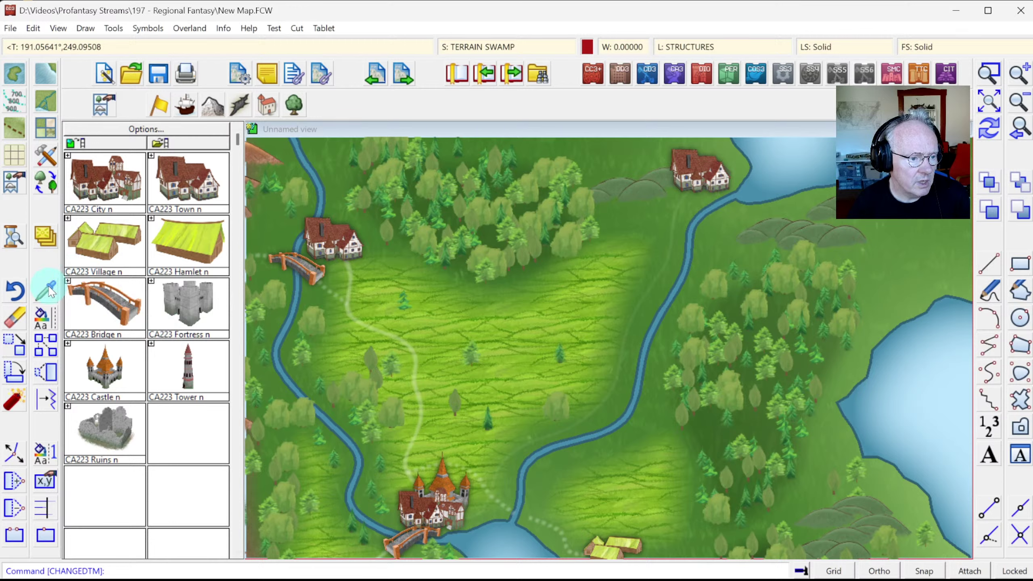
Step: Move the riverside road to the ROADS sheet and refresh the map
{"action": "right_click", "coordinate": [48, 249]}
{"action": "left_click", "coordinate": [95, 367]}
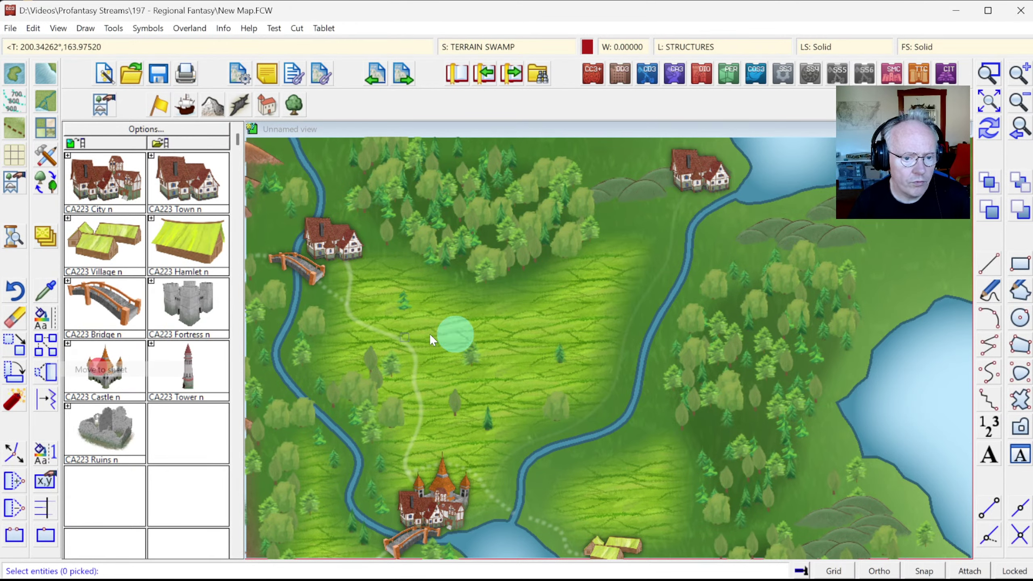
{"action": "left_click", "coordinate": [669, 218]}
{"action": "right_click", "coordinate": [647, 223]}
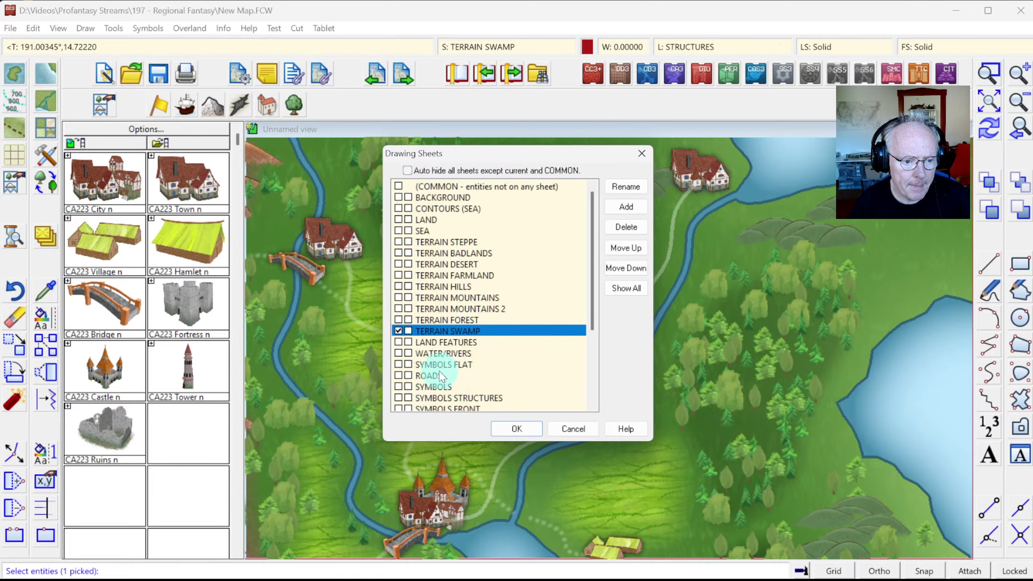
{"action": "left_click", "coordinate": [447, 364]}
{"action": "left_click", "coordinate": [496, 428]}
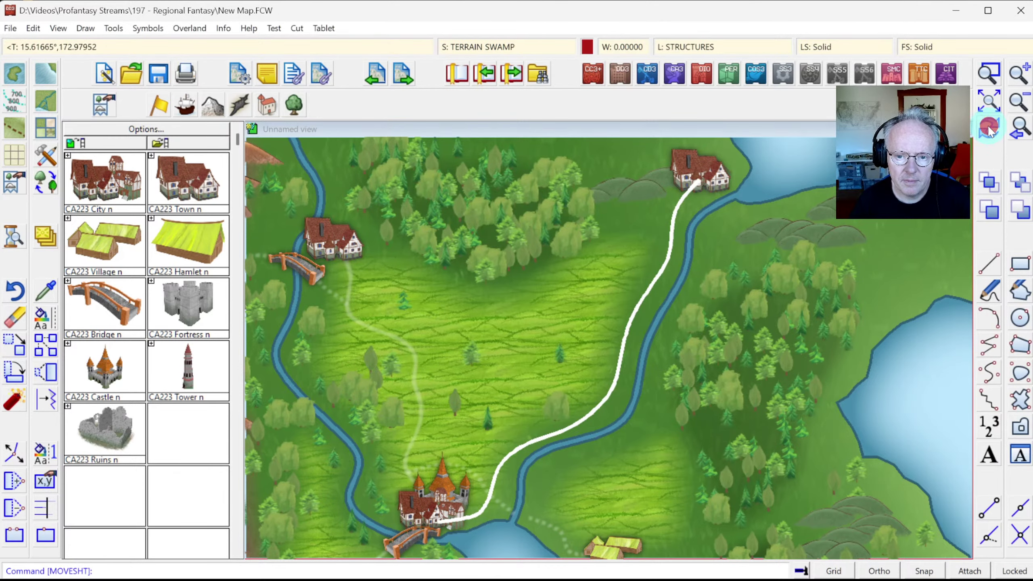
{"action": "left_click", "coordinate": [989, 130]}
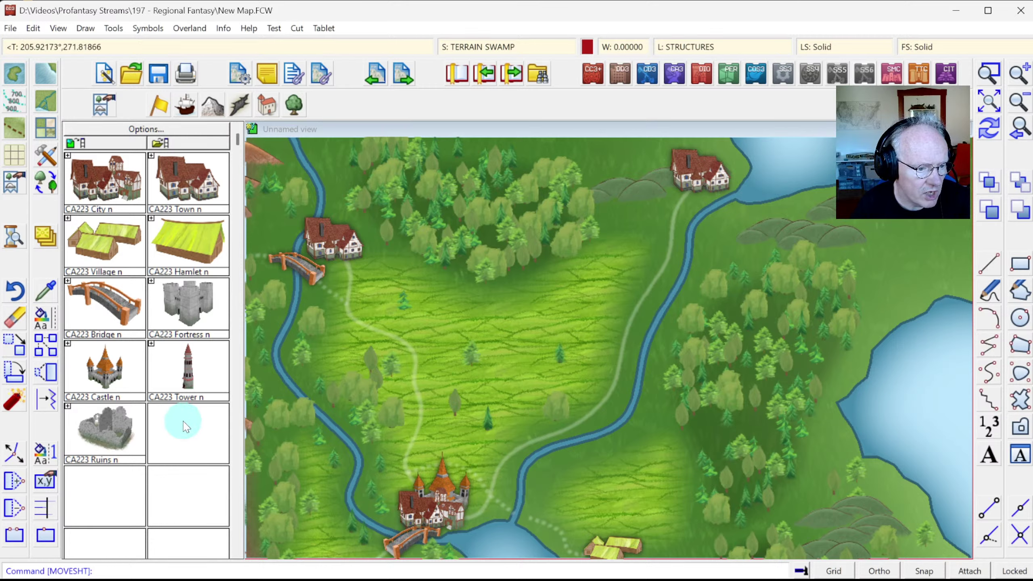
Step: Erase the dotted path segment between the central city and the river on its east side
{"action": "left_click", "coordinate": [14, 320]}
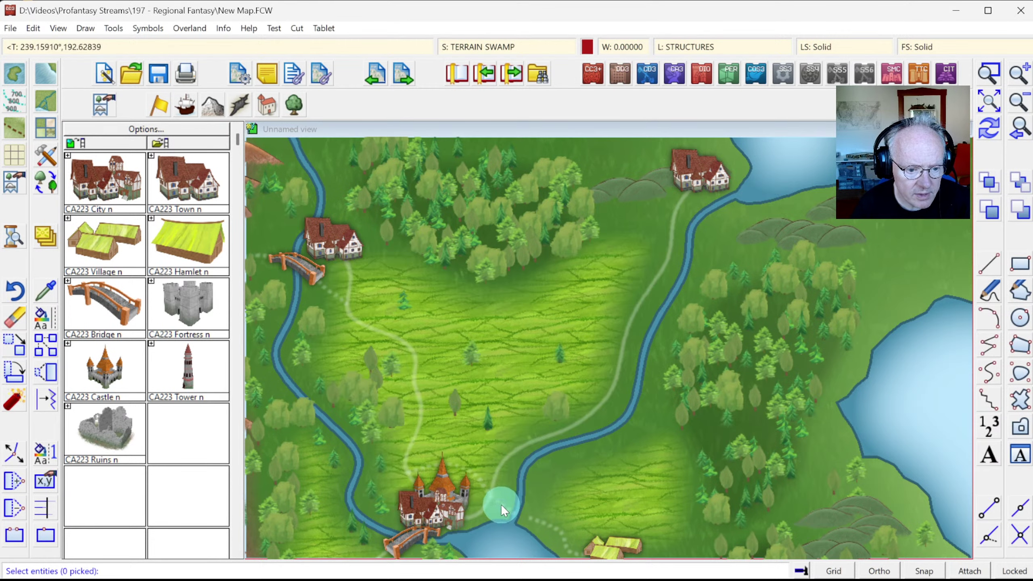
{"action": "left_click", "coordinate": [501, 503]}
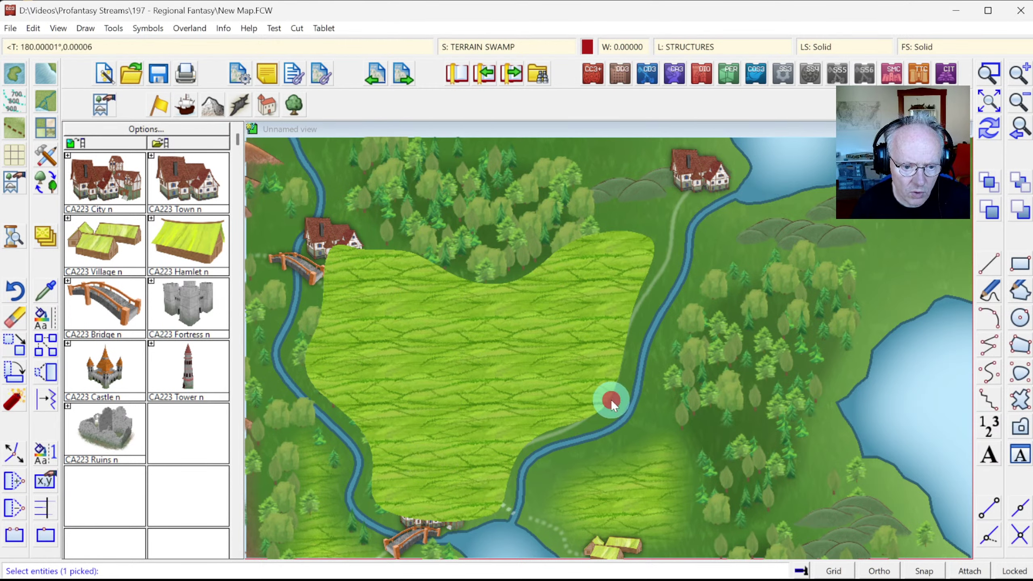
{"action": "right_click", "coordinate": [503, 349]}
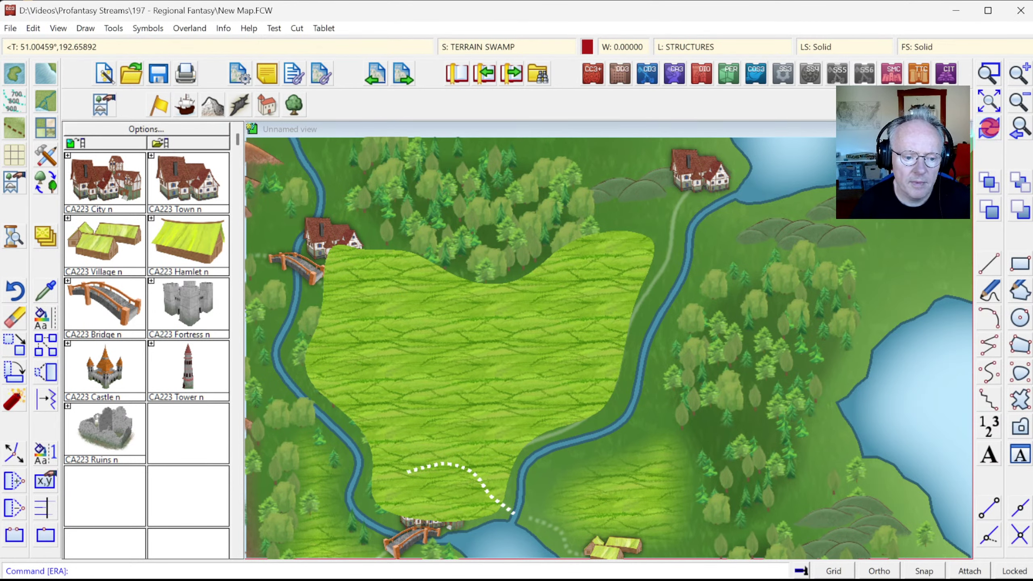
Step: Draw a short Road, Path linking the riverside road east of the city to the village trail across the river
{"action": "left_click", "coordinate": [16, 129]}
{"action": "double_click", "coordinate": [450, 225]}
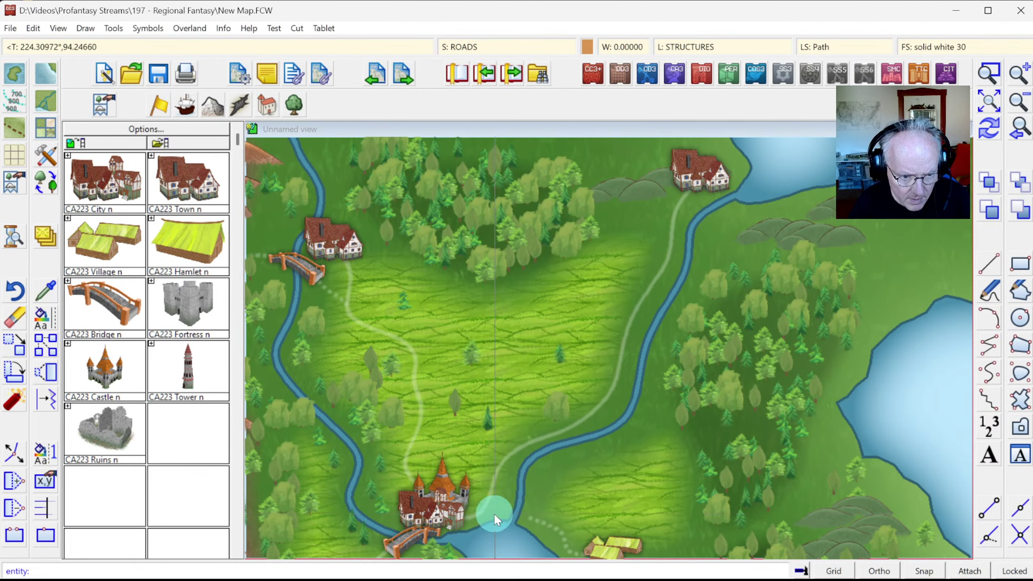
{"action": "left_click", "coordinate": [506, 514]}
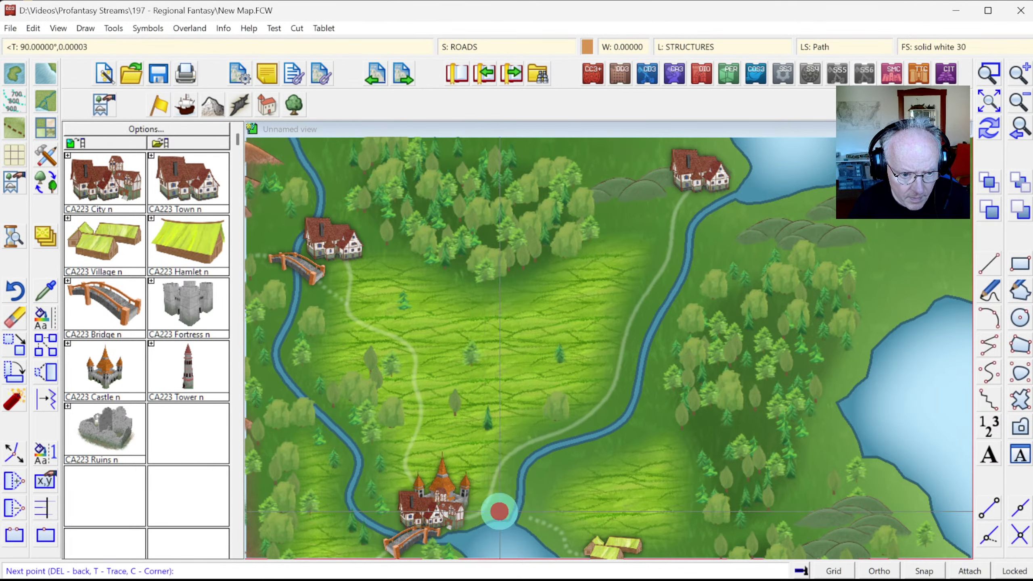
{"action": "left_click", "coordinate": [530, 519]}
{"action": "right_click", "coordinate": [529, 520]}
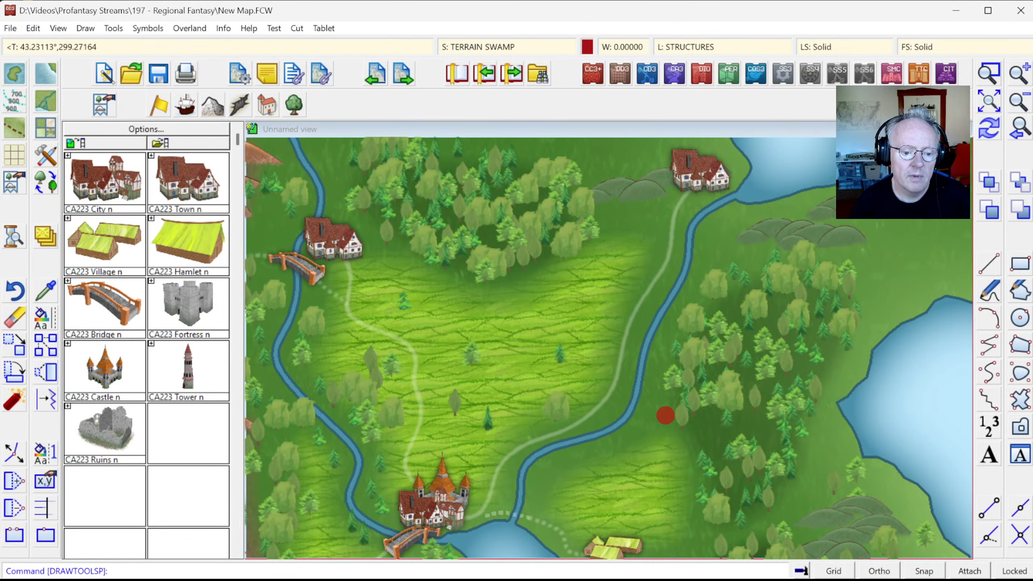
Step: Make the TEXT sheet the current drawing sheet
{"action": "left_click", "coordinate": [1016, 127]}
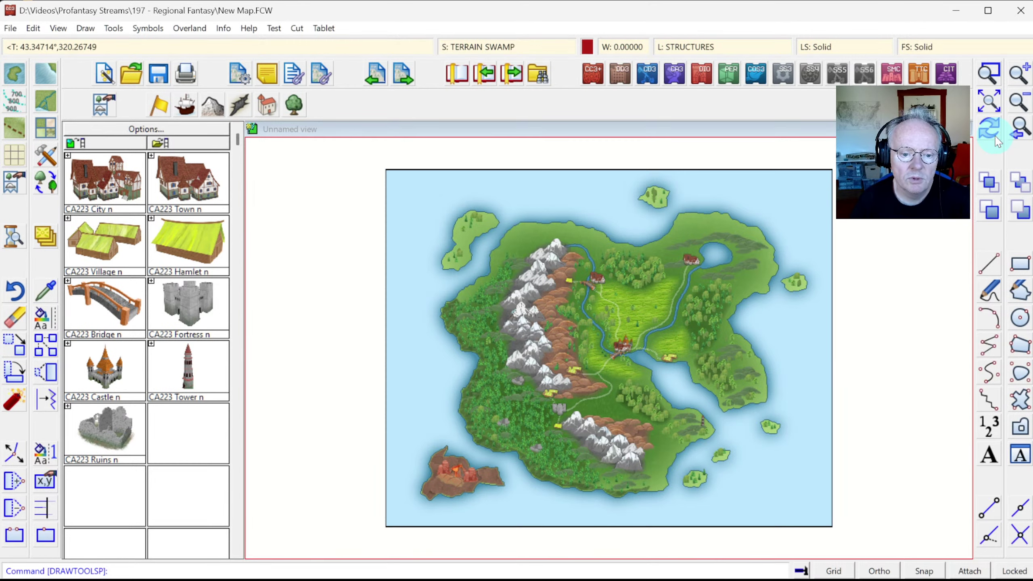
{"action": "left_click", "coordinate": [1017, 129]}
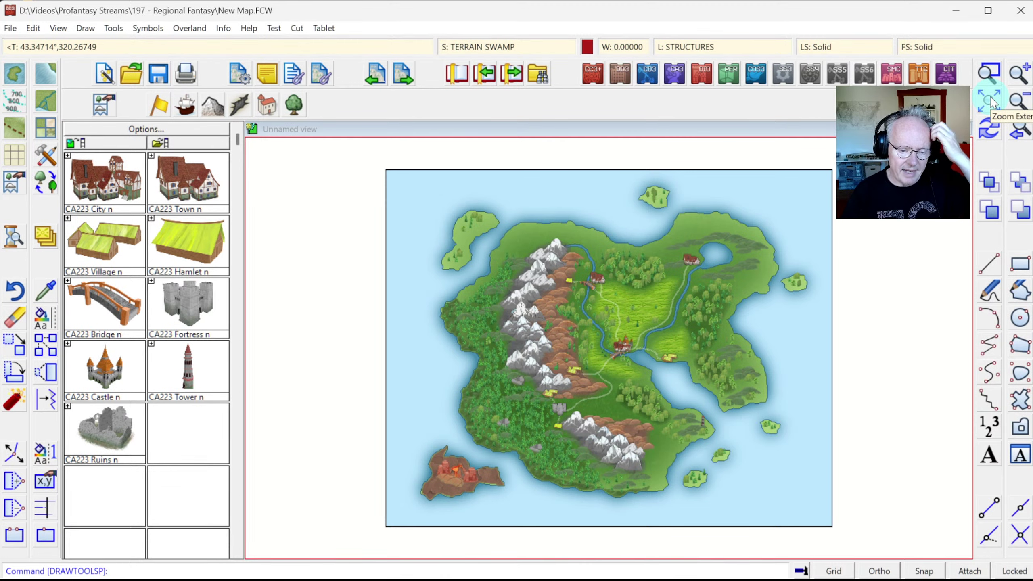
{"action": "left_click", "coordinate": [518, 47]}
{"action": "scroll", "coordinate": [423, 427], "scroll_direction": "down", "scroll_amount": 2}
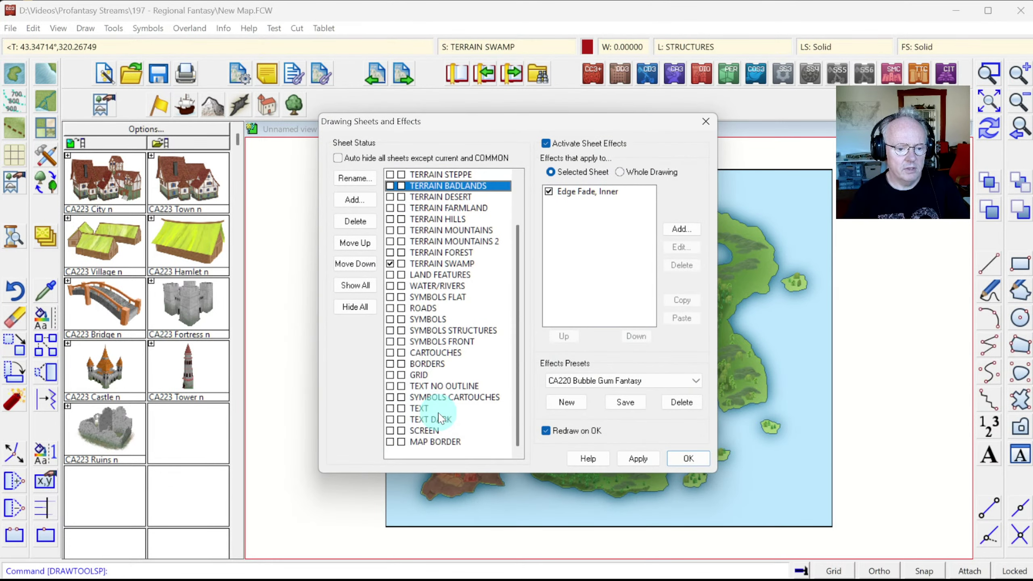
{"action": "left_click", "coordinate": [389, 408]}
{"action": "left_click", "coordinate": [687, 458]}
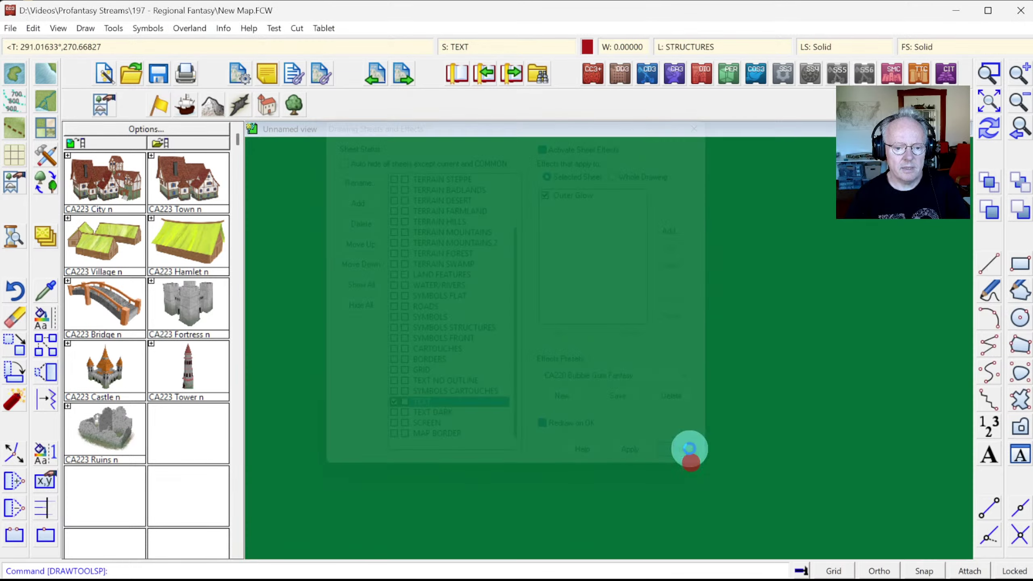
Step: Set the drawing colour to white and make TEXT LABELS the current layer
{"action": "left_click", "coordinate": [586, 48]}
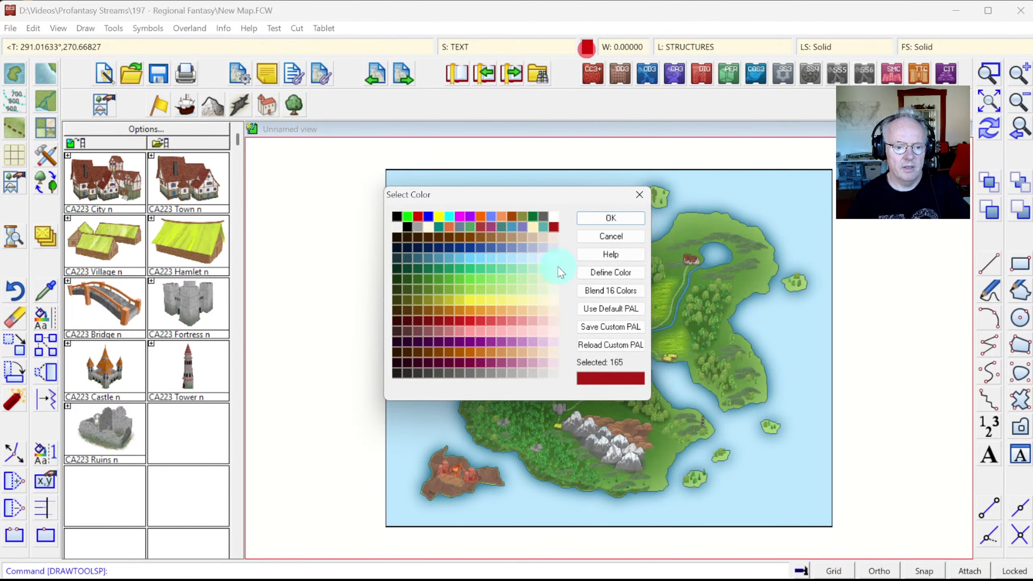
{"action": "left_click", "coordinate": [553, 227]}
{"action": "left_click", "coordinate": [620, 217]}
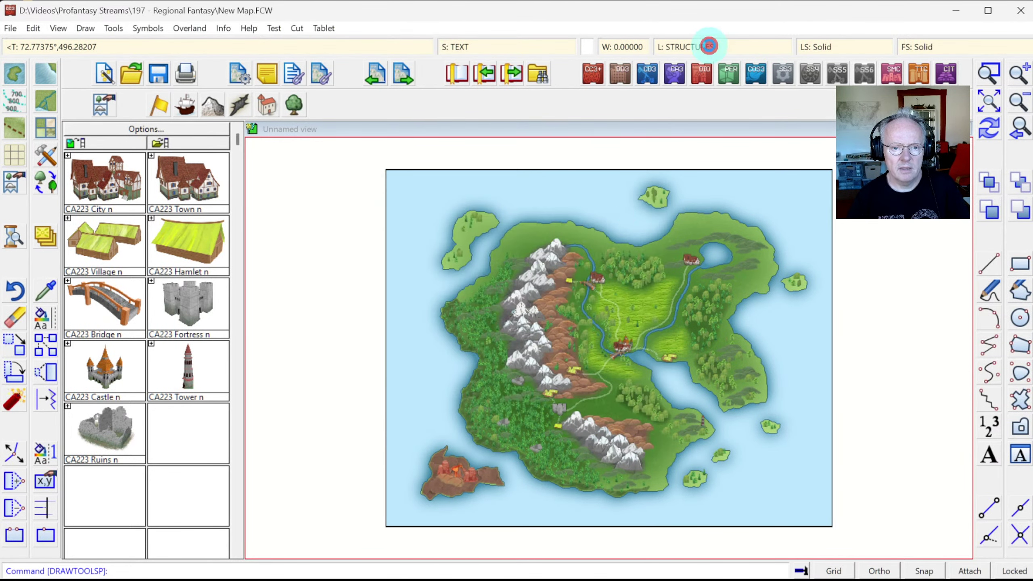
{"action": "left_click", "coordinate": [710, 45]}
{"action": "scroll", "coordinate": [429, 353], "scroll_direction": "down", "scroll_amount": 4}
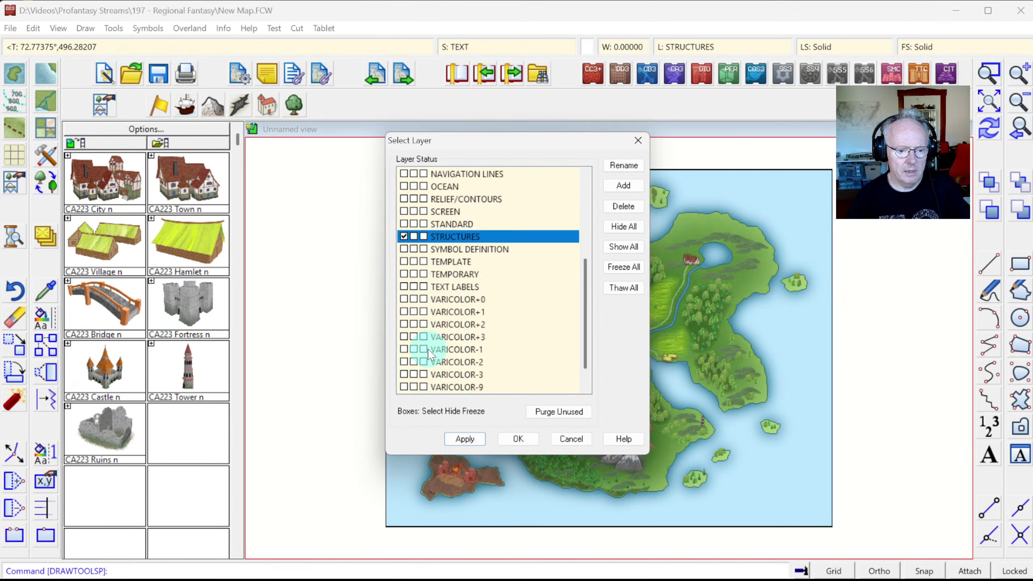
{"action": "left_click", "coordinate": [403, 288]}
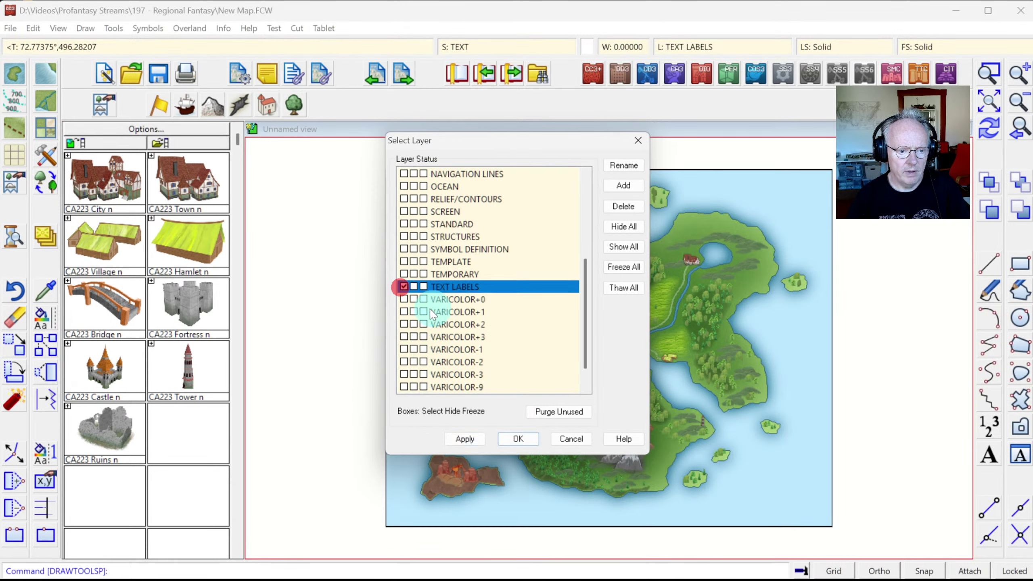
{"action": "left_click", "coordinate": [518, 438]}
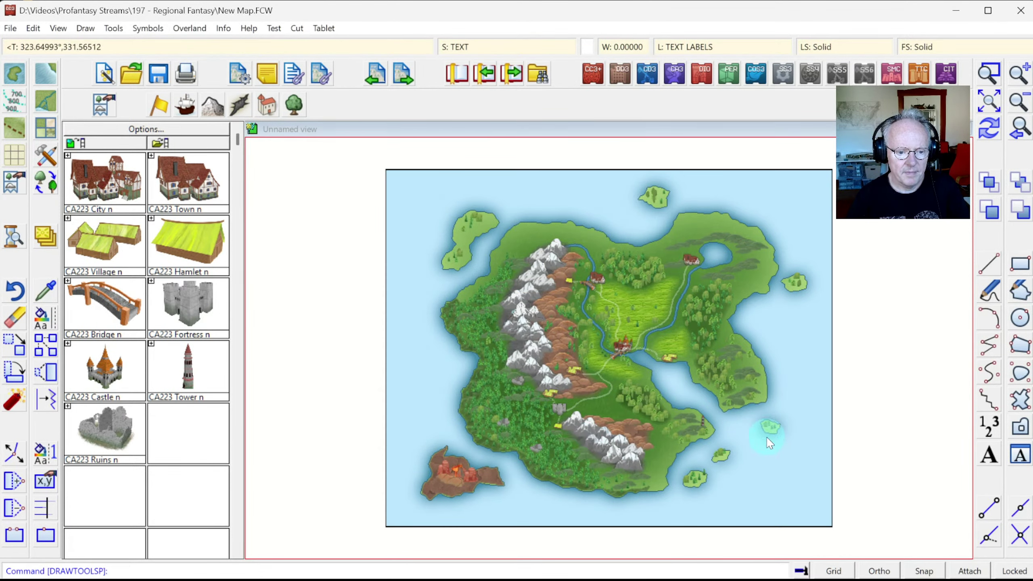
Step: Draw a smooth curved guide line through the southwestern forest, running from its northwestern part down to the southeast
{"action": "left_click", "coordinate": [988, 394]}
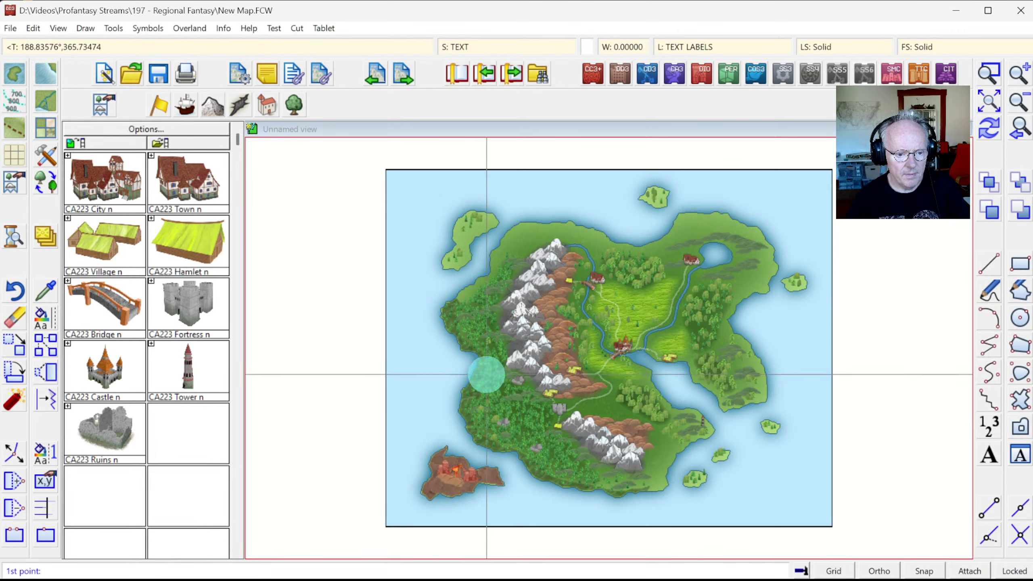
{"action": "left_click", "coordinate": [486, 374]}
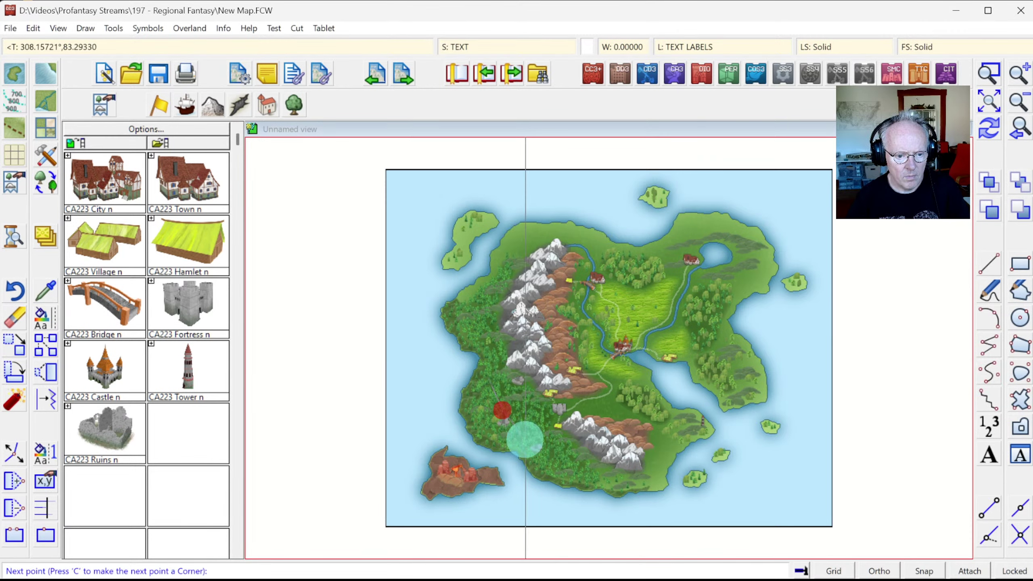
{"action": "left_click", "coordinate": [525, 440]}
{"action": "left_click", "coordinate": [576, 473]}
{"action": "right_click", "coordinate": [576, 473]}
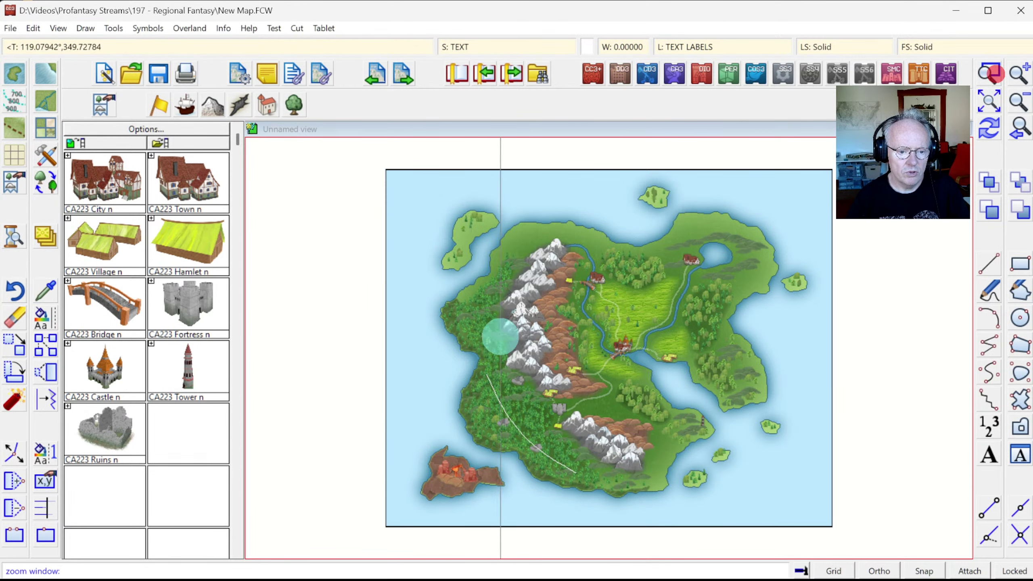
{"action": "left_click", "coordinate": [441, 353]}
{"action": "left_click", "coordinate": [627, 503]}
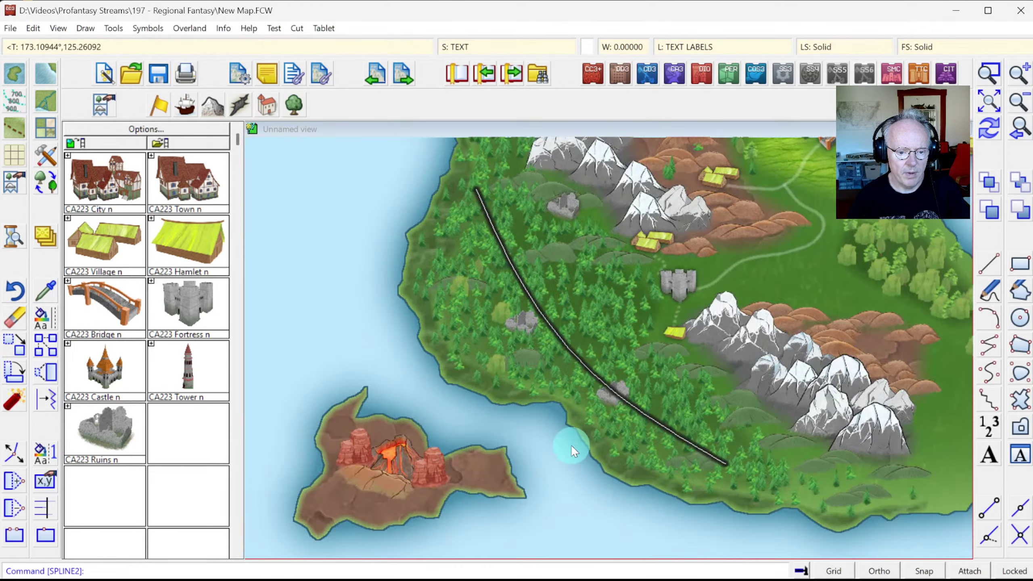
{"action": "left_click", "coordinate": [87, 26]}
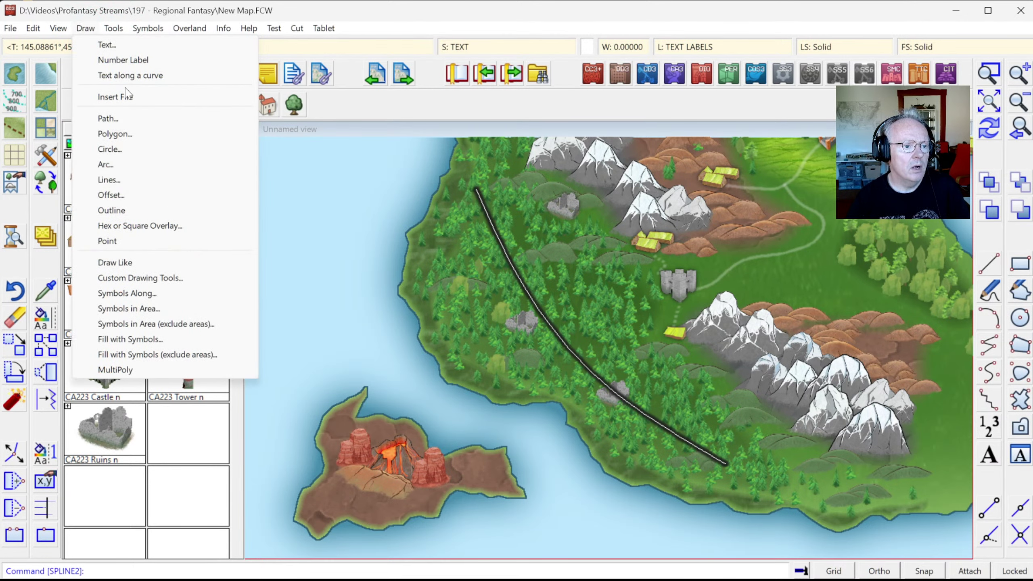
{"action": "left_click", "coordinate": [131, 75]}
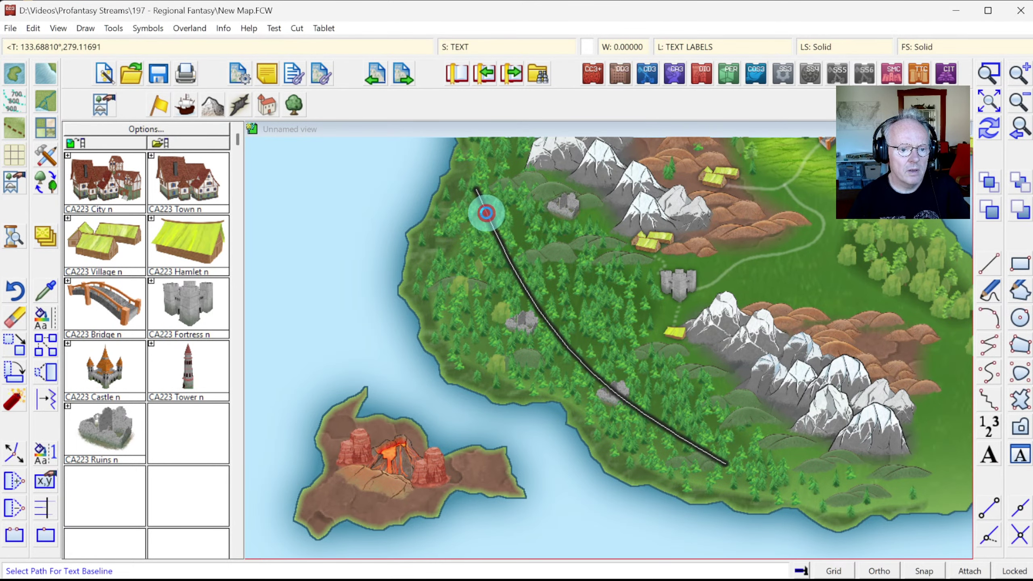
{"action": "left_click", "coordinate": [486, 212]}
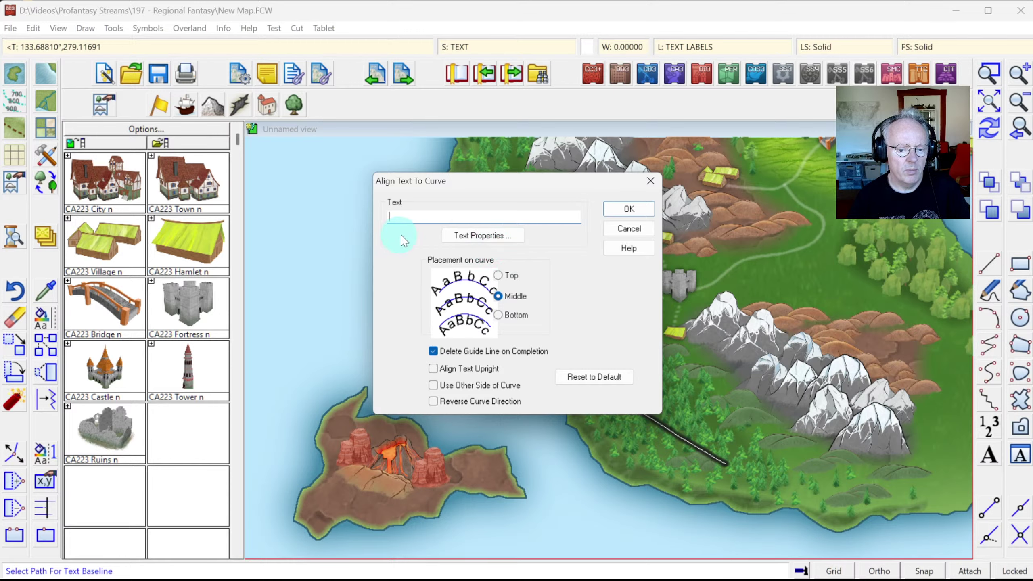
{"action": "key", "text": "Escape"}
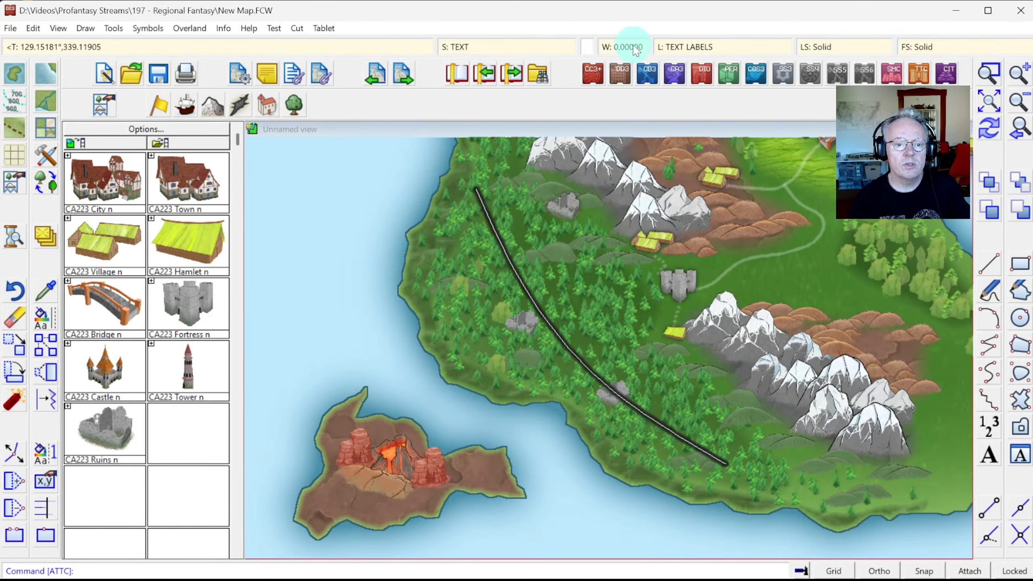
{"action": "left_click", "coordinate": [692, 46]}
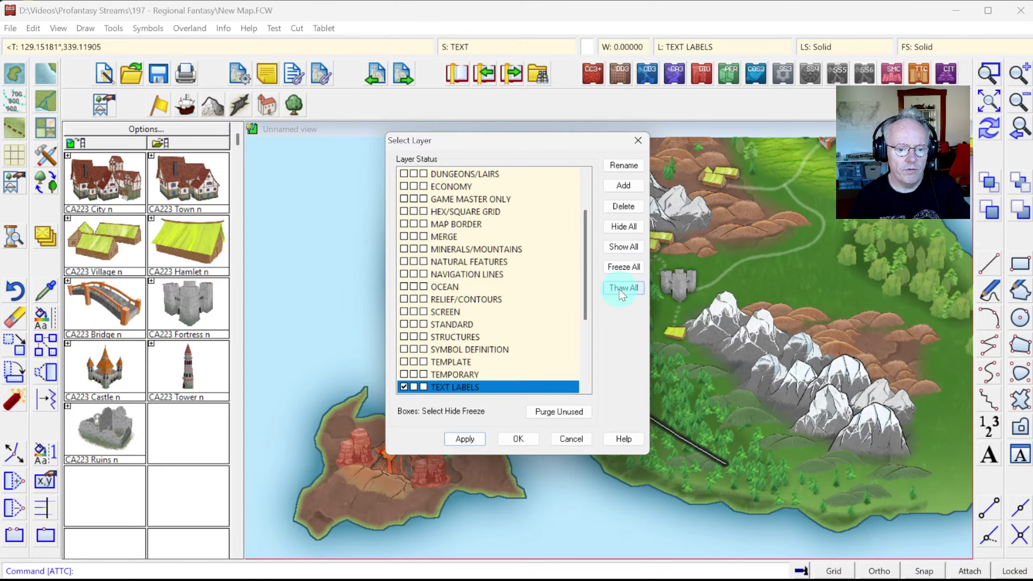
{"action": "left_click", "coordinate": [623, 268]}
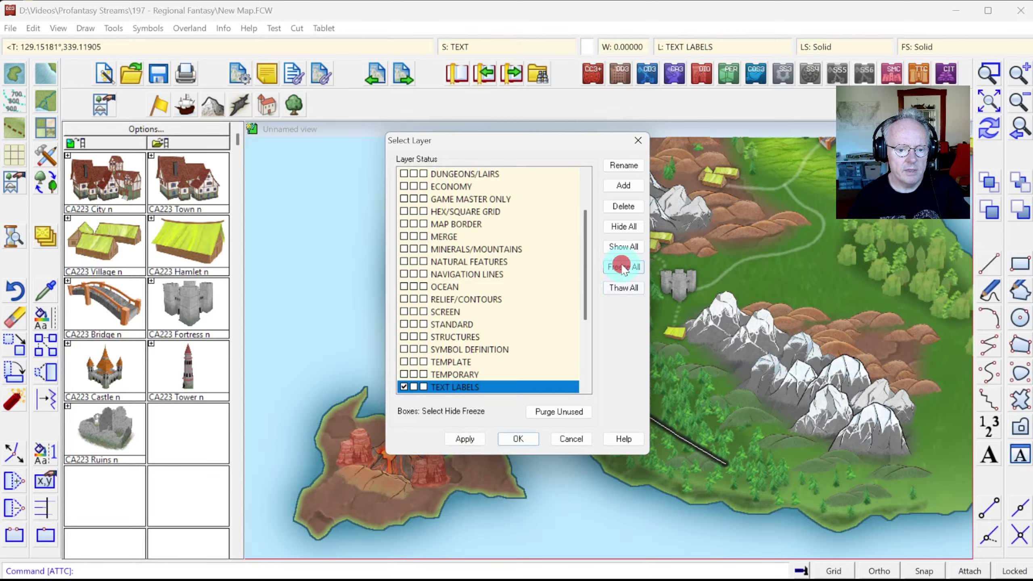
{"action": "left_click", "coordinate": [518, 439]}
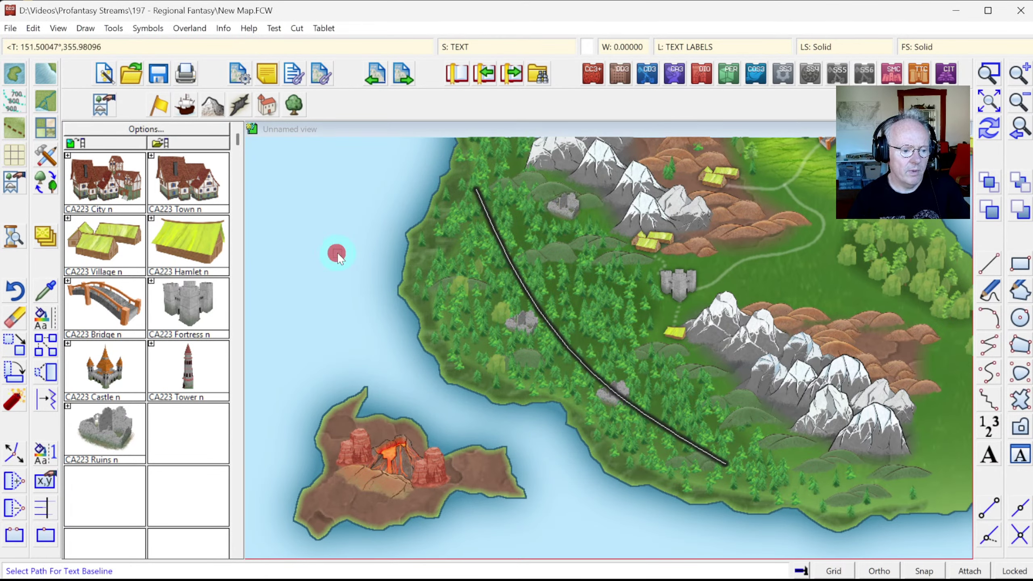
Step: Place the label "The Hungry Forest" along the forest guide curve with Middle placement, deleting the guide line on completion
{"action": "left_click", "coordinate": [490, 224]}
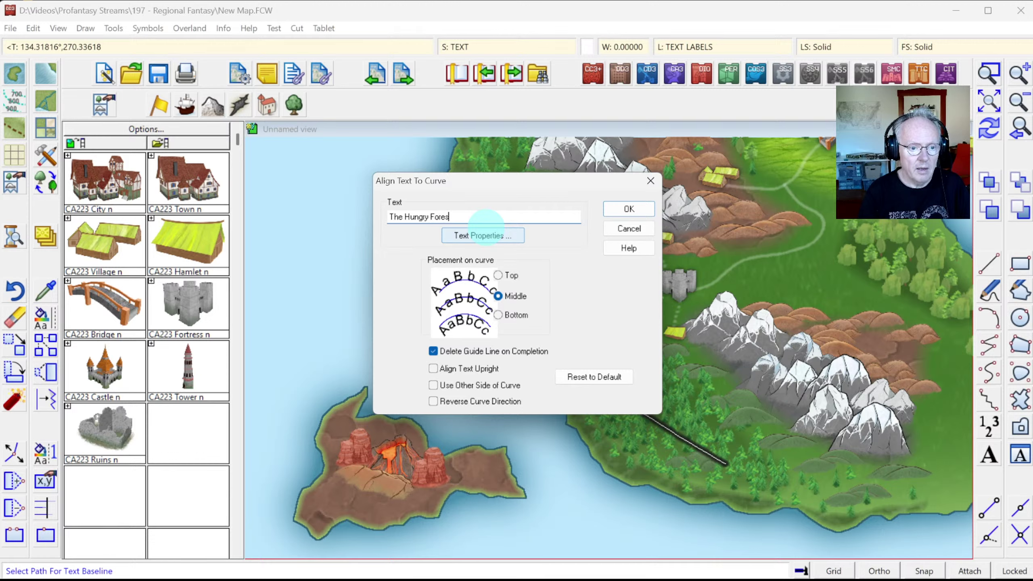
{"action": "left_click", "coordinate": [610, 210]}
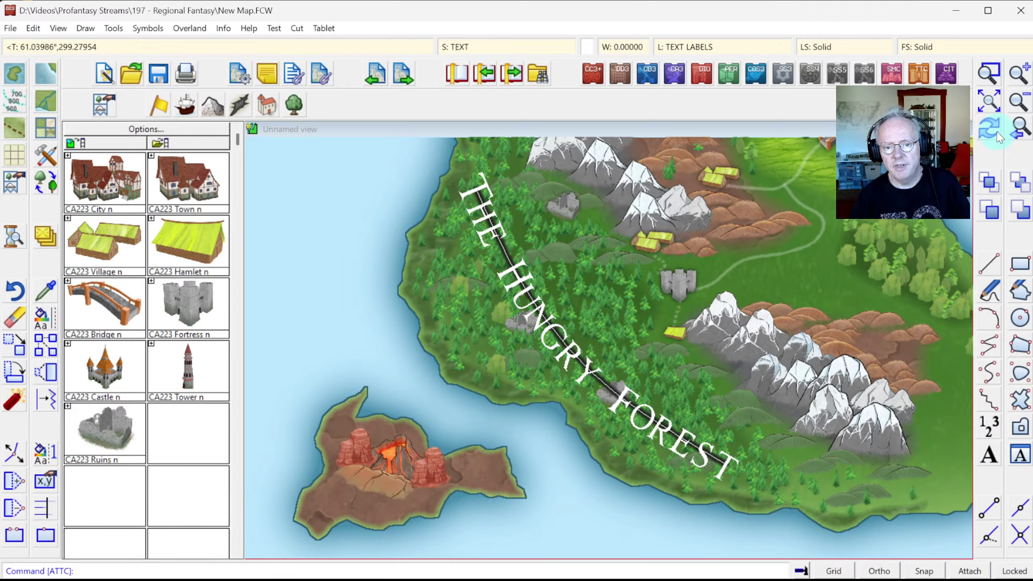
{"action": "left_click", "coordinate": [725, 188]}
{"action": "left_click", "coordinate": [197, 277]}
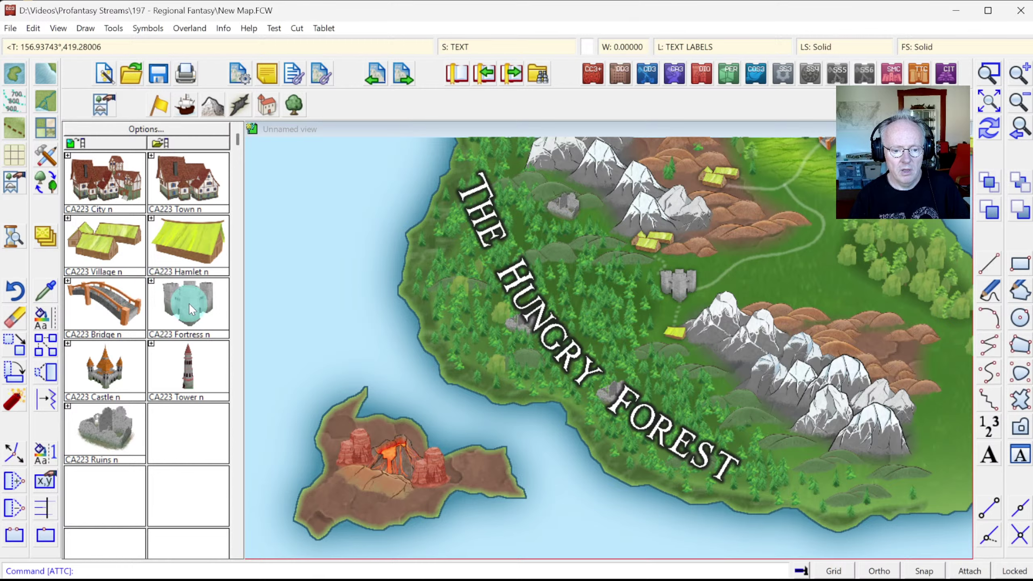
Step: Select the Hungry Forest label for a text properties change and choose the system font Treasure Map Deadhand
{"action": "left_click", "coordinate": [42, 317]}
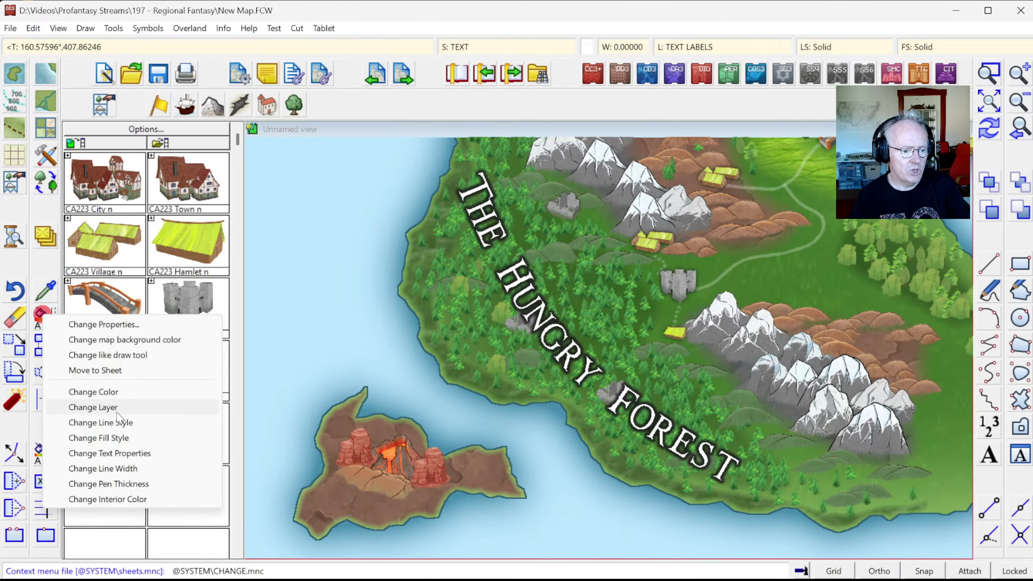
{"action": "left_click", "coordinate": [120, 454]}
{"action": "left_click", "coordinate": [497, 370]}
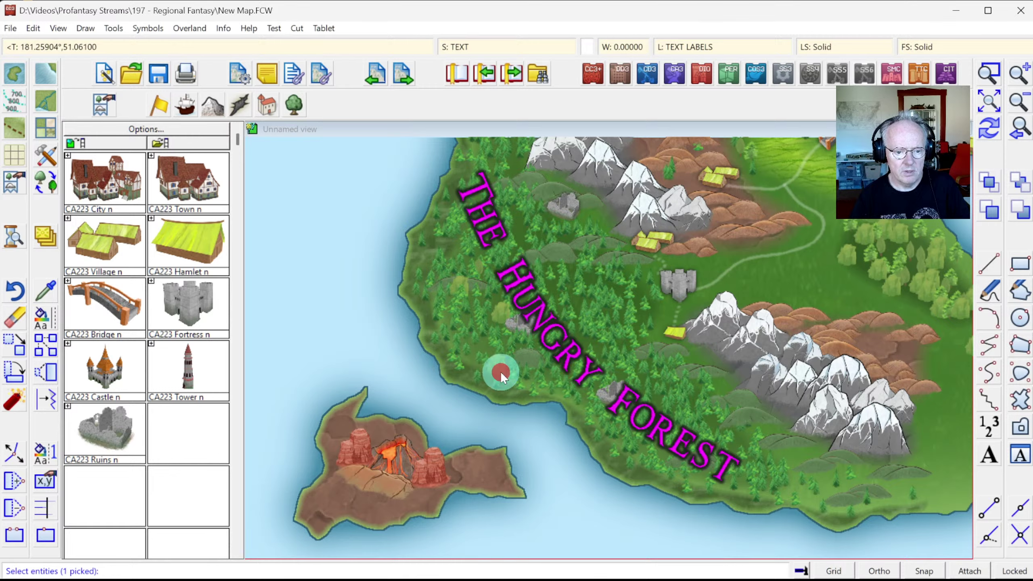
{"action": "right_click", "coordinate": [498, 371]}
{"action": "left_click", "coordinate": [498, 372]}
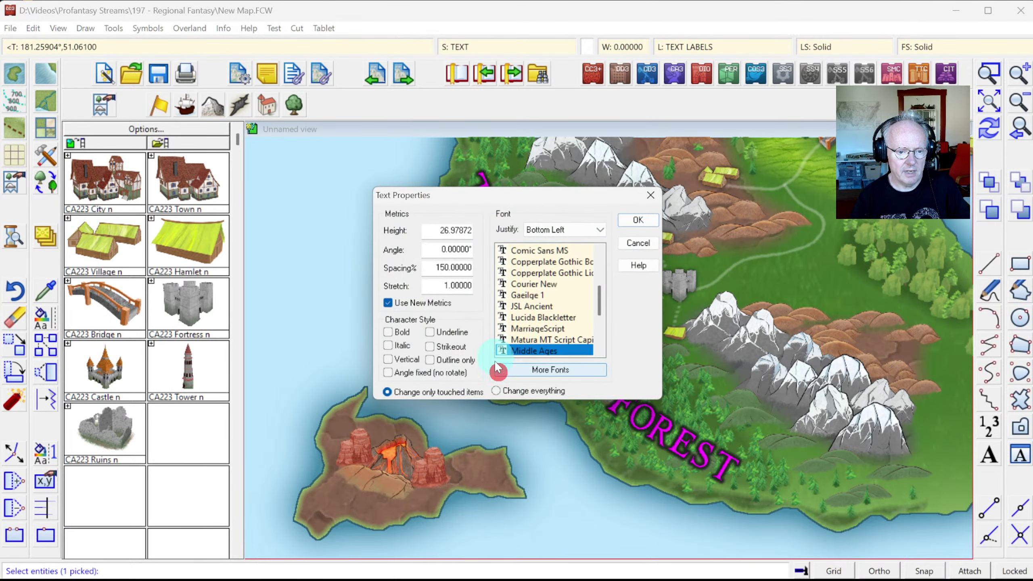
{"action": "mouse_move", "coordinate": [599, 296]}
{"action": "left_mouse_down"}
{"action": "mouse_move", "coordinate": [601, 343]}
{"action": "mouse_move", "coordinate": [600, 290]}
{"action": "mouse_move", "coordinate": [614, 267]}
{"action": "mouse_move", "coordinate": [609, 279]}
{"action": "left_mouse_up"}
{"action": "left_click", "coordinate": [569, 369]}
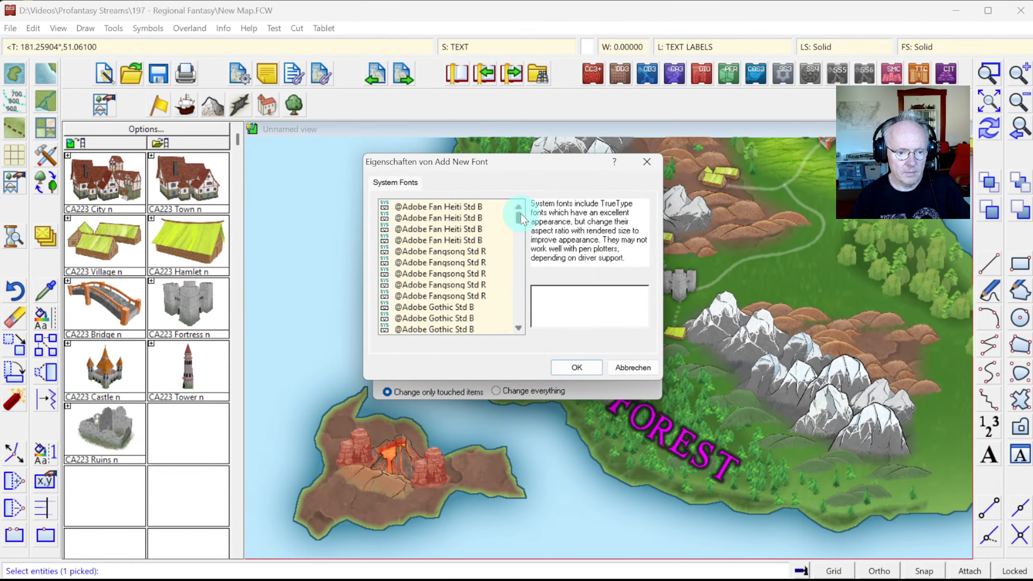
{"action": "left_click_drag", "start_coordinate": [519, 215], "coordinate": [525, 315]}
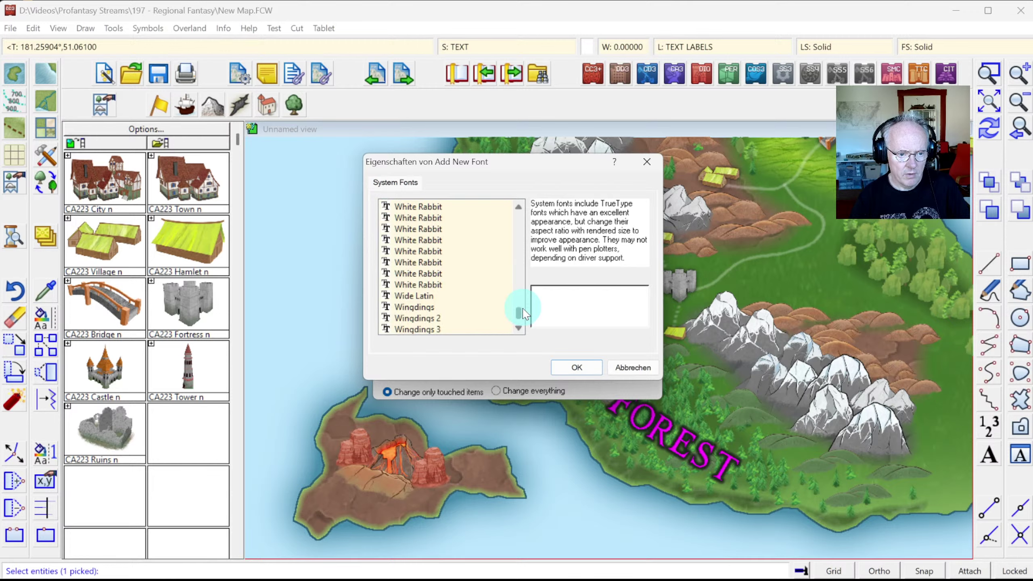
{"action": "left_click", "coordinate": [520, 272]}
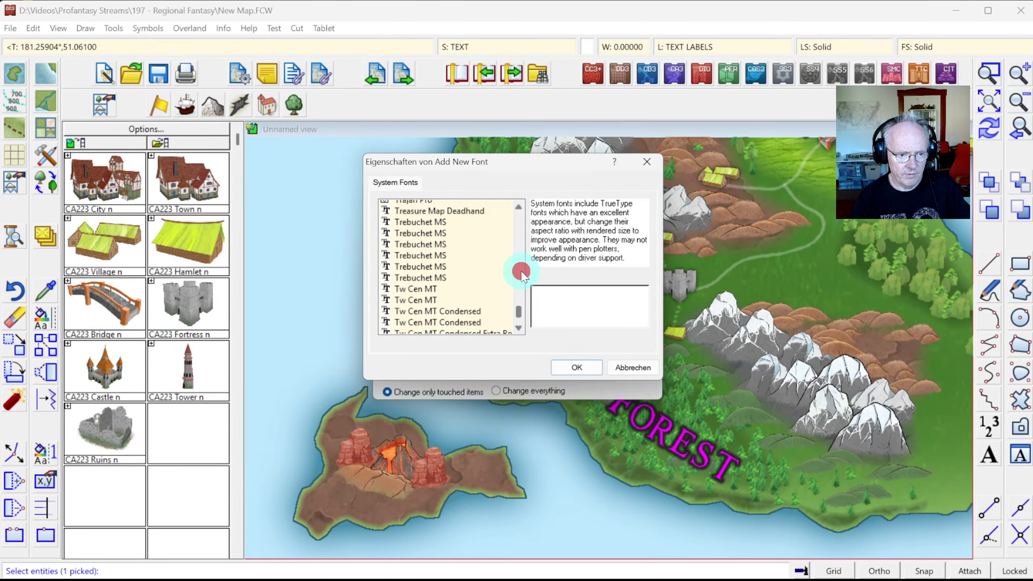
{"action": "left_click", "coordinate": [476, 263]}
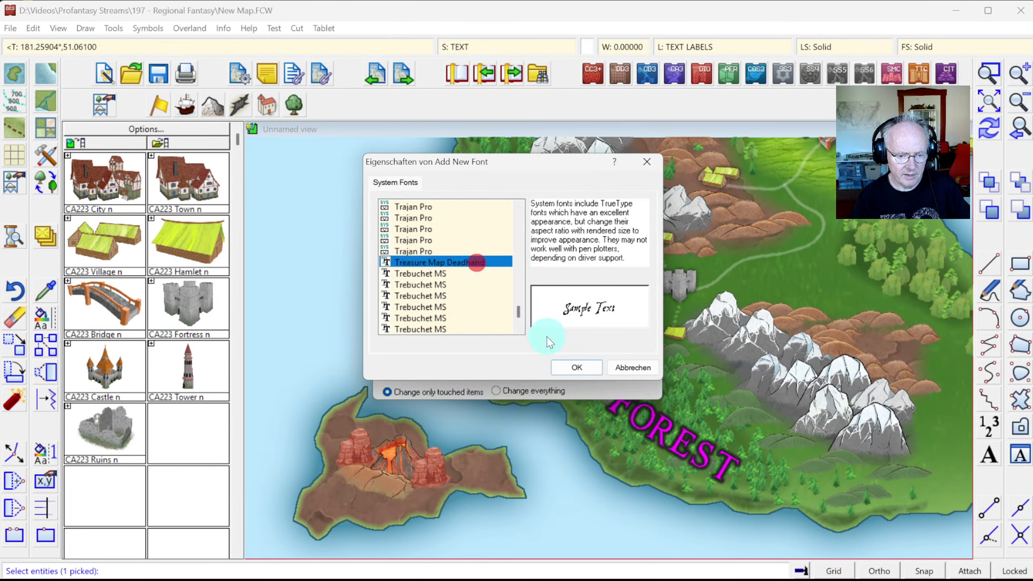
{"action": "left_click", "coordinate": [578, 368]}
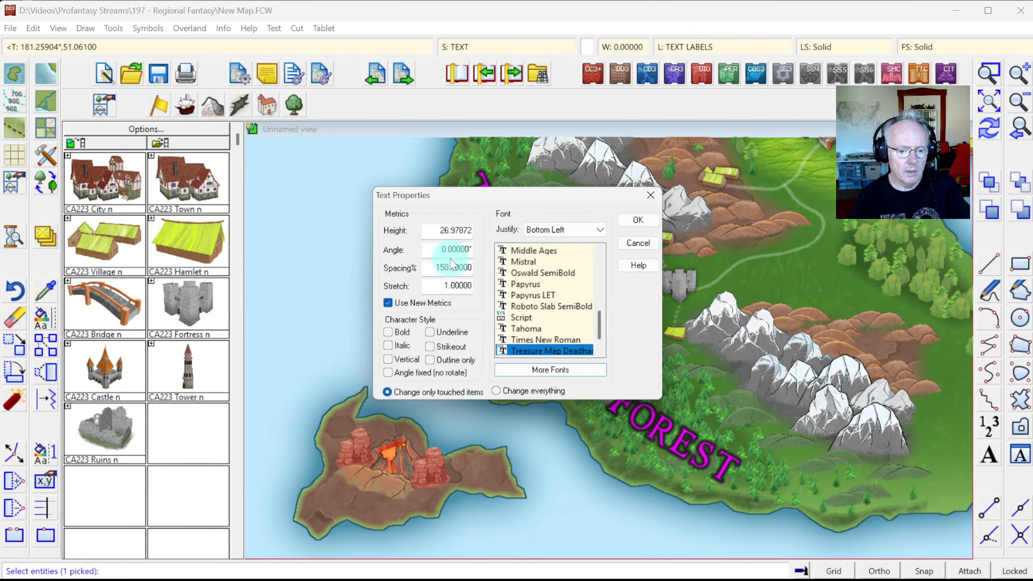
Step: Set the forest label's text height to 20 and apply the new text properties
{"action": "double_click", "coordinate": [437, 230]}
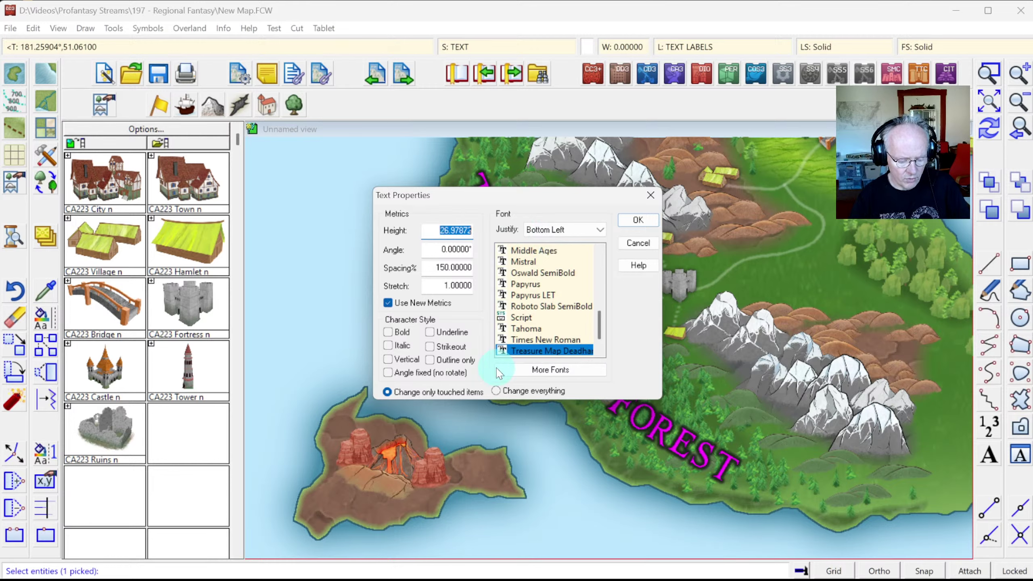
{"action": "type", "text": "20"}
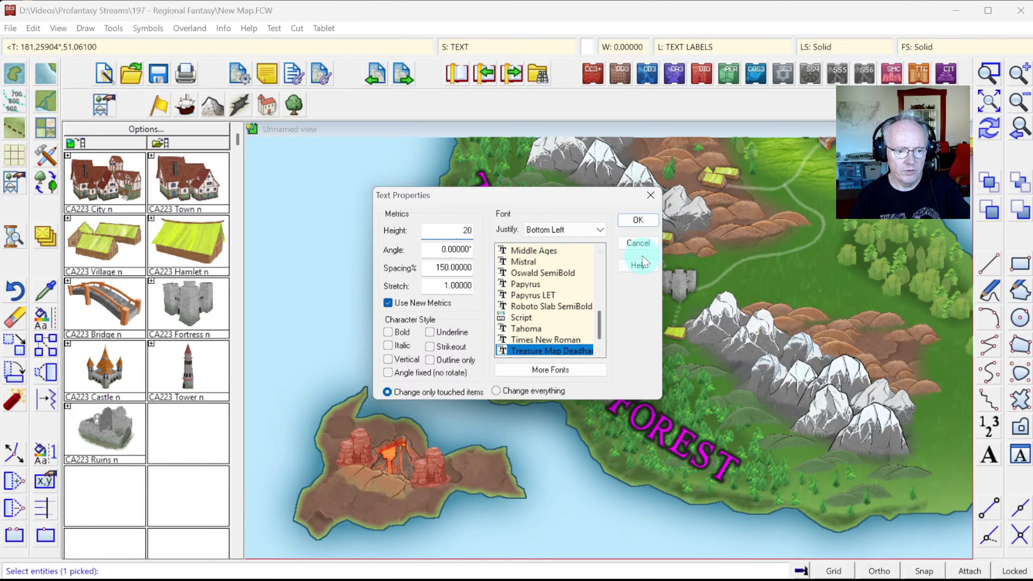
{"action": "left_click", "coordinate": [638, 220]}
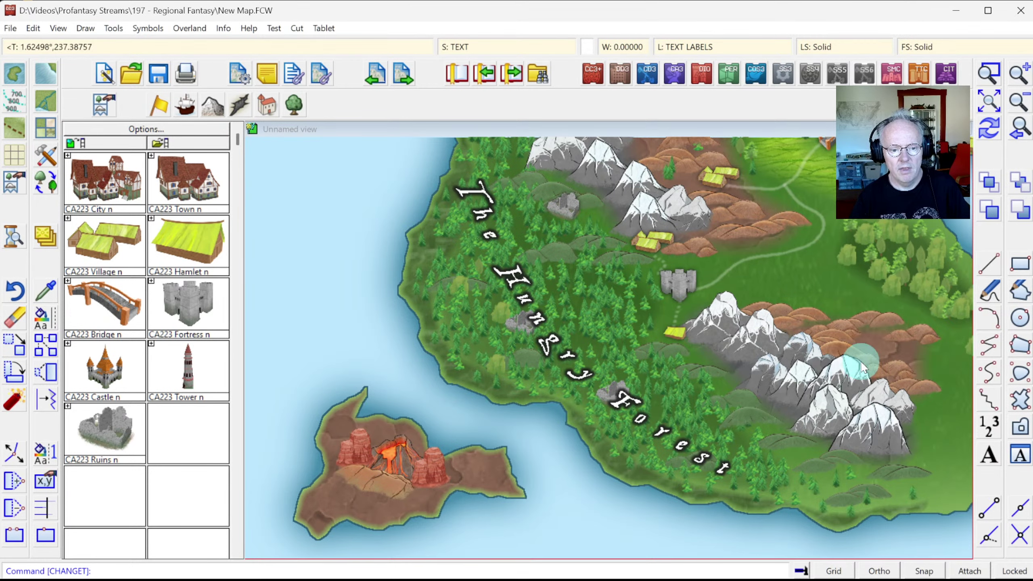
{"action": "left_click", "coordinate": [989, 102]}
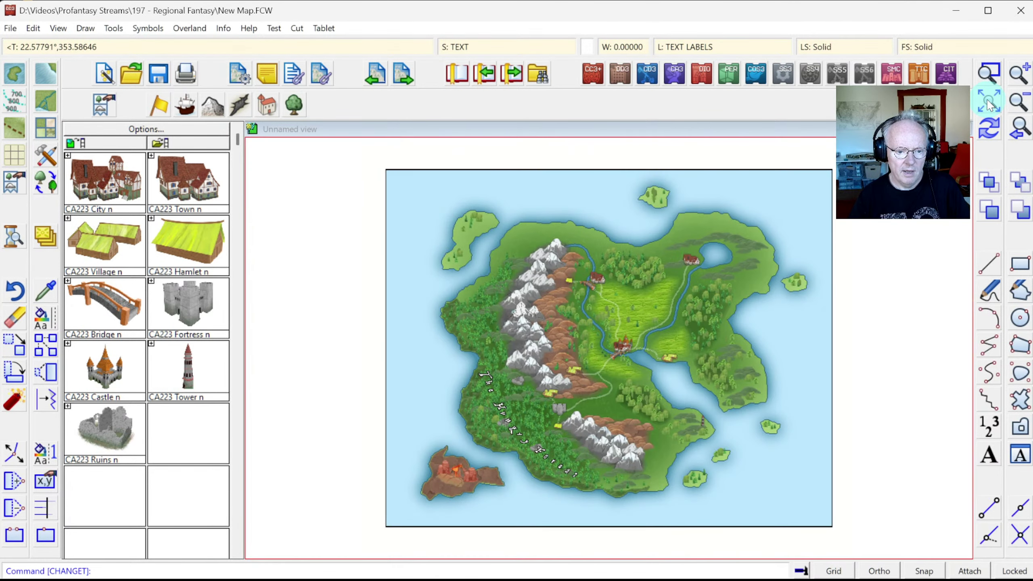
Step: Set the text height of the Hungry Forest label to 22 and apply the new text properties
{"action": "left_click", "coordinate": [1019, 137]}
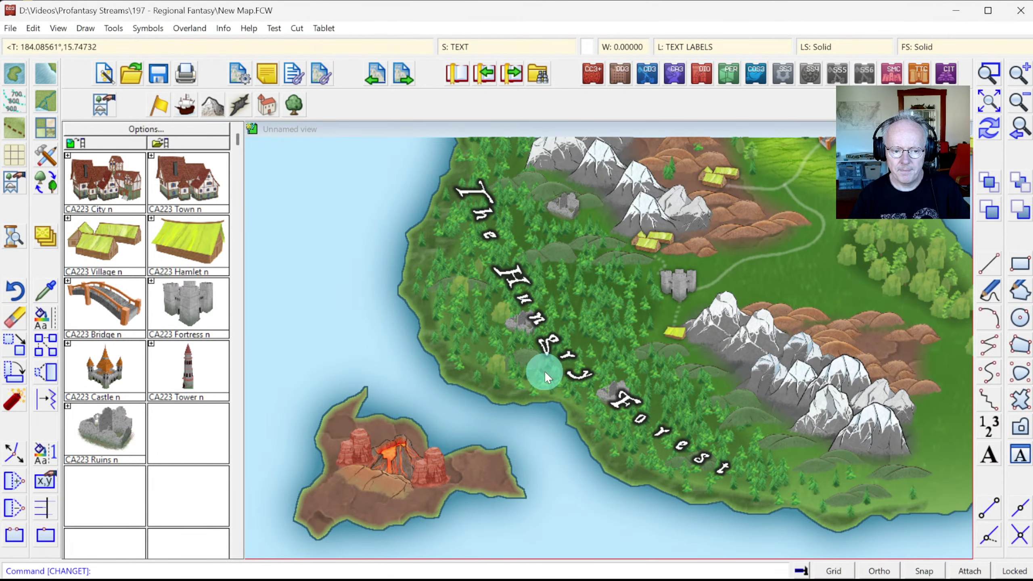
{"action": "right_click", "coordinate": [44, 319]}
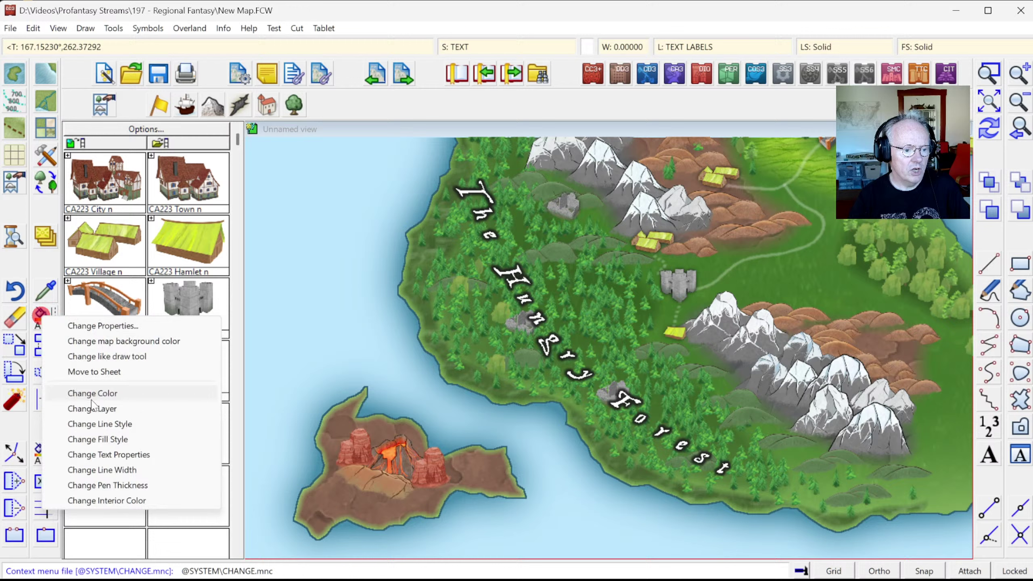
{"action": "left_click", "coordinate": [115, 458]}
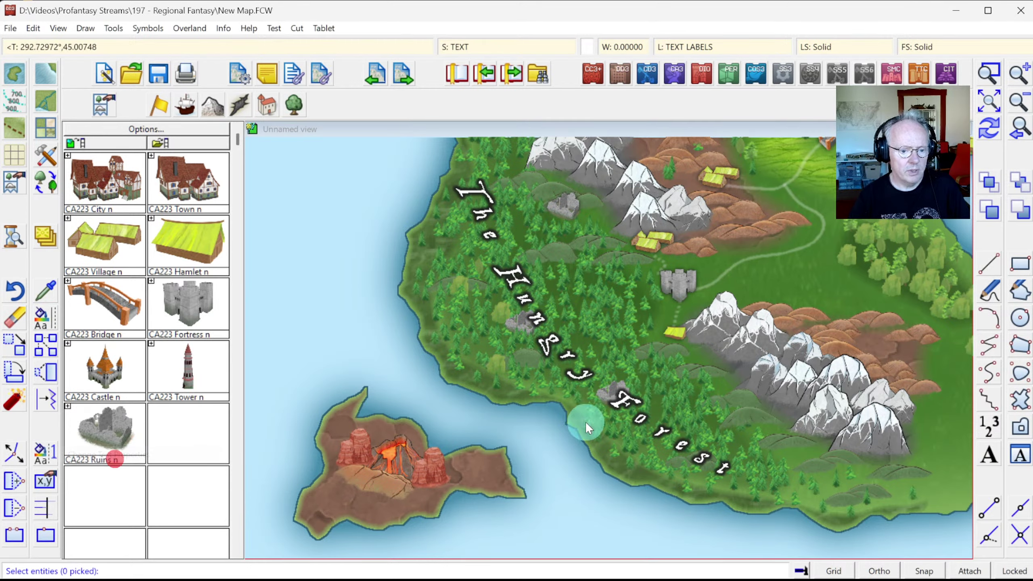
{"action": "left_click", "coordinate": [530, 320]}
{"action": "right_click", "coordinate": [514, 329]}
{"action": "left_click", "coordinate": [437, 231]}
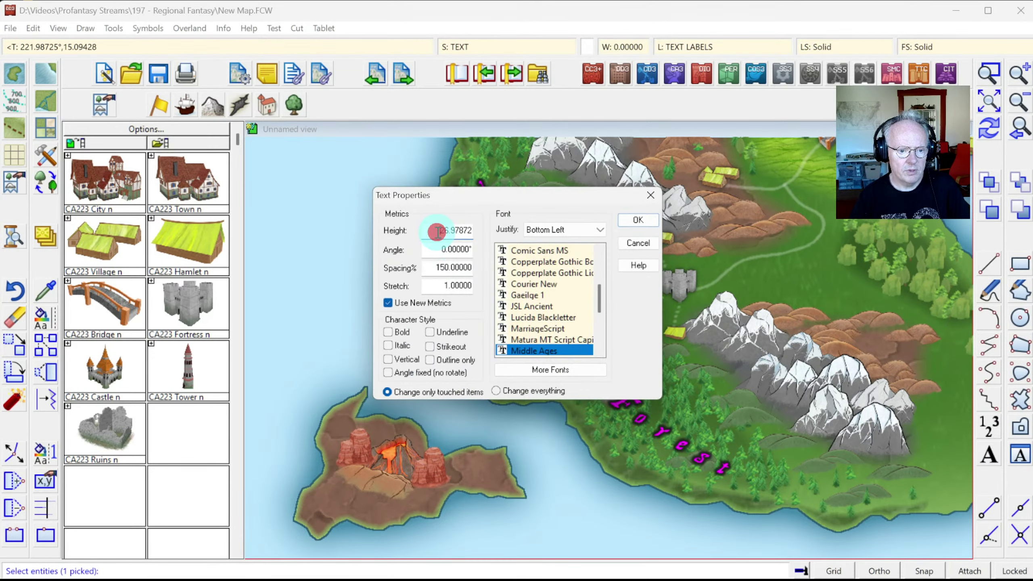
{"action": "left_click_drag", "start_coordinate": [437, 232], "coordinate": [627, 280]}
{"action": "type", "text": "22"}
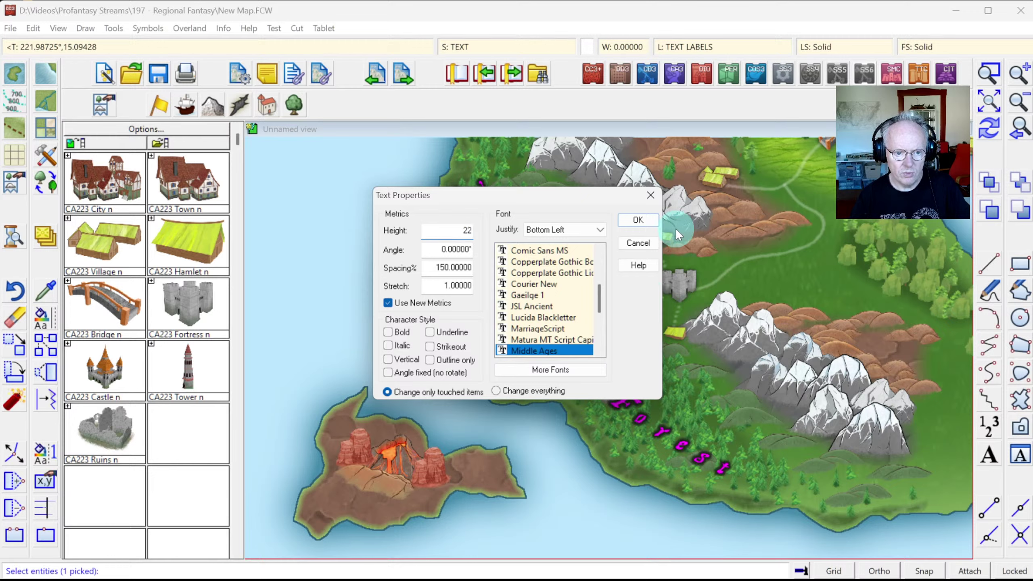
{"action": "left_click", "coordinate": [632, 220]}
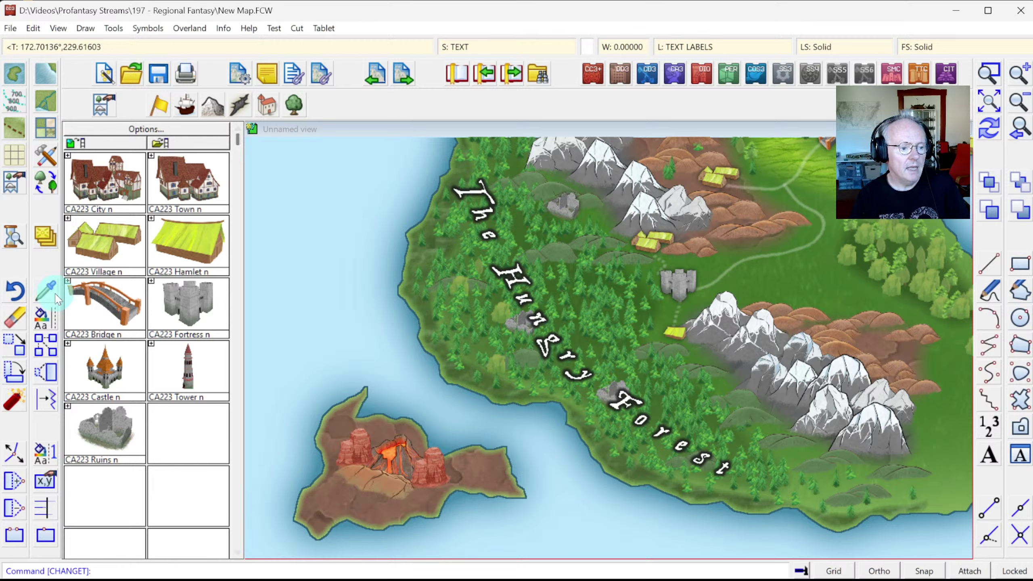
Step: Start a general properties change on the Hungry Forest label and choose TEXT DARK as its sheet
{"action": "left_click", "coordinate": [44, 326]}
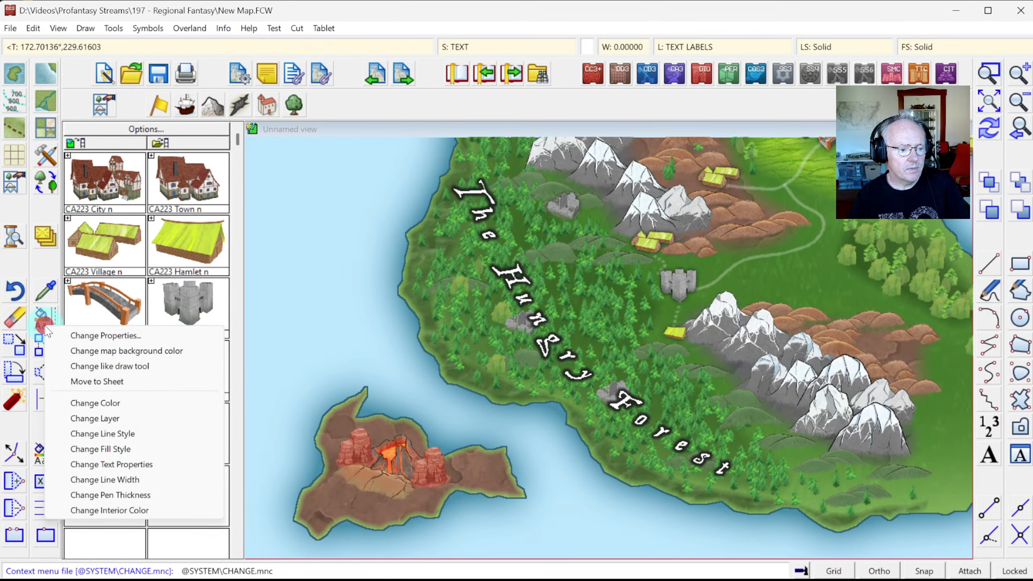
{"action": "left_click", "coordinate": [103, 336]}
{"action": "left_click", "coordinate": [515, 333]}
{"action": "right_click", "coordinate": [515, 333]}
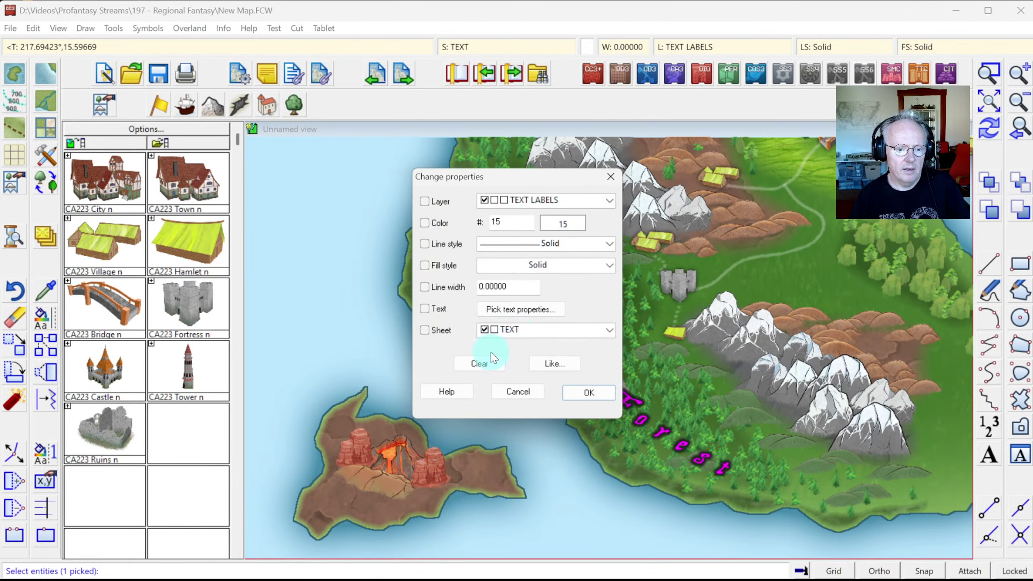
{"action": "left_click", "coordinate": [424, 330]}
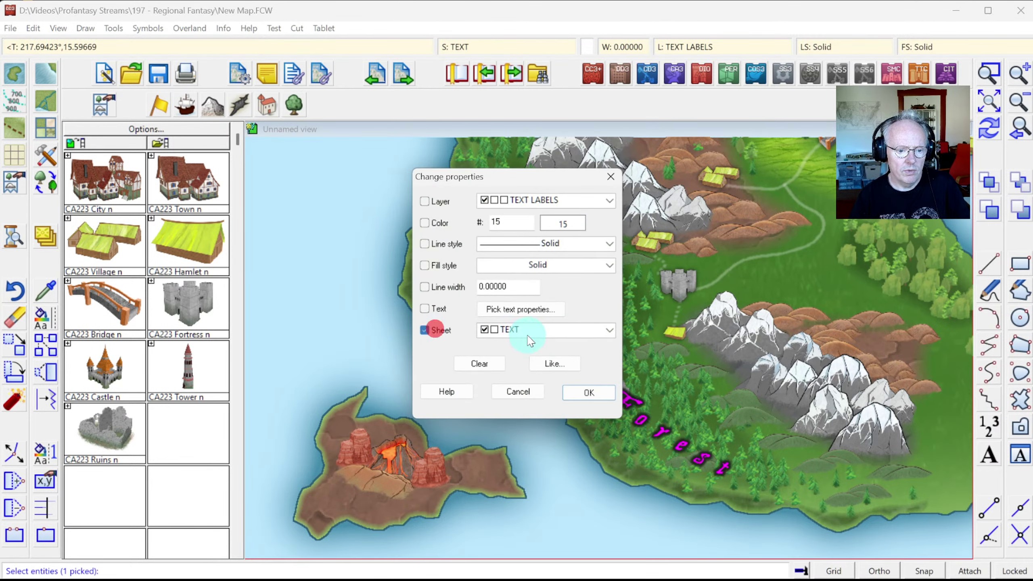
{"action": "left_click", "coordinate": [529, 329]}
{"action": "left_click", "coordinate": [516, 576]}
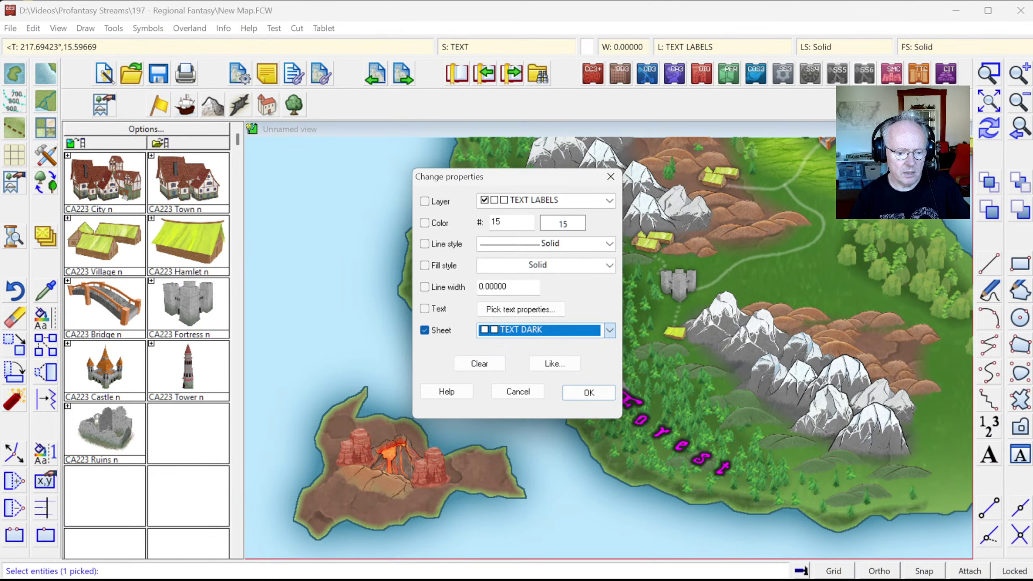
Step: Set the forest label's color to dark green number 82, apply the property changes and redraw the map
{"action": "left_click", "coordinate": [563, 222]}
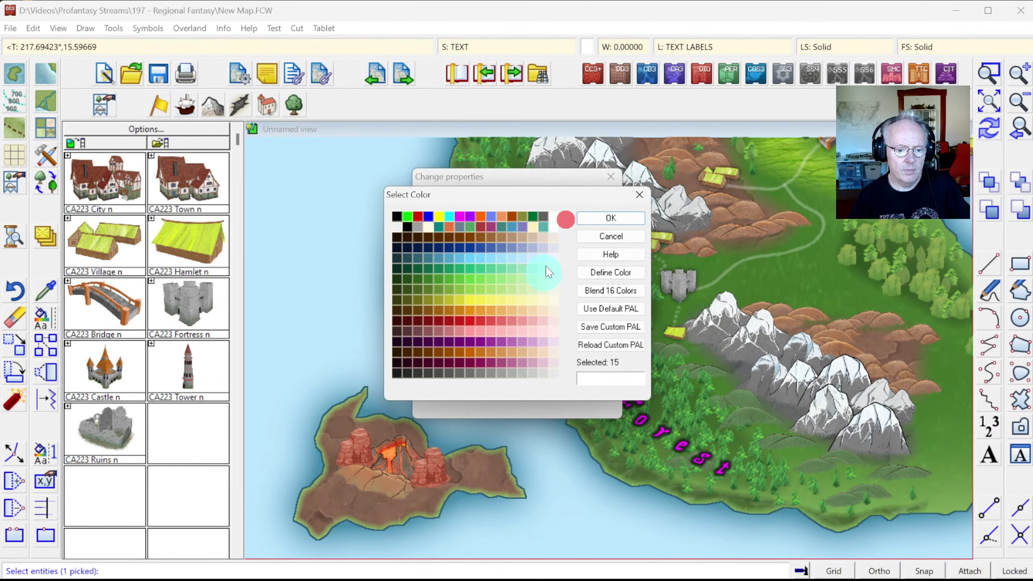
{"action": "left_click", "coordinate": [424, 265]}
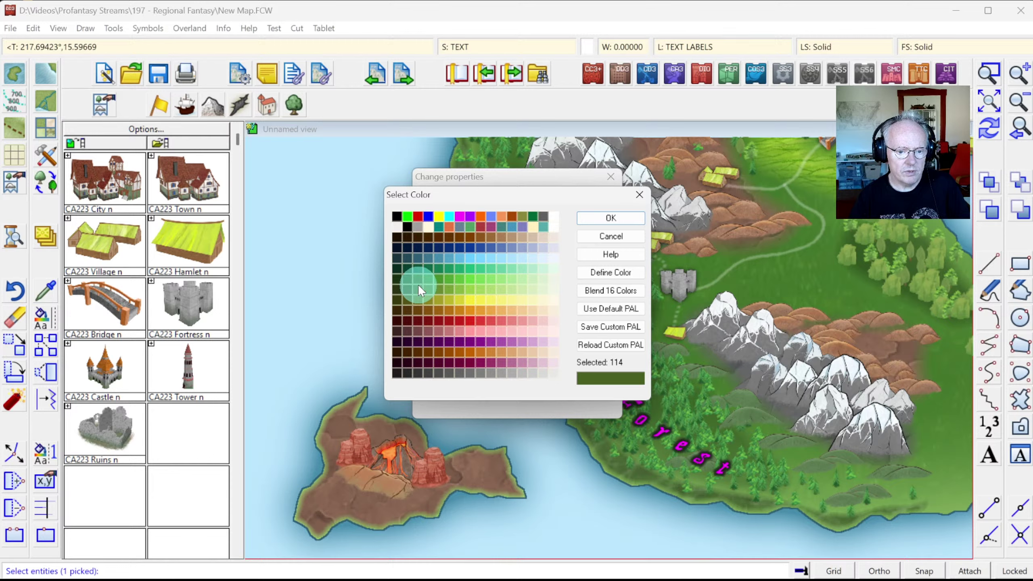
{"action": "left_click", "coordinate": [418, 267]}
{"action": "left_click", "coordinate": [610, 218]}
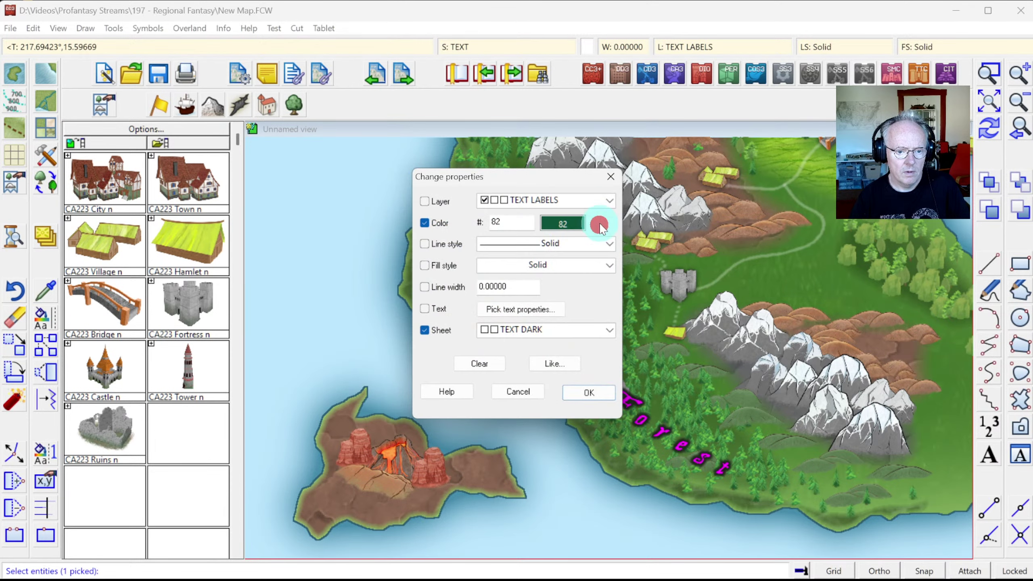
{"action": "left_click", "coordinate": [588, 392]}
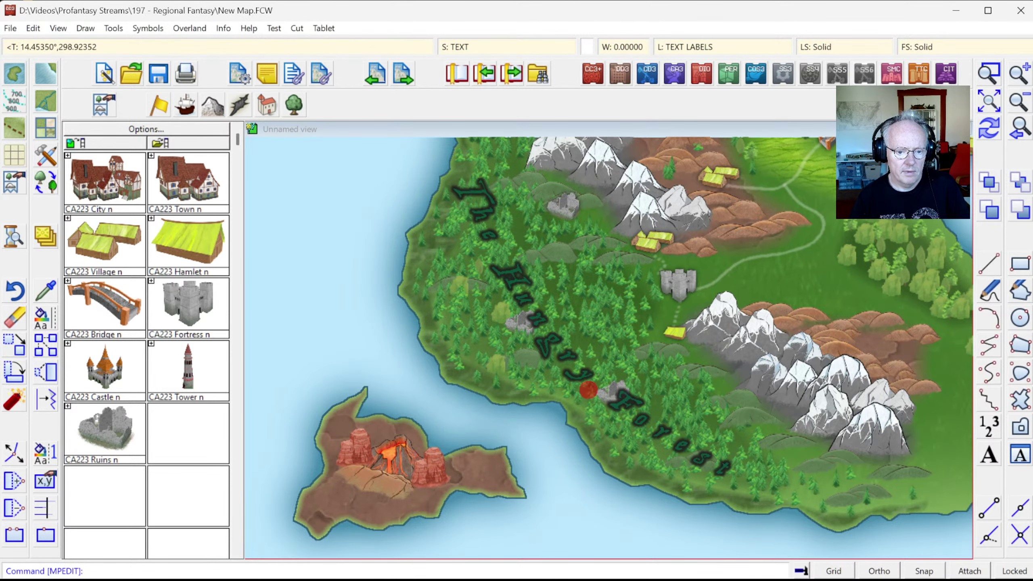
{"action": "left_click", "coordinate": [998, 136]}
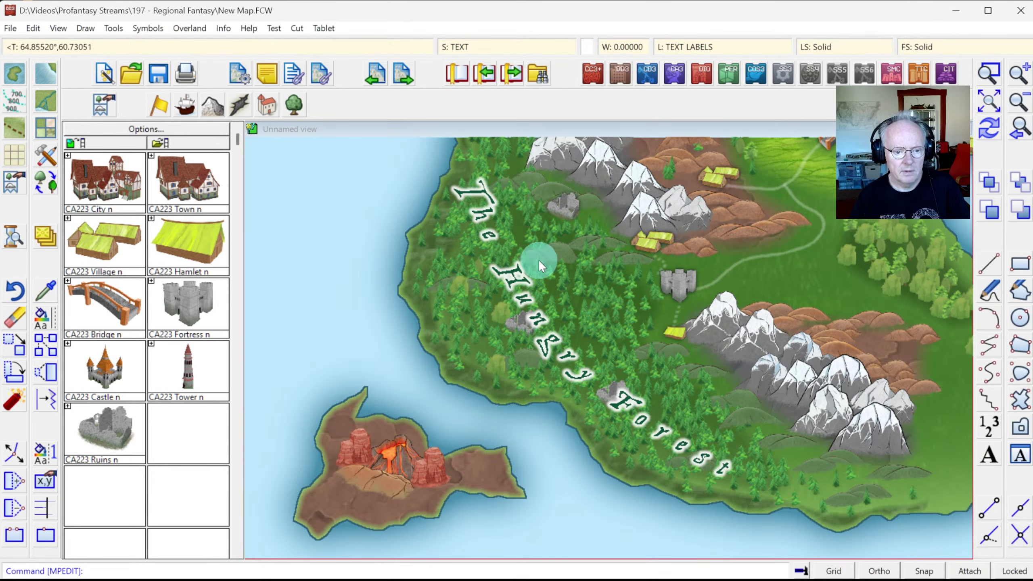
Step: Examine the restyled Hungry Forest label for legibility on the full map and in a close view of the southwest
{"action": "left_click", "coordinate": [985, 102]}
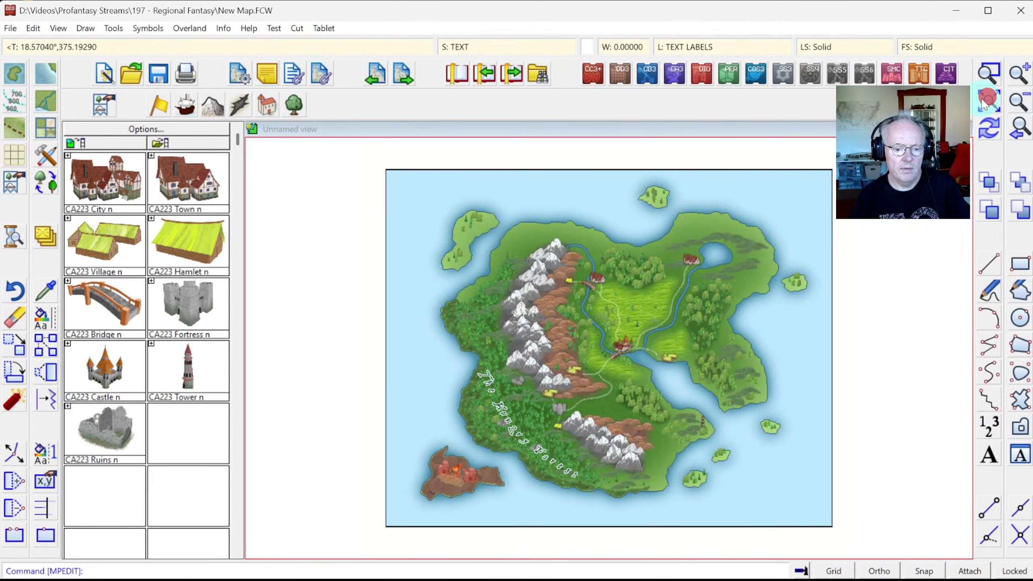
{"action": "left_click", "coordinate": [989, 74]}
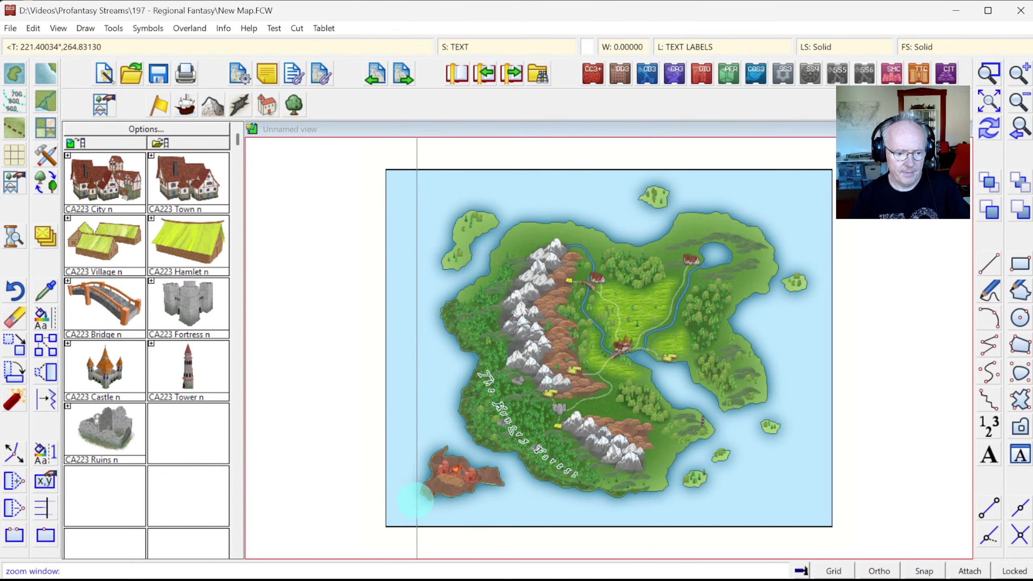
{"action": "left_click", "coordinate": [399, 502]}
{"action": "left_click", "coordinate": [712, 301]}
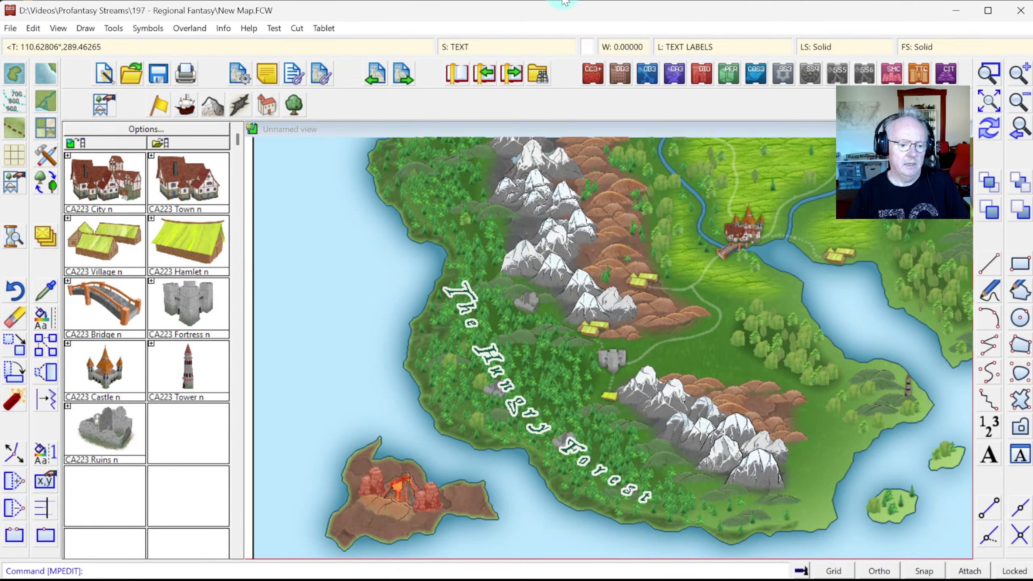
{"action": "left_click", "coordinate": [990, 102]}
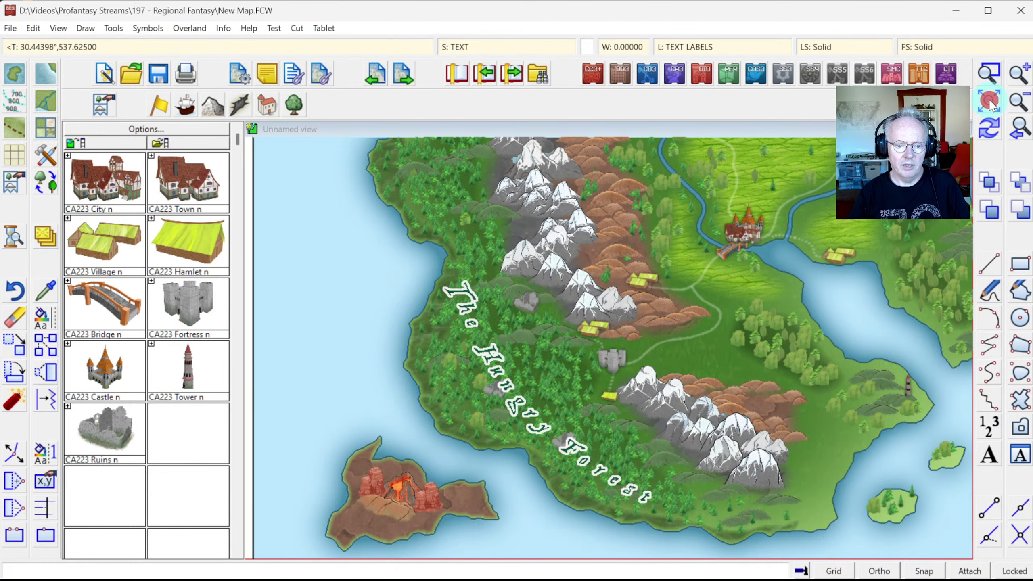
{"action": "left_click", "coordinate": [1017, 134]}
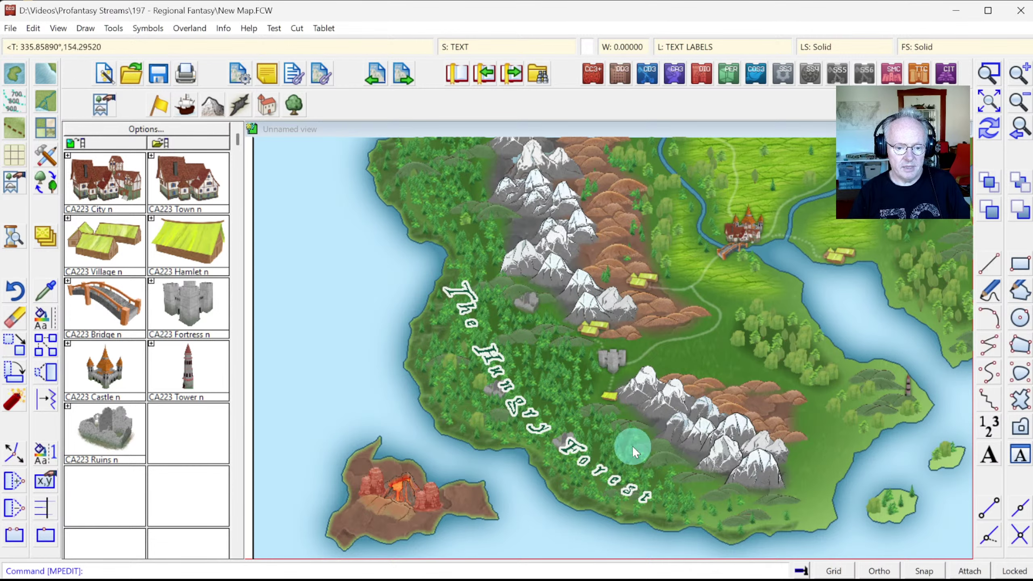
{"action": "left_click", "coordinate": [997, 99]}
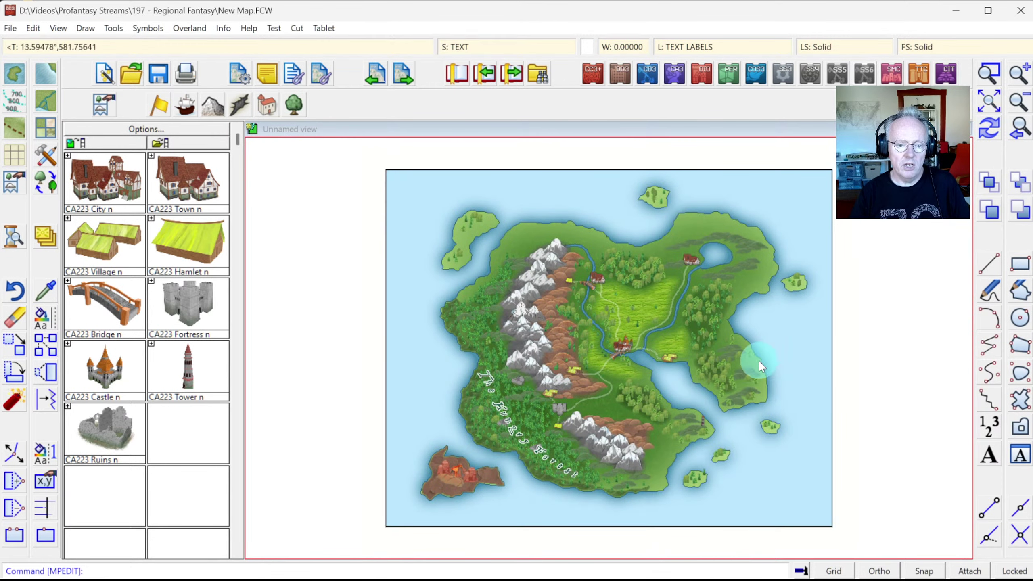